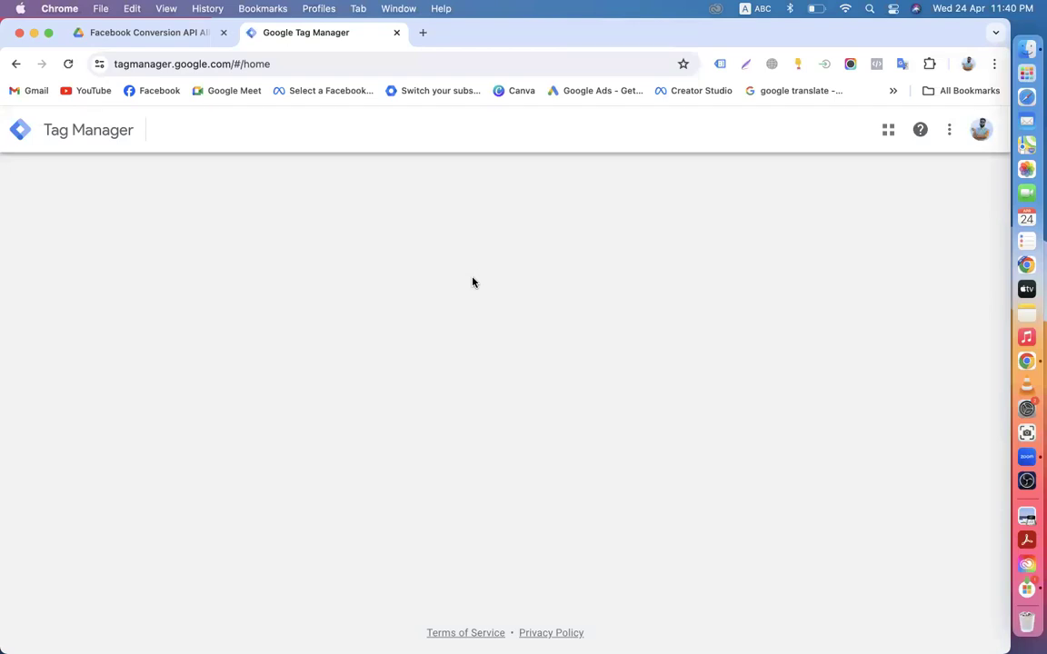
Step: Open the digitalmarketingbatch30 Shopify container and the server-dm-batch-30 container in new tabs
{"action": "scroll", "coordinate": [246, 292], "scroll_direction": "down", "scroll_amount": 5}
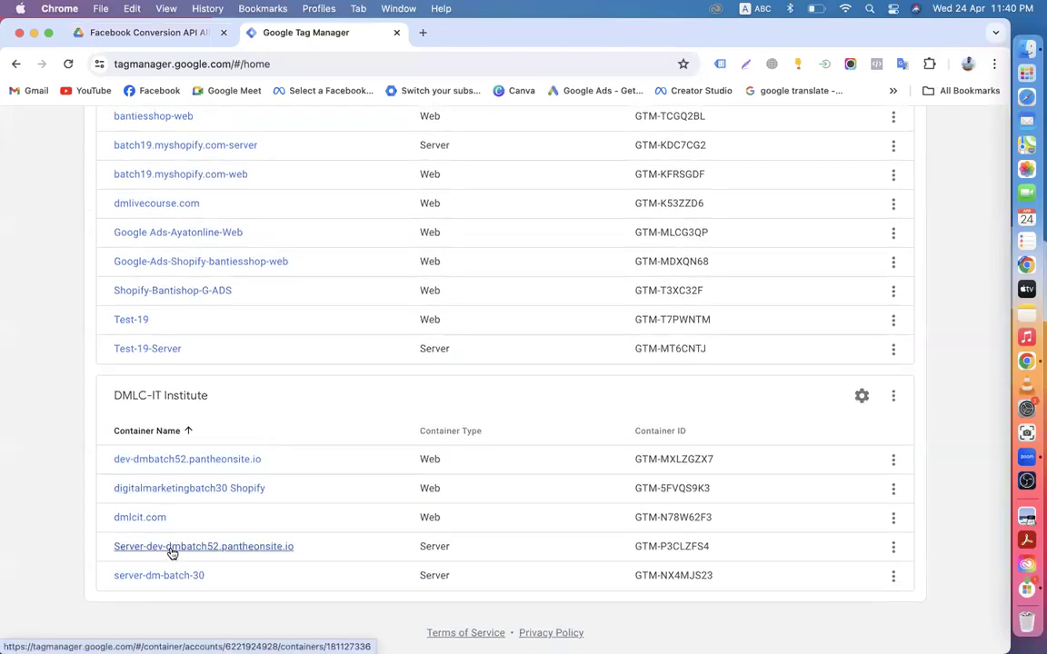
{"action": "right_click", "coordinate": [183, 491]}
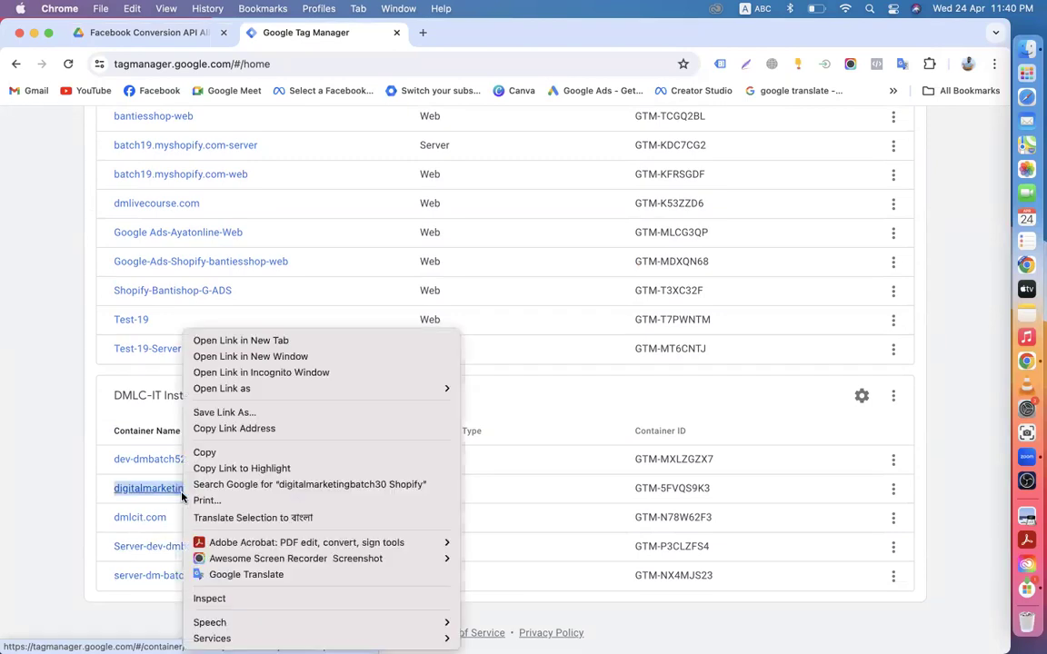
{"action": "left_click", "coordinate": [227, 340]}
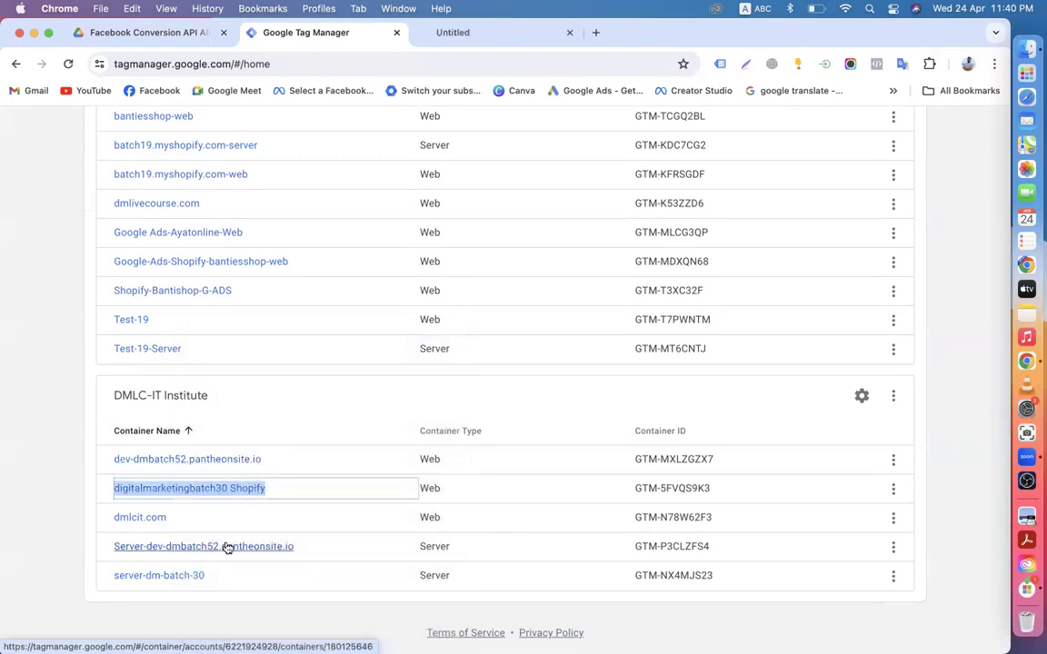
{"action": "right_click", "coordinate": [184, 584]}
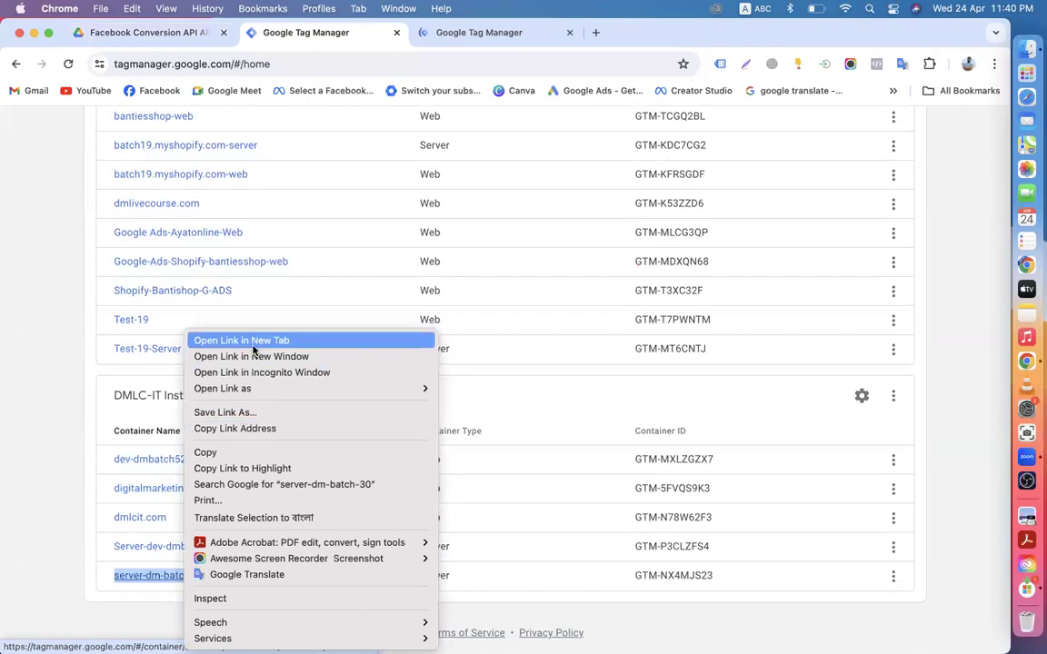
{"action": "left_click", "coordinate": [253, 344]}
Step: Close the container list tab and settle on the Shopify web container's tab
{"action": "left_click", "coordinate": [432, 33]}
{"action": "left_click", "coordinate": [394, 35]}
{"action": "left_click", "coordinate": [459, 37]}
{"action": "left_click", "coordinate": [339, 32]}
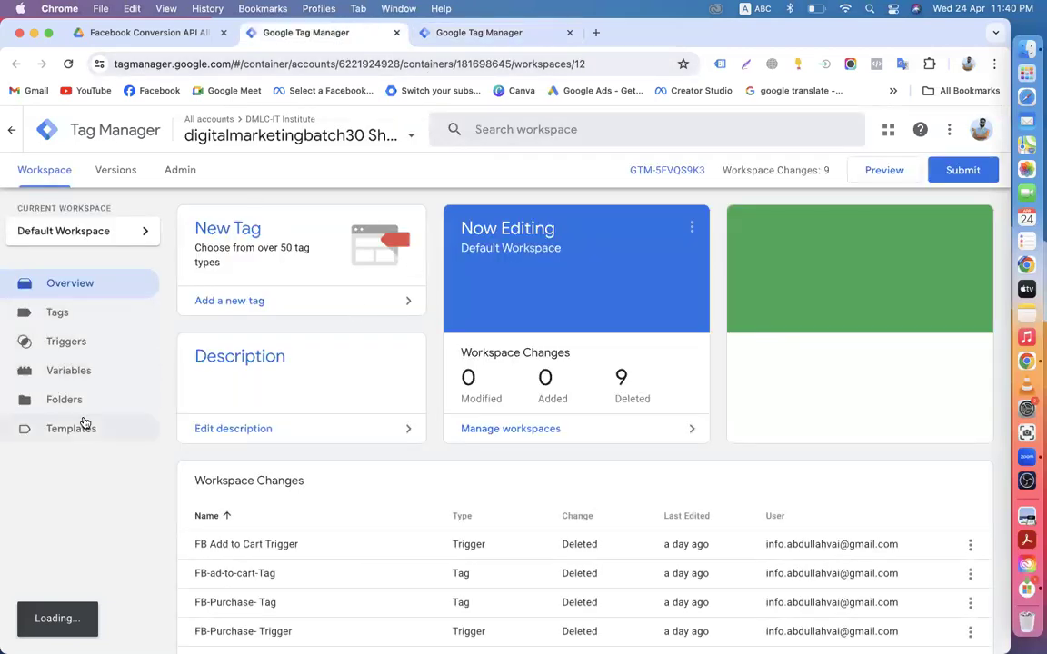
Step: Show the web container's tag list, briefly checking the server container tab
{"action": "left_click", "coordinate": [60, 312]}
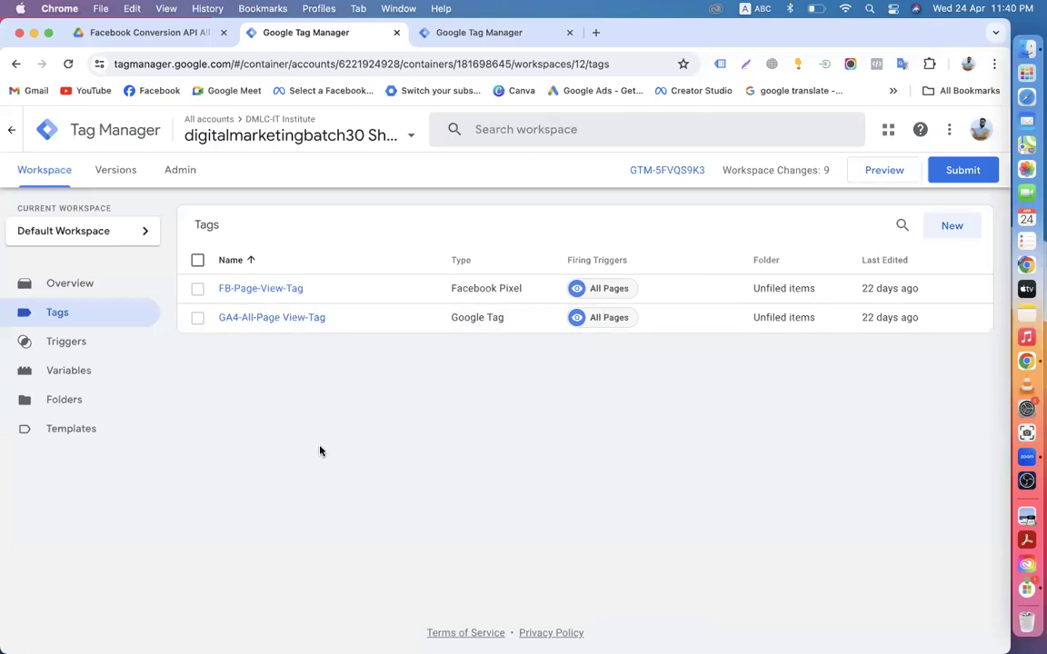
{"action": "left_click", "coordinate": [479, 32]}
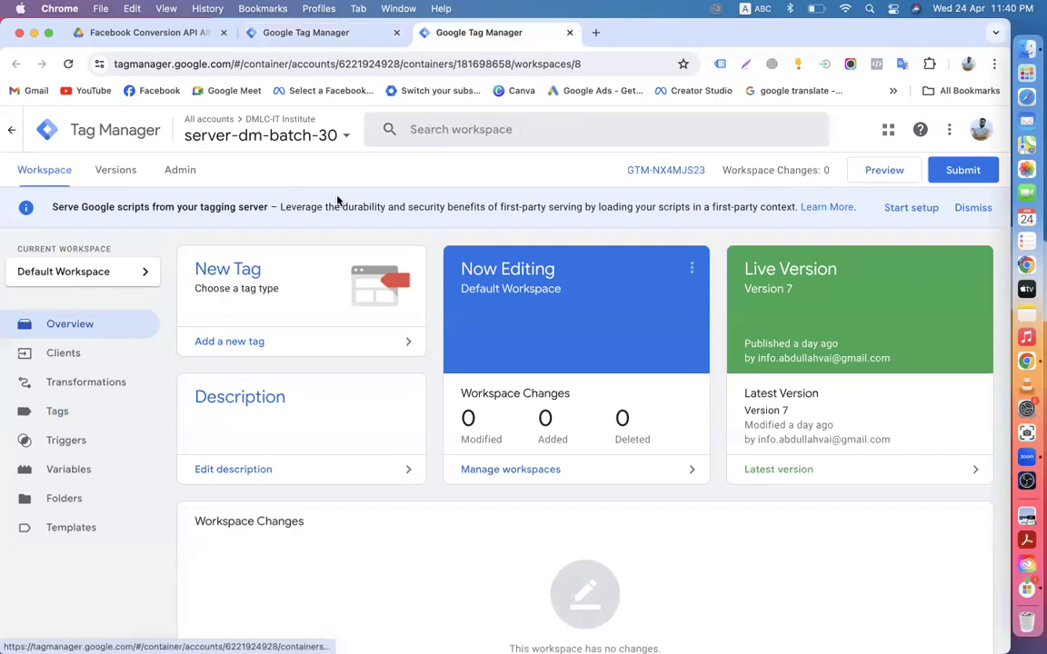
{"action": "left_click", "coordinate": [303, 32]}
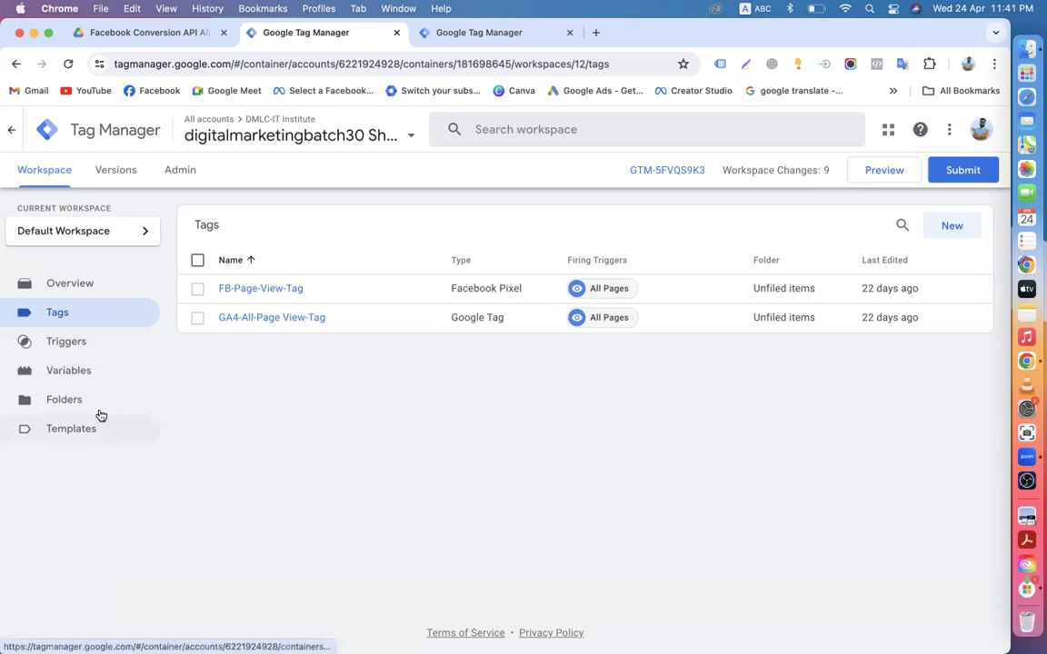
Step: Review the web container's templates and variables, then return to its Tags list
{"action": "left_click", "coordinate": [47, 436]}
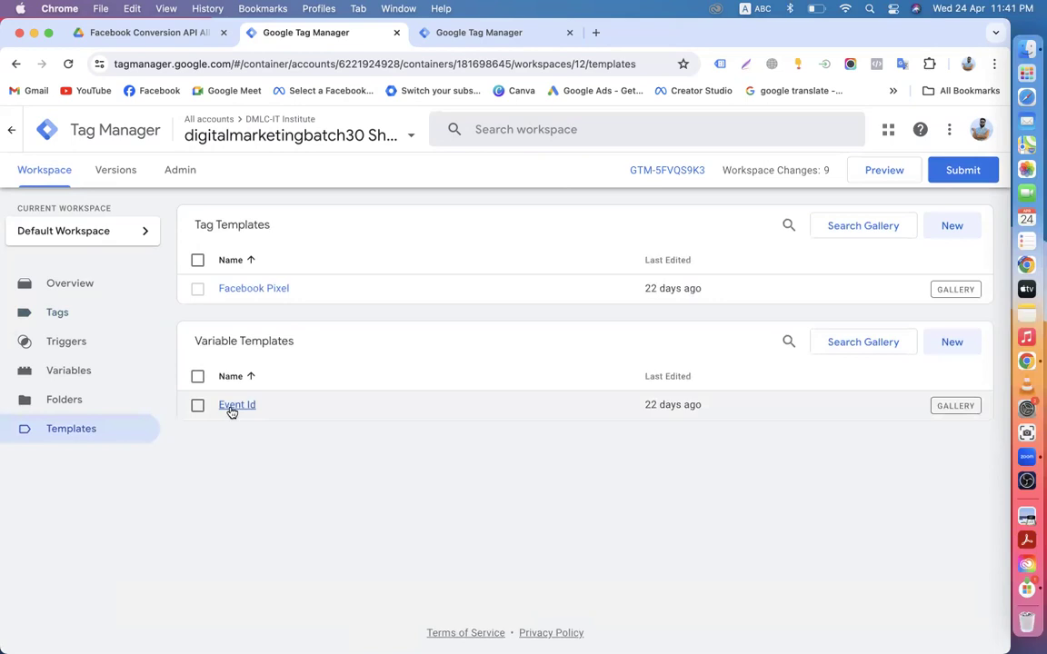
{"action": "left_click", "coordinate": [91, 372]}
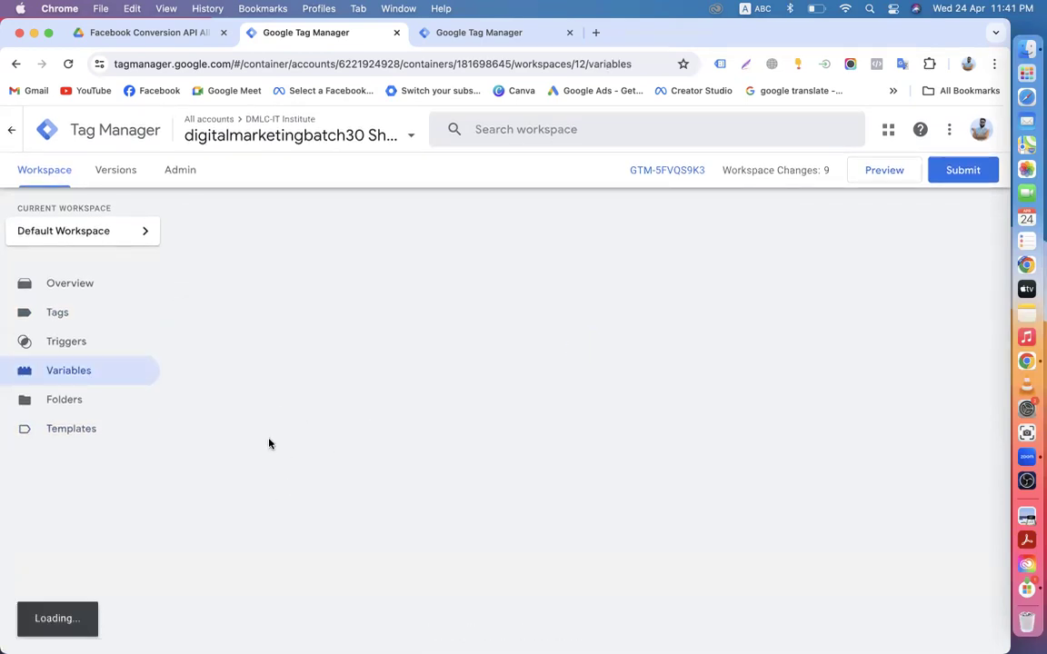
{"action": "scroll", "coordinate": [349, 516], "scroll_direction": "down", "scroll_amount": 15}
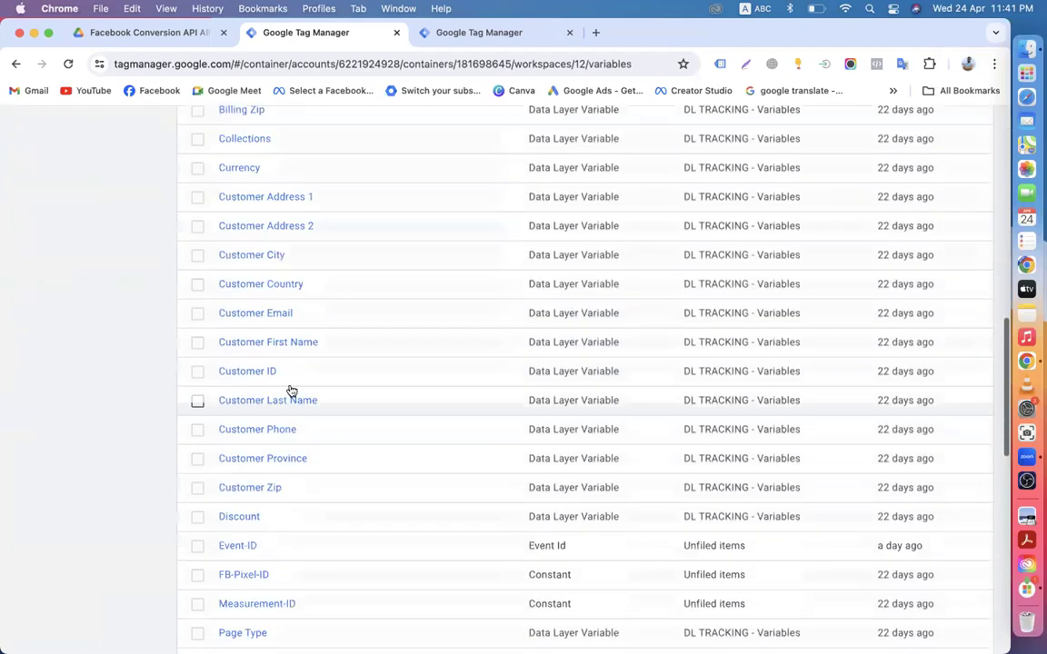
{"action": "scroll", "coordinate": [386, 389], "scroll_direction": "up", "scroll_amount": 15}
{"action": "scroll", "coordinate": [381, 291], "scroll_direction": "down", "scroll_amount": 10}
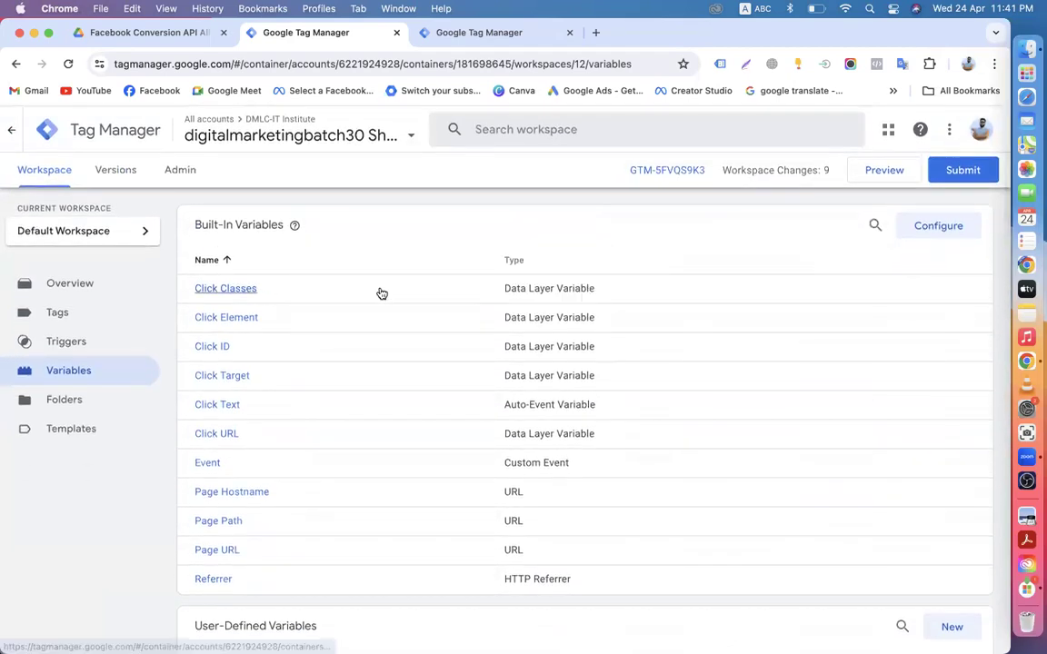
{"action": "scroll", "coordinate": [313, 362], "scroll_direction": "down", "scroll_amount": 5}
{"action": "scroll", "coordinate": [255, 391], "scroll_direction": "up", "scroll_amount": 15}
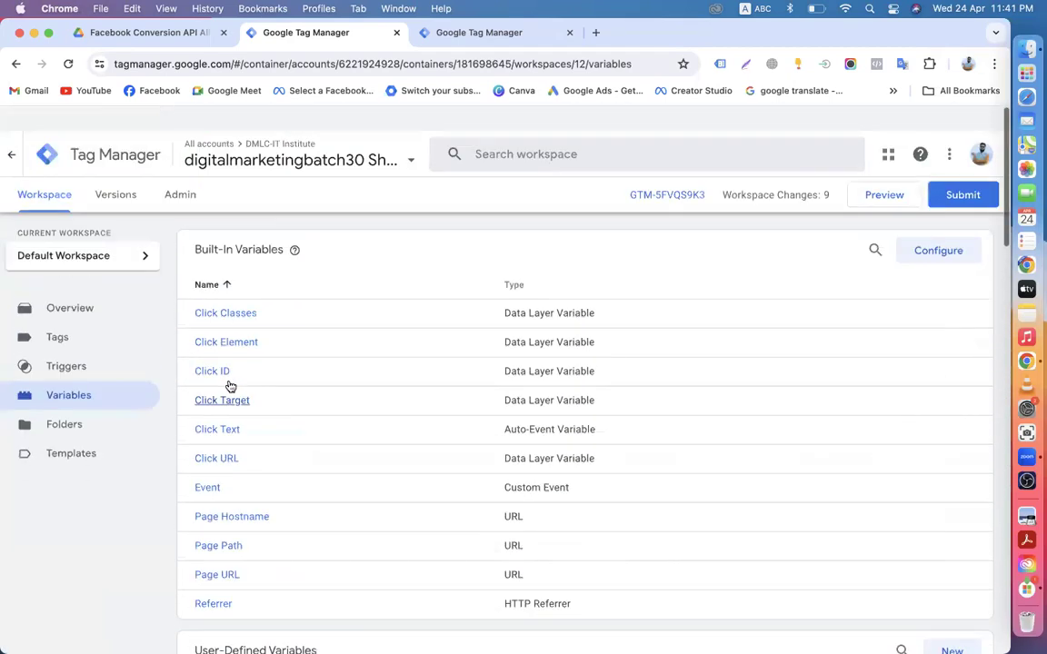
{"action": "scroll", "coordinate": [275, 446], "scroll_direction": "down", "scroll_amount": 5}
{"action": "scroll", "coordinate": [197, 528], "scroll_direction": "up", "scroll_amount": 5}
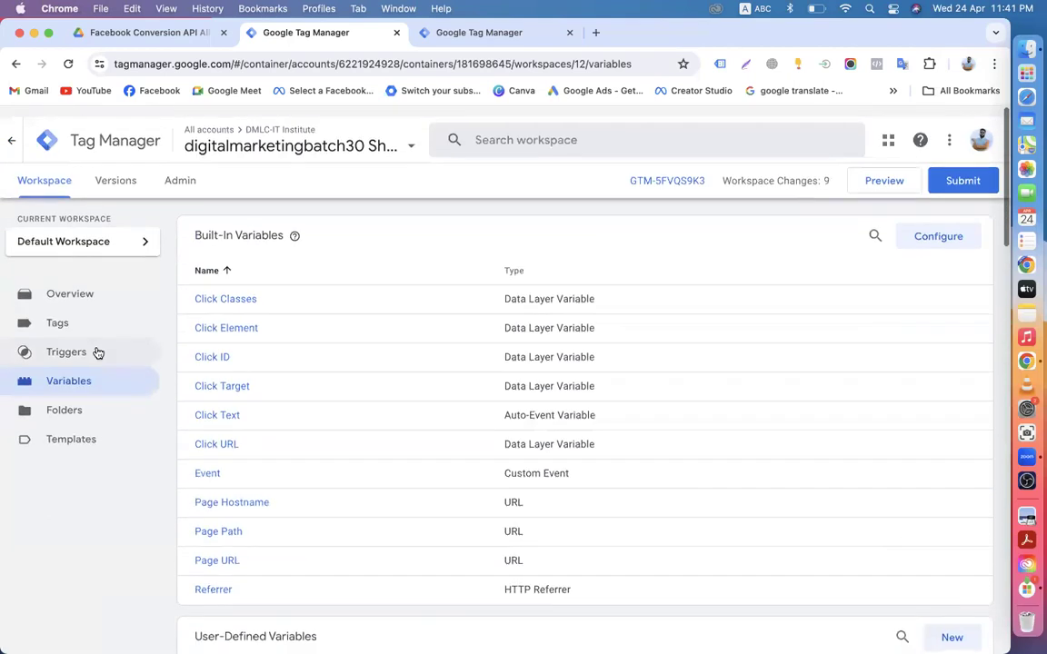
{"action": "left_click", "coordinate": [72, 312]}
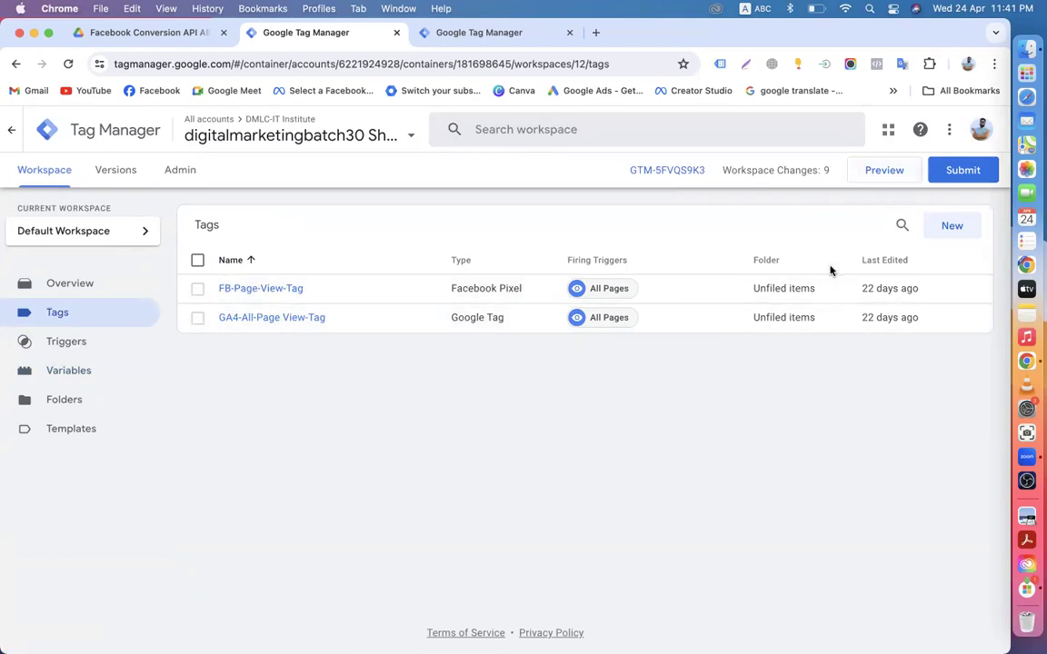
Step: Submit and publish the web container's changes as Version 12 without a description
{"action": "left_click", "coordinate": [932, 172]}
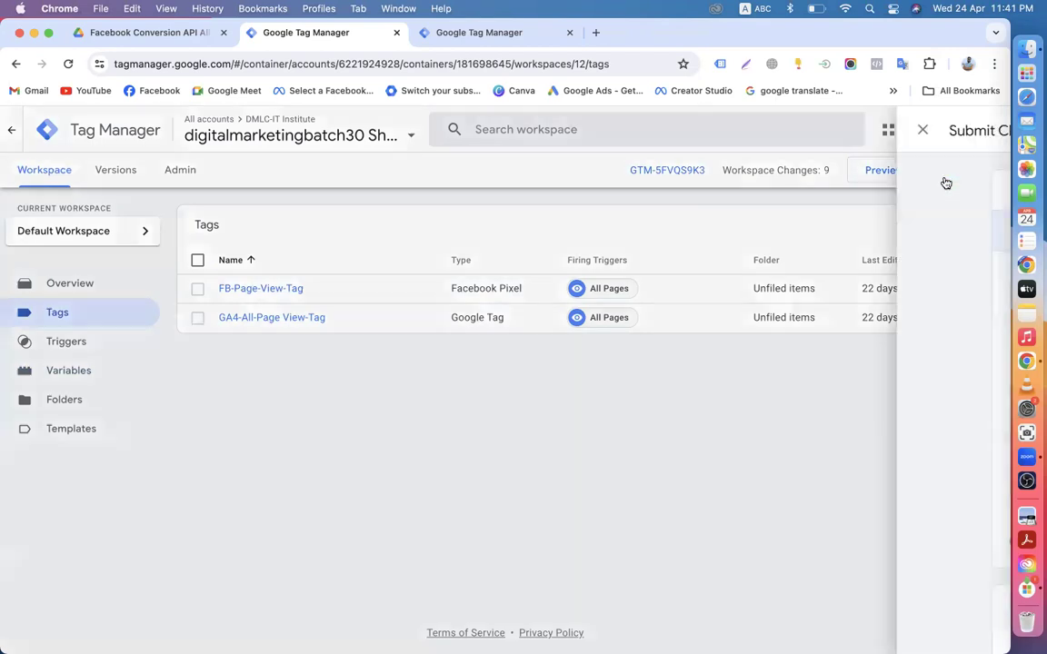
{"action": "left_click", "coordinate": [954, 132]}
{"action": "left_click", "coordinate": [699, 554]}
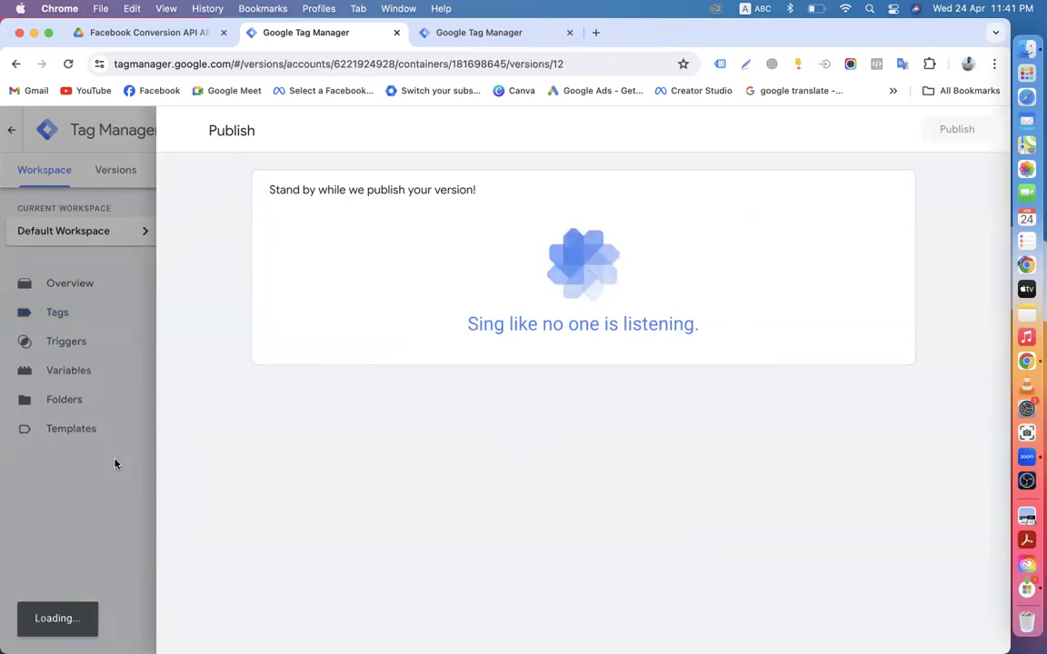
Step: Browse the server container's clients, tags, folders, variables and Facebook Conversion API template
{"action": "left_click", "coordinate": [458, 34]}
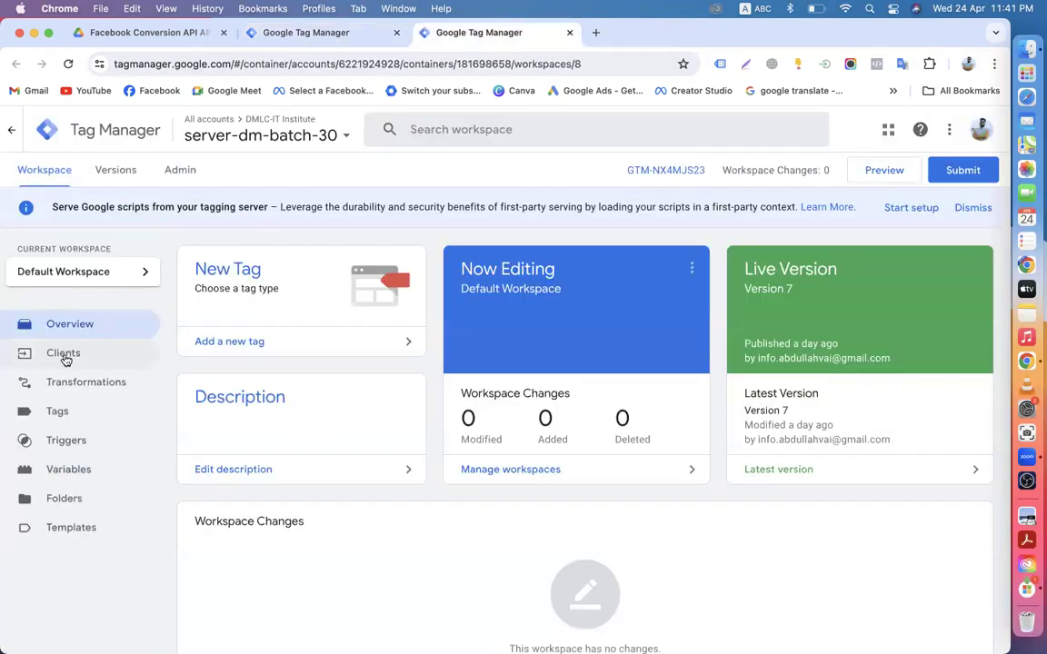
{"action": "left_click", "coordinate": [65, 360]}
{"action": "left_click", "coordinate": [57, 417]}
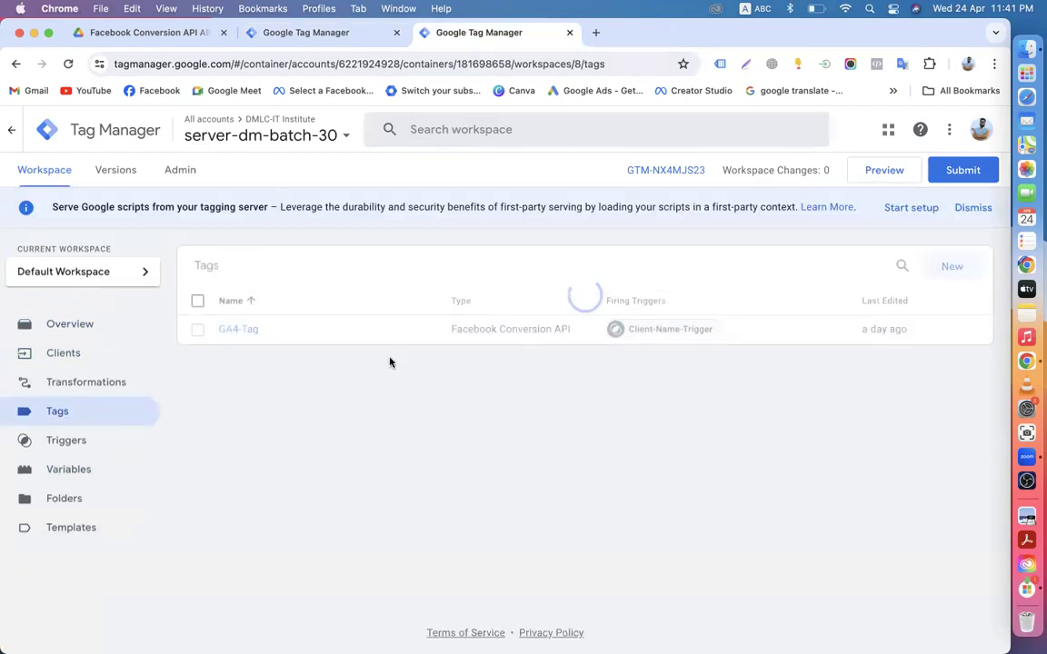
{"action": "left_click", "coordinate": [68, 500]}
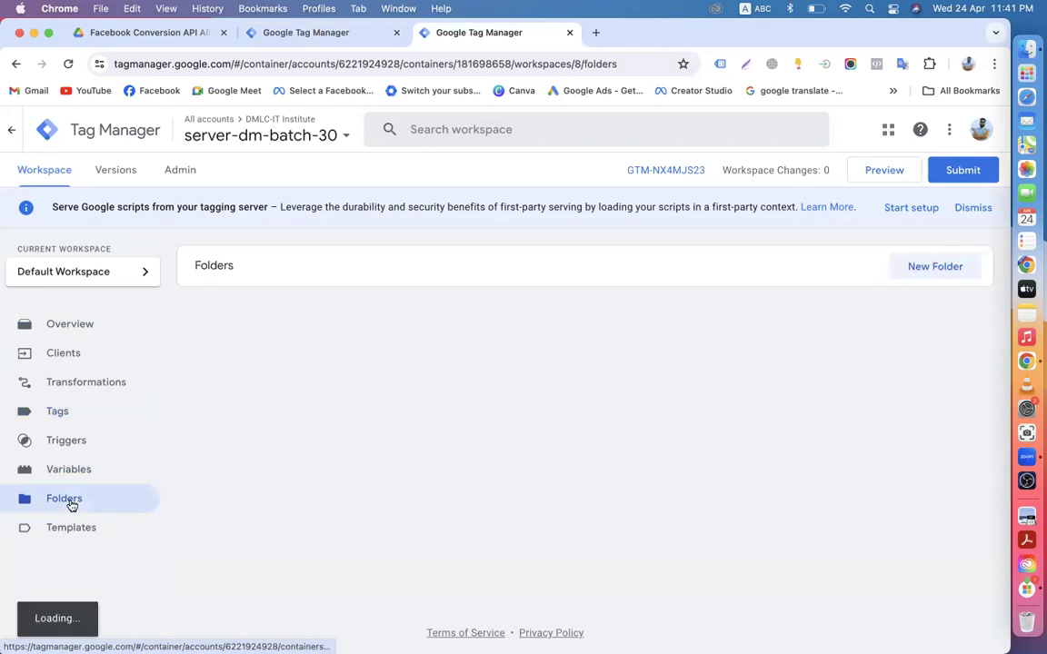
{"action": "left_click", "coordinate": [98, 532]}
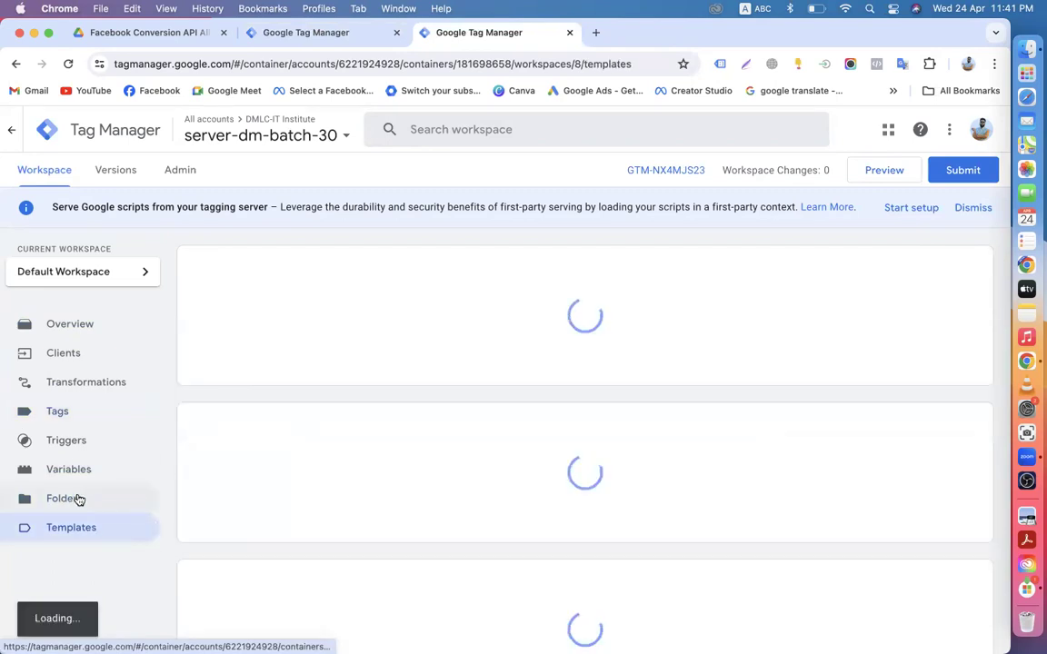
{"action": "left_click", "coordinate": [89, 474]}
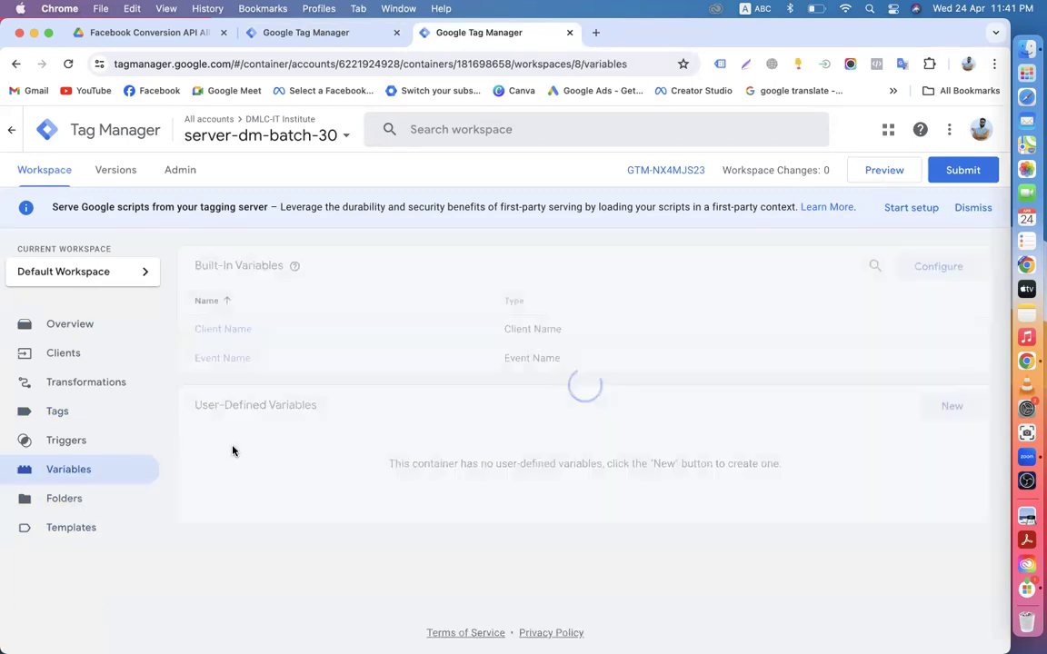
{"action": "left_click", "coordinate": [87, 527]}
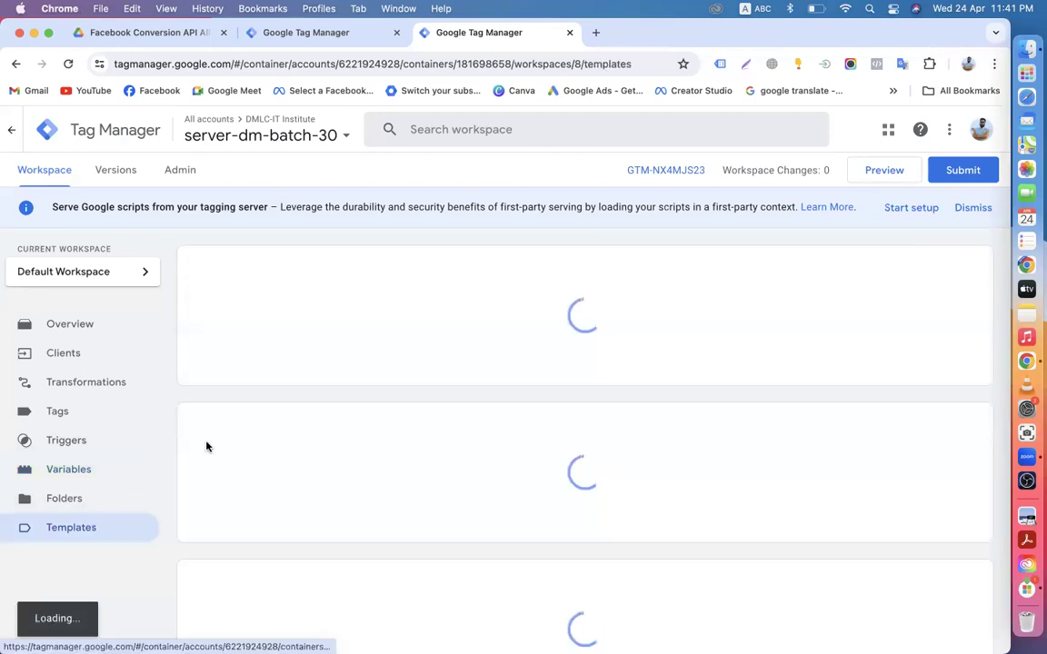
{"action": "scroll", "coordinate": [313, 452], "scroll_direction": "down", "scroll_amount": 2}
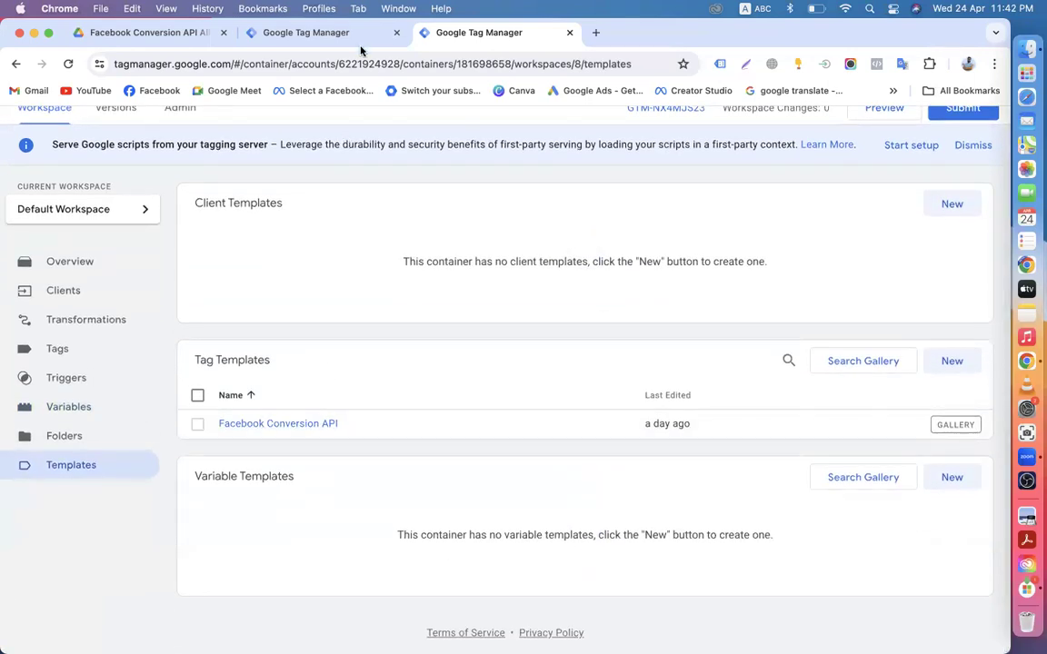
{"action": "left_click", "coordinate": [309, 32]}
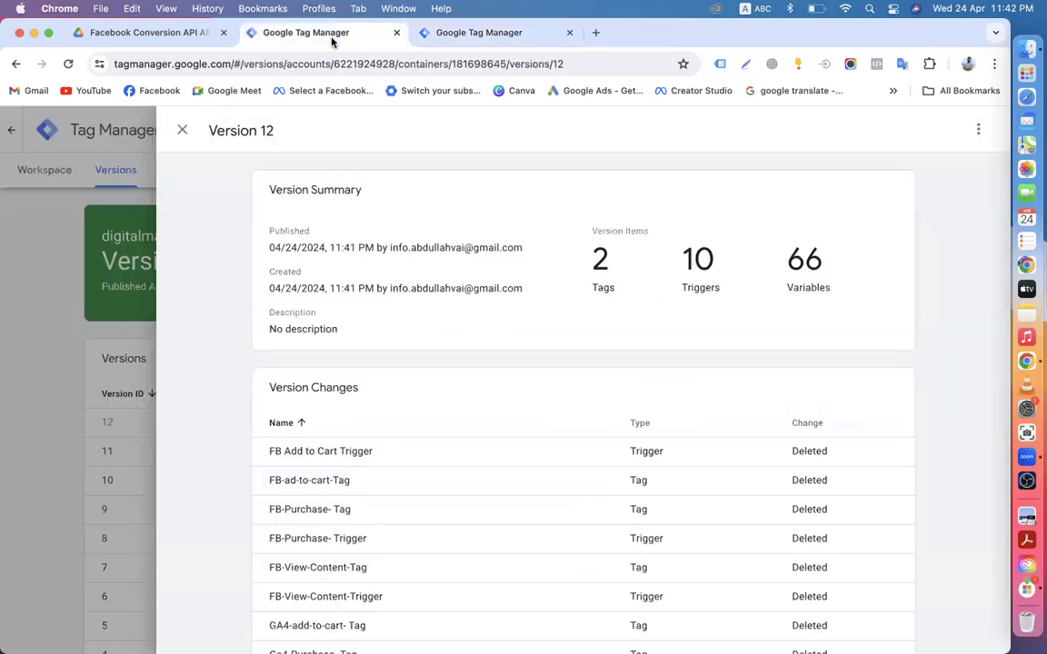
Step: Close the Version 12 panel, go to the workspace's Tags, and launch Preview mode
{"action": "left_click", "coordinate": [180, 132]}
{"action": "left_click", "coordinate": [41, 174]}
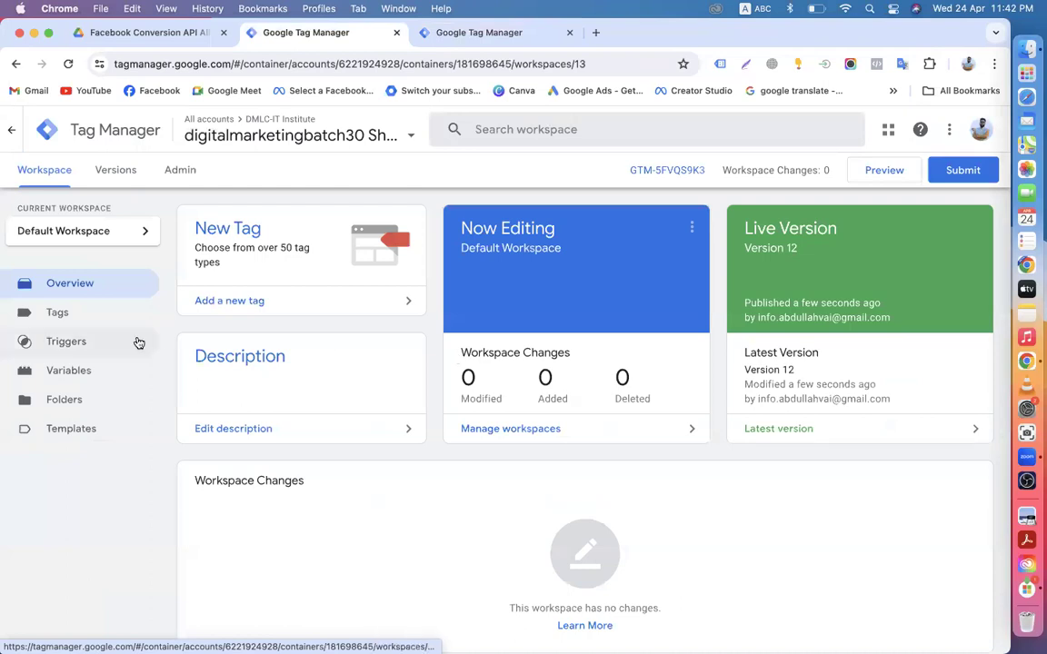
{"action": "left_click", "coordinate": [49, 314]}
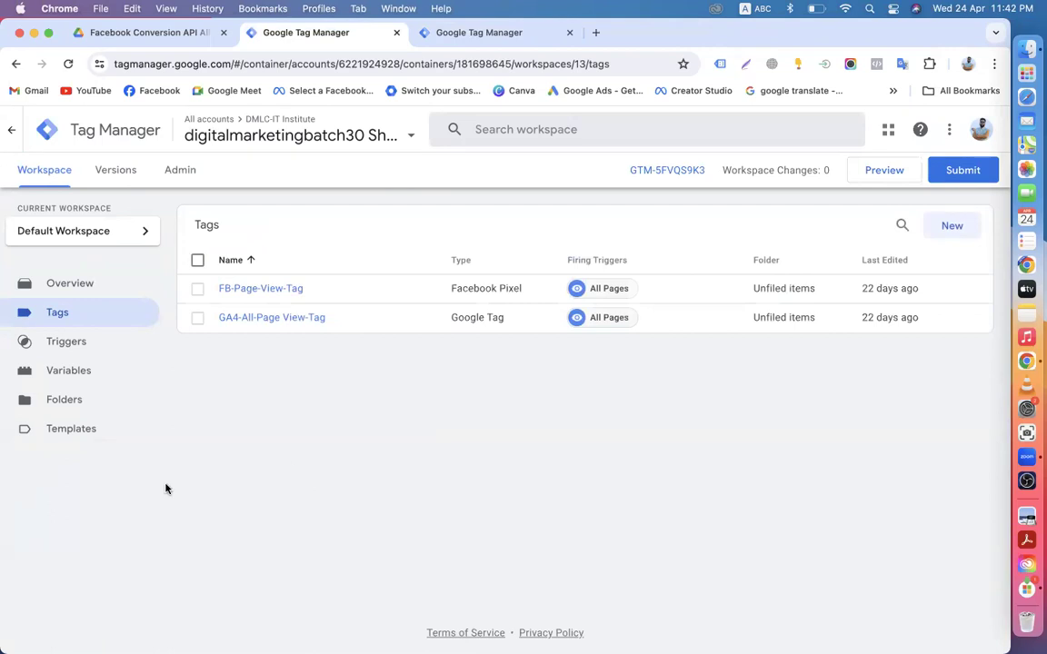
{"action": "left_click", "coordinate": [886, 171]}
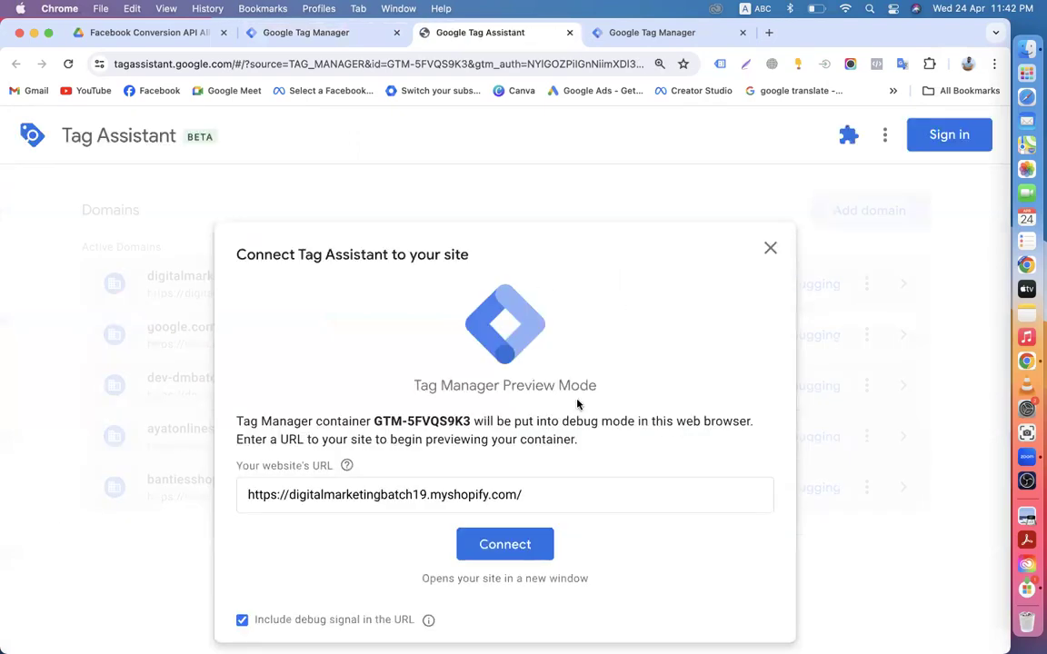
Step: Connect Tag Assistant to the Shopify store and enter the storefront password
{"action": "left_click", "coordinate": [488, 559]}
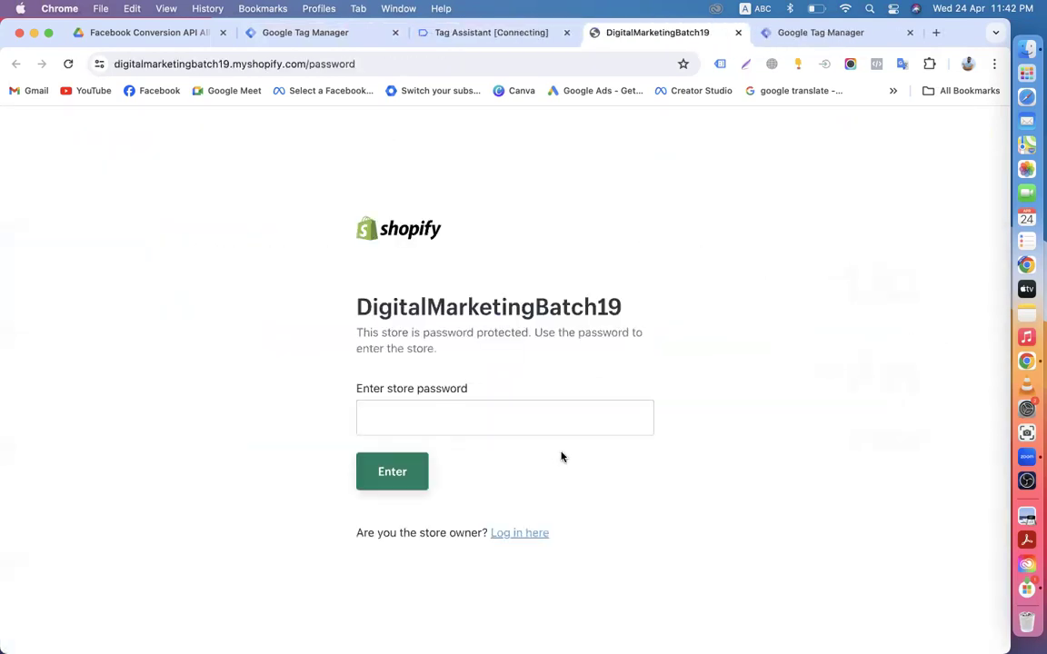
{"action": "left_click", "coordinate": [427, 415]}
{"action": "type", "text": "••"}
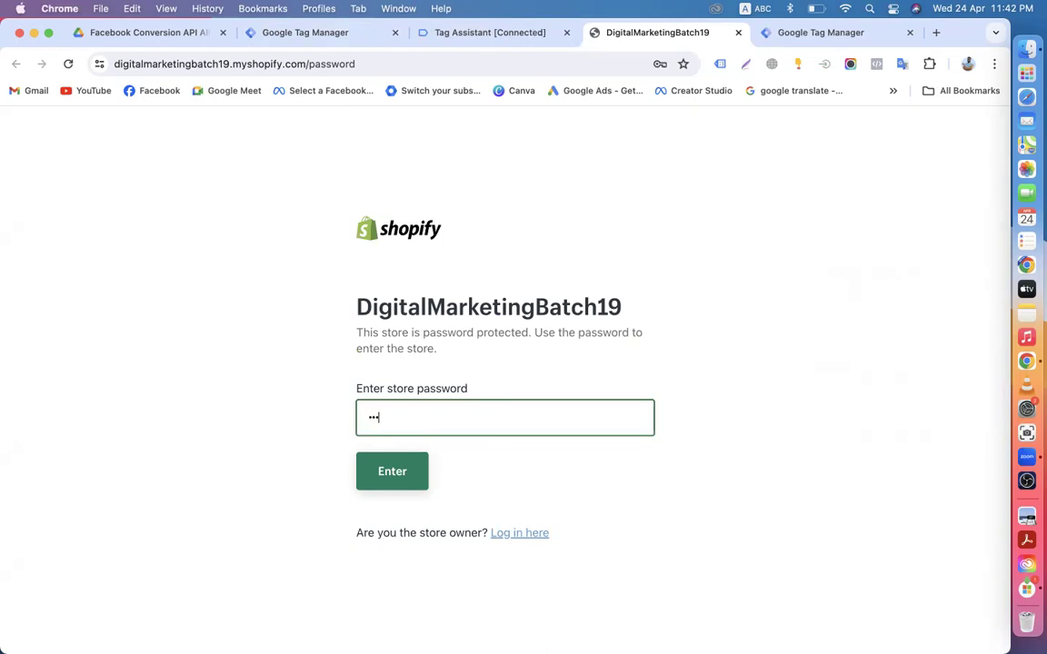
{"action": "left_click", "coordinate": [389, 475]}
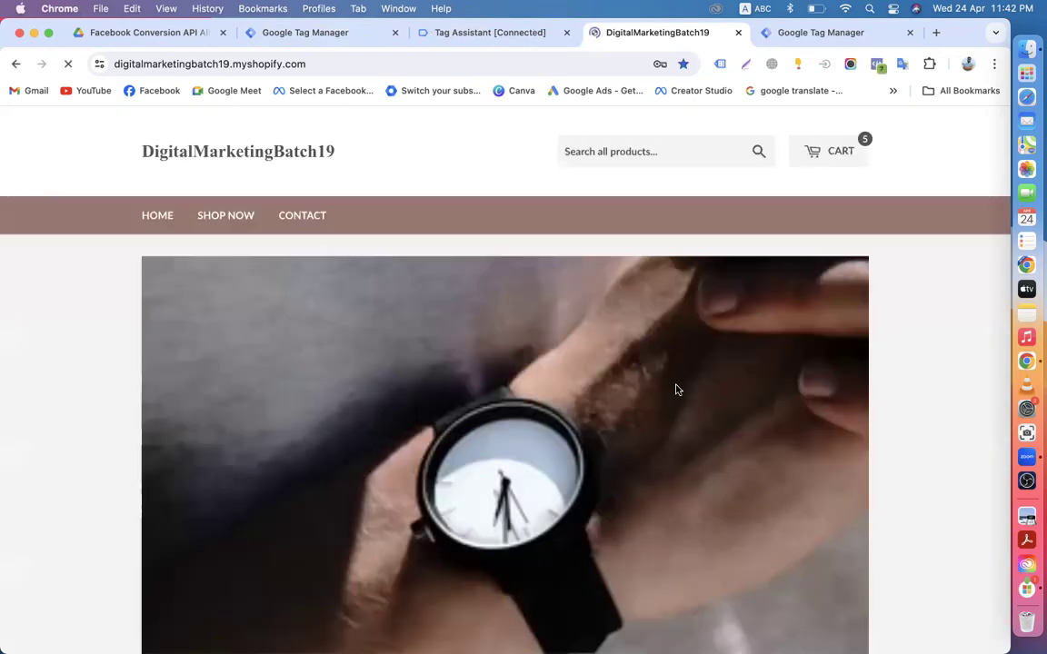
Step: Open the 20mm/22mm Magnetic band product page from the collection, then return to Tag Assistant
{"action": "scroll", "coordinate": [415, 453], "scroll_direction": "down", "scroll_amount": 10}
{"action": "scroll", "coordinate": [413, 454], "scroll_direction": "up", "scroll_amount": 10}
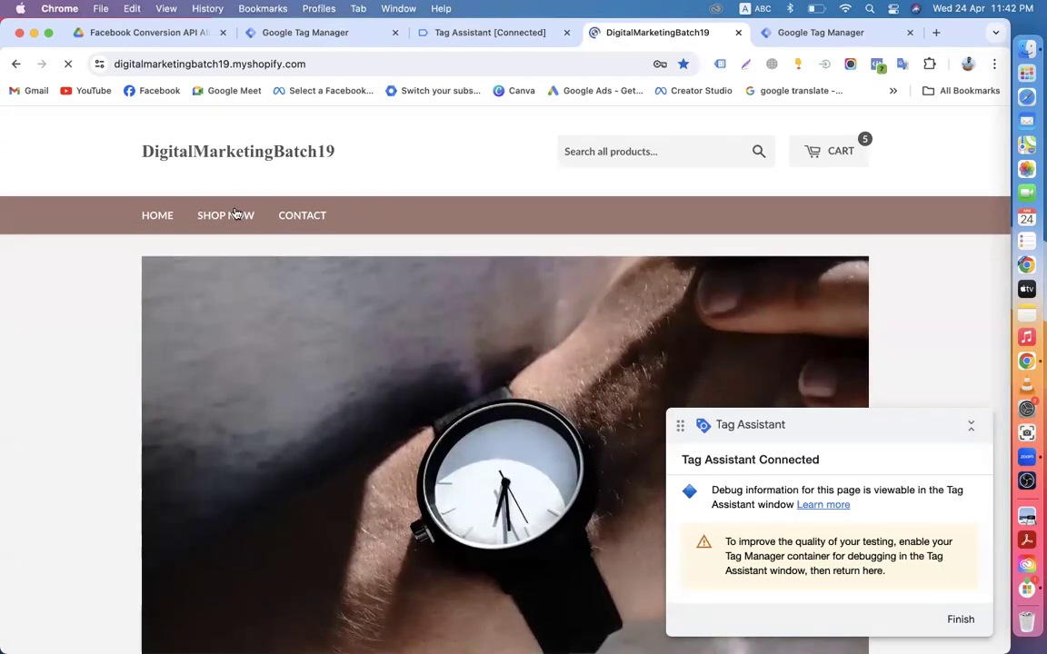
{"action": "left_click", "coordinate": [226, 221]}
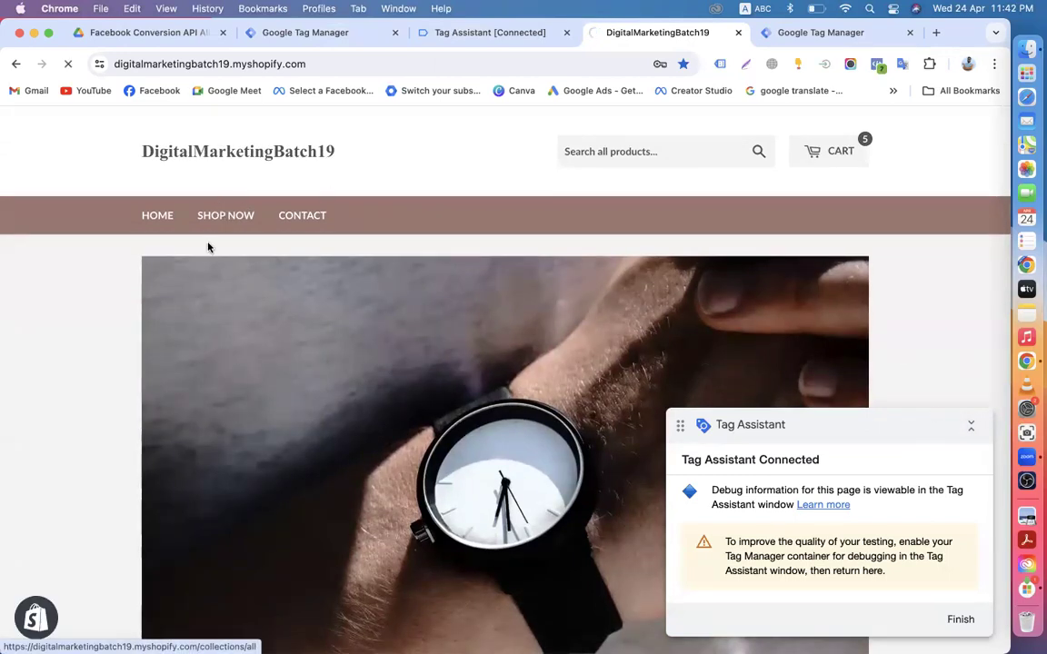
{"action": "scroll", "coordinate": [409, 364], "scroll_direction": "down", "scroll_amount": 3}
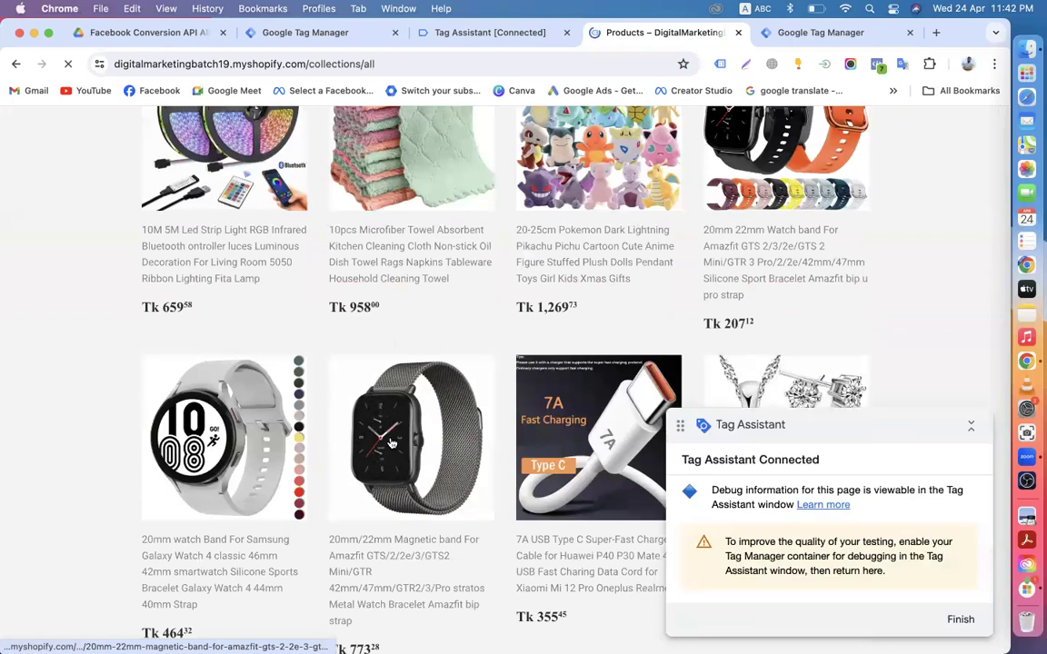
{"action": "left_click", "coordinate": [350, 400]}
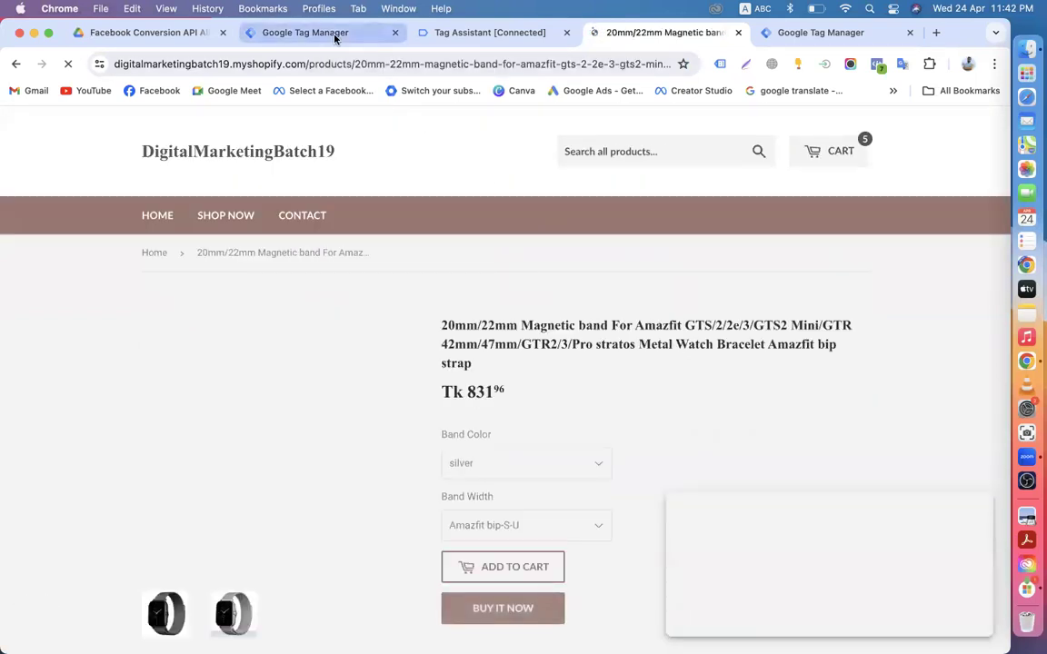
{"action": "left_click", "coordinate": [464, 37]}
Step: Dismiss the connection notice and examine the magnetic band product page and its price
{"action": "left_click", "coordinate": [491, 452]}
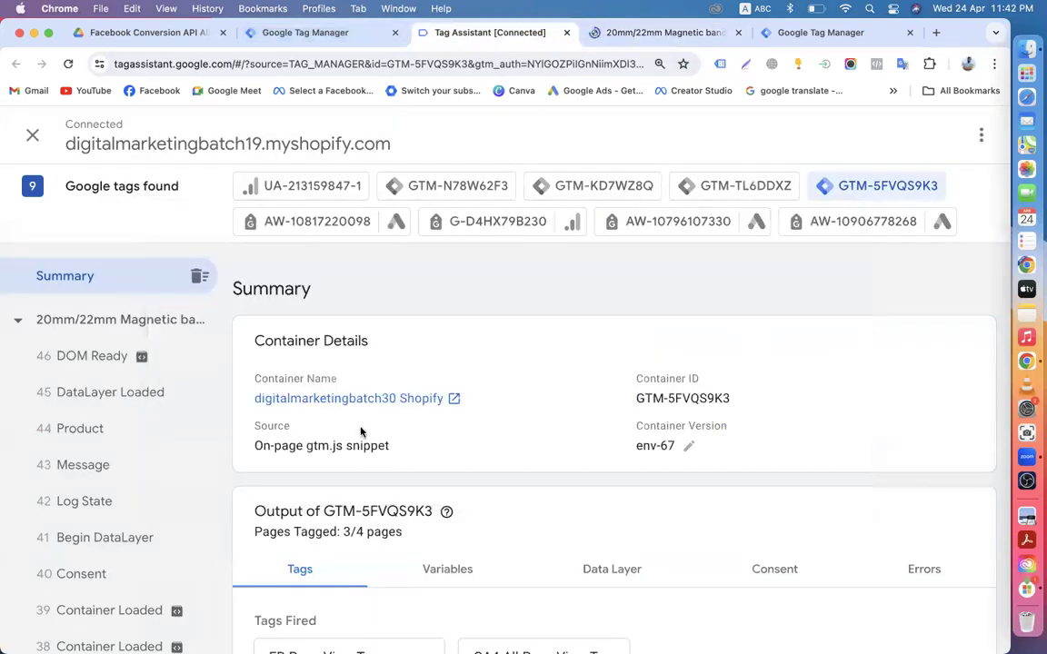
{"action": "scroll", "coordinate": [380, 423], "scroll_direction": "down", "scroll_amount": 3}
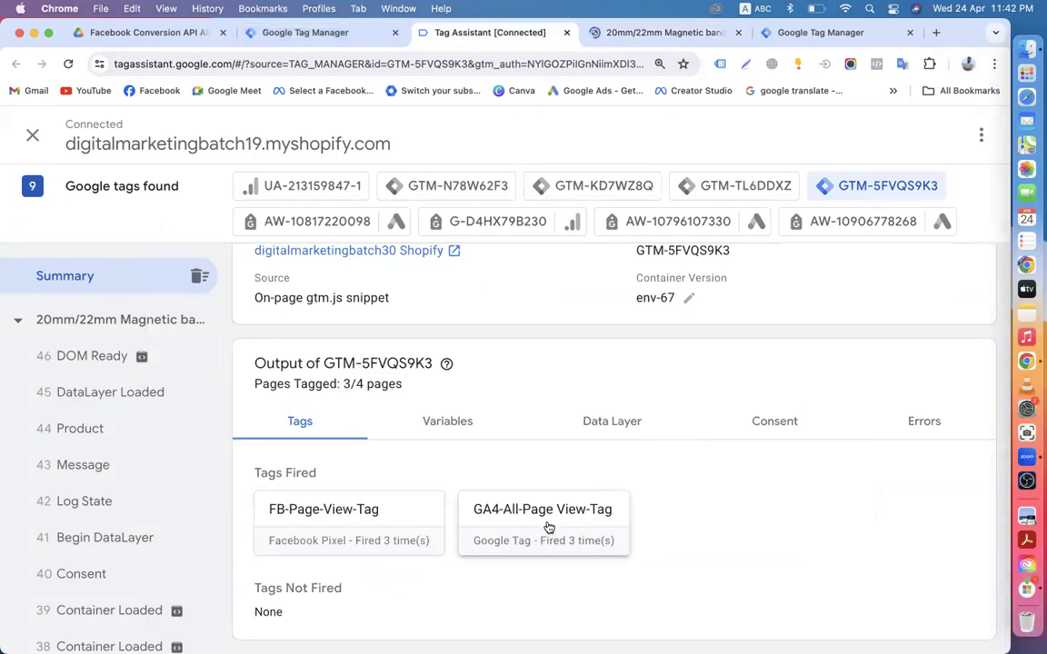
{"action": "left_click", "coordinate": [640, 33]}
{"action": "scroll", "coordinate": [287, 328], "scroll_direction": "down", "scroll_amount": 5}
{"action": "scroll", "coordinate": [366, 306], "scroll_direction": "up", "scroll_amount": 5}
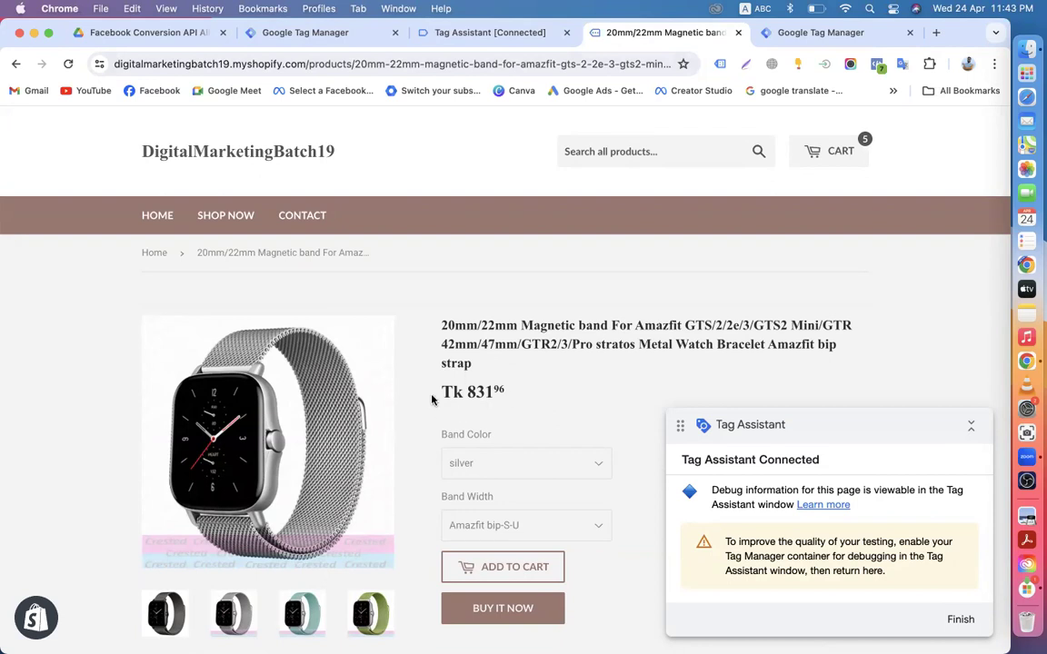
{"action": "left_click_drag", "start_coordinate": [389, 357], "coordinate": [469, 349]}
{"action": "left_click", "coordinate": [487, 339]}
{"action": "scroll", "coordinate": [394, 406], "scroll_direction": "down", "scroll_amount": 3}
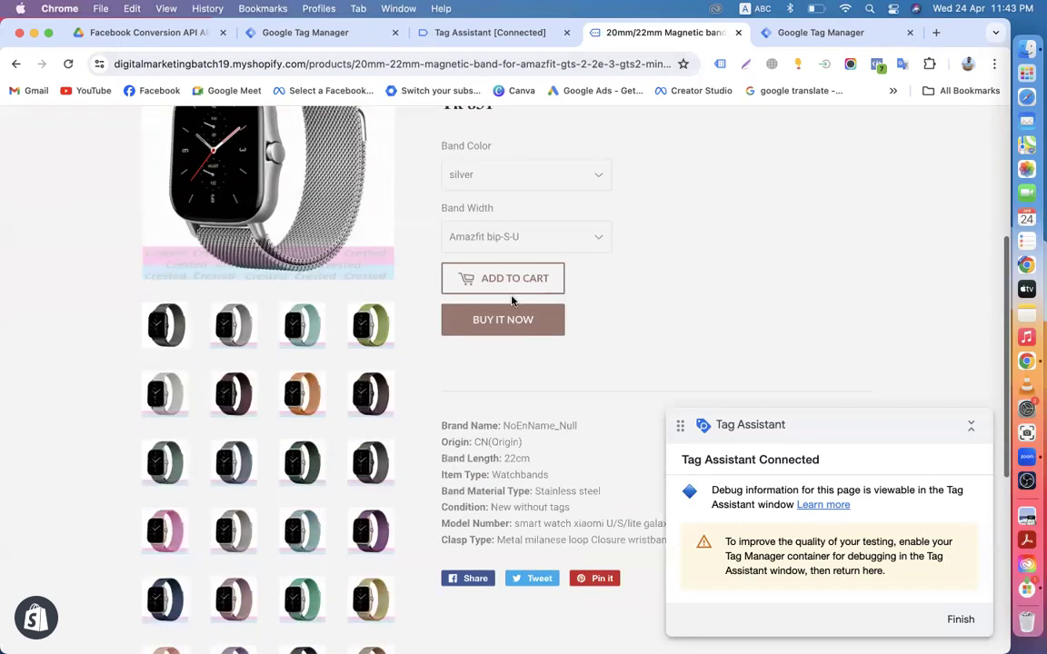
{"action": "scroll", "coordinate": [507, 277], "scroll_direction": "up", "scroll_amount": 4}
Step: Inspect the Product event, where FB-Page-View-Tag and GA4-All-Page View-Tag did not fire
{"action": "left_click", "coordinate": [472, 33]}
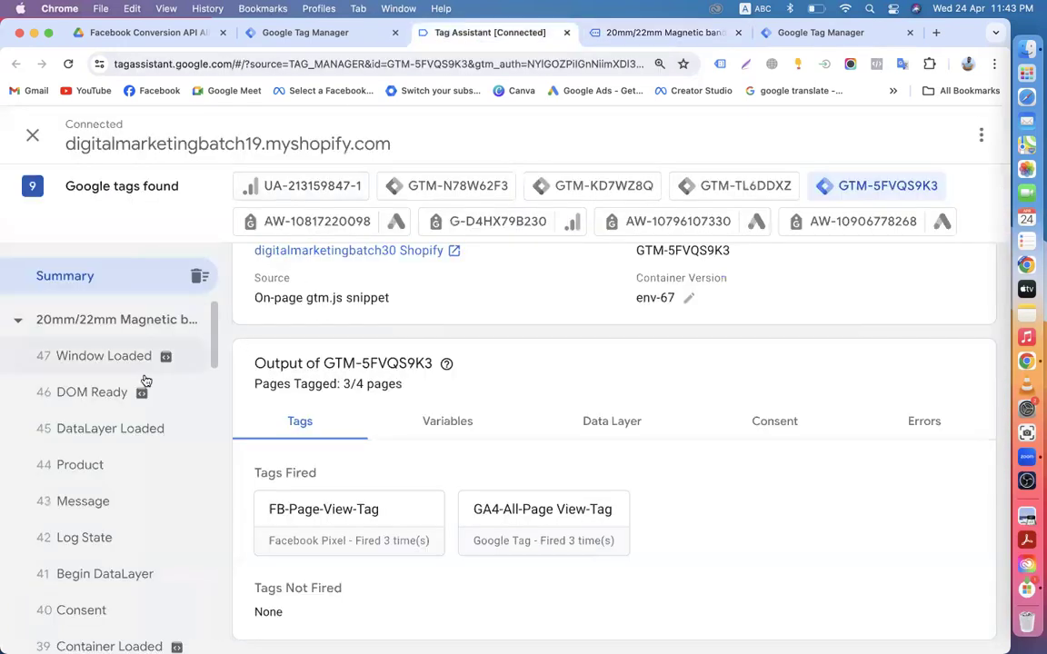
{"action": "scroll", "coordinate": [154, 427], "scroll_direction": "down", "scroll_amount": 3}
{"action": "scroll", "coordinate": [154, 458], "scroll_direction": "up", "scroll_amount": 3}
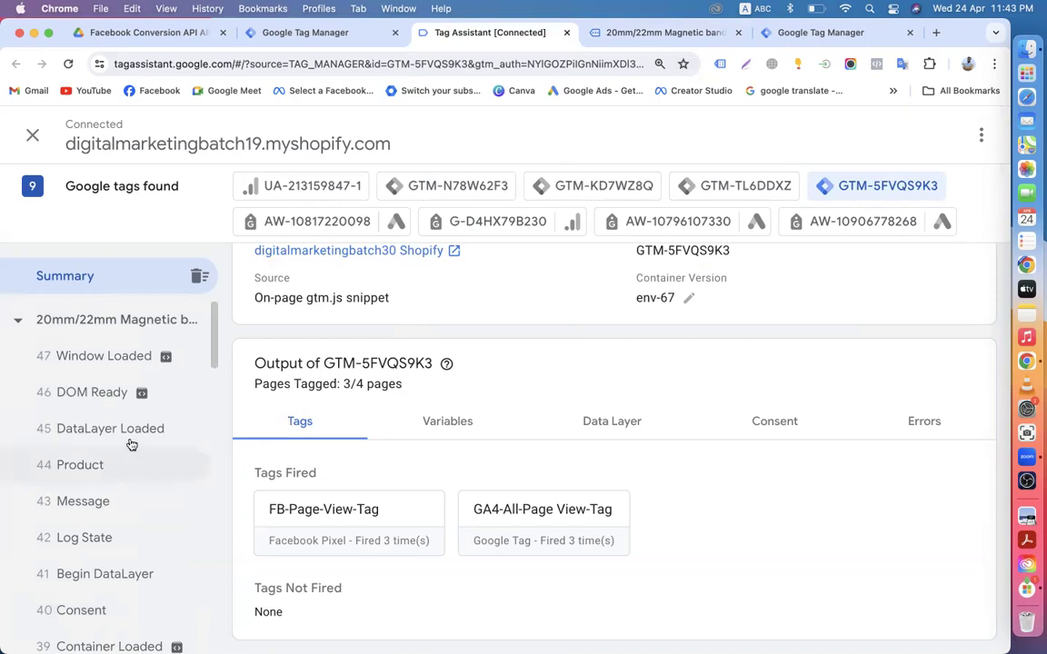
{"action": "left_click", "coordinate": [76, 466]}
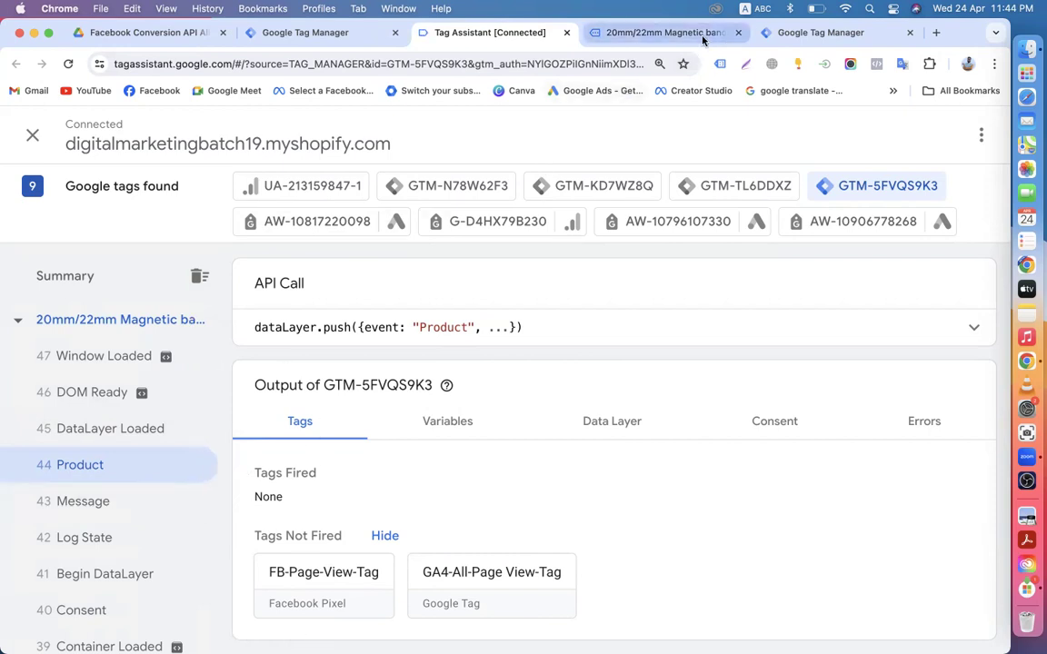
{"action": "left_click", "coordinate": [668, 32]}
{"action": "scroll", "coordinate": [409, 363], "scroll_direction": "down", "scroll_amount": 5}
{"action": "scroll", "coordinate": [398, 348], "scroll_direction": "up", "scroll_amount": 5}
{"action": "scroll", "coordinate": [371, 351], "scroll_direction": "down", "scroll_amount": 5}
{"action": "left_click", "coordinate": [473, 36]}
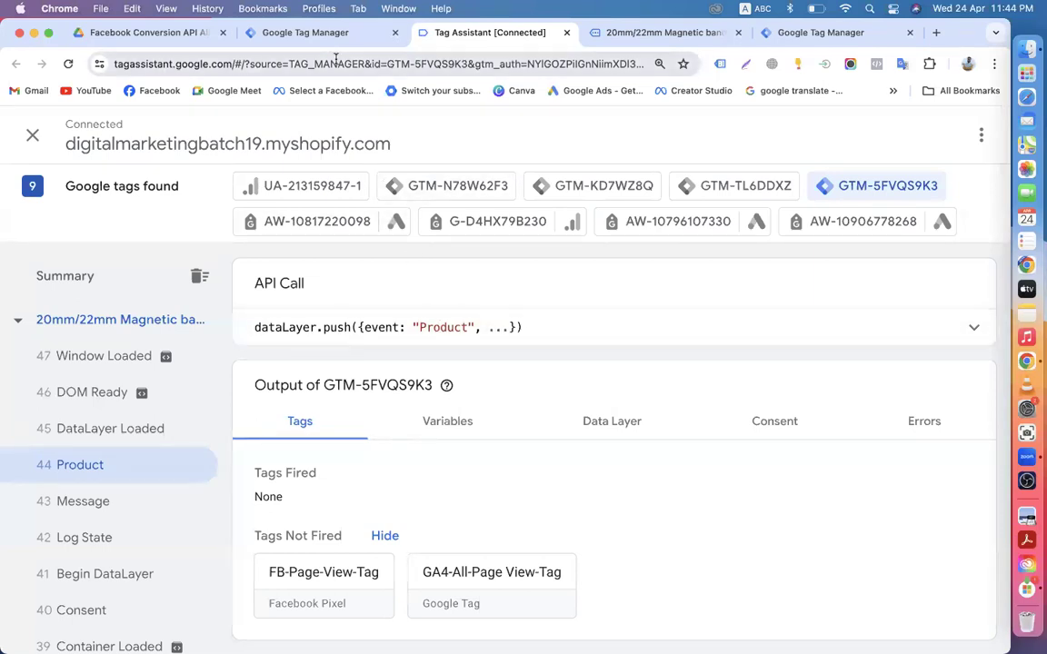
{"action": "left_click", "coordinate": [299, 34]}
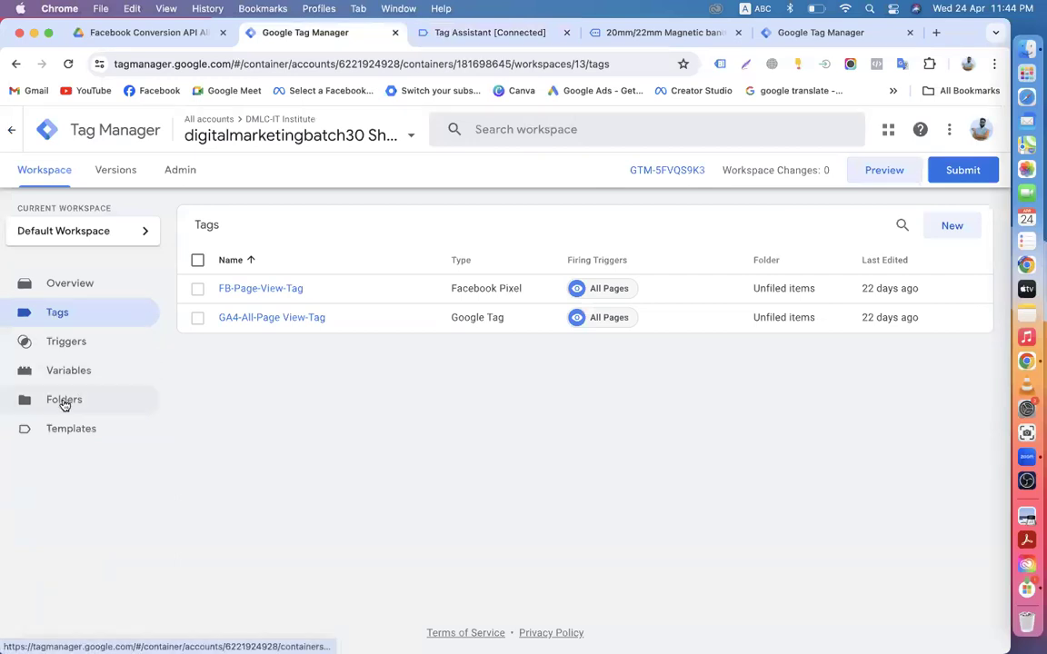
Step: From the web container's Triggers list, create a new Untitled Trigger
{"action": "left_click", "coordinate": [82, 356]}
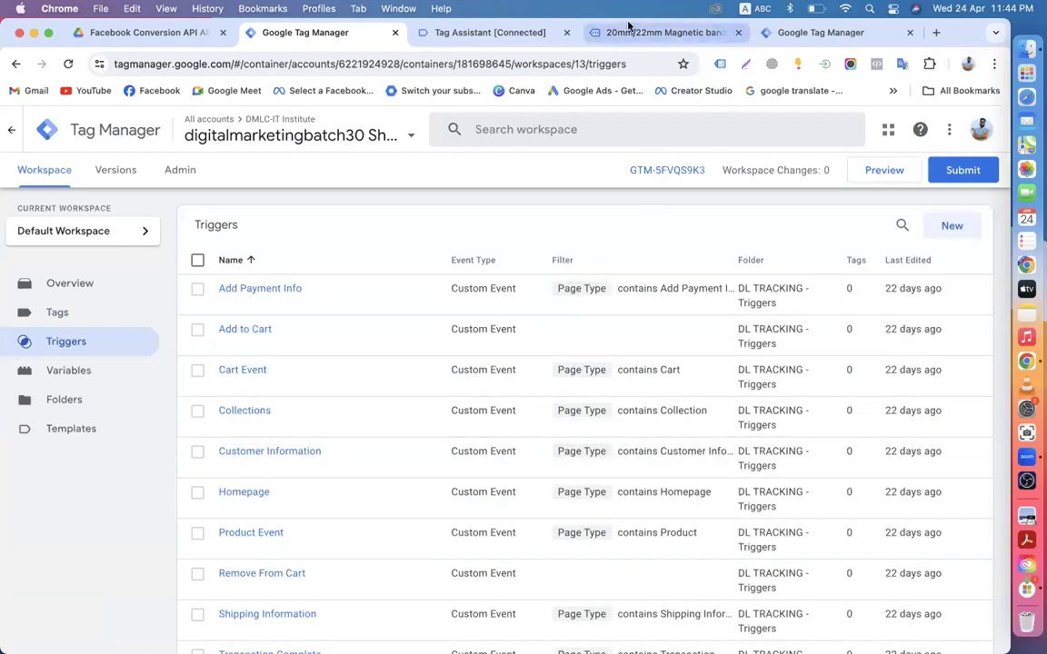
{"action": "left_click", "coordinate": [491, 33]}
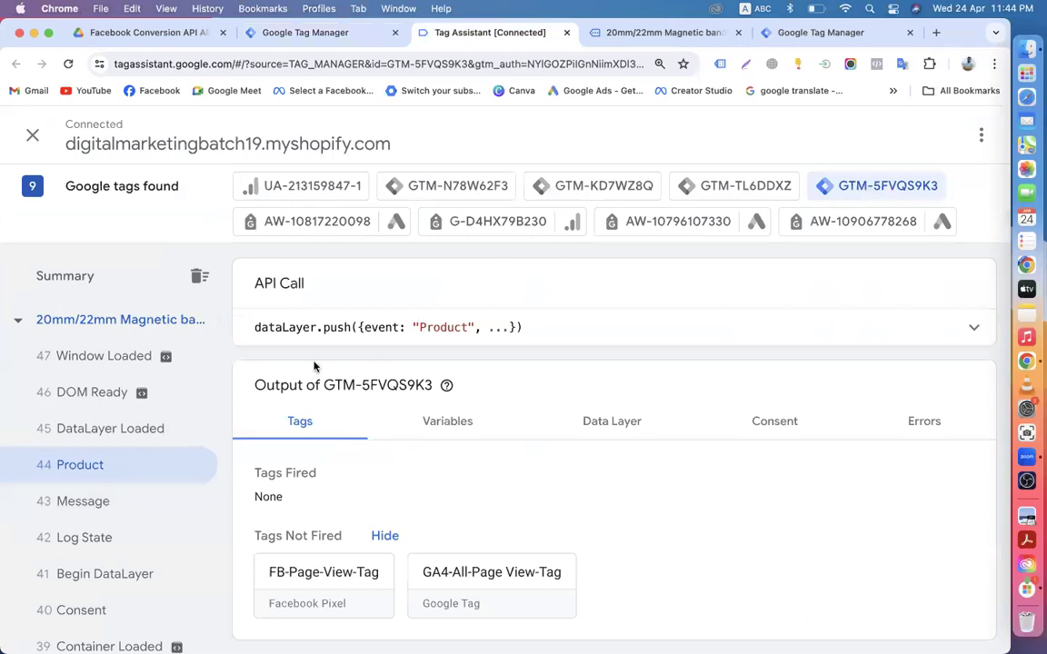
{"action": "left_click", "coordinate": [302, 32]}
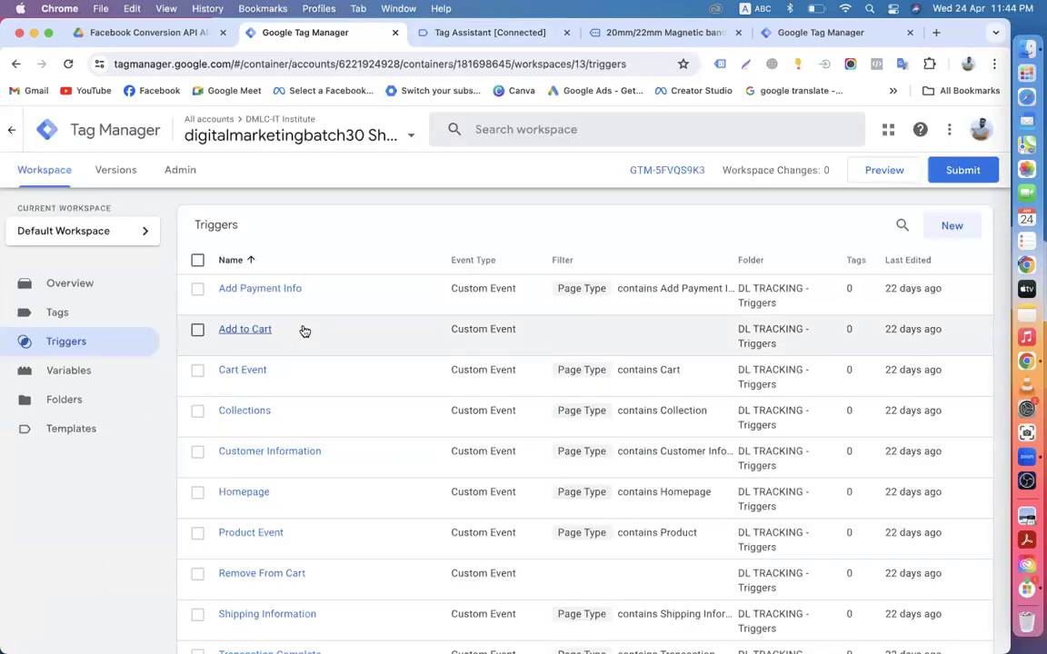
{"action": "left_click", "coordinate": [939, 235]}
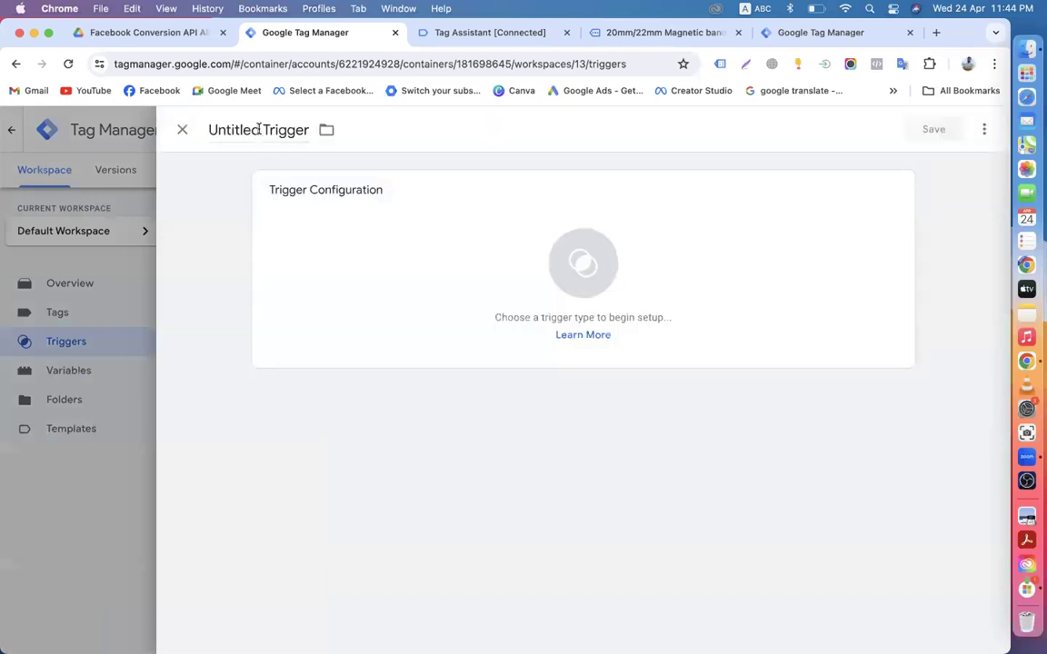
Step: Rename the trigger to FB-View-Content-Trigger
{"action": "left_click_drag", "start_coordinate": [260, 129], "coordinate": [166, 134]}
{"action": "type", "text": "FB"}
{"action": "type", "text": "_"}
{"action": "key", "text": "BackSpace"}
{"action": "type", "text": "-Vie"}
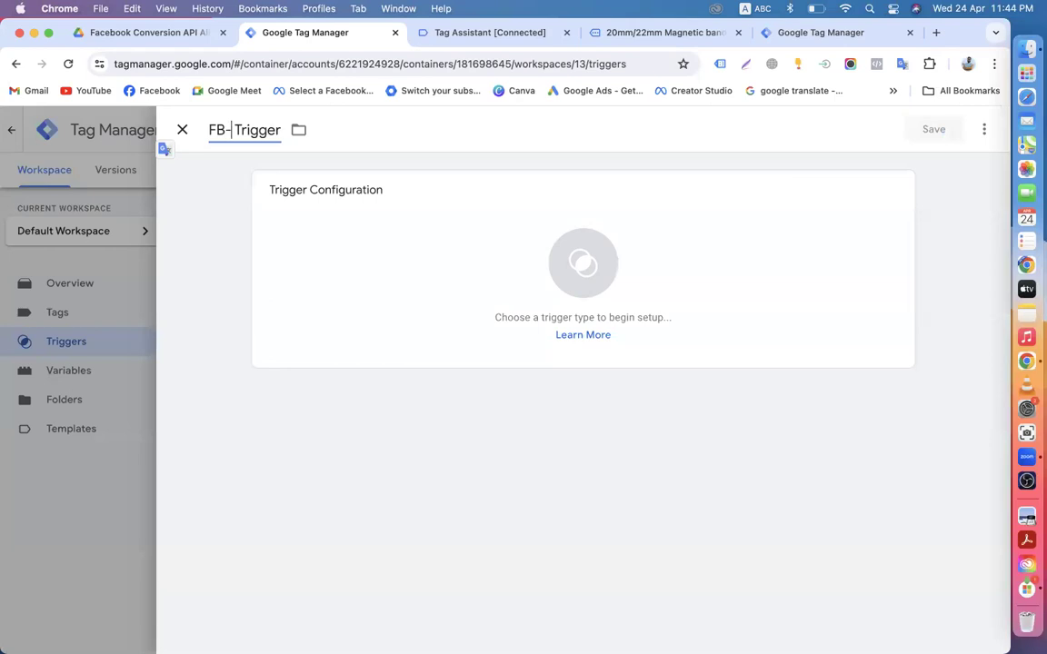
{"action": "type", "text": "w-Content"}
{"action": "key", "text": "Delete"}
{"action": "type", "text": "-"}
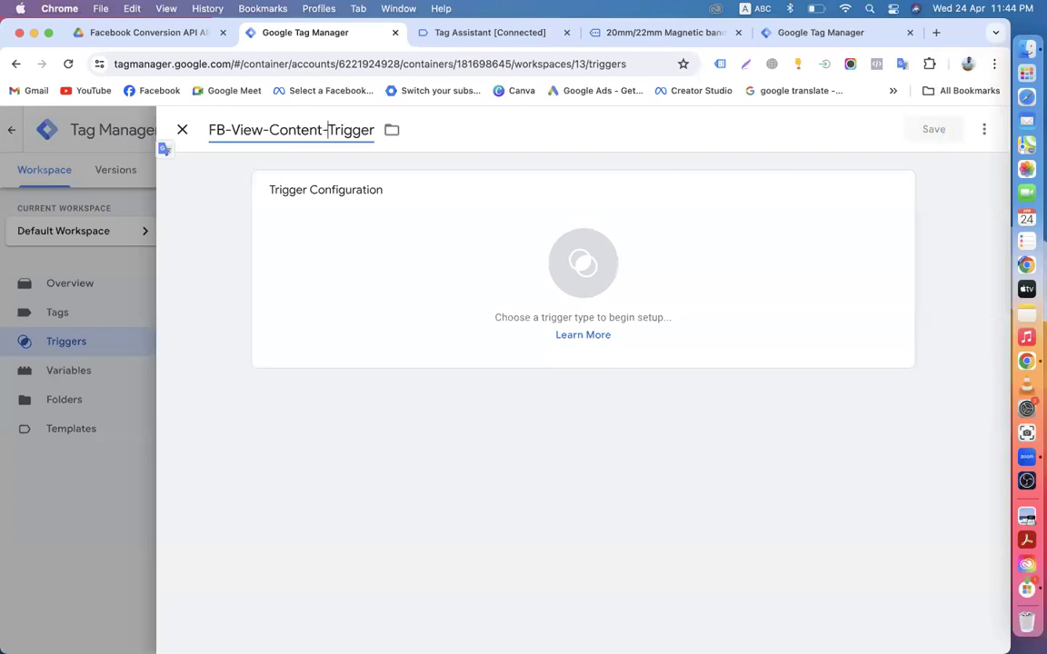
Step: Make it a Custom Event trigger with event name 'Product' copied from Tag Assistant, and save
{"action": "left_click", "coordinate": [475, 262]}
{"action": "scroll", "coordinate": [625, 427], "scroll_direction": "down", "scroll_amount": 3}
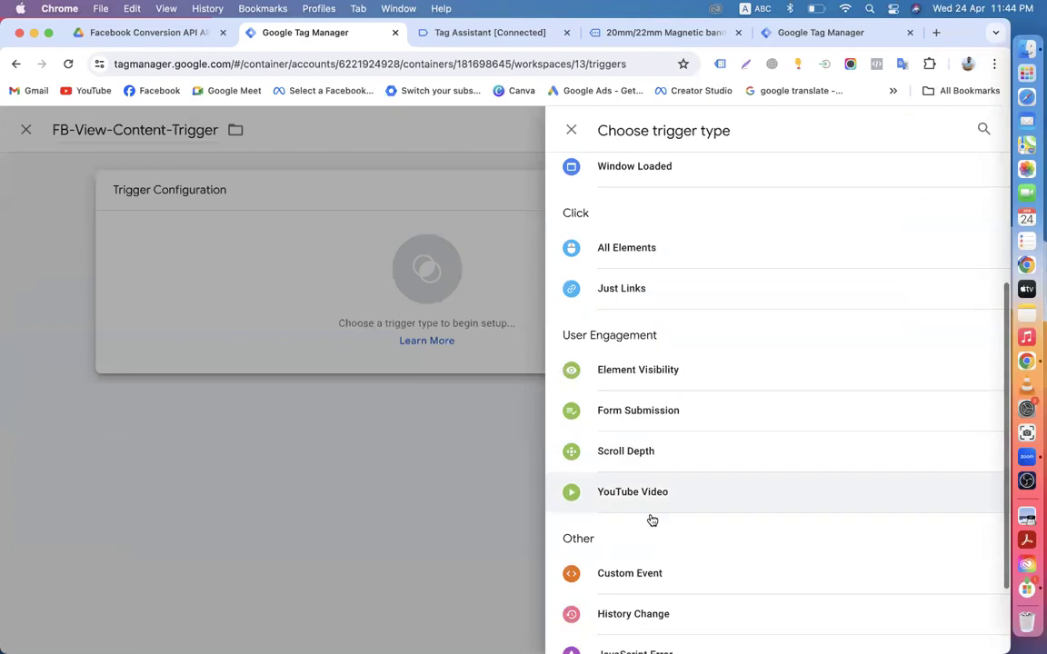
{"action": "left_click", "coordinate": [616, 575]}
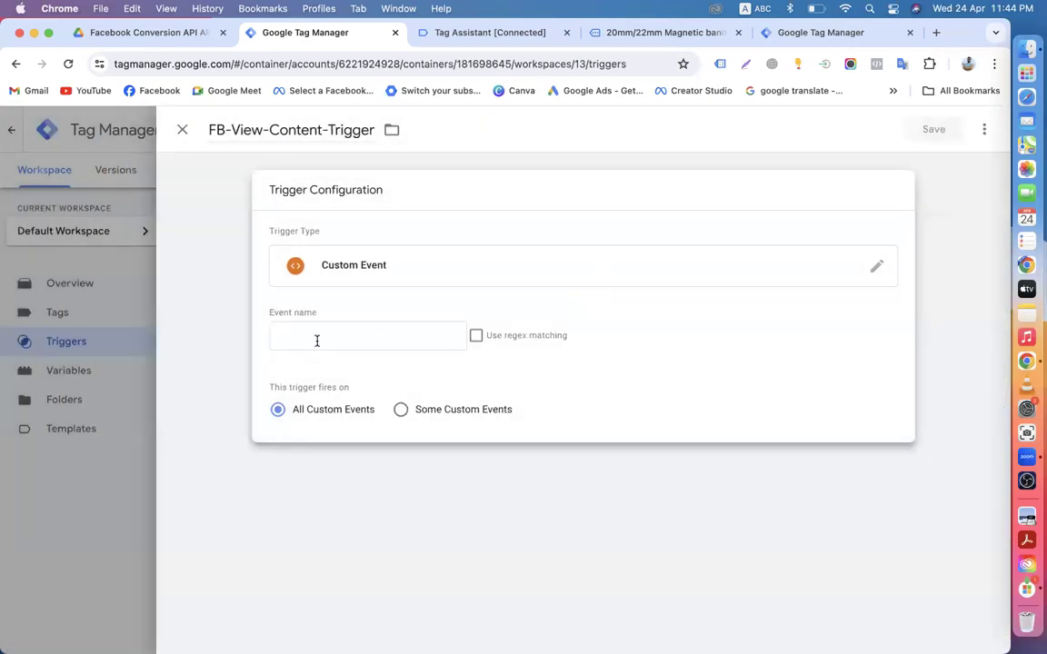
{"action": "left_click", "coordinate": [310, 336]}
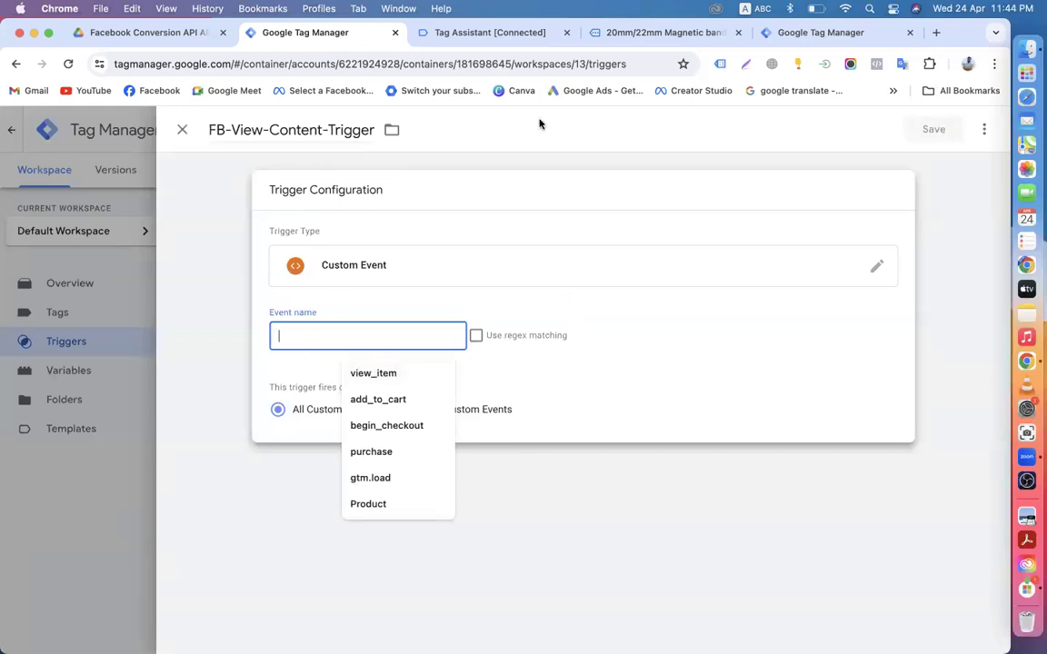
{"action": "left_click", "coordinate": [454, 34]}
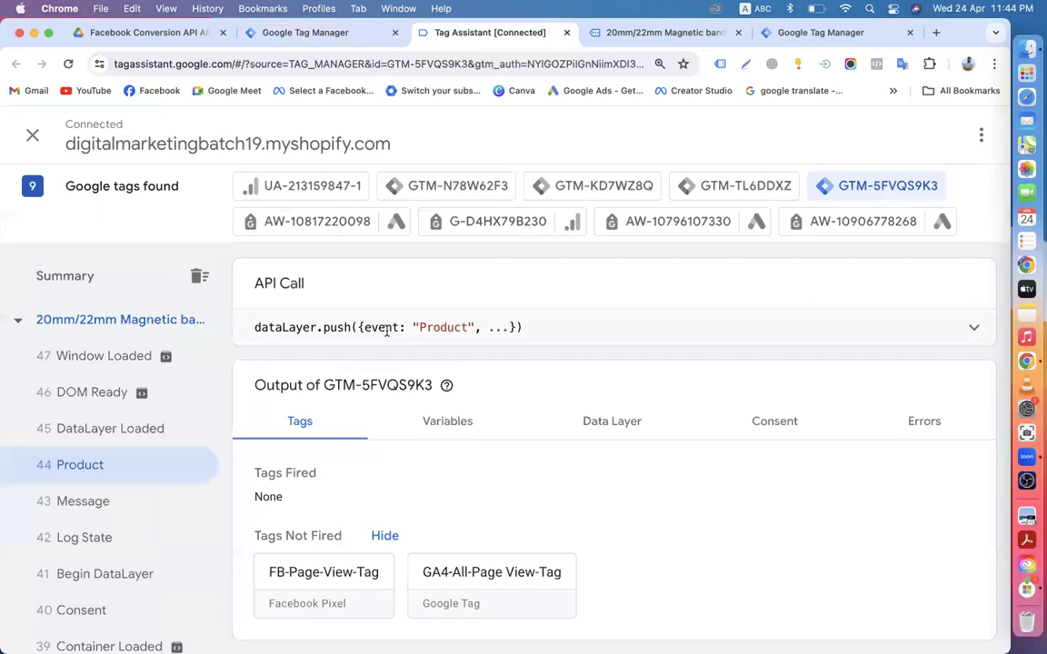
{"action": "double_click", "coordinate": [440, 327]}
{"action": "right_click", "coordinate": [444, 329]}
{"action": "left_click", "coordinate": [459, 365]}
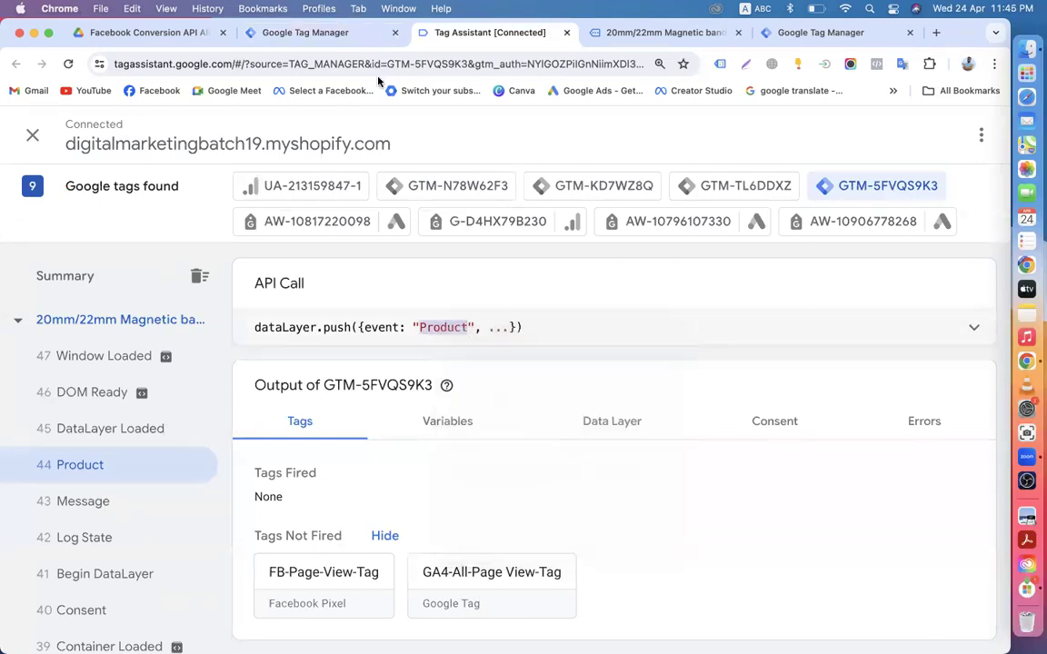
{"action": "left_click", "coordinate": [280, 34]}
{"action": "right_click", "coordinate": [315, 341]}
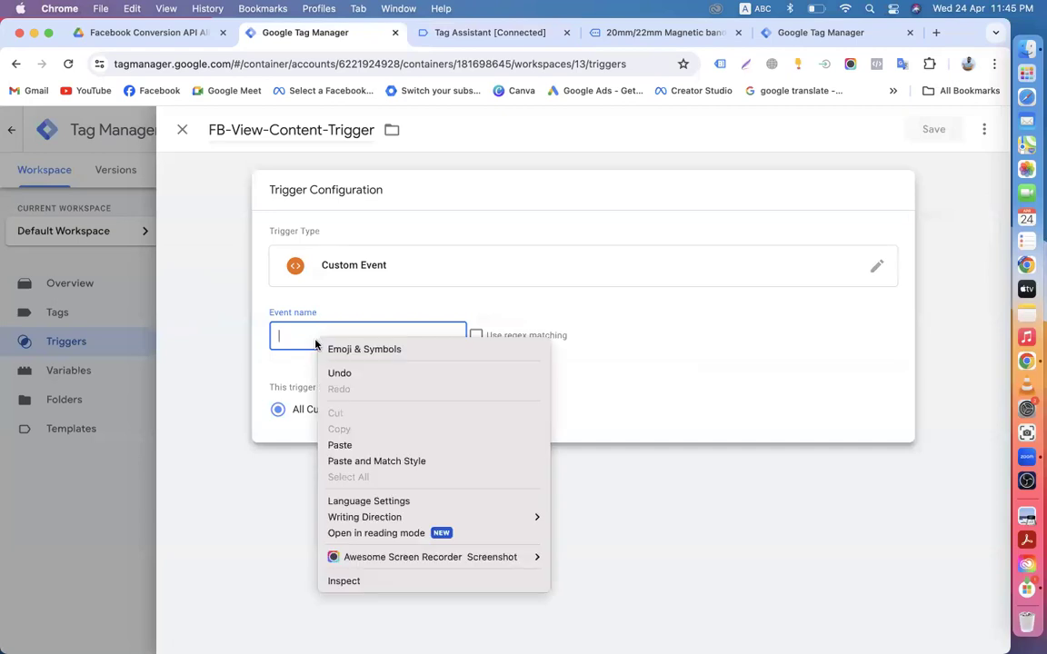
{"action": "left_click", "coordinate": [337, 444]}
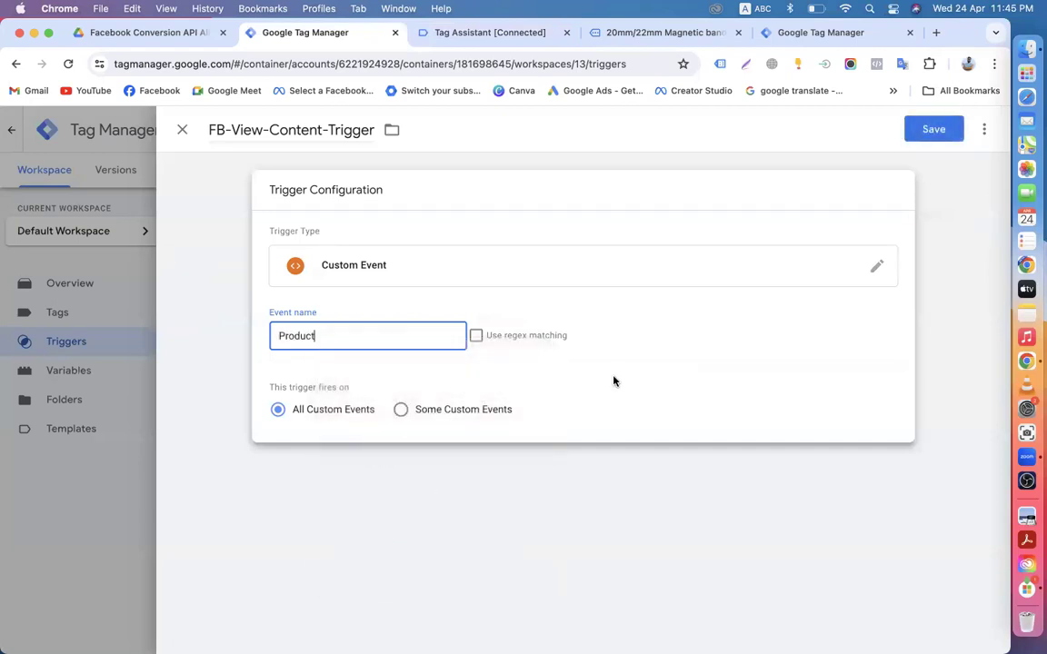
{"action": "left_click", "coordinate": [933, 129]}
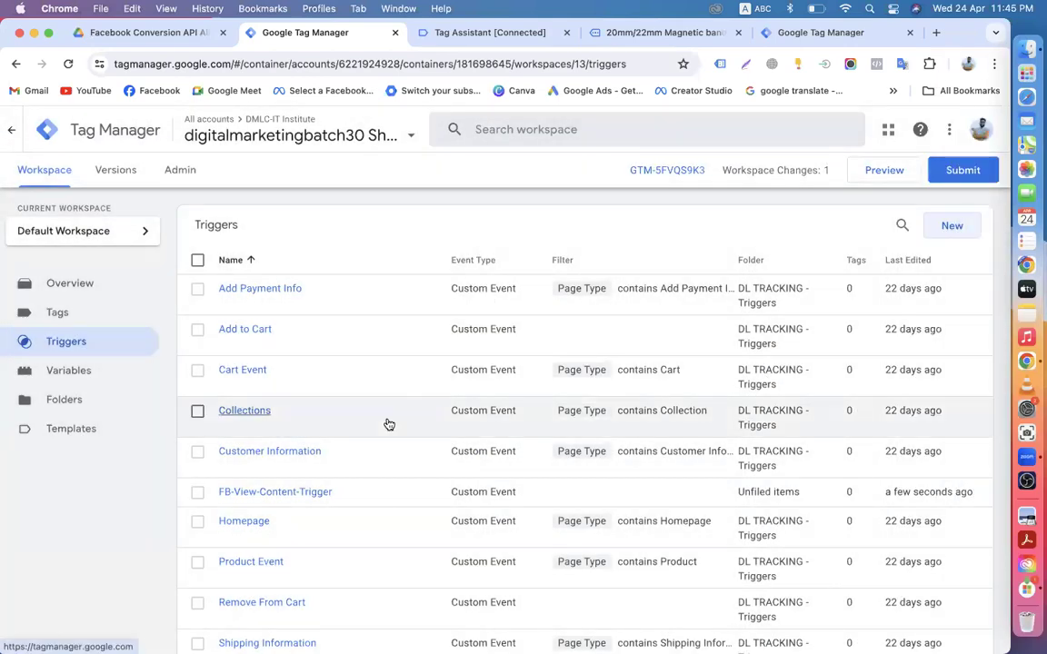
Step: Create a new tag from the Tags list and name it FB-View-Content-Tag
{"action": "left_click", "coordinate": [78, 315]}
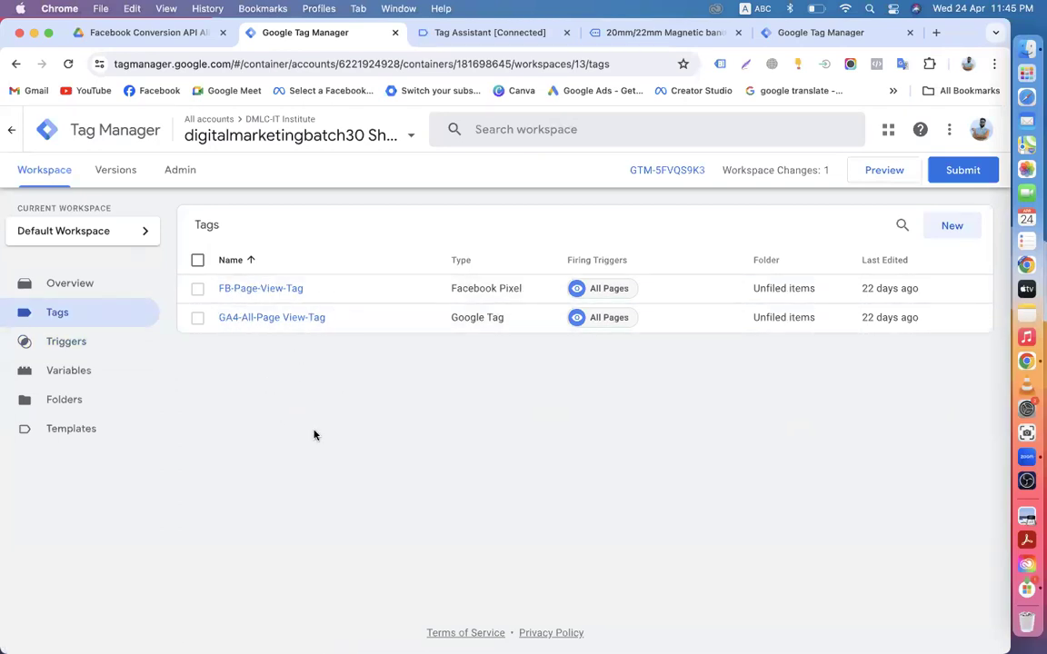
{"action": "left_click", "coordinate": [952, 226]}
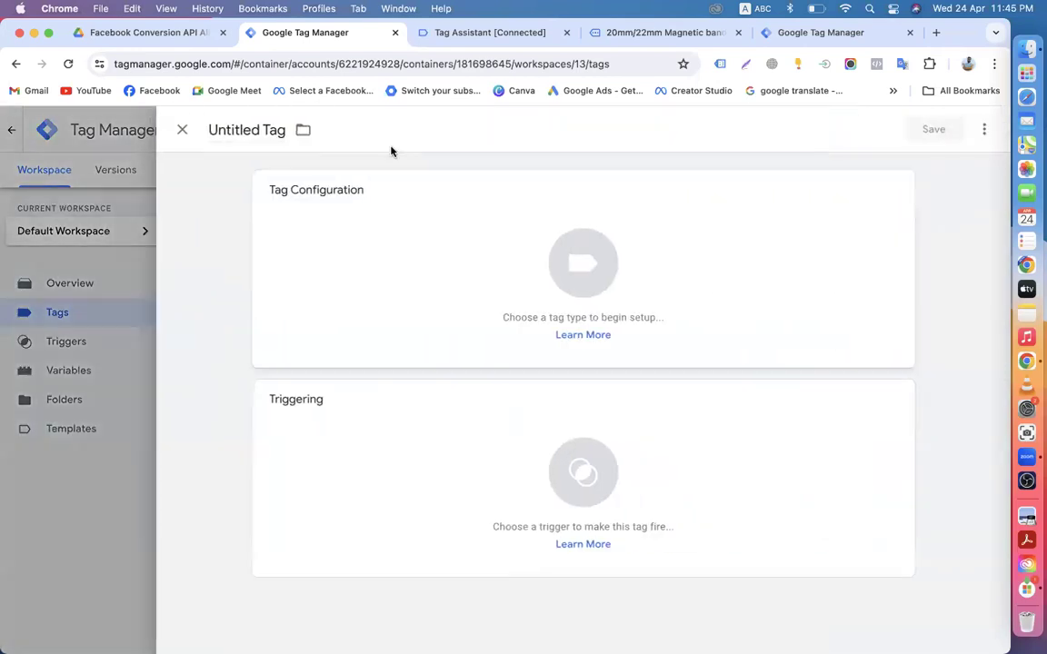
{"action": "double_click", "coordinate": [262, 130]}
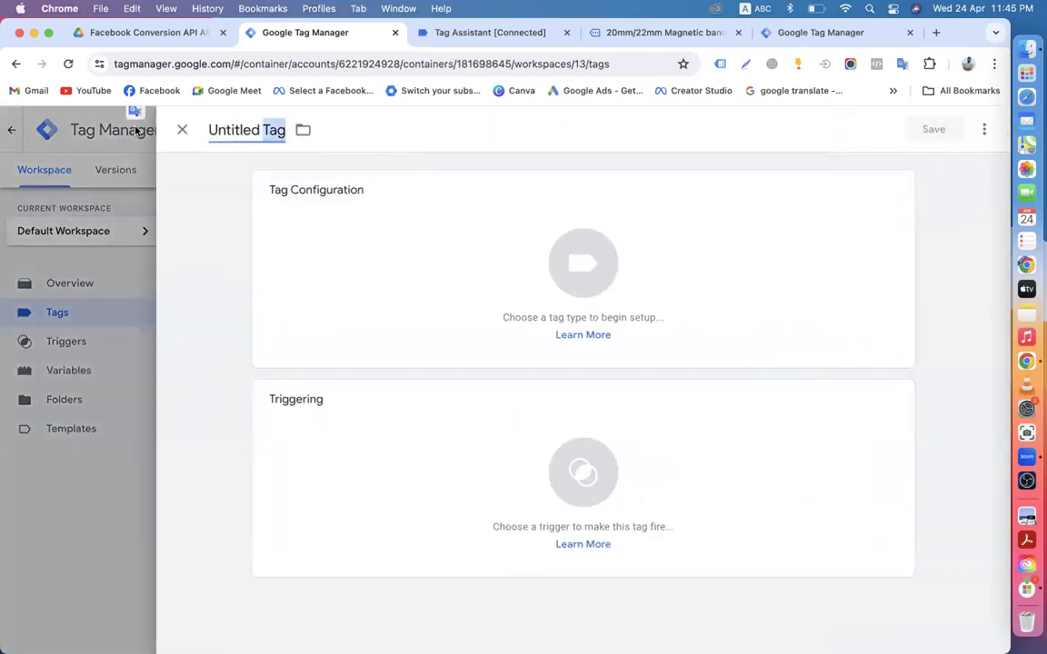
{"action": "left_click", "coordinate": [261, 130]}
{"action": "key", "text": "BackSpace"}
{"action": "key", "text": "BackSpace"}
{"action": "key", "text": "BackSpace"}
{"action": "key", "text": "BackSpace"}
{"action": "key", "text": "BackSpace"}
{"action": "key", "text": "BackSpace"}
{"action": "key", "text": "BackSpace"}
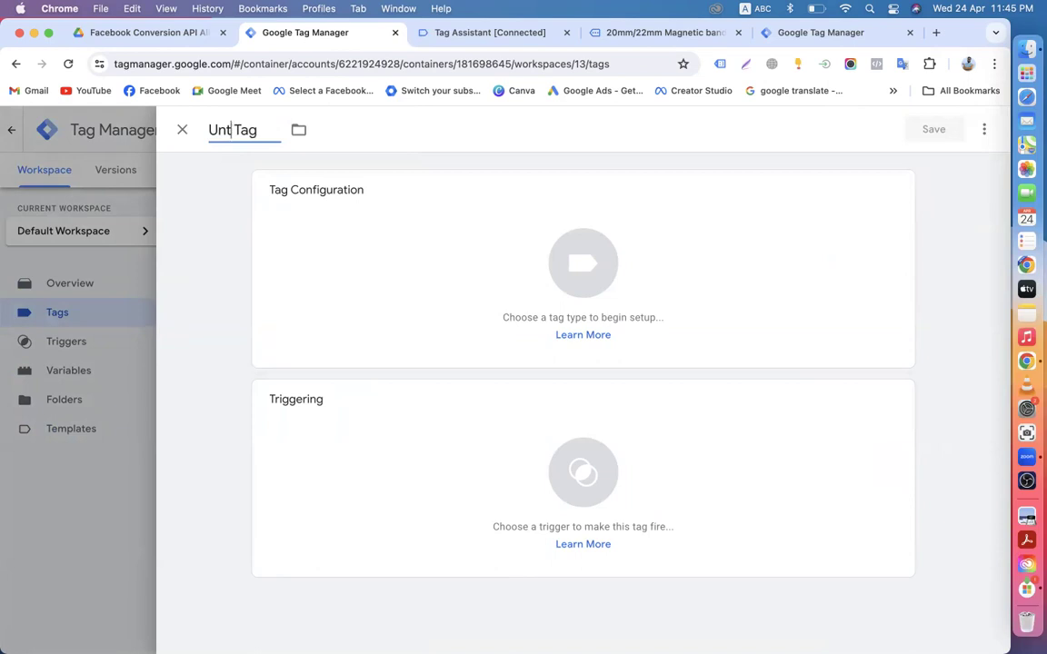
{"action": "key", "text": "BackSpace"}
{"action": "type", "text": "FB-View"}
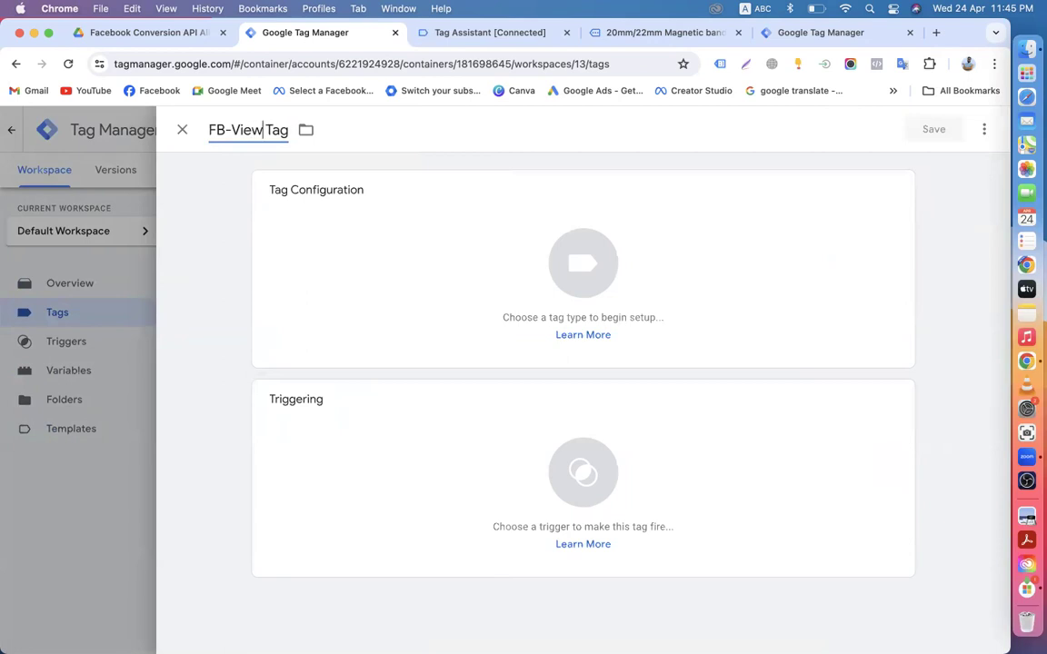
{"action": "type", "text": "-co"}
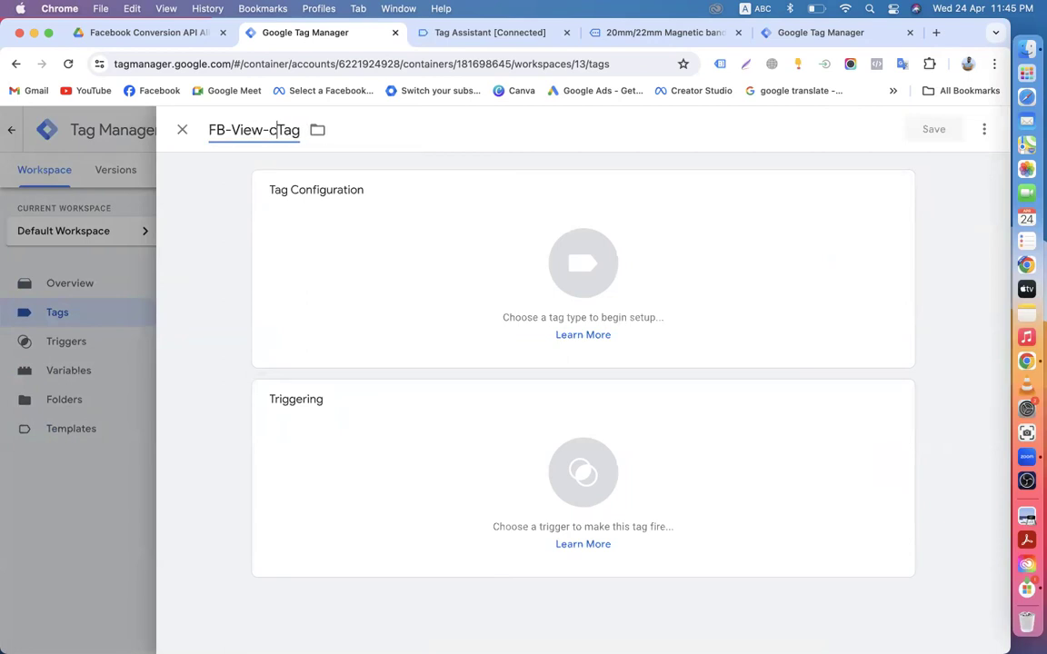
{"action": "type", "text": "ntent-"}
{"action": "key", "text": "BackSpace"}
{"action": "type", "text": "C"}
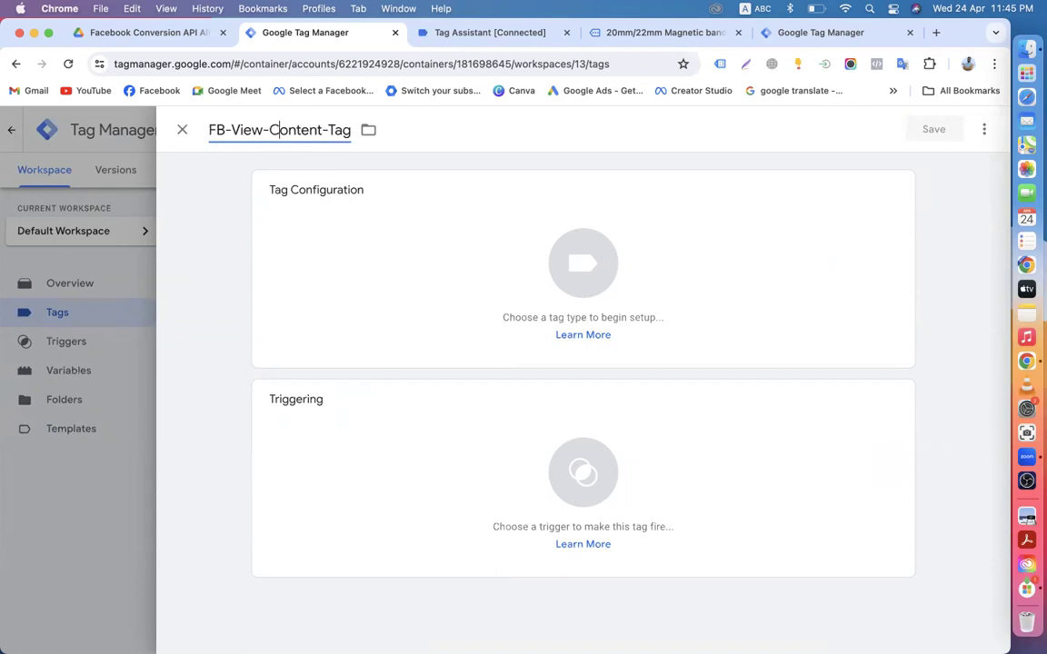
{"action": "left_click", "coordinate": [472, 275]}
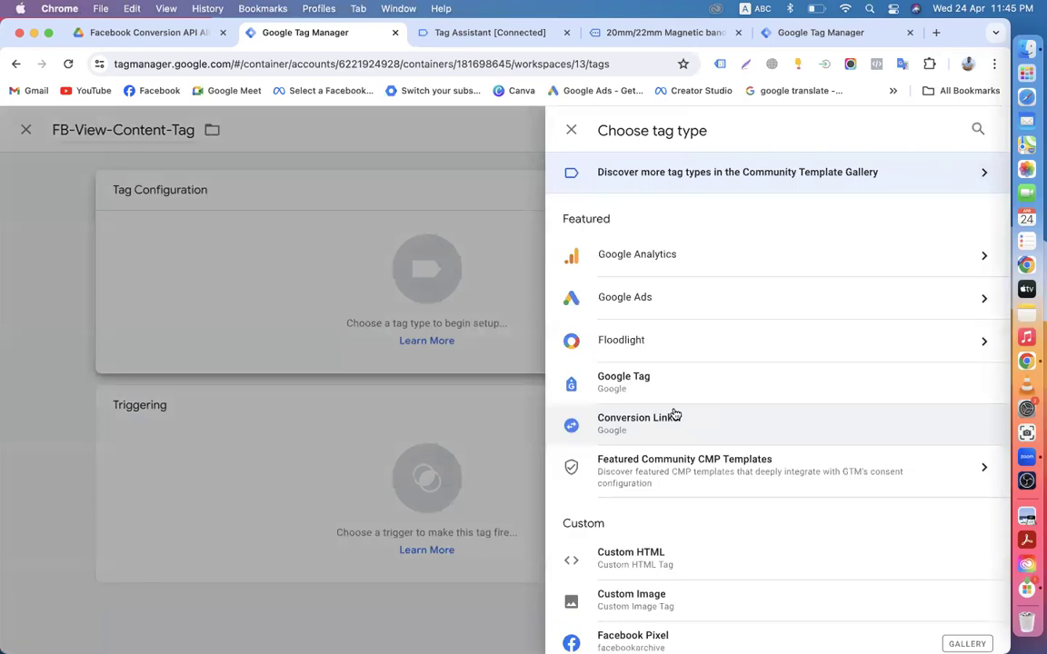
Step: Choose the Facebook Pixel tag type, set Pixel ID to {{FB-Pixel-ID}} and standard event ViewContent
{"action": "scroll", "coordinate": [636, 473], "scroll_direction": "down", "scroll_amount": 3}
{"action": "left_click", "coordinate": [657, 483]}
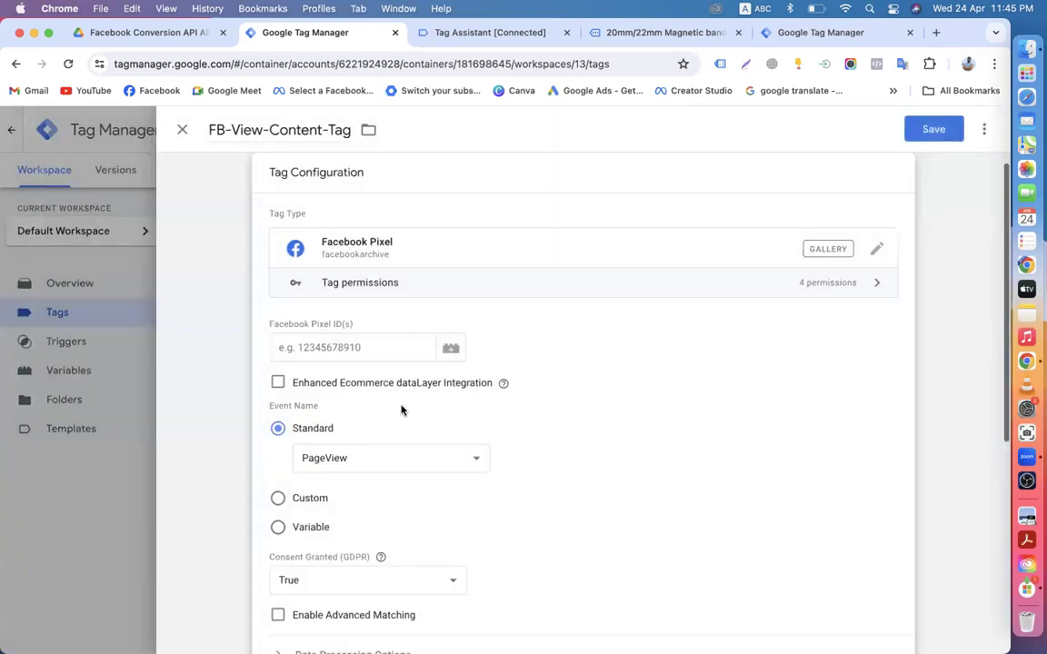
{"action": "scroll", "coordinate": [346, 382], "scroll_direction": "down", "scroll_amount": 2}
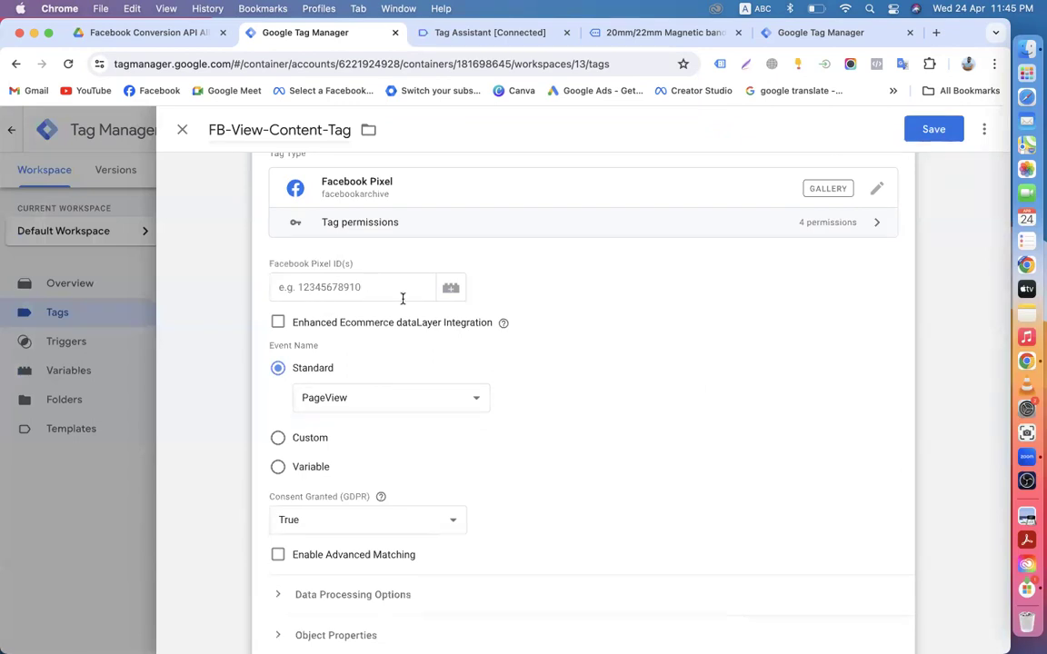
{"action": "scroll", "coordinate": [403, 298], "scroll_direction": "up", "scroll_amount": 2}
{"action": "left_click", "coordinate": [451, 357]}
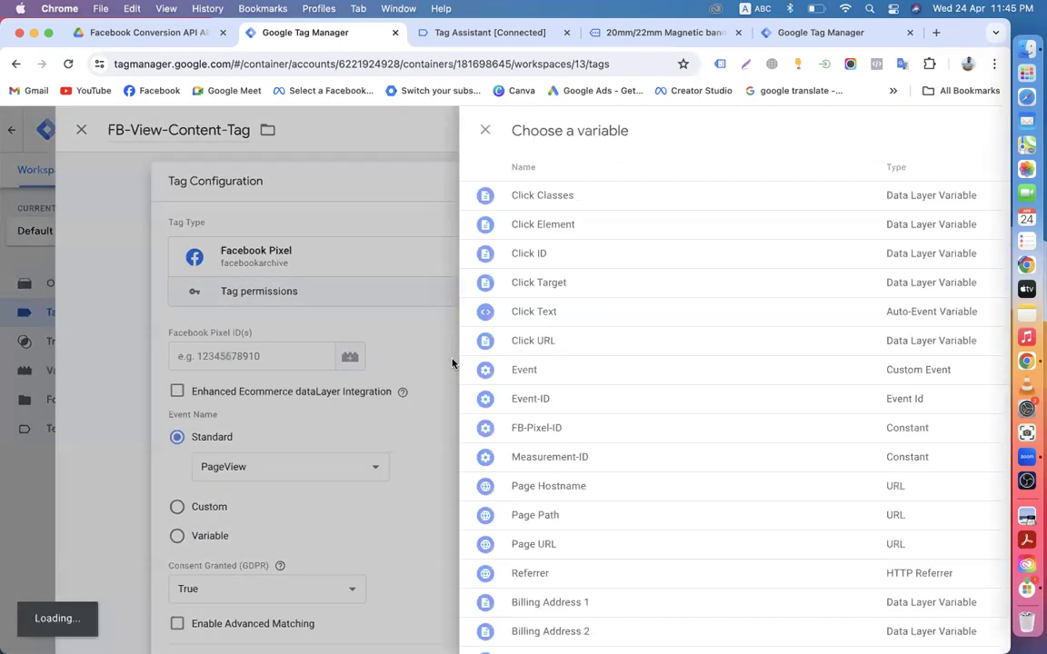
{"action": "scroll", "coordinate": [249, 436], "scroll_direction": "down", "scroll_amount": 2}
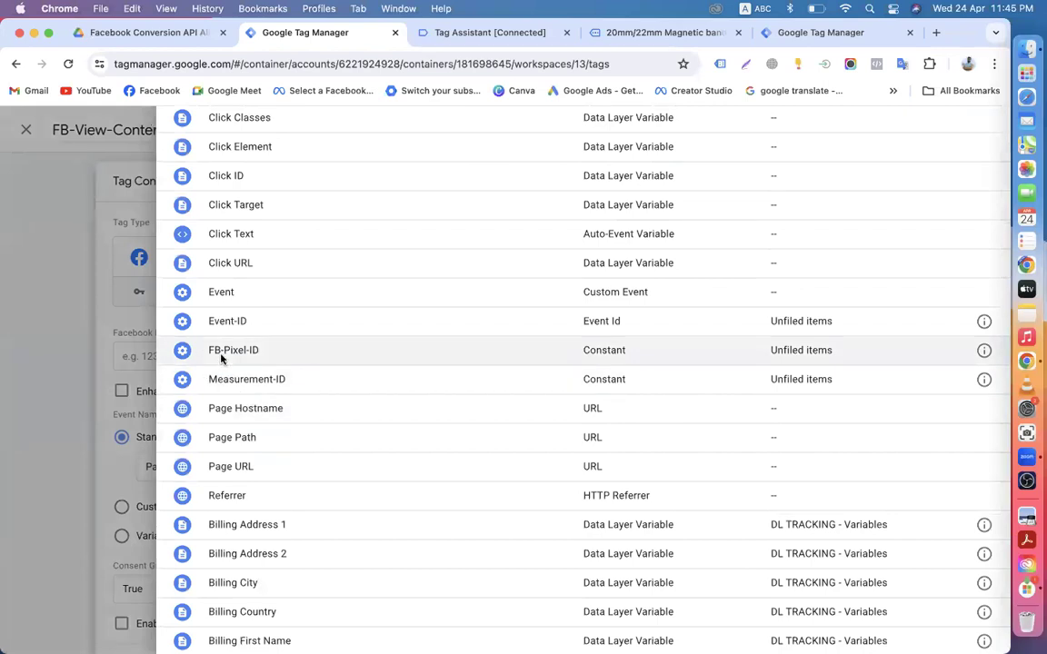
{"action": "left_click", "coordinate": [221, 353]}
{"action": "scroll", "coordinate": [314, 372], "scroll_direction": "down", "scroll_amount": 3}
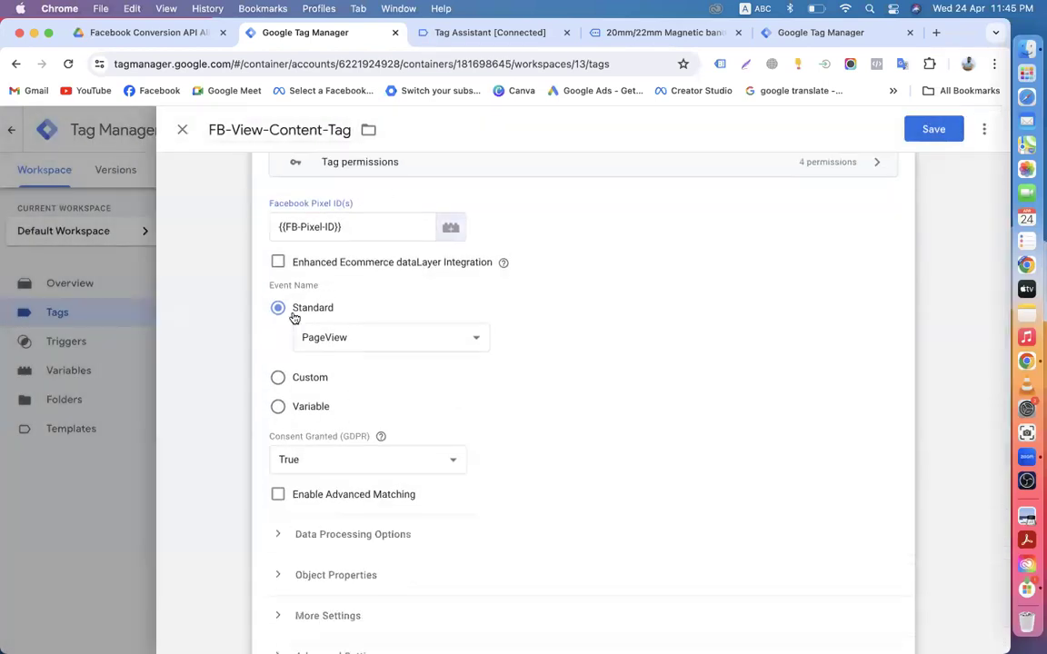
{"action": "left_click", "coordinate": [339, 340]}
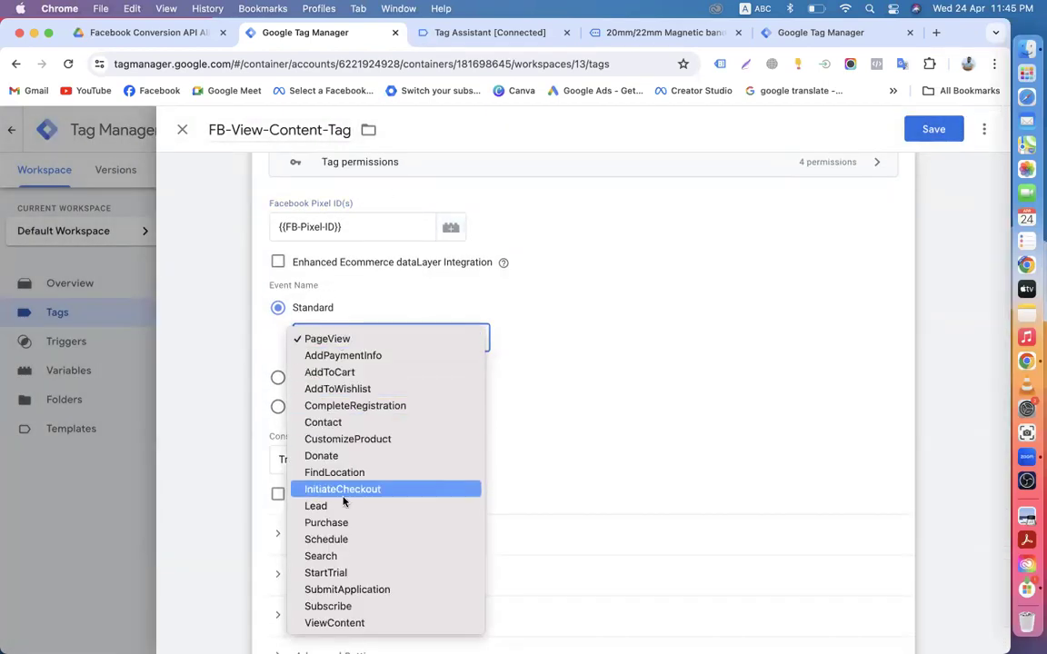
{"action": "left_click", "coordinate": [342, 623]}
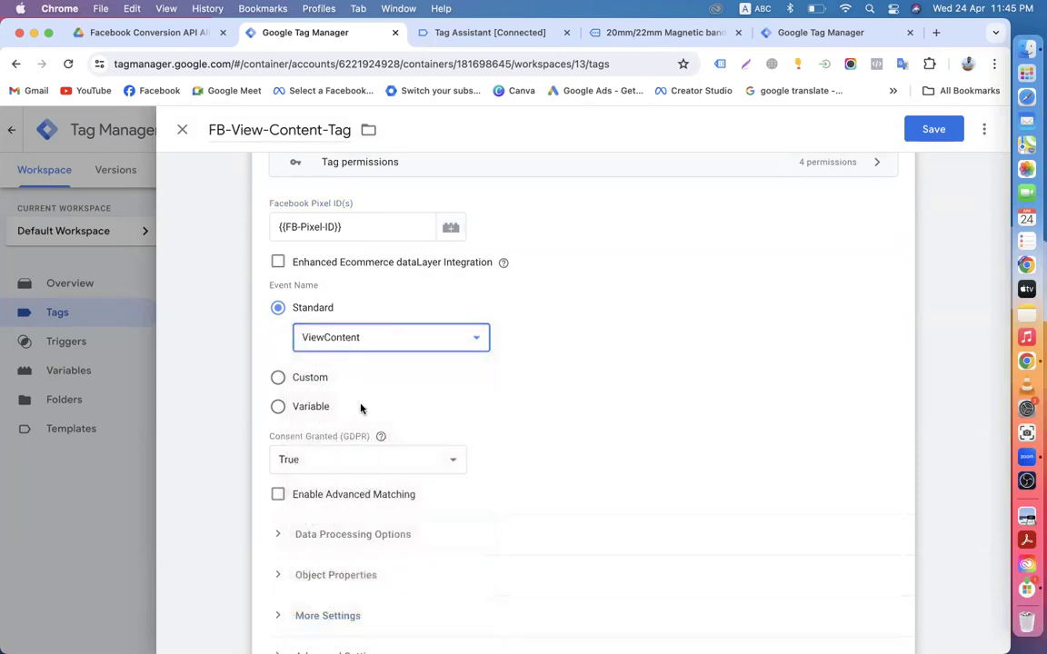
{"action": "scroll", "coordinate": [361, 409], "scroll_direction": "down", "scroll_amount": 5}
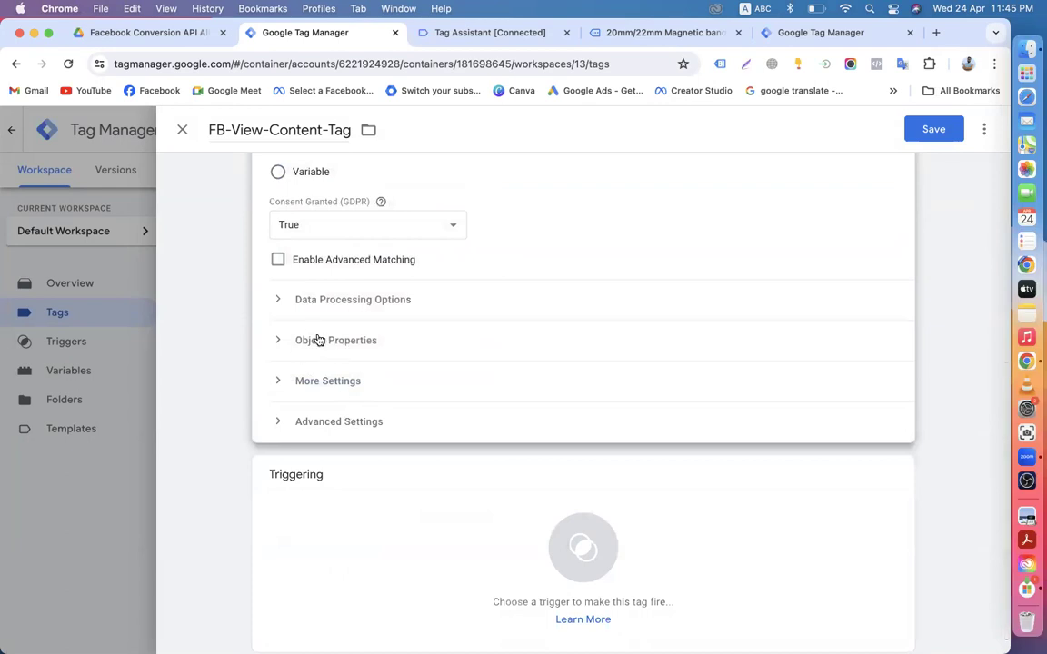
Step: Attach FB-View-Content-Trigger as the tag's firing trigger, then return to its Tag Configuration
{"action": "left_click", "coordinate": [411, 494]}
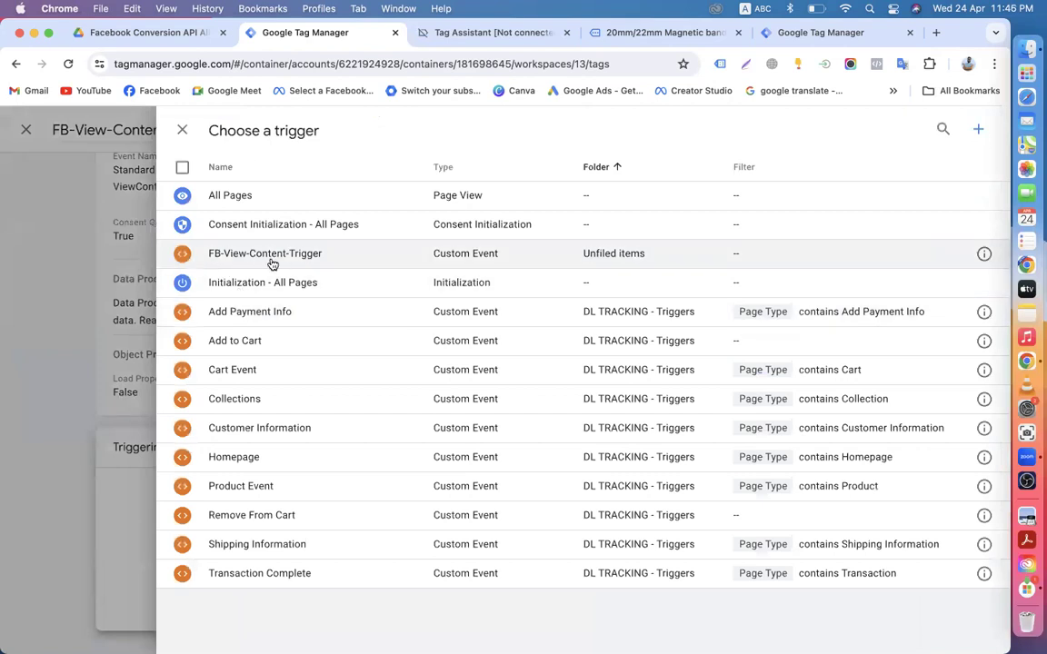
{"action": "left_click", "coordinate": [271, 259]}
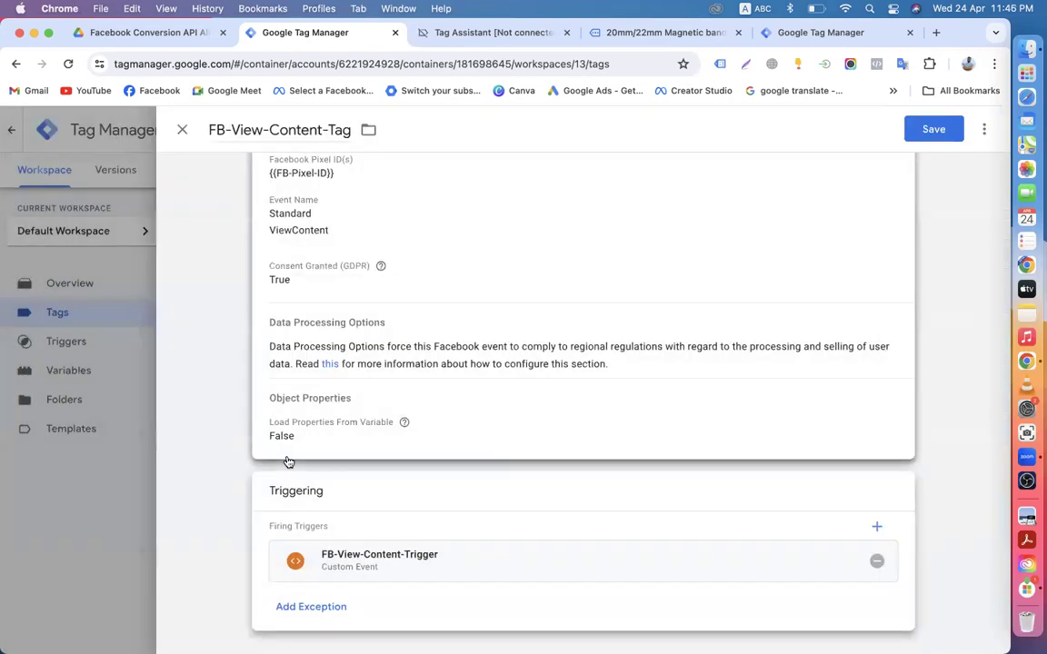
{"action": "scroll", "coordinate": [305, 354], "scroll_direction": "up", "scroll_amount": 3}
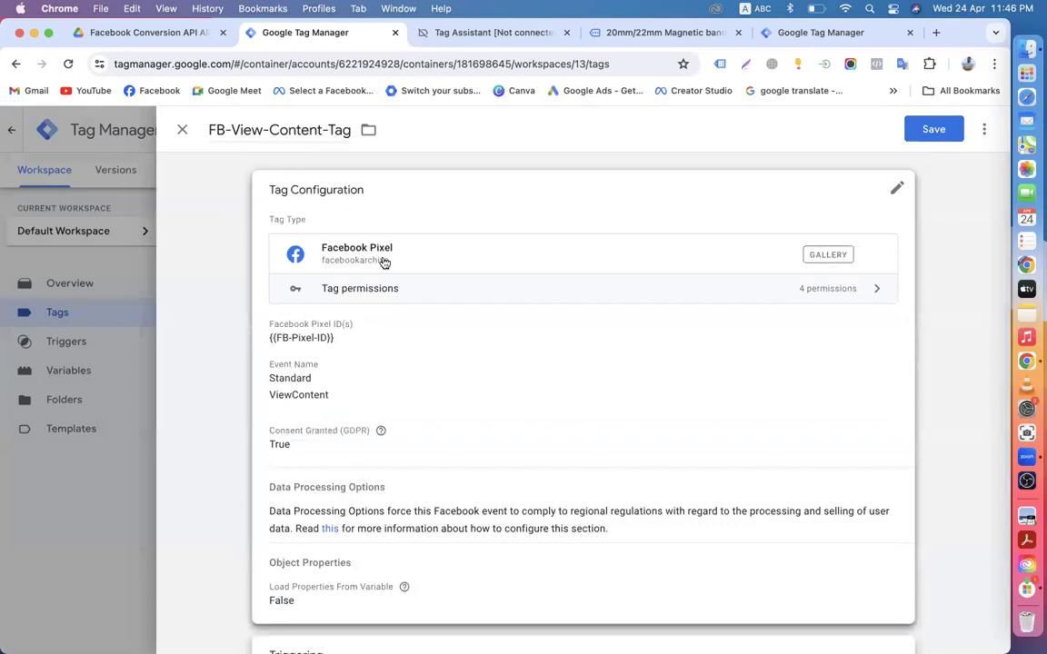
{"action": "left_click", "coordinate": [460, 369]}
{"action": "scroll", "coordinate": [556, 383], "scroll_direction": "down", "scroll_amount": 4}
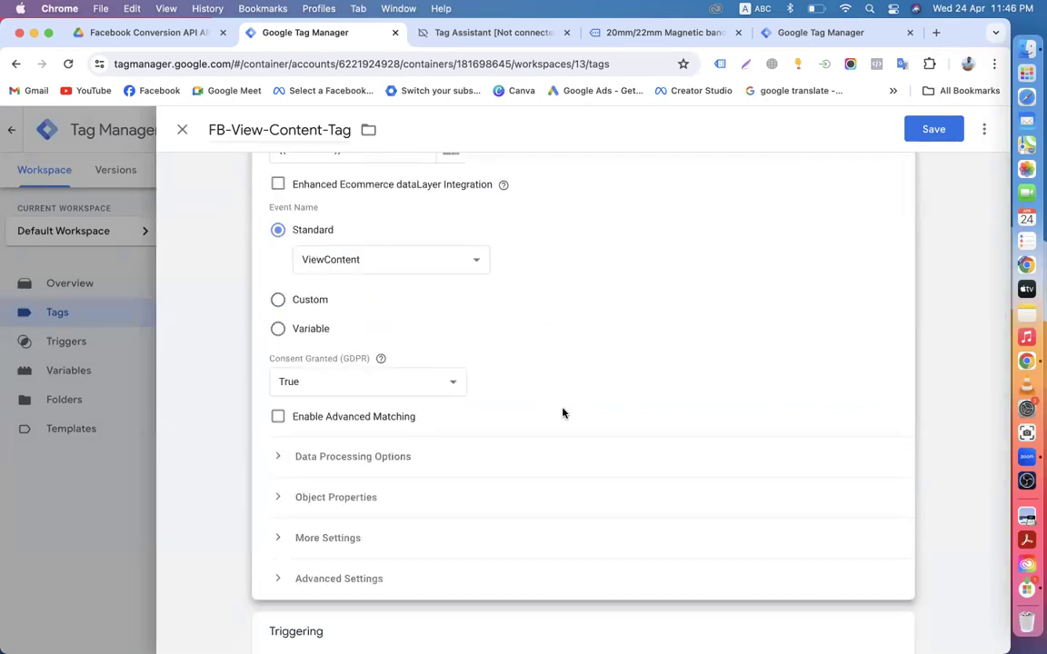
{"action": "scroll", "coordinate": [563, 414], "scroll_direction": "down", "scroll_amount": 2}
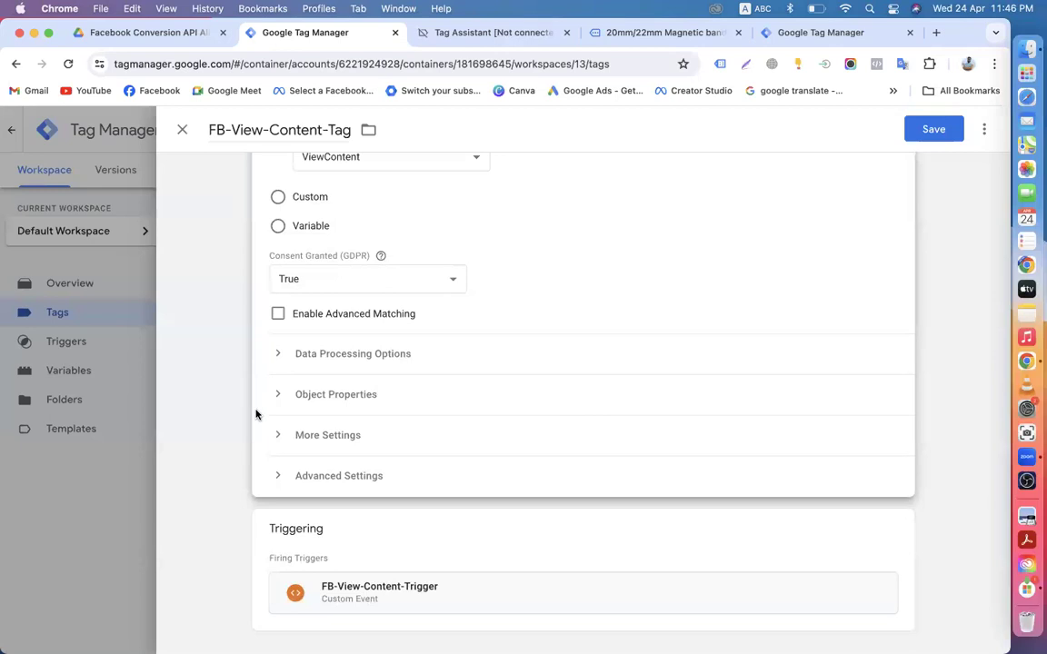
Step: Expand Object Properties, add four empty property rows, then go to the Facebook Conversion API Drive folder
{"action": "left_click", "coordinate": [279, 396]}
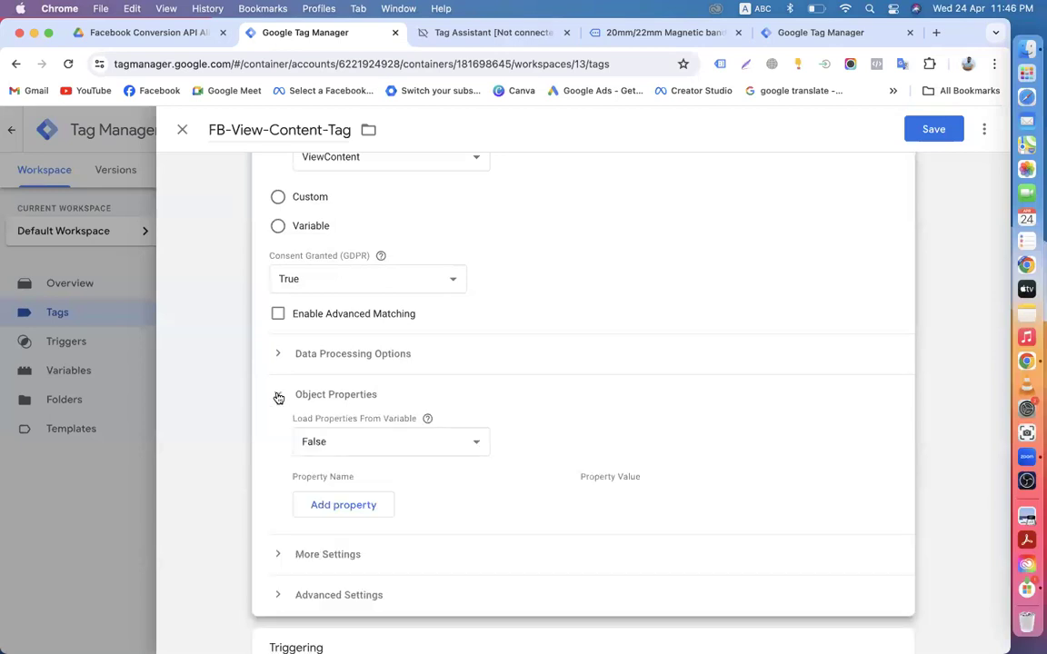
{"action": "left_click", "coordinate": [309, 503]}
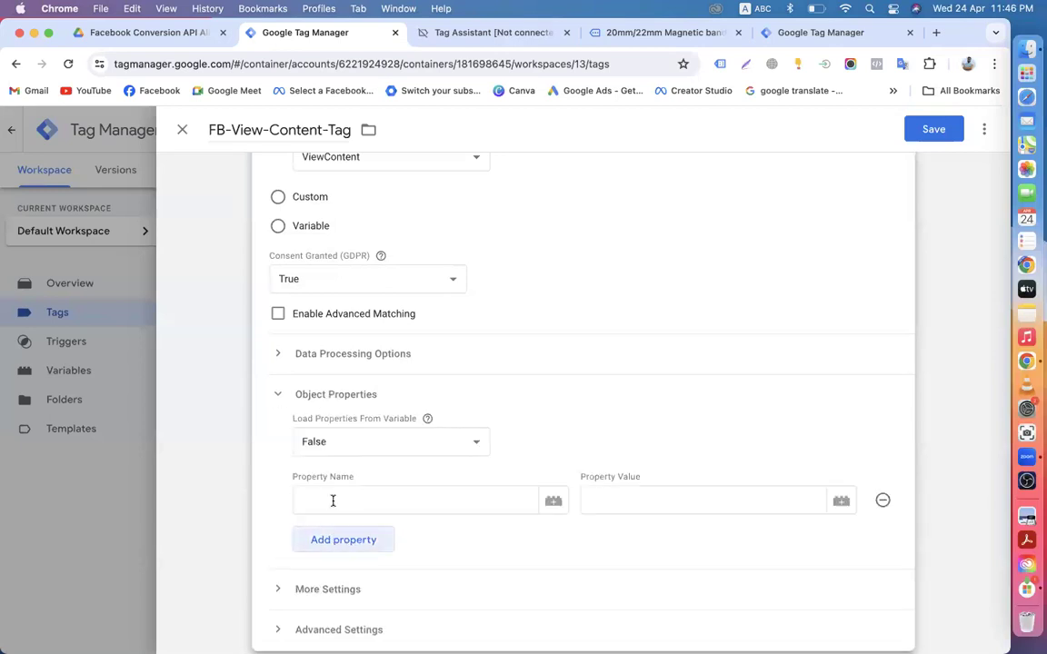
{"action": "scroll", "coordinate": [327, 504], "scroll_direction": "down", "scroll_amount": 3}
{"action": "left_click", "coordinate": [351, 409]}
{"action": "left_click", "coordinate": [356, 440]}
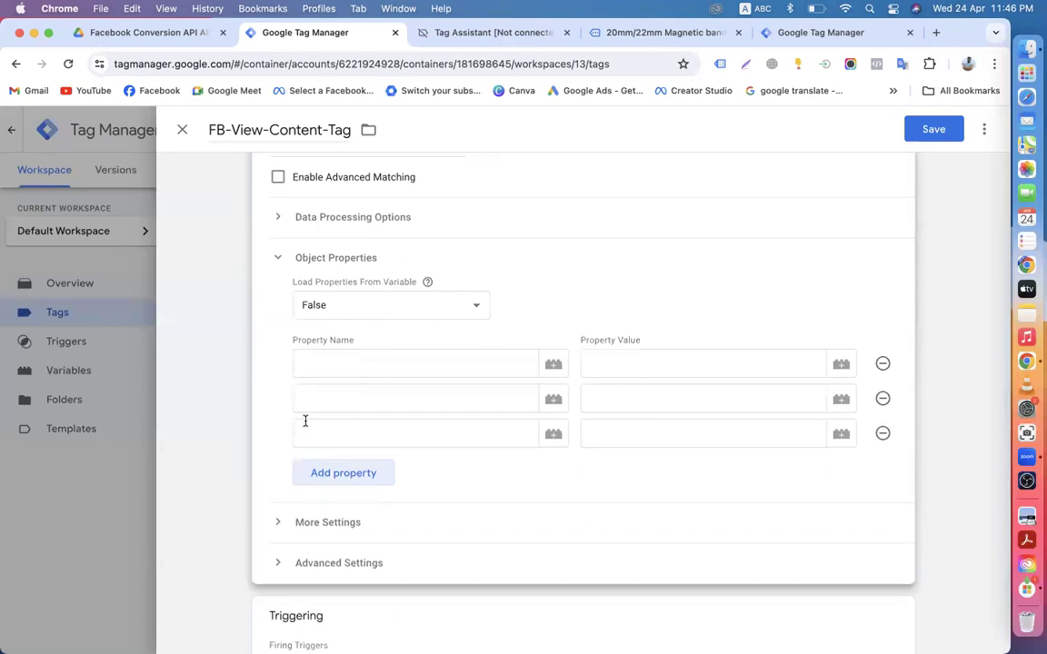
{"action": "left_click", "coordinate": [337, 481]}
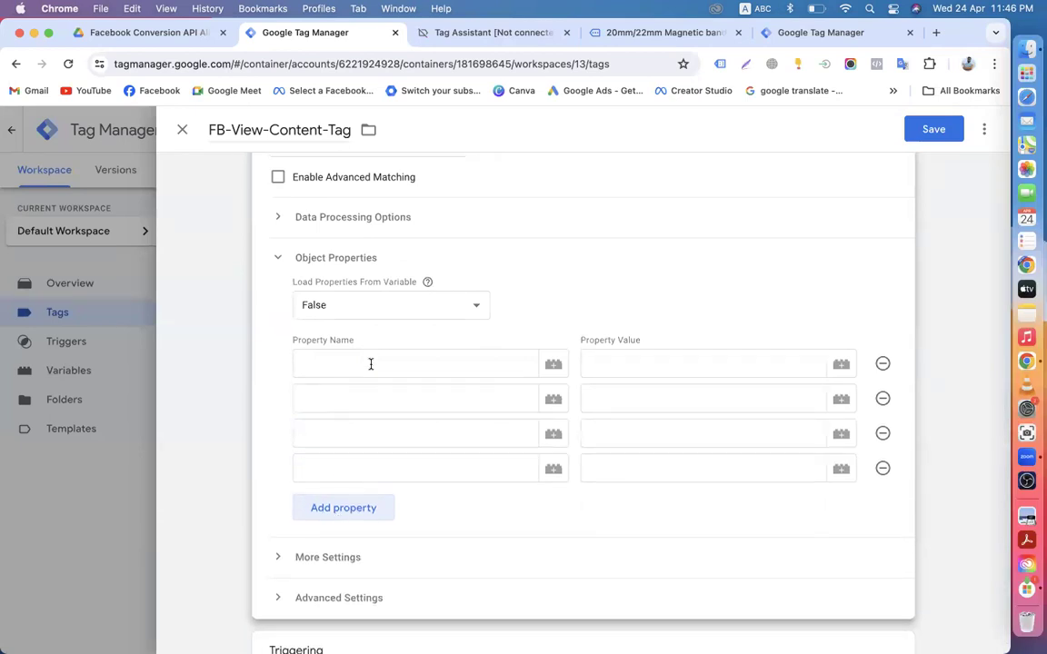
{"action": "left_click", "coordinate": [141, 34]}
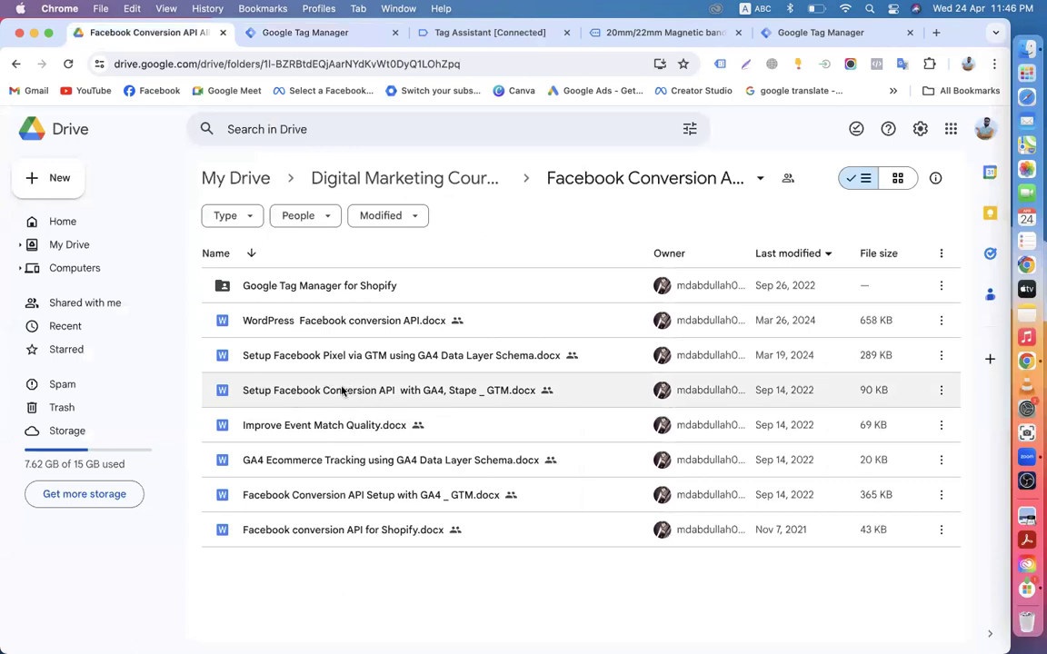
Step: Open the Facebook Pixel setup guide and copy content_type from its View Content script
{"action": "left_click", "coordinate": [427, 358]}
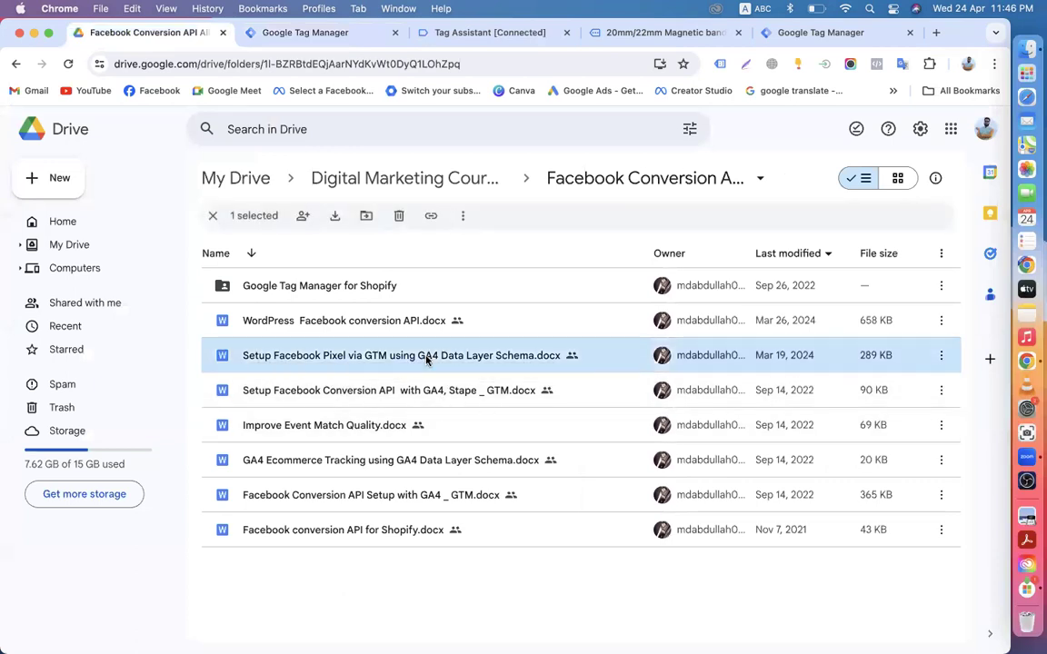
{"action": "double_click", "coordinate": [407, 358]}
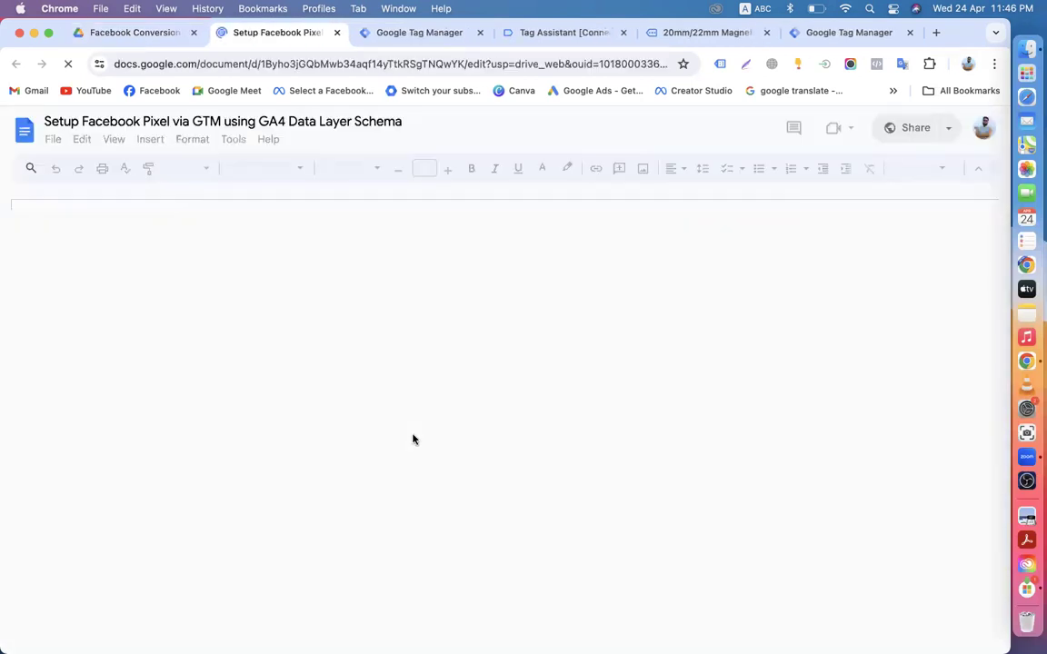
{"action": "scroll", "coordinate": [413, 439], "scroll_direction": "down", "scroll_amount": 10}
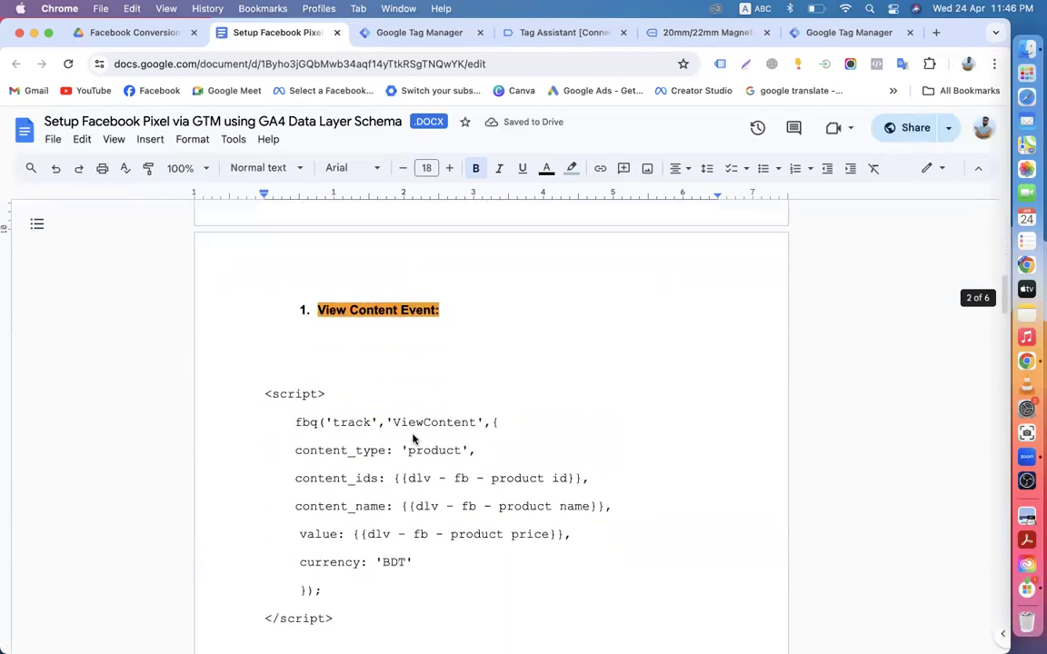
{"action": "scroll", "coordinate": [351, 420], "scroll_direction": "down", "scroll_amount": 1}
{"action": "left_click_drag", "start_coordinate": [296, 405], "coordinate": [385, 406]}
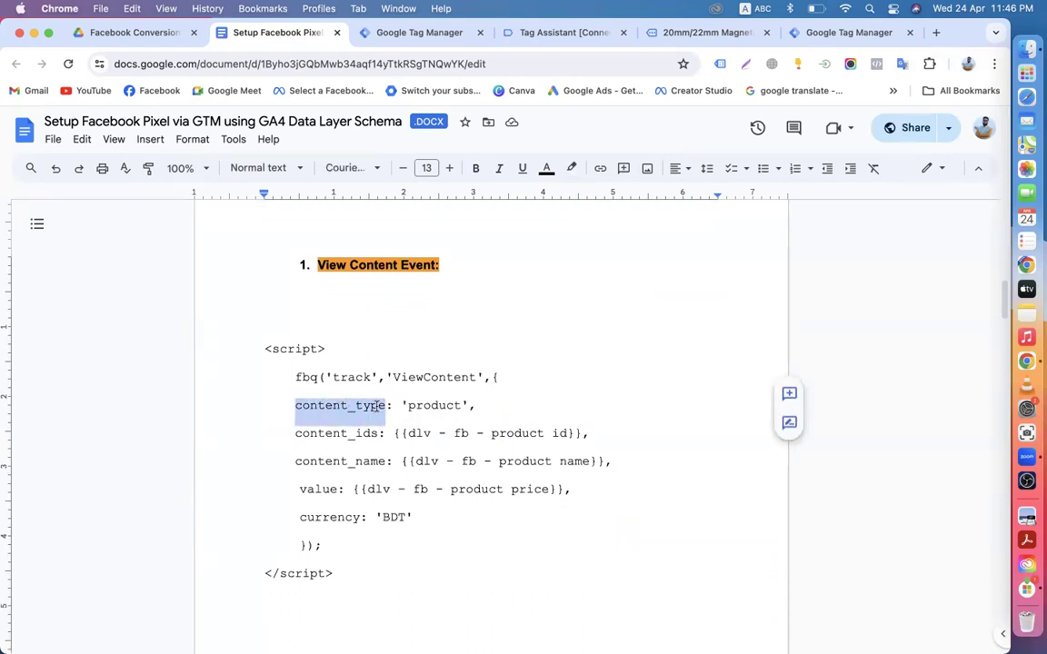
{"action": "right_click", "coordinate": [376, 406]}
{"action": "left_click", "coordinate": [411, 330]}
{"action": "left_click", "coordinate": [411, 35]}
Step: Paste content_type as the first object property name, leaving the variable picker unused
{"action": "left_click", "coordinate": [357, 362]}
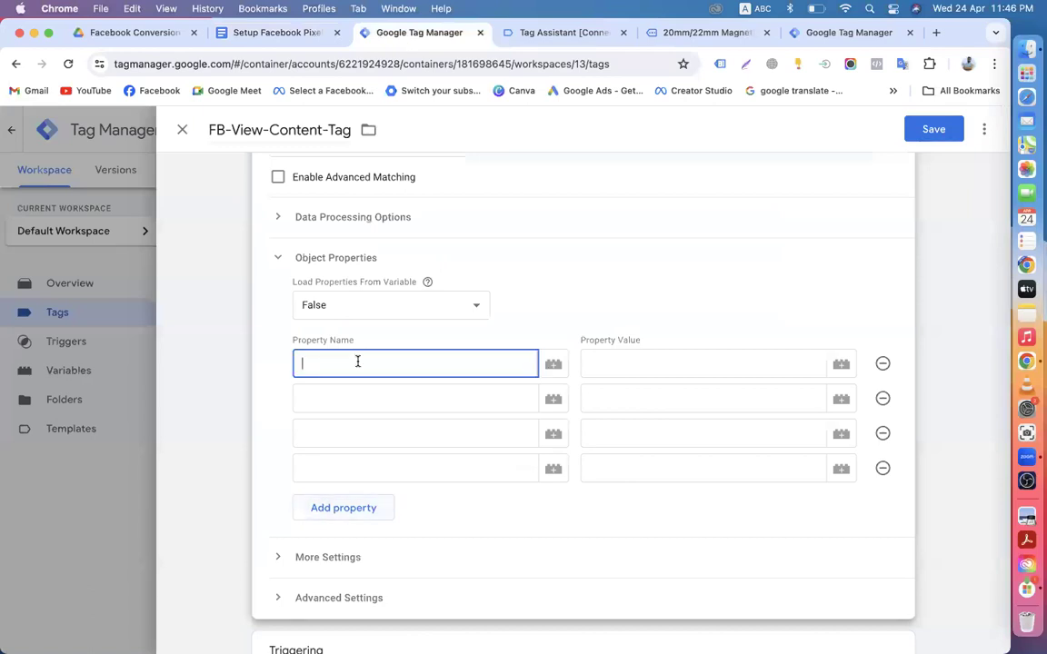
{"action": "key", "text": "super+v"}
{"action": "left_click", "coordinate": [839, 364]}
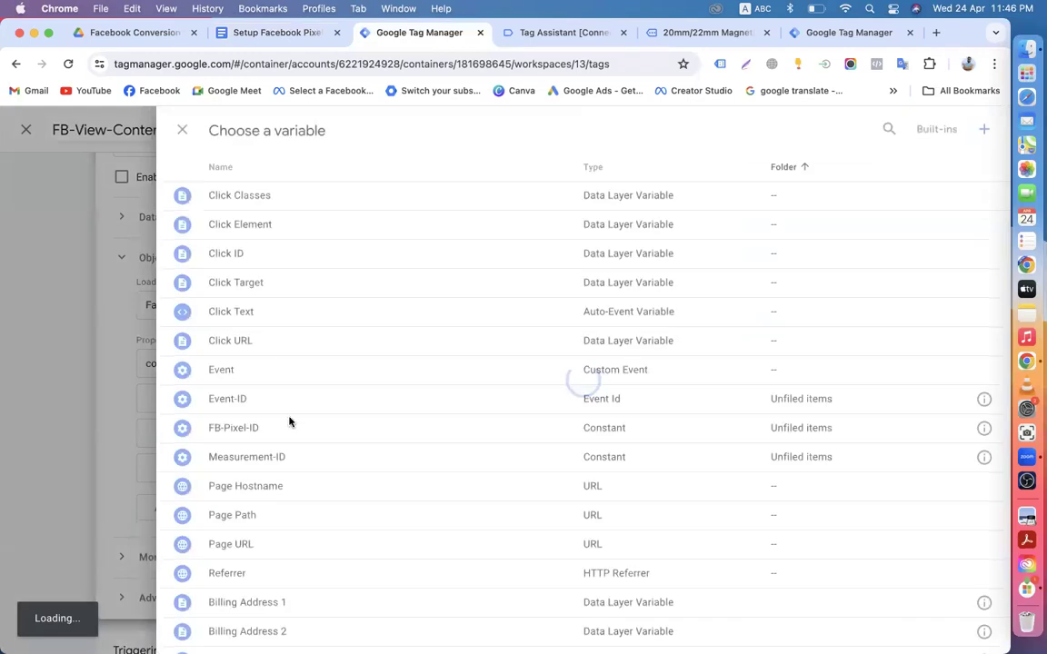
{"action": "scroll", "coordinate": [281, 441], "scroll_direction": "down", "scroll_amount": 6}
{"action": "scroll", "coordinate": [284, 487], "scroll_direction": "down", "scroll_amount": 5}
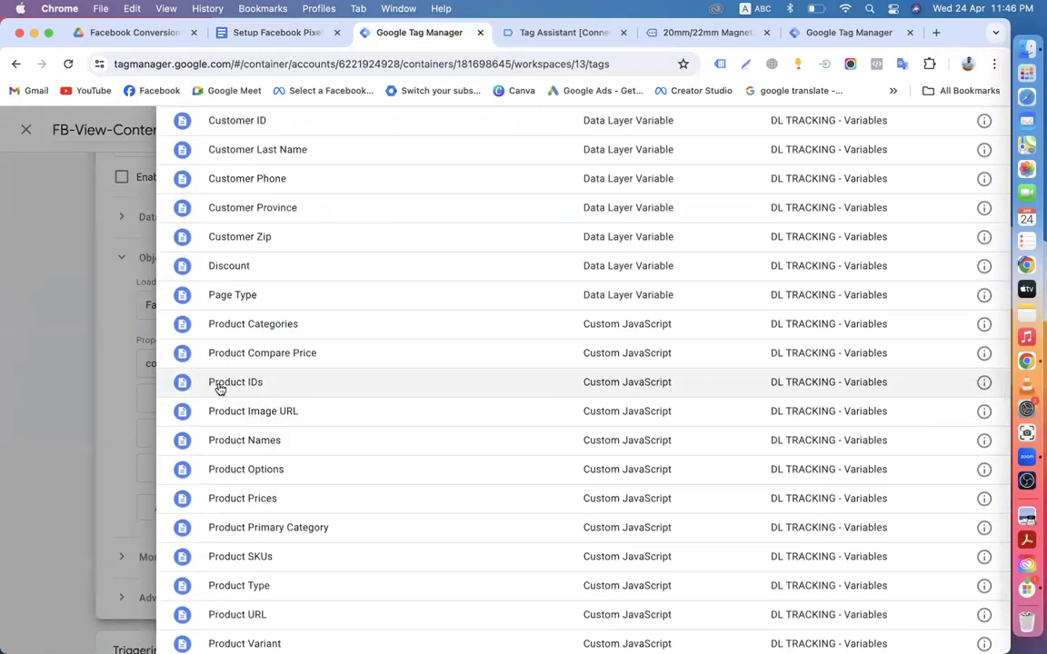
{"action": "scroll", "coordinate": [276, 462], "scroll_direction": "down", "scroll_amount": 1}
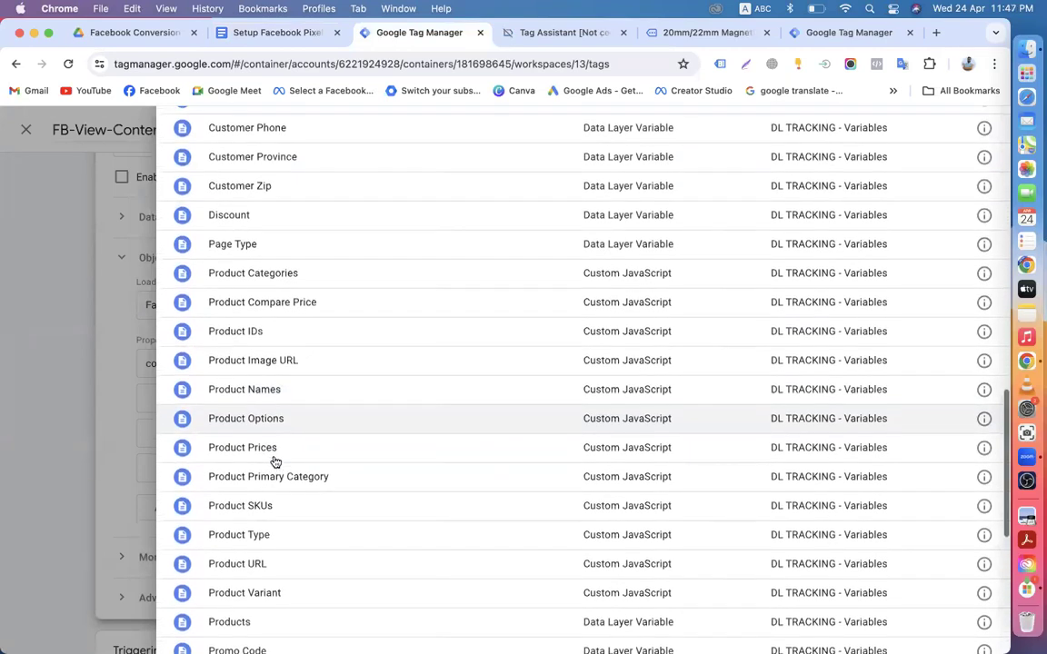
{"action": "scroll", "coordinate": [275, 463], "scroll_direction": "up", "scroll_amount": 1}
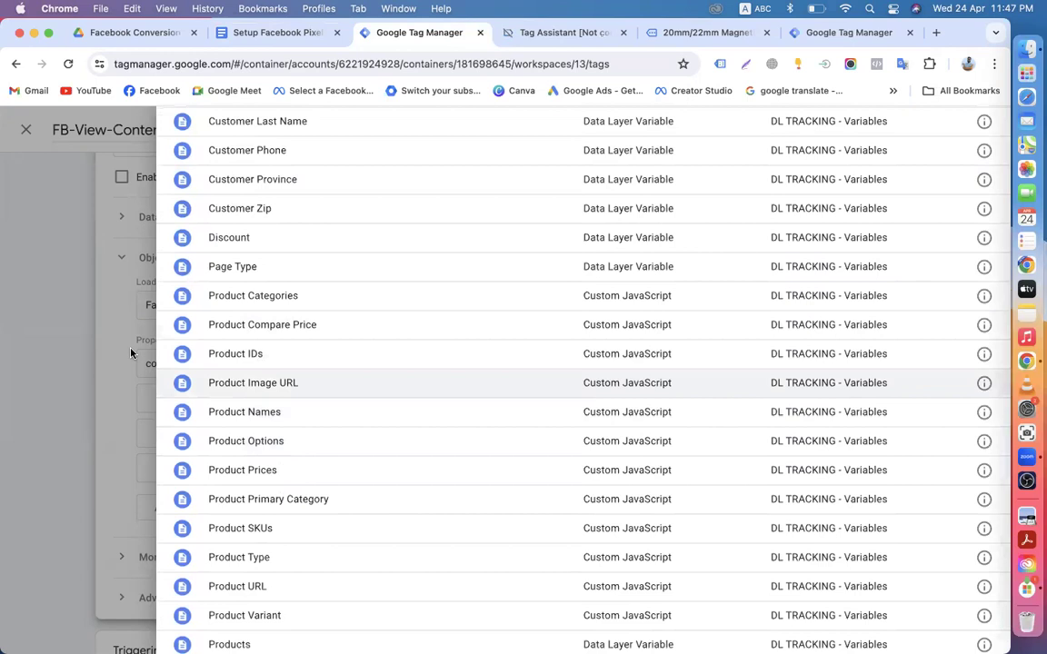
{"action": "left_click", "coordinate": [105, 311]}
Step: Copy 'product' from the setup notes and paste it as the content_type value
{"action": "left_click", "coordinate": [614, 366]}
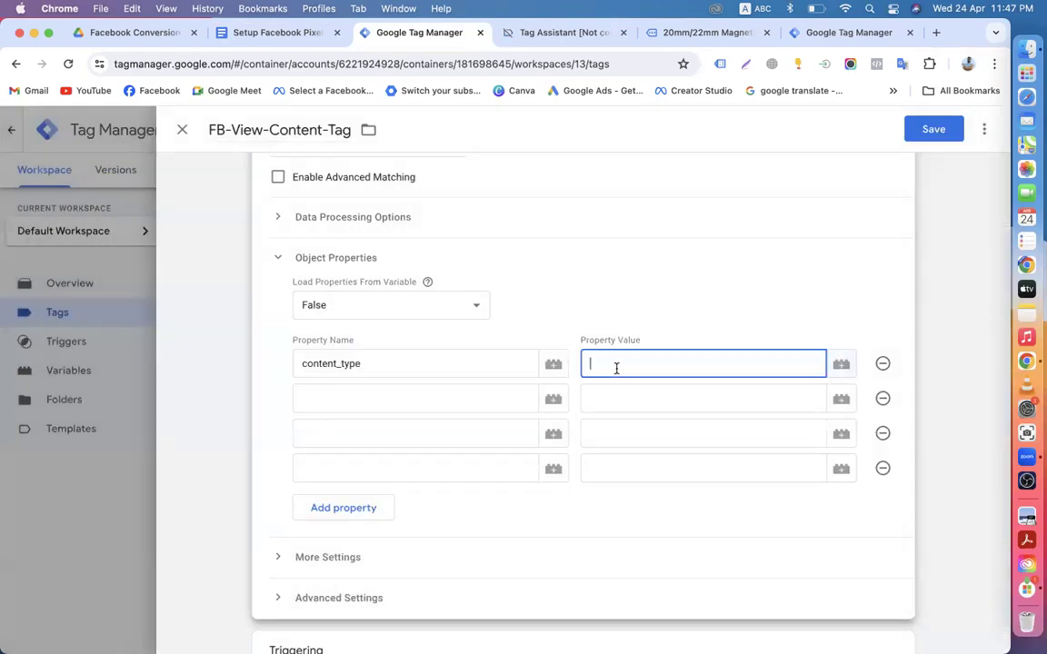
{"action": "left_click", "coordinate": [266, 36]}
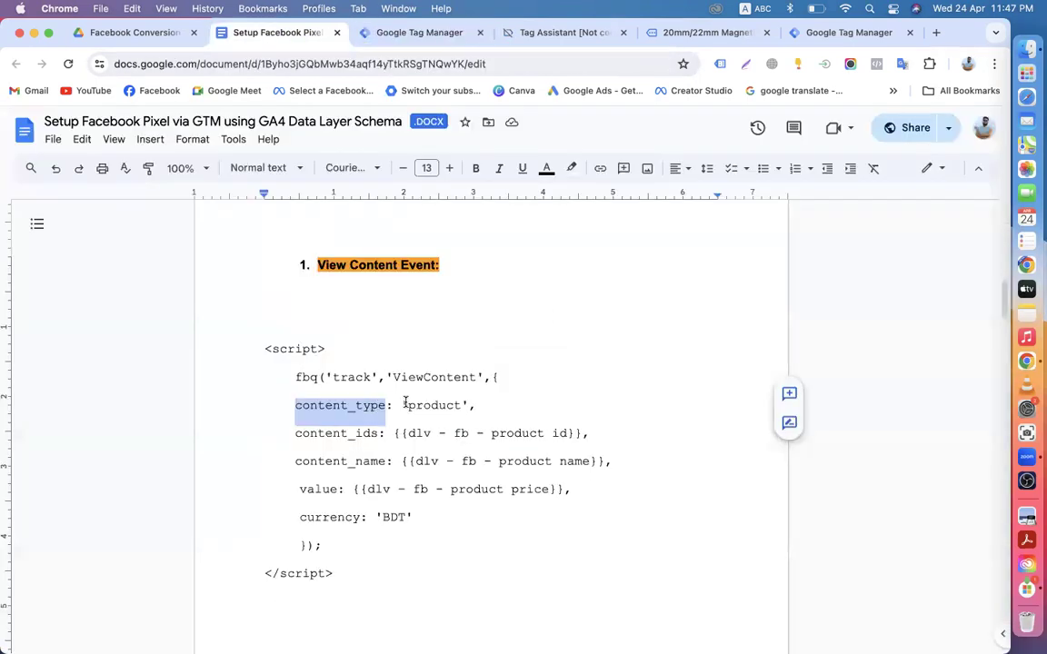
{"action": "left_click_drag", "start_coordinate": [407, 405], "coordinate": [458, 403]}
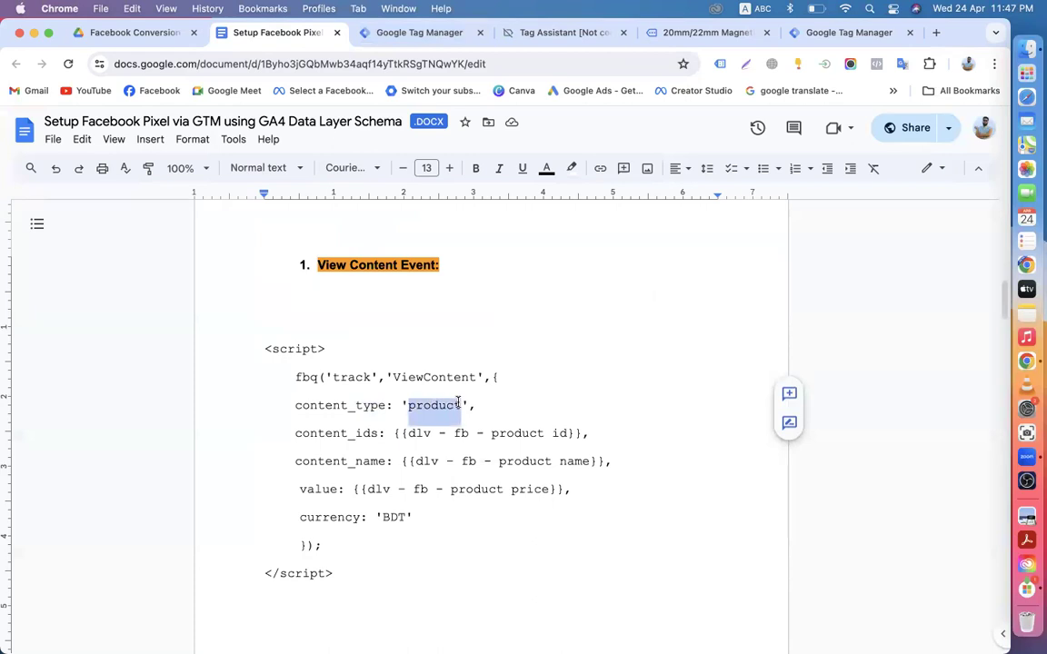
{"action": "right_click", "coordinate": [441, 405]}
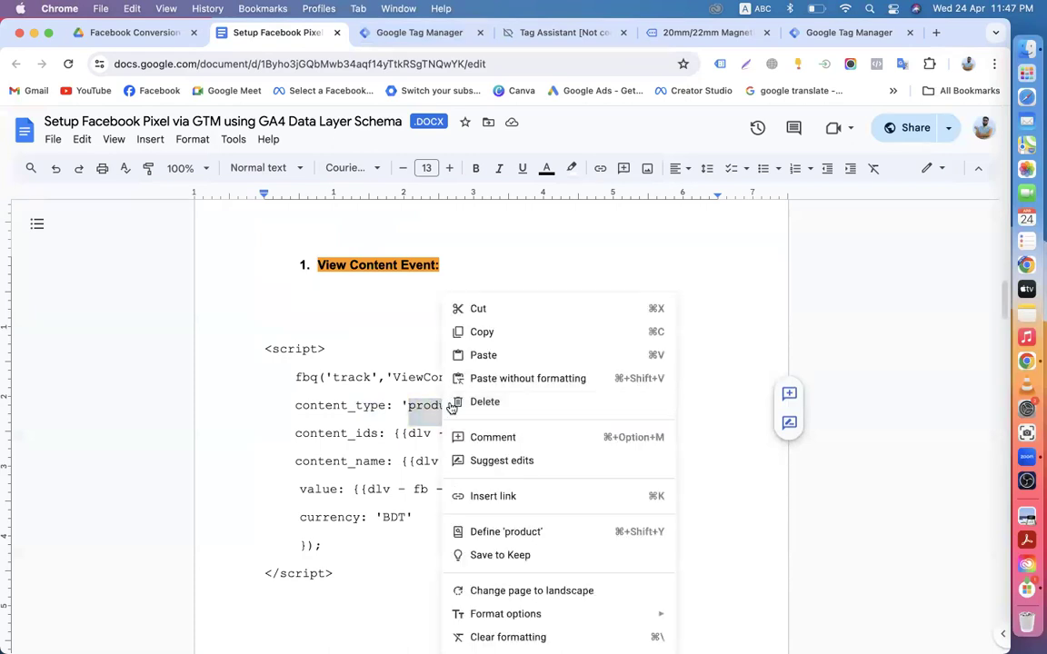
{"action": "left_click", "coordinate": [484, 333]}
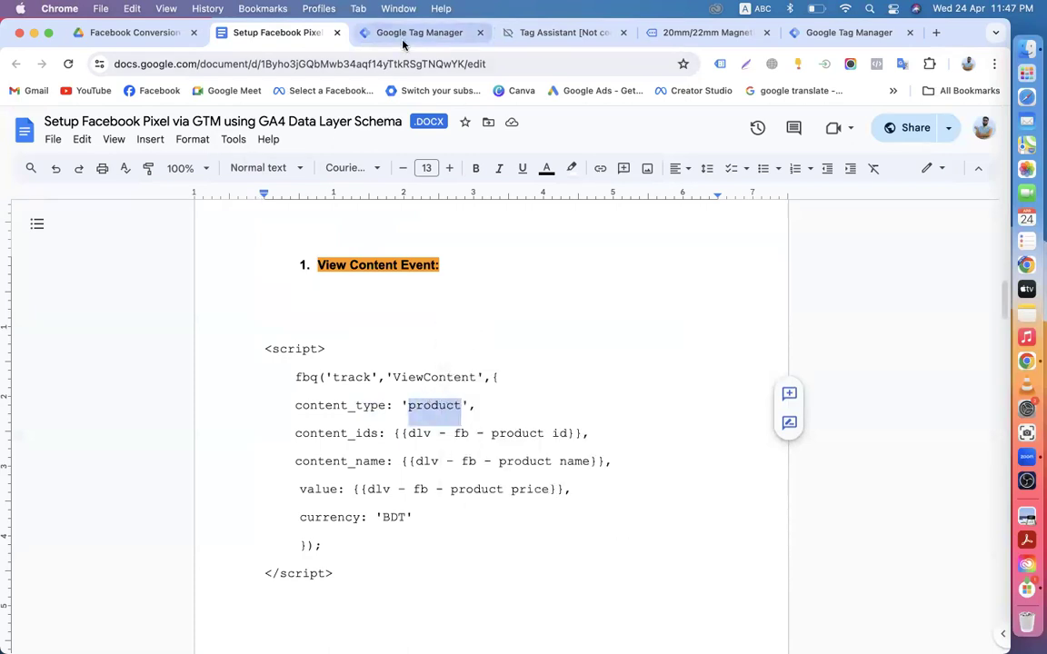
{"action": "left_click", "coordinate": [366, 36]}
{"action": "key", "text": "super+v"}
{"action": "left_click", "coordinate": [364, 397]}
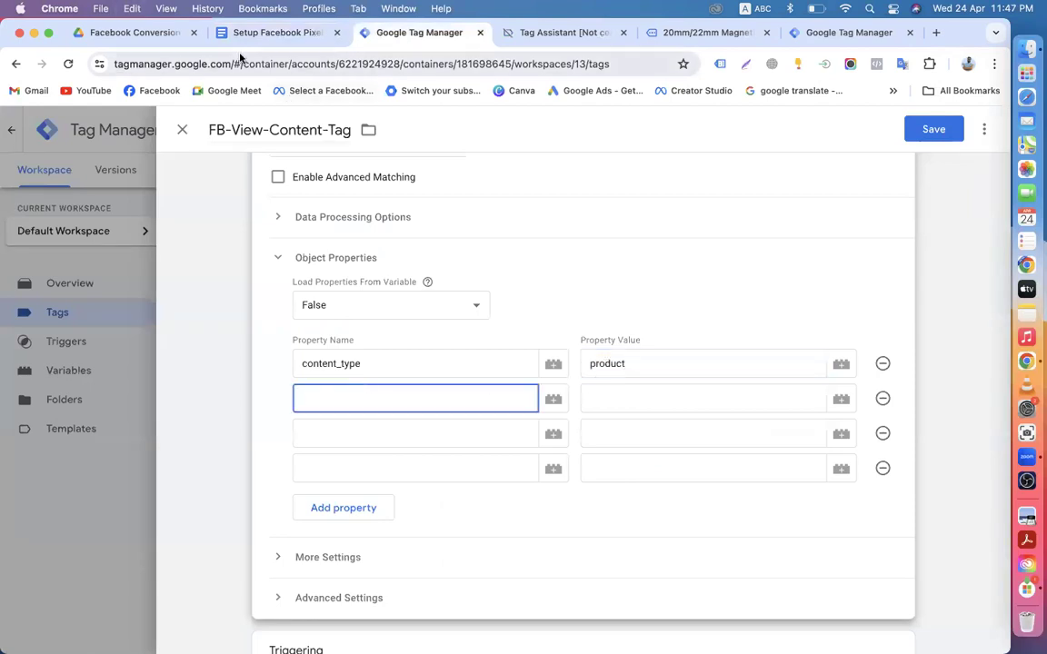
{"action": "left_click", "coordinate": [272, 33]}
Step: Copy content_ids from the setup notes and paste it as the second property name
{"action": "left_click_drag", "start_coordinate": [295, 433], "coordinate": [373, 433]}
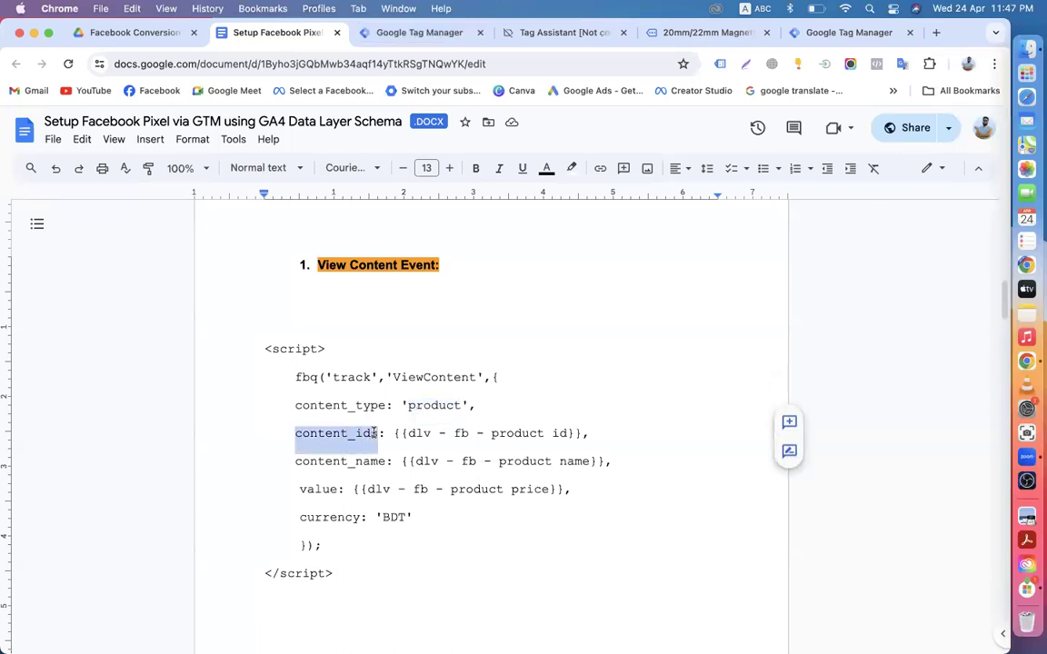
{"action": "right_click", "coordinate": [374, 433]}
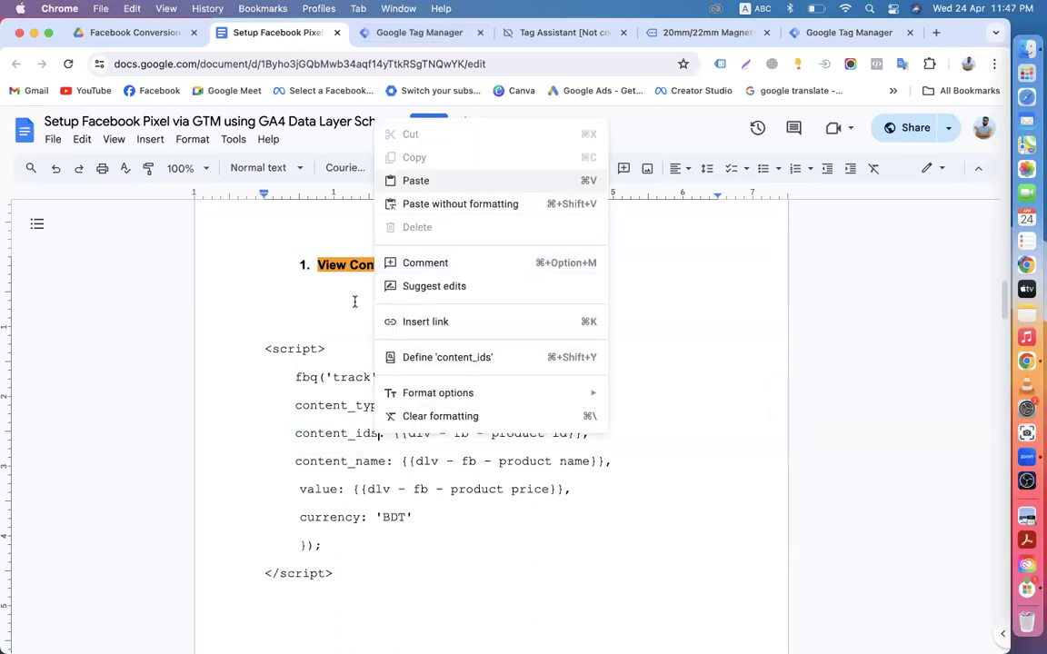
{"action": "left_click", "coordinate": [295, 434]}
{"action": "left_click_drag", "start_coordinate": [296, 433], "coordinate": [377, 434]}
{"action": "key", "text": "super+c"}
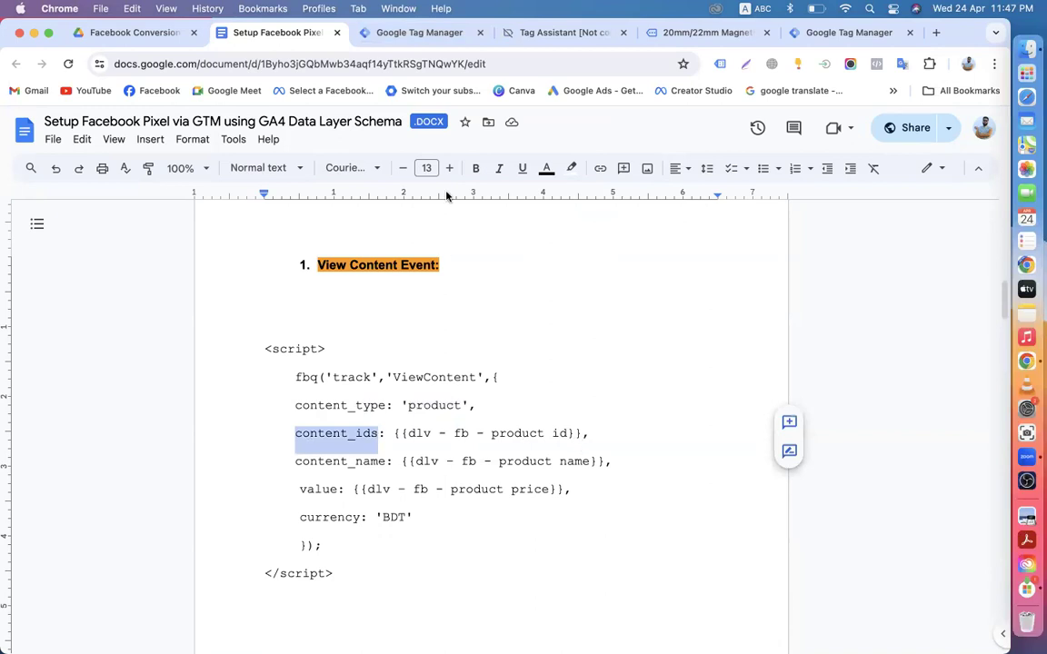
{"action": "left_click", "coordinate": [414, 33]}
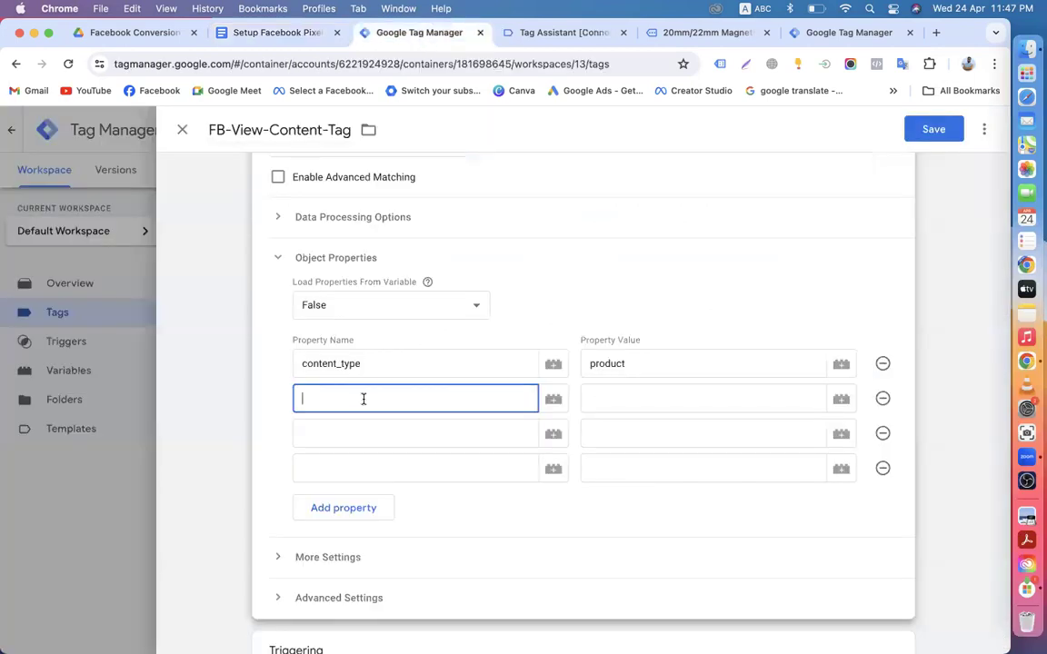
{"action": "key", "text": "super+v"}
Step: Set the content_ids value to the {{Product IDs}} variable
{"action": "left_click", "coordinate": [621, 405]}
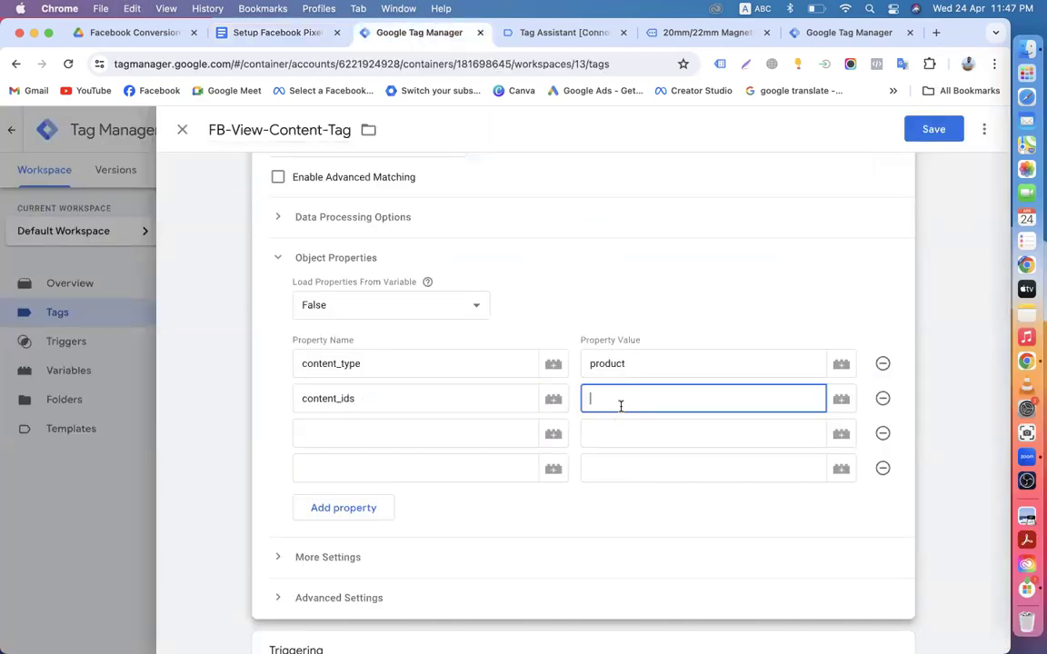
{"action": "type", "text": "{{"}
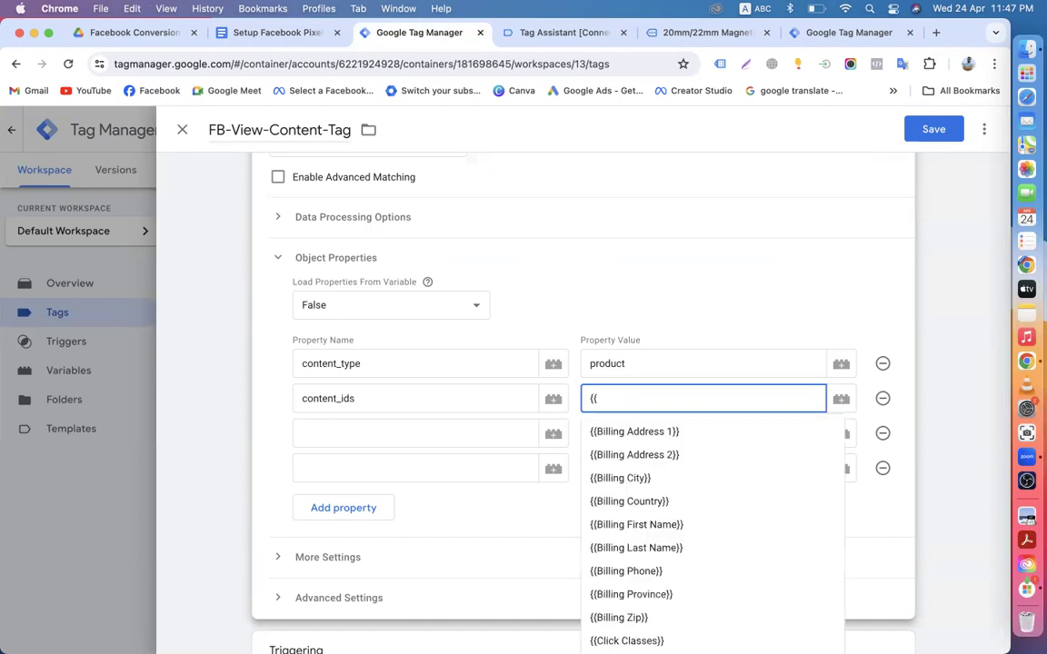
{"action": "left_click", "coordinate": [233, 36]}
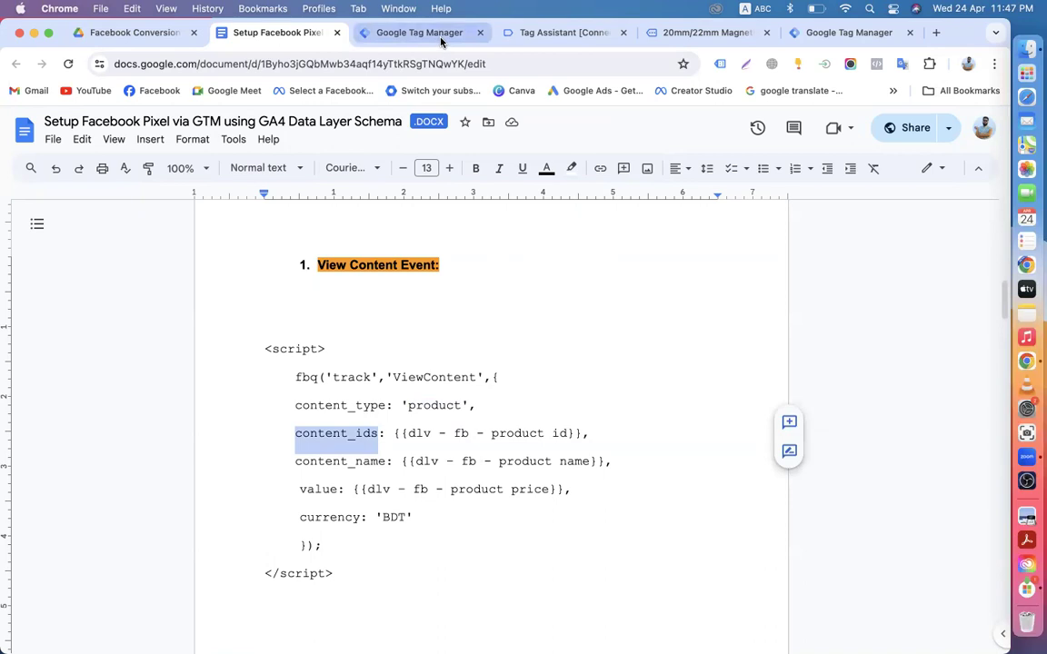
{"action": "left_click", "coordinate": [399, 36]}
{"action": "type", "text": "produc"}
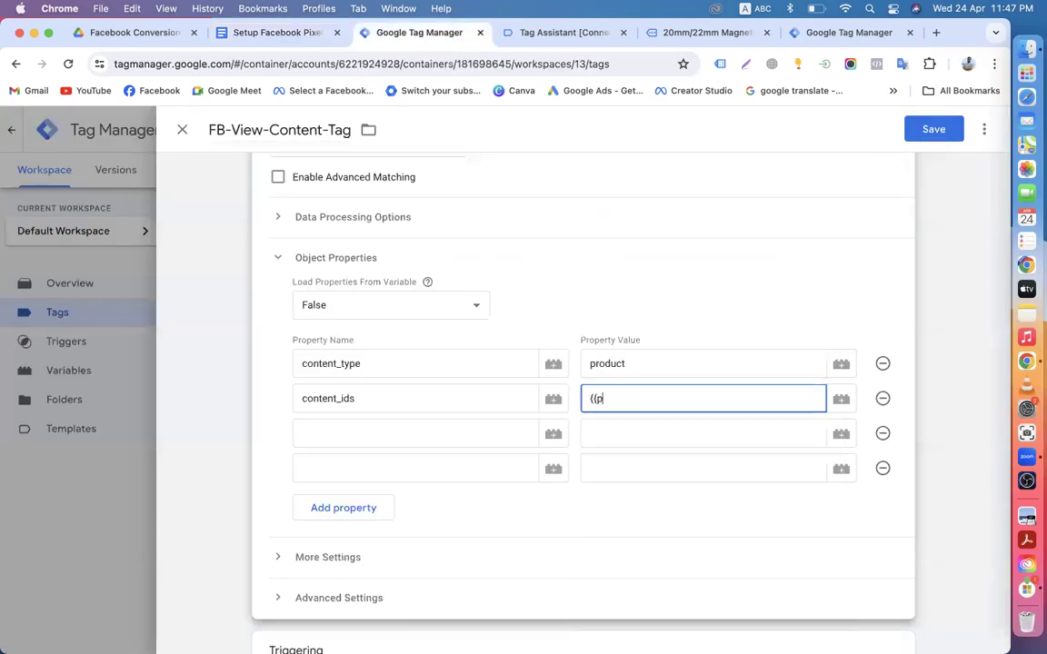
{"action": "type", "text": "t "}
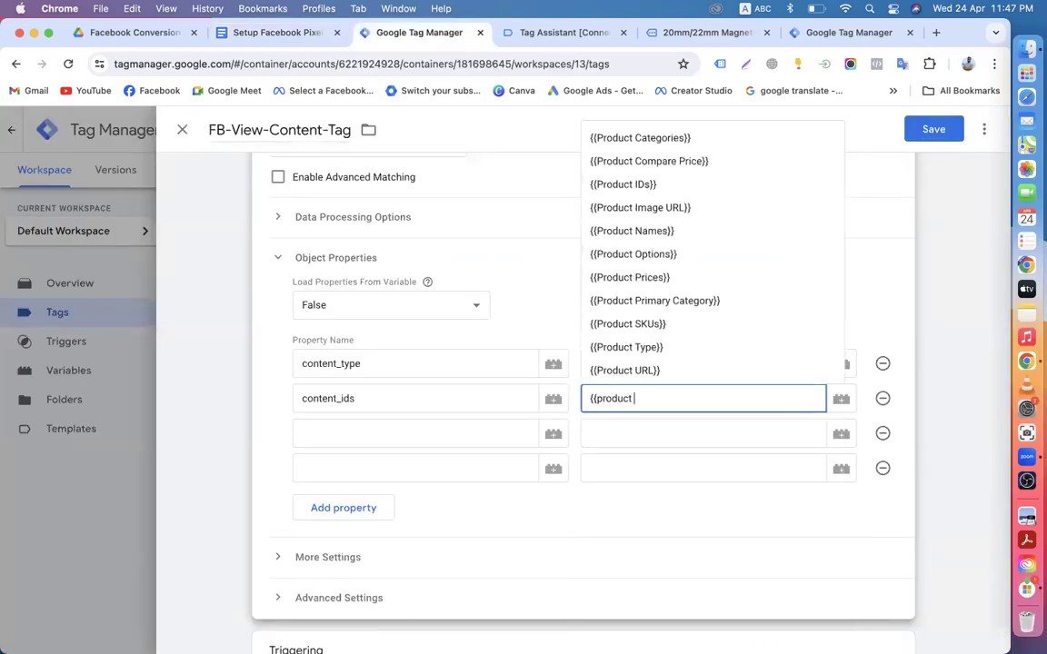
{"action": "type", "text": "id"}
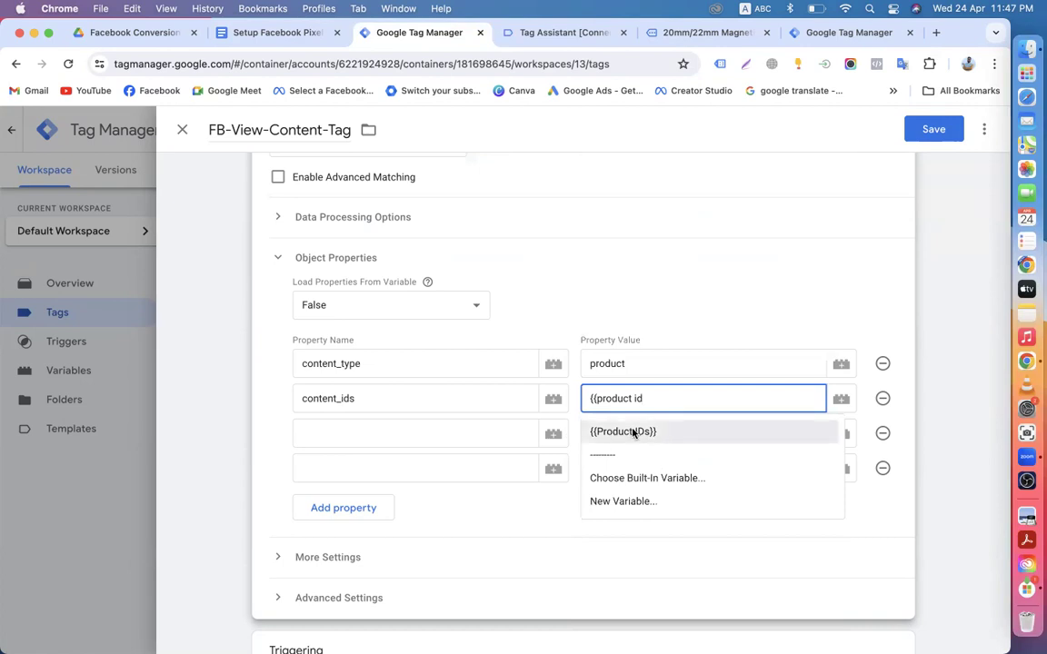
{"action": "left_click", "coordinate": [633, 433]}
{"action": "left_click", "coordinate": [326, 426]}
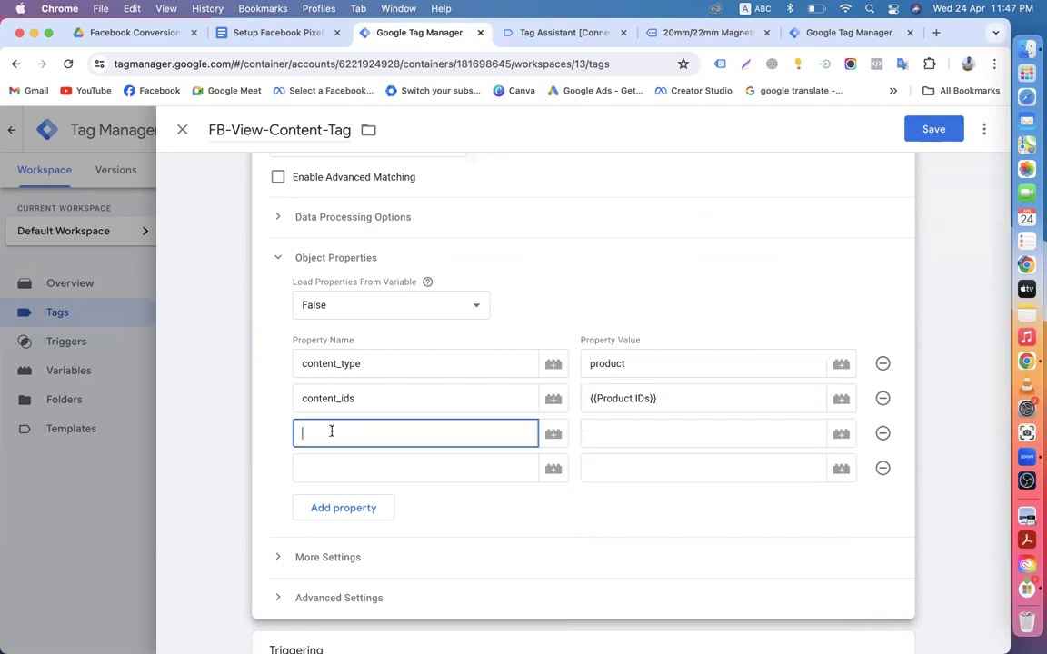
Step: Add content_name as the third property name, with the {{Product Names}} variable as its value
{"action": "left_click", "coordinate": [268, 35]}
{"action": "left_click_drag", "start_coordinate": [295, 464], "coordinate": [386, 461]}
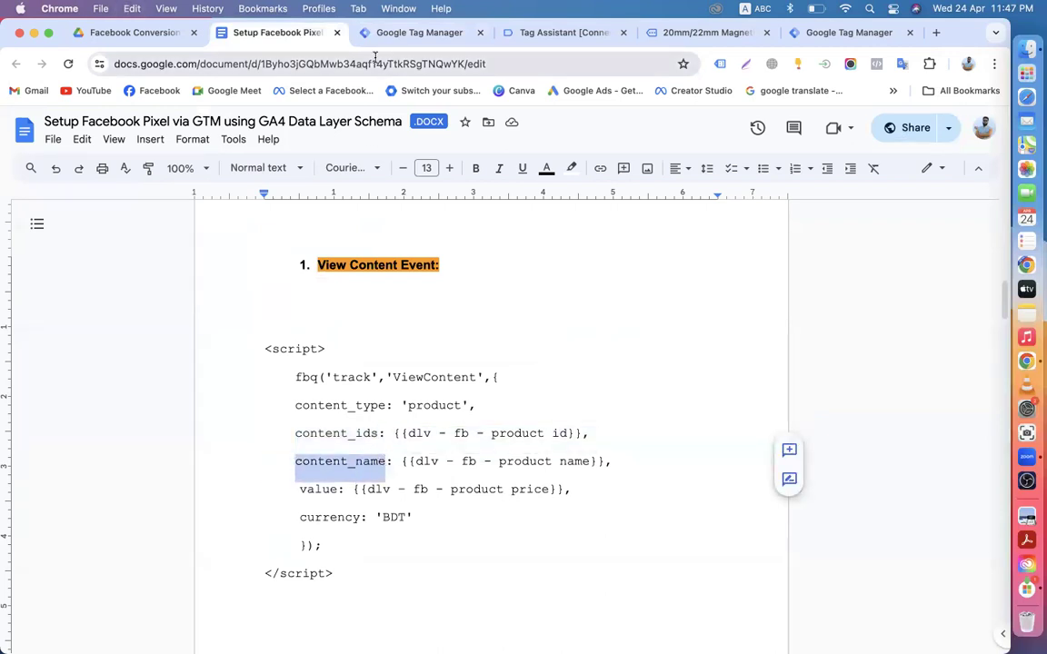
{"action": "left_click", "coordinate": [392, 33]}
{"action": "key", "text": "super+v"}
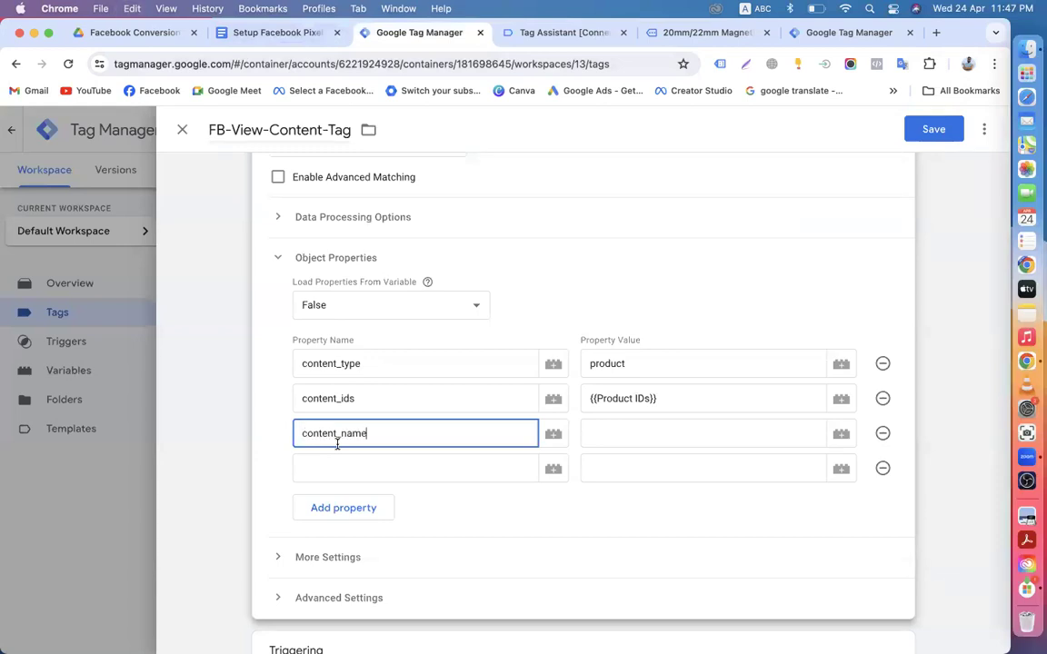
{"action": "left_click", "coordinate": [627, 435]}
{"action": "type", "text": "{"}
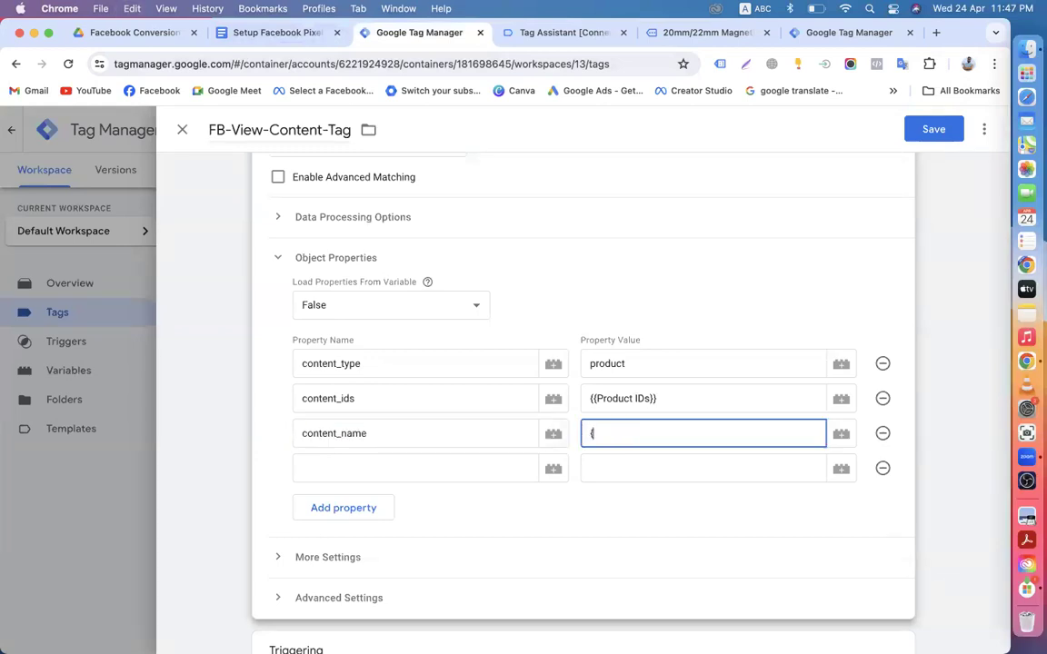
{"action": "type", "text": "{produc"}
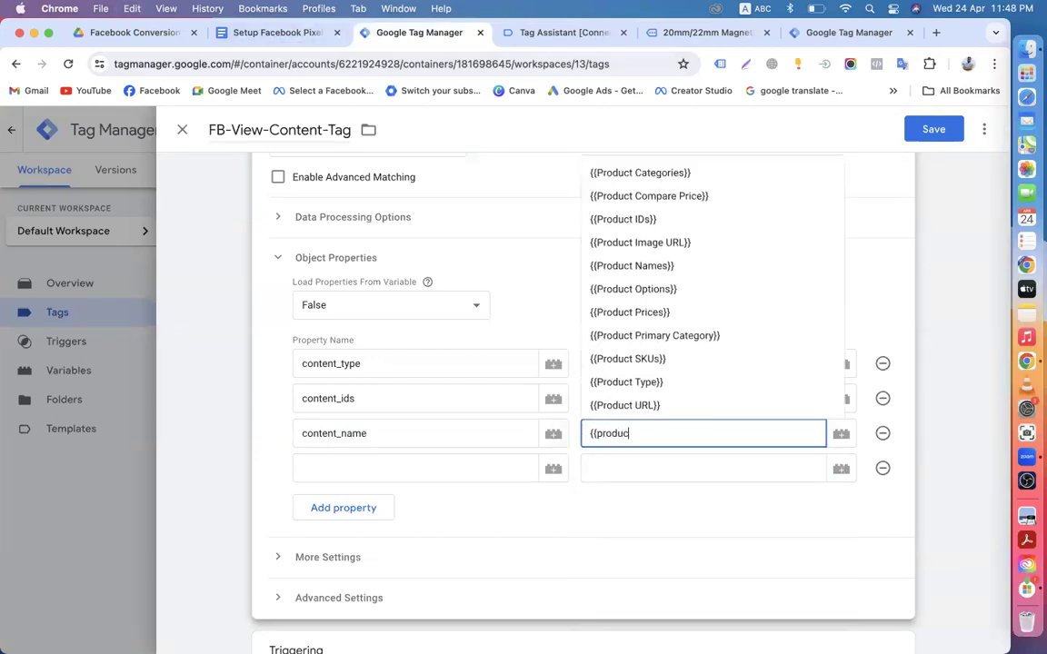
{"action": "type", "text": "t n"}
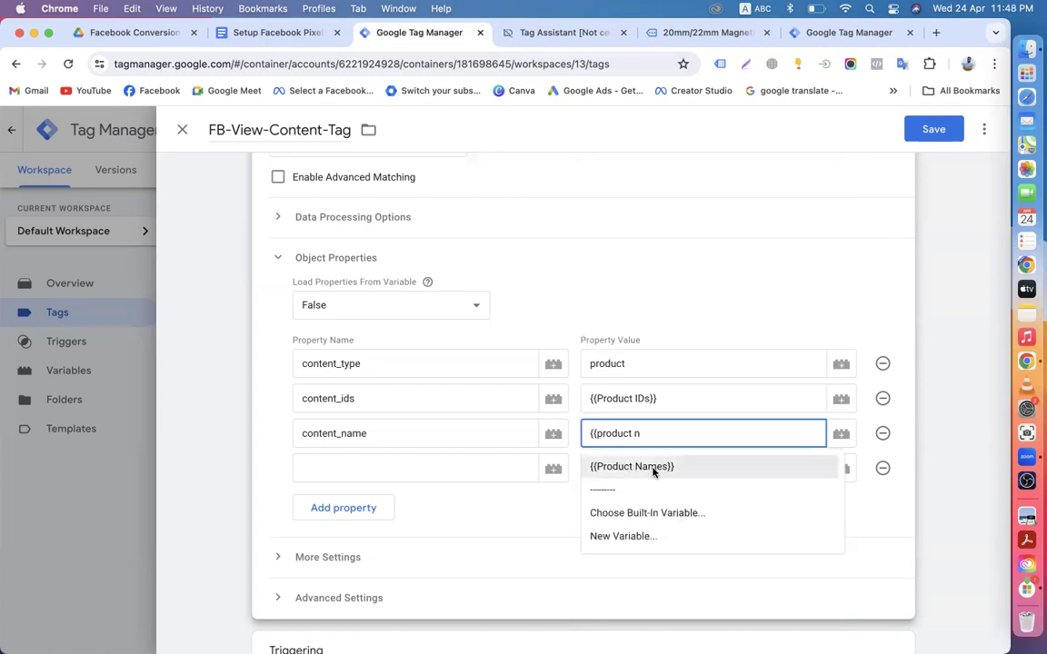
{"action": "left_click", "coordinate": [652, 467]}
{"action": "left_click", "coordinate": [380, 470]}
Step: Select the 'value' key in the setup notes script for the next property
{"action": "left_click", "coordinate": [259, 34]}
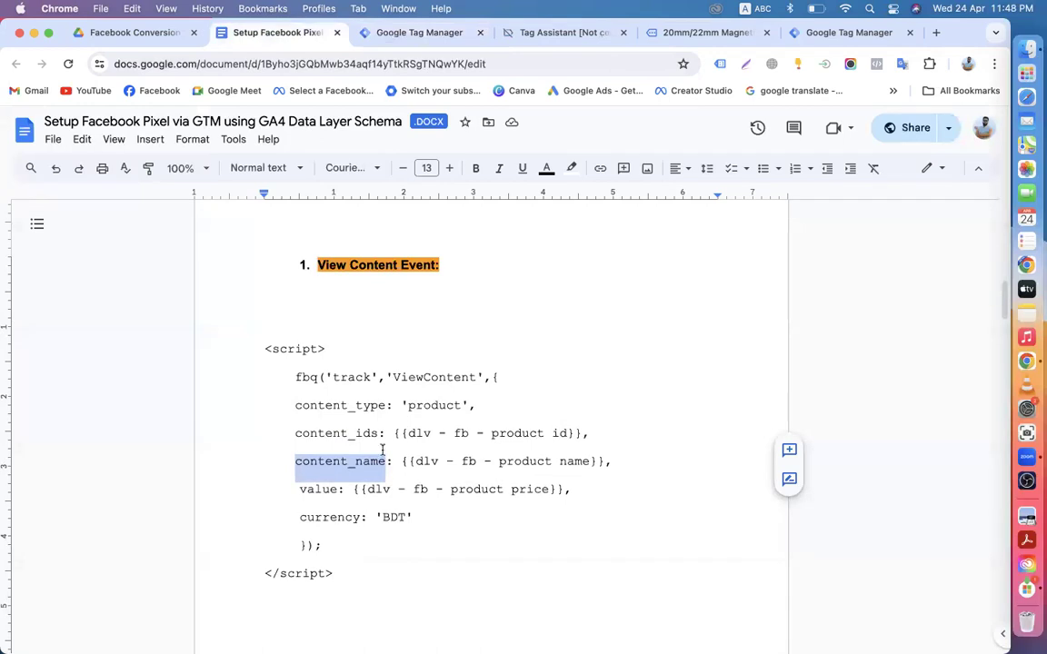
{"action": "left_click_drag", "start_coordinate": [300, 489], "coordinate": [333, 491]}
{"action": "key", "text": "super+c"}
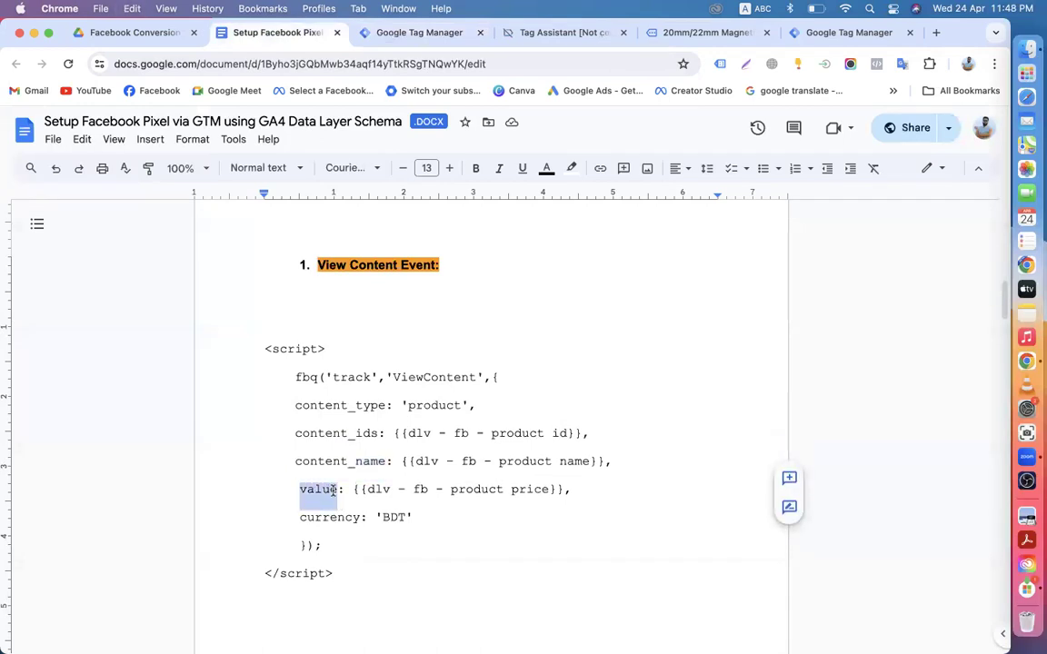
{"action": "left_click", "coordinate": [424, 32]}
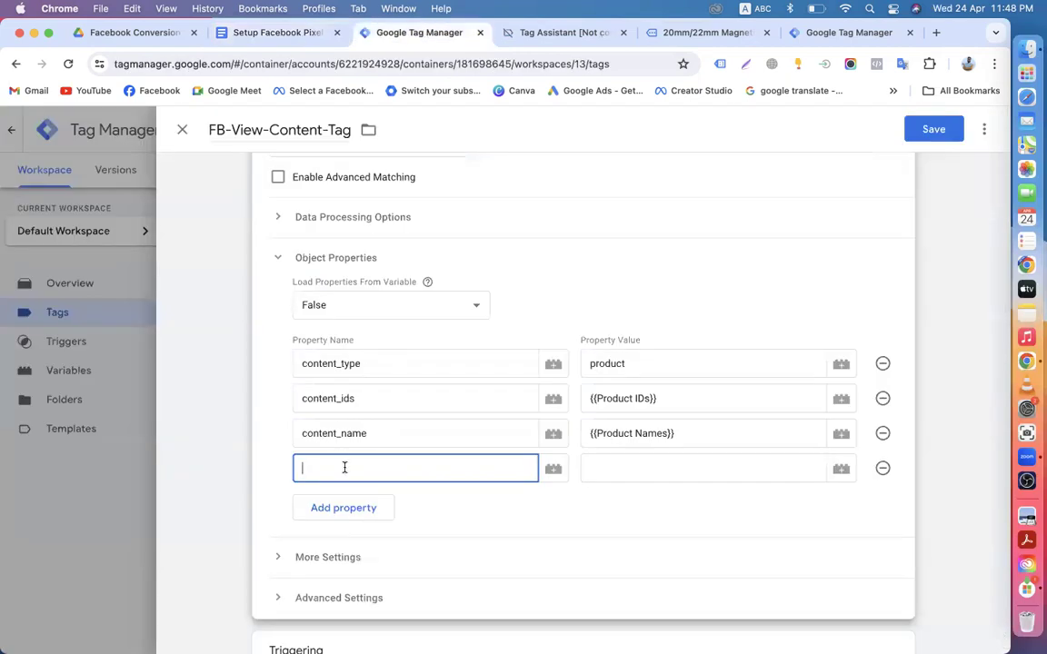
Step: Paste 'value' as the fourth property name and set it to {{Product Prices}}
{"action": "key", "text": "super+v"}
{"action": "left_click", "coordinate": [627, 468]}
{"action": "type", "text": "{{"}
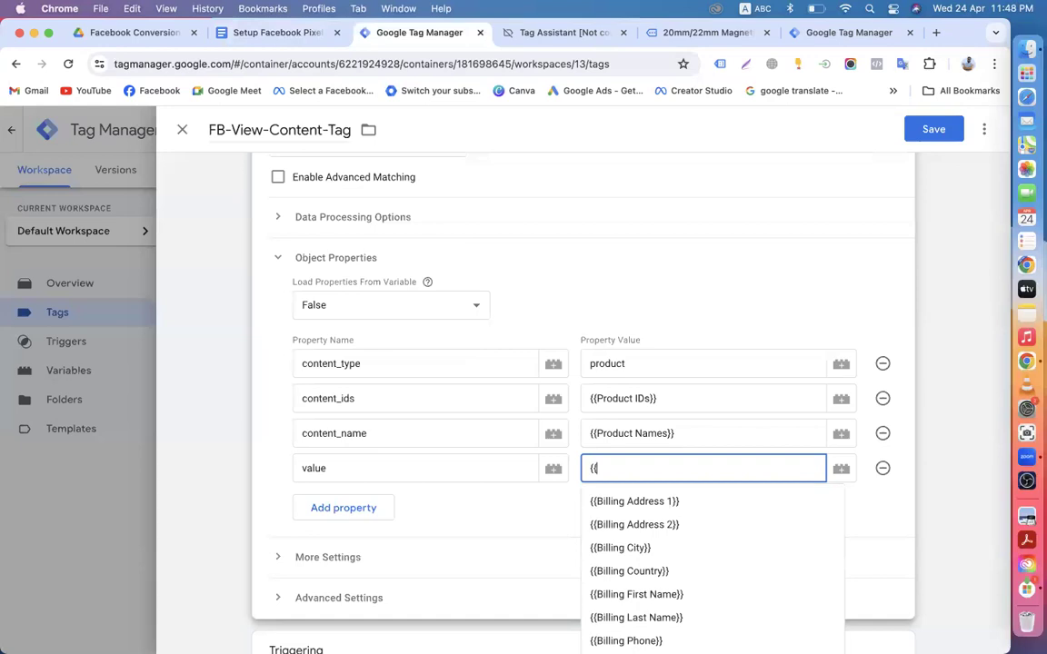
{"action": "type", "text": "product p"}
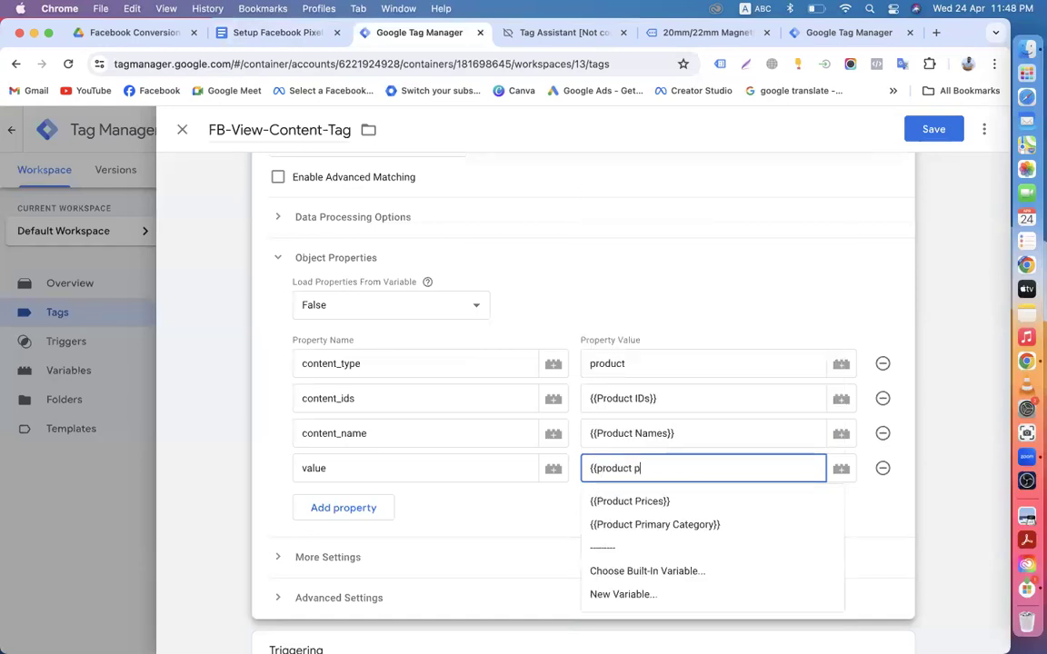
{"action": "left_click", "coordinate": [648, 502]}
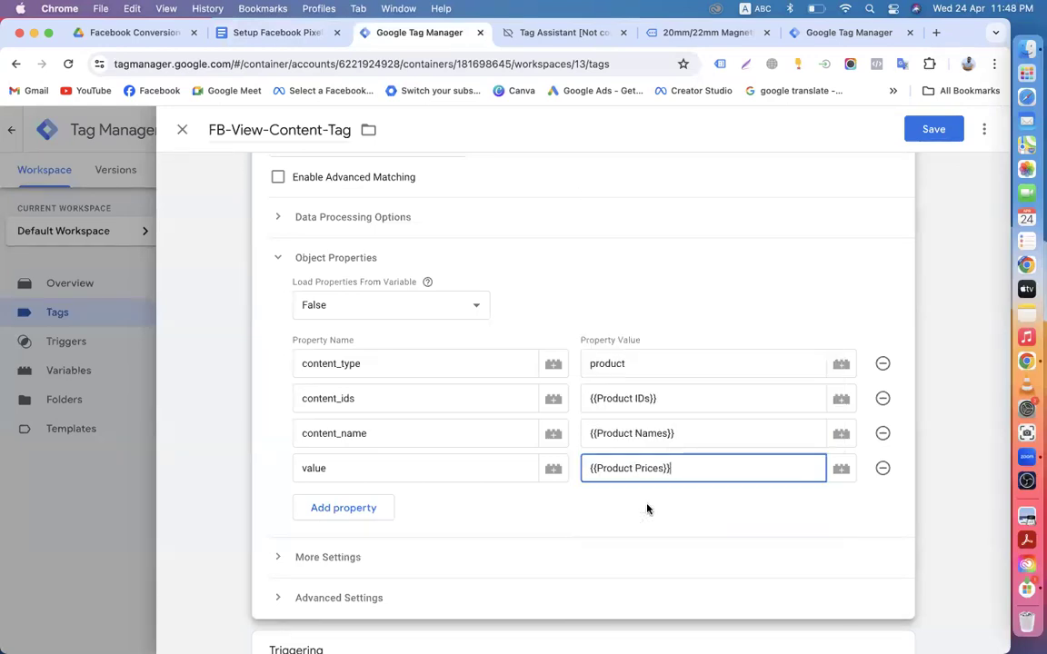
Step: Select the currency key in the setup notes script
{"action": "left_click", "coordinate": [233, 33]}
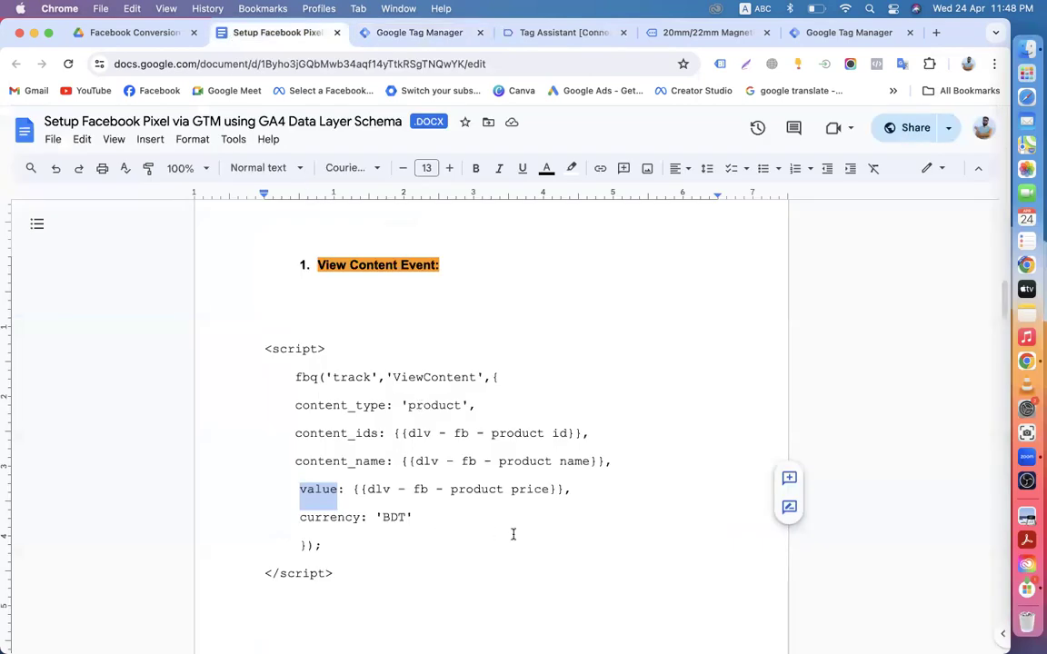
{"action": "scroll", "coordinate": [319, 473], "scroll_direction": "down", "scroll_amount": 2}
{"action": "left_click_drag", "start_coordinate": [301, 467], "coordinate": [359, 465]}
Step: Copy currency and paste it as the name of a new fifth property row
{"action": "key", "text": "super+c"}
{"action": "left_click", "coordinate": [398, 35]}
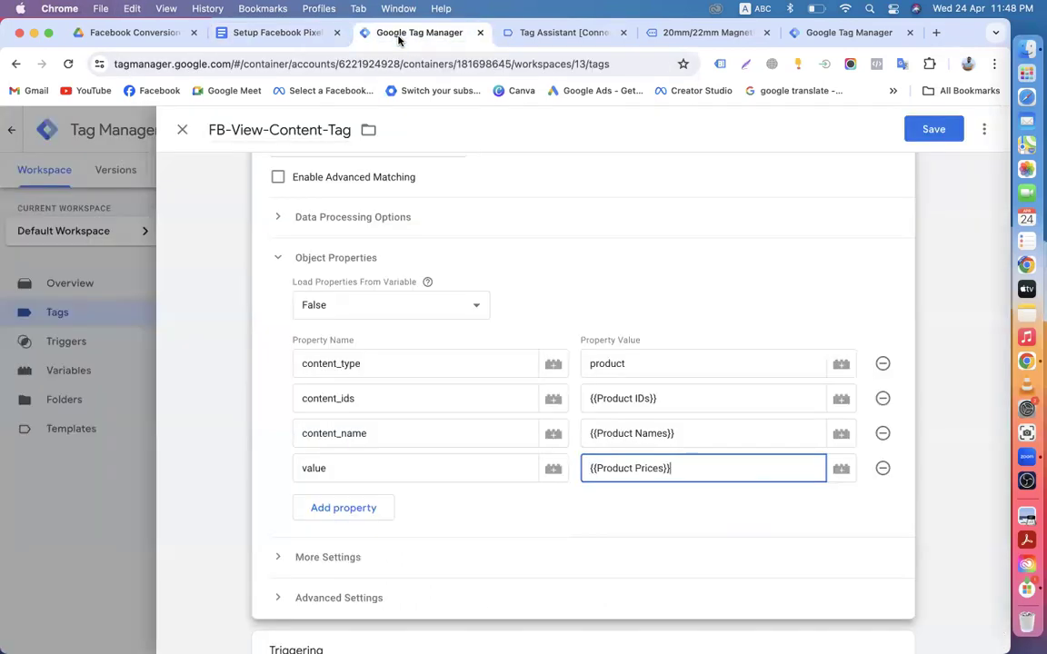
{"action": "left_click", "coordinate": [347, 507]}
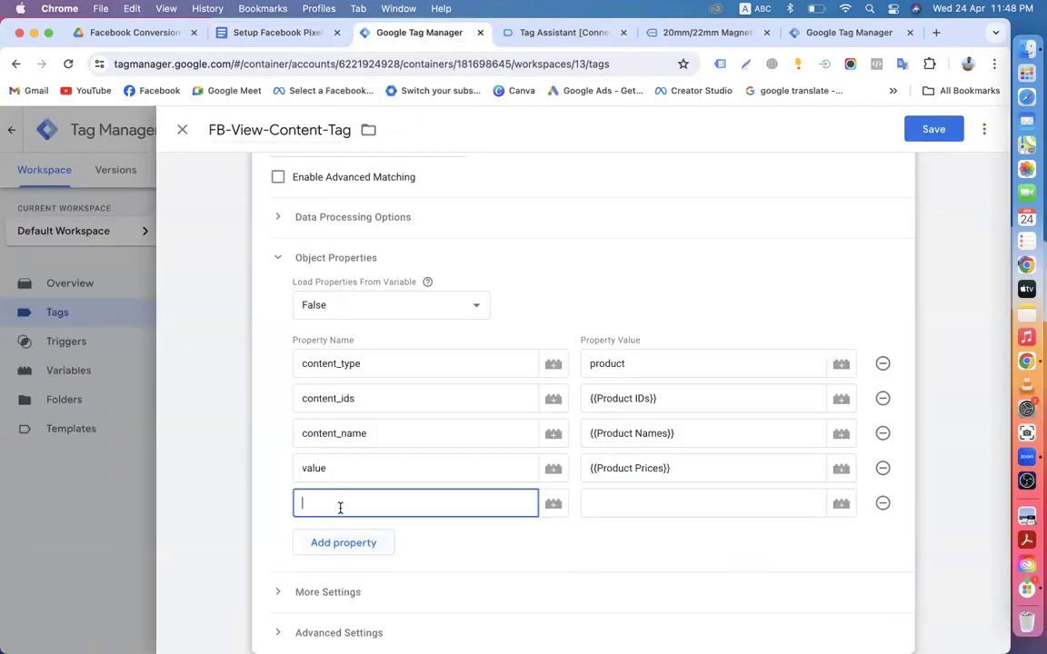
{"action": "key", "text": "super+v"}
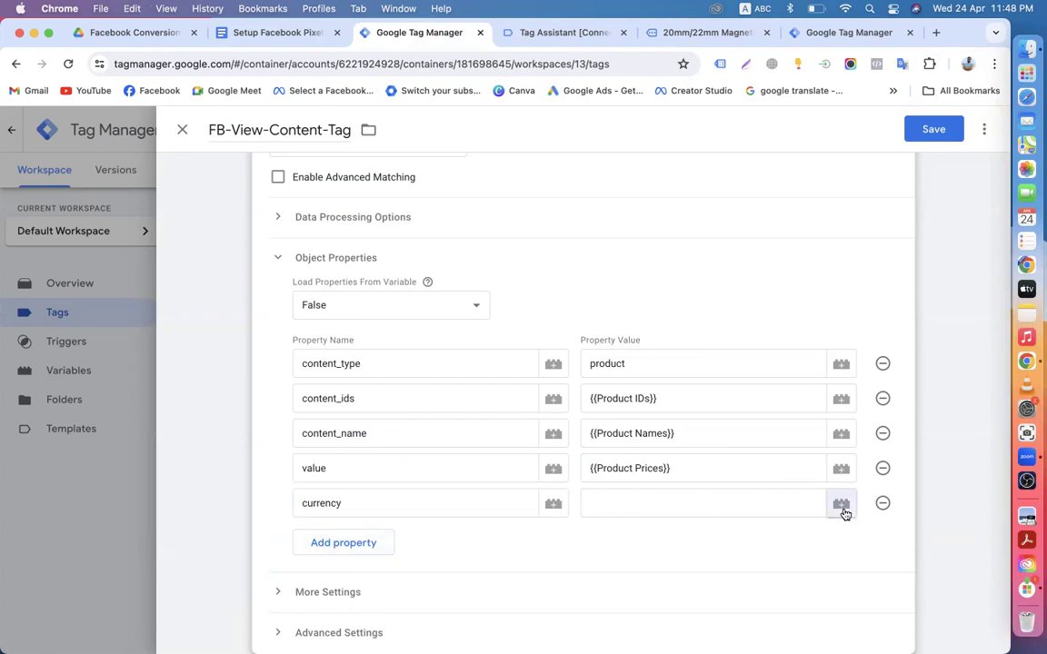
Step: Set the currency property's value to the {{Currency}} variable
{"action": "left_click", "coordinate": [842, 503]}
{"action": "scroll", "coordinate": [290, 487], "scroll_direction": "down", "scroll_amount": 10}
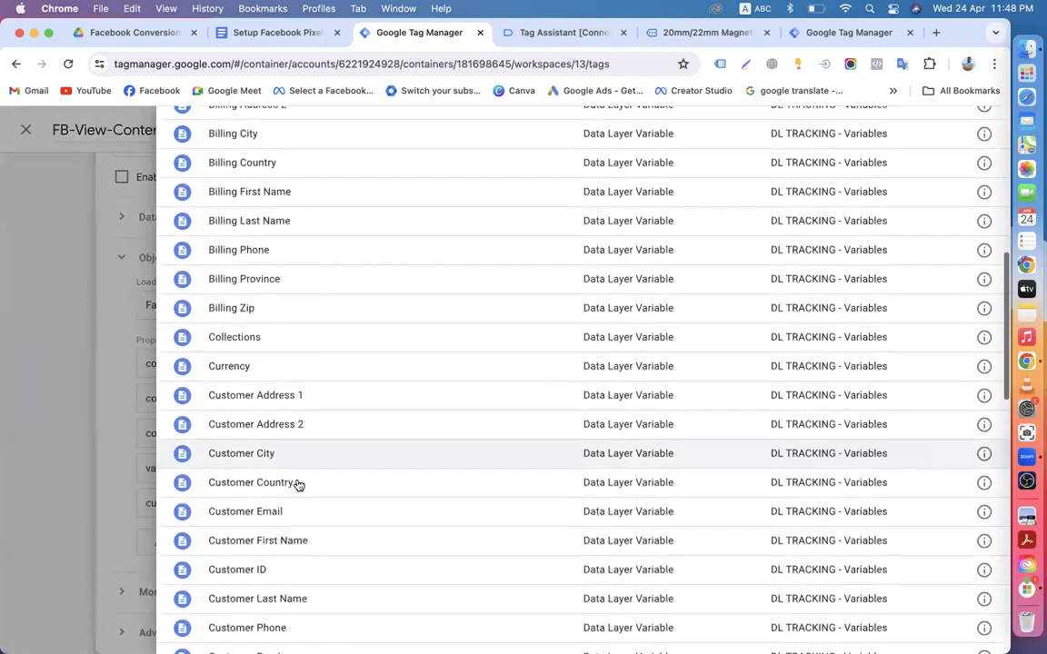
{"action": "scroll", "coordinate": [277, 491], "scroll_direction": "down", "scroll_amount": 3}
{"action": "scroll", "coordinate": [269, 527], "scroll_direction": "down", "scroll_amount": 4}
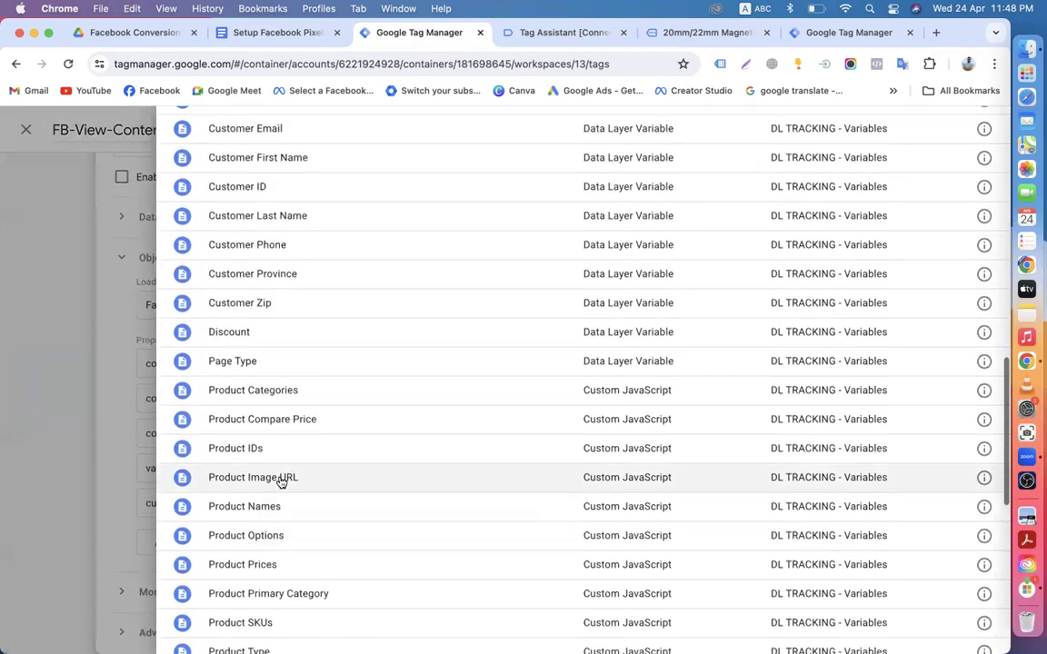
{"action": "scroll", "coordinate": [246, 505], "scroll_direction": "down", "scroll_amount": 5}
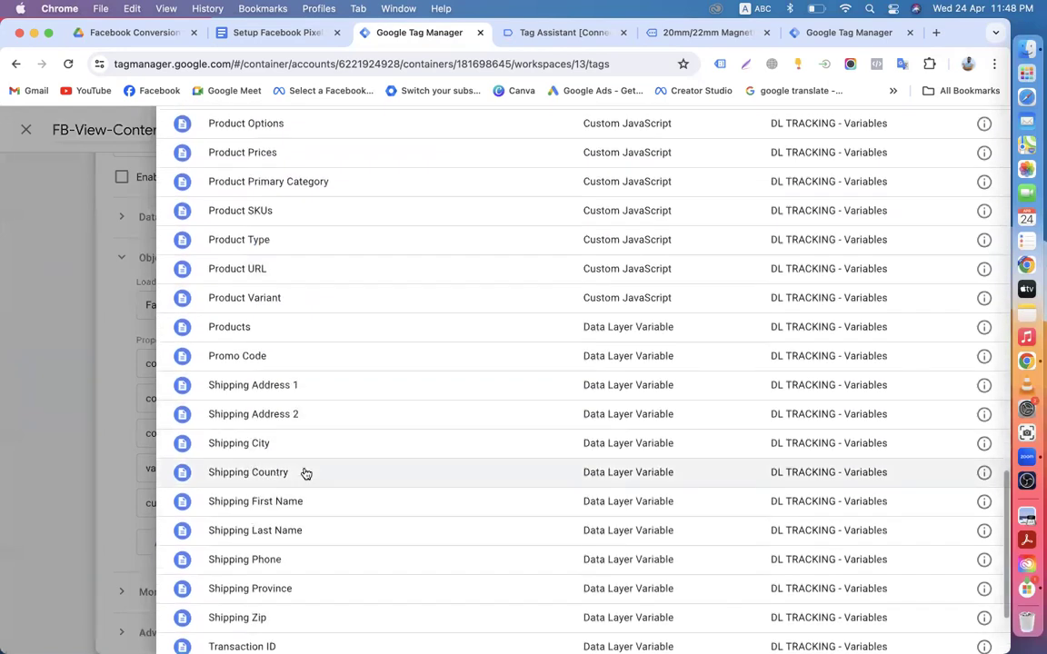
{"action": "scroll", "coordinate": [304, 473], "scroll_direction": "down", "scroll_amount": 3}
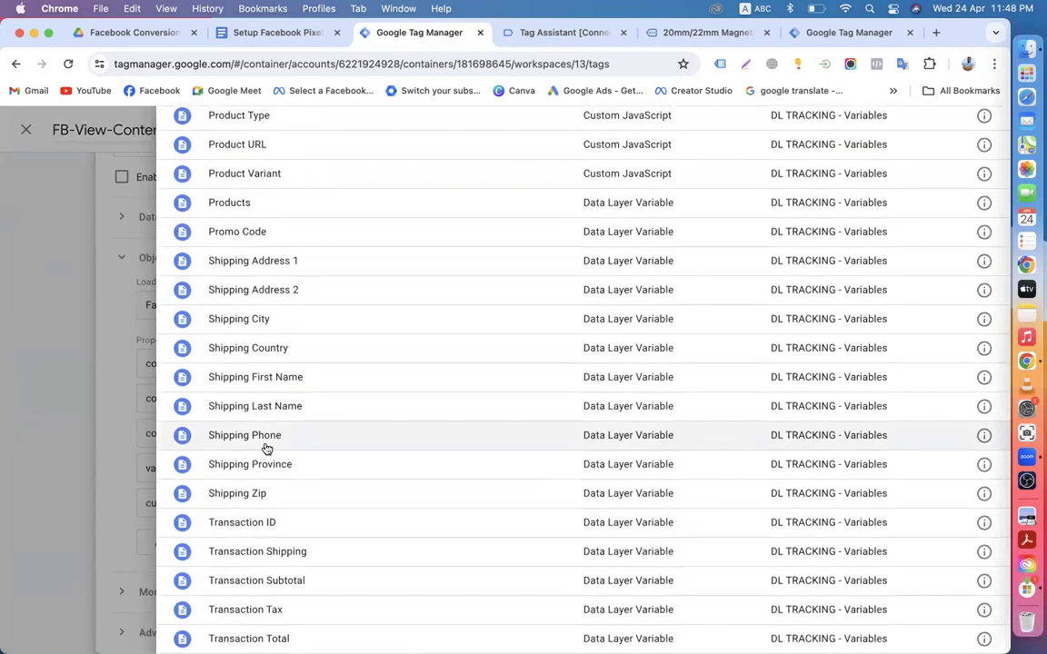
{"action": "scroll", "coordinate": [266, 448], "scroll_direction": "up", "scroll_amount": 6}
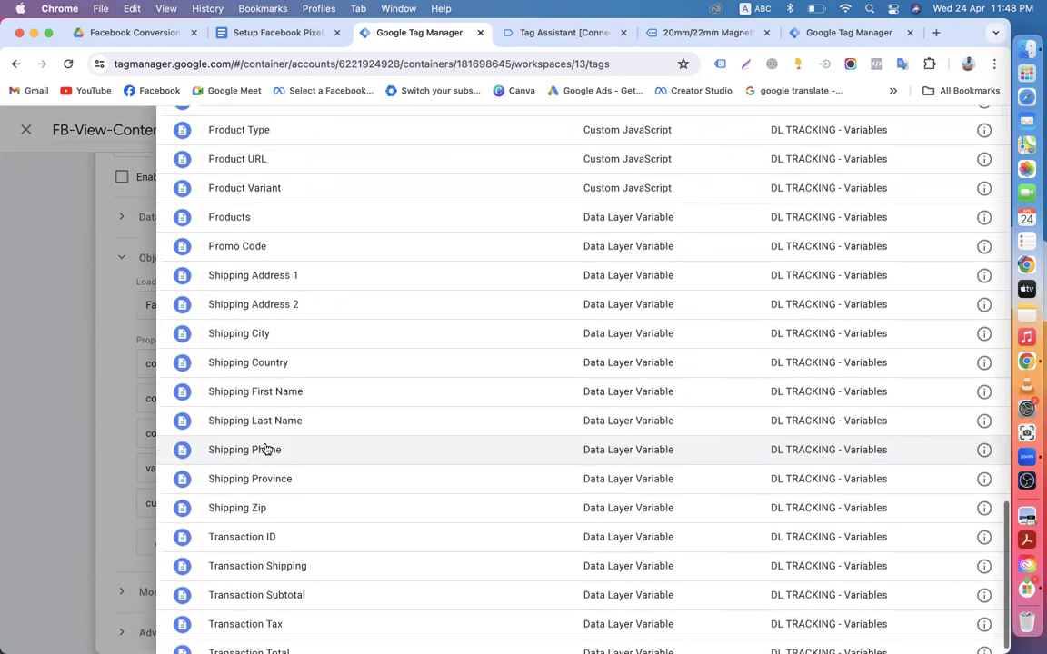
{"action": "scroll", "coordinate": [263, 300], "scroll_direction": "up", "scroll_amount": 5}
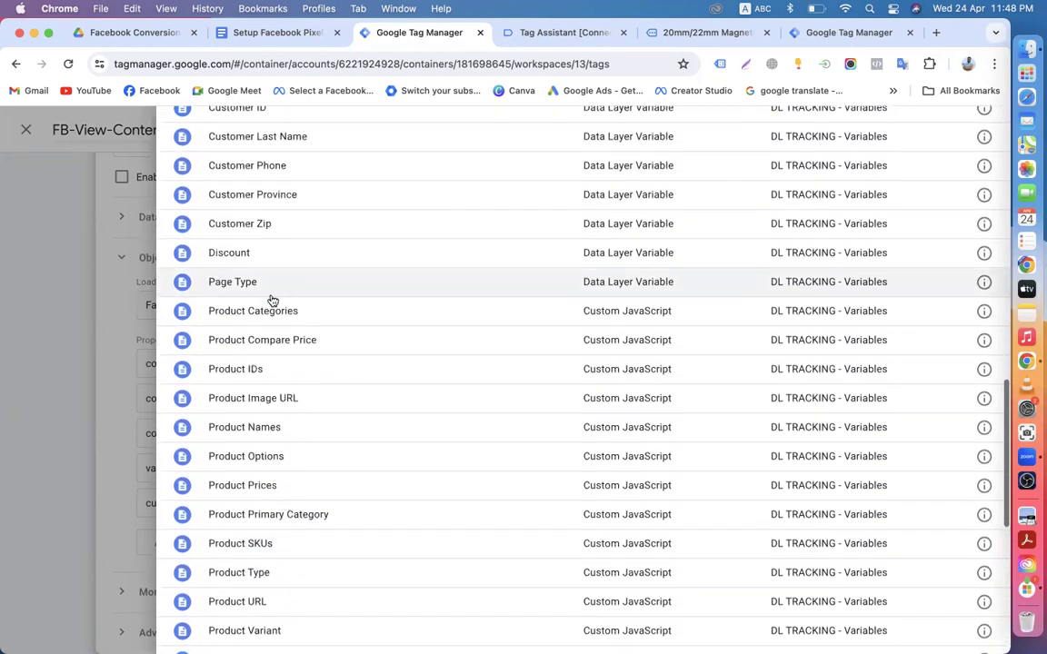
{"action": "scroll", "coordinate": [259, 302], "scroll_direction": "up", "scroll_amount": 8}
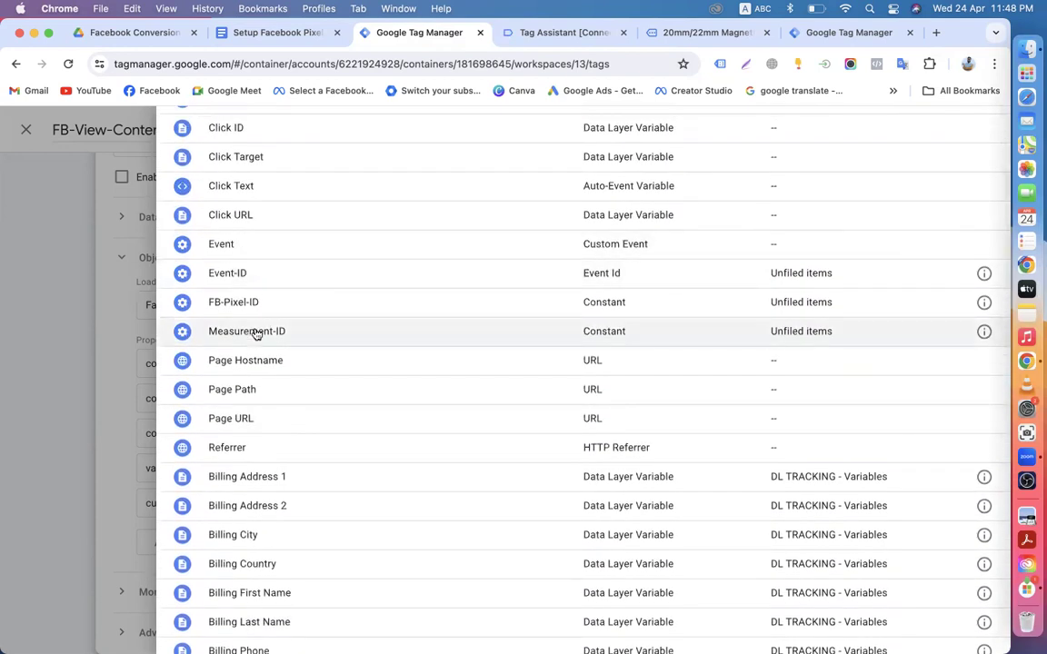
{"action": "scroll", "coordinate": [256, 334], "scroll_direction": "up", "scroll_amount": 3}
{"action": "scroll", "coordinate": [255, 334], "scroll_direction": "down", "scroll_amount": 7}
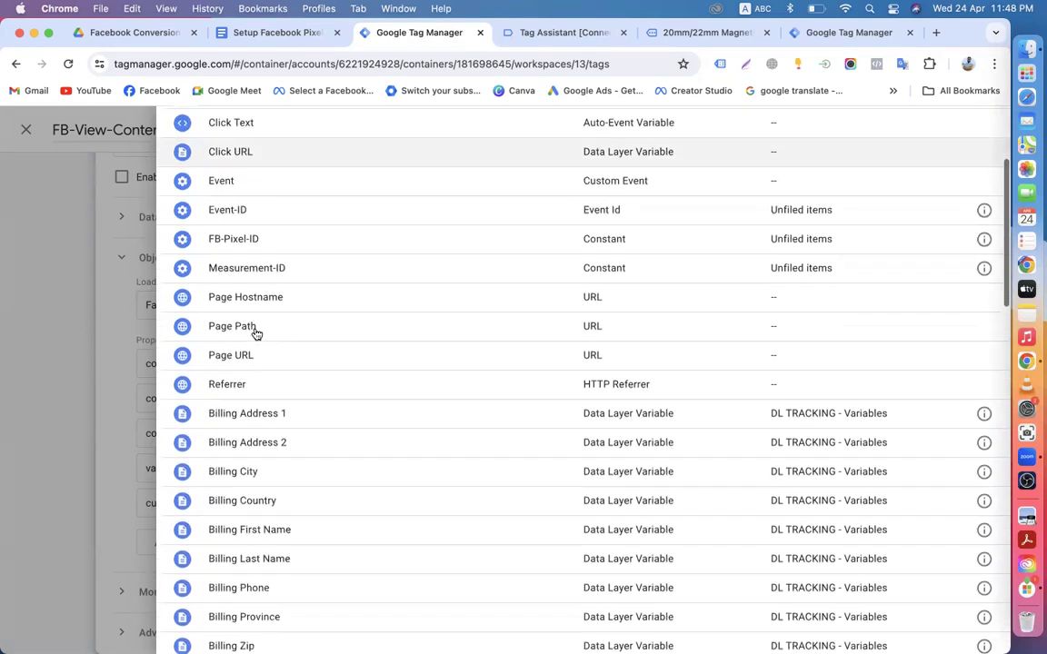
{"action": "scroll", "coordinate": [246, 407], "scroll_direction": "down", "scroll_amount": 4}
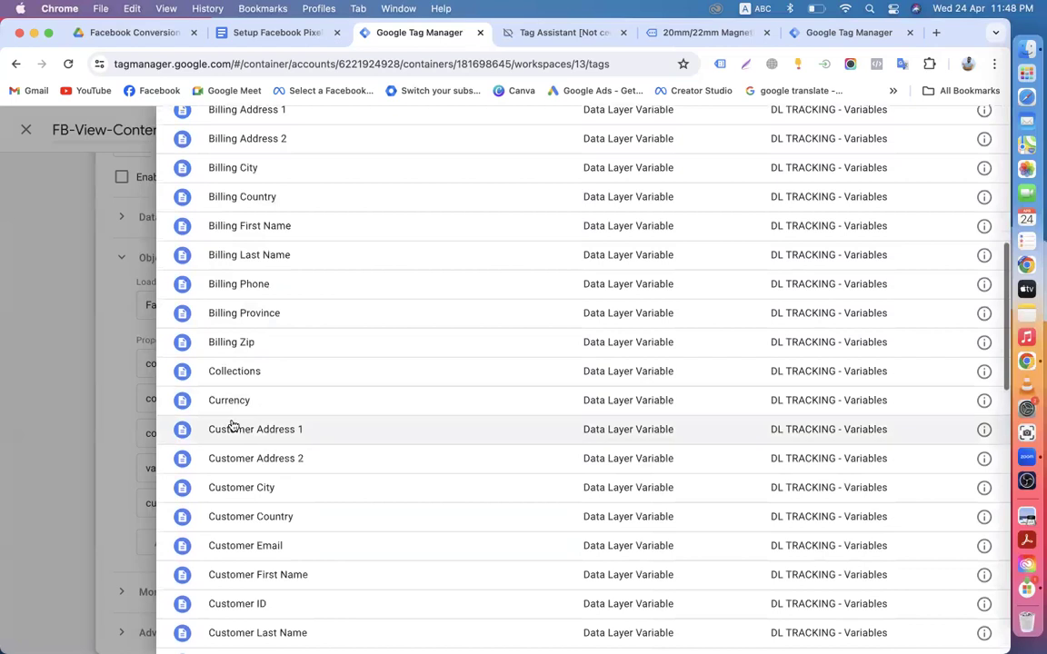
{"action": "left_click", "coordinate": [231, 401]}
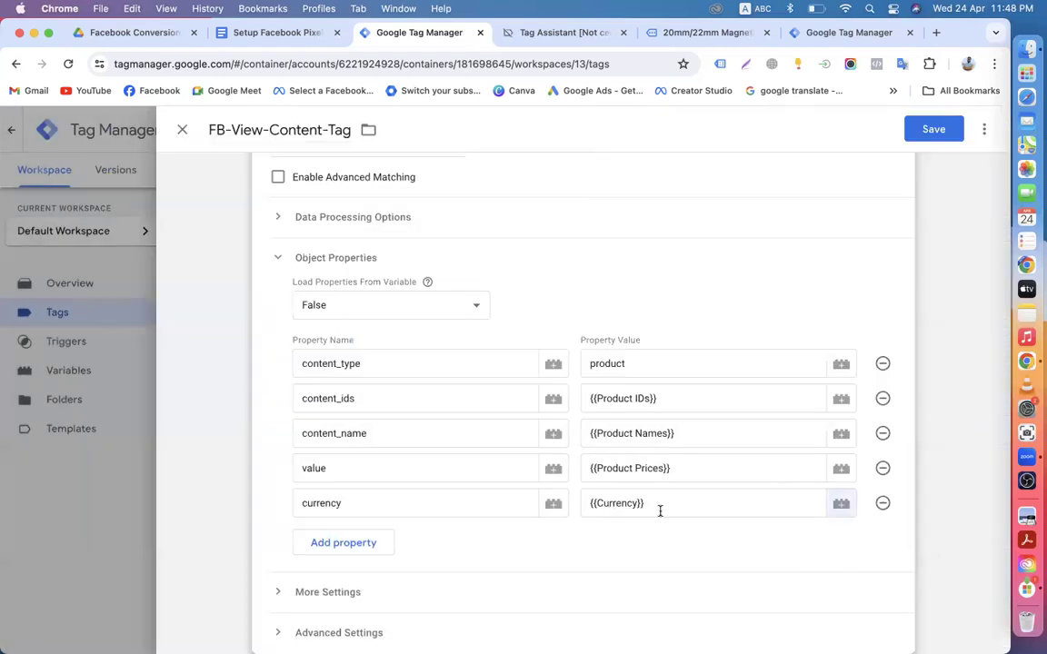
{"action": "scroll", "coordinate": [647, 529], "scroll_direction": "down", "scroll_amount": 3}
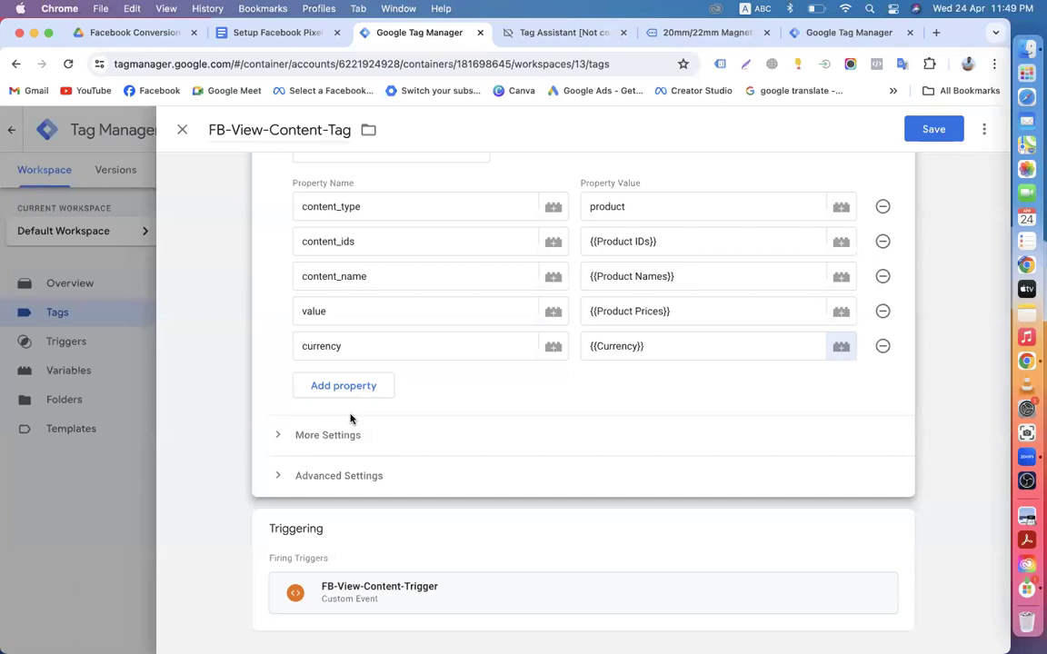
Step: Set Event ID under More Settings to {{Event-ID}} and save FB-View-Content-Tag
{"action": "left_click", "coordinate": [279, 435]}
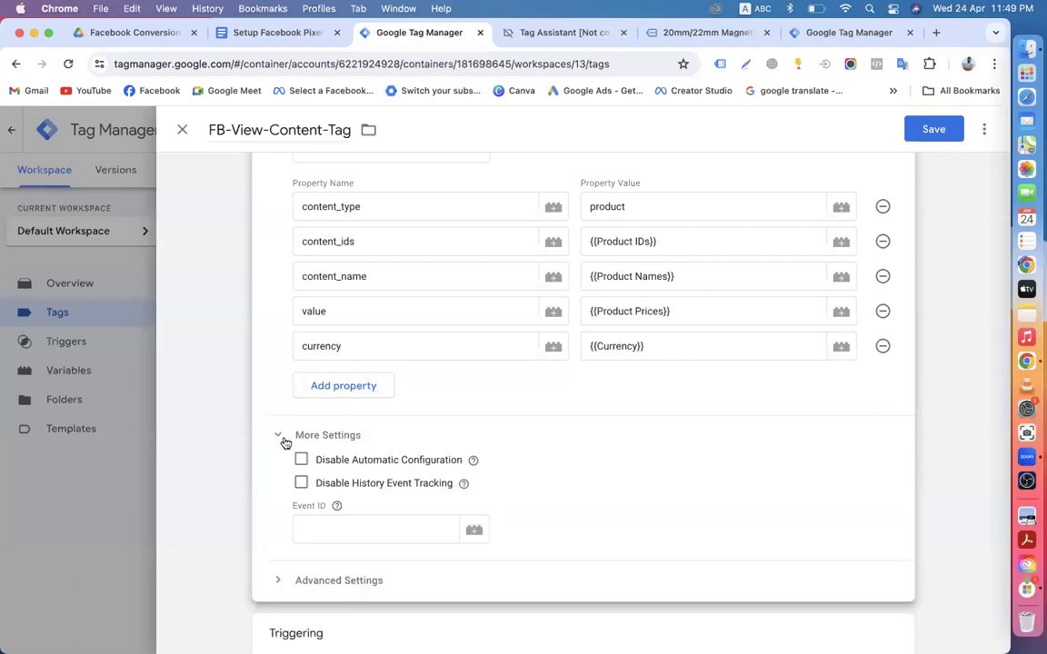
{"action": "mouse_move", "coordinate": [338, 508]}
{"action": "scroll", "coordinate": [340, 509], "scroll_direction": "down", "scroll_amount": 1}
{"action": "scroll", "coordinate": [340, 513], "scroll_direction": "down", "scroll_amount": 2}
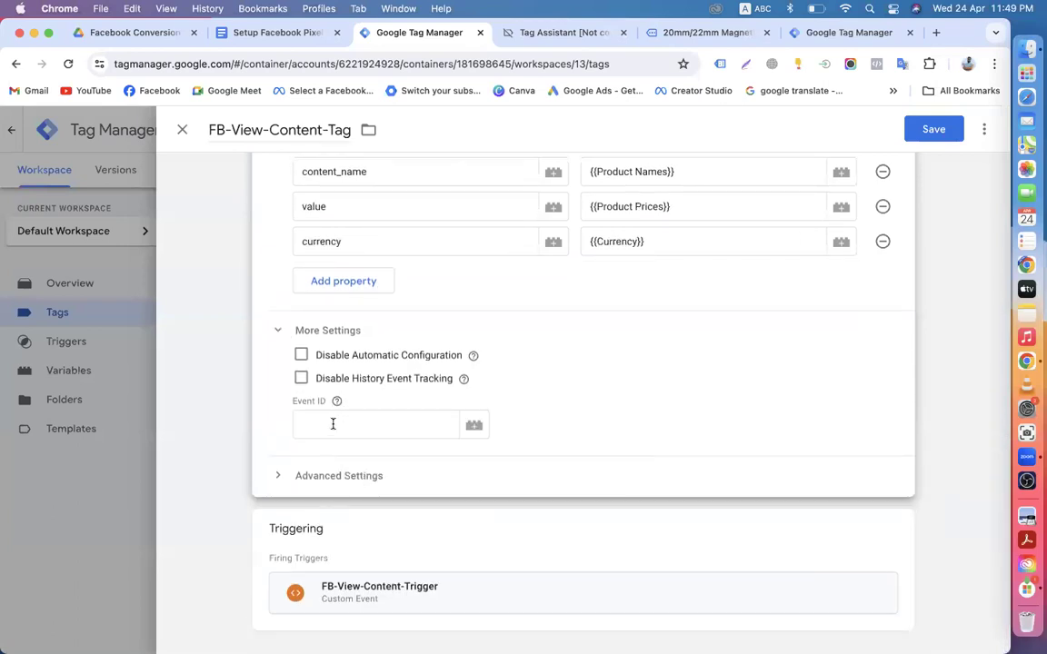
{"action": "left_click", "coordinate": [475, 427]}
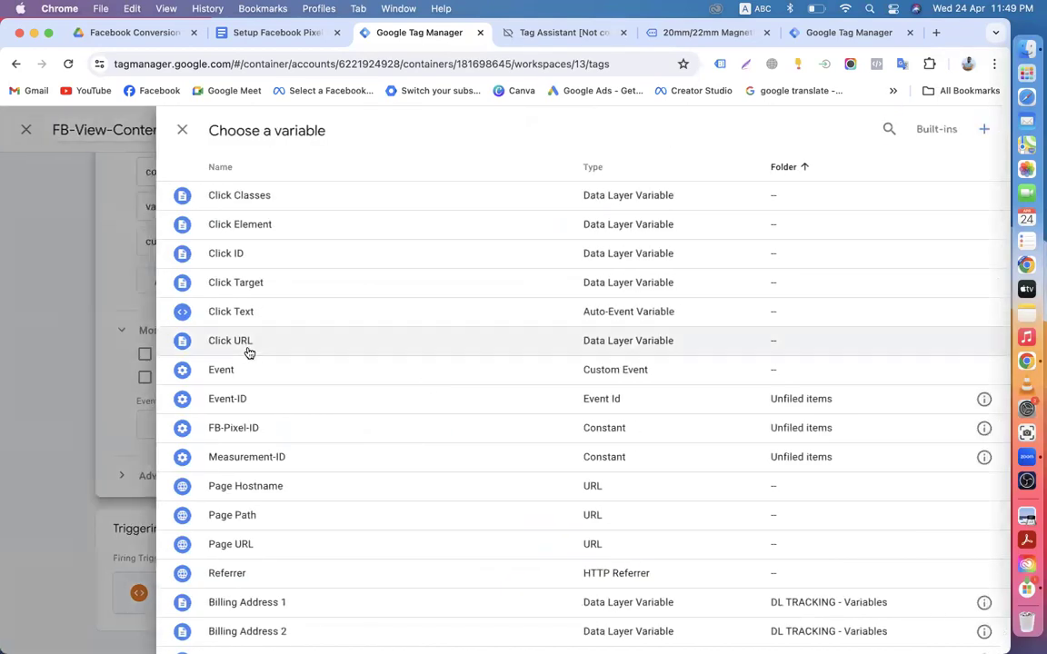
{"action": "left_click", "coordinate": [234, 404]}
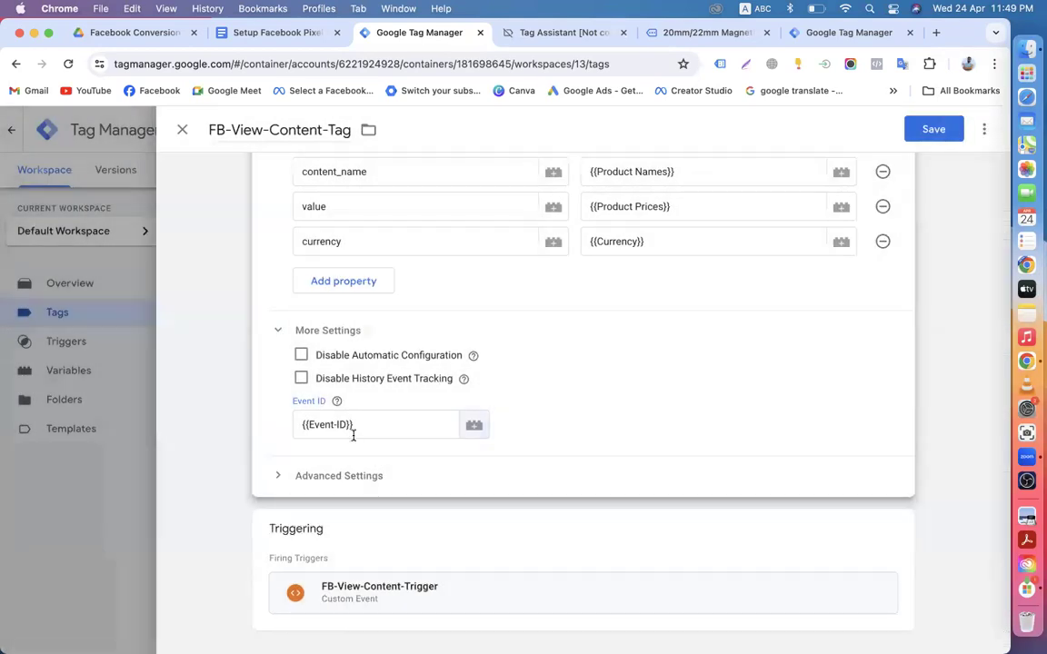
{"action": "scroll", "coordinate": [749, 362], "scroll_direction": "up", "scroll_amount": 10}
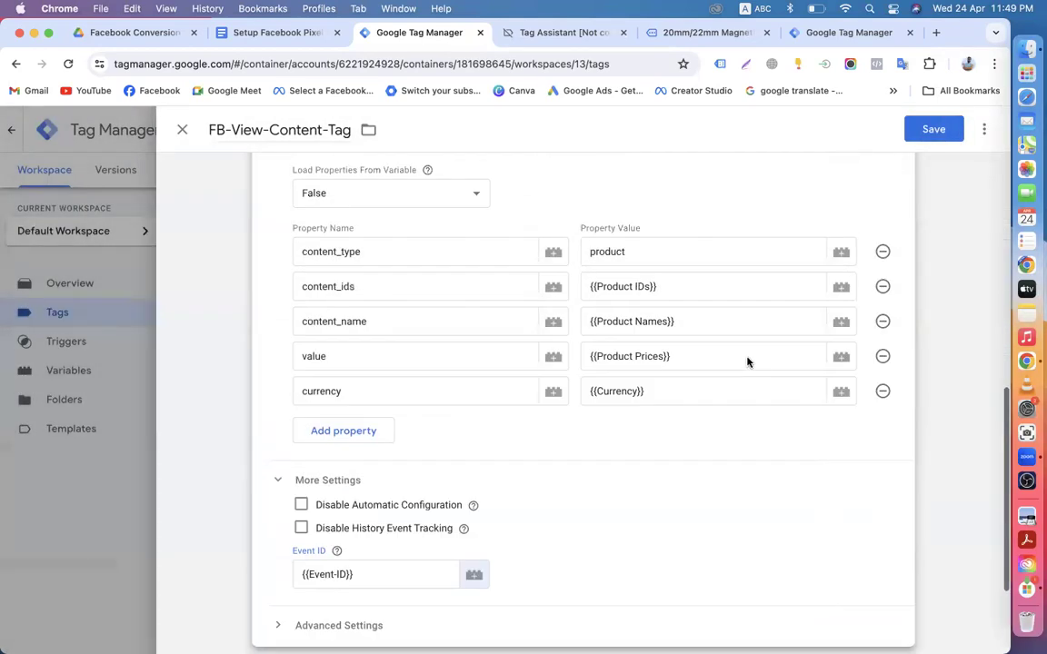
{"action": "left_click", "coordinate": [932, 132]}
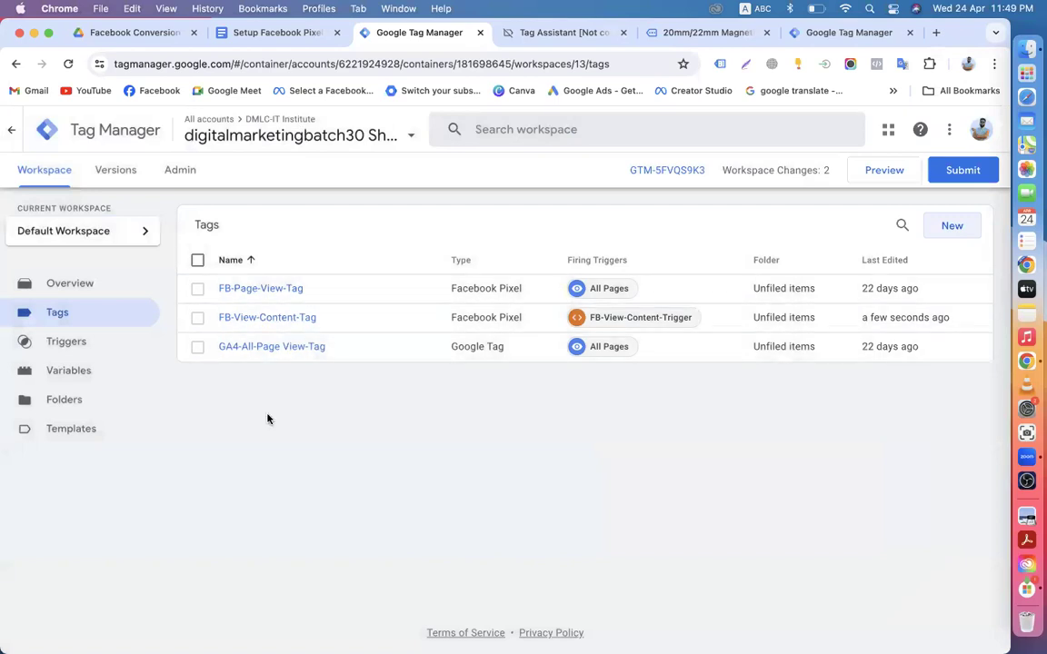
Step: Create a new tag and start renaming it to GA4-View-Content-Tag
{"action": "left_click", "coordinate": [949, 228]}
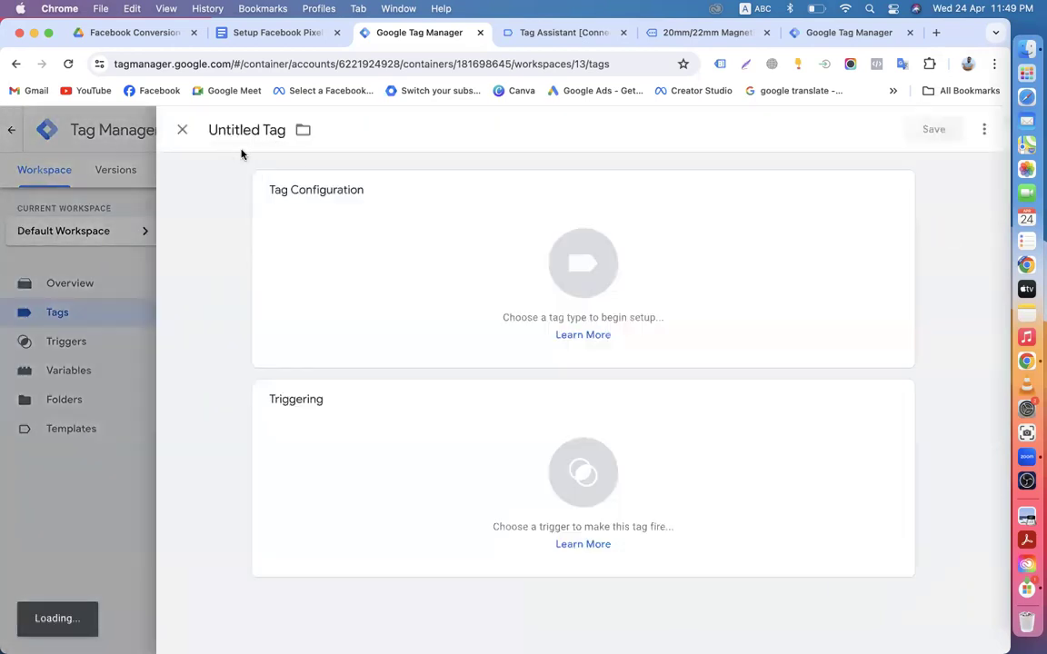
{"action": "left_click_drag", "start_coordinate": [259, 130], "coordinate": [182, 131]}
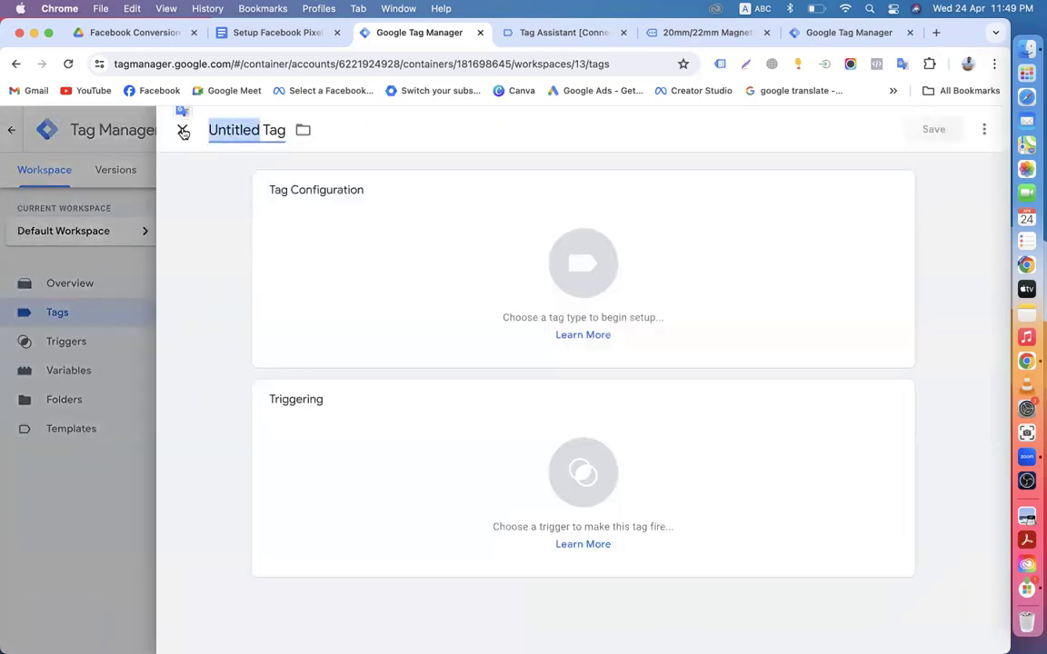
{"action": "type", "text": "Ga"}
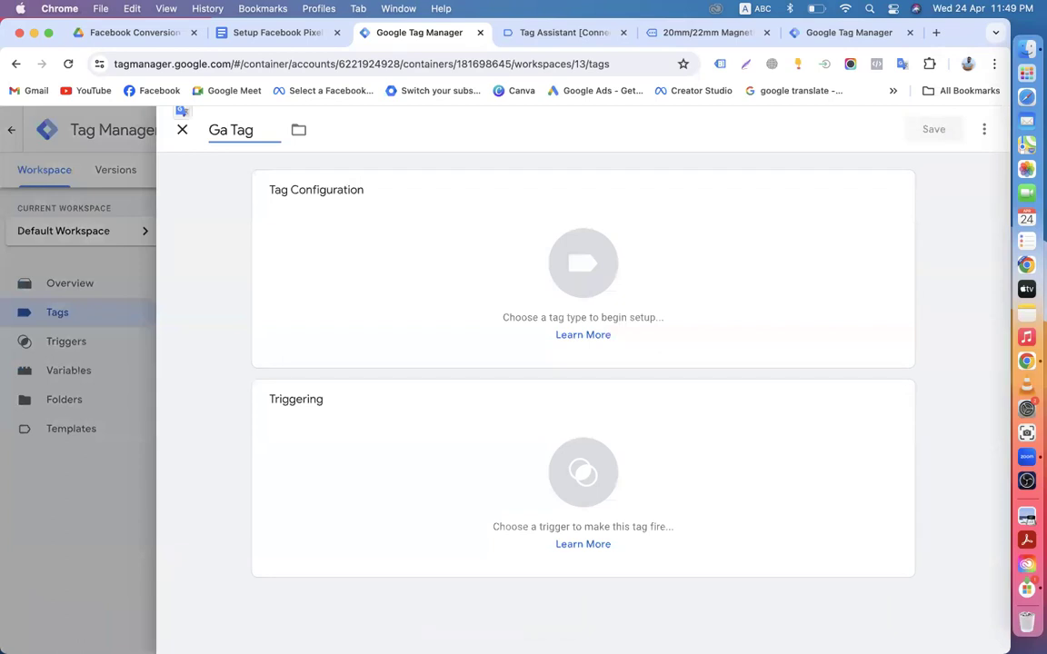
{"action": "key", "text": "BackSpace"}
{"action": "type", "text": "A4-View"}
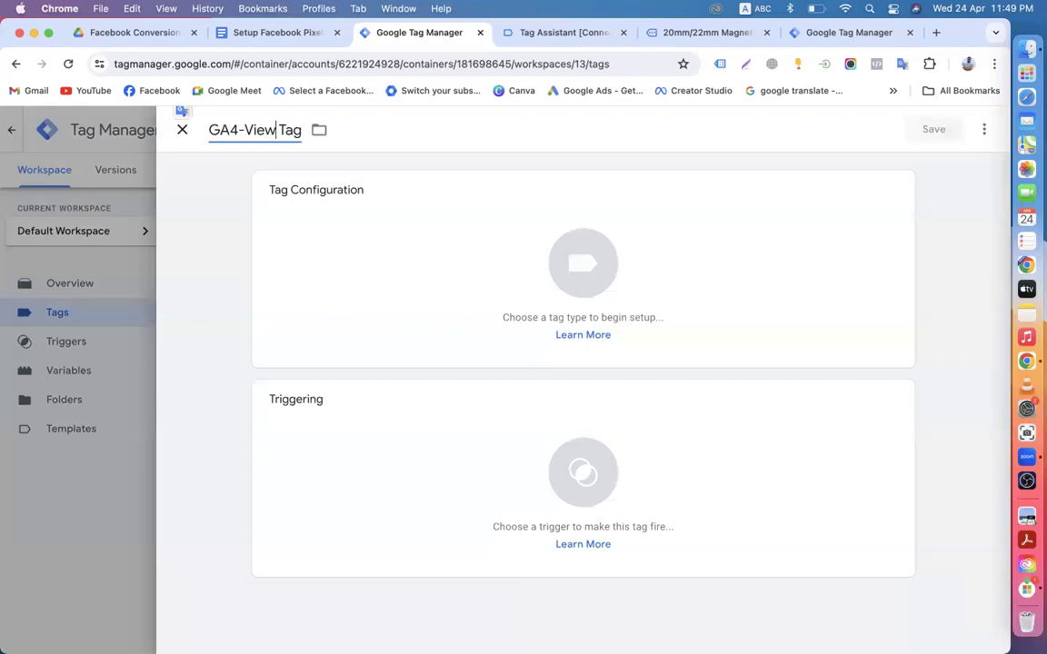
{"action": "type", "text": "-Conten"}
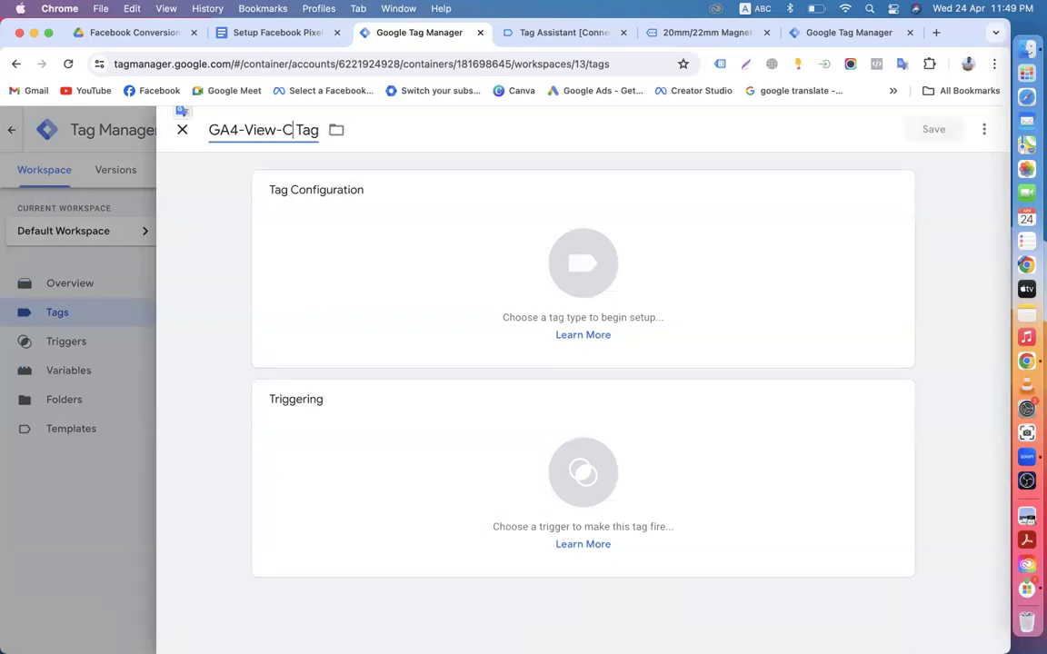
{"action": "type", "text": "t-"}
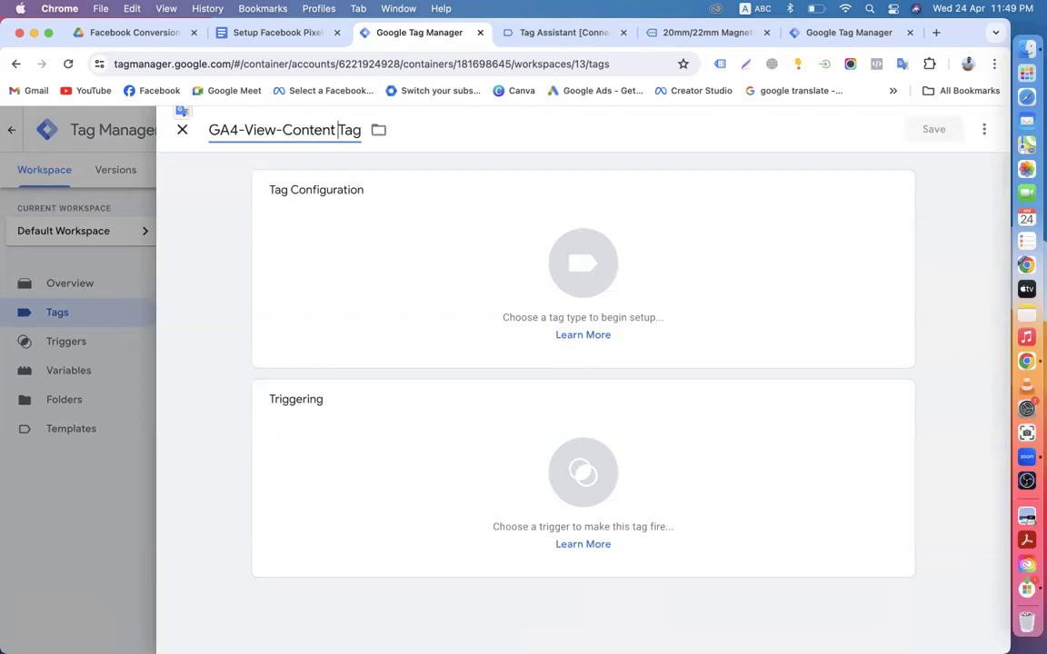
Step: Make the tag a GA4 Event with {{Measurement-ID}} and begin typing the view_item event name
{"action": "left_click", "coordinate": [388, 258]}
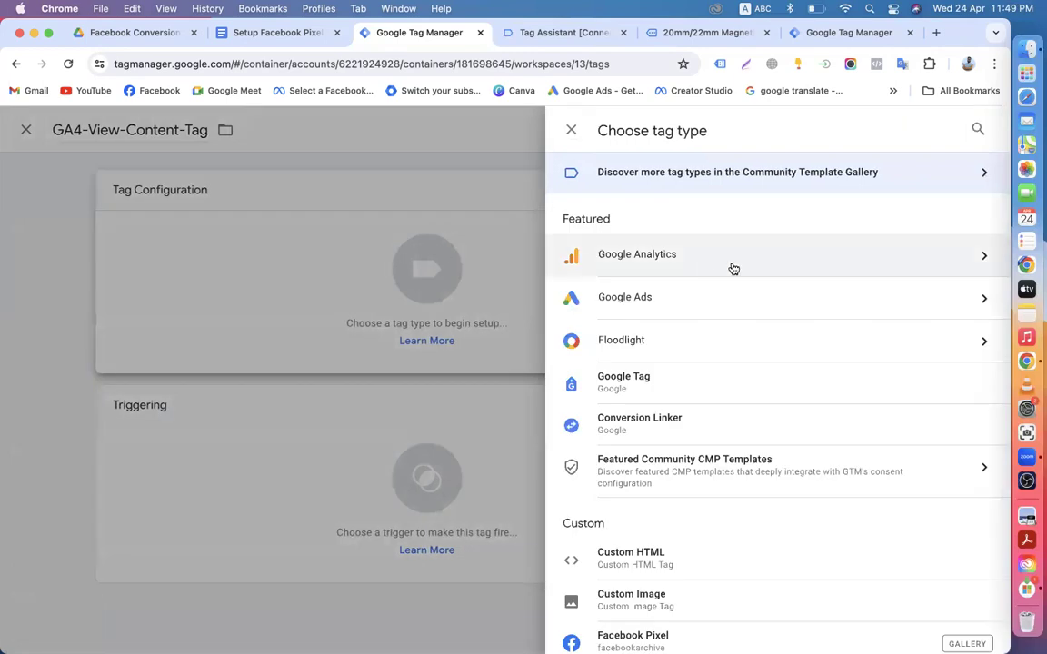
{"action": "left_click", "coordinate": [669, 265]}
{"action": "left_click", "coordinate": [674, 269]}
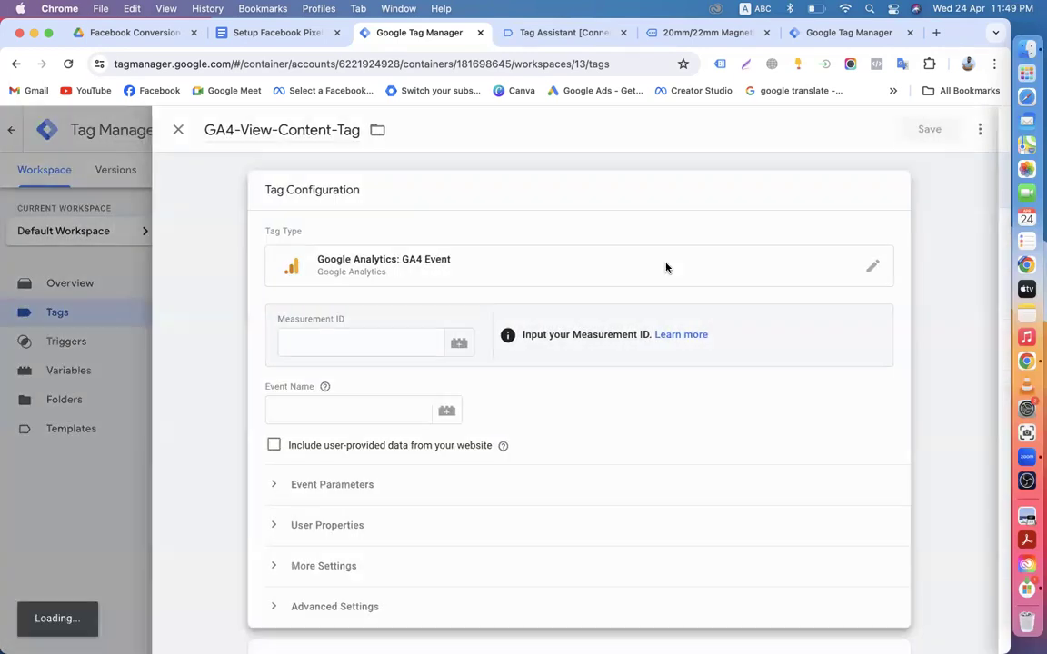
{"action": "left_click", "coordinate": [464, 347]}
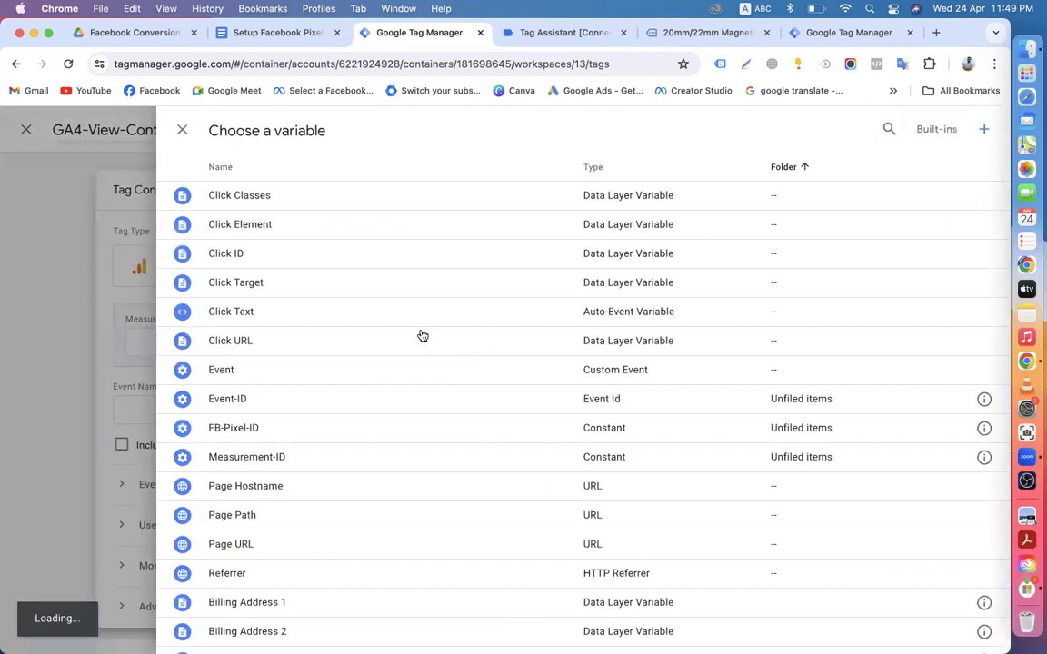
{"action": "left_click", "coordinate": [255, 464]}
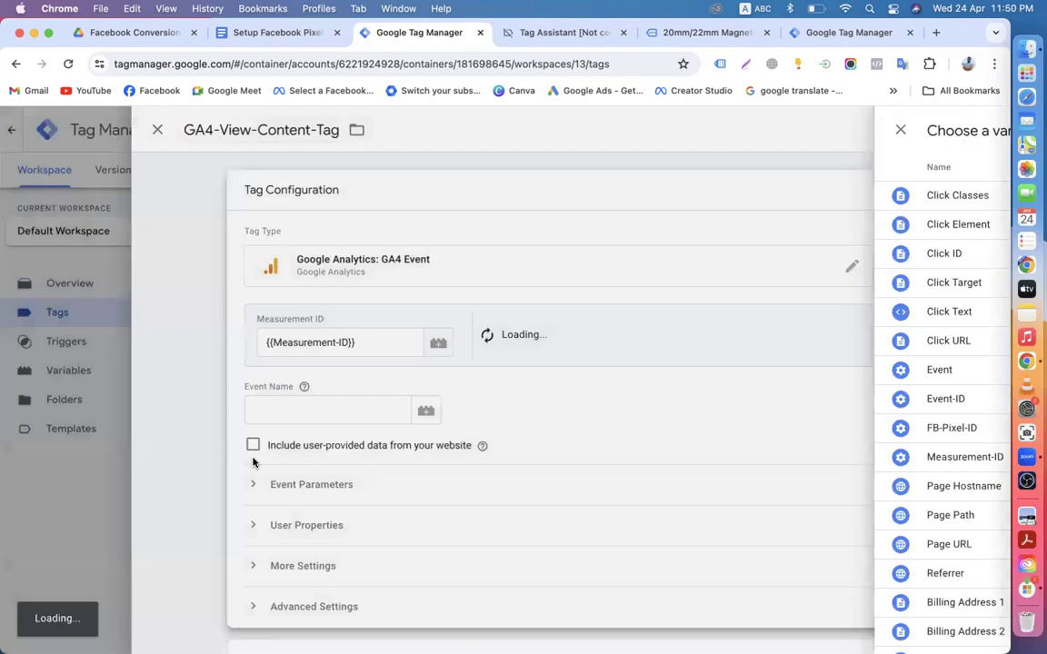
{"action": "scroll", "coordinate": [344, 390], "scroll_direction": "down", "scroll_amount": 2}
{"action": "left_click", "coordinate": [313, 345]}
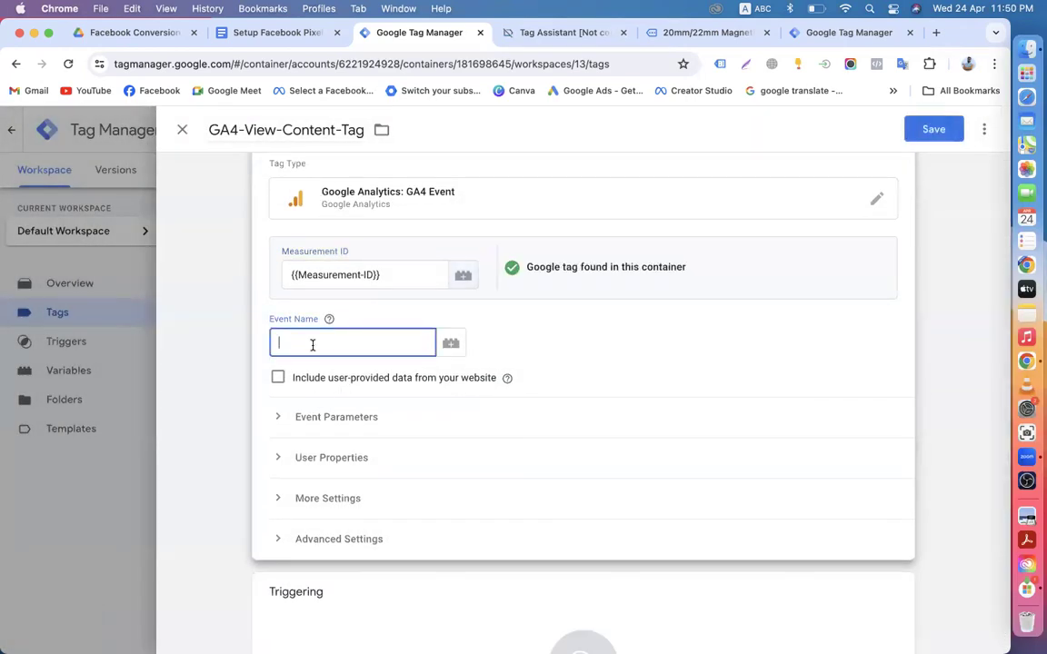
{"action": "type", "text": "view_temem"}
Step: Check the Tag Assistant summary, then scroll the Facebook Pixel setup doc to Add to cart
{"action": "left_click", "coordinate": [546, 33]}
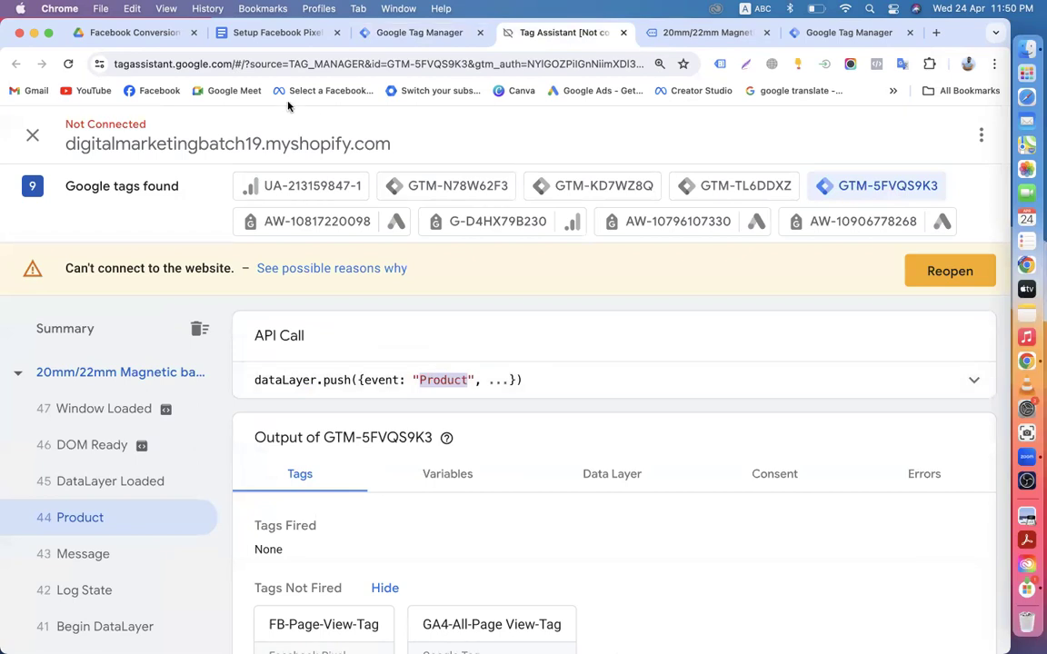
{"action": "left_click", "coordinate": [259, 37]}
{"action": "scroll", "coordinate": [364, 409], "scroll_direction": "down", "scroll_amount": 3}
{"action": "scroll", "coordinate": [372, 426], "scroll_direction": "down", "scroll_amount": 8}
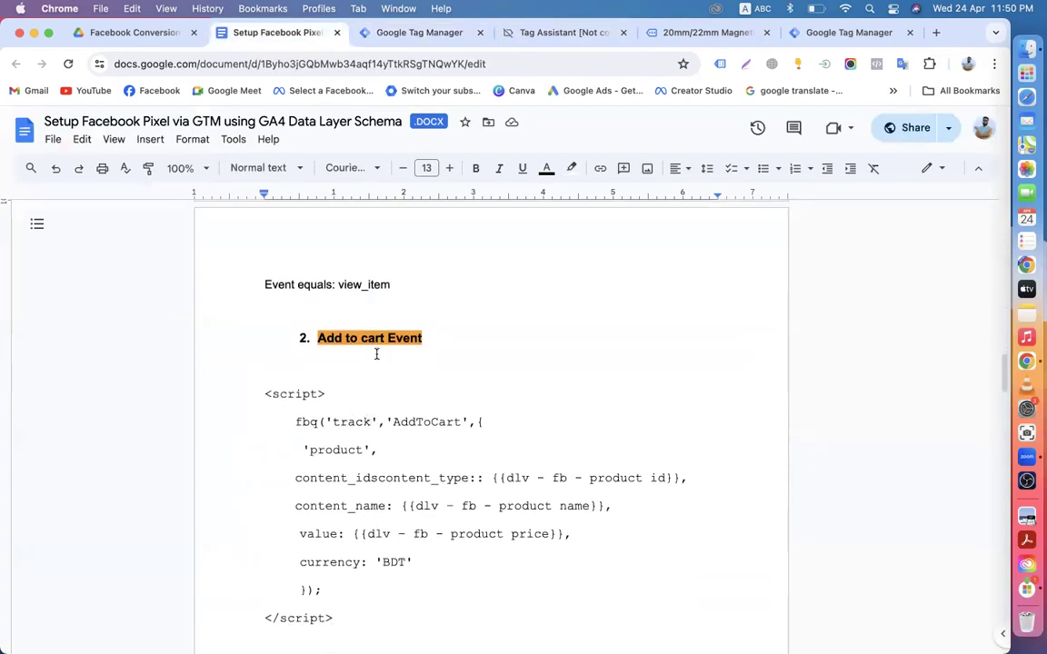
Step: Find the View Content trigger notes and copy the event name view_item
{"action": "scroll", "coordinate": [376, 353], "scroll_direction": "down", "scroll_amount": 15}
{"action": "scroll", "coordinate": [377, 350], "scroll_direction": "up", "scroll_amount": 20}
{"action": "scroll", "coordinate": [377, 351], "scroll_direction": "up", "scroll_amount": 2}
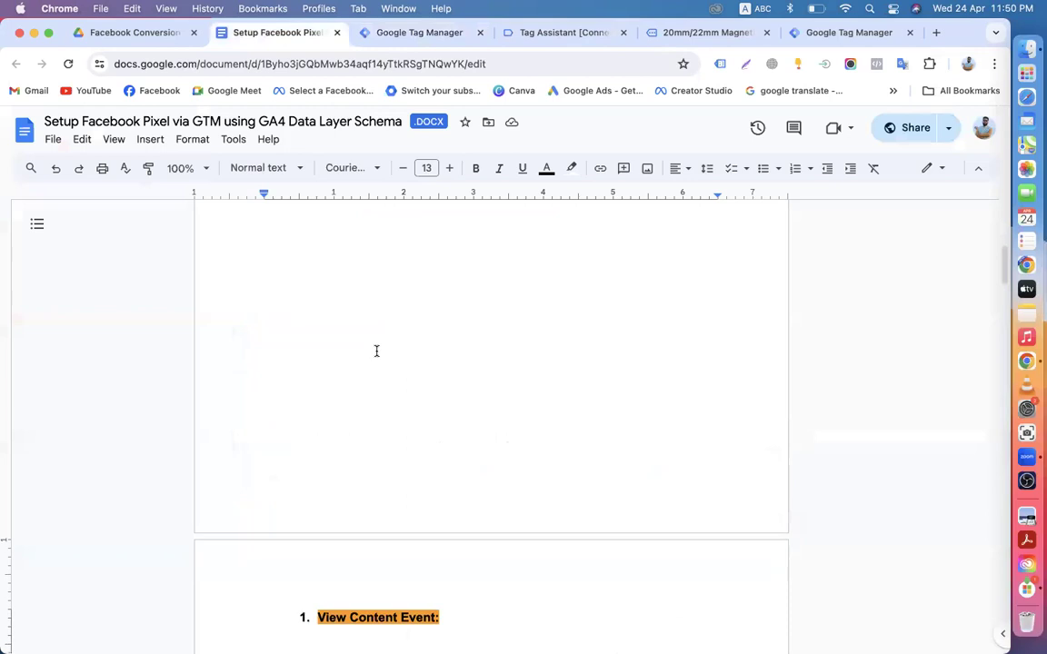
{"action": "scroll", "coordinate": [372, 426], "scroll_direction": "down", "scroll_amount": 6}
{"action": "scroll", "coordinate": [372, 391], "scroll_direction": "down", "scroll_amount": 6}
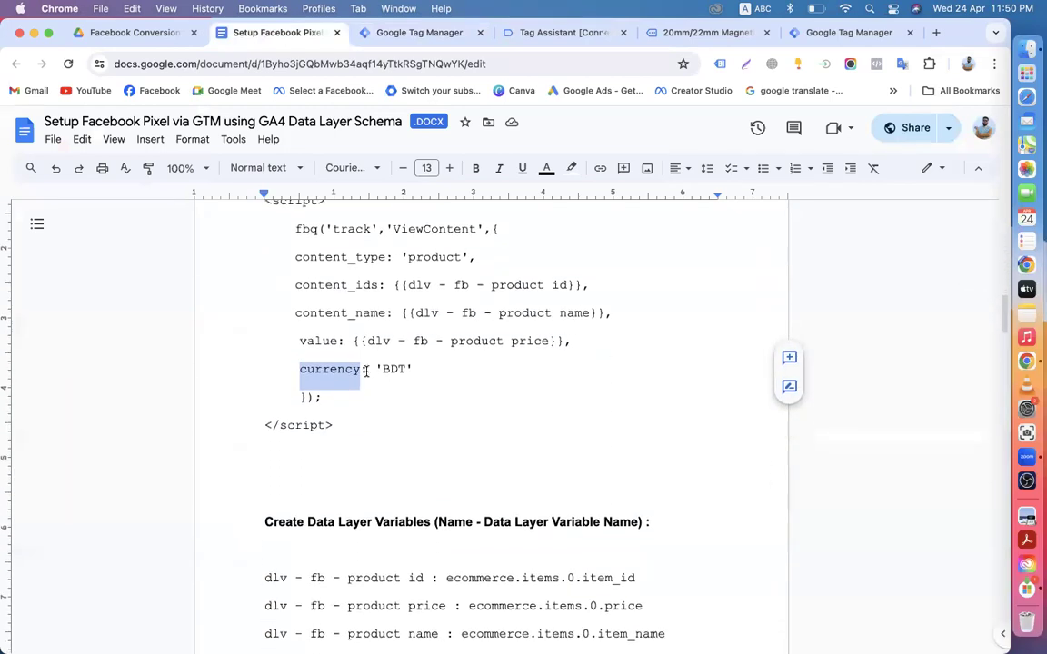
{"action": "scroll", "coordinate": [392, 430], "scroll_direction": "down", "scroll_amount": 5}
{"action": "scroll", "coordinate": [395, 431], "scroll_direction": "down", "scroll_amount": 6}
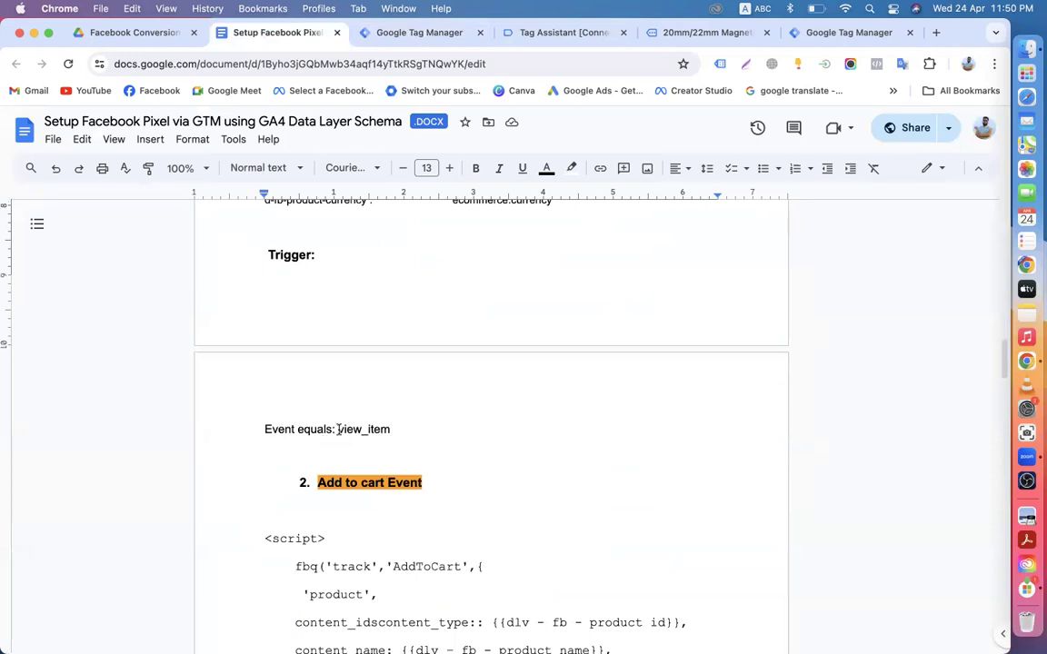
{"action": "left_click_drag", "start_coordinate": [339, 429], "coordinate": [400, 429]}
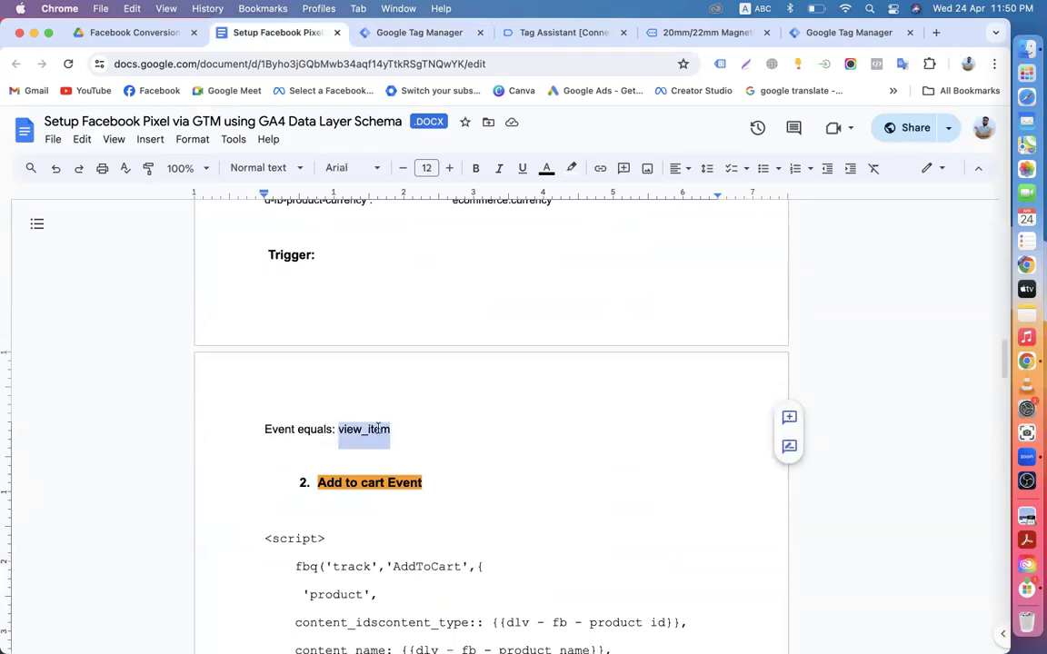
{"action": "right_click", "coordinate": [379, 429]}
{"action": "left_click", "coordinate": [385, 333]}
Step: Back in the tag editor, select the view_item event name in the configuration
{"action": "left_click", "coordinate": [379, 34]}
{"action": "left_click_drag", "start_coordinate": [339, 344], "coordinate": [253, 345]}
{"action": "left_click", "coordinate": [243, 345]}
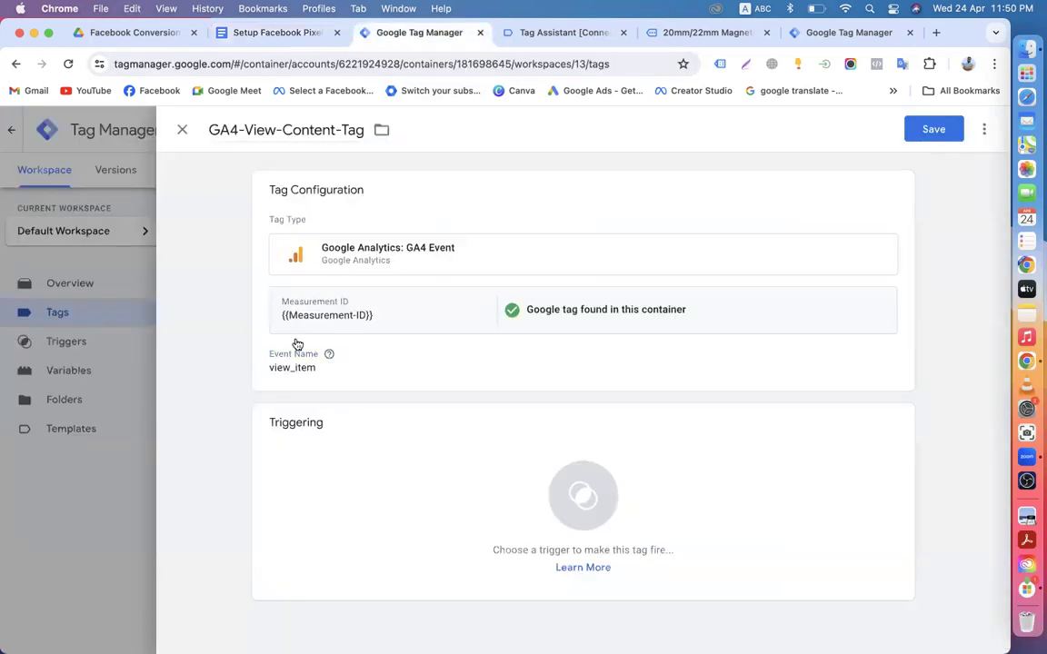
Step: Reopen the tag configuration and expand its Event Parameters section
{"action": "left_click", "coordinate": [363, 372]}
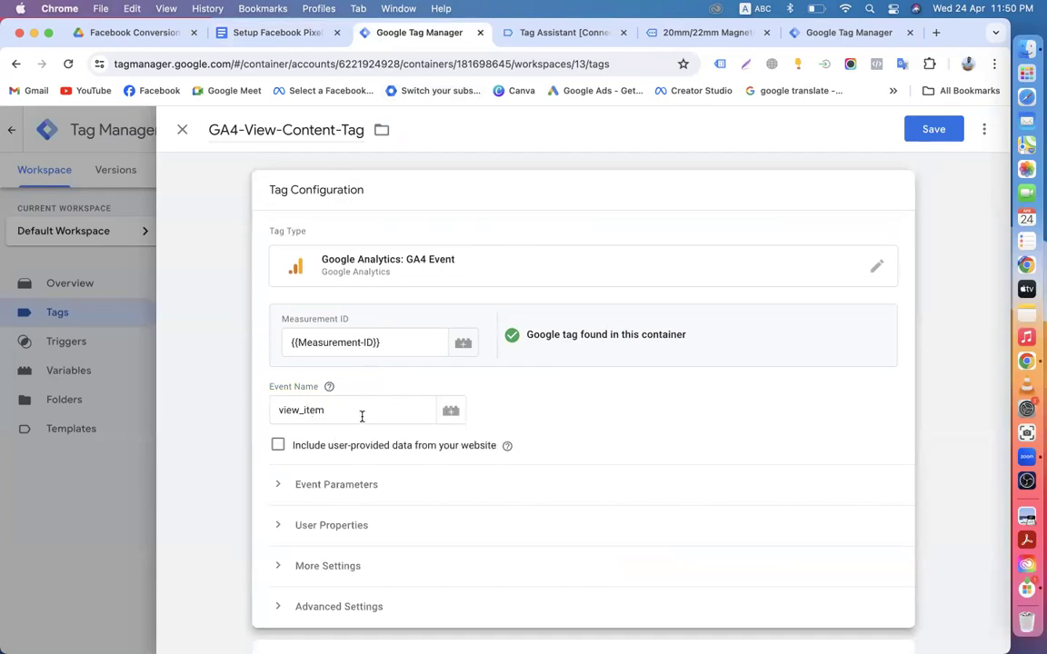
{"action": "left_click", "coordinate": [582, 33]}
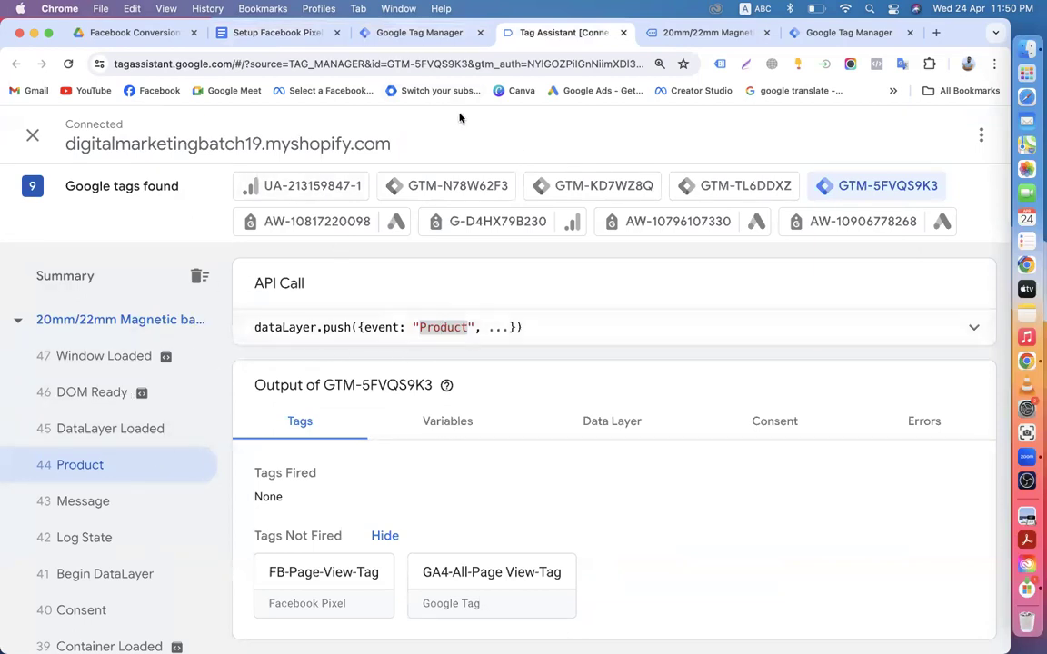
{"action": "left_click", "coordinate": [414, 33]}
{"action": "scroll", "coordinate": [388, 453], "scroll_direction": "down", "scroll_amount": 3}
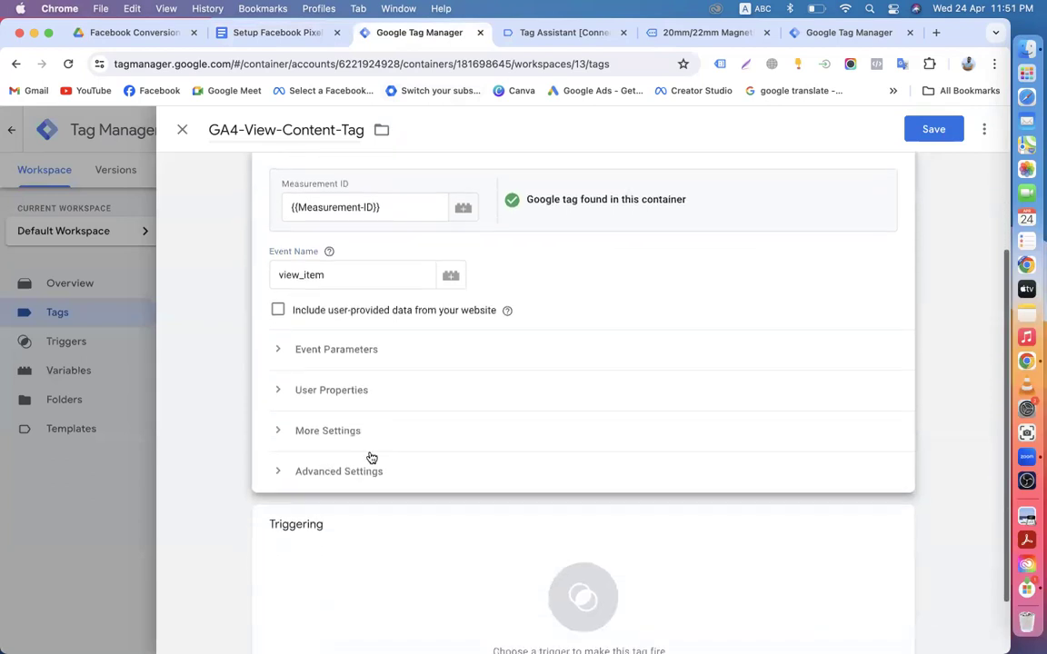
{"action": "left_click", "coordinate": [280, 353]}
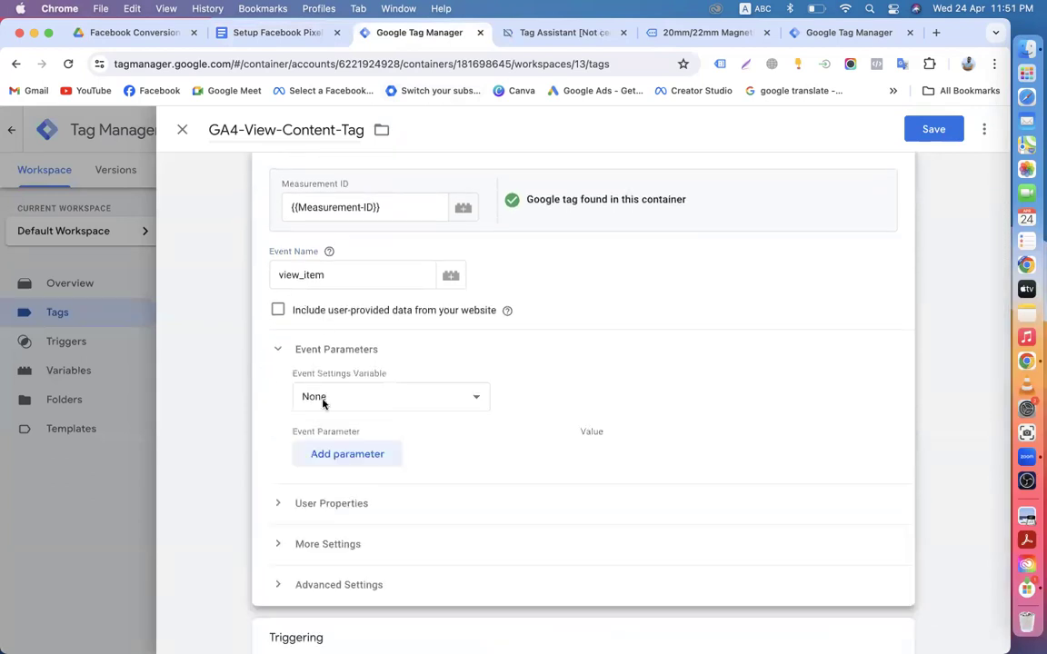
Step: Add six empty event parameter rows
{"action": "double_click", "coordinate": [324, 463]}
{"action": "scroll", "coordinate": [397, 468], "scroll_direction": "down", "scroll_amount": 2}
{"action": "left_click", "coordinate": [362, 439]}
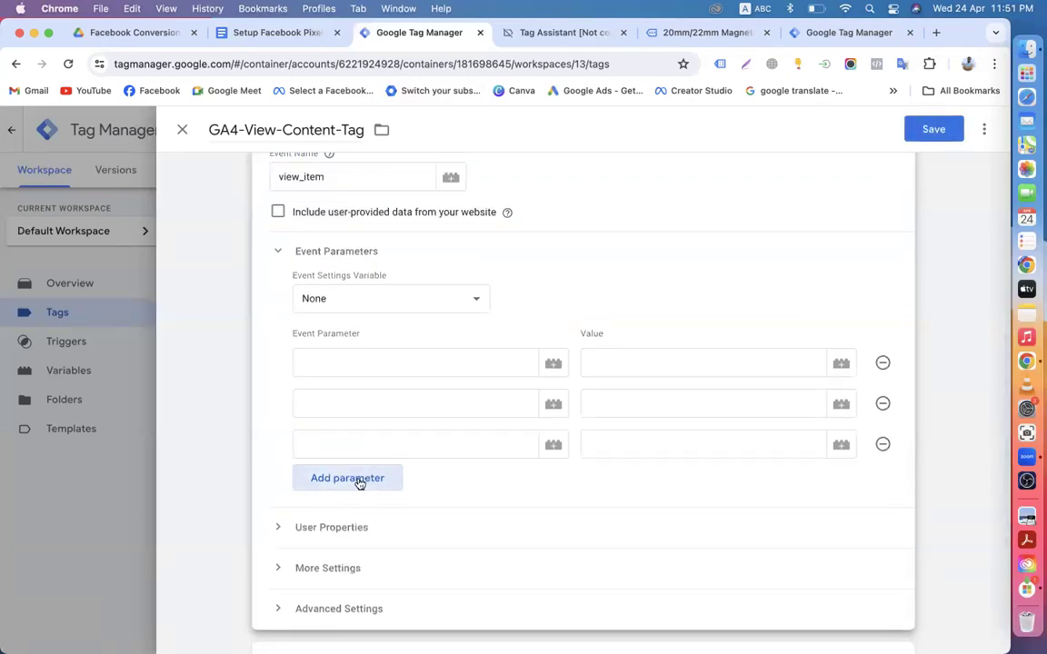
{"action": "left_click", "coordinate": [360, 484]}
{"action": "left_click", "coordinate": [351, 517]}
{"action": "scroll", "coordinate": [351, 519], "scroll_direction": "down", "scroll_amount": 2}
{"action": "left_click", "coordinate": [343, 491]}
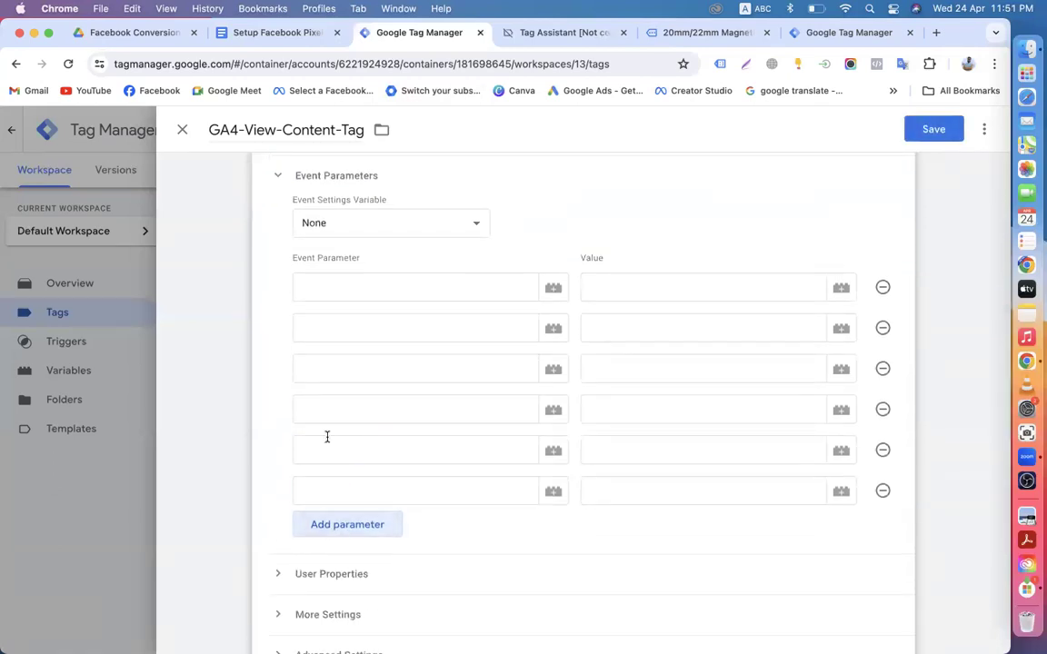
{"action": "scroll", "coordinate": [400, 359], "scroll_direction": "up", "scroll_amount": 2}
{"action": "scroll", "coordinate": [390, 369], "scroll_direction": "up", "scroll_amount": 3}
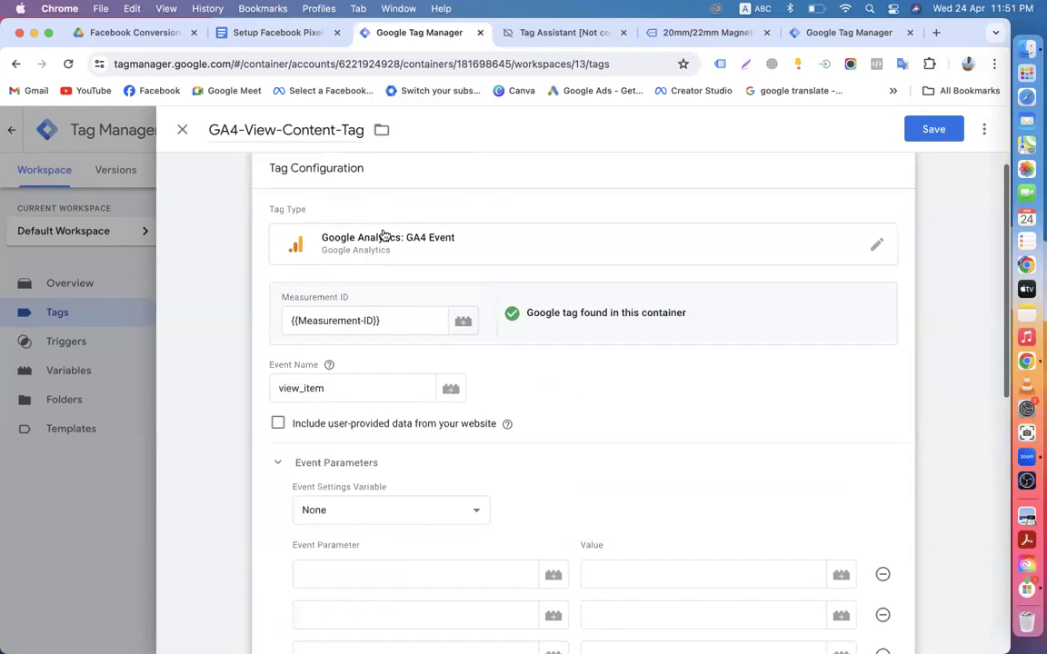
{"action": "left_click", "coordinate": [277, 33]}
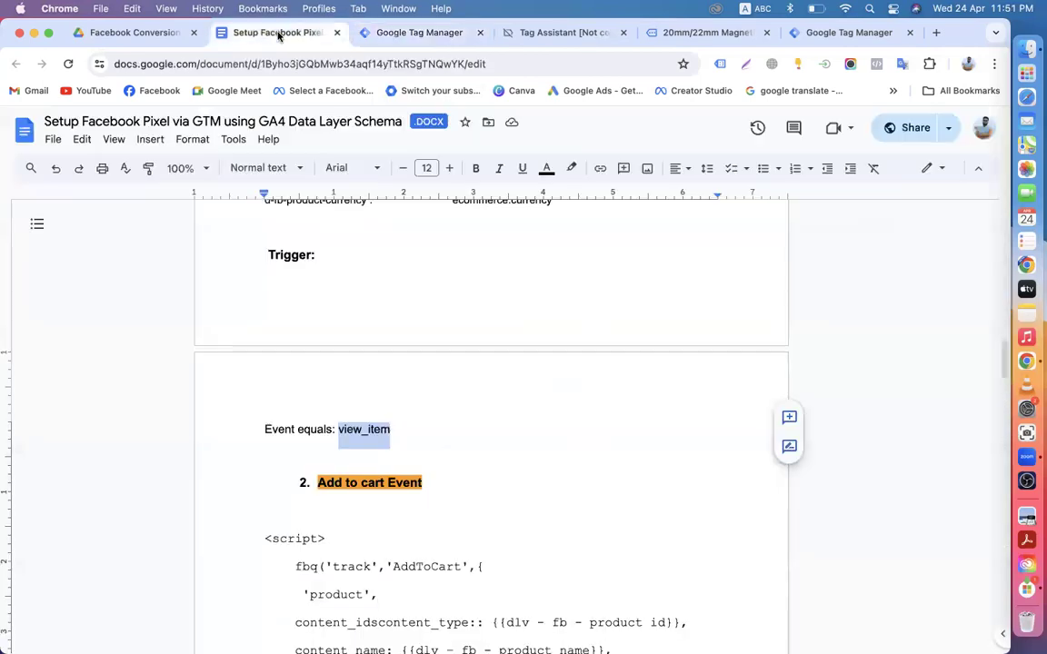
{"action": "scroll", "coordinate": [313, 415], "scroll_direction": "down", "scroll_amount": 5}
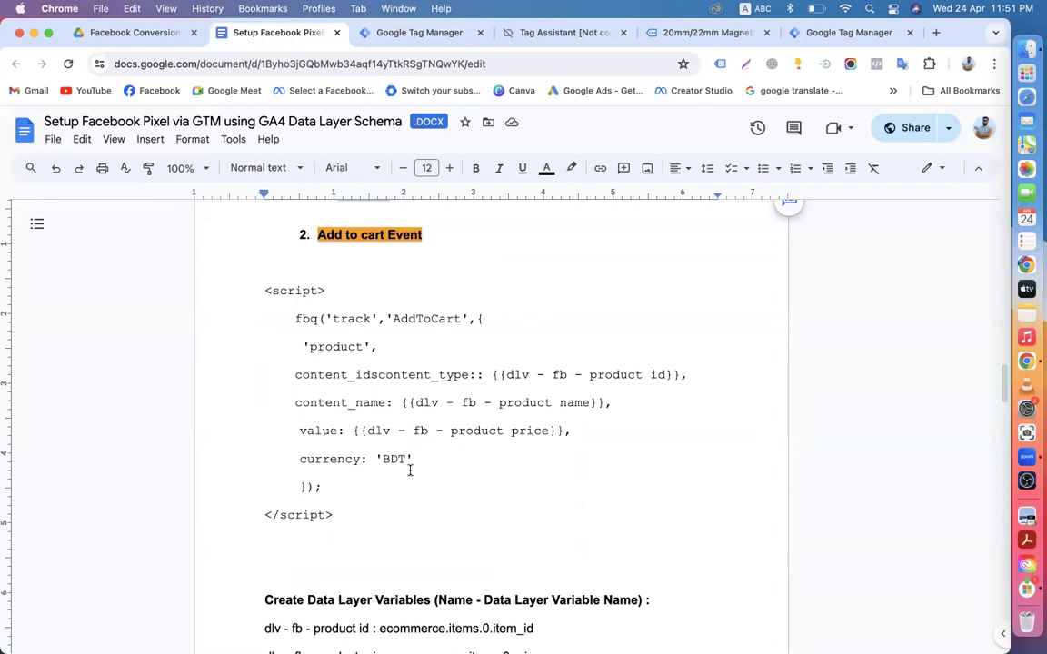
{"action": "scroll", "coordinate": [409, 470], "scroll_direction": "down", "scroll_amount": 5}
{"action": "scroll", "coordinate": [366, 440], "scroll_direction": "down", "scroll_amount": 9}
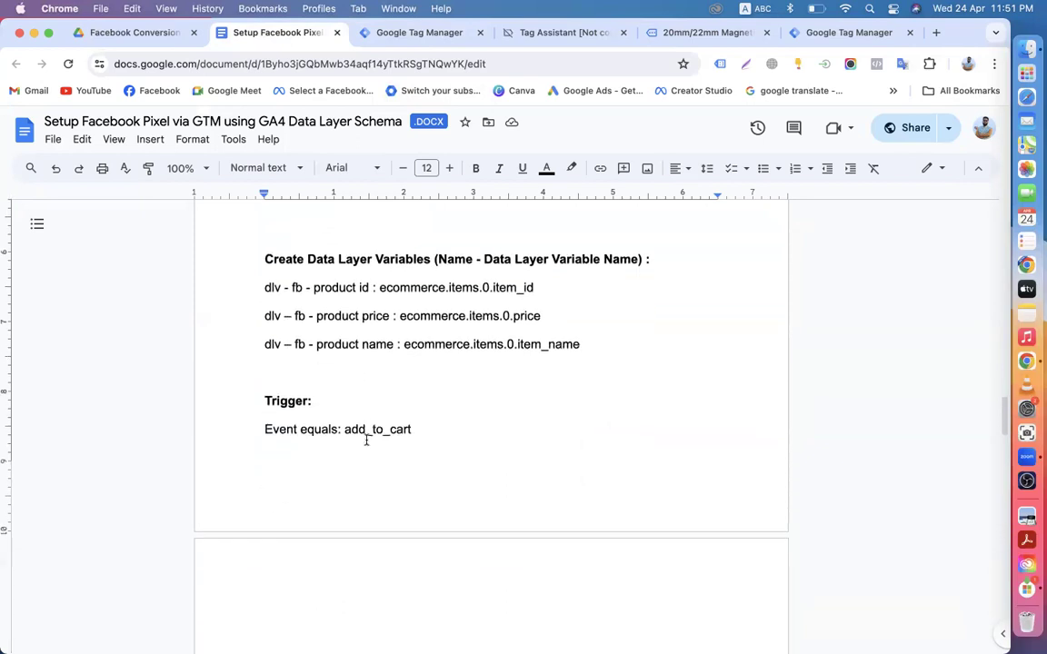
{"action": "scroll", "coordinate": [366, 440], "scroll_direction": "down", "scroll_amount": 9}
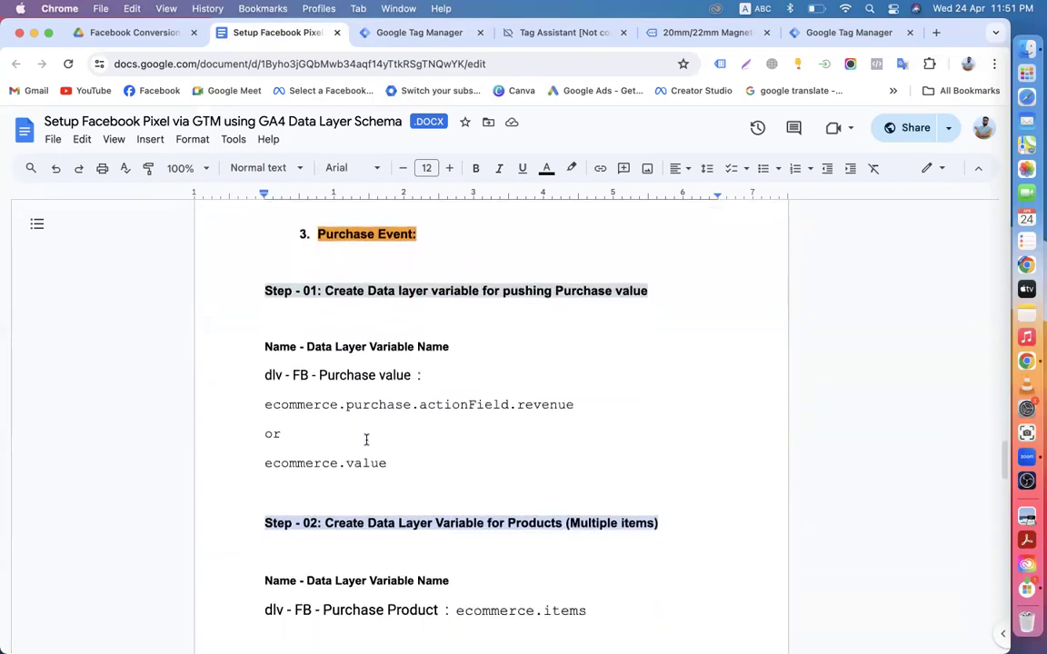
{"action": "scroll", "coordinate": [391, 428], "scroll_direction": "down", "scroll_amount": 8}
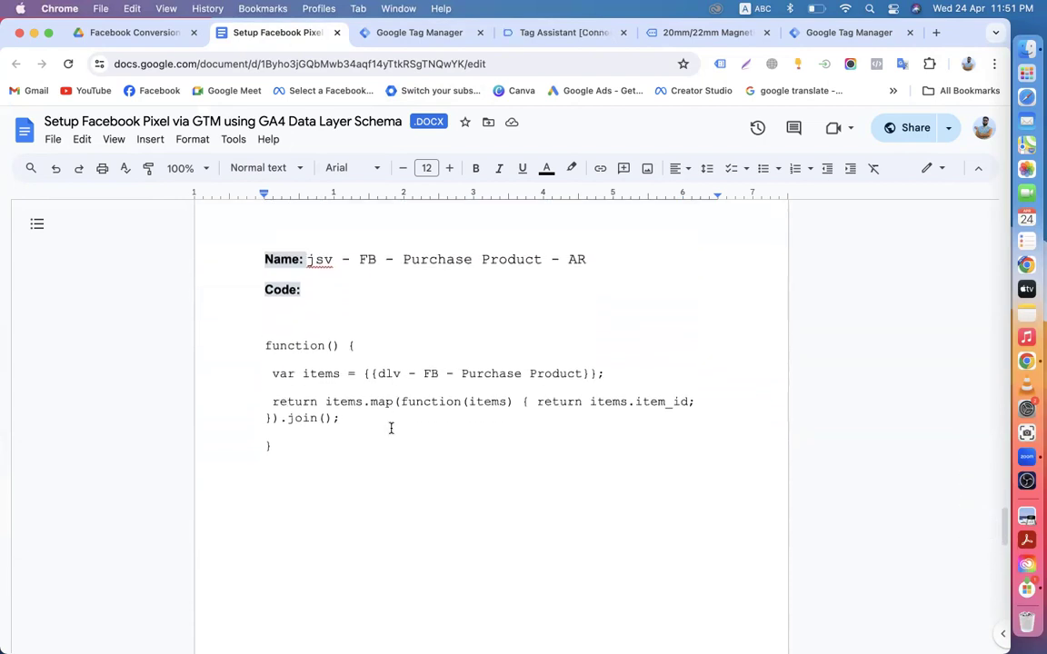
{"action": "scroll", "coordinate": [391, 428], "scroll_direction": "down", "scroll_amount": 12}
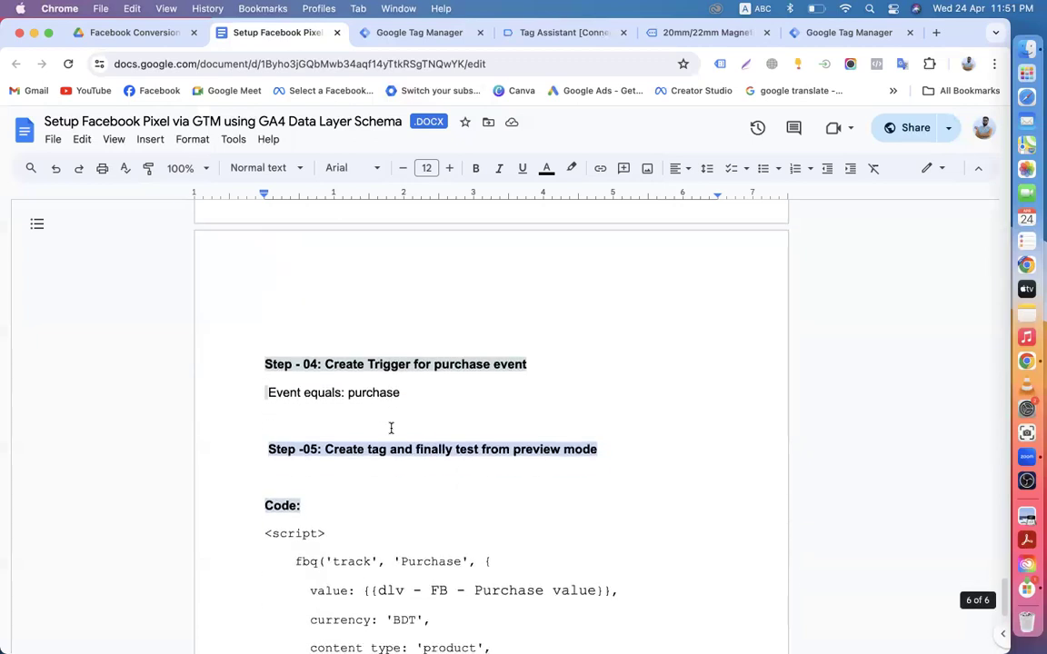
{"action": "scroll", "coordinate": [380, 452], "scroll_direction": "down", "scroll_amount": 4}
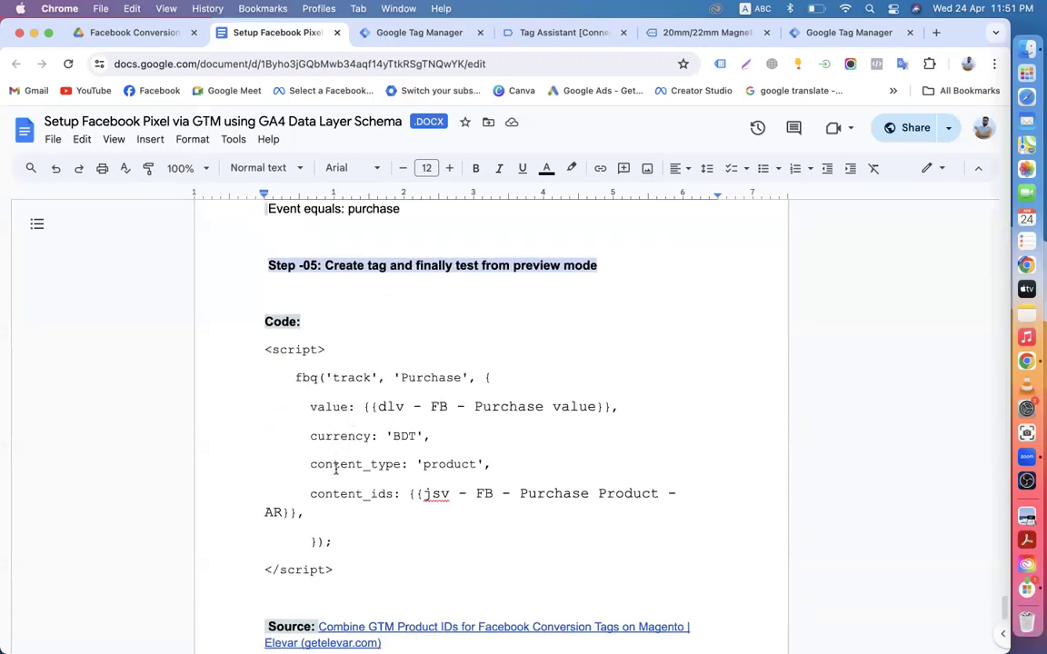
{"action": "scroll", "coordinate": [336, 468], "scroll_direction": "down", "scroll_amount": 2}
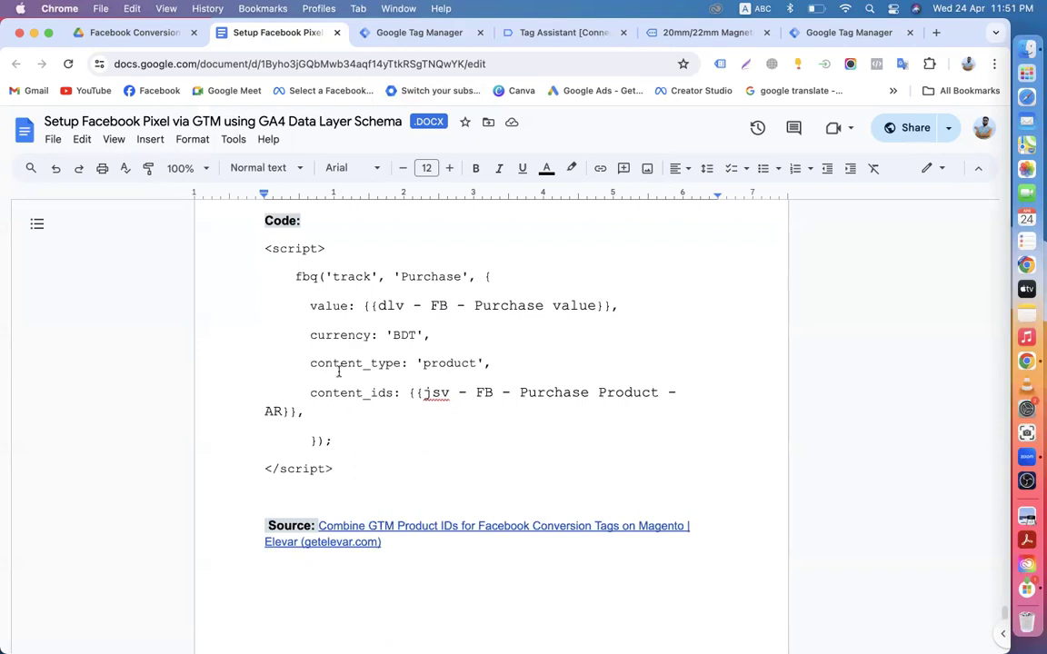
{"action": "scroll", "coordinate": [332, 331], "scroll_direction": "up", "scroll_amount": 2}
{"action": "scroll", "coordinate": [370, 350], "scroll_direction": "down", "scroll_amount": 4}
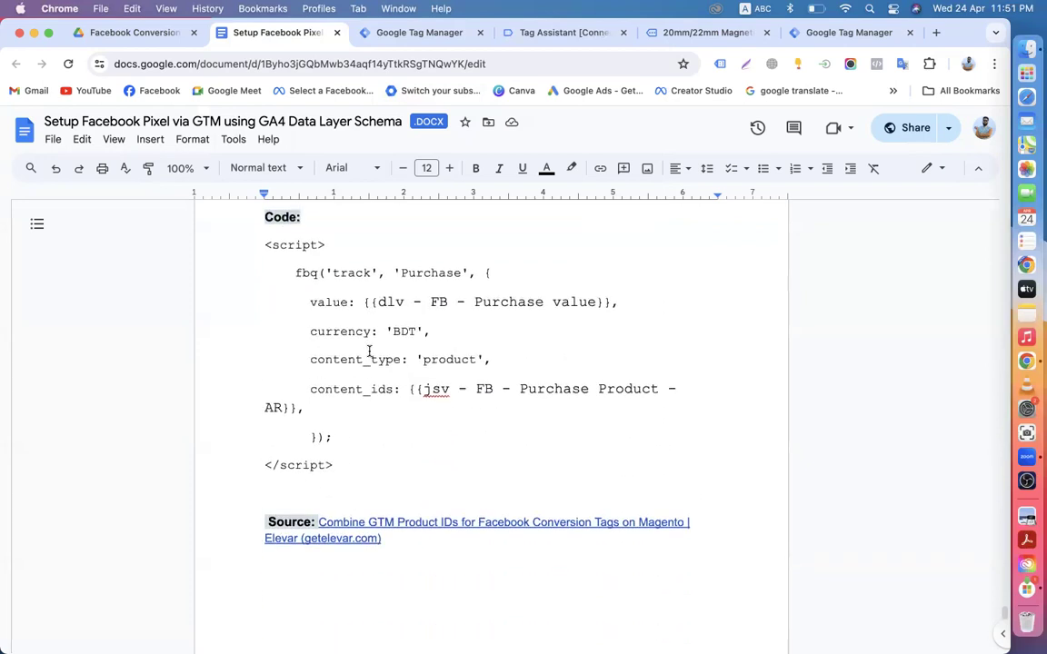
{"action": "left_click", "coordinate": [143, 31]}
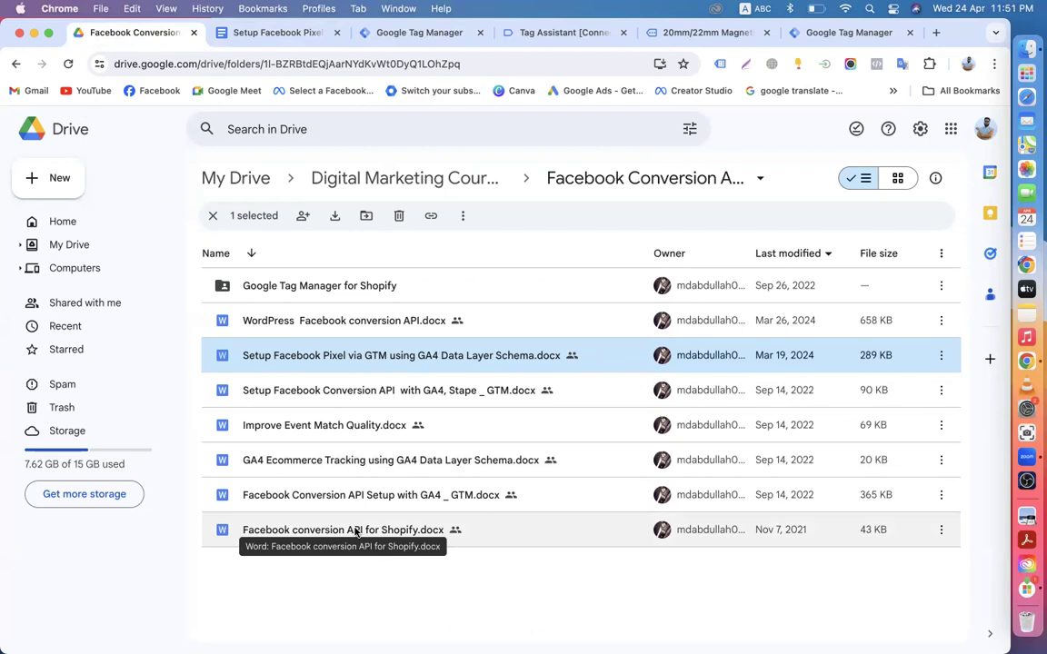
Step: Open 'Facebook Conversion API Setup with GA4 _ GTM.docx' from the Drive folder
{"action": "left_click", "coordinate": [343, 495]}
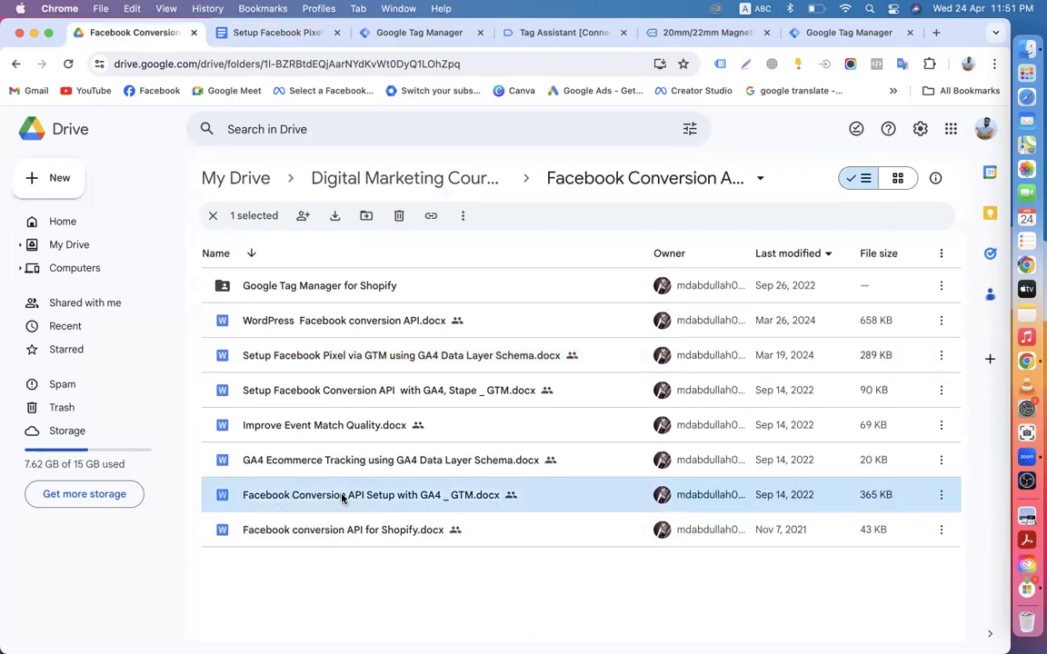
{"action": "double_click", "coordinate": [343, 495]}
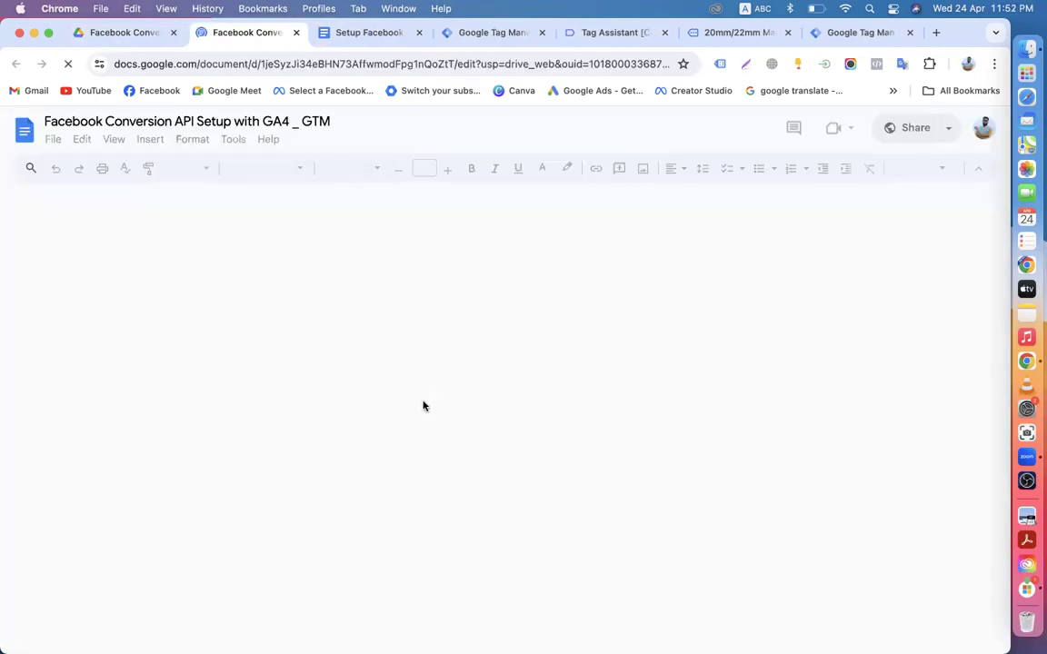
Step: Copy the x-fb-cd-content_type parameter name from the Web Container ViewContent section
{"action": "scroll", "coordinate": [423, 405], "scroll_direction": "down", "scroll_amount": 20}
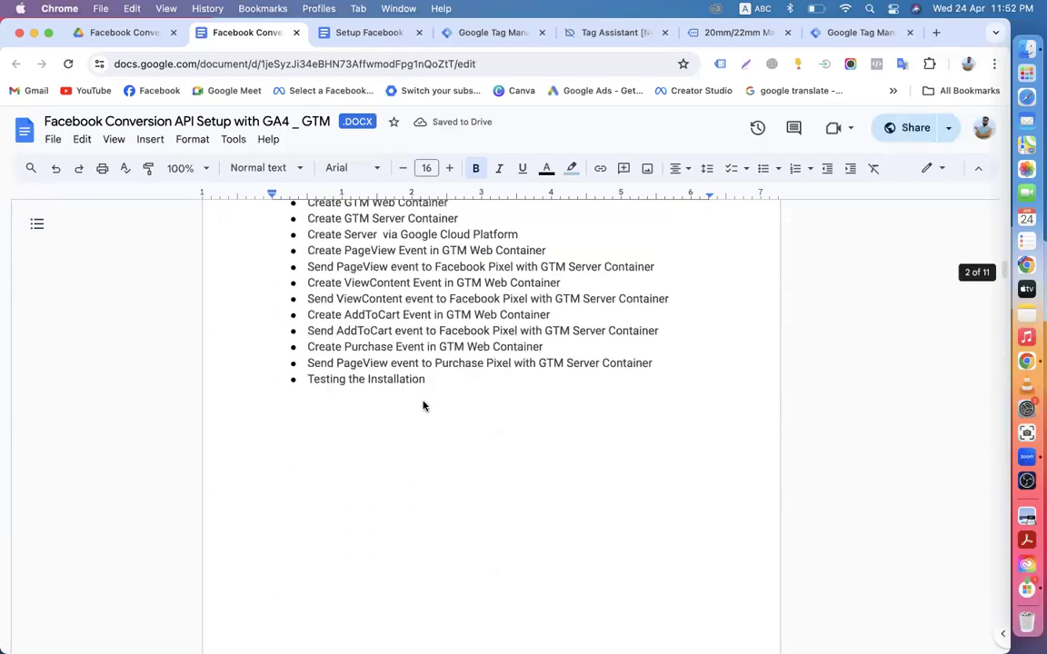
{"action": "scroll", "coordinate": [422, 405], "scroll_direction": "down", "scroll_amount": 10}
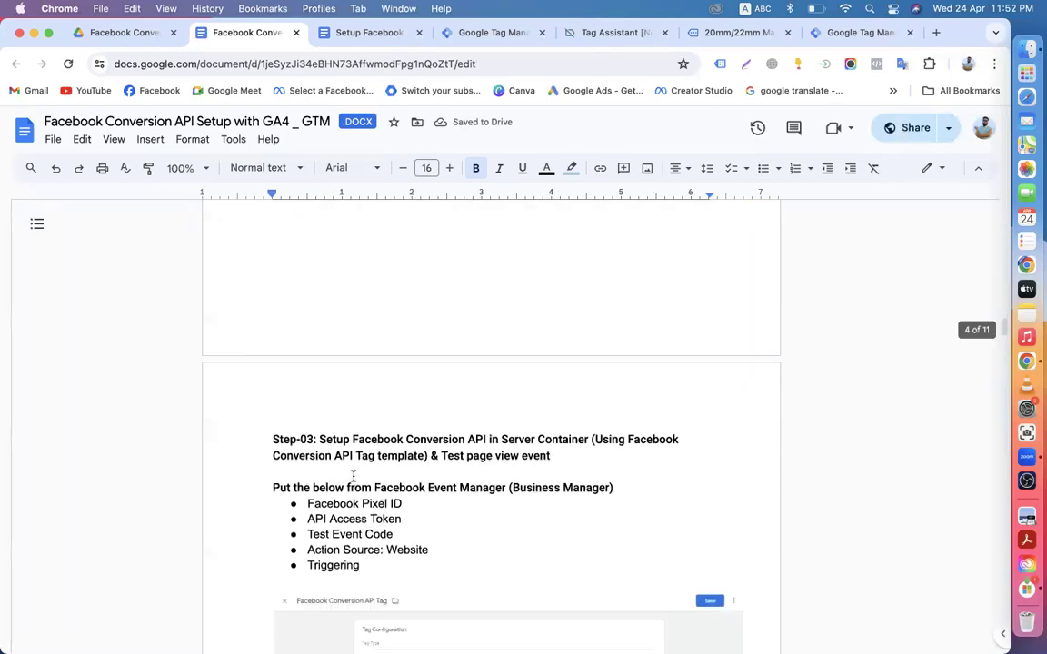
{"action": "scroll", "coordinate": [361, 488], "scroll_direction": "down", "scroll_amount": 12}
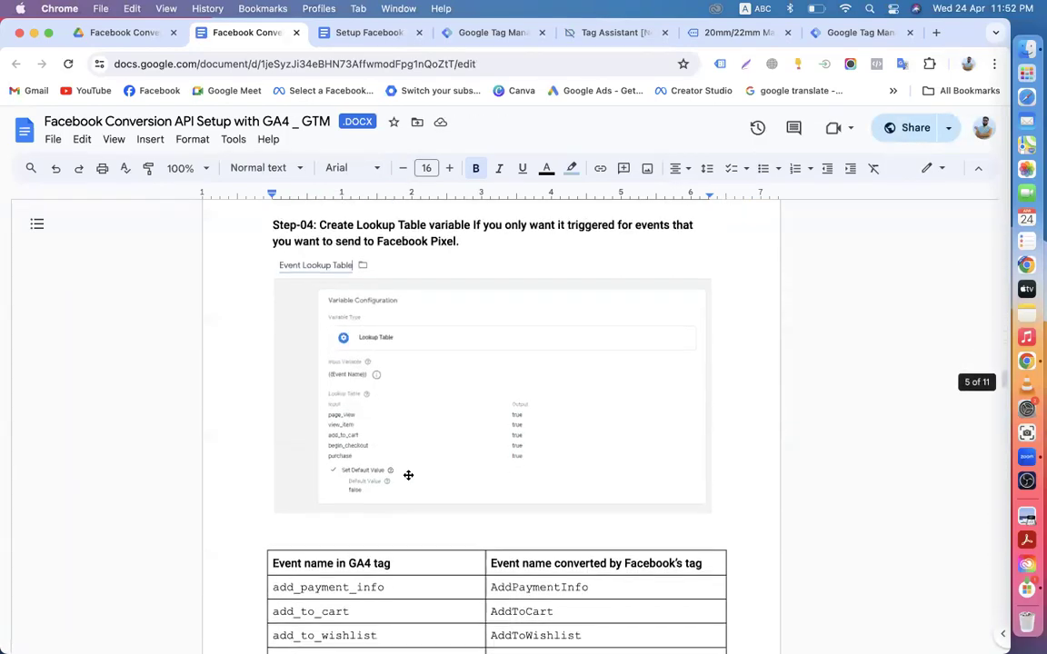
{"action": "scroll", "coordinate": [386, 476], "scroll_direction": "down", "scroll_amount": 5}
{"action": "scroll", "coordinate": [385, 474], "scroll_direction": "down", "scroll_amount": 8}
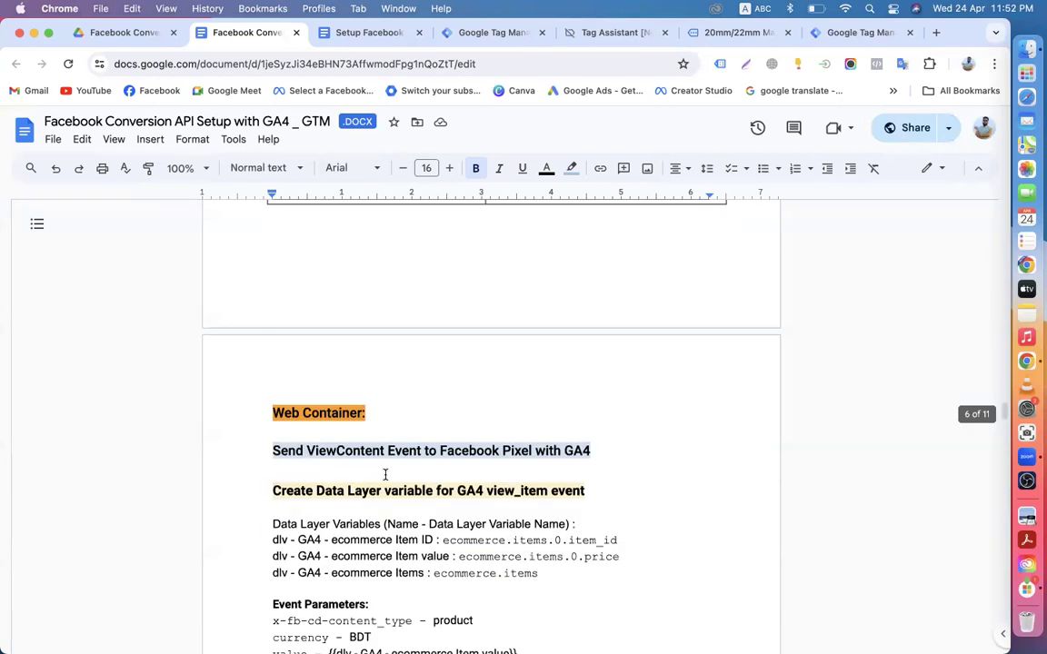
{"action": "scroll", "coordinate": [373, 468], "scroll_direction": "down", "scroll_amount": 3}
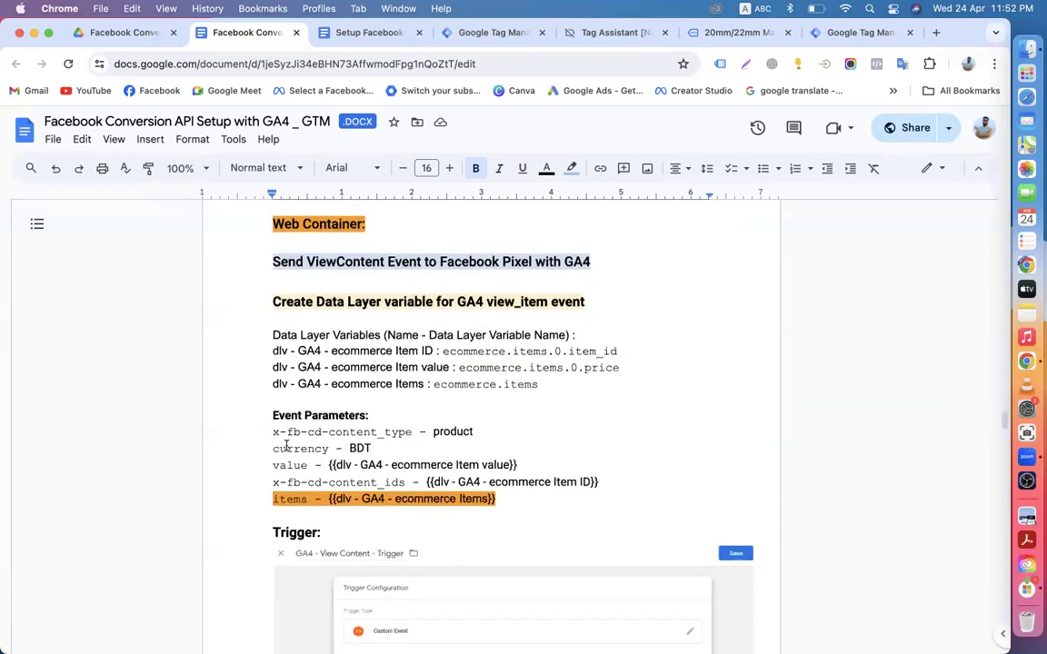
{"action": "left_click_drag", "start_coordinate": [271, 433], "coordinate": [412, 431]}
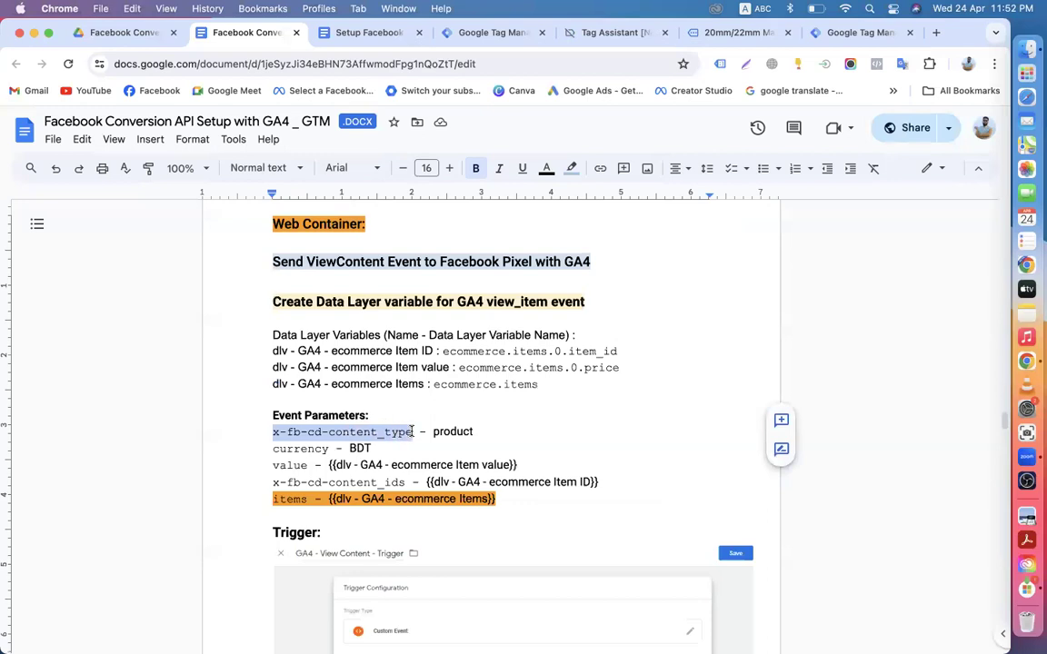
{"action": "right_click", "coordinate": [395, 433]}
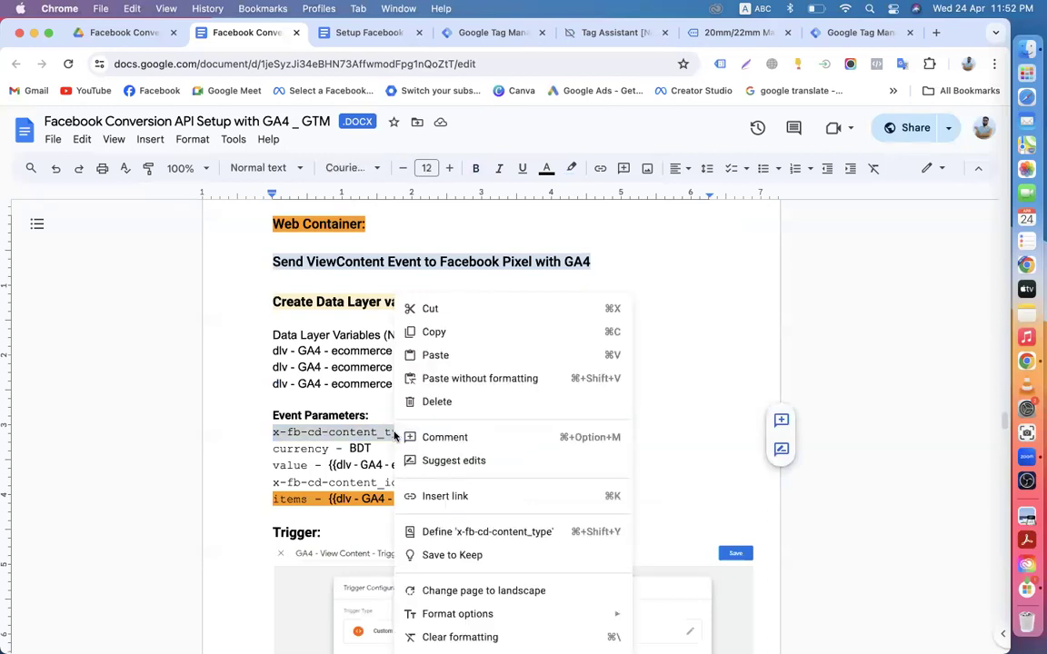
{"action": "left_click", "coordinate": [434, 334]}
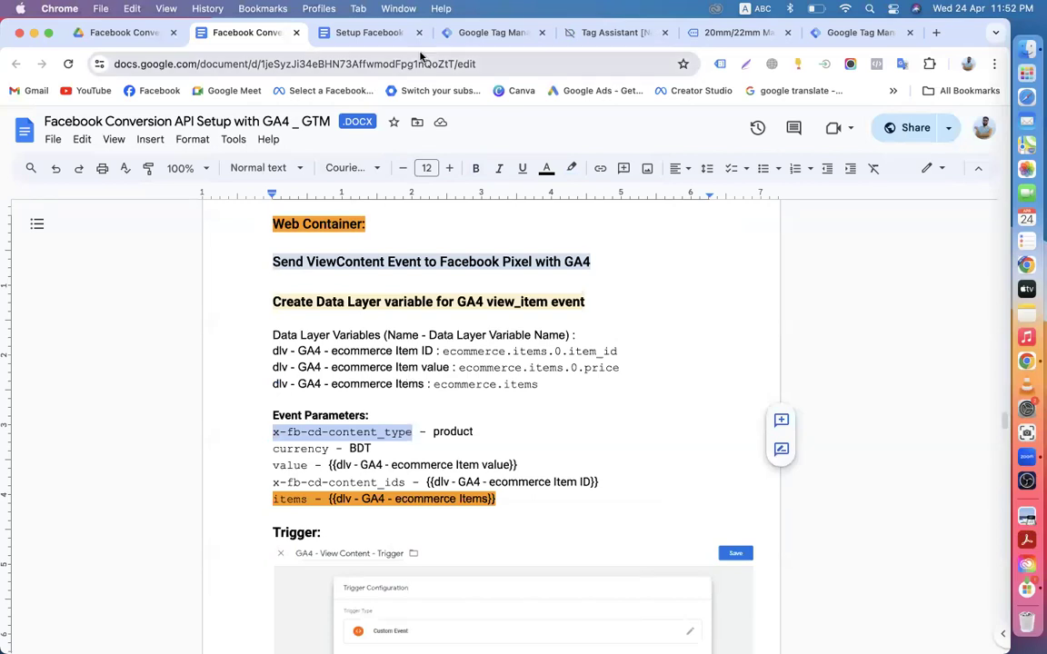
{"action": "left_click", "coordinate": [492, 32]}
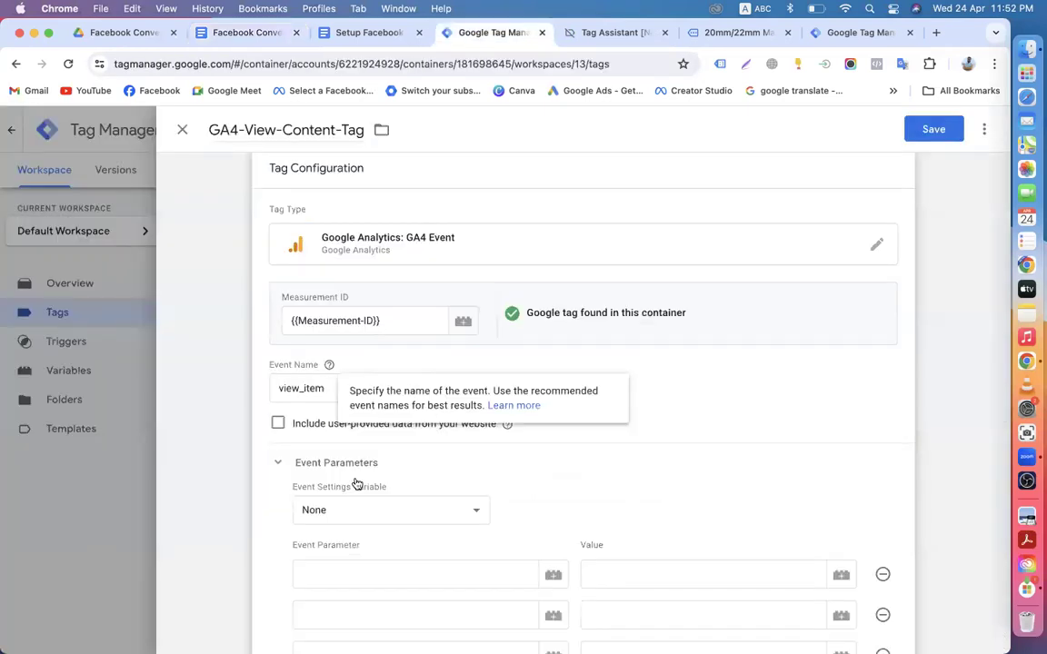
Step: Add event parameter x-fb-cd-content_type with value product, pasted from the notes
{"action": "scroll", "coordinate": [427, 436], "scroll_direction": "down", "scroll_amount": 3}
{"action": "left_click", "coordinate": [356, 389]}
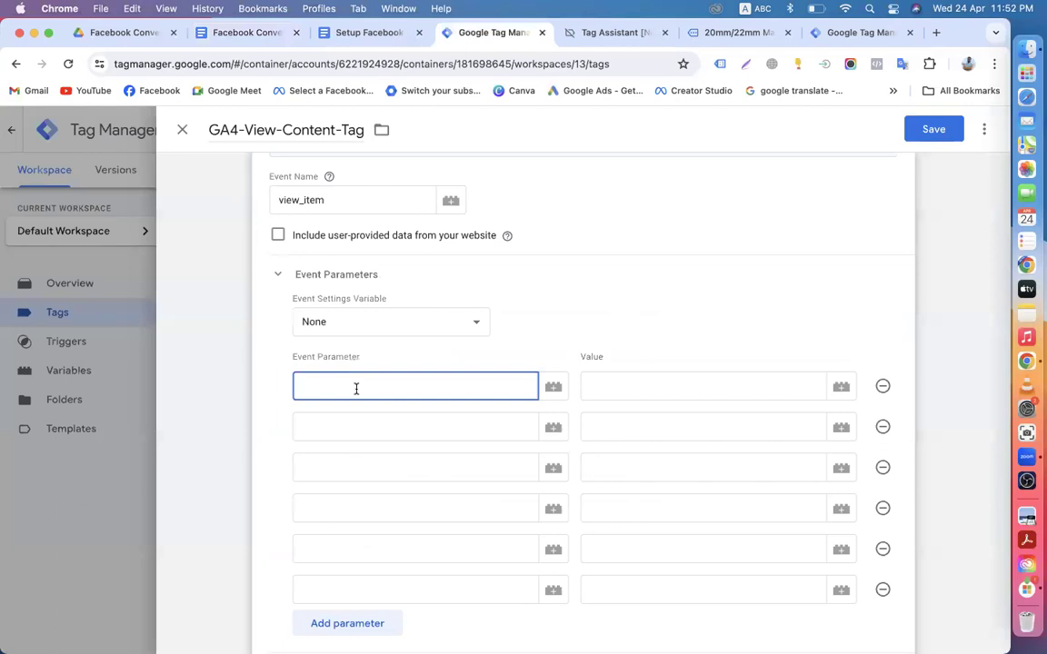
{"action": "key", "text": "super+v"}
{"action": "left_click", "coordinate": [247, 32]}
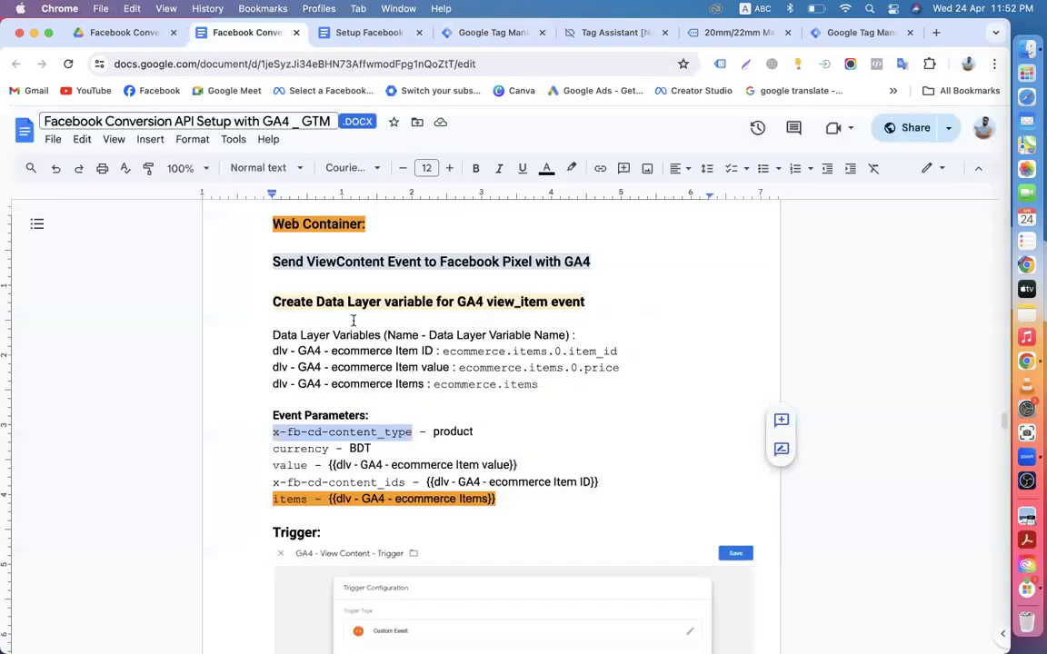
{"action": "left_click_drag", "start_coordinate": [435, 431], "coordinate": [477, 431]}
{"action": "key", "text": "super+c"}
{"action": "left_click", "coordinate": [488, 32]}
{"action": "left_click", "coordinate": [611, 382]}
{"action": "key", "text": "super+v"}
Step: Add parameter x-fb-cd-content_ids with the {{Product IDs}} variable as its value
{"action": "left_click", "coordinate": [347, 419]}
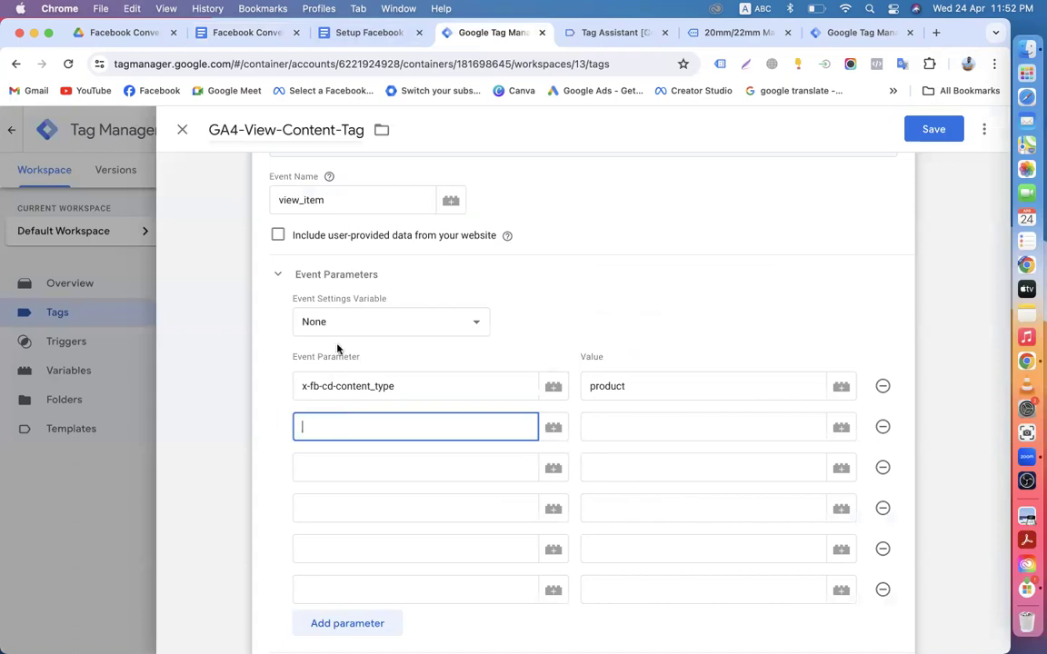
{"action": "left_click", "coordinate": [240, 34]}
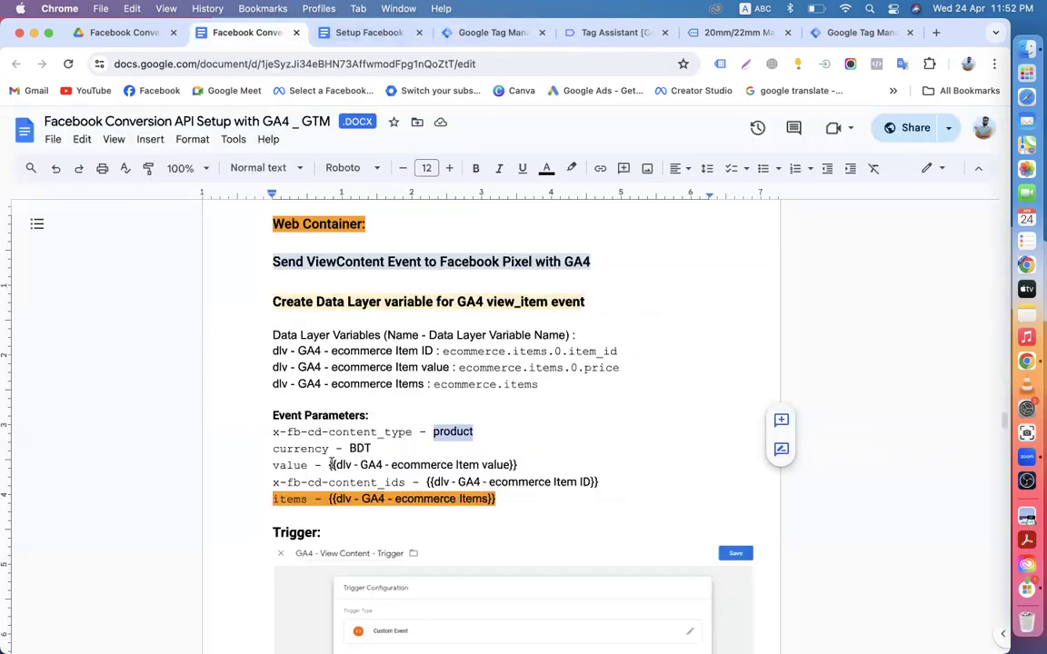
{"action": "left_click_drag", "start_coordinate": [272, 465], "coordinate": [406, 482]}
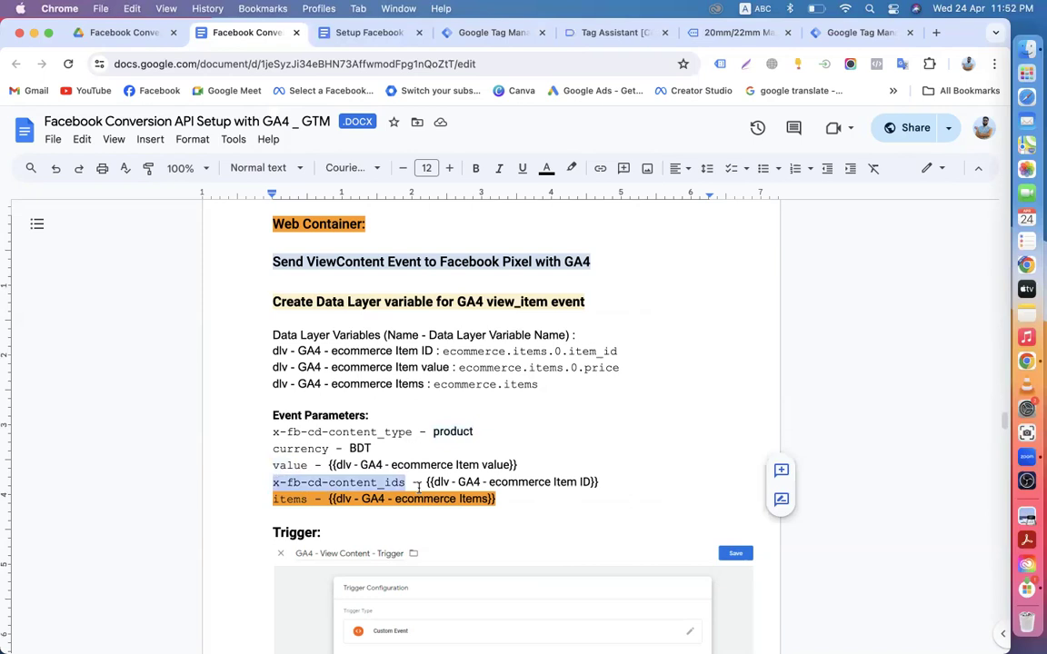
{"action": "left_click", "coordinate": [493, 35]}
{"action": "key", "text": "super+v"}
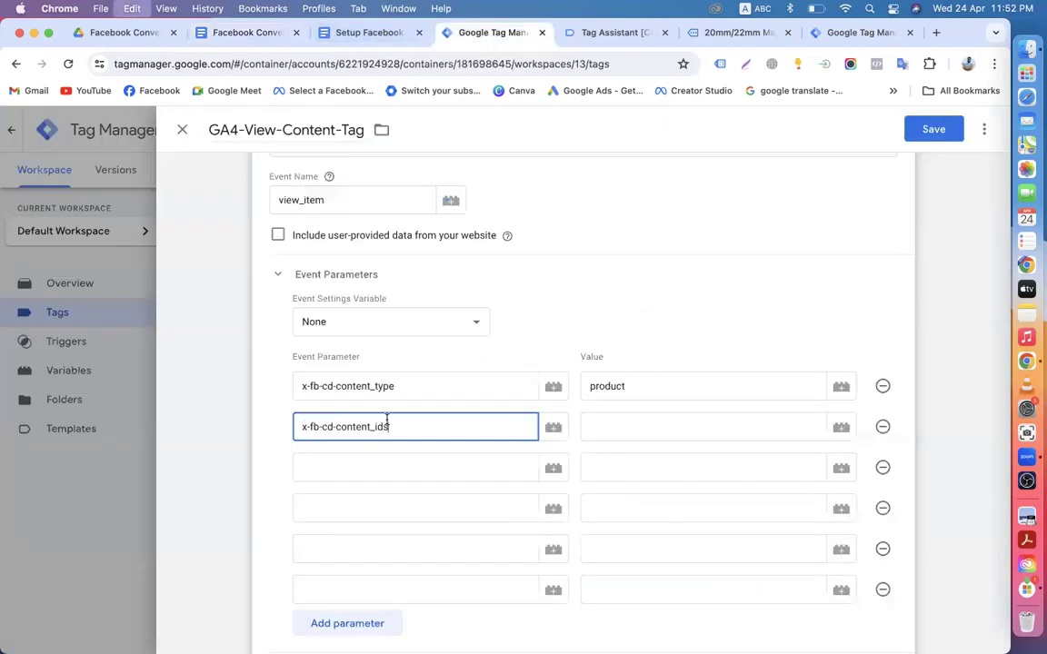
{"action": "left_click", "coordinate": [627, 424]}
{"action": "type", "text": "{"}
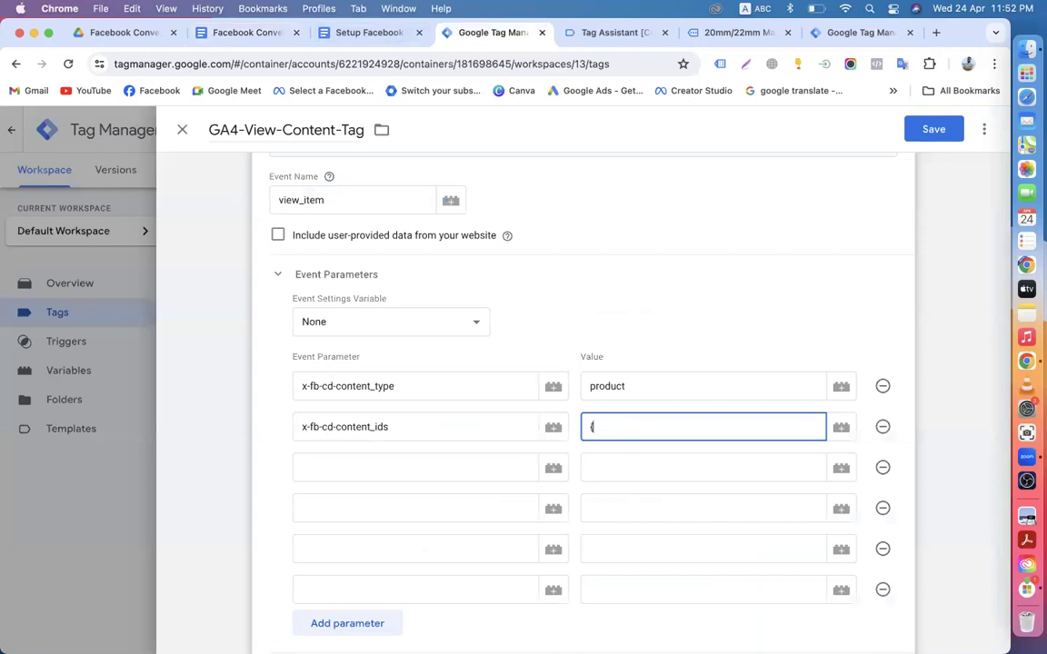
{"action": "type", "text": "{Pro"}
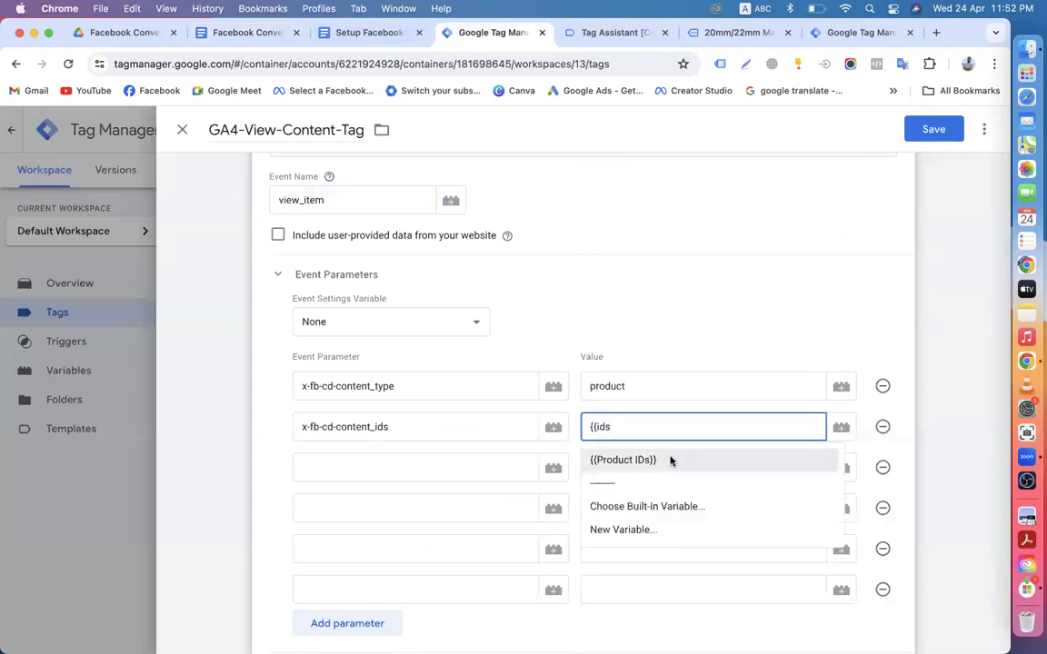
{"action": "left_click", "coordinate": [661, 461]}
Step: Add a third parameter named items and start typing a variable for its value
{"action": "left_click", "coordinate": [342, 473]}
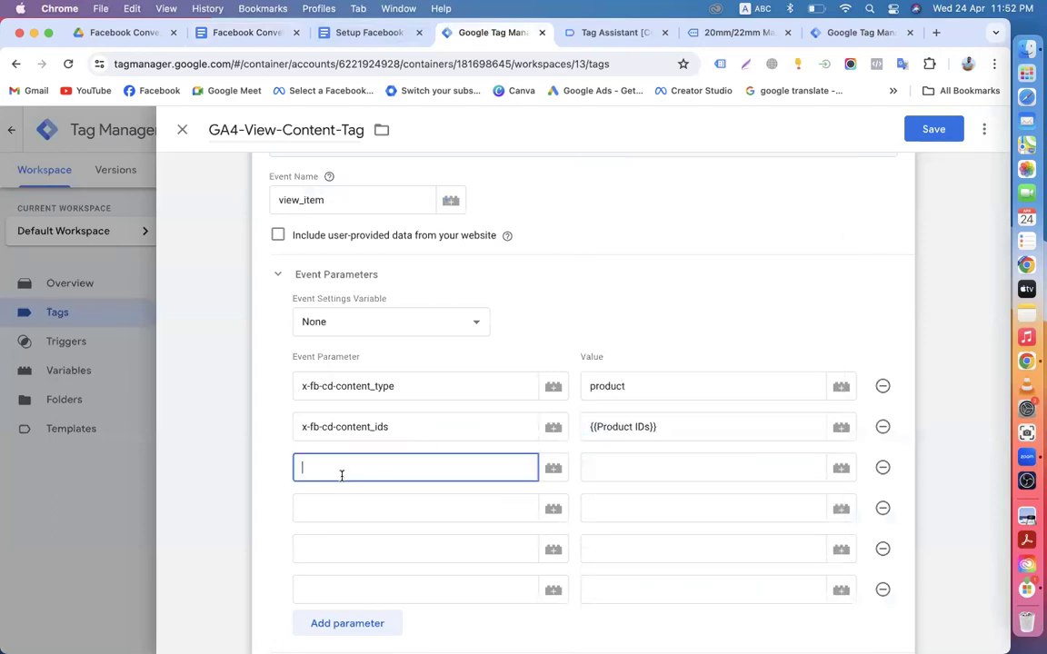
{"action": "left_click", "coordinate": [248, 33]}
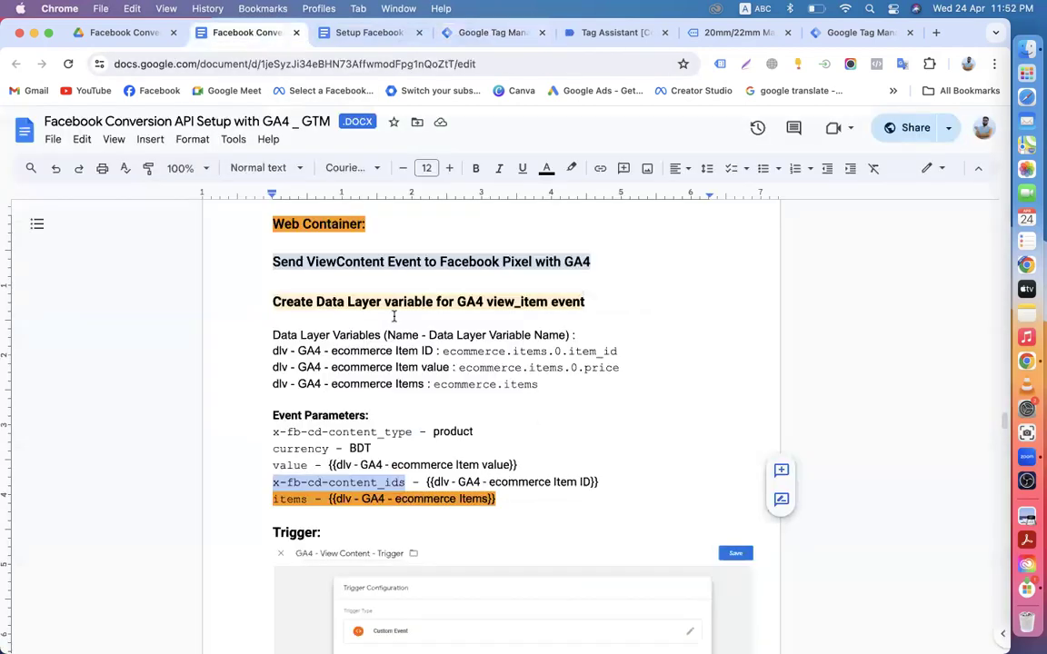
{"action": "double_click", "coordinate": [275, 500]}
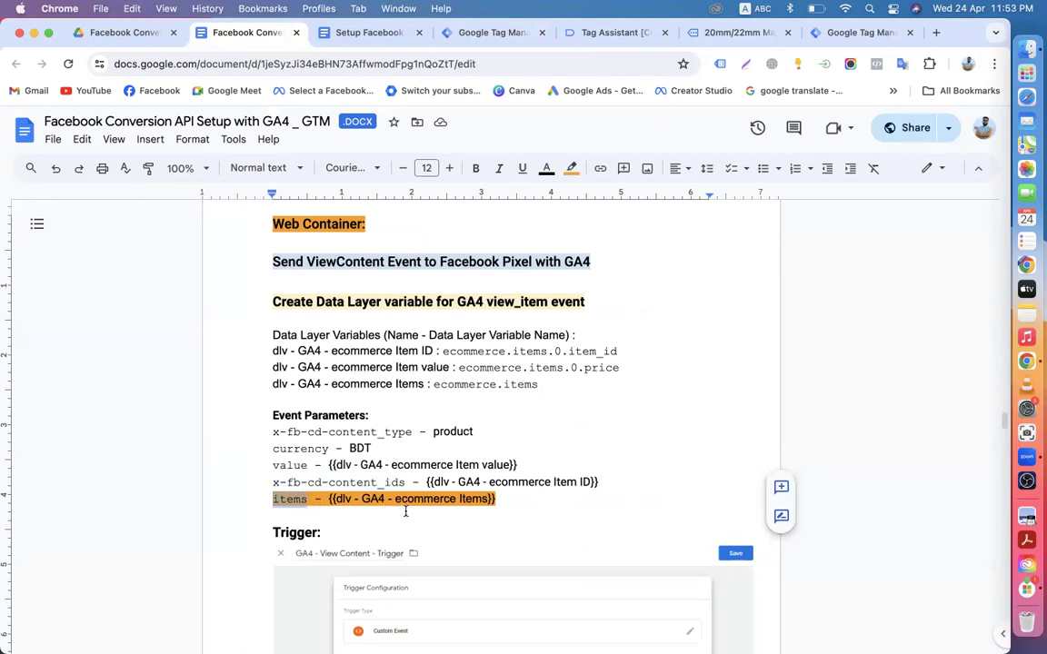
{"action": "left_click", "coordinate": [490, 33]}
{"action": "key", "text": "super+v"}
{"action": "left_click", "coordinate": [646, 469]}
{"action": "type", "text": "{"}
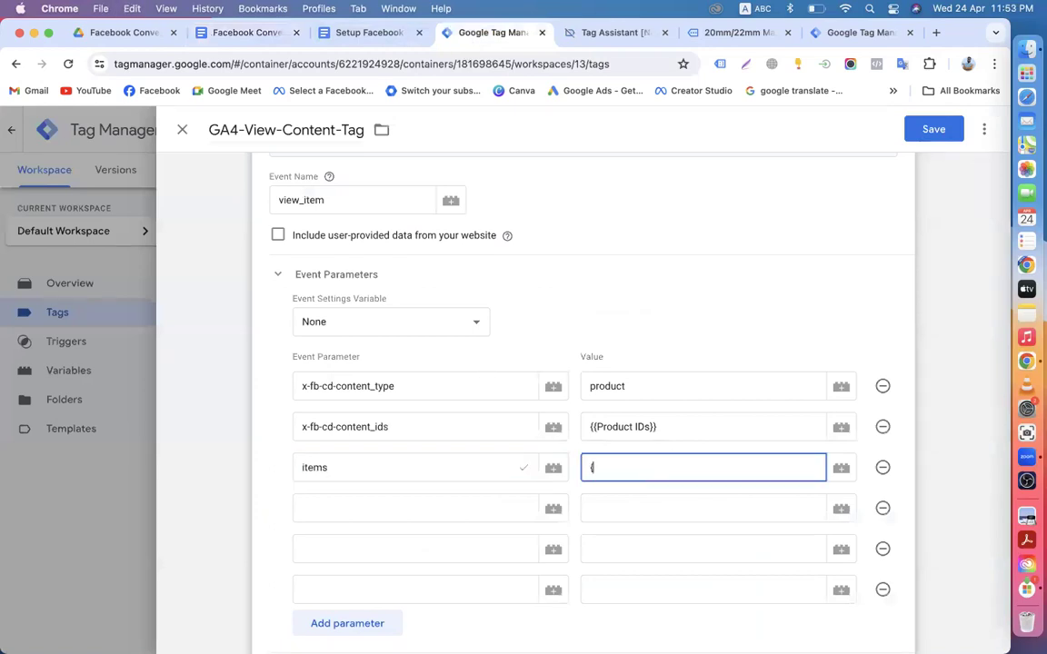
{"action": "type", "text": "{Ite"}
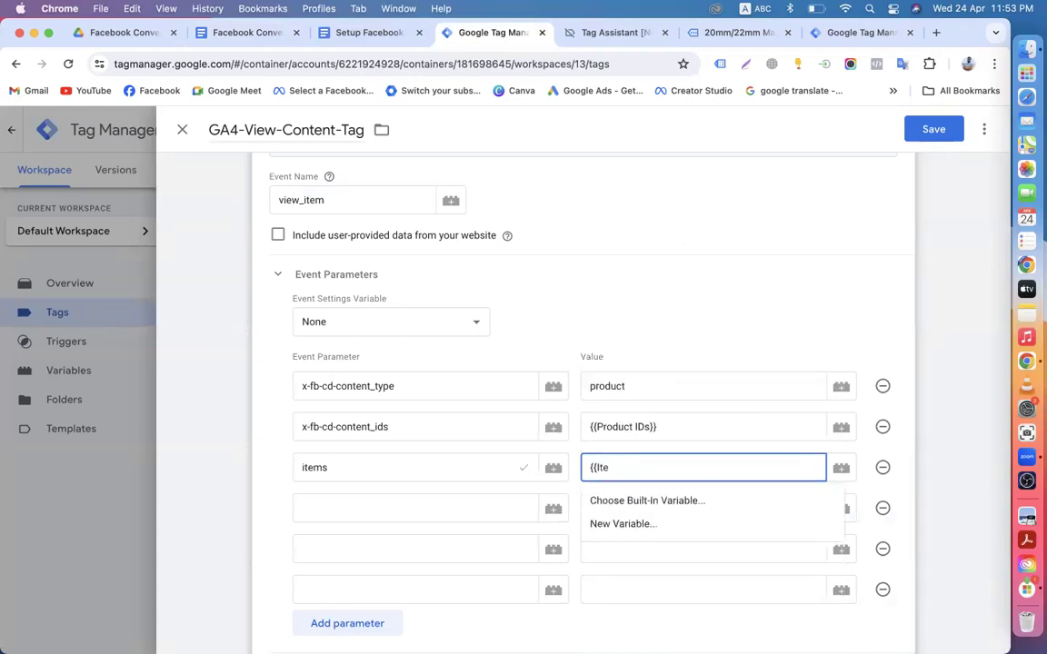
{"action": "key", "text": "BackSpace"}
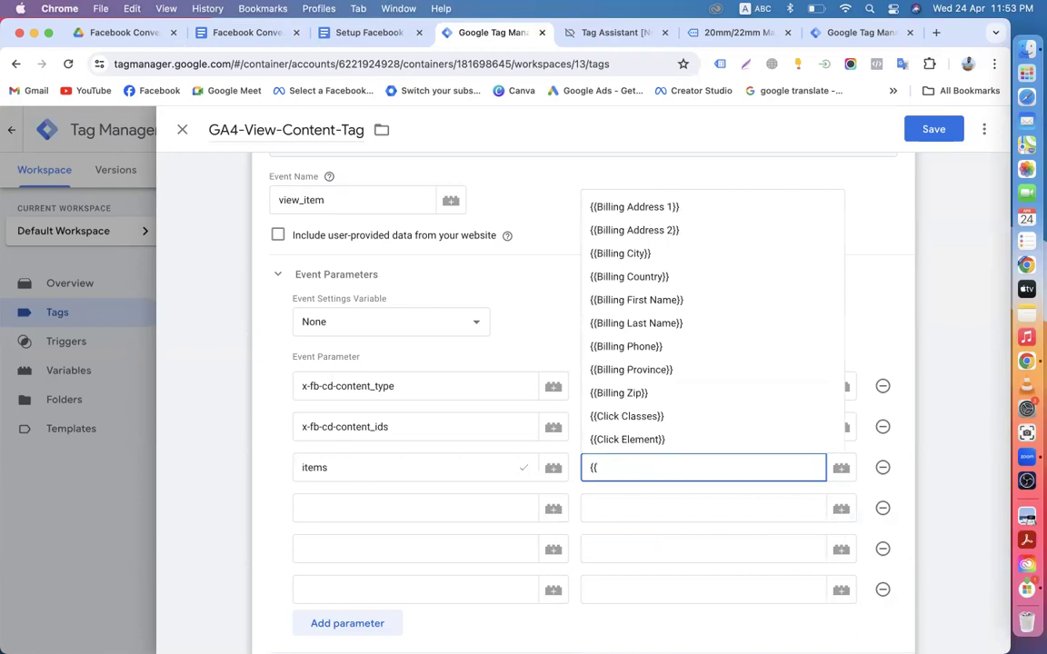
{"action": "left_click", "coordinate": [870, 226]}
Step: Insert the Customer ID and Product Names variables into the items value from the variable list
{"action": "left_click", "coordinate": [601, 469]}
{"action": "left_click", "coordinate": [840, 467]}
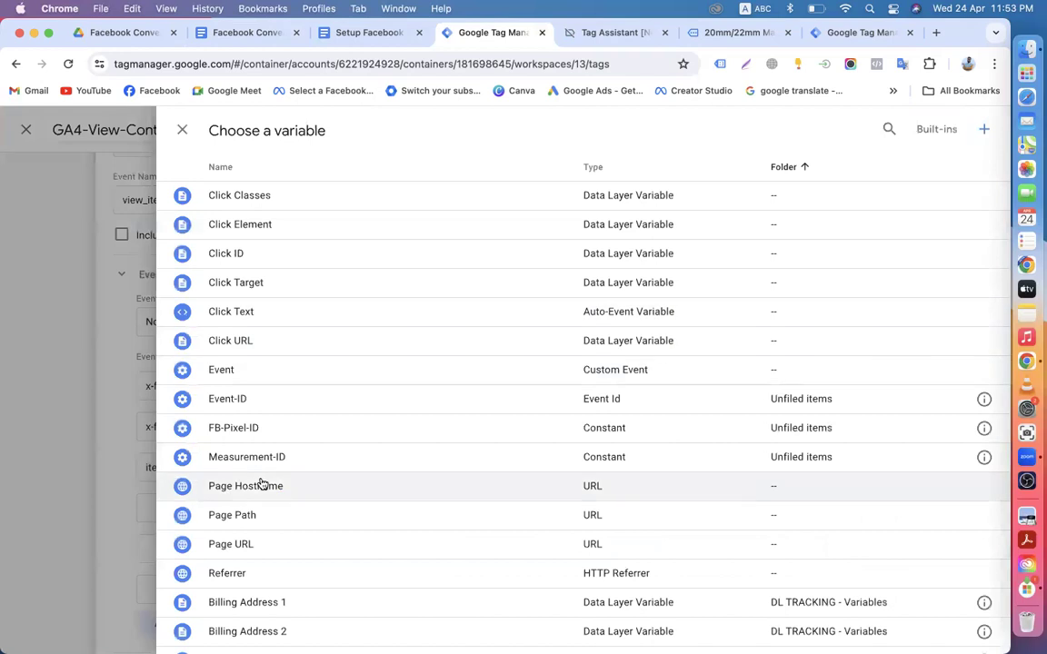
{"action": "scroll", "coordinate": [261, 484], "scroll_direction": "down", "scroll_amount": 5}
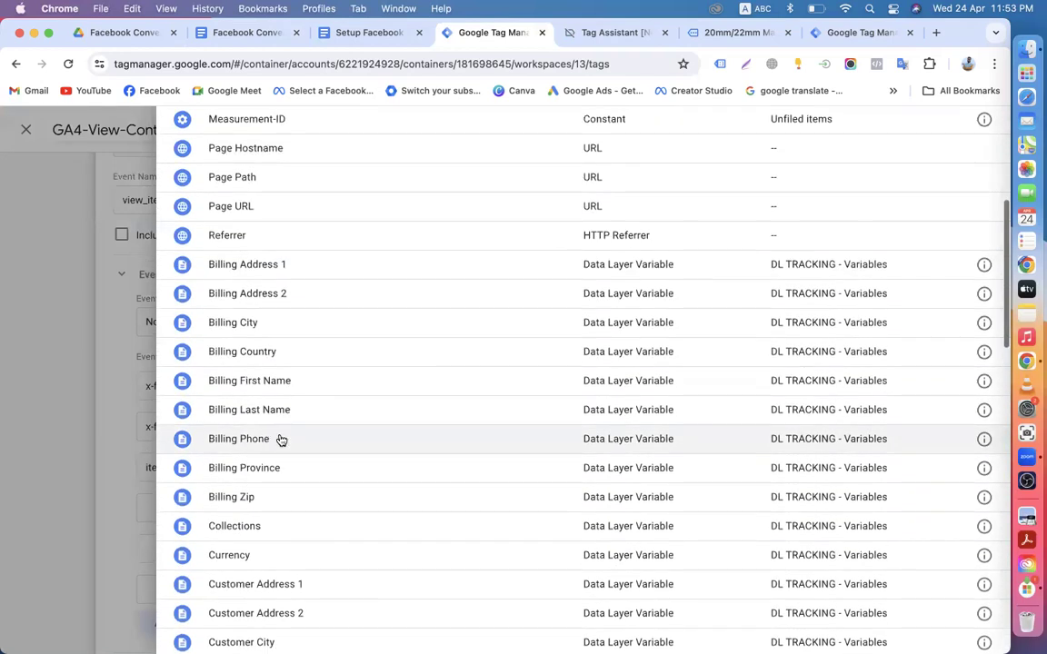
{"action": "scroll", "coordinate": [277, 459], "scroll_direction": "down", "scroll_amount": 5}
{"action": "scroll", "coordinate": [285, 484], "scroll_direction": "down", "scroll_amount": 2}
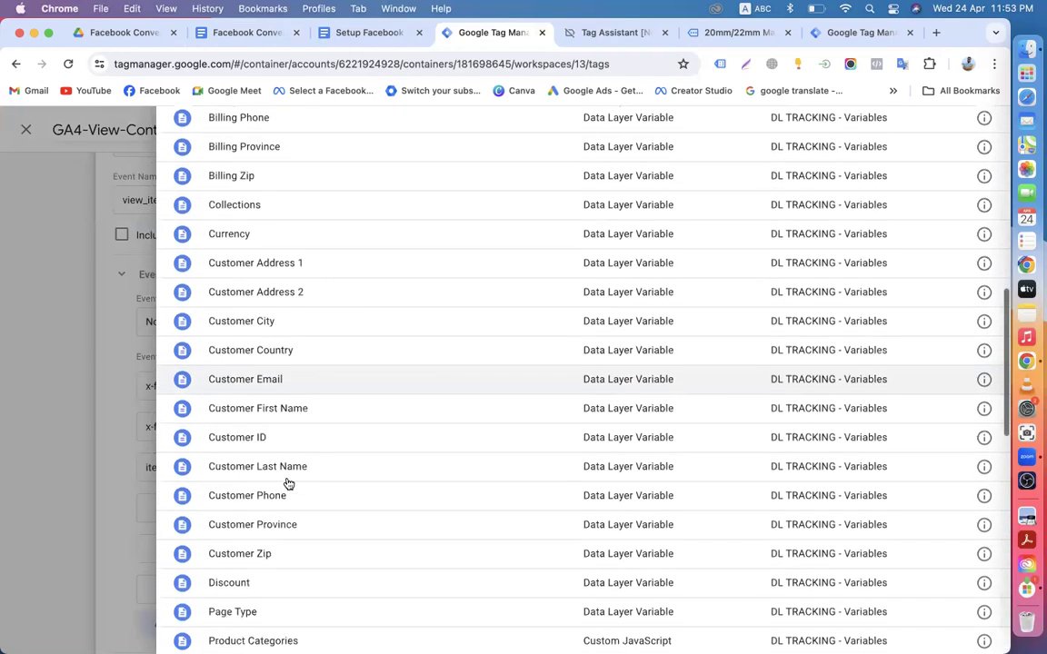
{"action": "left_click", "coordinate": [253, 444]}
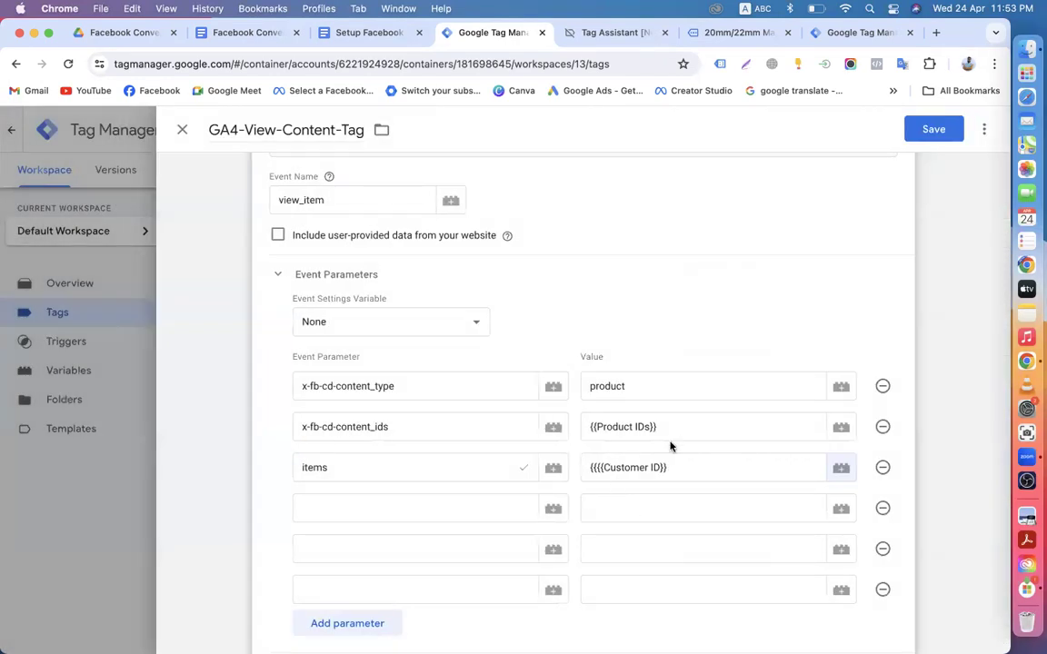
{"action": "left_click", "coordinate": [841, 468]}
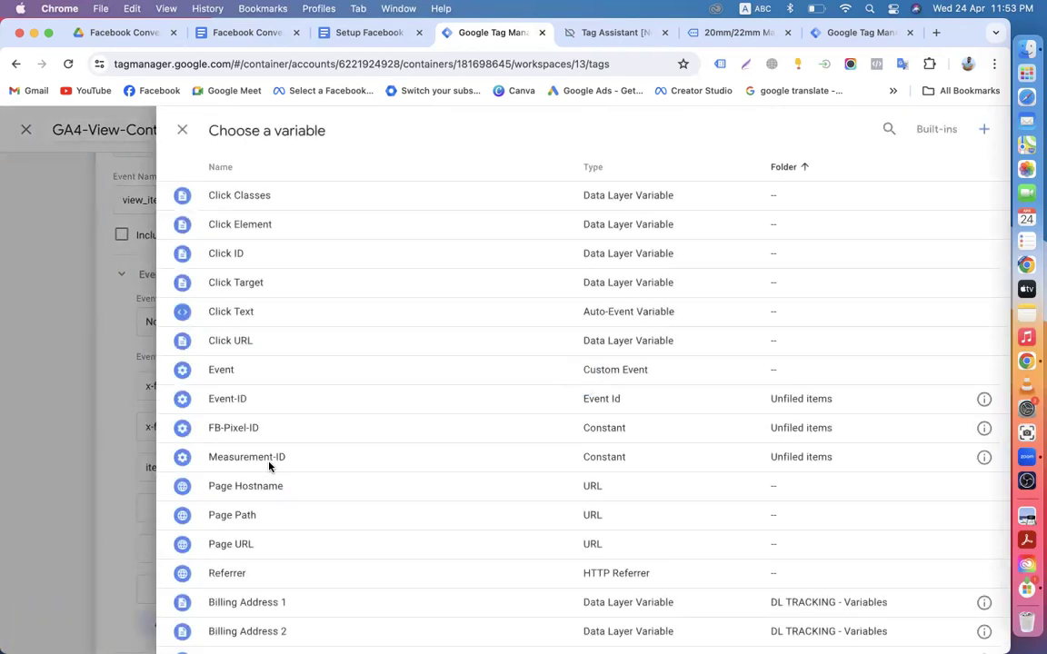
{"action": "scroll", "coordinate": [273, 465], "scroll_direction": "down", "scroll_amount": 5}
{"action": "scroll", "coordinate": [283, 464], "scroll_direction": "down", "scroll_amount": 10}
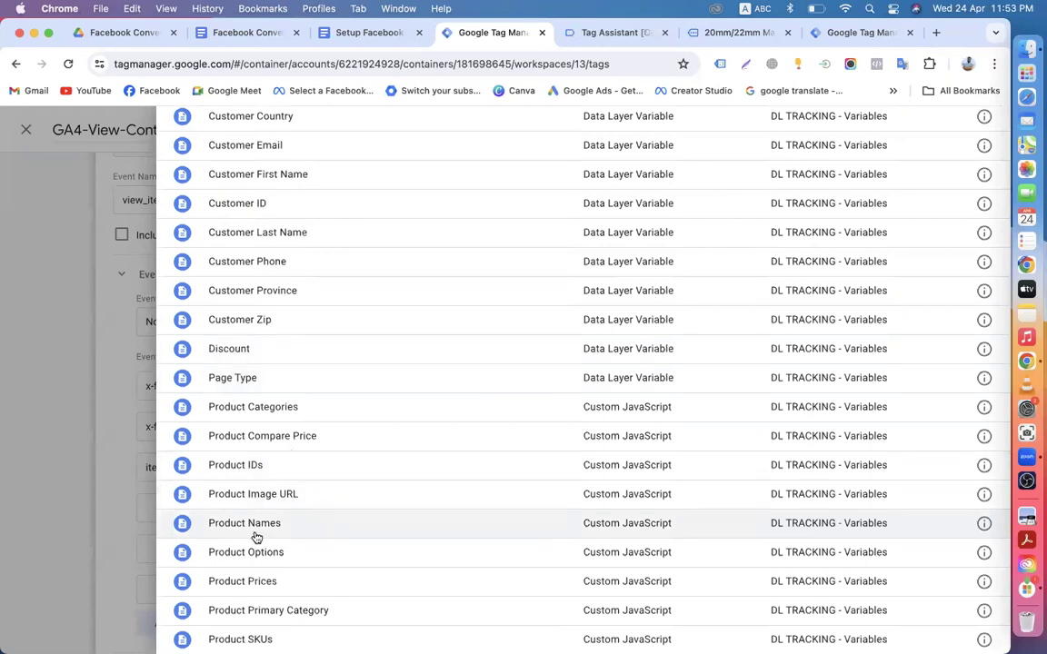
{"action": "left_click", "coordinate": [239, 533]}
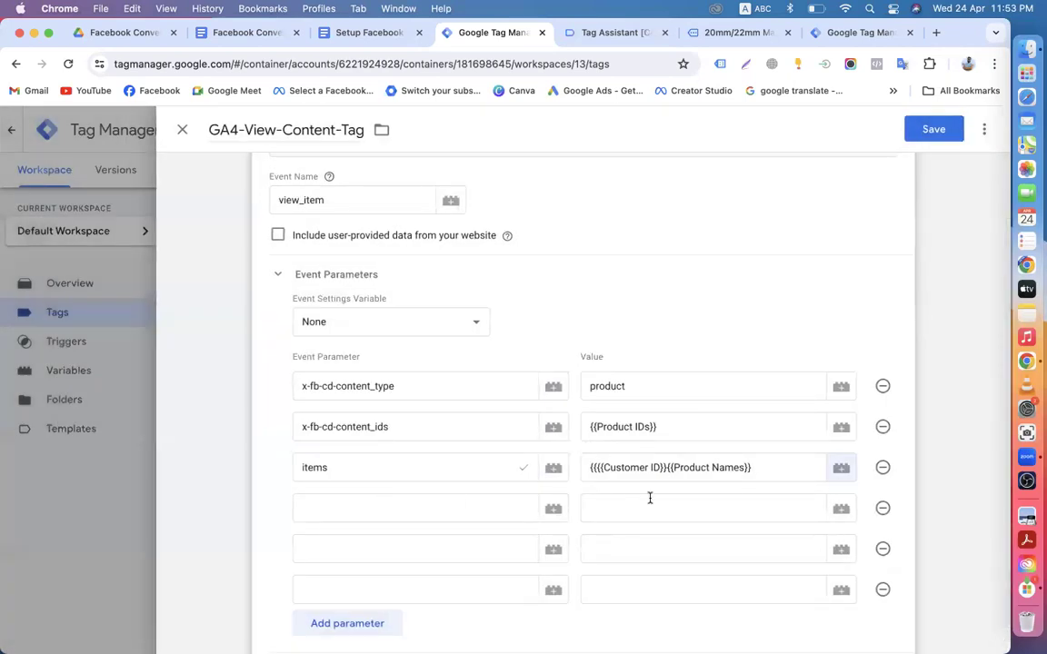
Step: Clear the wrong entries and set the items value to {{Product Names}}
{"action": "left_click", "coordinate": [765, 471]}
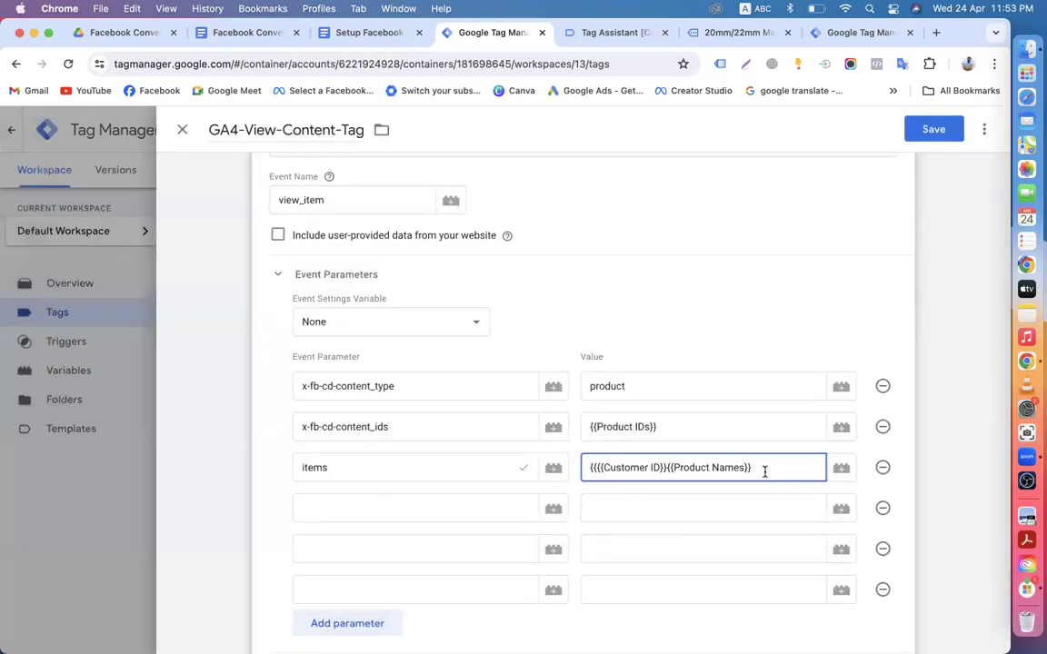
{"action": "key", "text": "BackSpace"}
{"action": "key", "text": "BackSpace"}
{"action": "key", "text": "BackSpace"}
{"action": "key", "text": "BackSpace"}
{"action": "key", "text": "BackSpace"}
{"action": "key", "text": "BackSpace"}
{"action": "key", "text": "BackSpace"}
{"action": "key", "text": "BackSpace"}
{"action": "key", "text": "BackSpace"}
{"action": "key", "text": "BackSpace"}
{"action": "key", "text": "BackSpace"}
{"action": "key", "text": "BackSpace"}
{"action": "key", "text": "BackSpace"}
{"action": "key", "text": "BackSpace"}
{"action": "key", "text": "BackSpace"}
{"action": "key", "text": "BackSpace"}
{"action": "key", "text": "BackSpace"}
{"action": "key", "text": "BackSpace"}
{"action": "key", "text": "BackSpace"}
{"action": "key", "text": "BackSpace"}
{"action": "key", "text": "BackSpace"}
{"action": "key", "text": "BackSpace"}
{"action": "key", "text": "BackSpace"}
{"action": "key", "text": "BackSpace"}
{"action": "key", "text": "BackSpace"}
{"action": "key", "text": "BackSpace"}
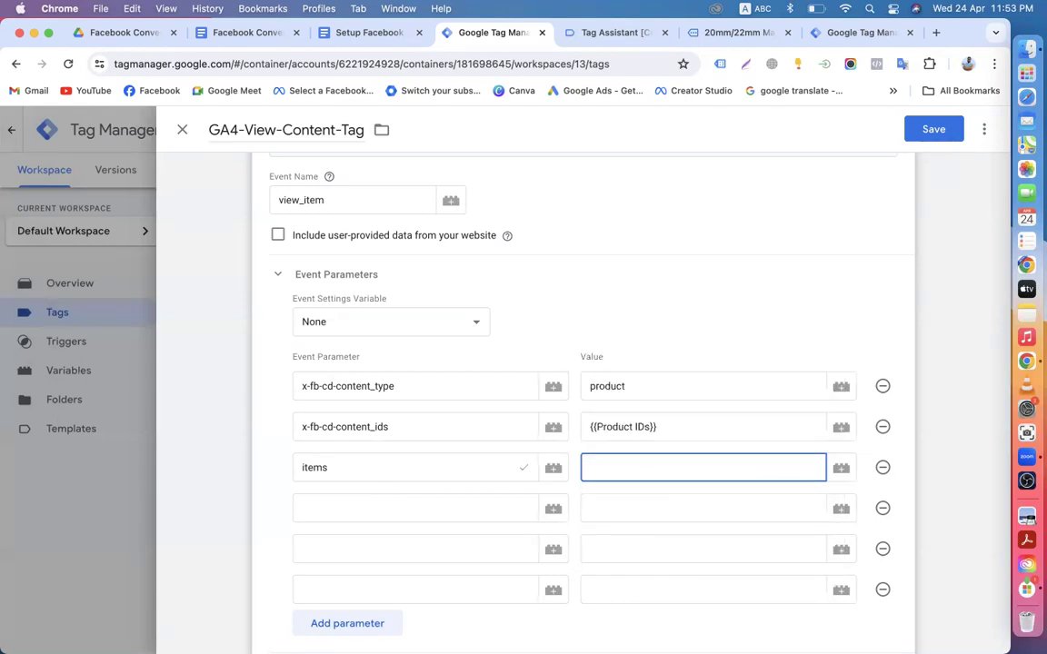
{"action": "type", "text": "{{"}
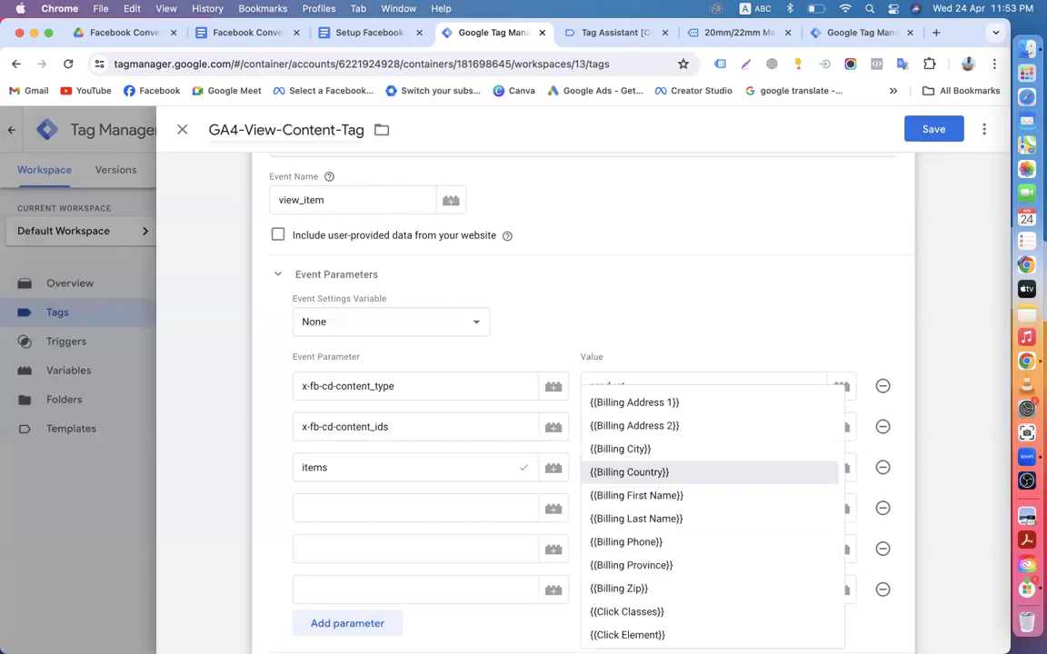
{"action": "type", "text": "nam"}
{"action": "key", "text": "BackSpace"}
{"action": "key", "text": "BackSpace"}
{"action": "key", "text": "BackSpace"}
{"action": "type", "text": "p"}
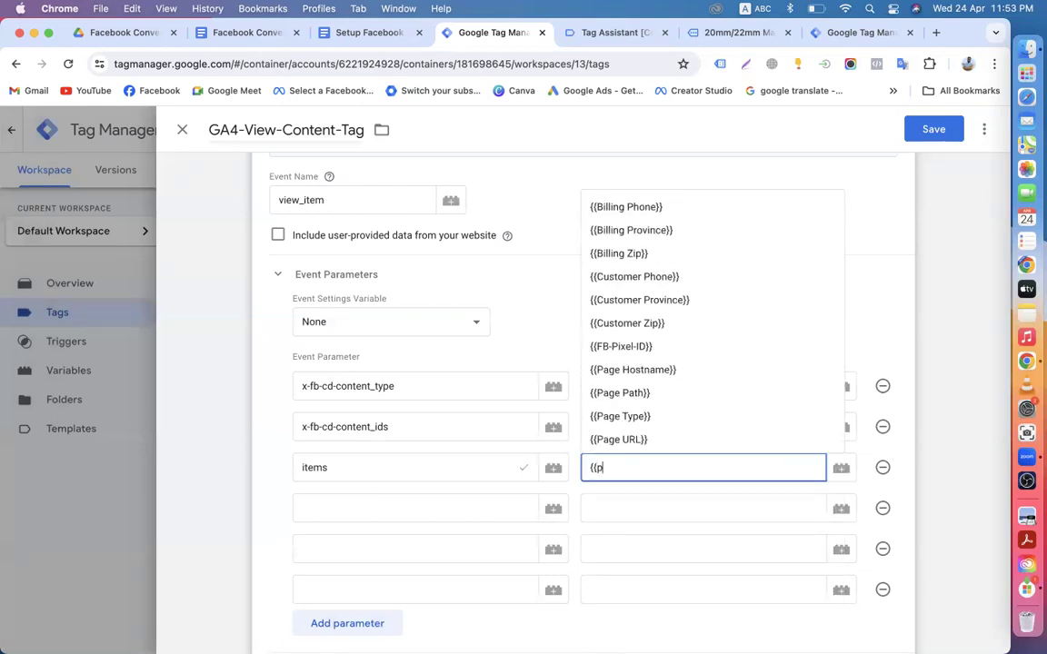
{"action": "type", "text": "roduct "}
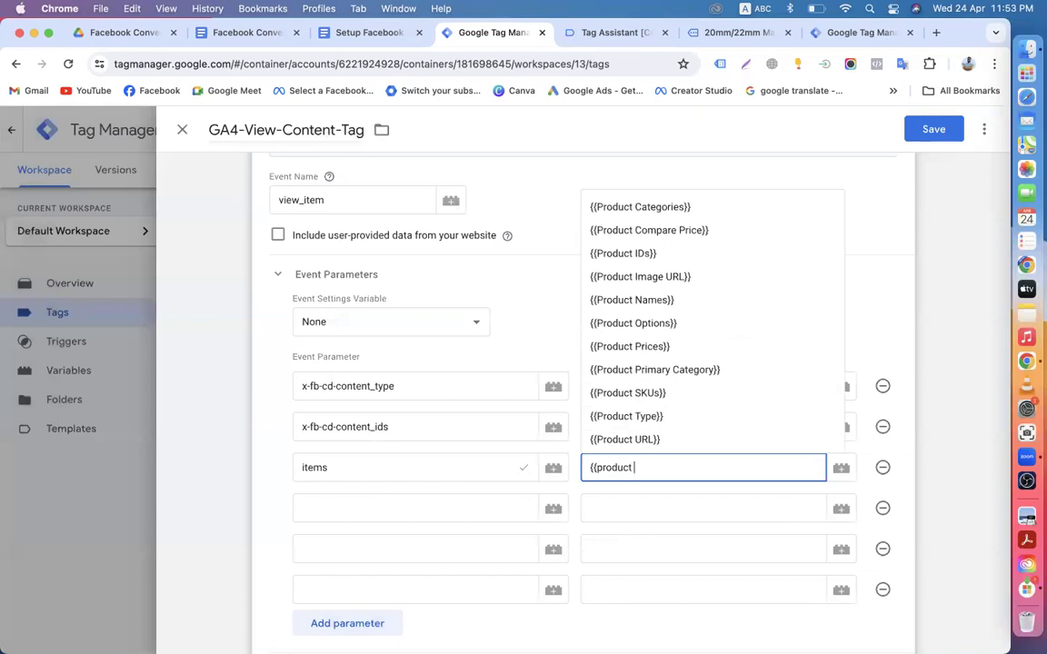
{"action": "type", "text": "na"}
{"action": "left_click", "coordinate": [698, 501]}
{"action": "left_click", "coordinate": [344, 506]}
Step: Select the parameter name value in the setup notes and return to the tag editor
{"action": "left_click", "coordinate": [234, 33]}
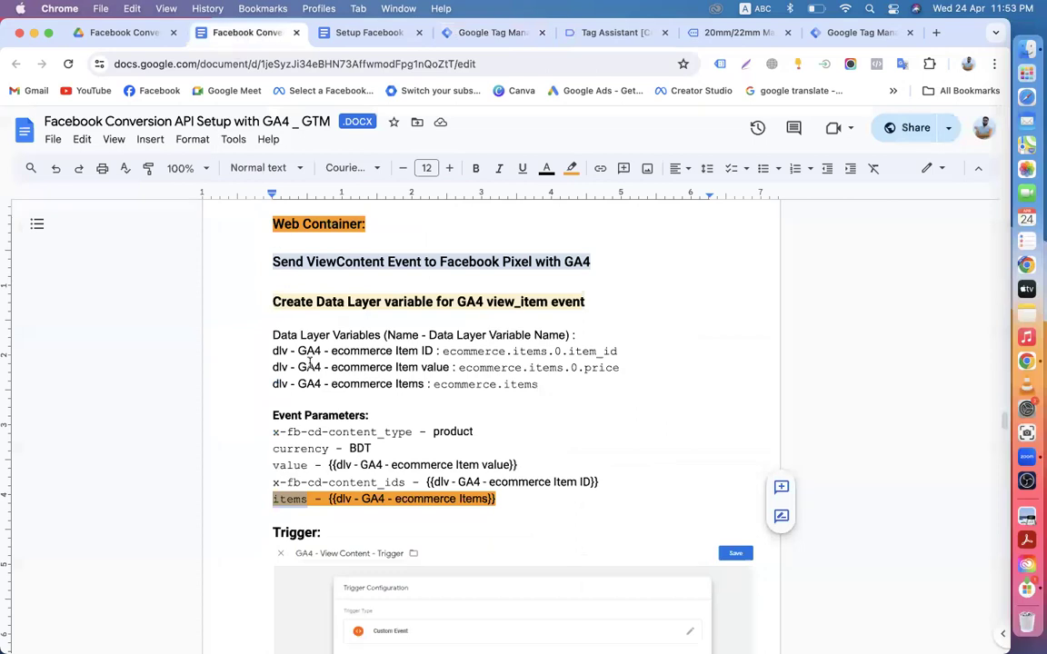
{"action": "left_click_drag", "start_coordinate": [270, 466], "coordinate": [312, 465]}
{"action": "key", "text": "cmd+c"}
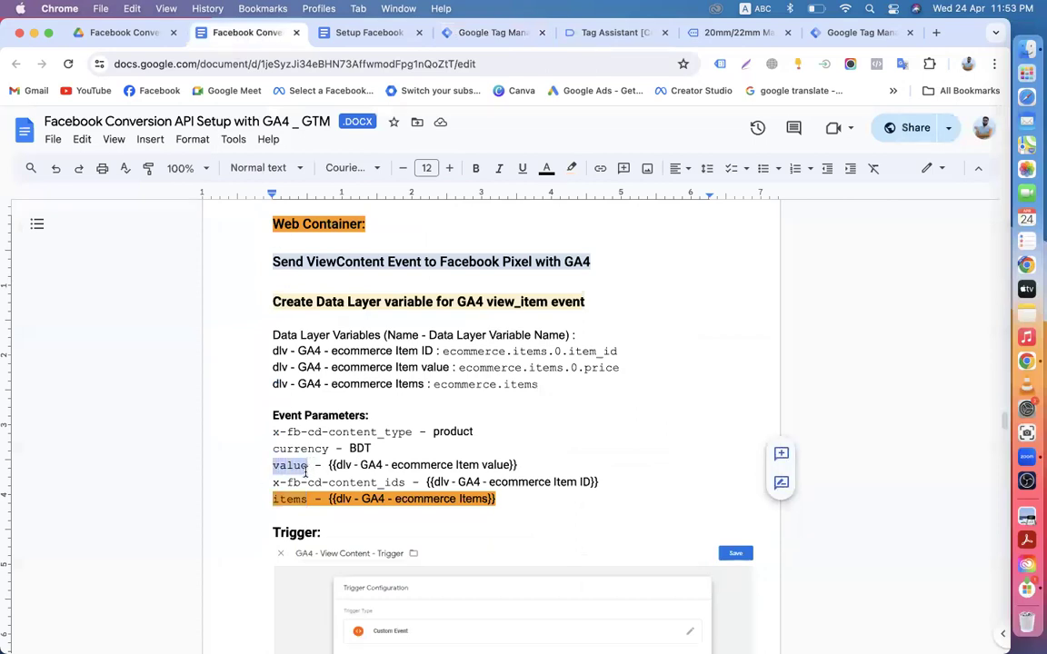
{"action": "left_click", "coordinate": [480, 37]}
Step: Add a value event parameter set to {{Product Prices}}
{"action": "key", "text": "cmd+v"}
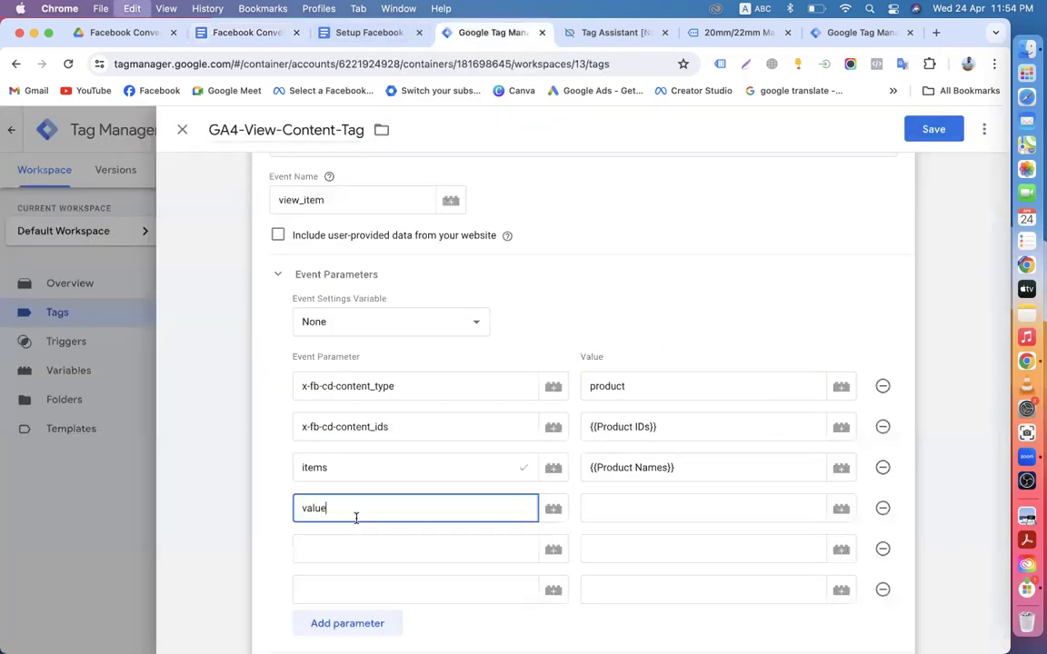
{"action": "left_click", "coordinate": [586, 507]}
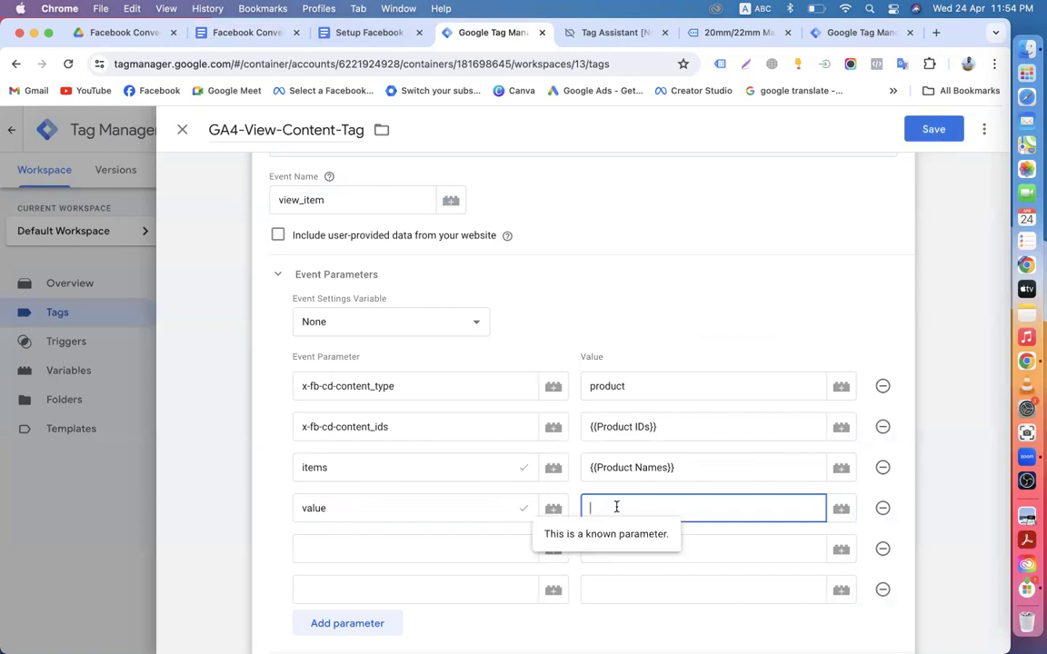
{"action": "type", "text": "{{p"}
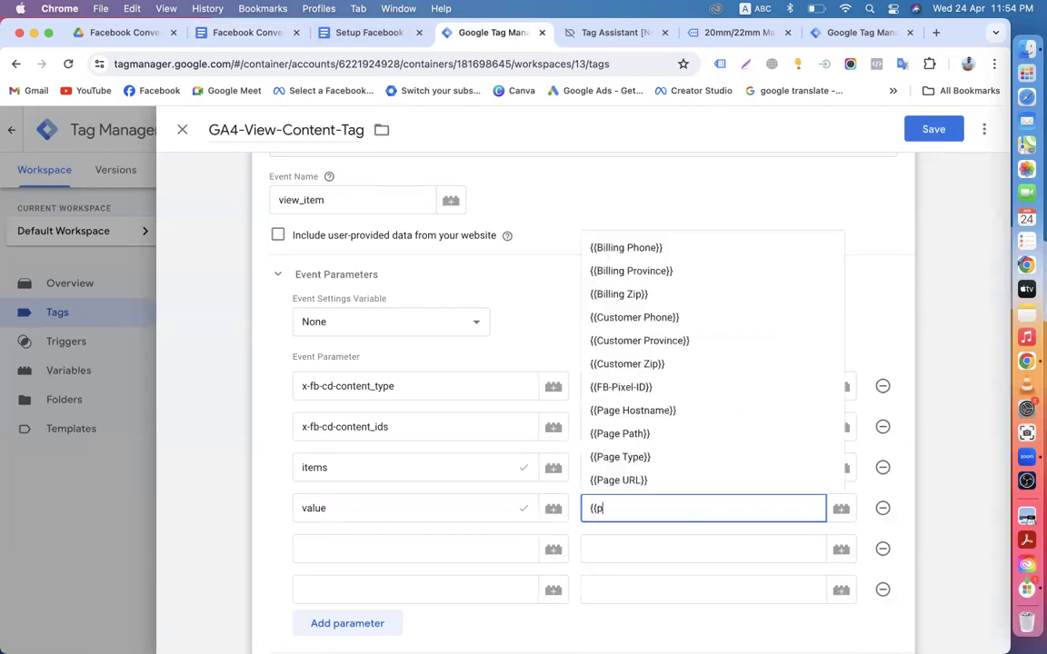
{"action": "type", "text": "rodut p"}
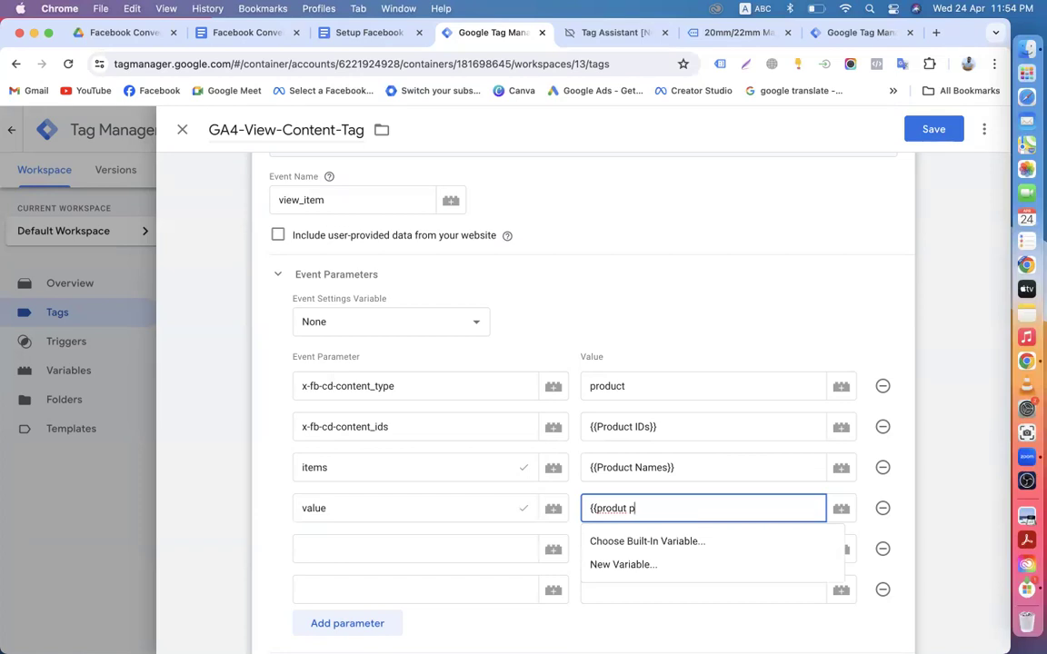
{"action": "key", "text": "BackSpace"}
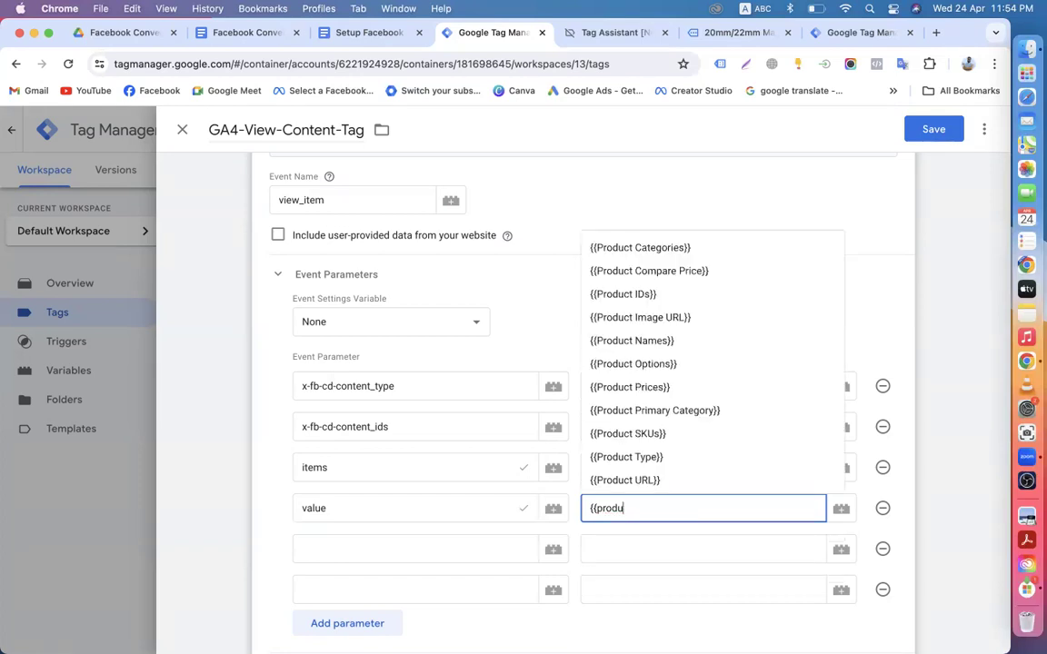
{"action": "left_click", "coordinate": [642, 388]}
Step: Start a new parameter row and select currency in the setup notes
{"action": "left_click", "coordinate": [359, 549]}
{"action": "scroll", "coordinate": [359, 528], "scroll_direction": "down", "scroll_amount": 2}
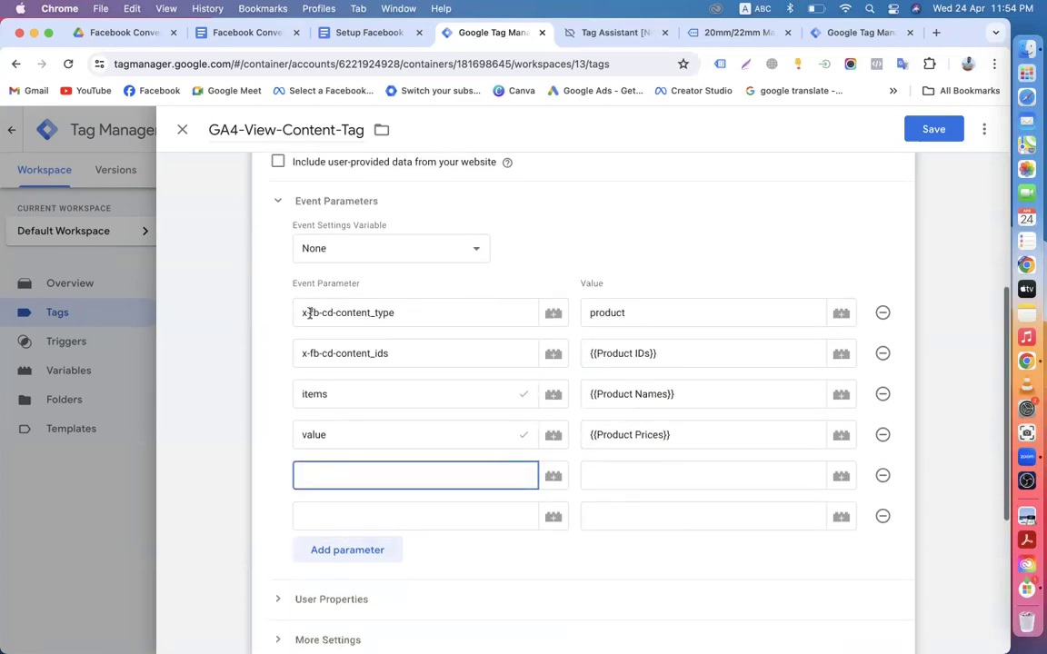
{"action": "left_click", "coordinate": [238, 34]}
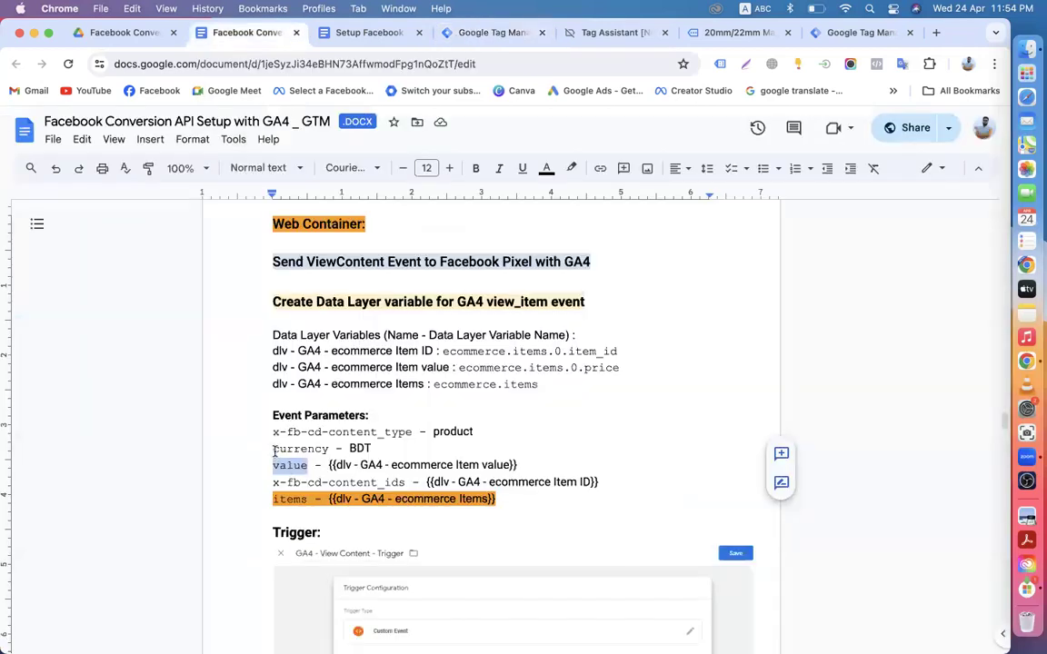
{"action": "left_click_drag", "start_coordinate": [273, 449], "coordinate": [328, 450]}
{"action": "key", "text": "super+c"}
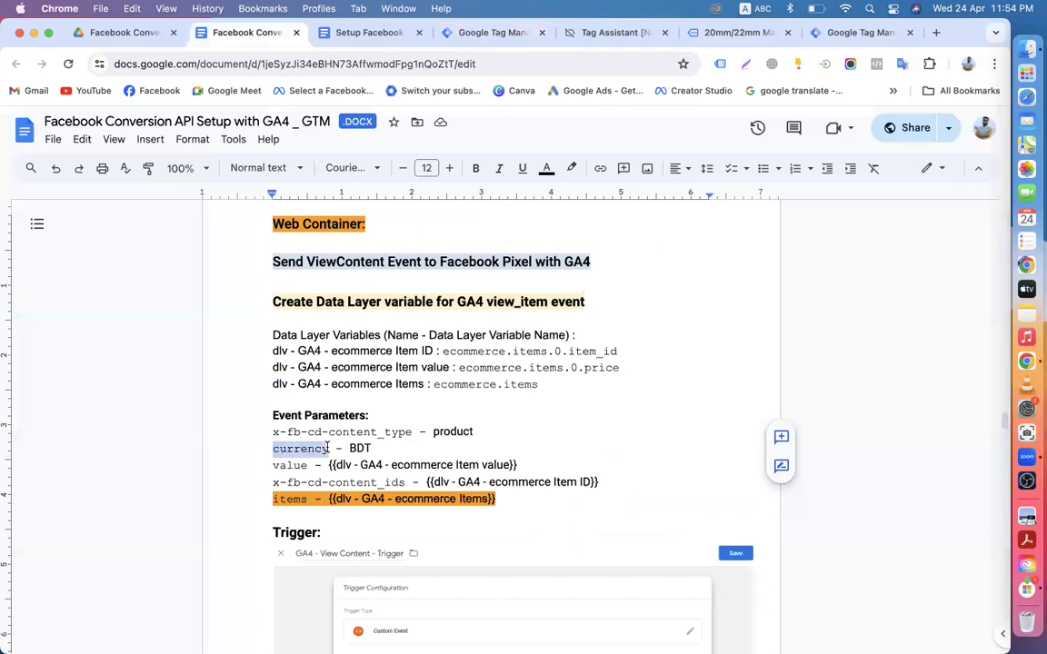
{"action": "left_click", "coordinate": [463, 33]}
Step: Add the currency parameter with value {{Currency}}
{"action": "key", "text": "super+v"}
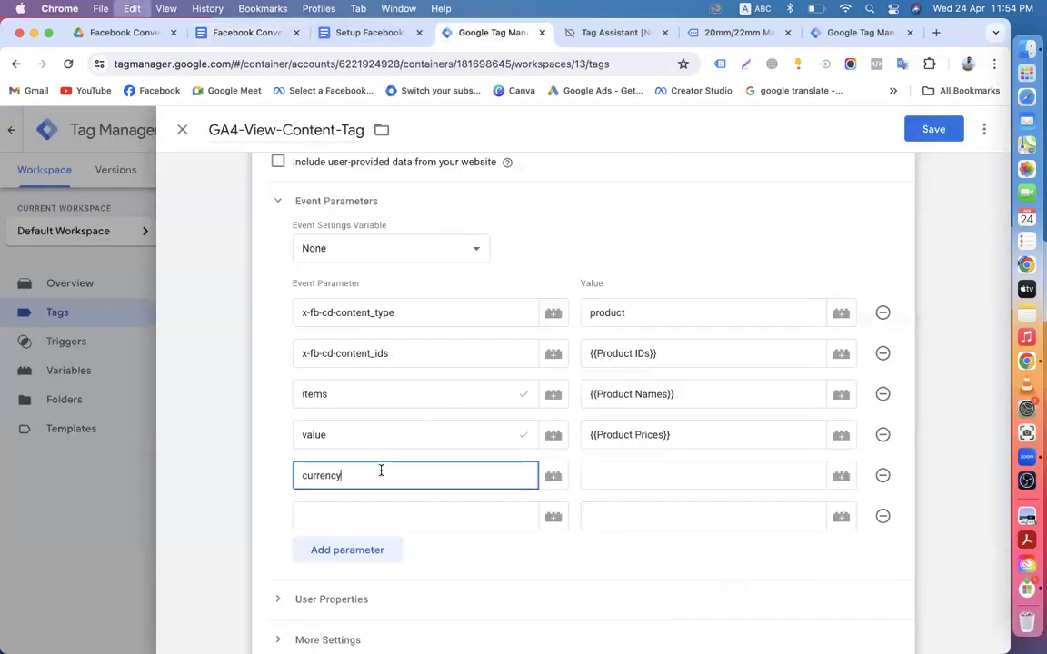
{"action": "left_click", "coordinate": [591, 477]}
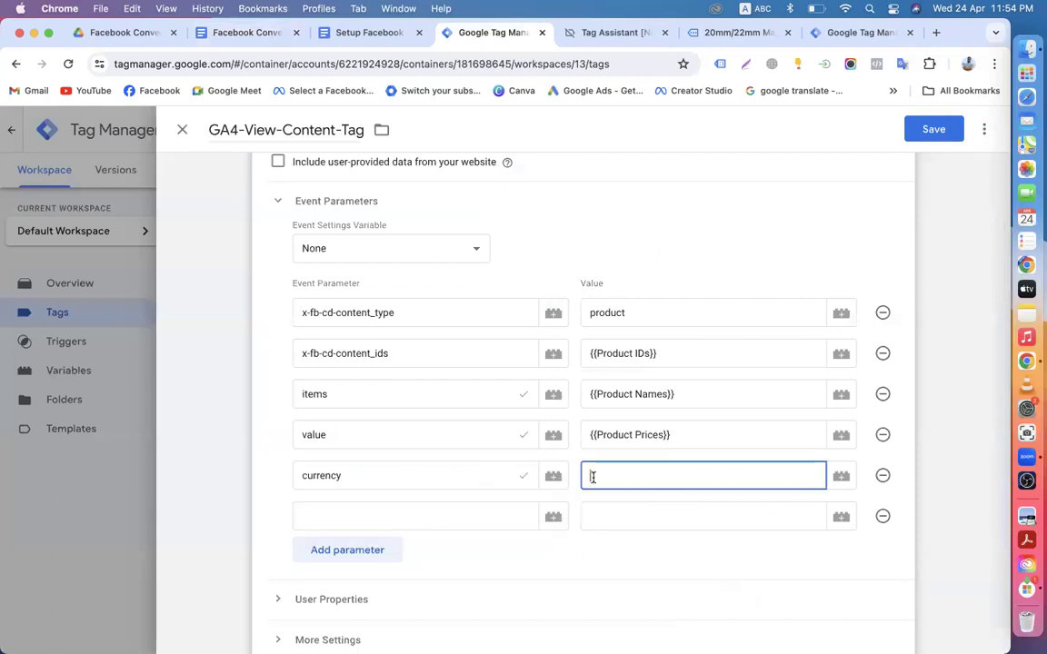
{"action": "type", "text": "{{"}
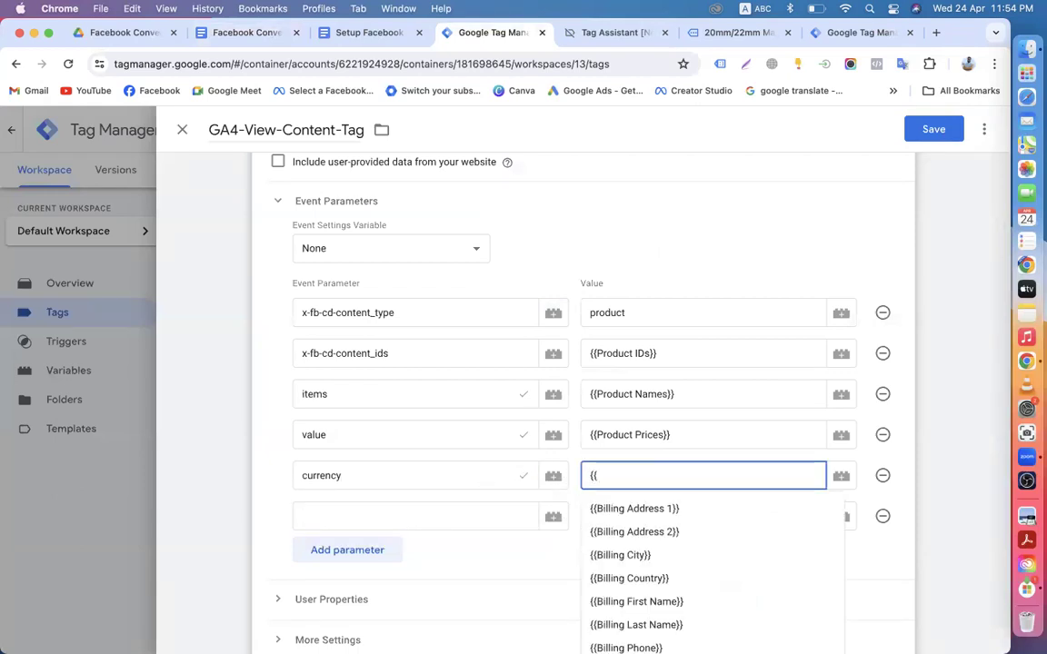
{"action": "type", "text": "curr"}
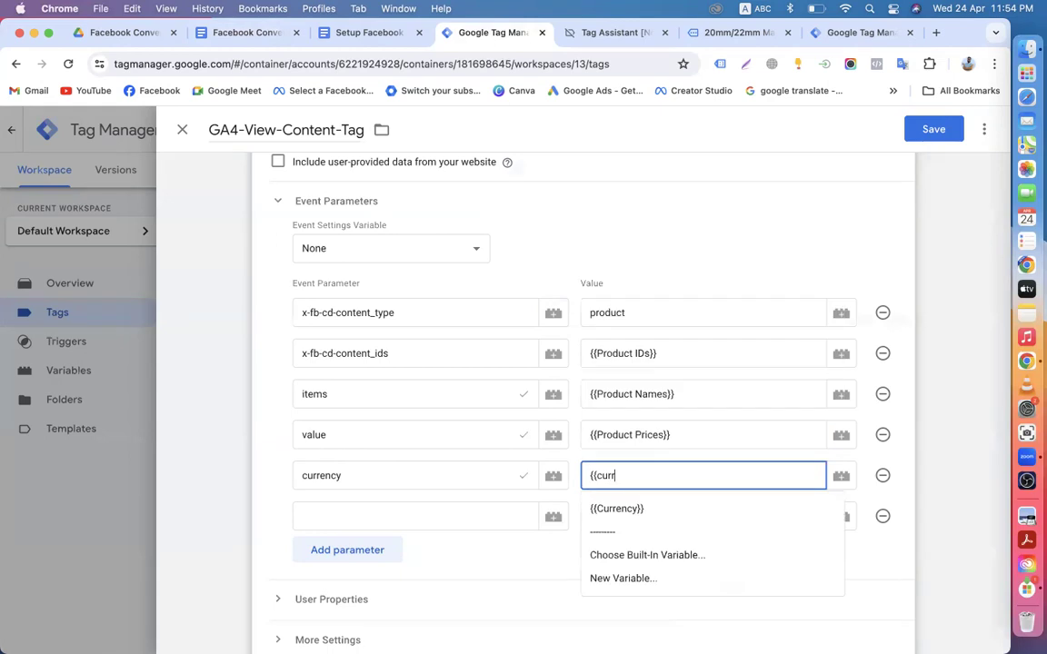
{"action": "left_click", "coordinate": [638, 509]}
Step: Add an event_id parameter and bring up the variable list for its value
{"action": "scroll", "coordinate": [323, 502], "scroll_direction": "down", "scroll_amount": 3}
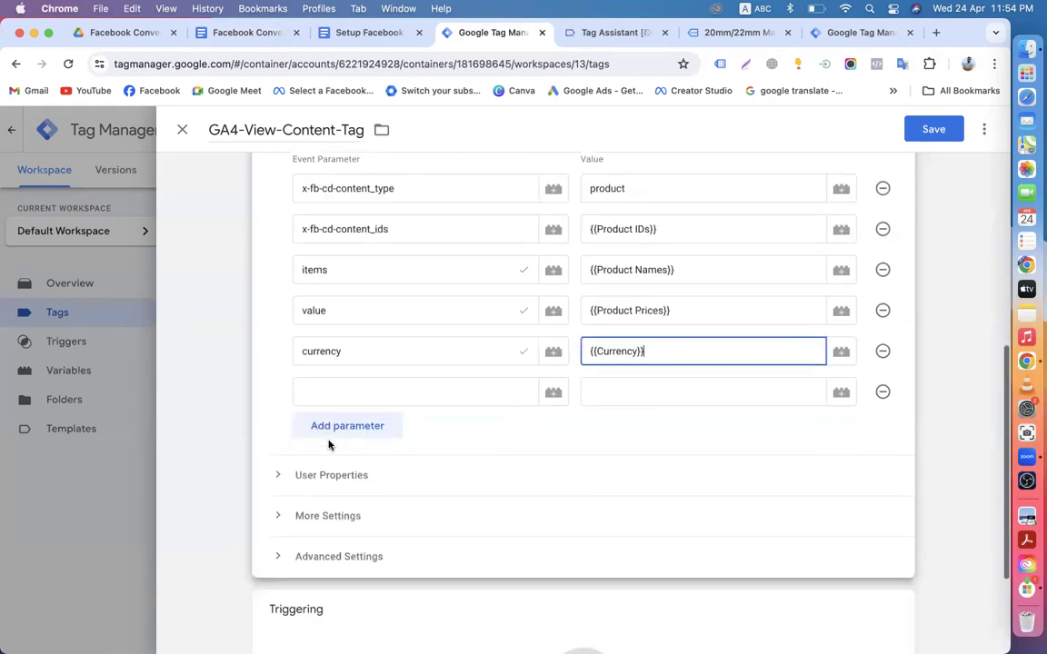
{"action": "left_click", "coordinate": [340, 389]}
{"action": "type", "text": "event"}
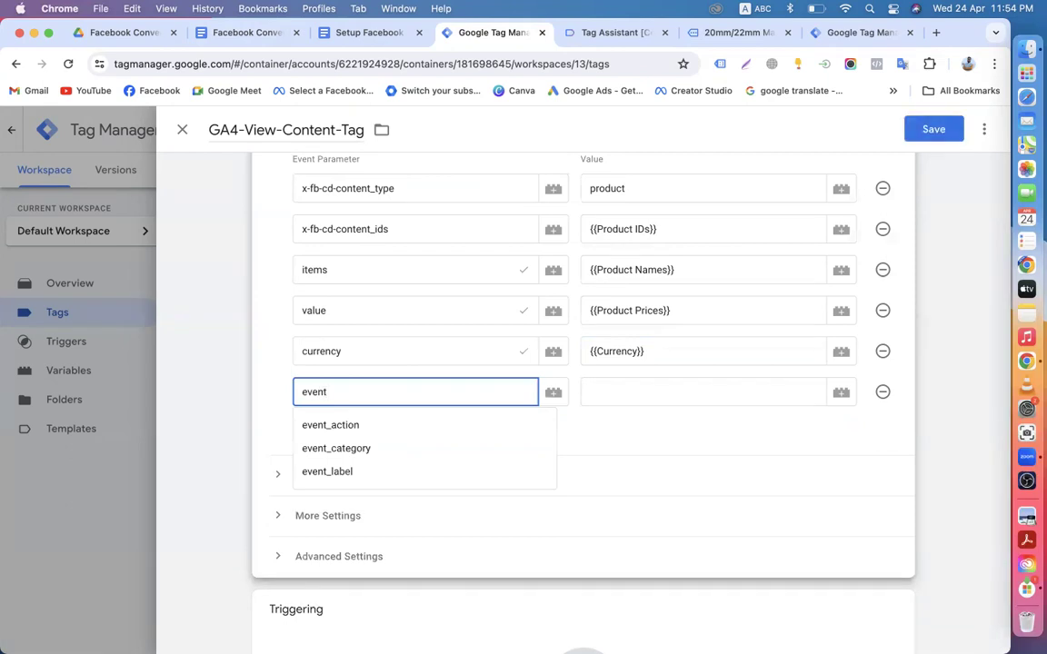
{"action": "type", "text": "_id"}
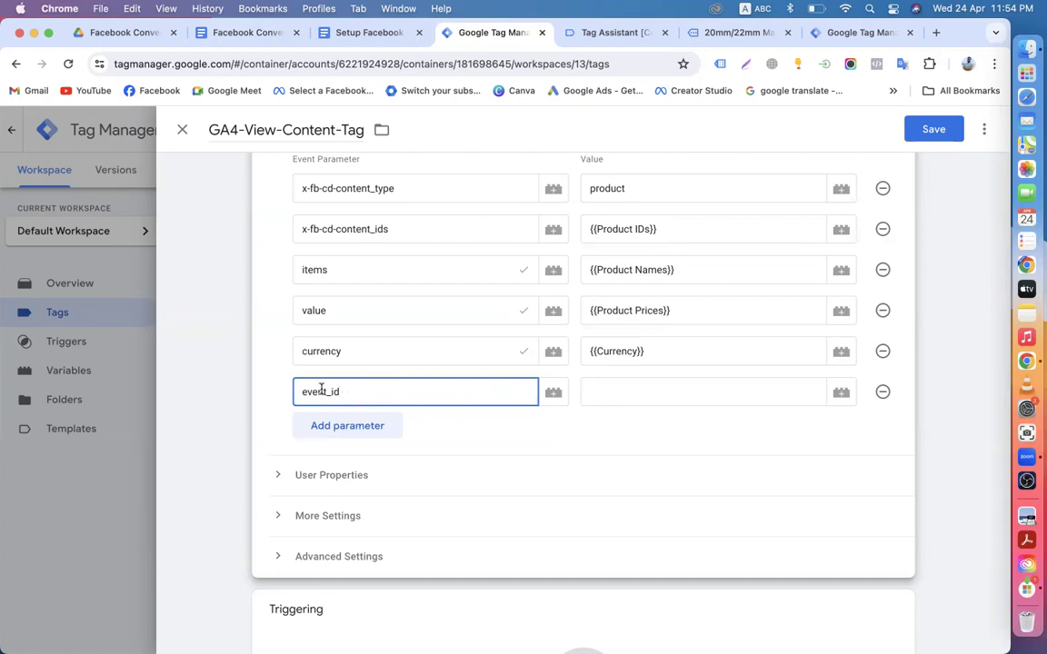
{"action": "left_click", "coordinate": [838, 392]}
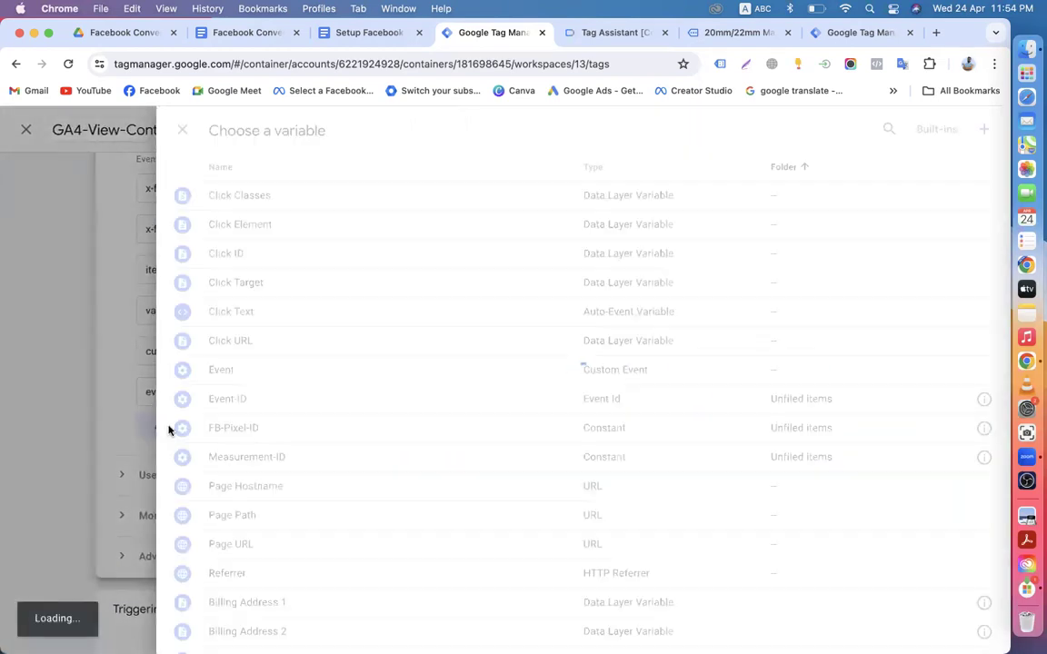
Step: Set event_id to {{Event-ID}}, fire GA4-View-Content-Tag on FB-View-Content-Trigger, and save the tag
{"action": "left_click", "coordinate": [252, 403]}
{"action": "scroll", "coordinate": [427, 510], "scroll_direction": "down", "scroll_amount": 3}
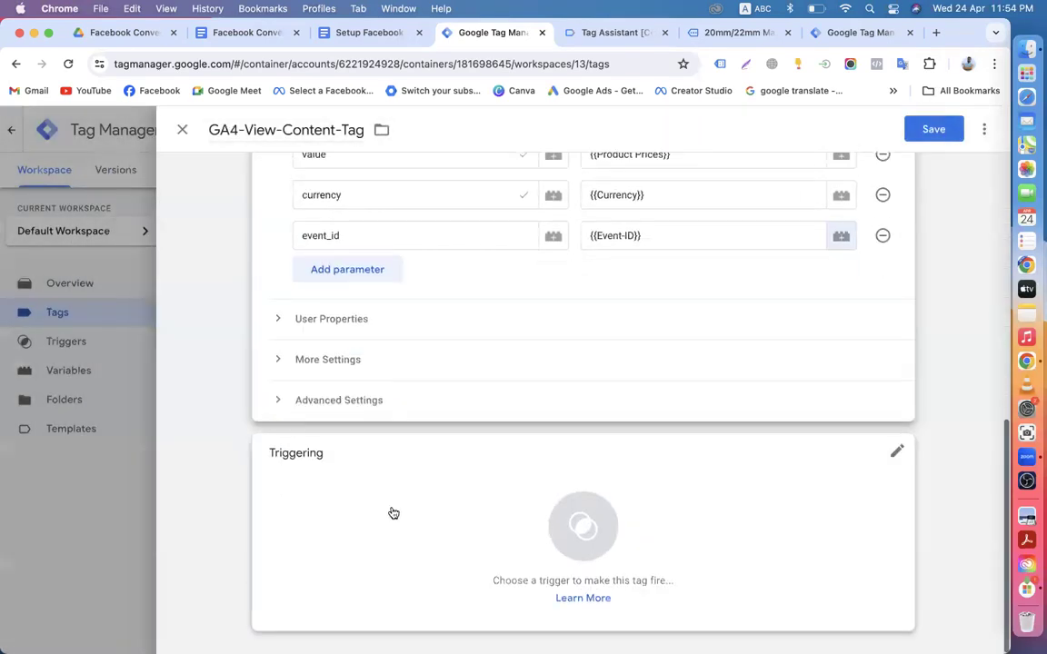
{"action": "left_click", "coordinate": [421, 509]}
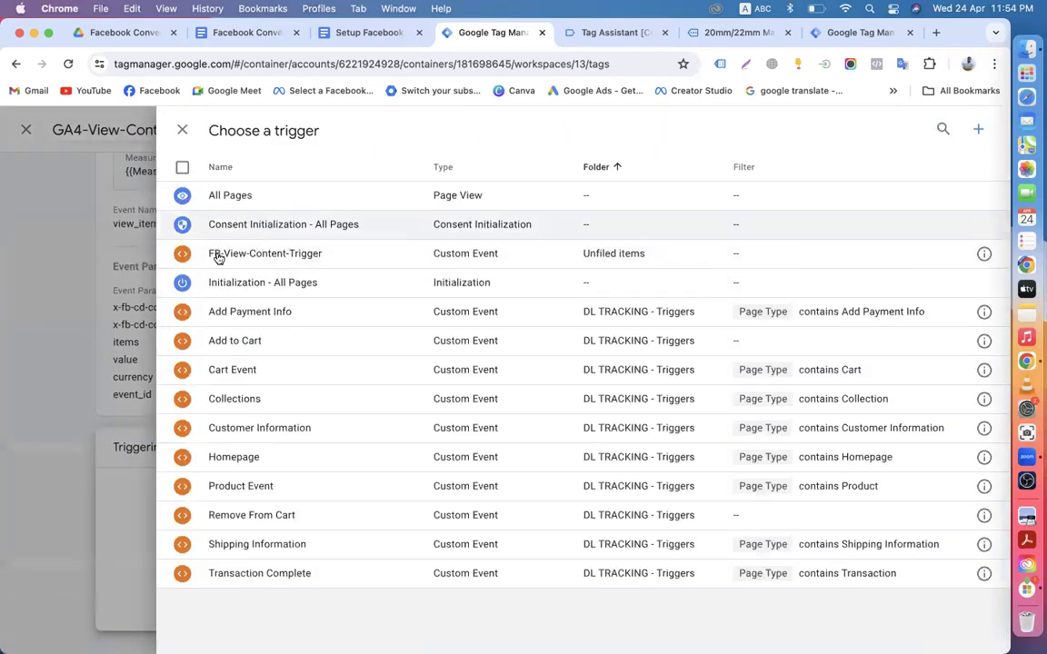
{"action": "left_click", "coordinate": [244, 262]}
{"action": "scroll", "coordinate": [489, 490], "scroll_direction": "up", "scroll_amount": 3}
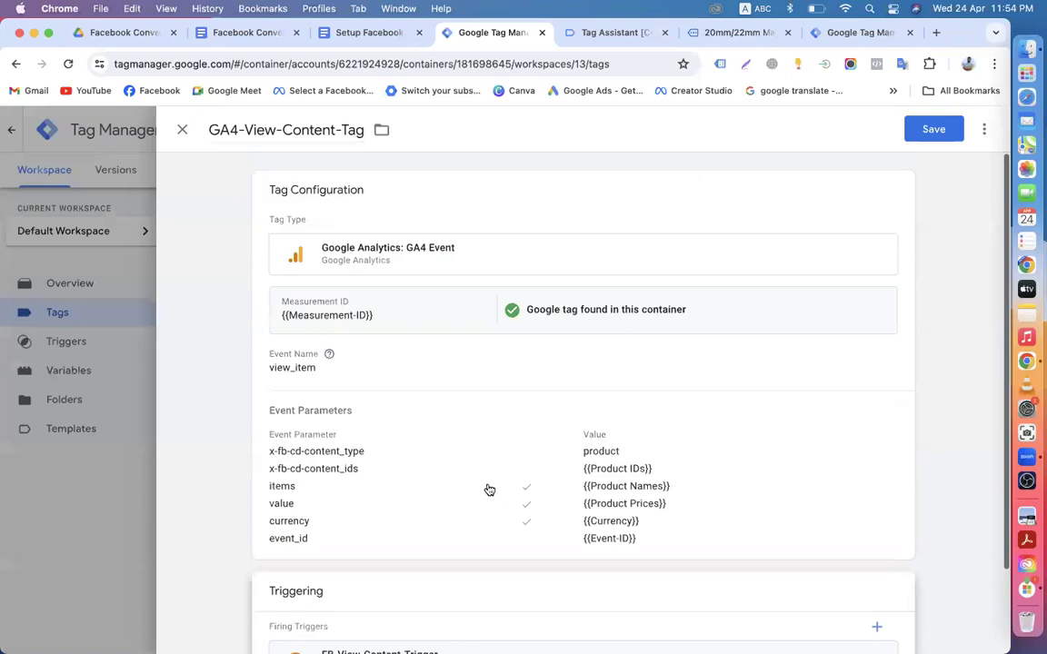
{"action": "scroll", "coordinate": [489, 491], "scroll_direction": "down", "scroll_amount": 2}
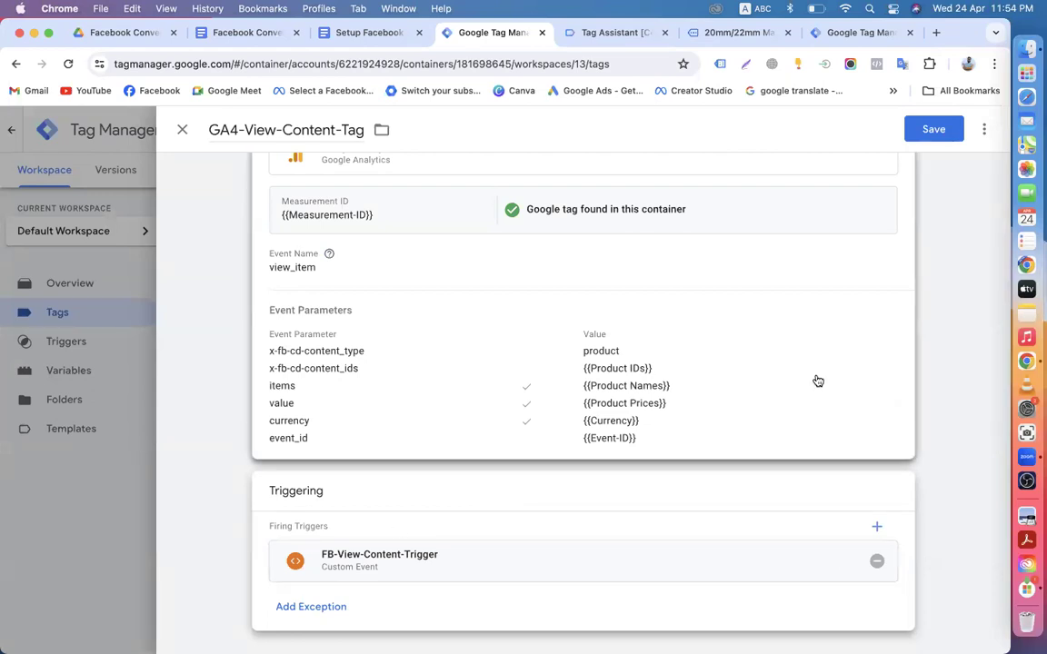
{"action": "scroll", "coordinate": [815, 381], "scroll_direction": "up", "scroll_amount": 2}
{"action": "left_click", "coordinate": [934, 129]}
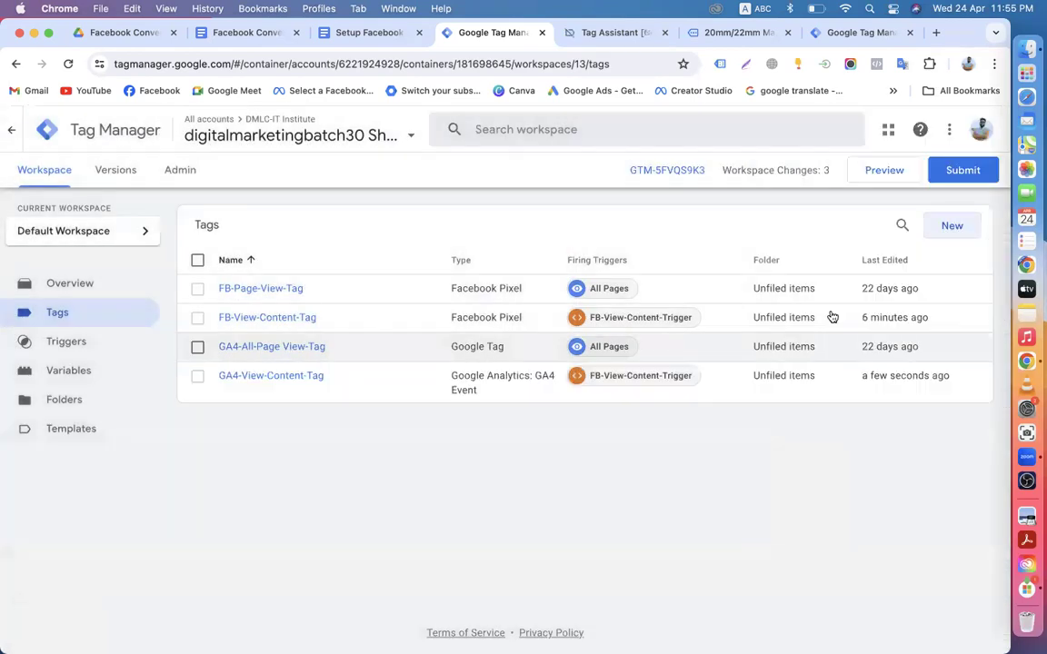
Step: Submit and publish the workspace changes as Version 13 without a version name or description
{"action": "left_click", "coordinate": [969, 172]}
{"action": "left_click", "coordinate": [956, 130]}
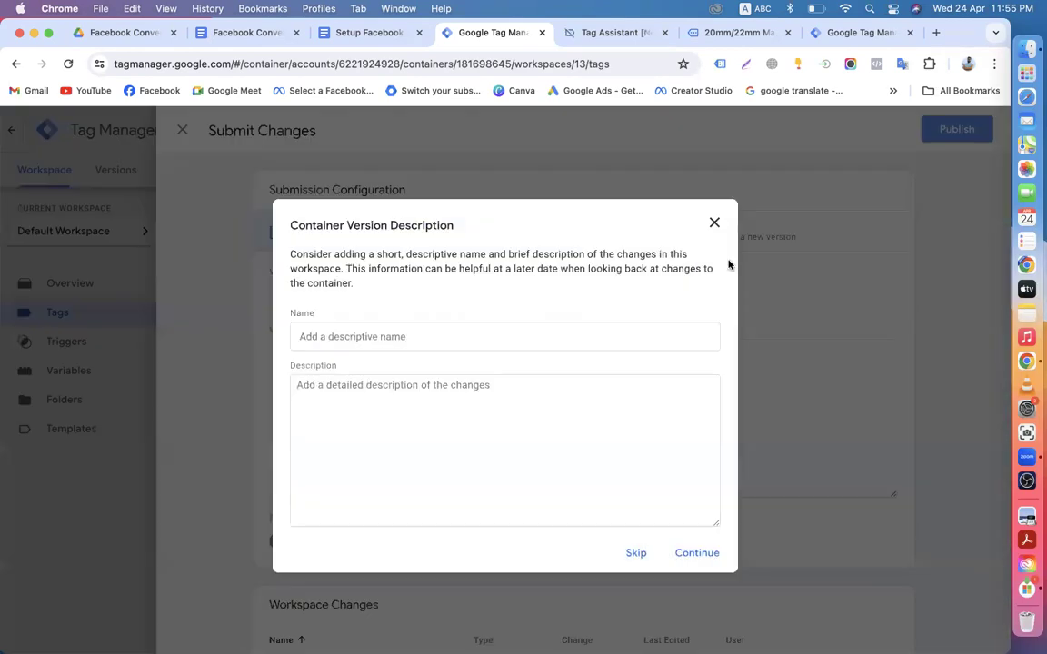
{"action": "left_click", "coordinate": [691, 553]}
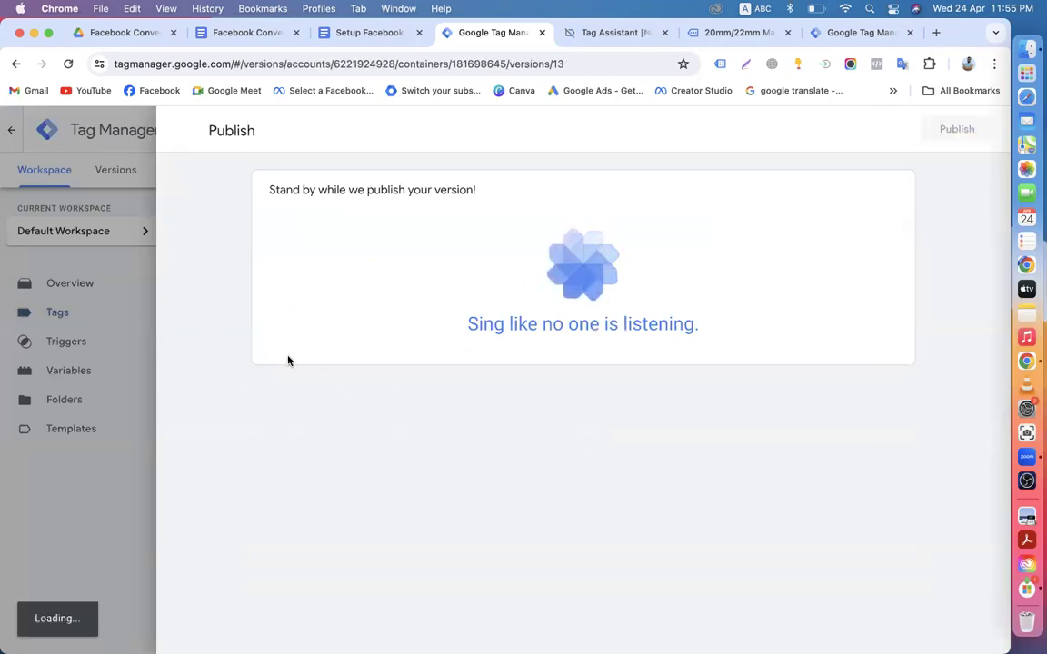
Step: Close the Version 13 summary and return to the Workspace overview
{"action": "left_click", "coordinate": [182, 130]}
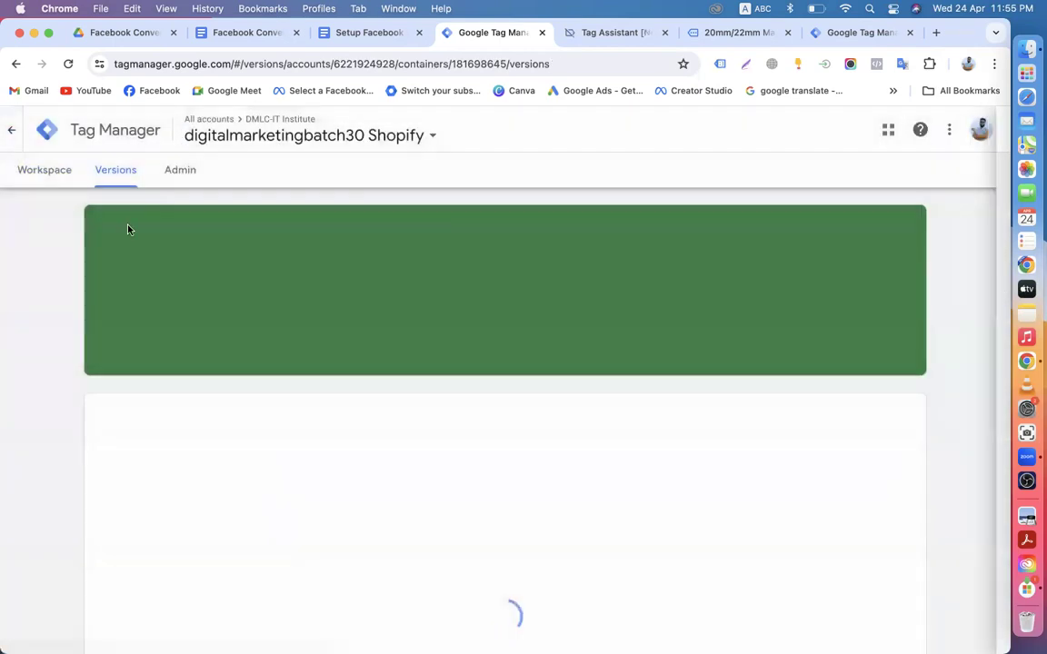
{"action": "left_click", "coordinate": [48, 171]}
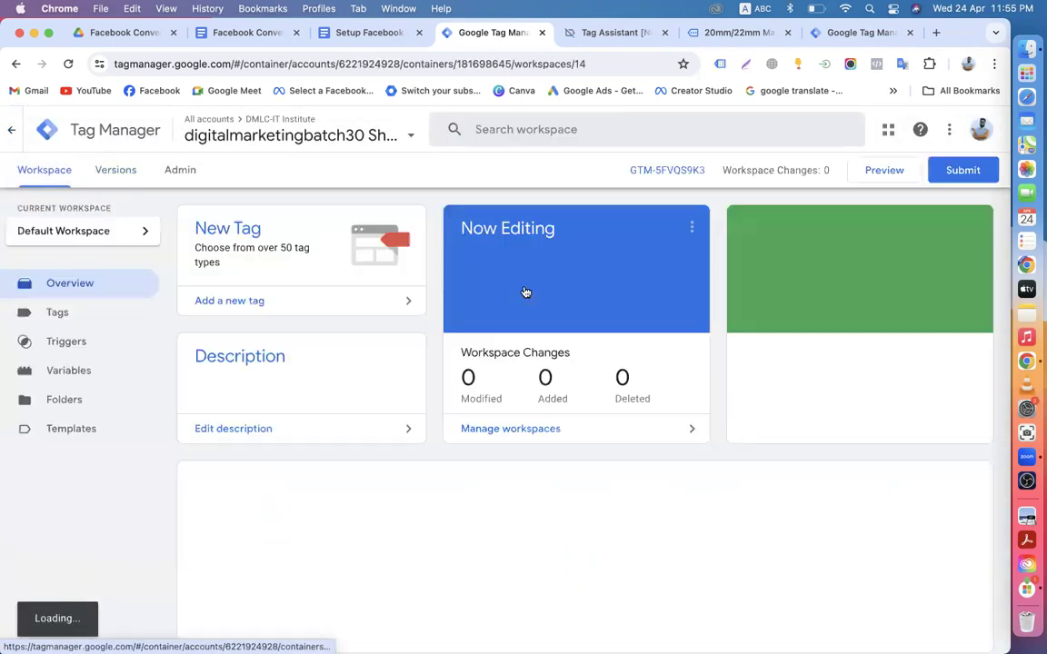
{"action": "scroll", "coordinate": [444, 465], "scroll_direction": "down", "scroll_amount": 3}
{"action": "scroll", "coordinate": [467, 381], "scroll_direction": "up", "scroll_amount": 3}
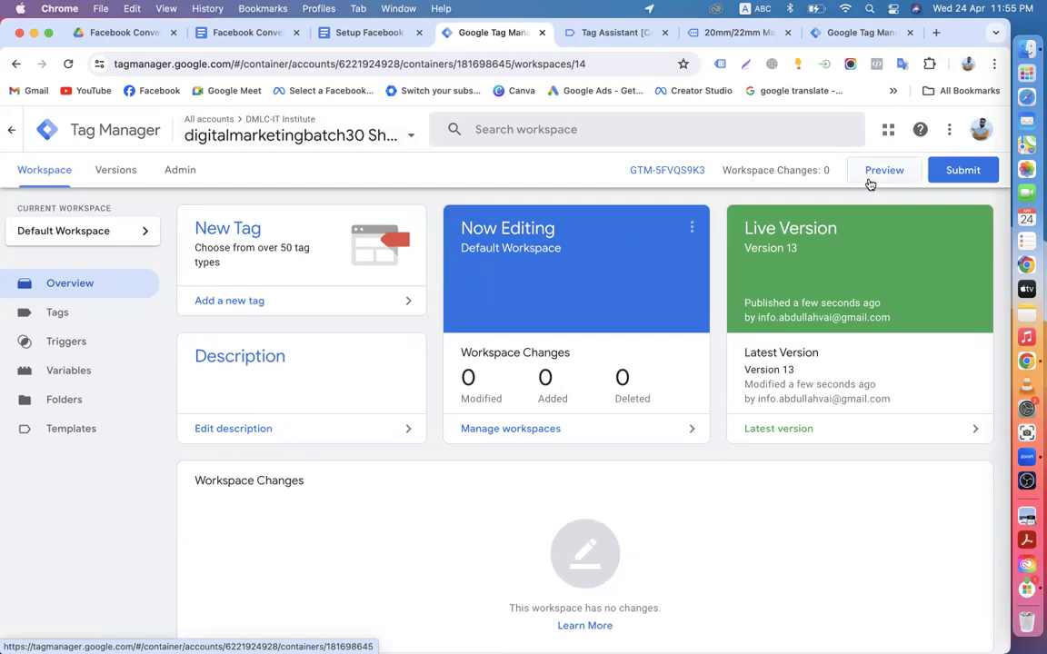
Step: Close the stale Tag Assistant and watch band tabs, then start GTM preview mode
{"action": "left_click", "coordinate": [664, 34]}
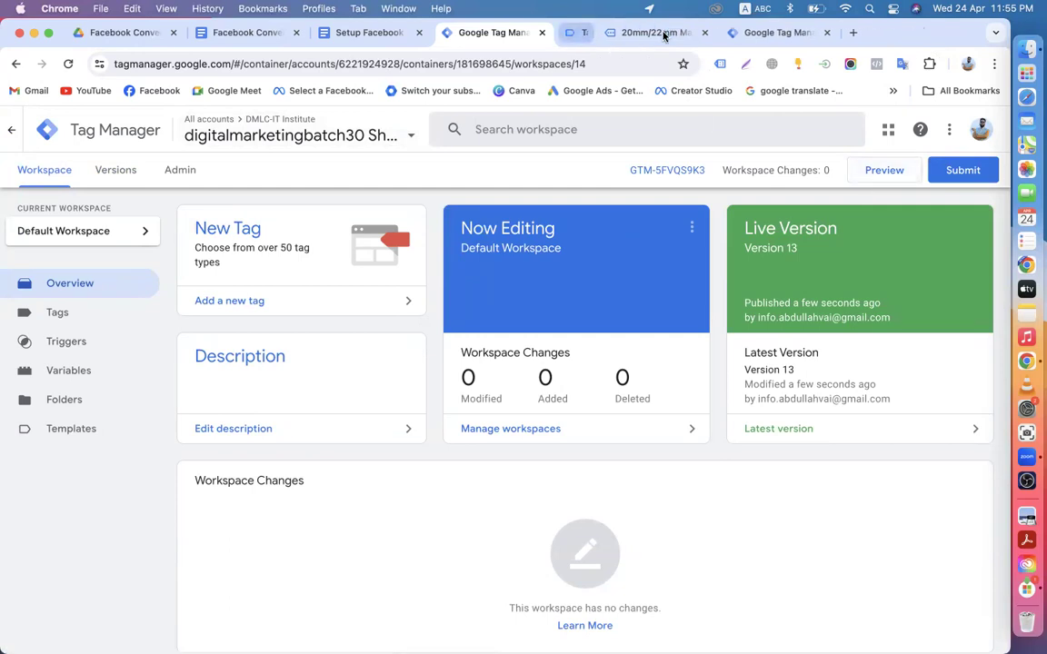
{"action": "left_click", "coordinate": [665, 33]}
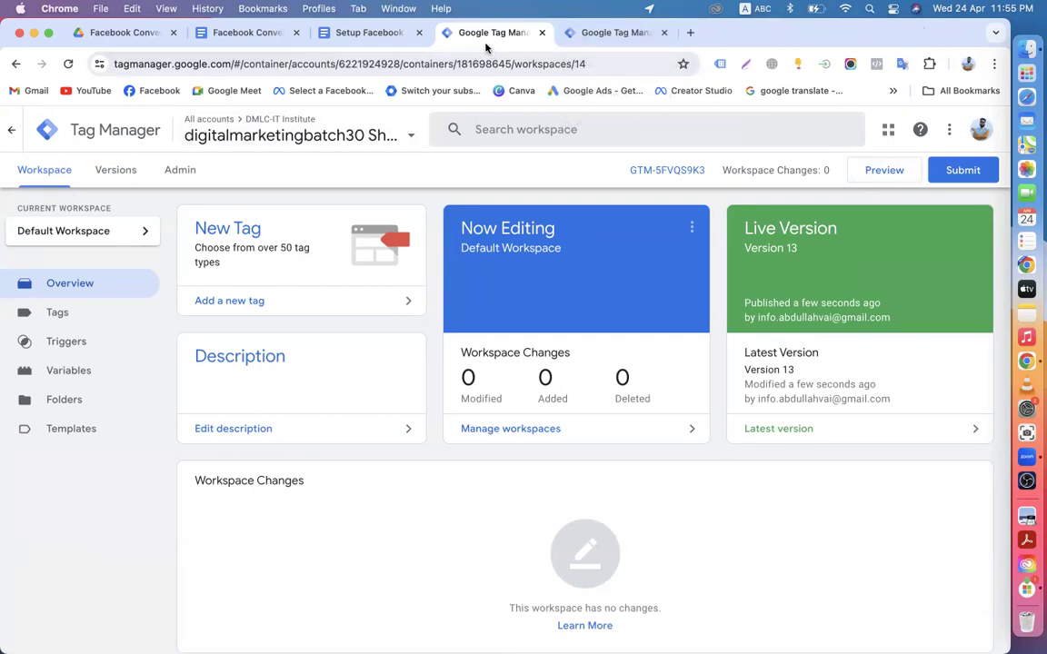
{"action": "left_click", "coordinate": [879, 177]}
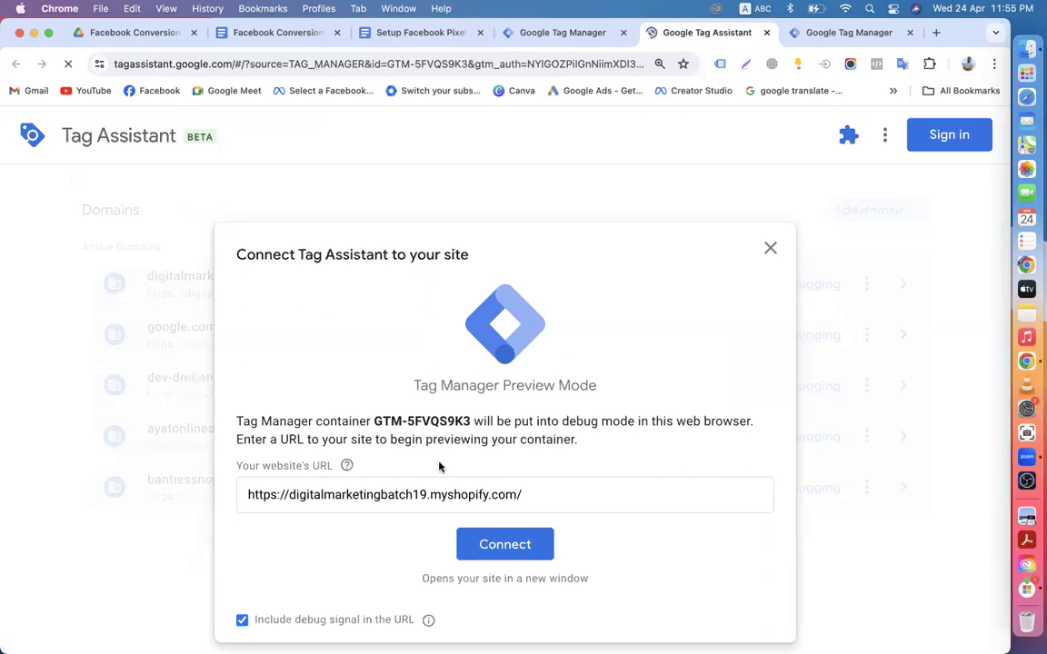
Step: Connect Tag Assistant to the Shopify store, open the 10M 5M LED strip product page, then return to the debug summary
{"action": "left_click", "coordinate": [486, 545]}
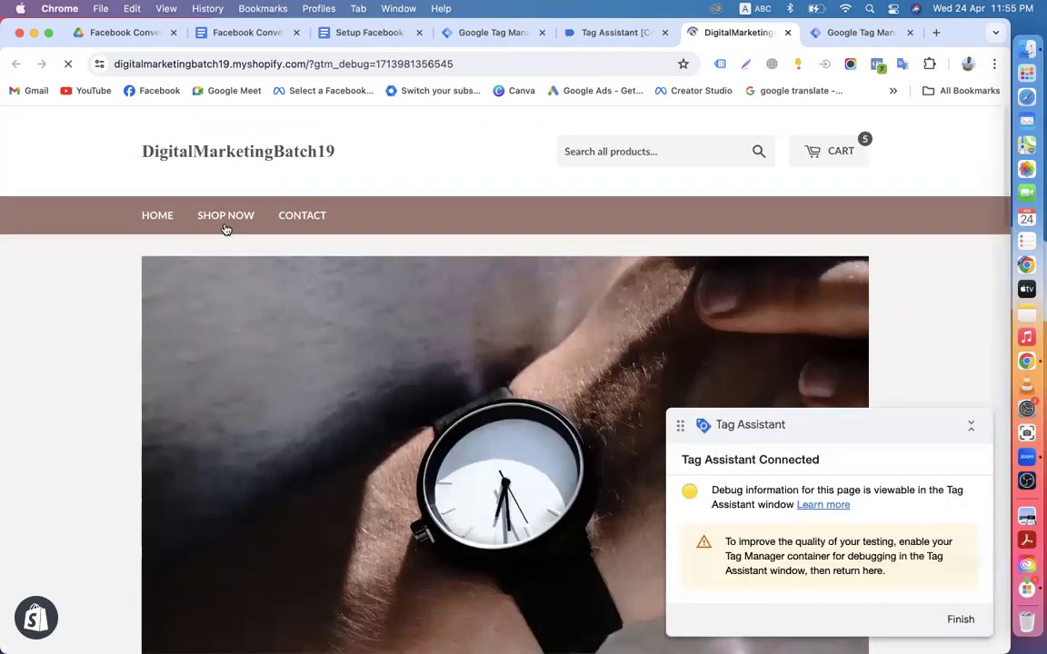
{"action": "left_click", "coordinate": [225, 226]}
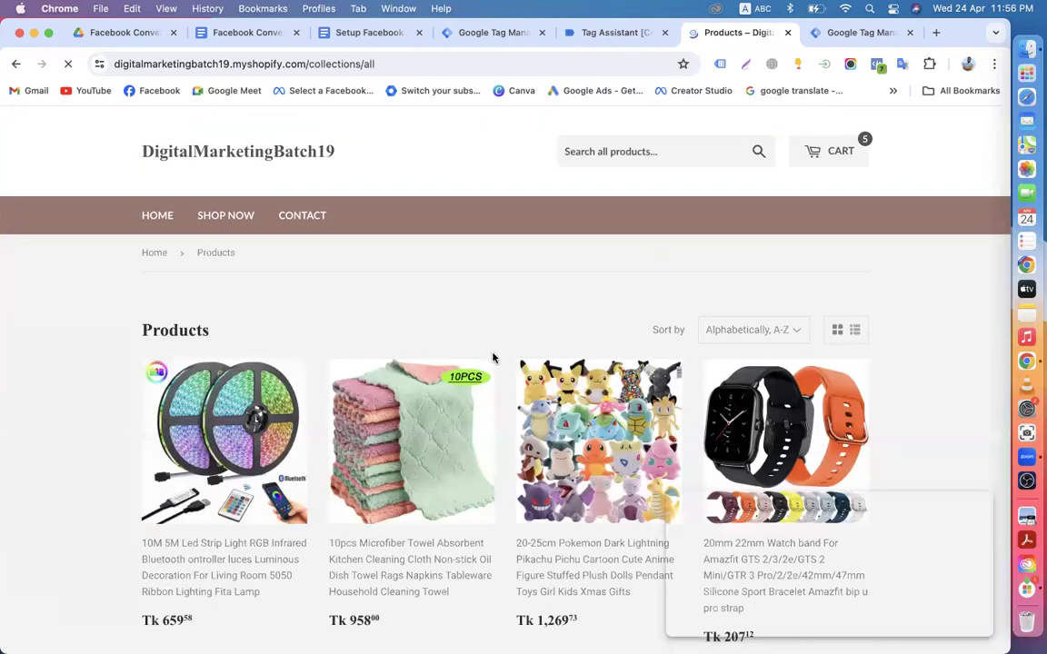
{"action": "scroll", "coordinate": [409, 373], "scroll_direction": "down", "scroll_amount": 1}
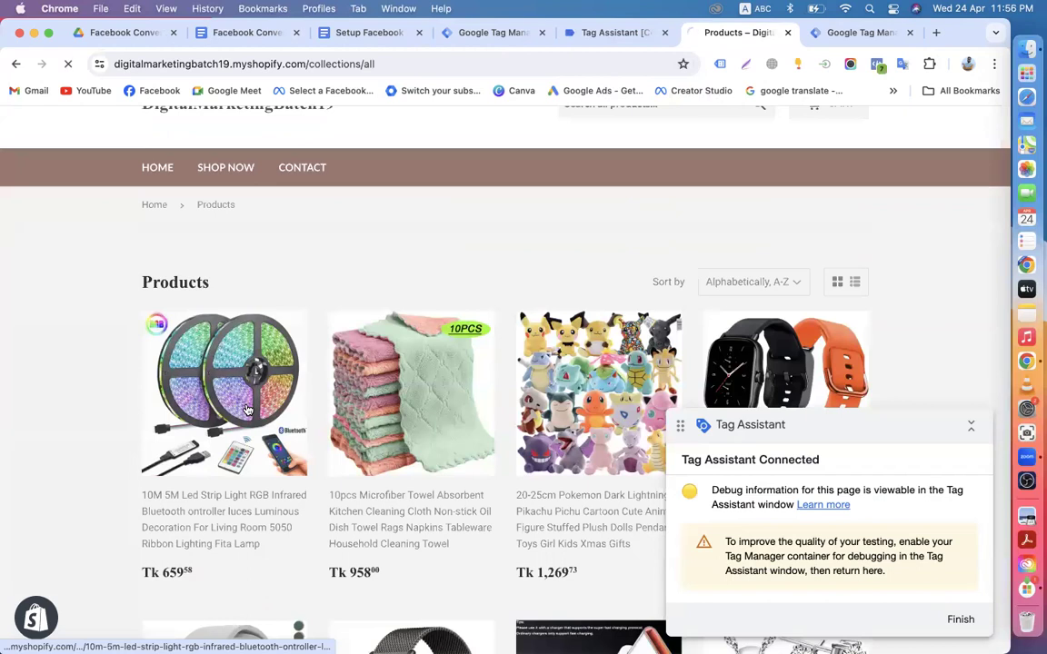
{"action": "left_click", "coordinate": [246, 410]}
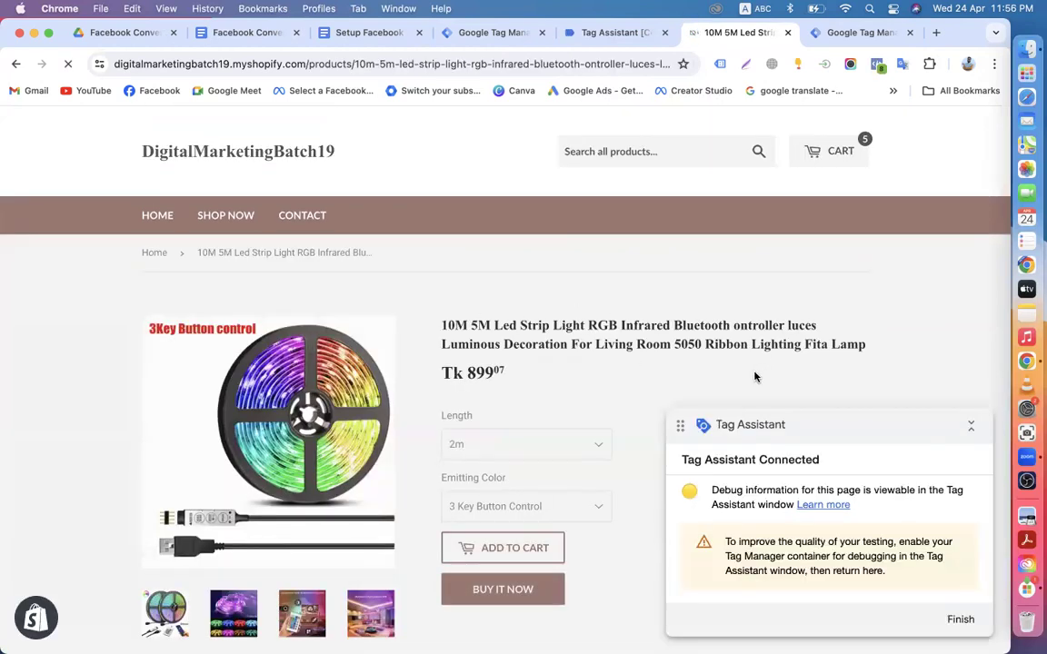
{"action": "scroll", "coordinate": [618, 400], "scroll_direction": "down", "scroll_amount": 5}
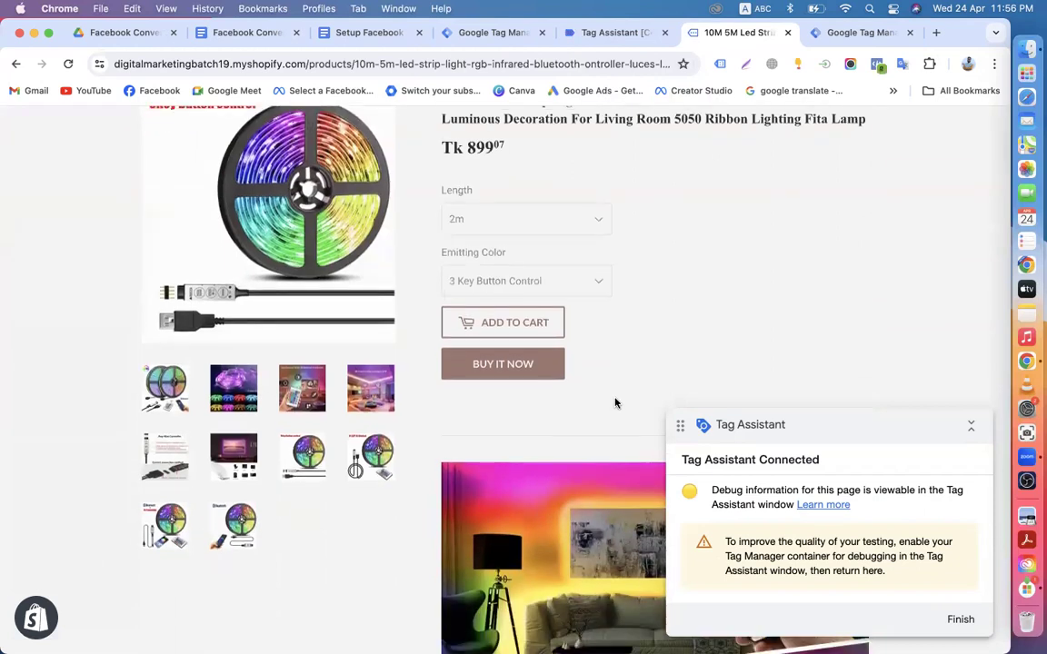
{"action": "scroll", "coordinate": [609, 398], "scroll_direction": "up", "scroll_amount": 5}
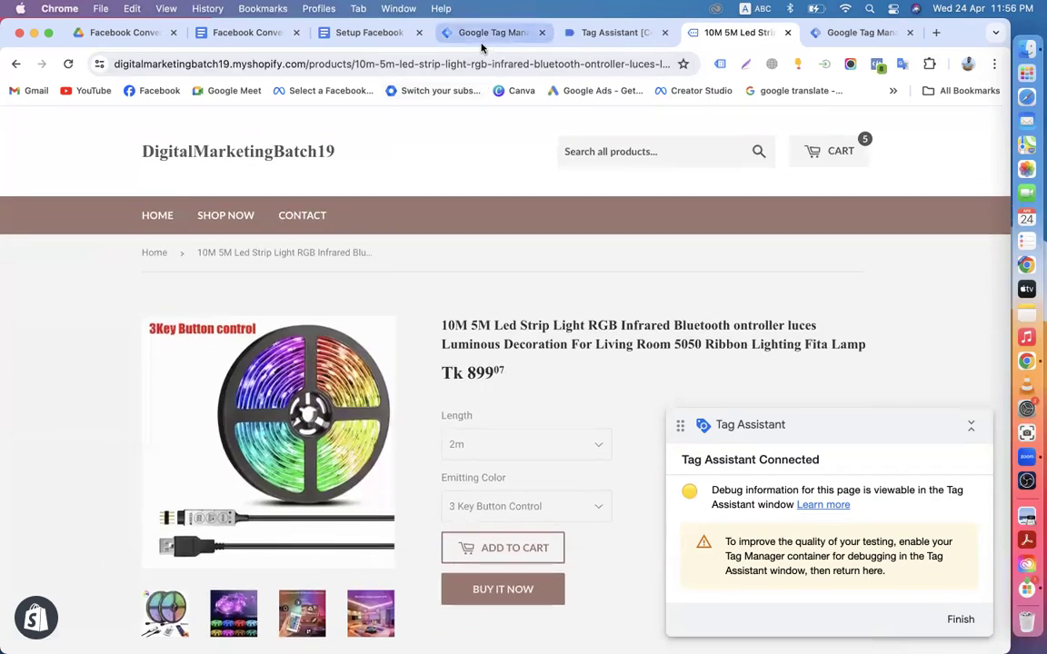
{"action": "left_click", "coordinate": [464, 33]}
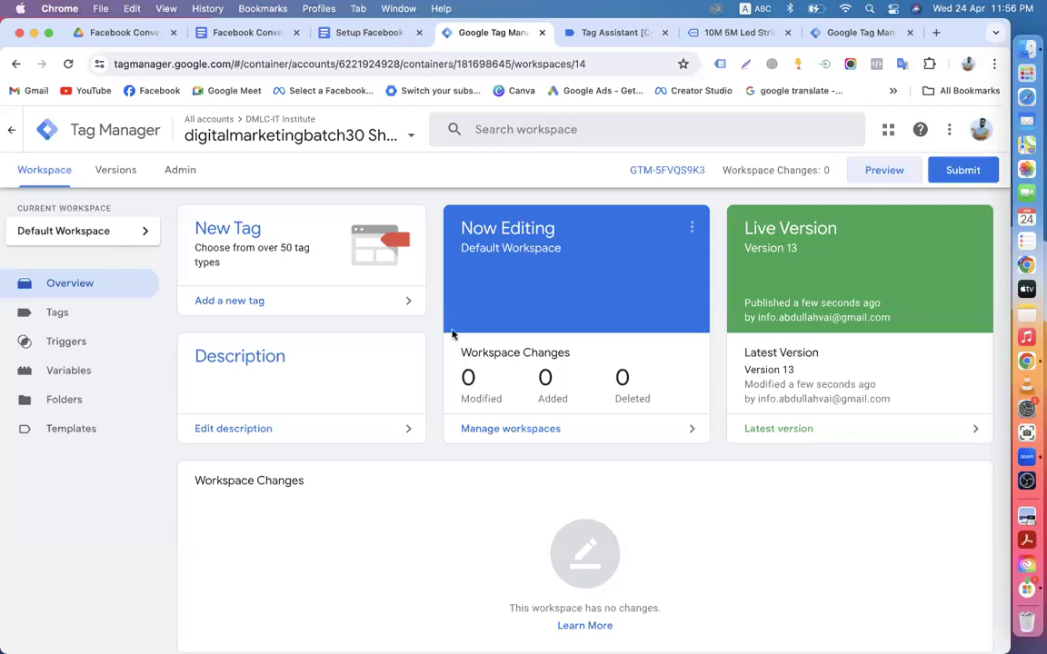
{"action": "left_click", "coordinate": [613, 33]}
Step: Dismiss the connection confirmation and review the debug summary alongside the LED strip product page
{"action": "left_click", "coordinate": [491, 450]}
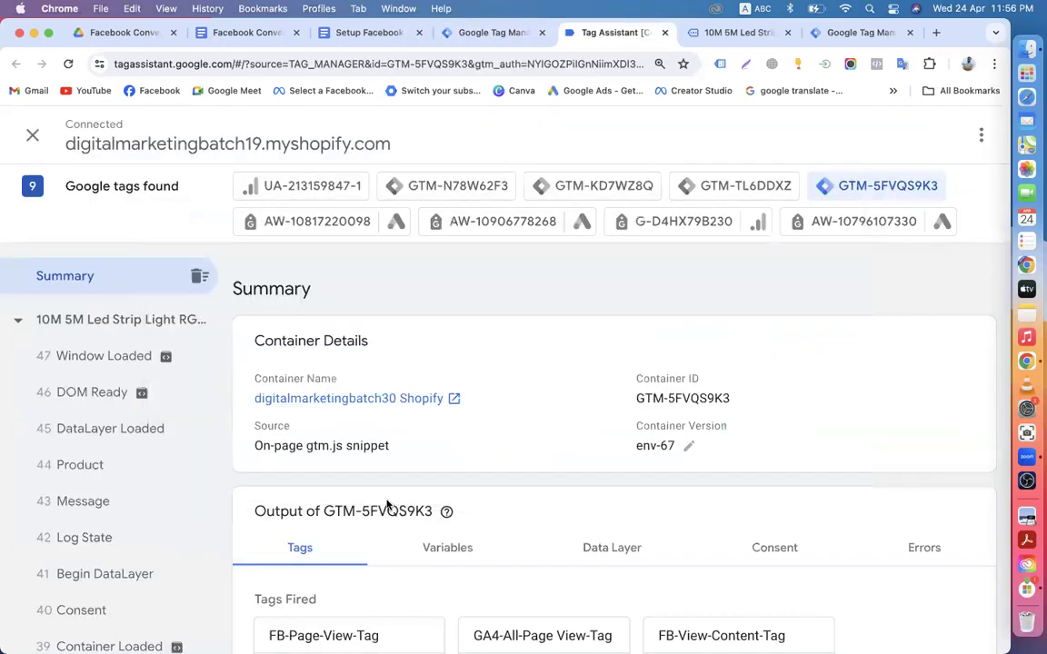
{"action": "scroll", "coordinate": [386, 505], "scroll_direction": "down", "scroll_amount": 3}
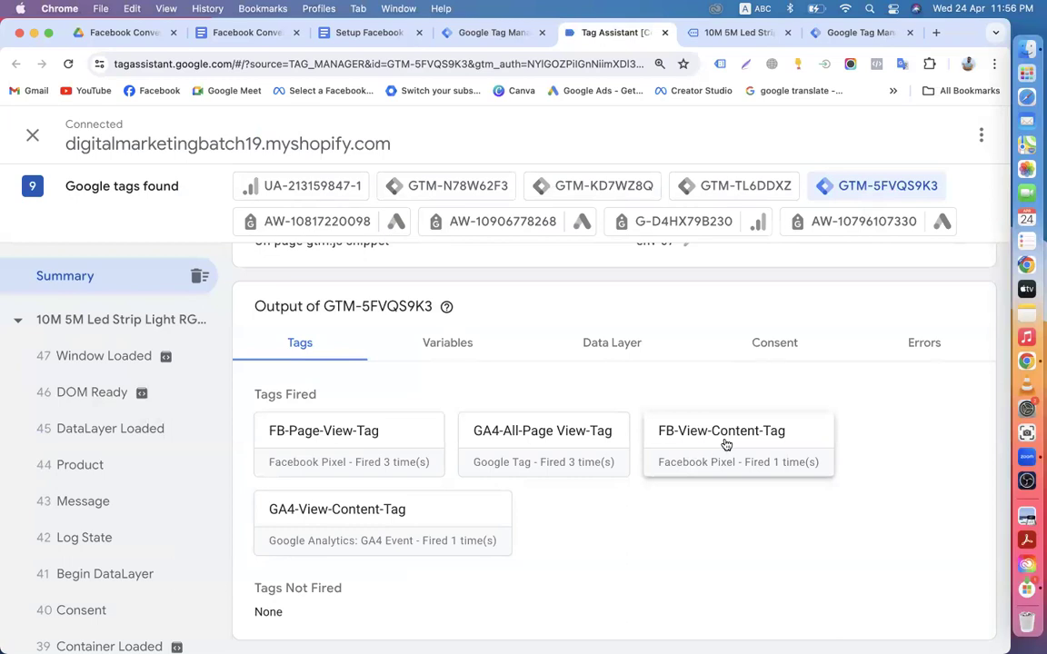
{"action": "scroll", "coordinate": [725, 444], "scroll_direction": "up", "scroll_amount": 3}
{"action": "scroll", "coordinate": [724, 442], "scroll_direction": "down", "scroll_amount": 3}
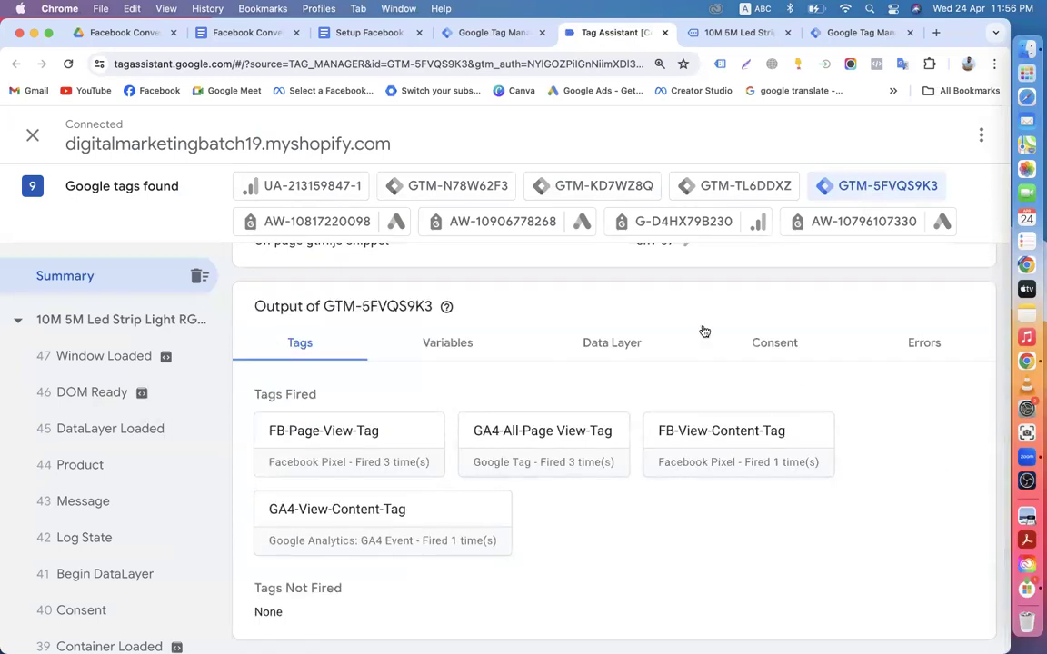
{"action": "left_click", "coordinate": [714, 32]}
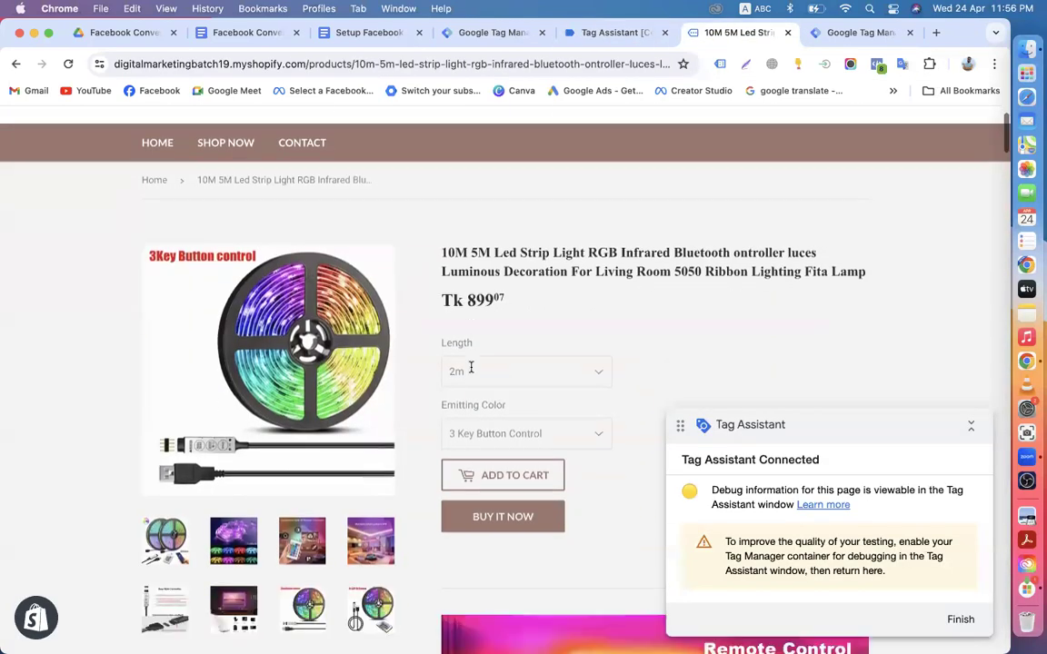
{"action": "left_click", "coordinate": [620, 33]}
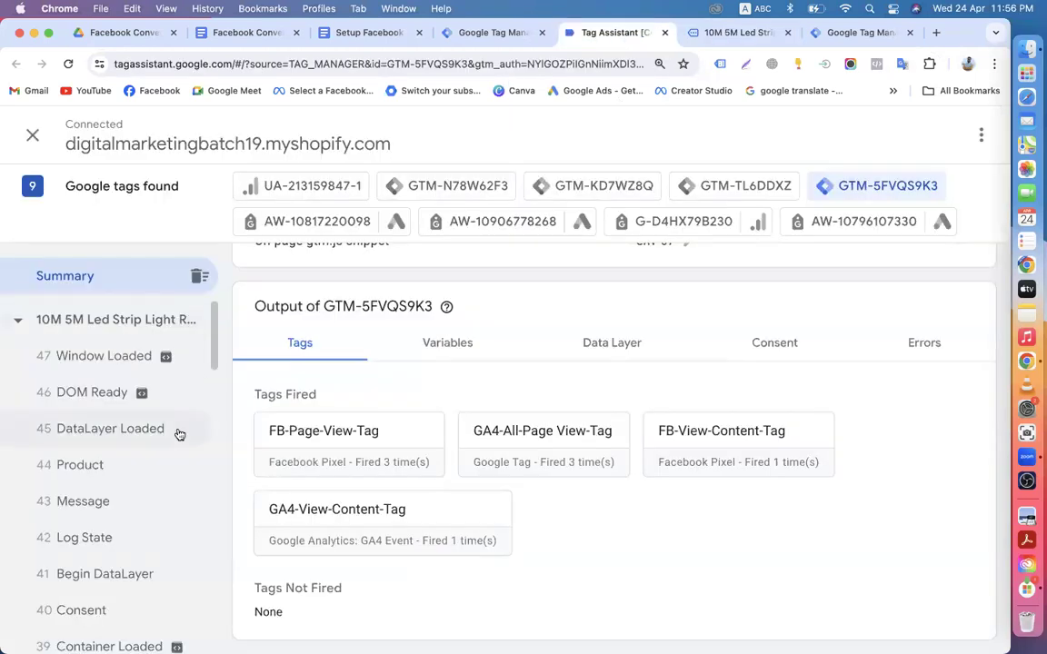
Step: Select event 44 Product and review its fired tags and recorded variables
{"action": "left_click", "coordinate": [114, 473]}
{"action": "scroll", "coordinate": [112, 472], "scroll_direction": "down", "scroll_amount": 8}
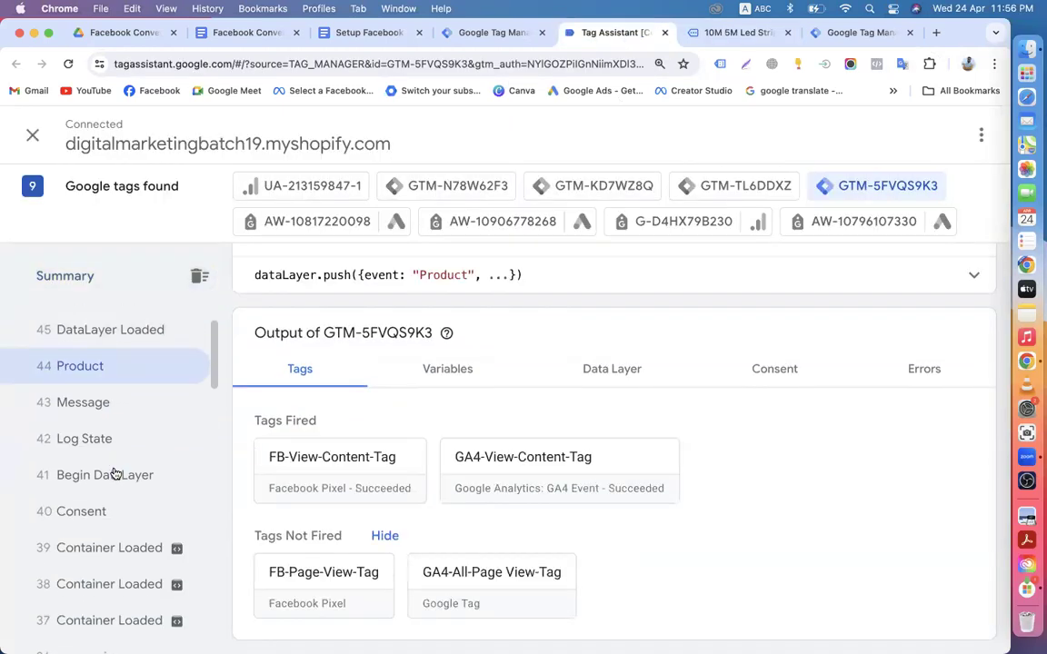
{"action": "left_click", "coordinate": [447, 384]}
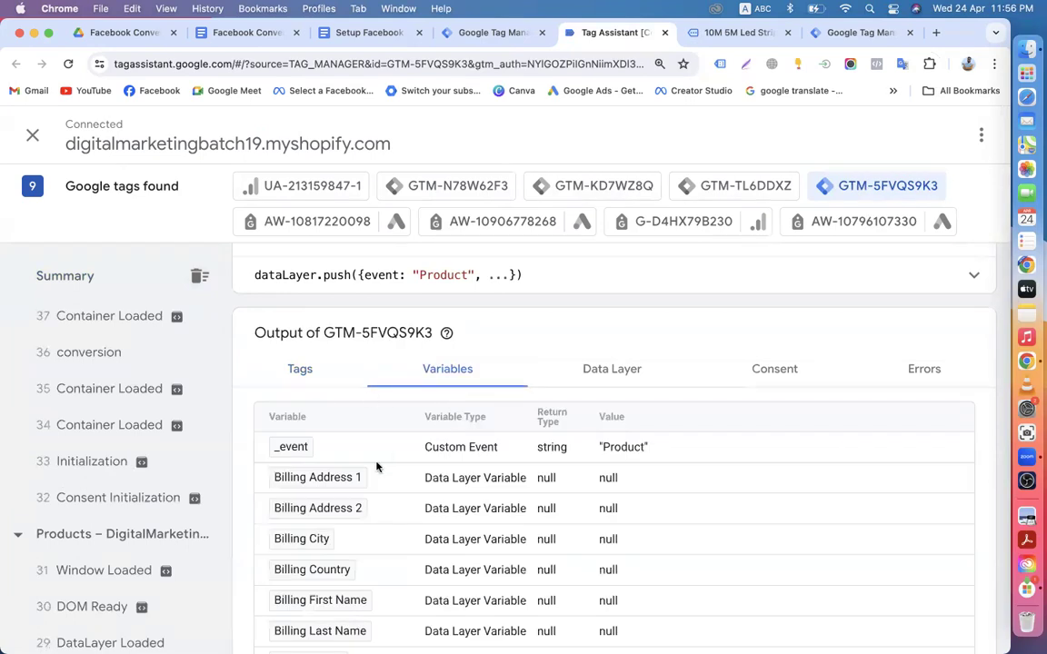
{"action": "scroll", "coordinate": [376, 465], "scroll_direction": "down", "scroll_amount": 5}
{"action": "scroll", "coordinate": [512, 436], "scroll_direction": "up", "scroll_amount": 8}
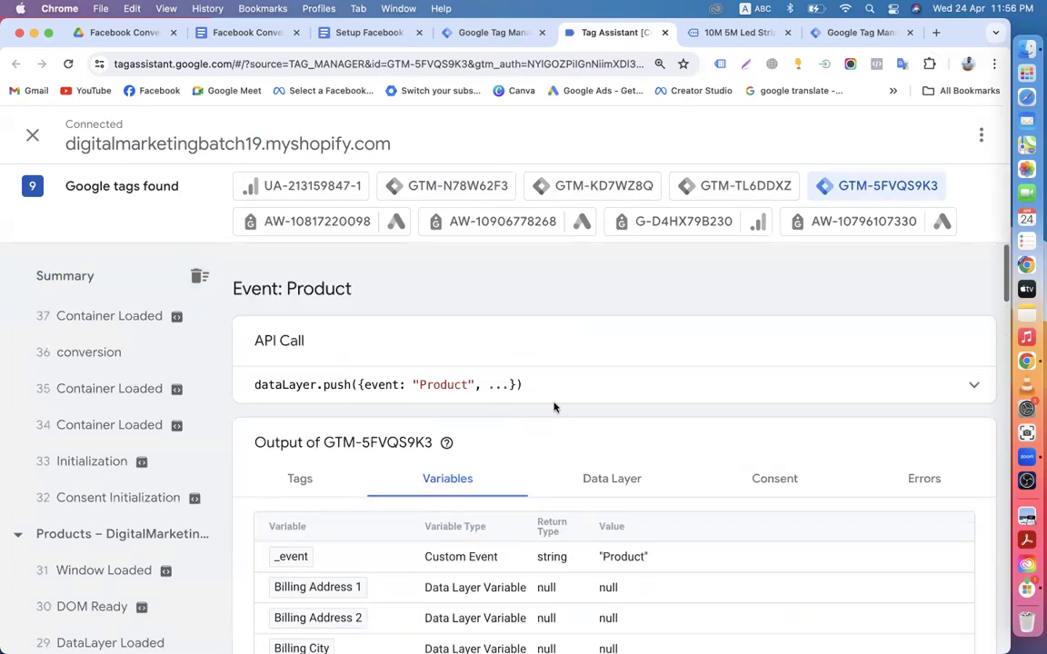
Step: Check the Product event's data layer values, noting null customer fields, then return to the workspace
{"action": "left_click", "coordinate": [596, 479]}
{"action": "scroll", "coordinate": [486, 425], "scroll_direction": "down", "scroll_amount": 4}
{"action": "scroll", "coordinate": [450, 443], "scroll_direction": "down", "scroll_amount": 3}
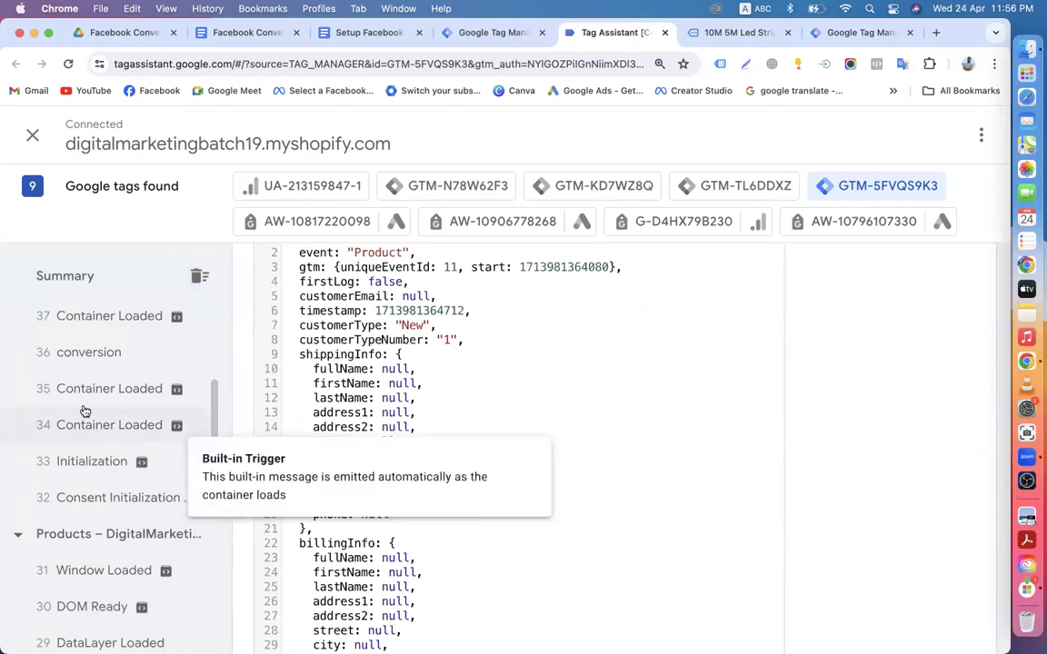
{"action": "scroll", "coordinate": [91, 418], "scroll_direction": "up", "scroll_amount": 10}
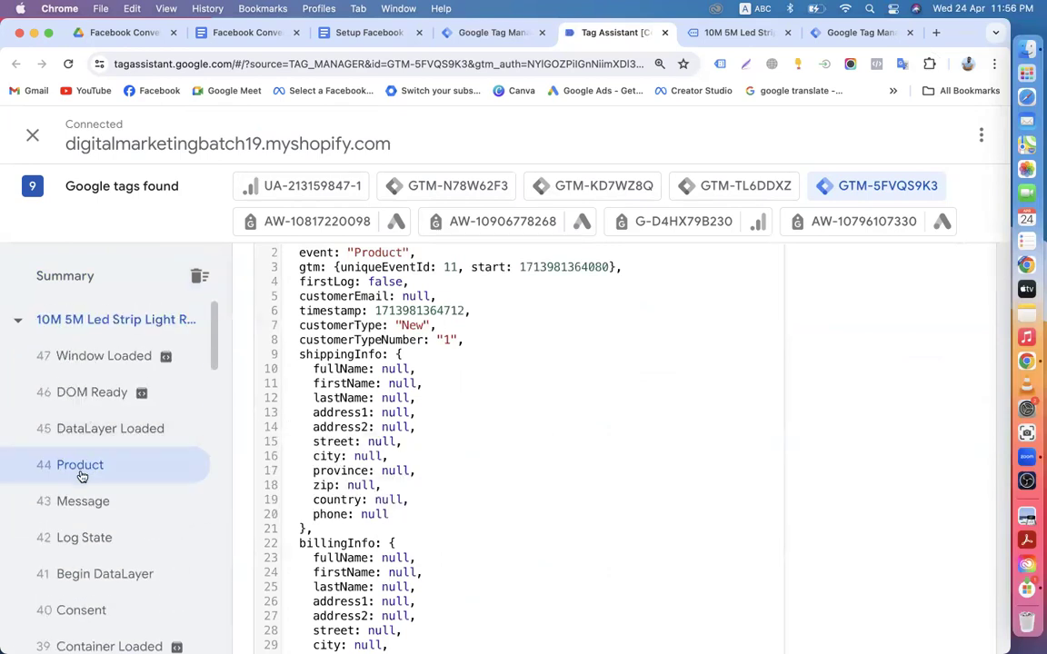
{"action": "scroll", "coordinate": [82, 475], "scroll_direction": "down", "scroll_amount": 2}
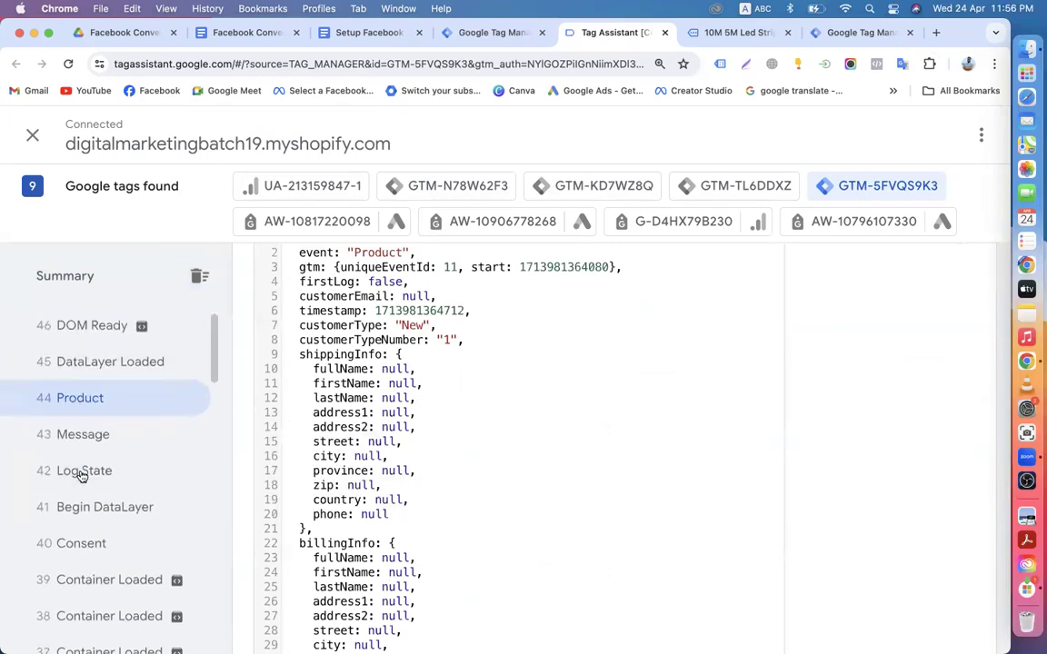
{"action": "left_click", "coordinate": [109, 400]}
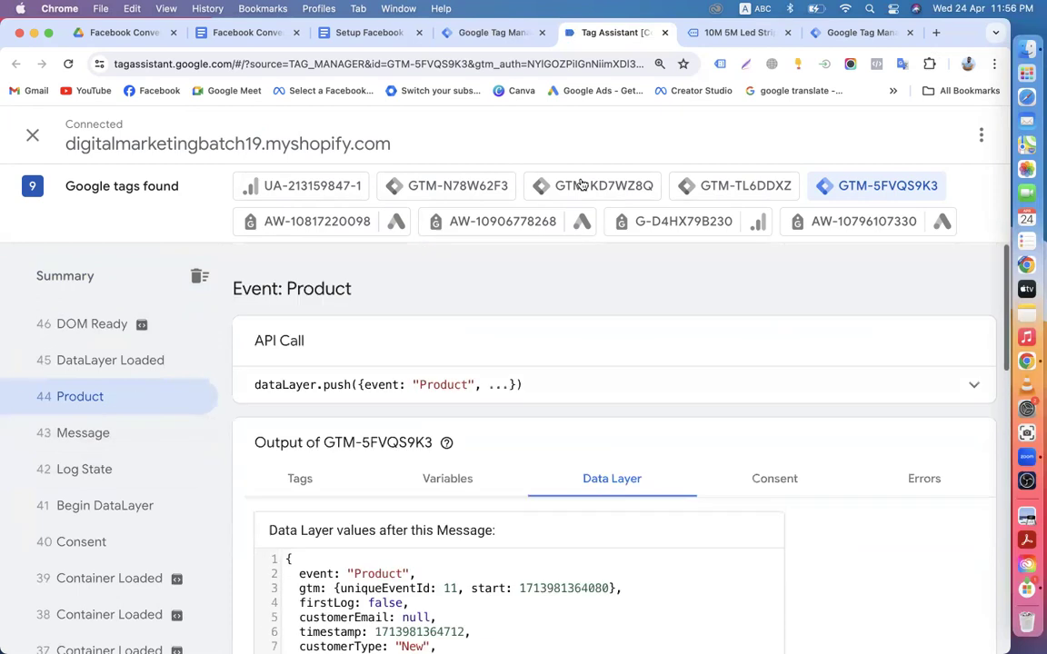
{"action": "left_click", "coordinate": [487, 33]}
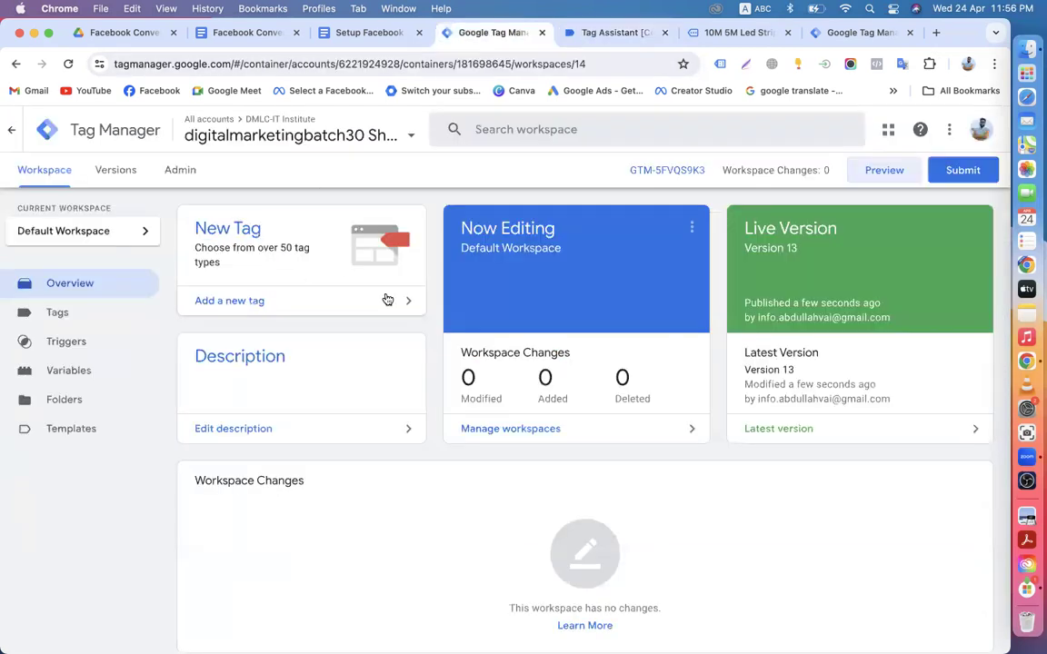
Step: Close the old Tag Assistant debug session and return to the Tag Manager workspace
{"action": "left_click", "coordinate": [602, 34]}
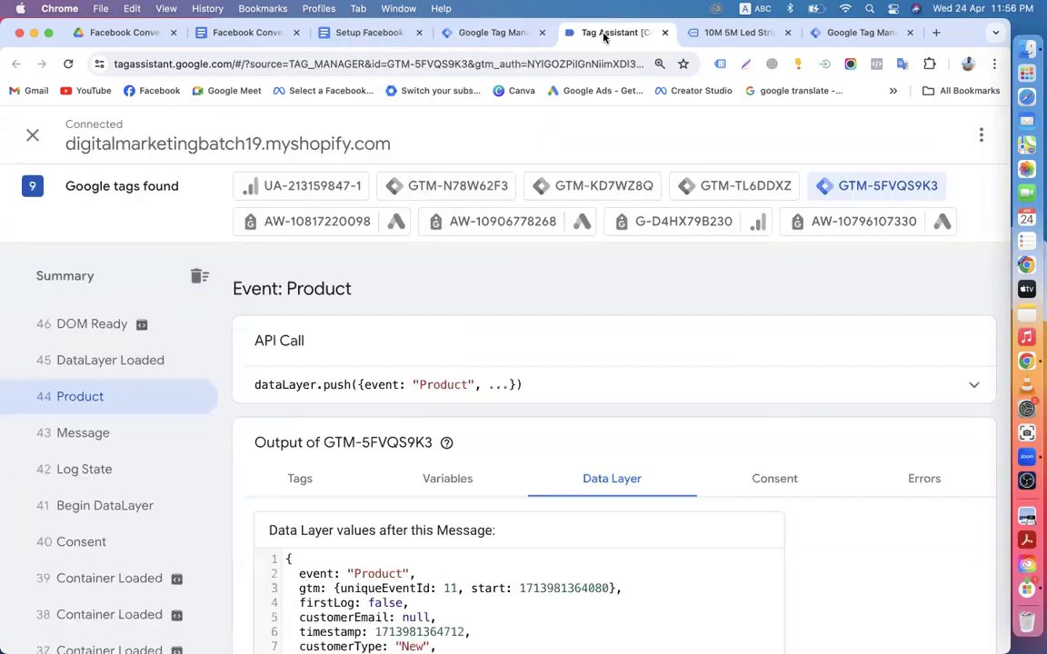
{"action": "left_click", "coordinate": [664, 34]}
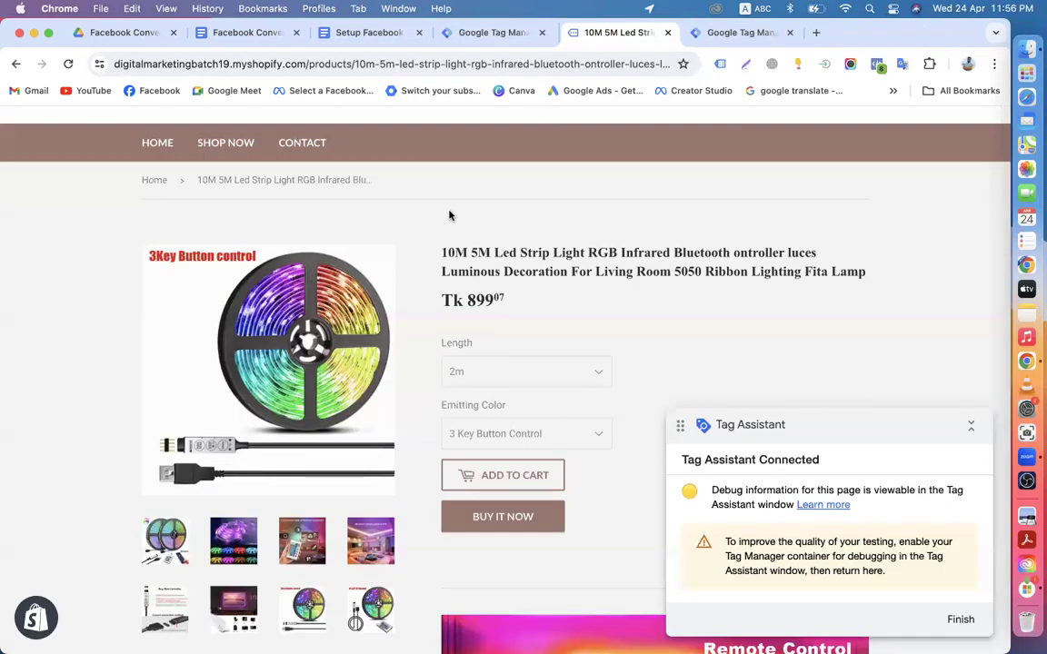
{"action": "left_click", "coordinate": [542, 34]}
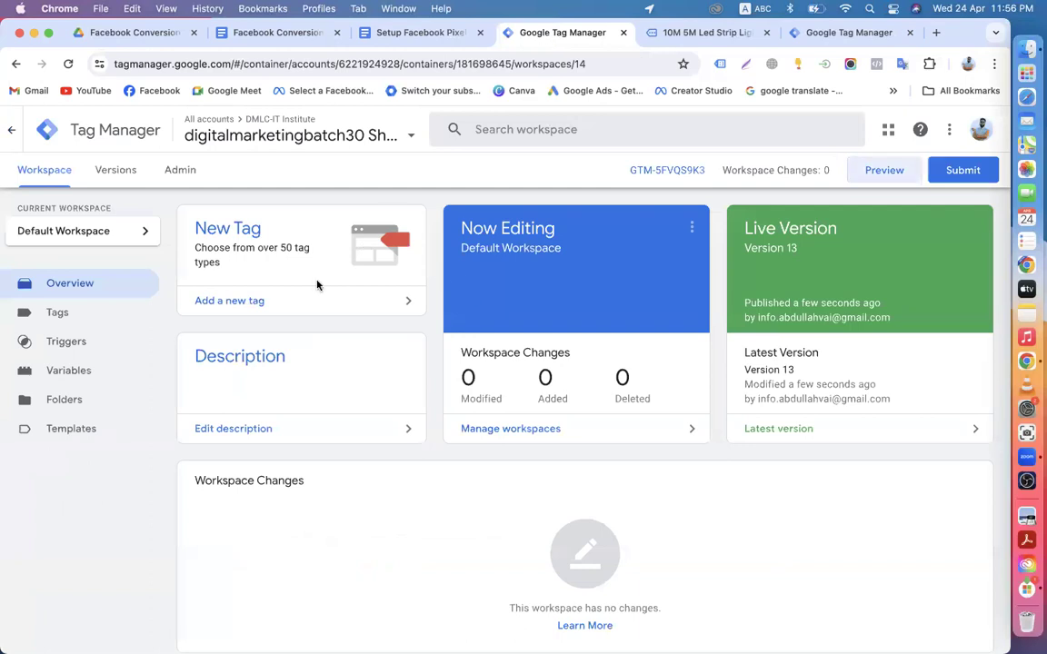
{"action": "left_click", "coordinate": [683, 35]}
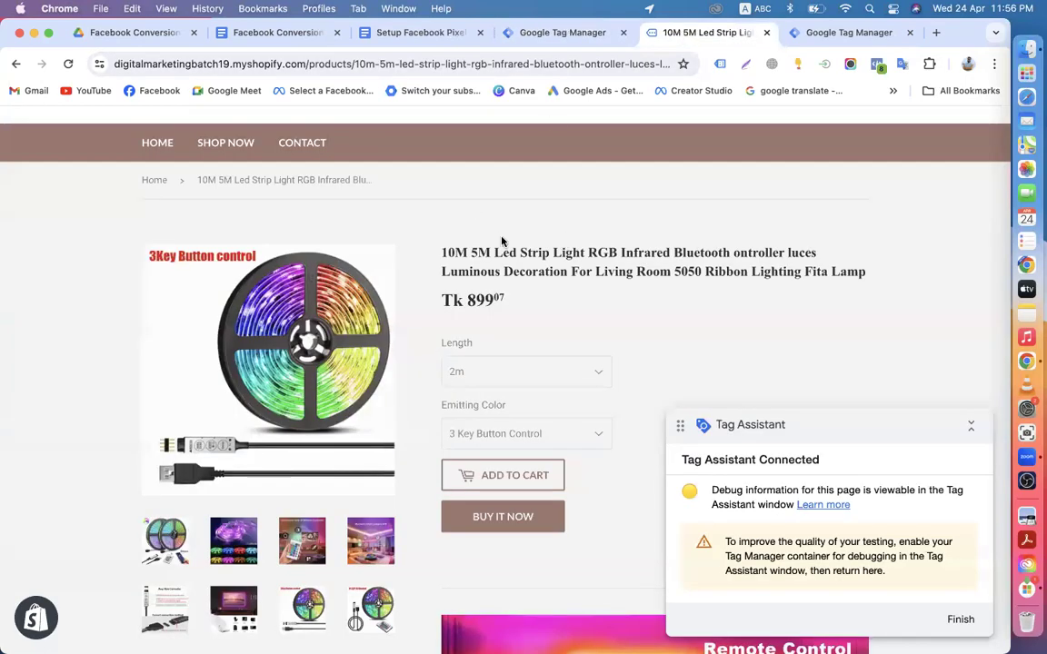
{"action": "left_click", "coordinate": [548, 34]}
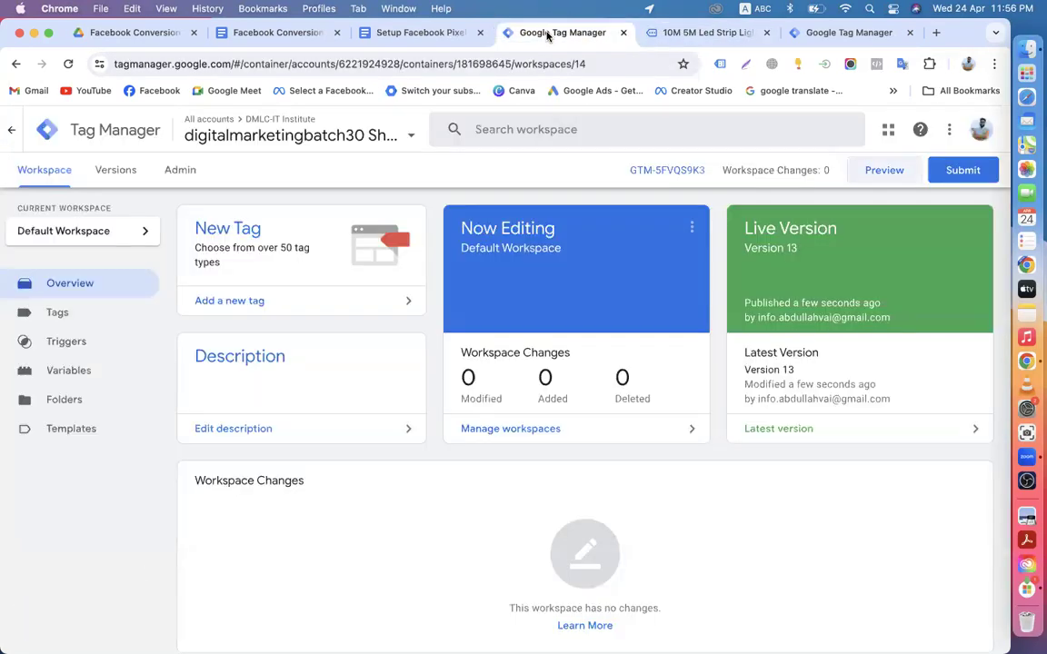
Step: Restart preview mode and reconnect Tag Assistant to the Shopify store
{"action": "left_click", "coordinate": [884, 172]}
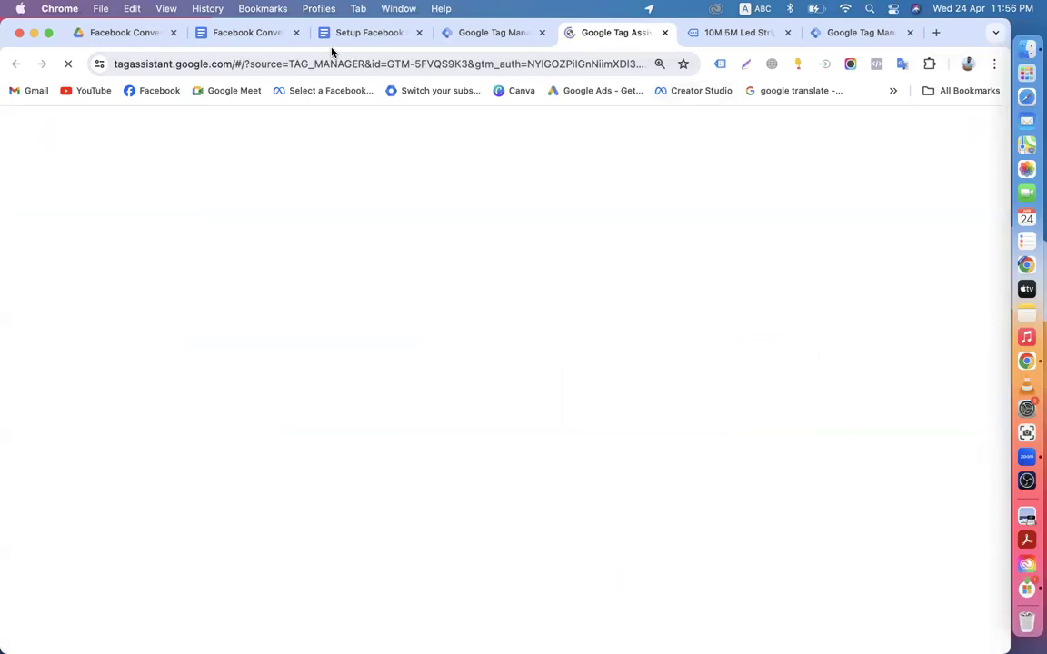
{"action": "left_click", "coordinate": [457, 33]}
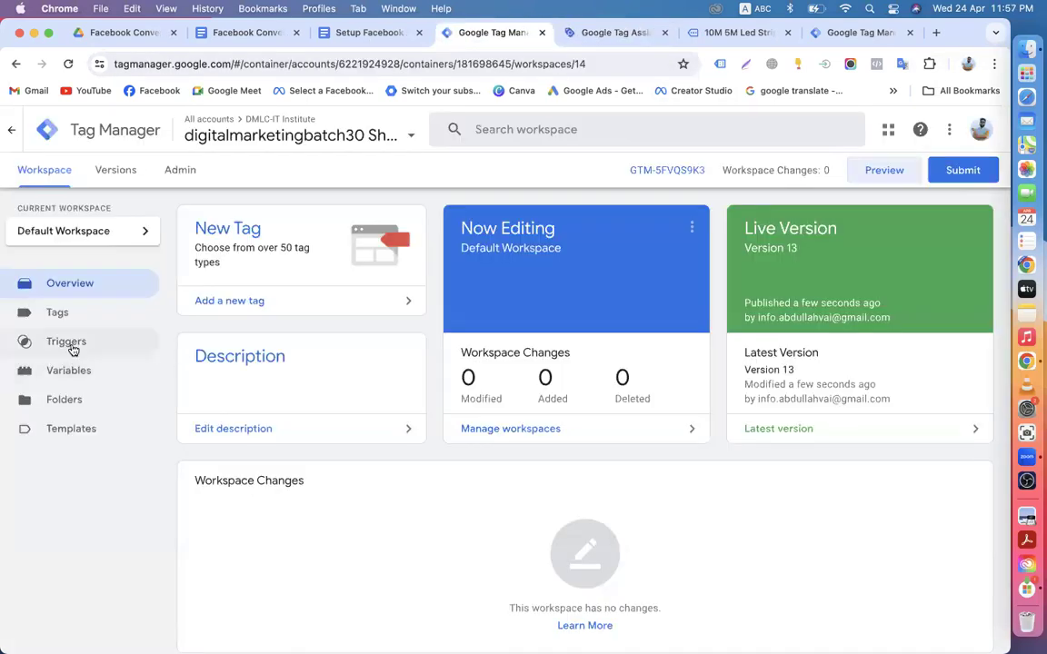
{"action": "left_click", "coordinate": [619, 38]}
{"action": "left_click", "coordinate": [503, 545]}
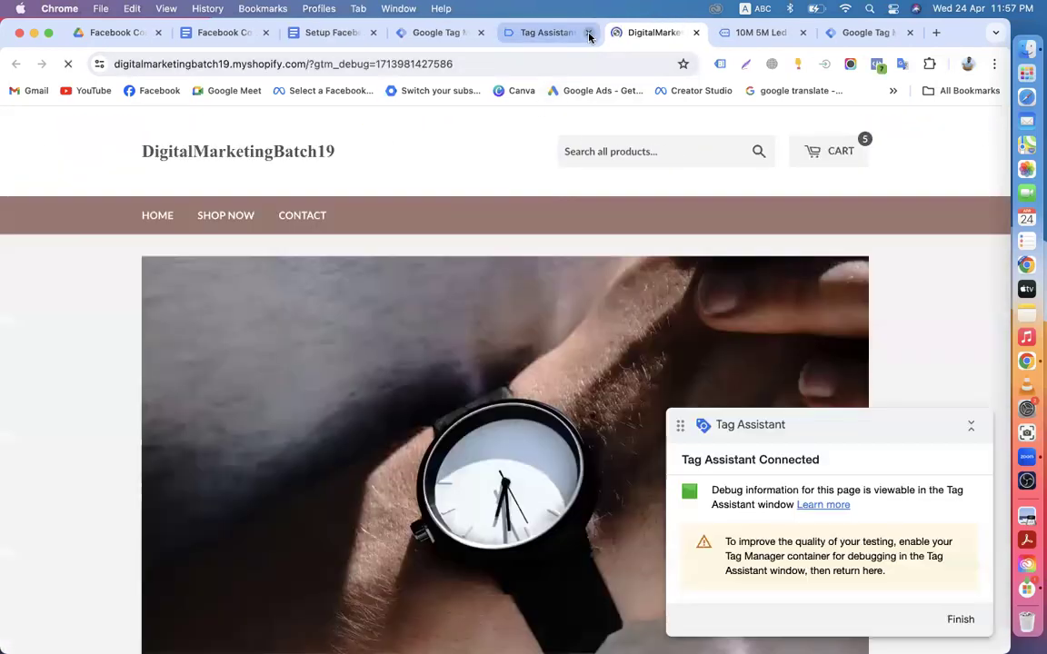
Step: Browse all store products and open the 20mm 22mm watch band page to add it to the cart
{"action": "scroll", "coordinate": [526, 300], "scroll_direction": "down", "scroll_amount": 3}
{"action": "scroll", "coordinate": [525, 363], "scroll_direction": "up", "scroll_amount": 3}
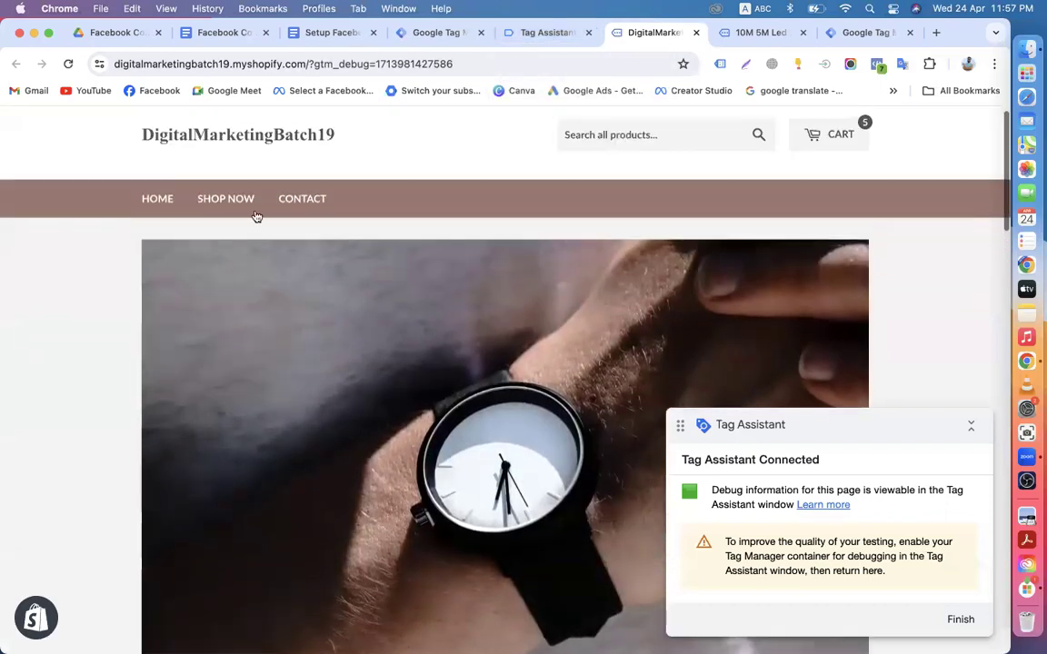
{"action": "left_click", "coordinate": [229, 200]}
{"action": "scroll", "coordinate": [507, 333], "scroll_direction": "down", "scroll_amount": 3}
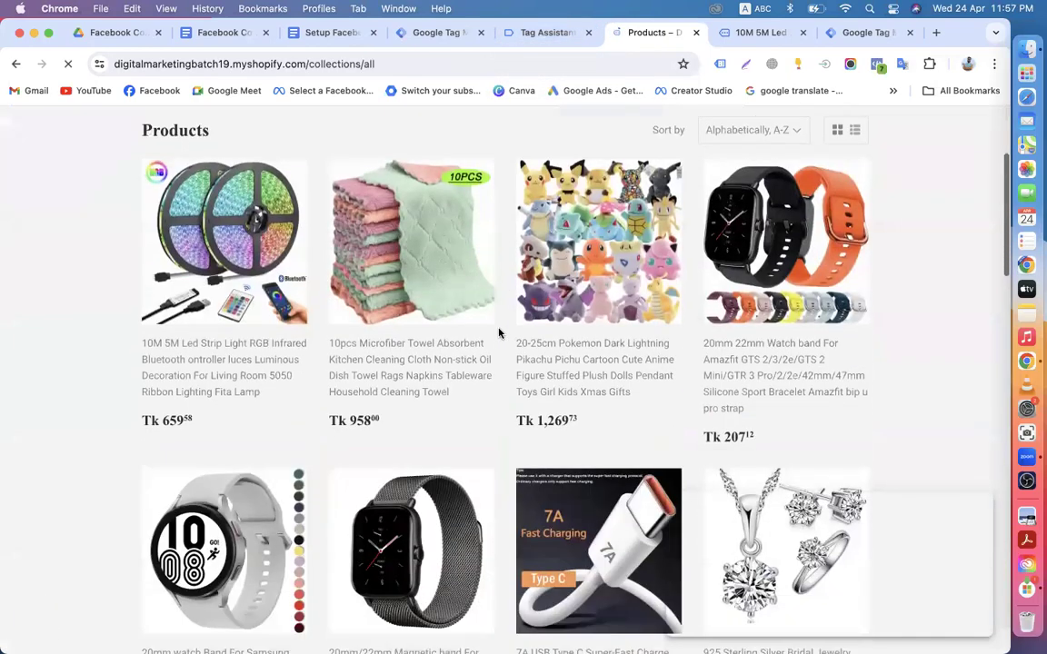
{"action": "left_click", "coordinate": [741, 346]}
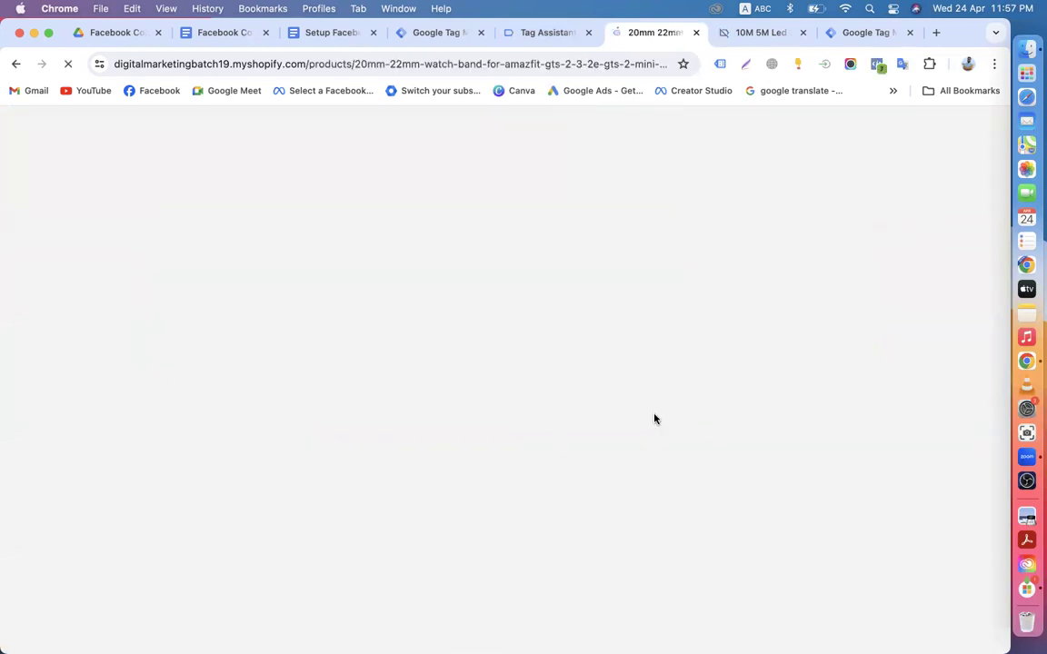
{"action": "scroll", "coordinate": [541, 468], "scroll_direction": "down", "scroll_amount": 2}
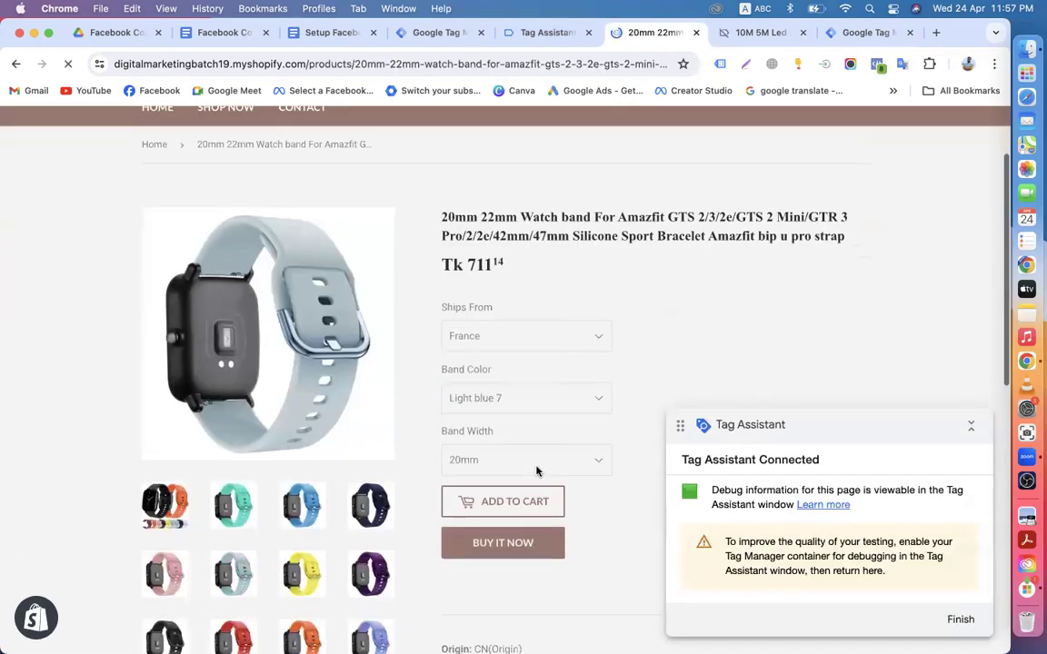
{"action": "scroll", "coordinate": [537, 470], "scroll_direction": "down", "scroll_amount": 2}
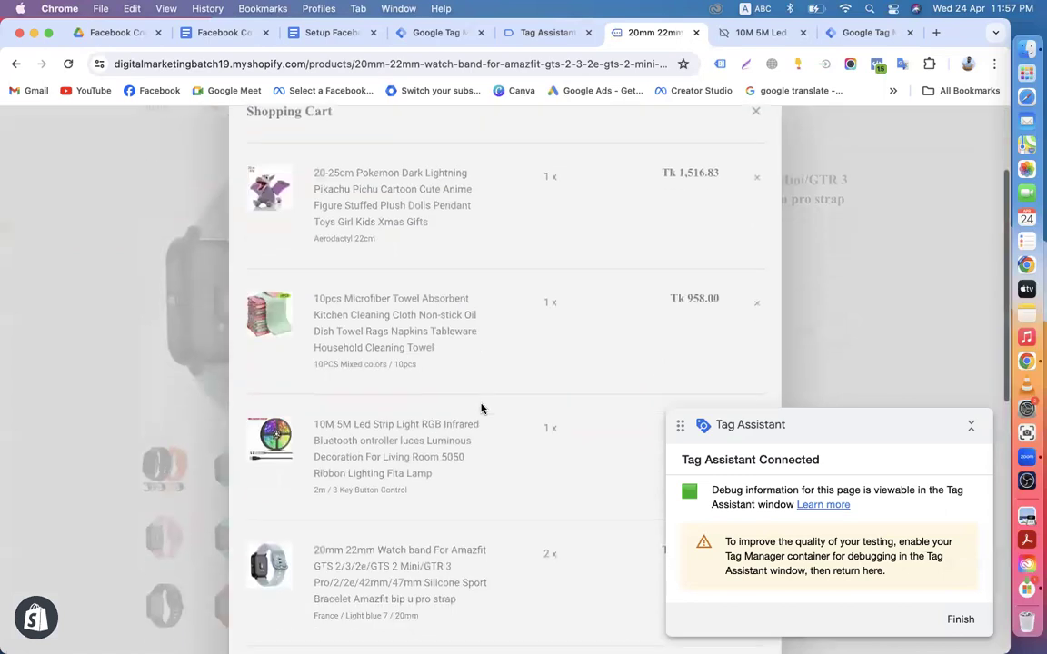
{"action": "scroll", "coordinate": [482, 409], "scroll_direction": "down", "scroll_amount": 3}
{"action": "scroll", "coordinate": [525, 339], "scroll_direction": "up", "scroll_amount": 5}
Step: In the Tag Assistant summary, open the details of the recorded Add to Cart event
{"action": "left_click", "coordinate": [537, 33]}
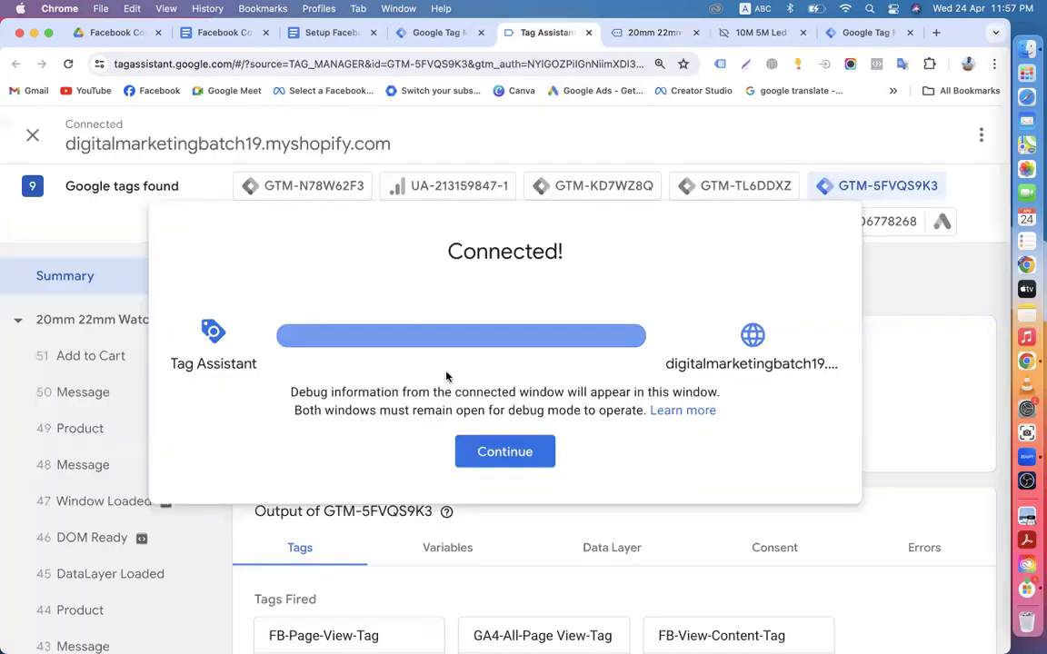
{"action": "left_click", "coordinate": [479, 450]}
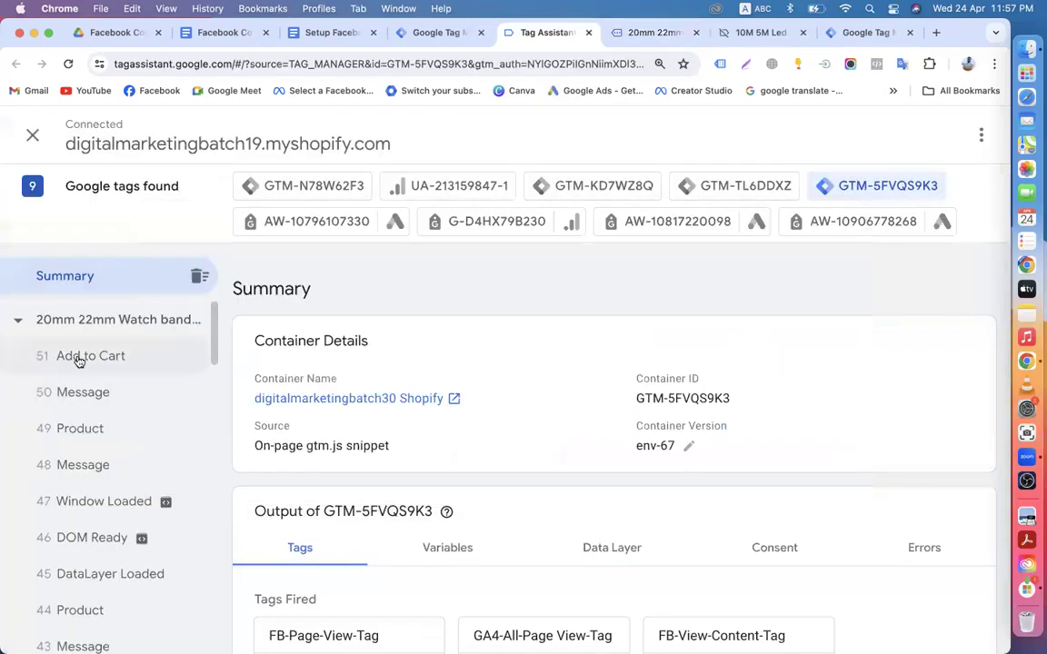
{"action": "left_click", "coordinate": [105, 360]}
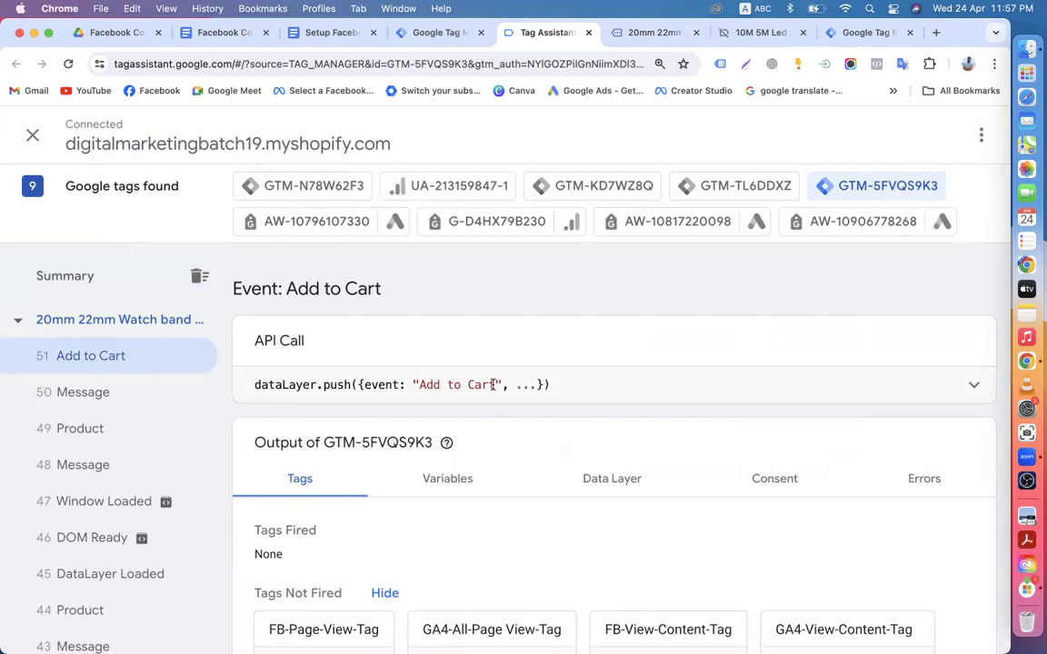
{"action": "scroll", "coordinate": [490, 384], "scroll_direction": "down", "scroll_amount": 2}
{"action": "scroll", "coordinate": [391, 391], "scroll_direction": "up", "scroll_amount": 2}
Step: Copy the event name 'Add to Cart' from the data layer push and return to Tag Manager
{"action": "left_click_drag", "start_coordinate": [421, 385], "coordinate": [492, 383]}
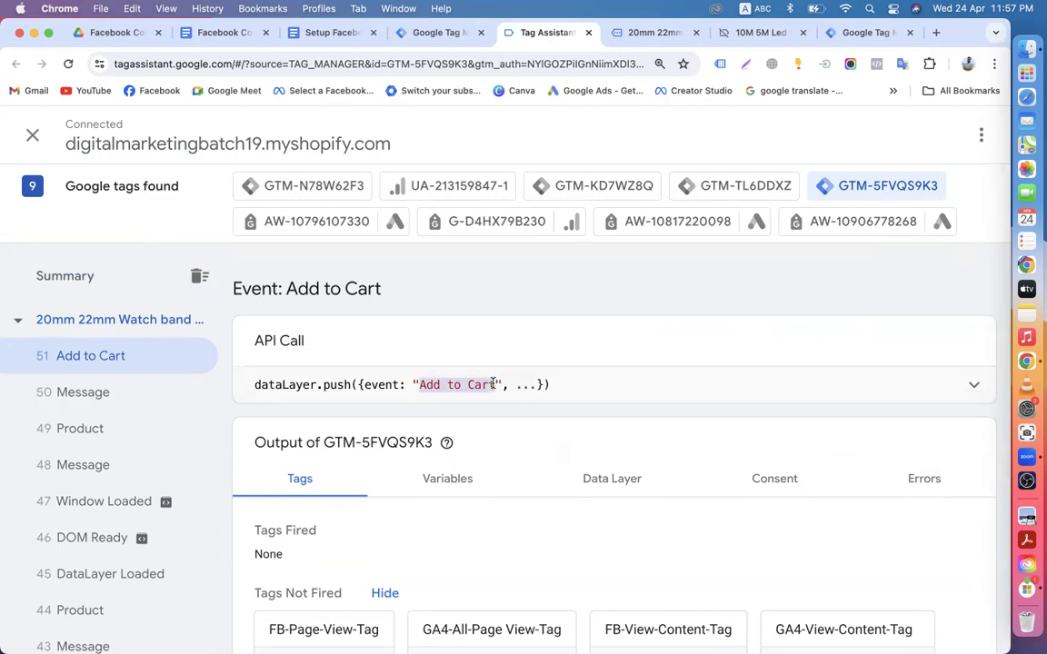
{"action": "right_click", "coordinate": [481, 385]}
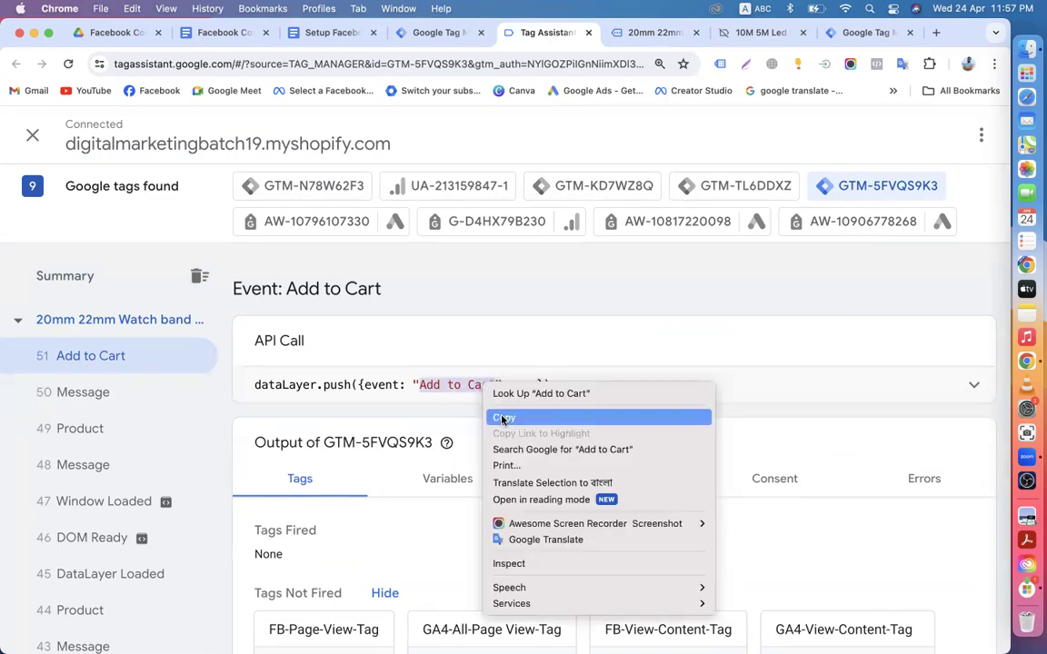
{"action": "left_click", "coordinate": [495, 416]}
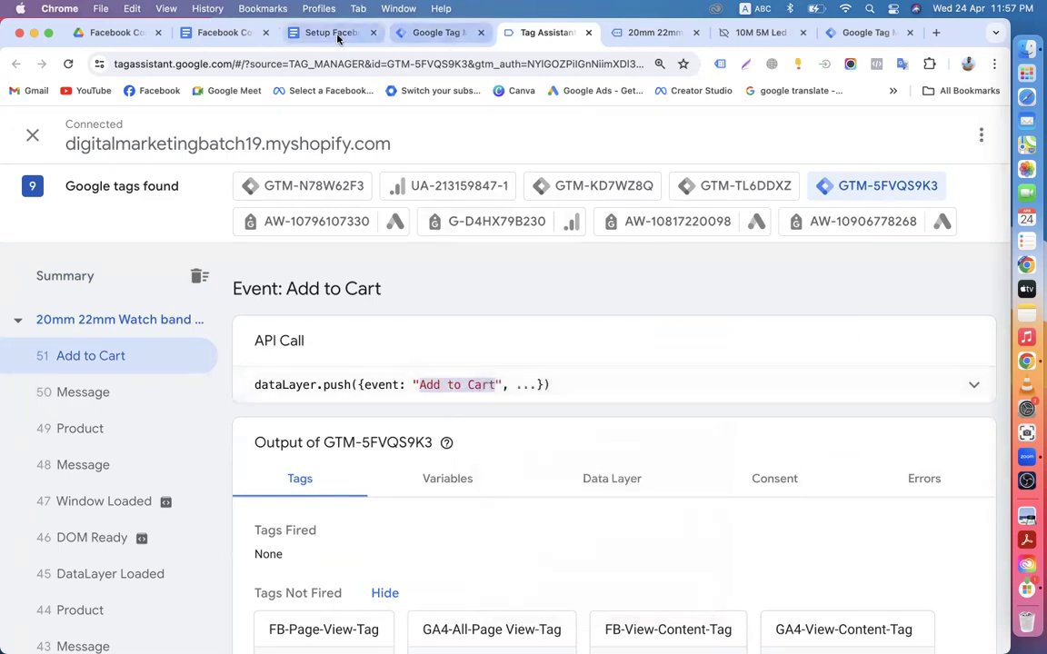
{"action": "left_click", "coordinate": [405, 33]}
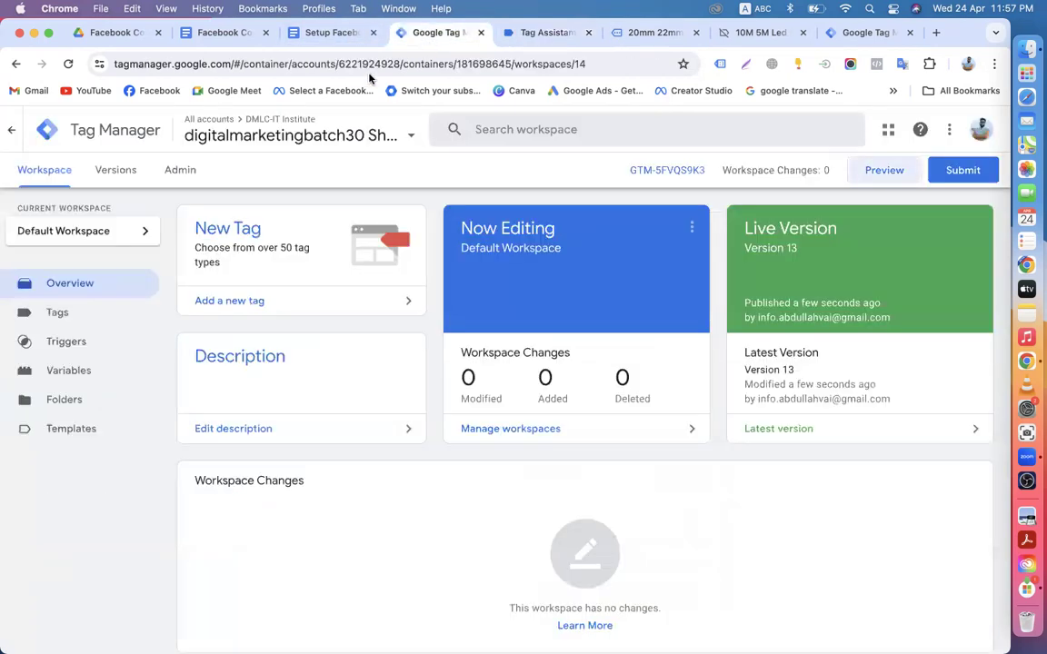
Step: Inspect the existing Add to Cart Custom Event trigger on All Custom Events, closing it unchanged
{"action": "left_click", "coordinate": [91, 344]}
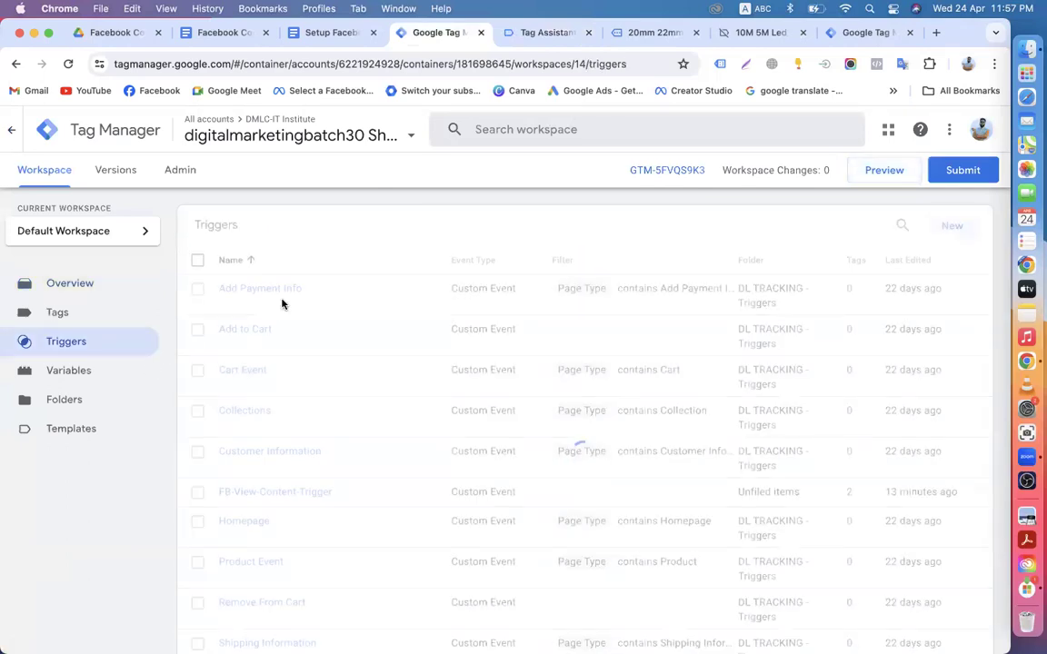
{"action": "left_click", "coordinate": [250, 329]}
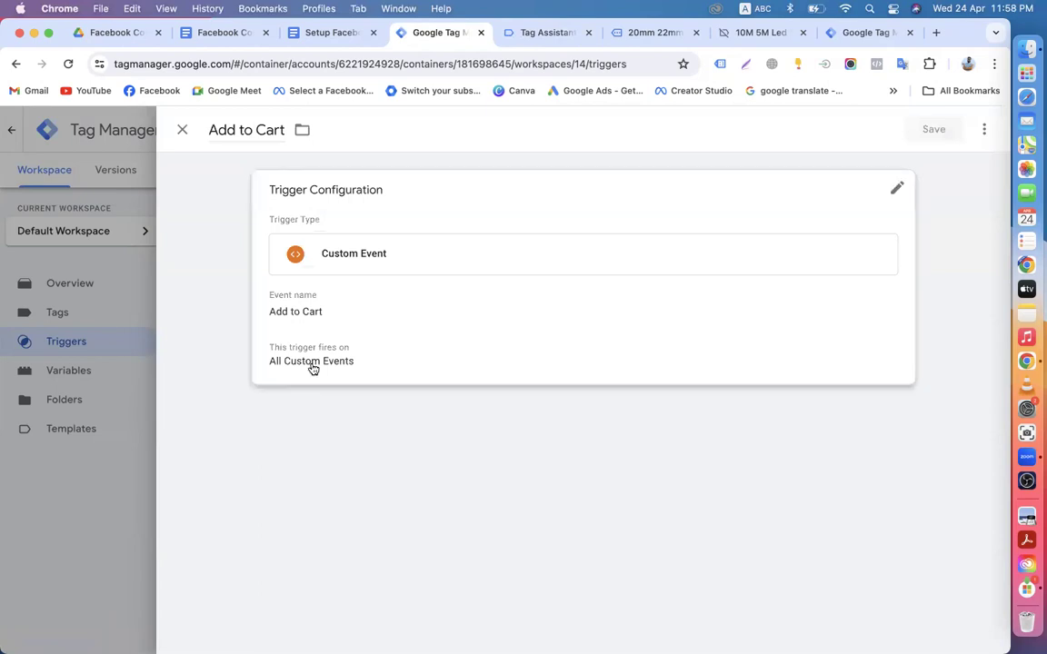
{"action": "left_click", "coordinate": [385, 324]}
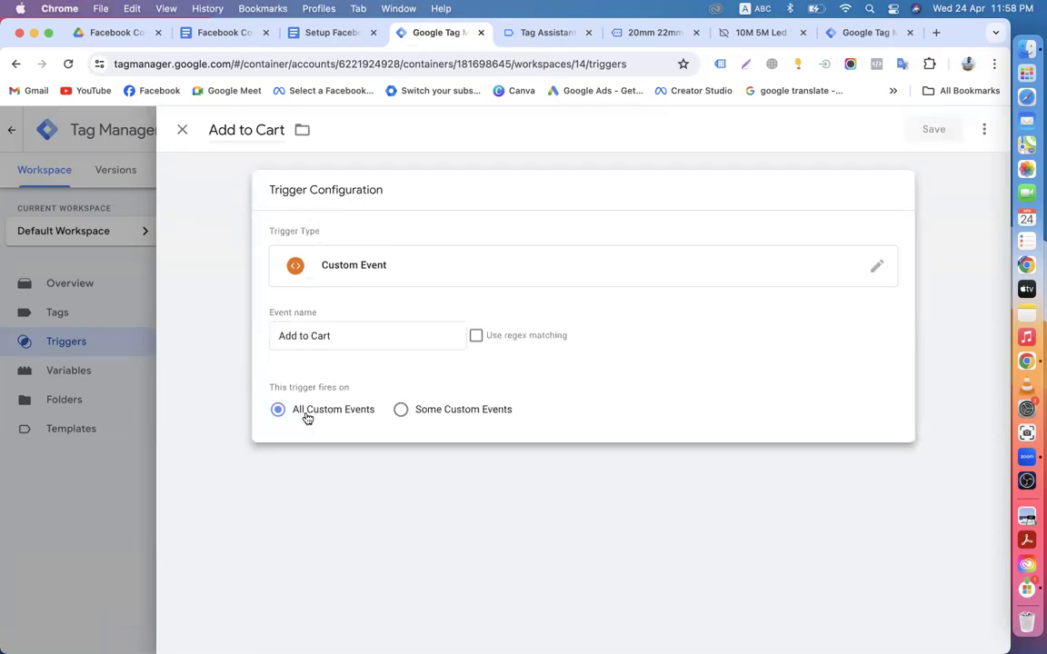
{"action": "left_click", "coordinate": [181, 129]}
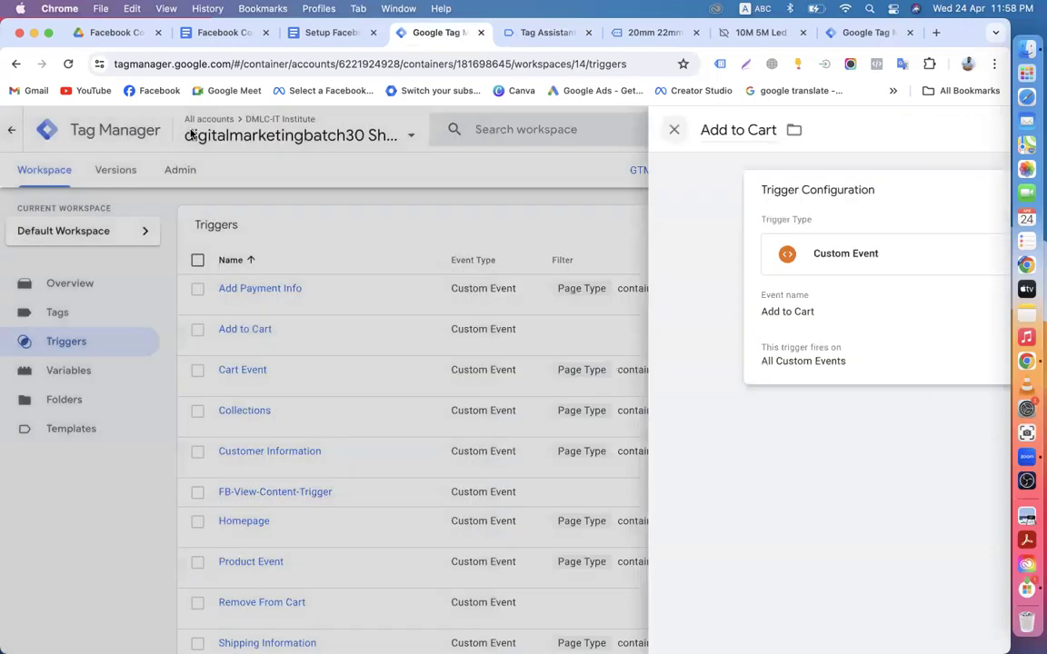
{"action": "scroll", "coordinate": [316, 470], "scroll_direction": "down", "scroll_amount": 3}
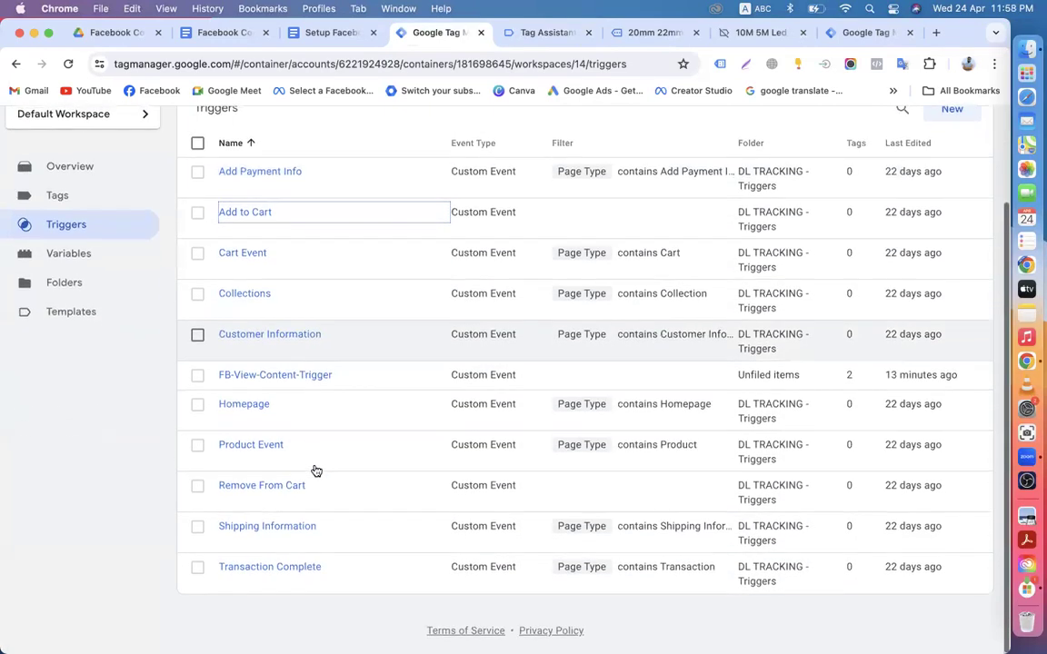
{"action": "scroll", "coordinate": [103, 382], "scroll_direction": "up", "scroll_amount": 3}
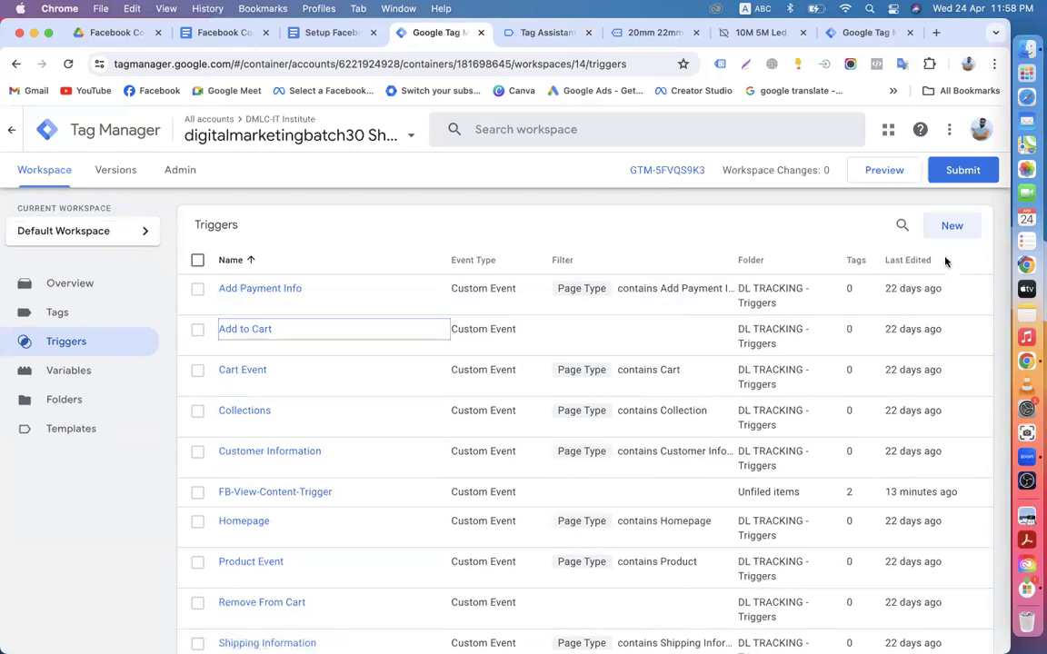
Step: Create a new trigger and name it FB-Add-to-Cart-Trigger
{"action": "left_click", "coordinate": [948, 233]}
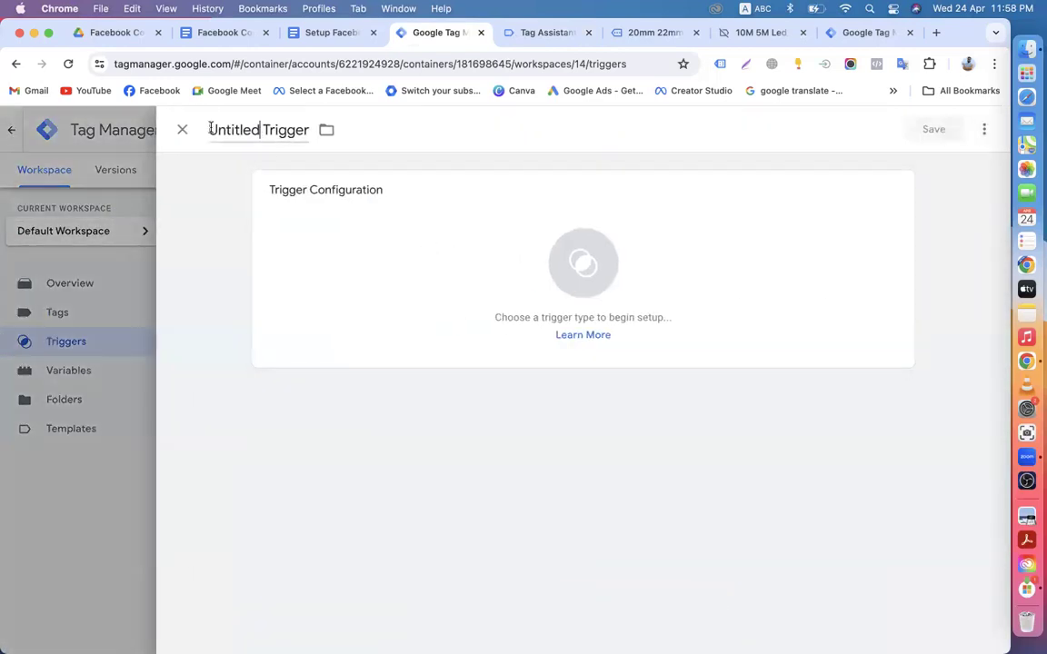
{"action": "double_click", "coordinate": [285, 129]}
{"action": "key", "text": "Left"}
{"action": "key", "text": "BackSpace"}
{"action": "key", "text": "BackSpace"}
{"action": "key", "text": "BackSpace"}
{"action": "key", "text": "BackSpace"}
{"action": "key", "text": "BackSpace"}
{"action": "key", "text": "BackSpace"}
{"action": "key", "text": "BackSpace"}
{"action": "key", "text": "BackSpace"}
{"action": "key", "text": "BackSpace"}
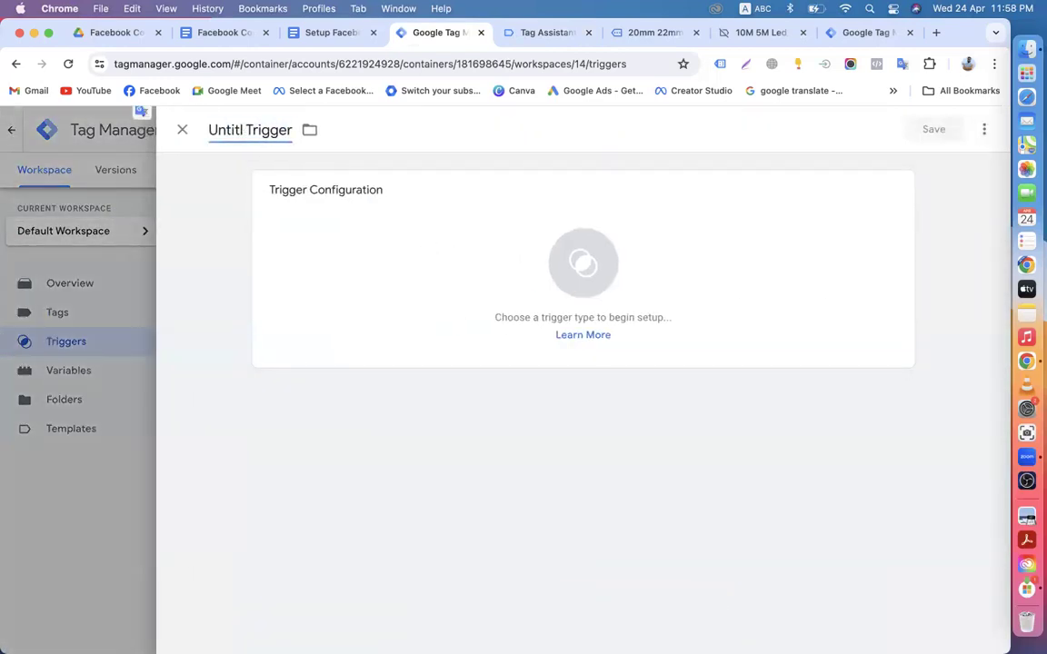
{"action": "type", "text": "FB"}
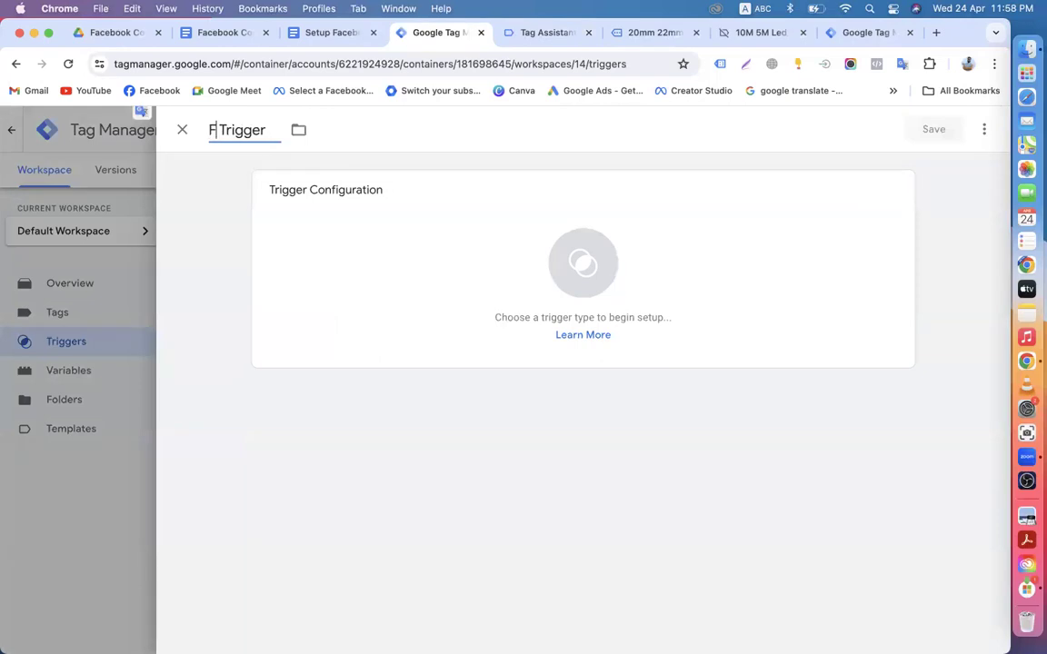
{"action": "type", "text": "-"}
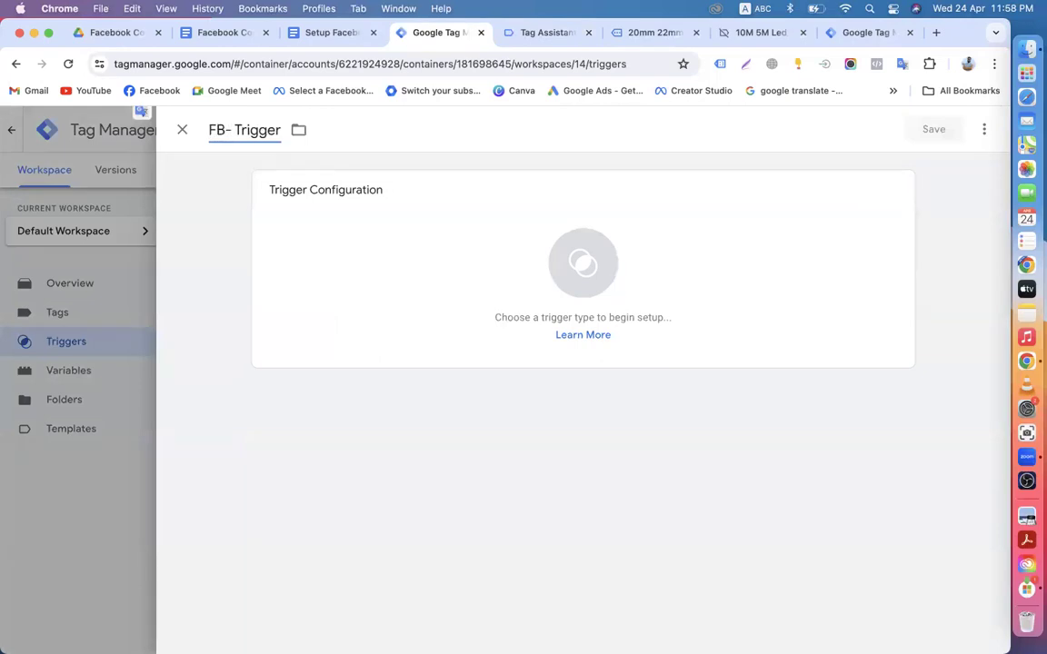
{"action": "key", "text": "super+v"}
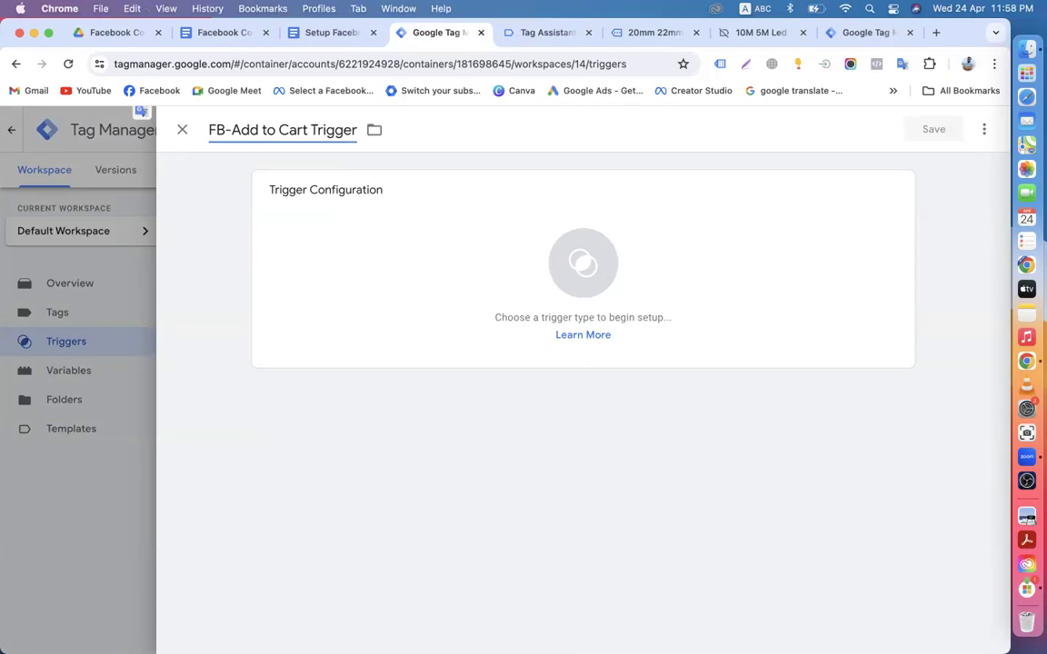
{"action": "key", "text": "BackSpace"}
{"action": "type", "text": "-"}
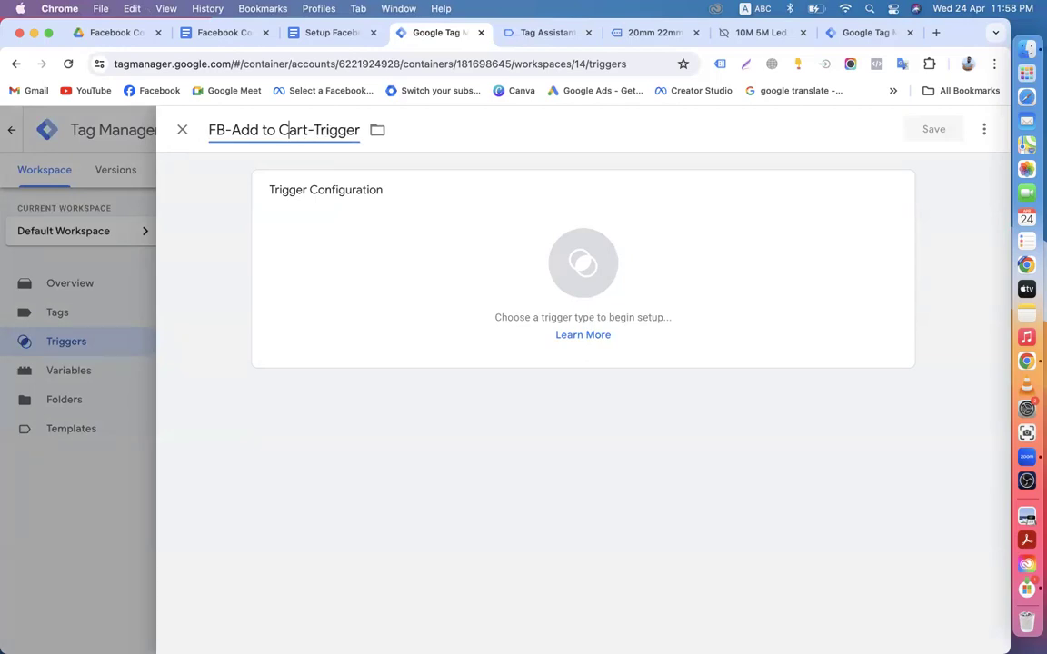
{"action": "left_click", "coordinate": [265, 130]}
{"action": "key", "text": "BackSpace"}
{"action": "type", "text": "-"}
{"action": "key", "text": "BackSpace"}
{"action": "type", "text": "-to-"}
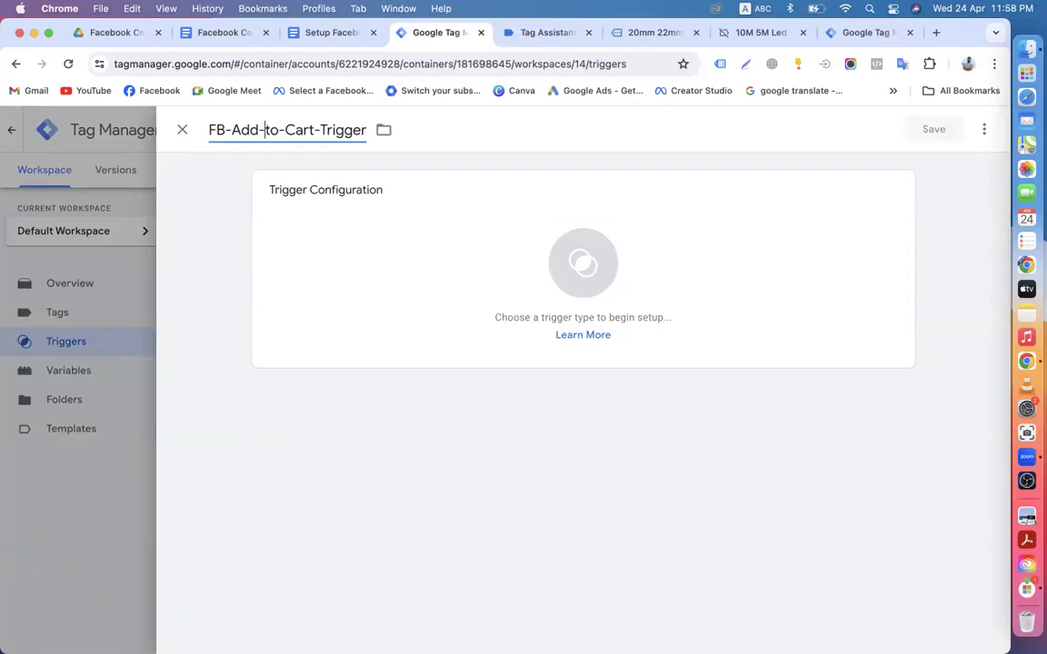
Step: Make it a Custom Event trigger with event name 'Add to Cart' and save it
{"action": "left_click", "coordinate": [437, 309]}
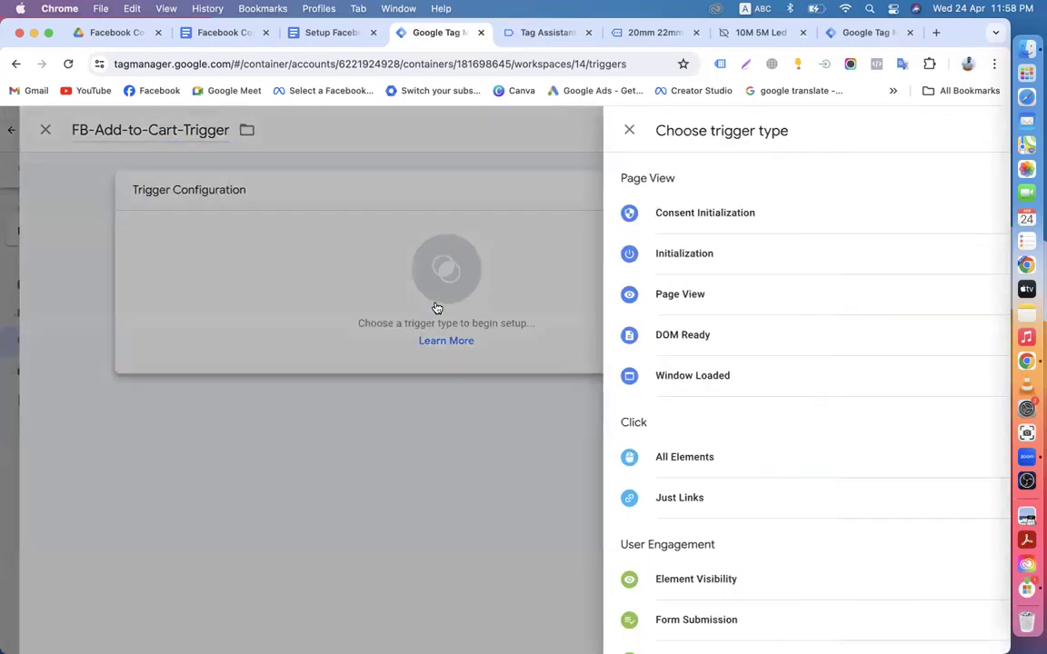
{"action": "scroll", "coordinate": [603, 429], "scroll_direction": "down", "scroll_amount": 5}
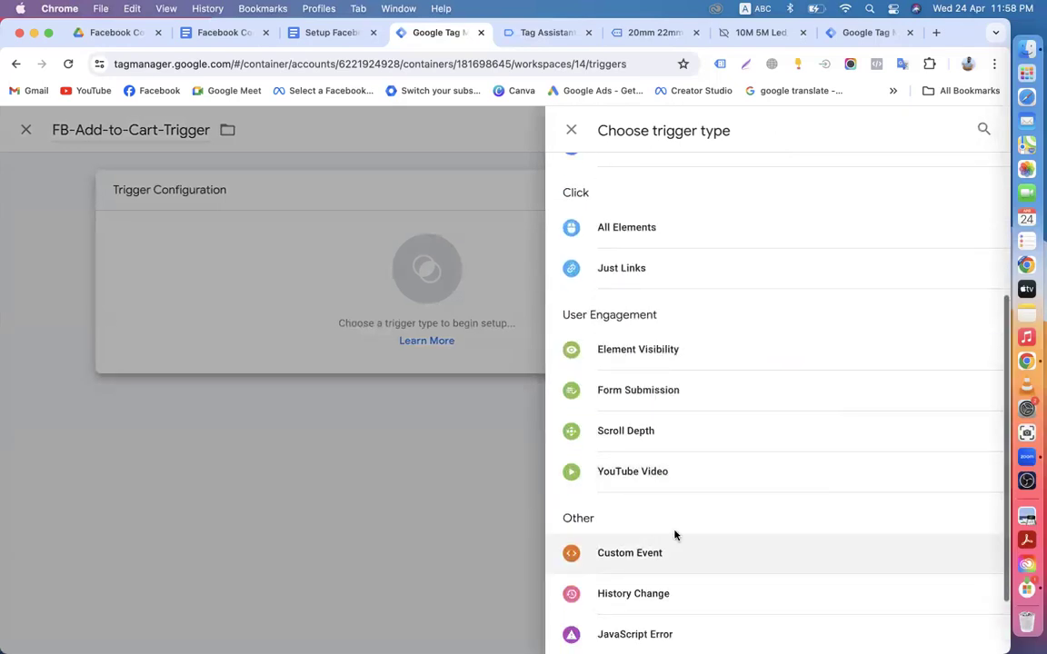
{"action": "left_click", "coordinate": [629, 558]}
{"action": "left_click", "coordinate": [313, 336]}
{"action": "type", "text": "Add to Cart"}
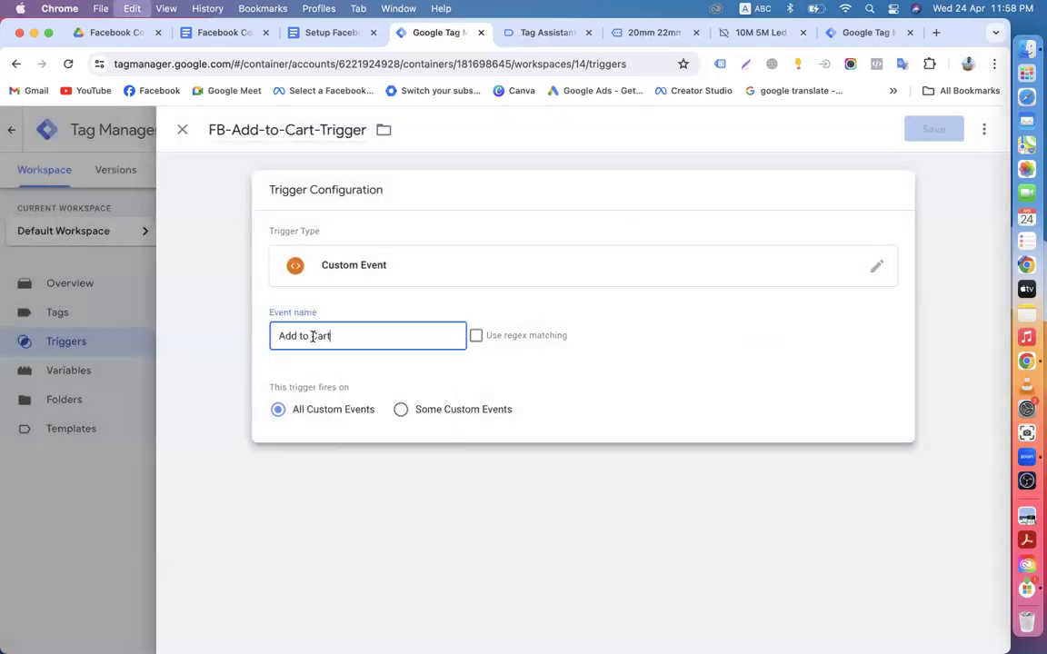
{"action": "left_click", "coordinate": [214, 356]}
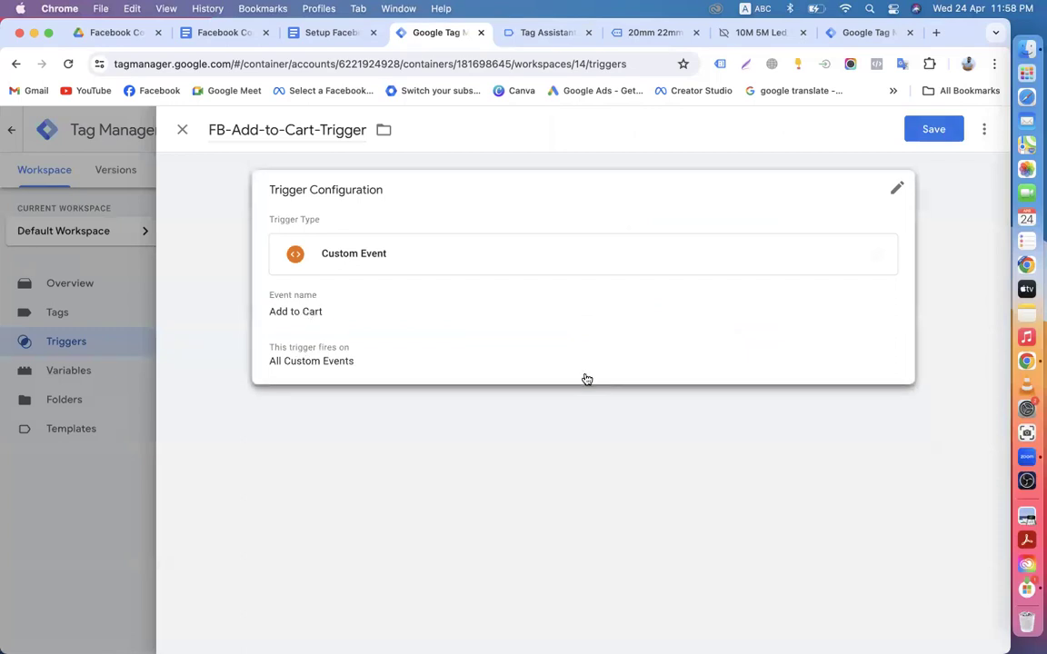
{"action": "left_click", "coordinate": [923, 137]}
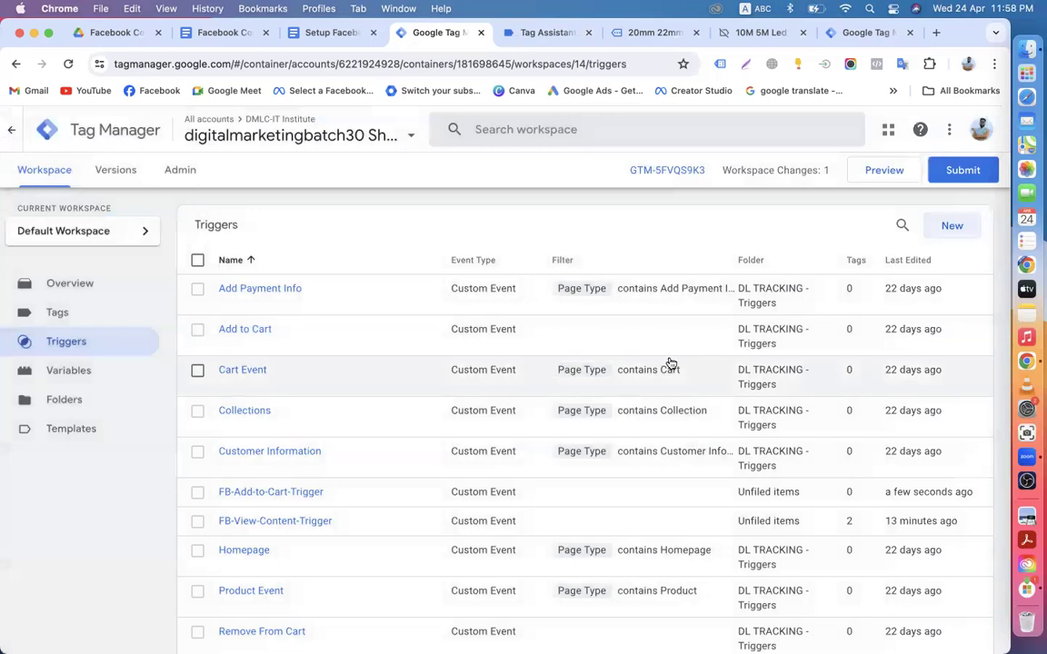
Step: Review the four tags in the Tags list, then move to the Setup Facebook guide document
{"action": "left_click", "coordinate": [88, 319]}
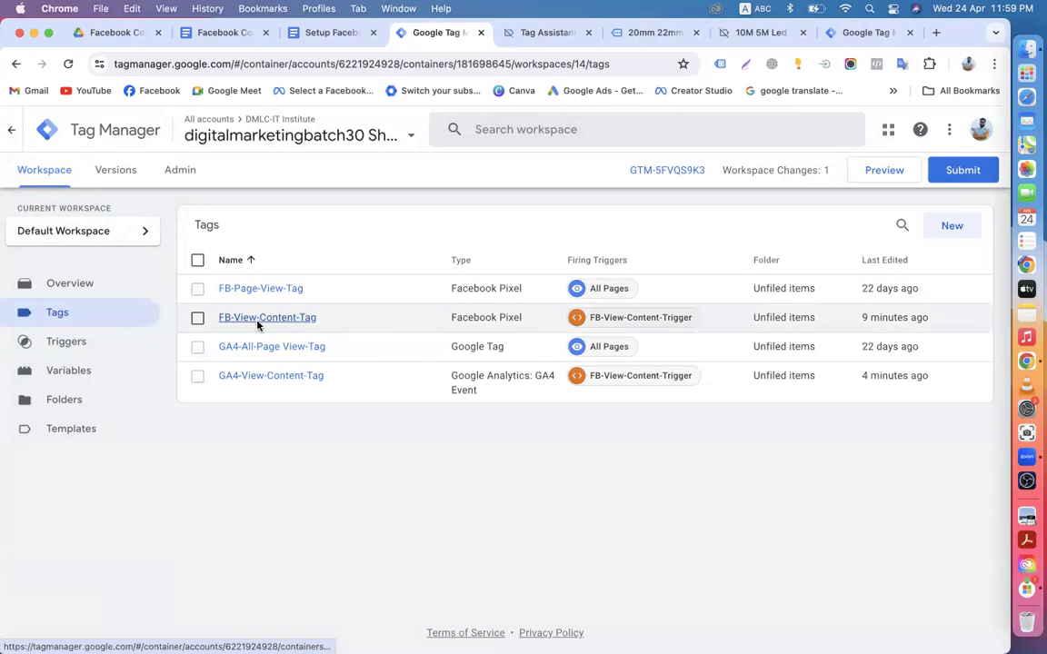
{"action": "left_click", "coordinate": [336, 33]}
Step: Glance at the Facebook Conversion API guide, then go back to the GTM Tags list
{"action": "left_click", "coordinate": [219, 33]}
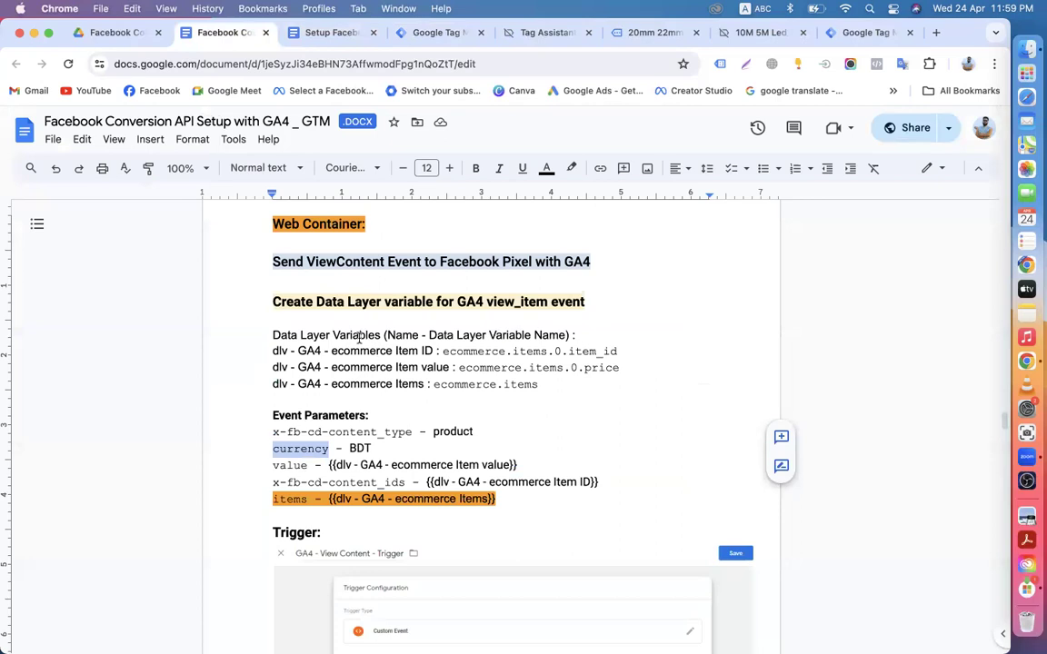
{"action": "left_click", "coordinate": [429, 33]}
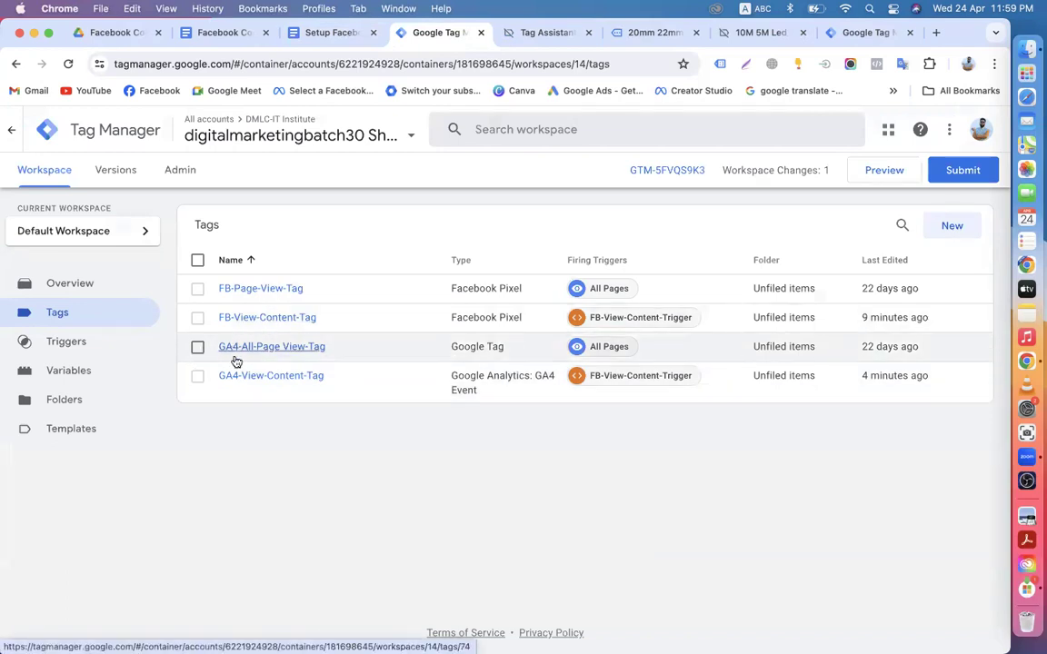
Step: Mark FB-View-Content-Tag and make a copy of it from the tag's actions menu
{"action": "left_click", "coordinate": [196, 320]}
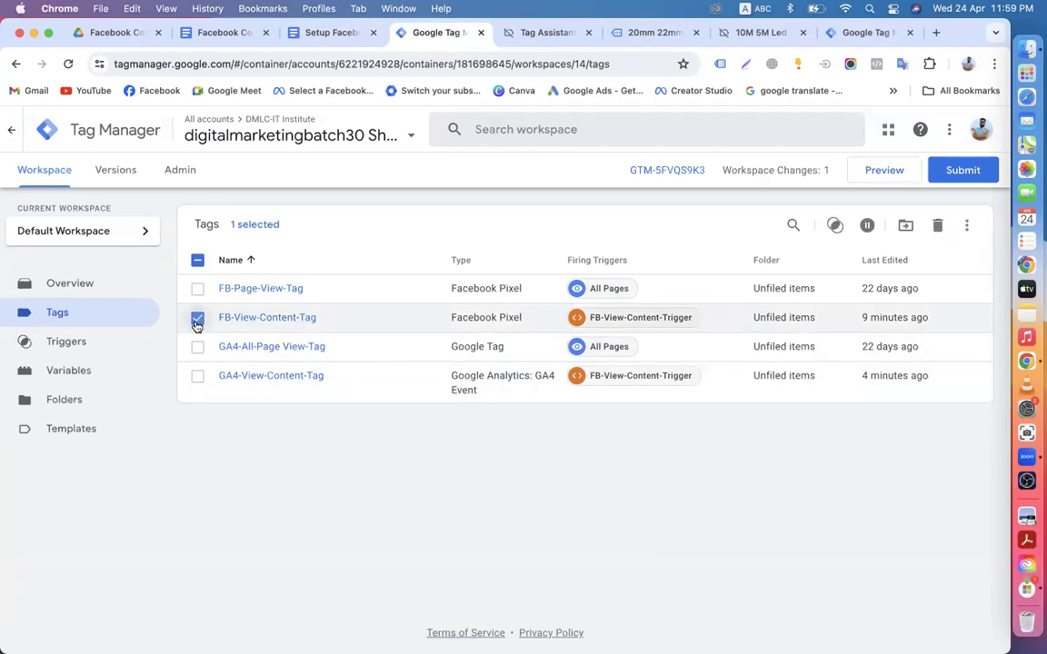
{"action": "left_click", "coordinate": [967, 226]}
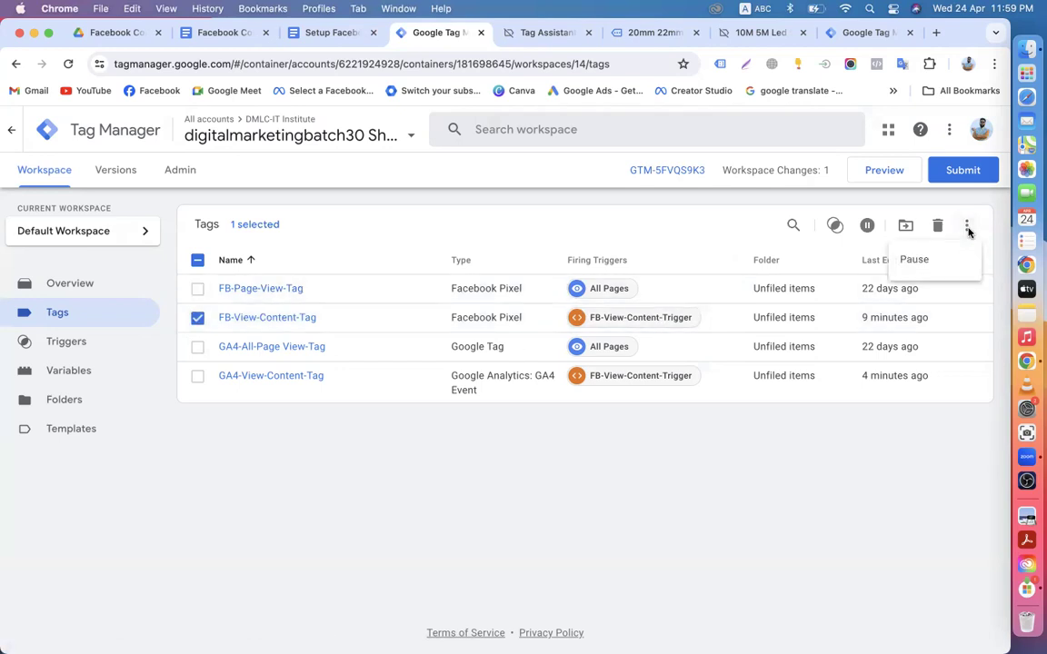
{"action": "left_click", "coordinate": [283, 319]}
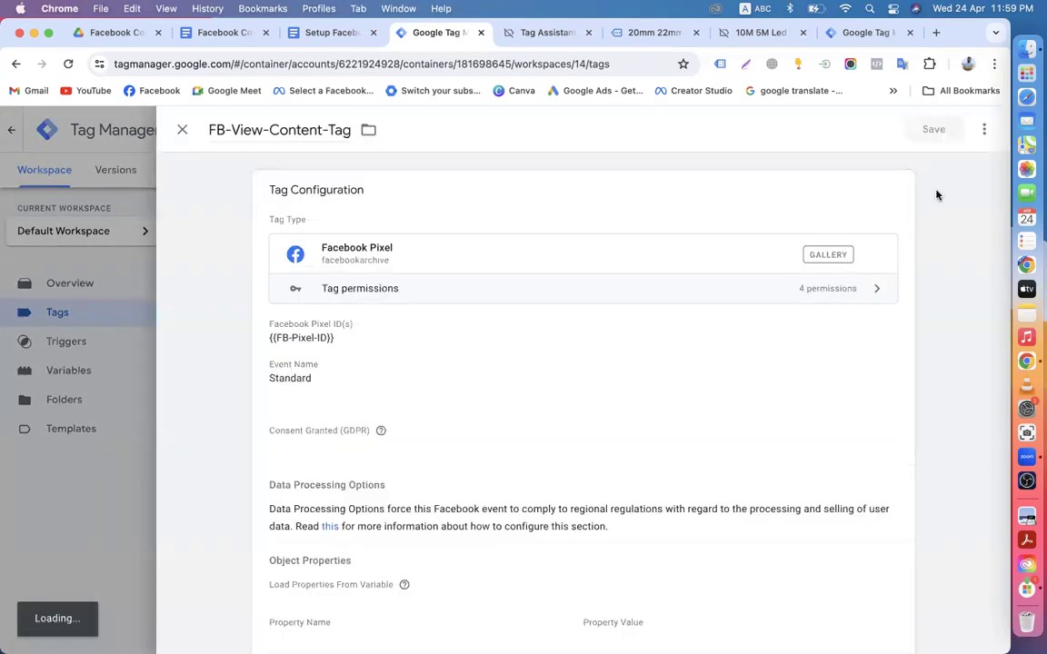
{"action": "left_click", "coordinate": [986, 130]}
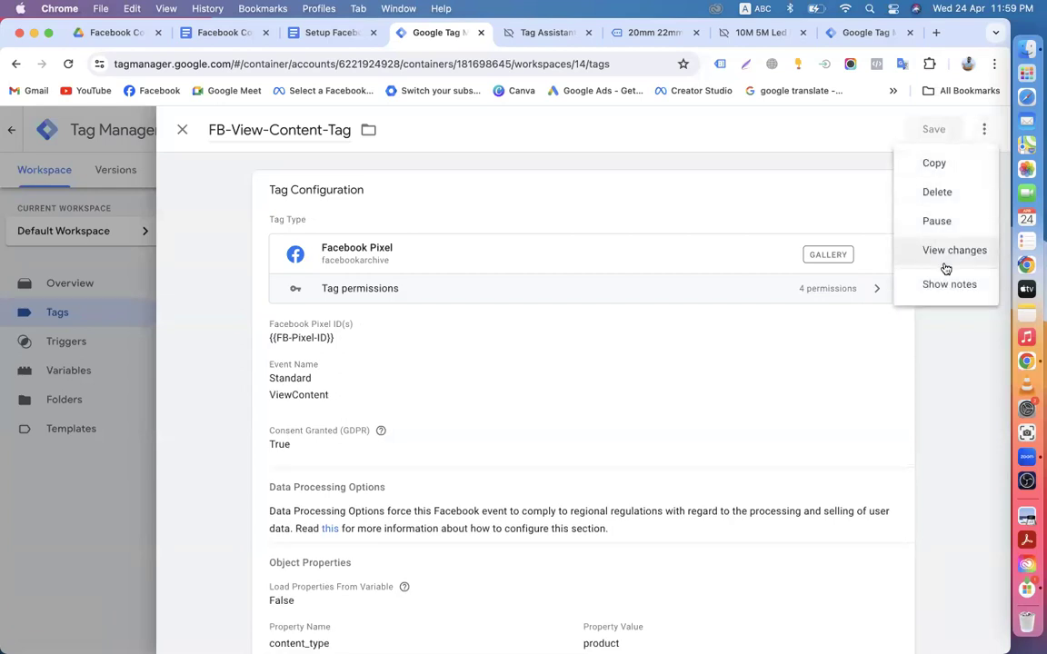
{"action": "left_click", "coordinate": [935, 167]}
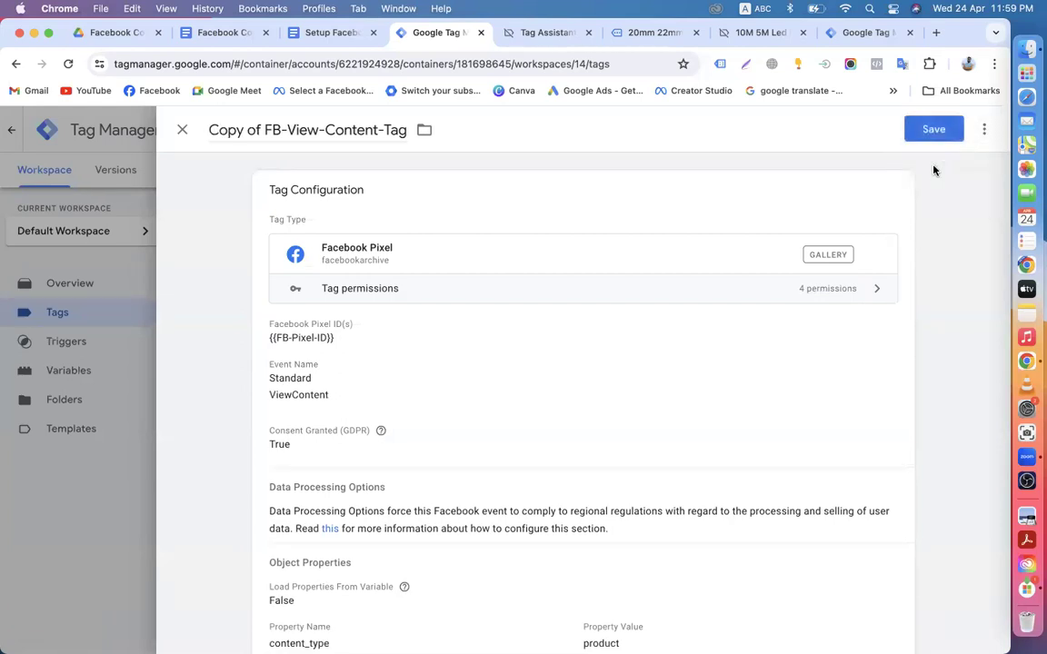
{"action": "scroll", "coordinate": [664, 432], "scroll_direction": "down", "scroll_amount": 4}
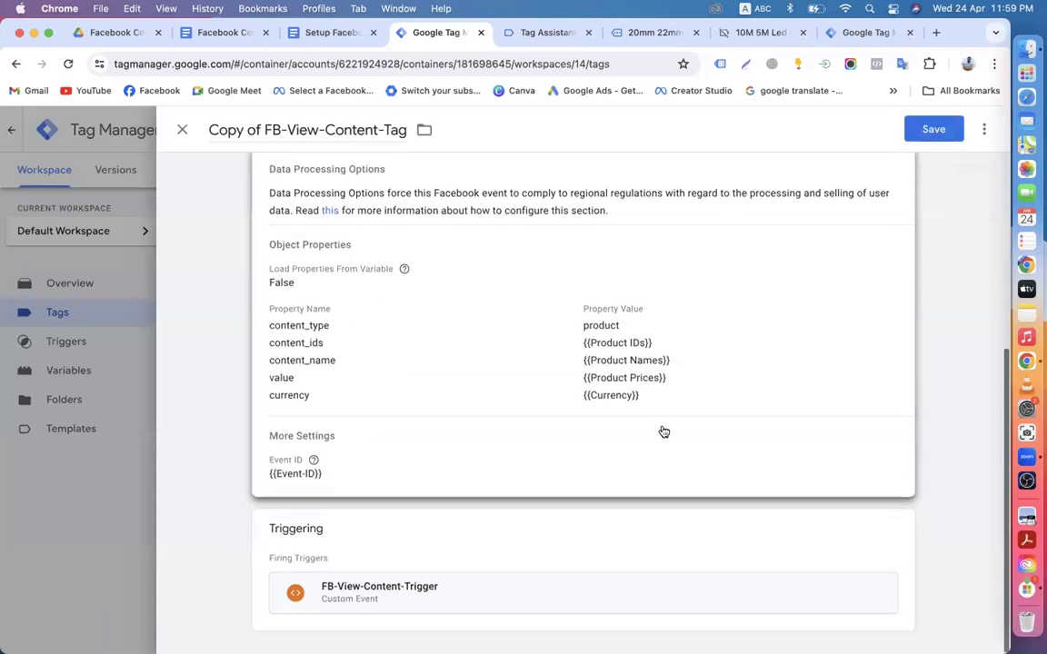
{"action": "scroll", "coordinate": [664, 432], "scroll_direction": "up", "scroll_amount": 4}
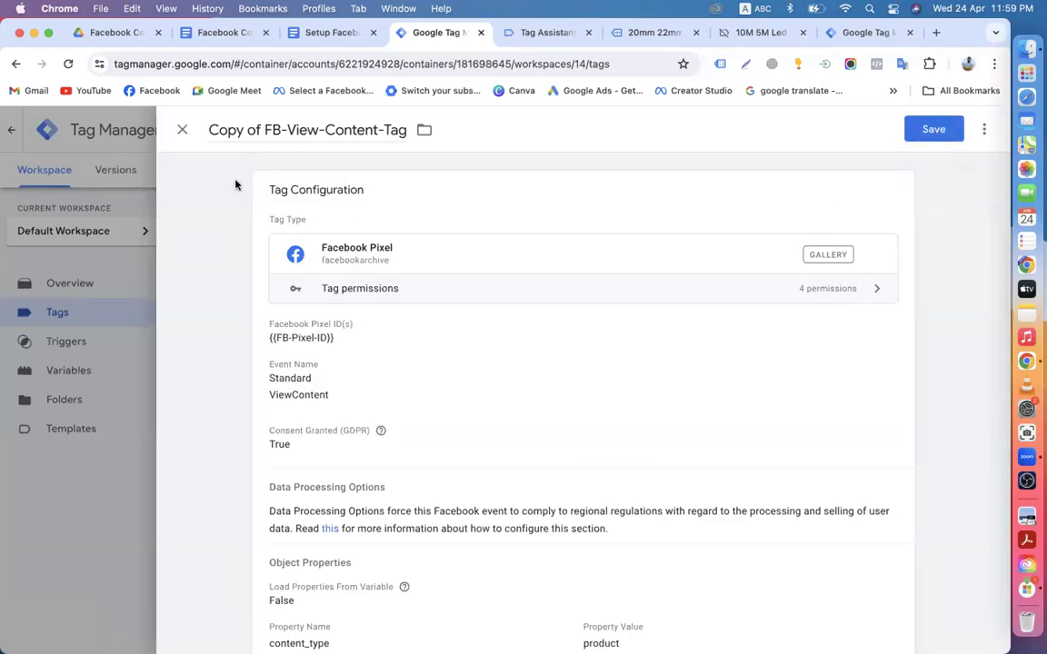
Step: Discard the unsaved copy, unmark the tag, and reopen FB-View-Content-Tag
{"action": "left_click", "coordinate": [183, 134]}
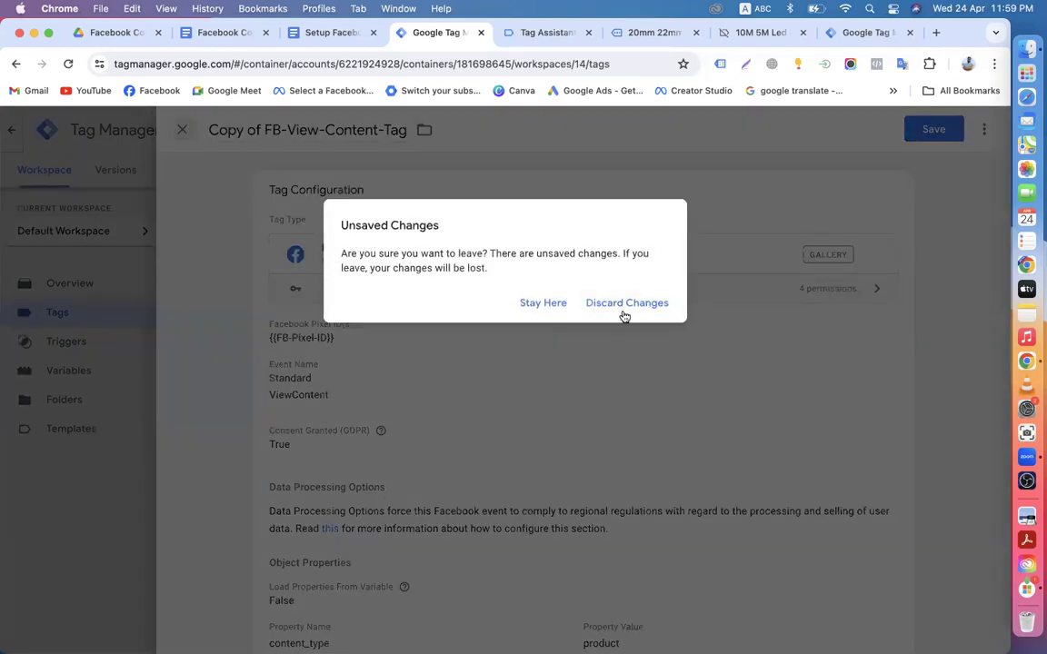
{"action": "left_click", "coordinate": [624, 314]}
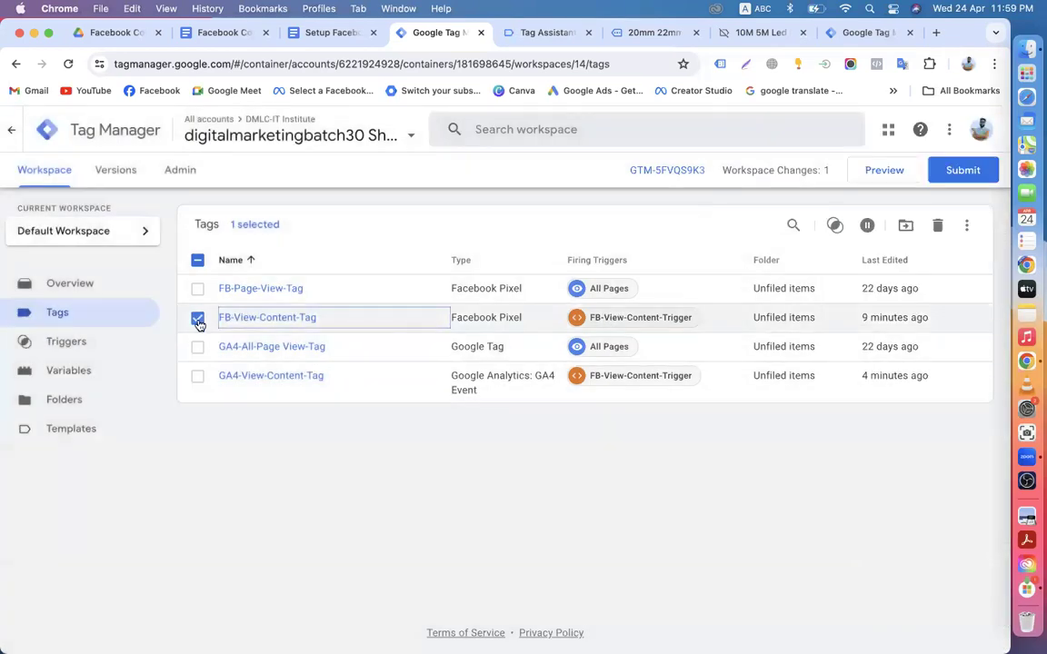
{"action": "left_click", "coordinate": [197, 318]}
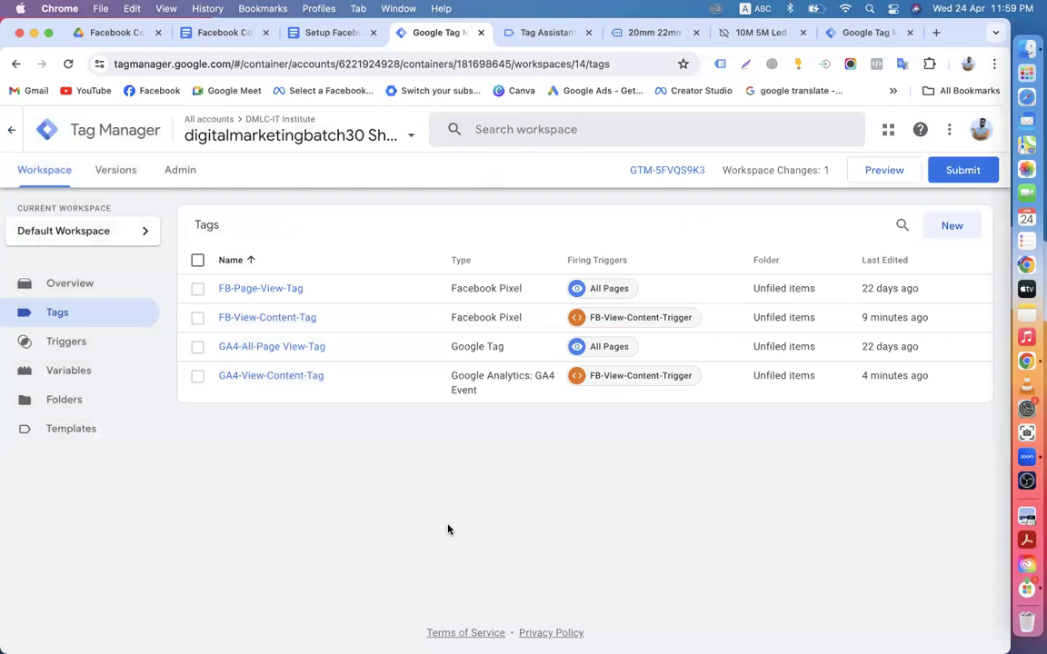
{"action": "left_click", "coordinate": [228, 320]}
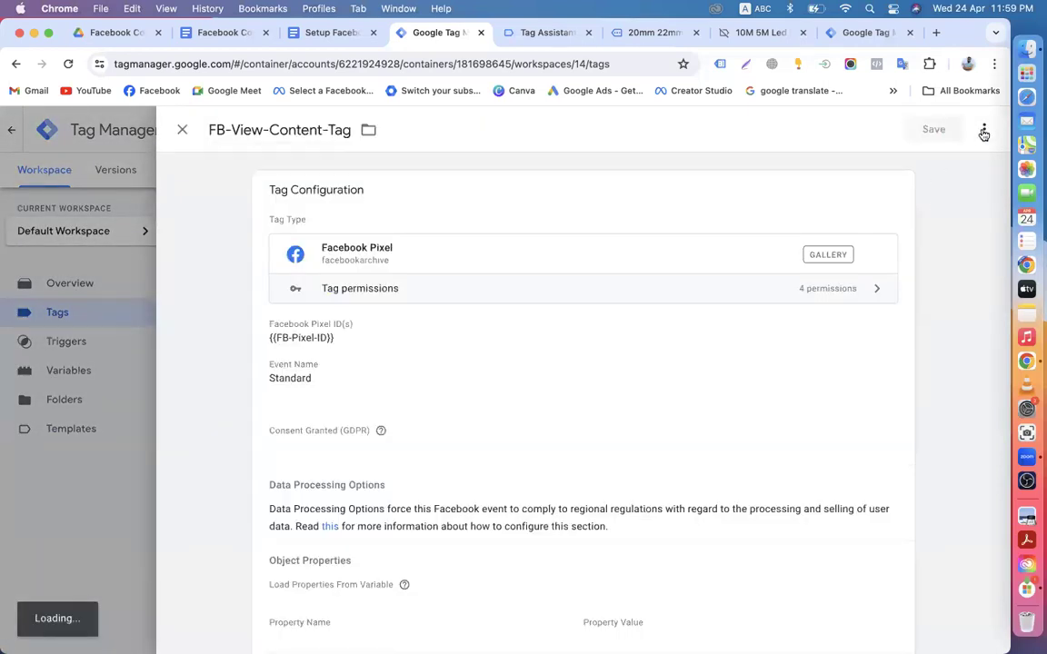
Step: Copy FB-View-Content-Tag and rename the copy to FB-Add to Cart-Tag
{"action": "left_click", "coordinate": [983, 133]}
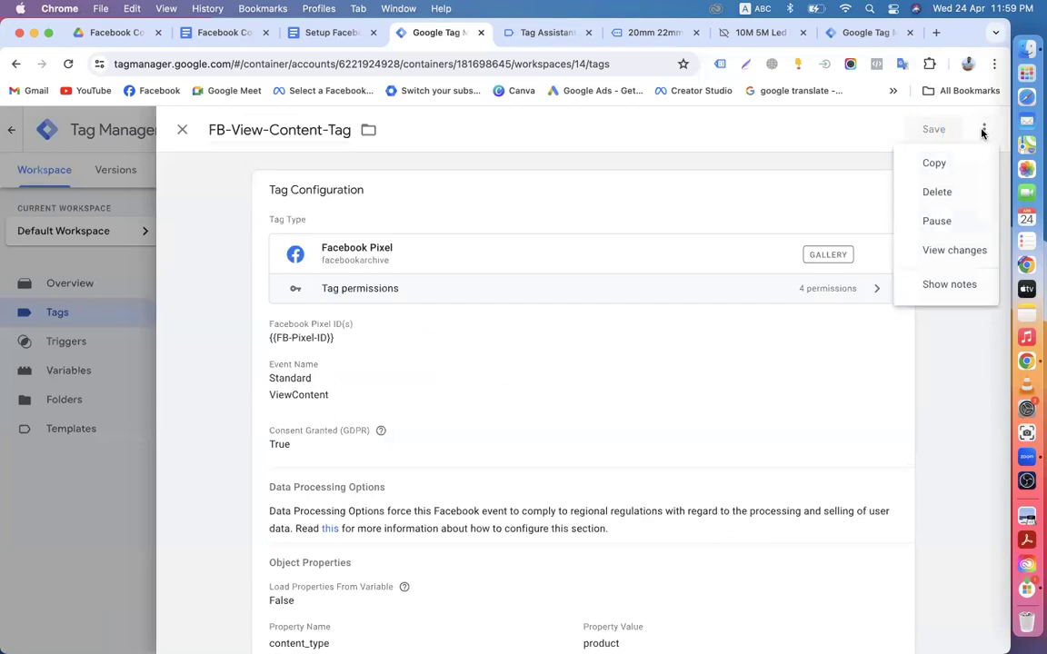
{"action": "left_click", "coordinate": [931, 164]}
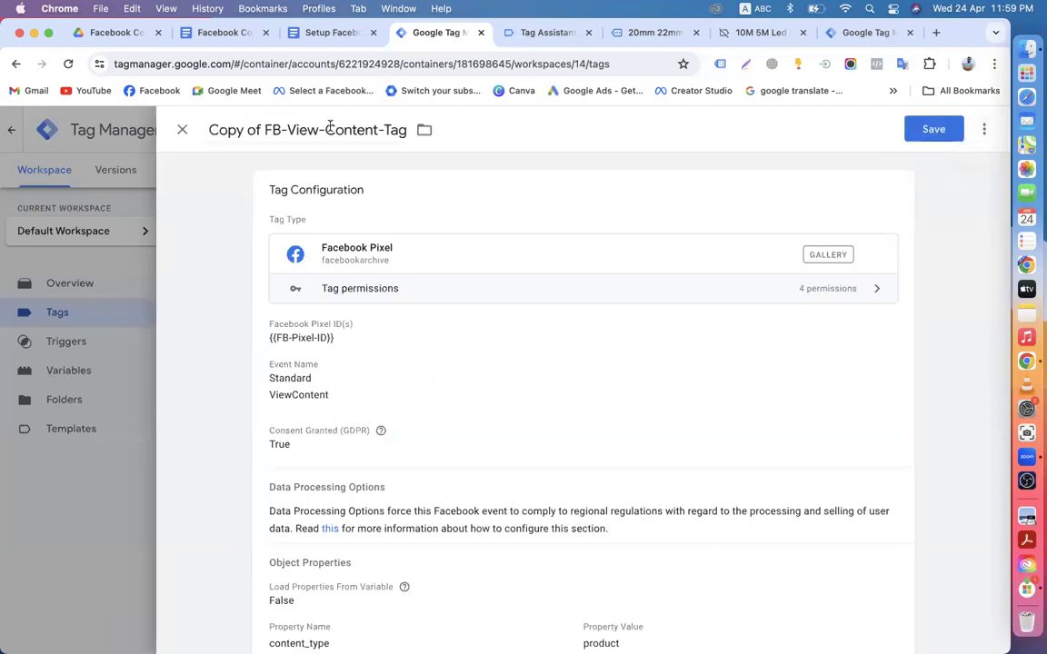
{"action": "left_click_drag", "start_coordinate": [259, 129], "coordinate": [196, 131]}
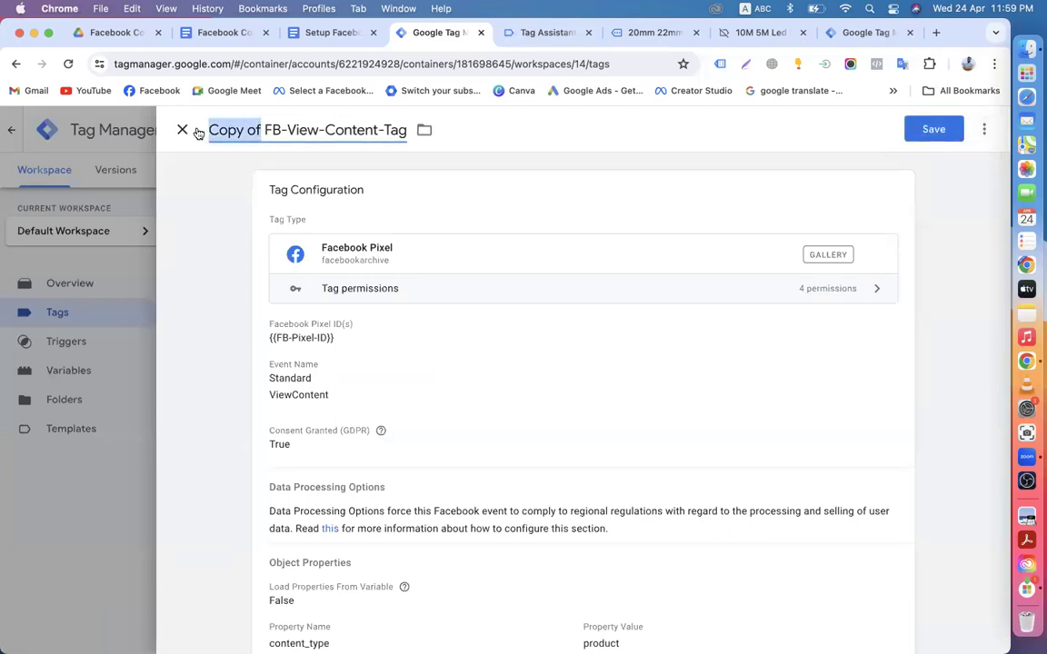
{"action": "key", "text": "BackSpace"}
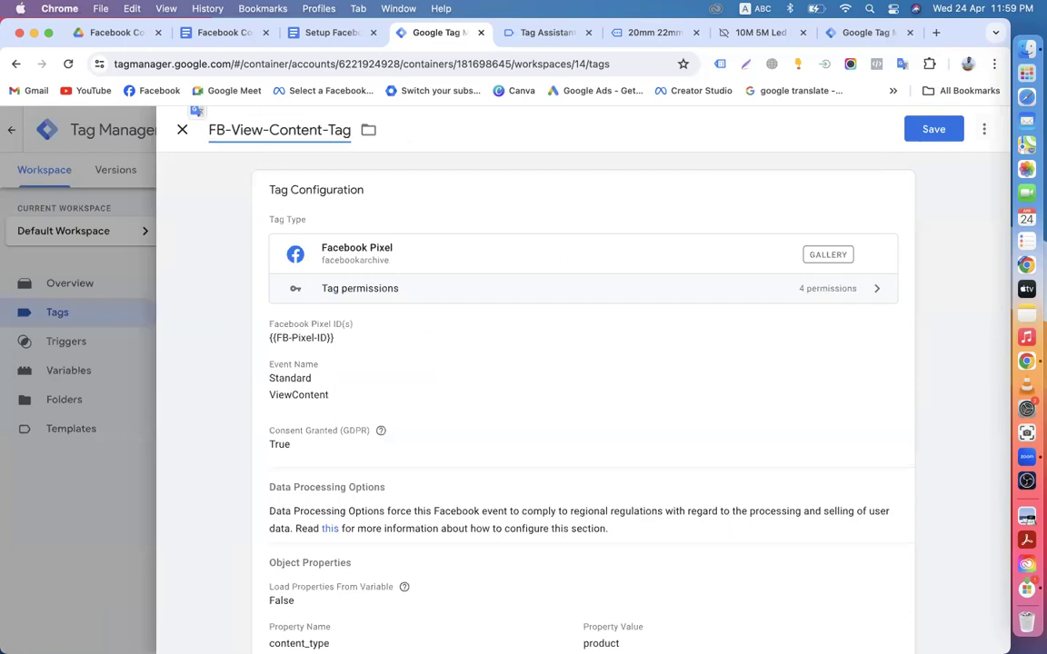
{"action": "left_click_drag", "start_coordinate": [231, 130], "coordinate": [321, 134]}
{"action": "key", "text": "super+v"}
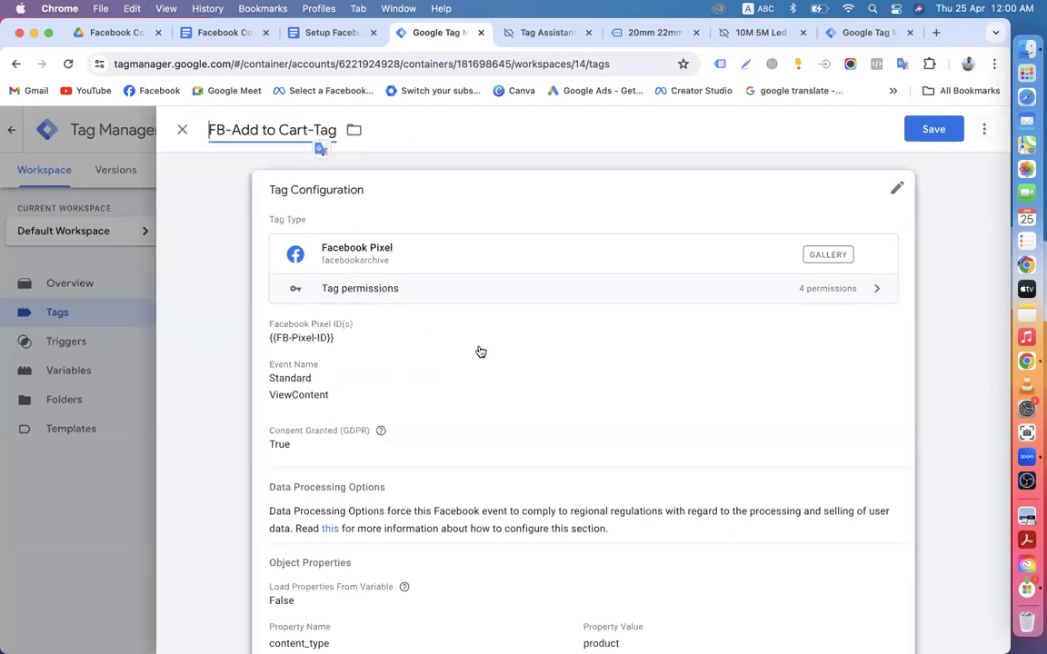
Step: Change the tag configuration's standard event to AddToCart
{"action": "left_click", "coordinate": [896, 189]}
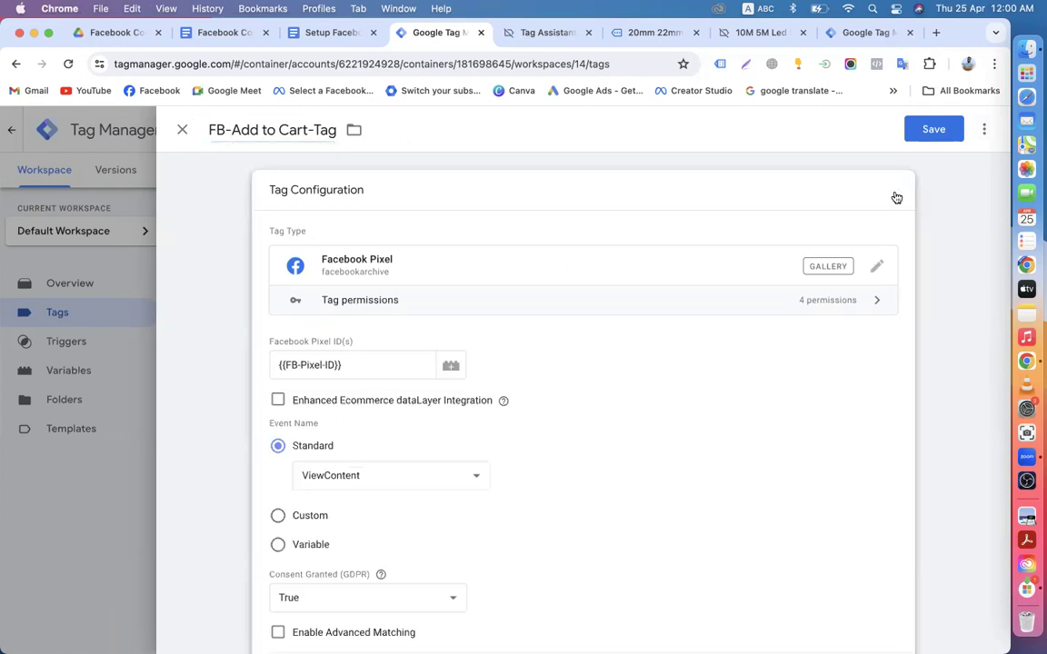
{"action": "scroll", "coordinate": [585, 417], "scroll_direction": "down", "scroll_amount": 2}
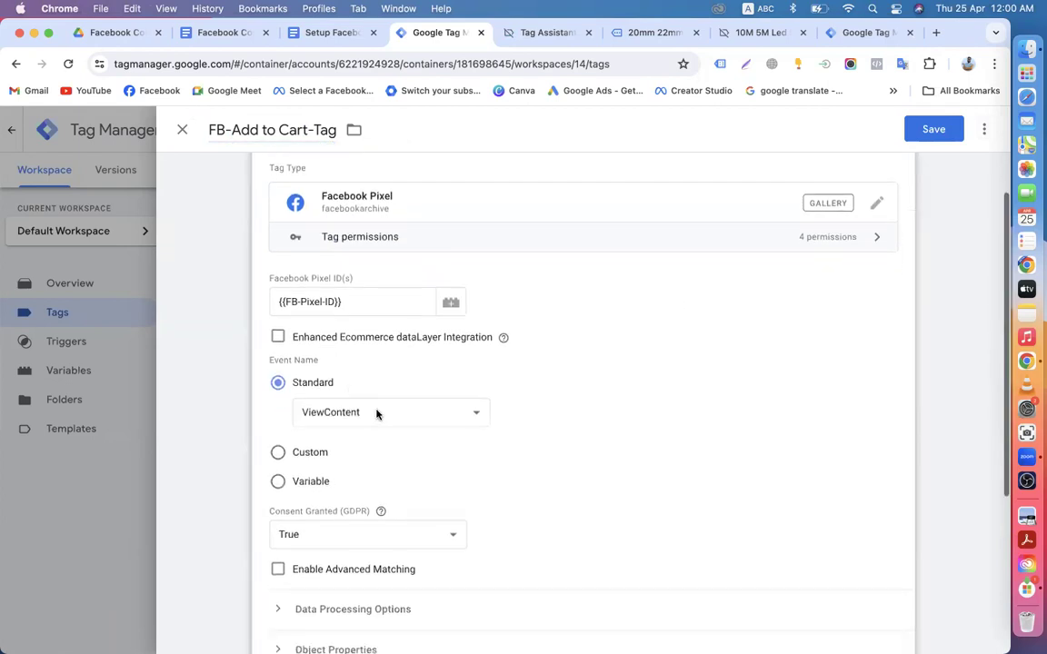
{"action": "left_click", "coordinate": [377, 414]}
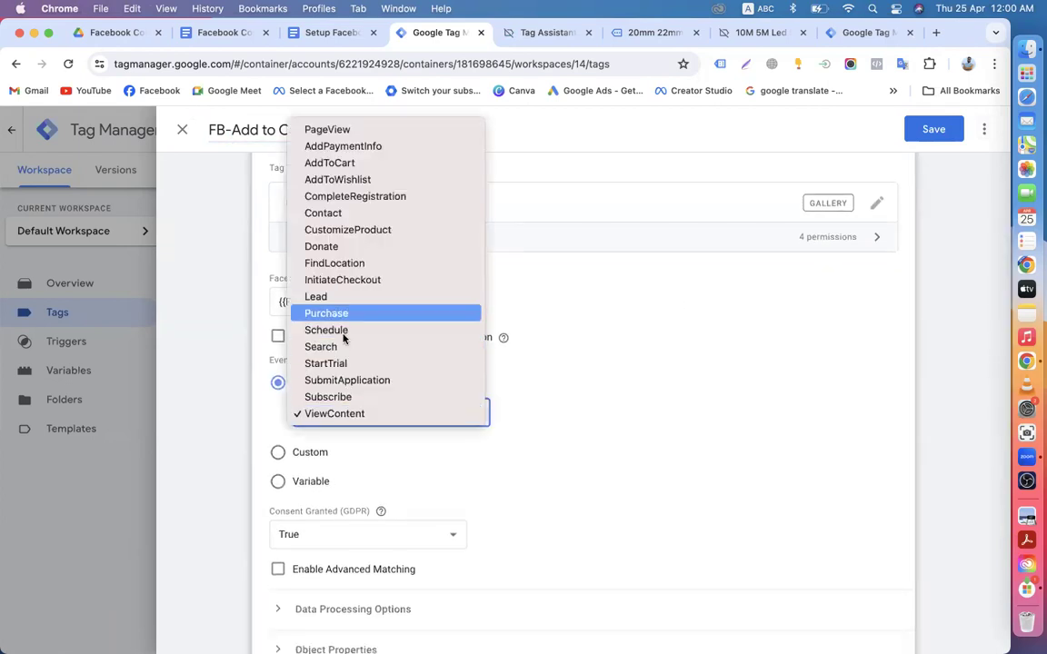
{"action": "left_click", "coordinate": [335, 163]}
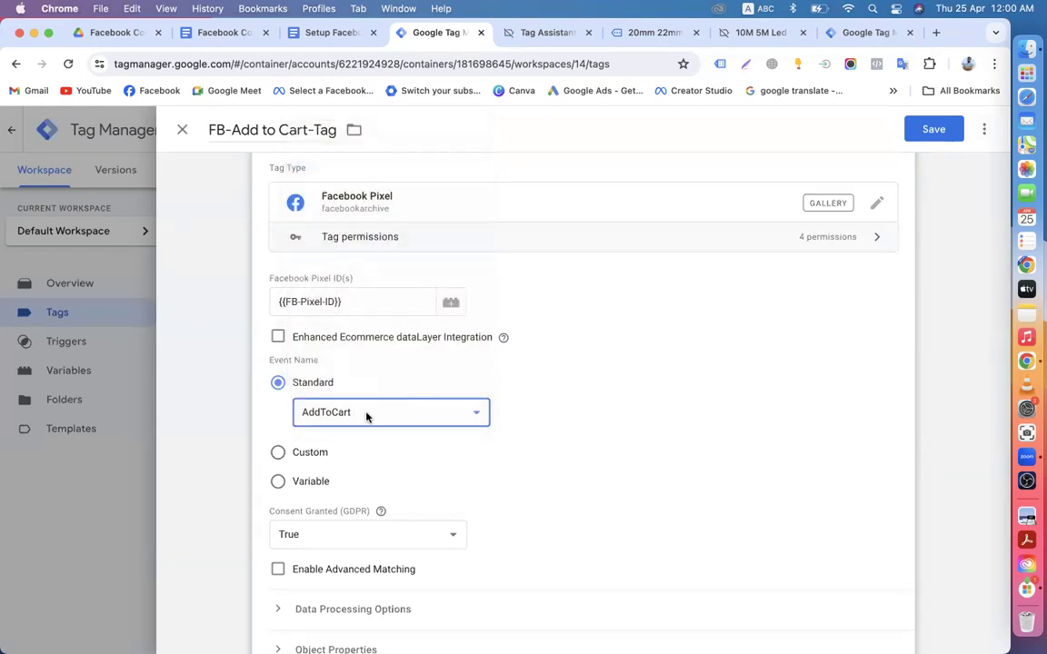
{"action": "scroll", "coordinate": [302, 439], "scroll_direction": "down", "scroll_amount": 4}
{"action": "scroll", "coordinate": [336, 404], "scroll_direction": "down", "scroll_amount": 2}
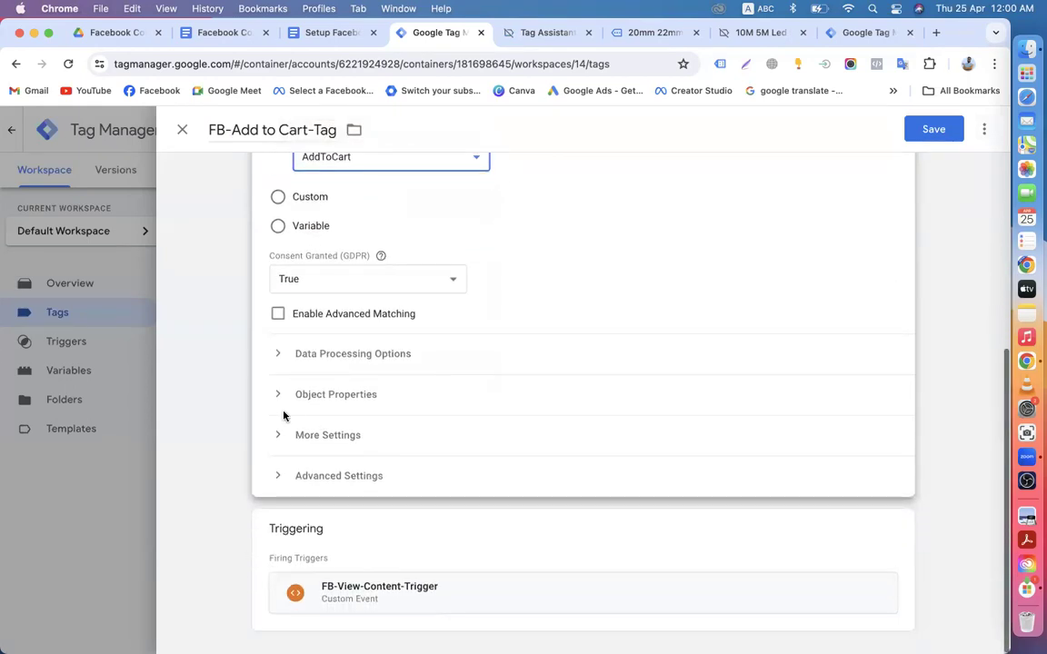
Step: Expand Object Properties and More Settings, then open the attached FB-View-Content-Trigger
{"action": "left_click", "coordinate": [280, 394]}
{"action": "scroll", "coordinate": [433, 425], "scroll_direction": "down", "scroll_amount": 5}
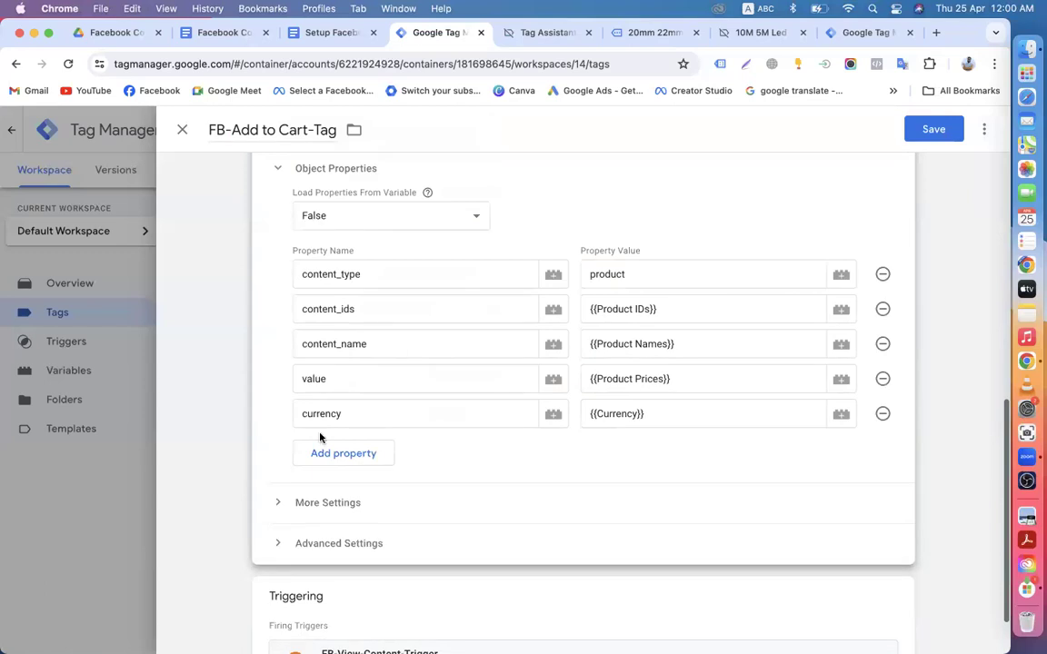
{"action": "scroll", "coordinate": [528, 479], "scroll_direction": "down", "scroll_amount": 1}
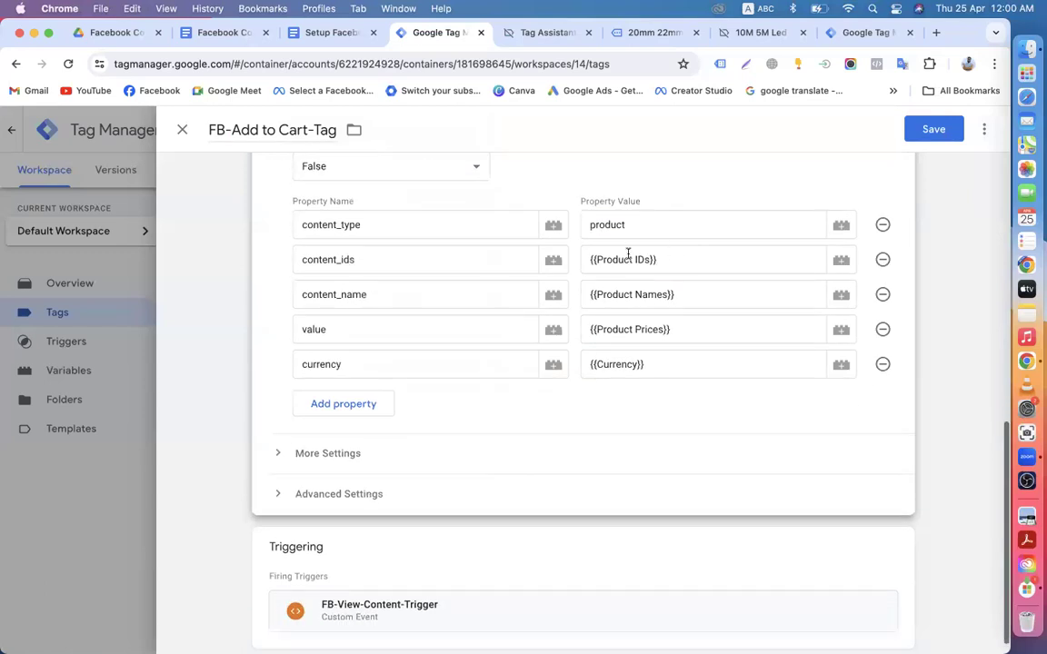
{"action": "scroll", "coordinate": [456, 397], "scroll_direction": "down", "scroll_amount": 1}
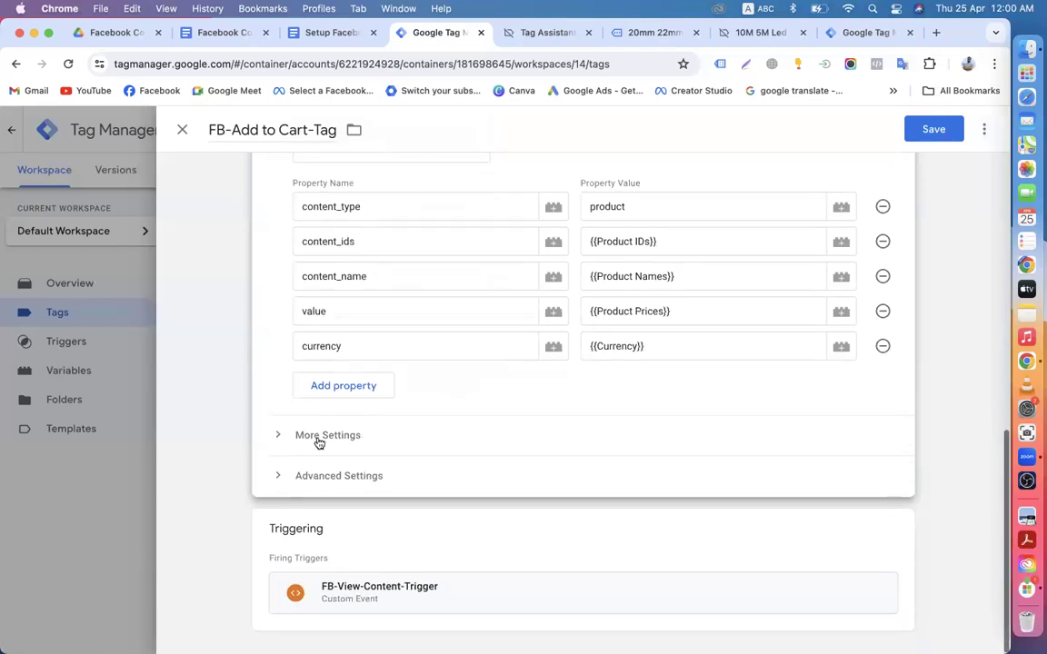
{"action": "left_click", "coordinate": [350, 440]}
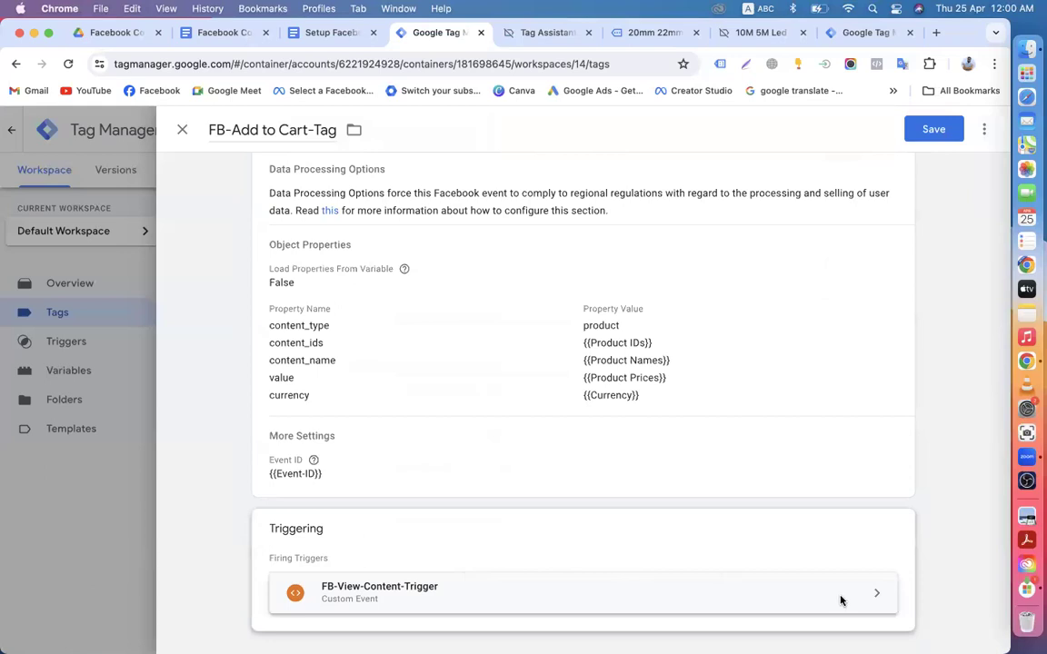
{"action": "left_click", "coordinate": [870, 598]}
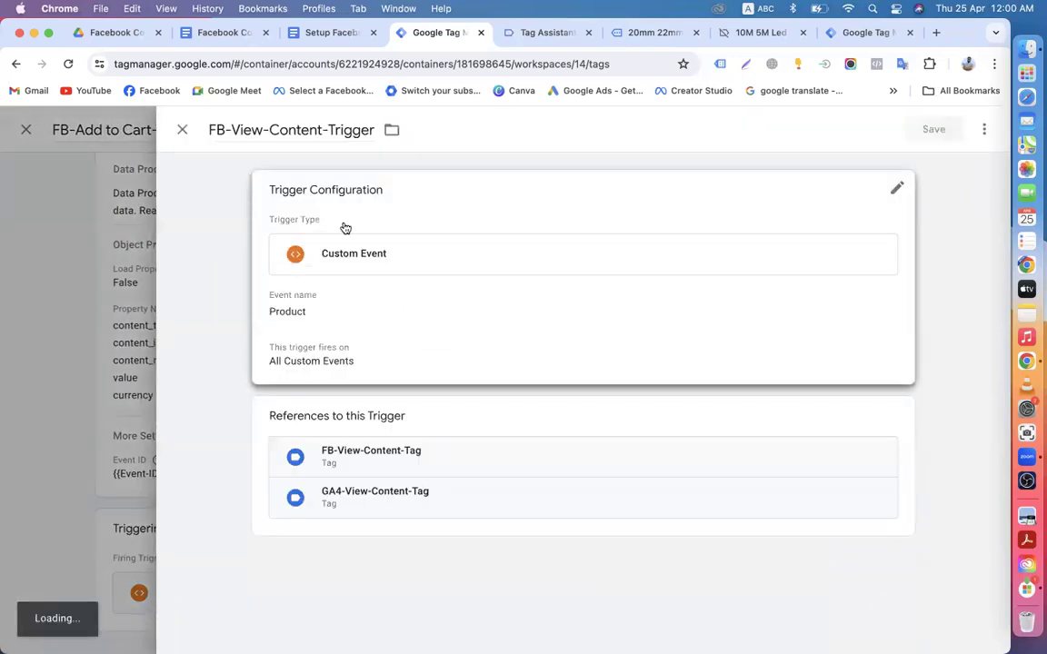
Step: Keep Custom Event as the FB-View-Content-Trigger's trigger type
{"action": "left_click", "coordinate": [895, 193]}
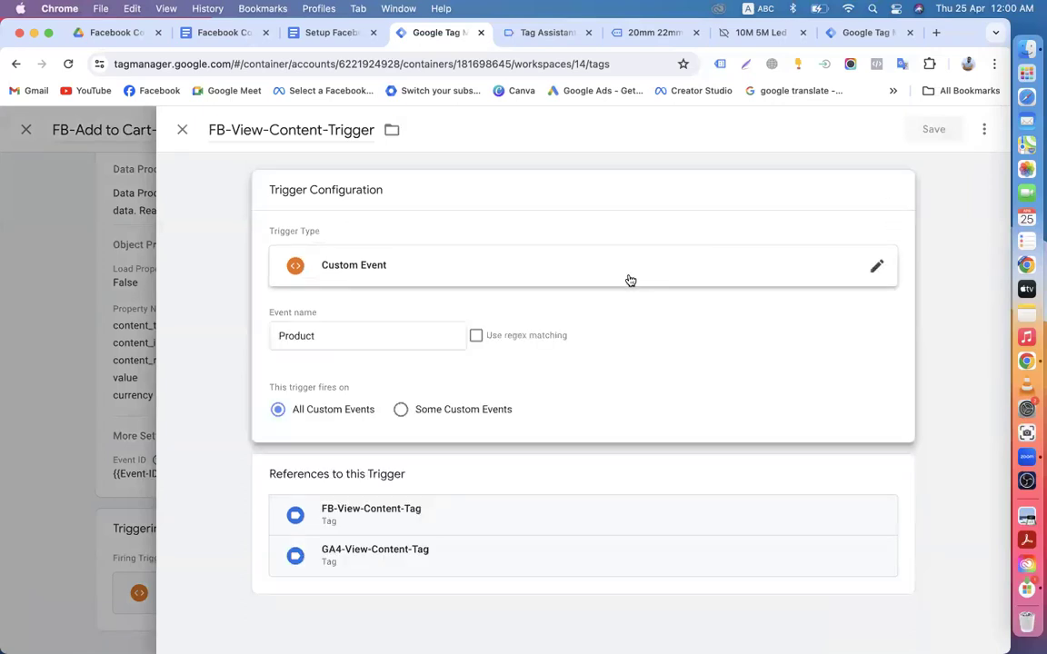
{"action": "left_click", "coordinate": [630, 280]}
{"action": "scroll", "coordinate": [619, 402], "scroll_direction": "down", "scroll_amount": 3}
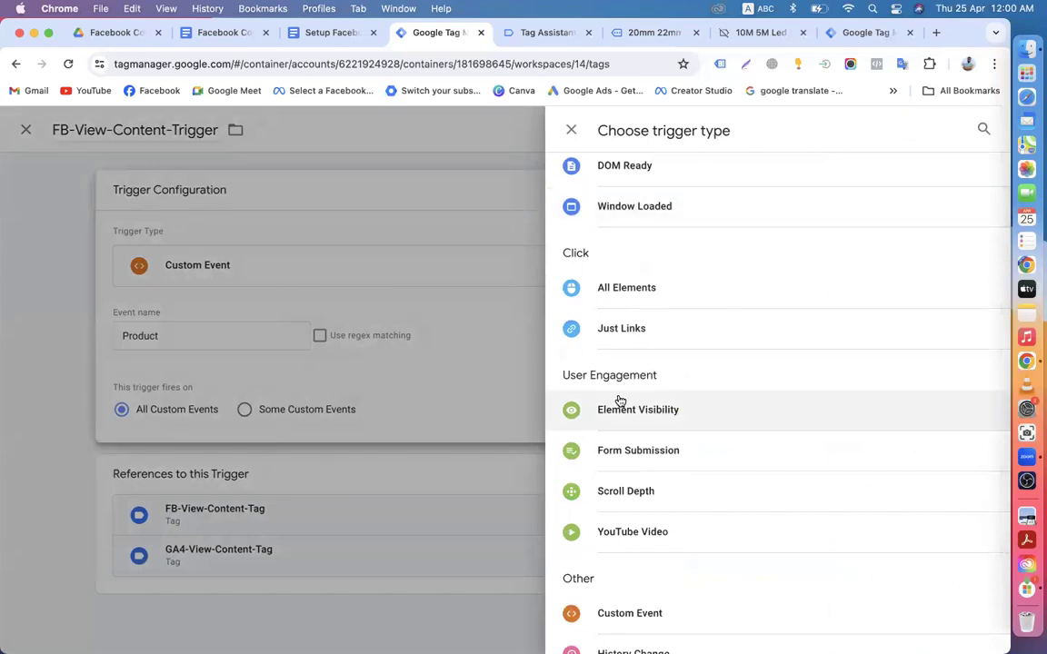
{"action": "scroll", "coordinate": [617, 401], "scroll_direction": "down", "scroll_amount": 2}
{"action": "left_click", "coordinate": [617, 566]}
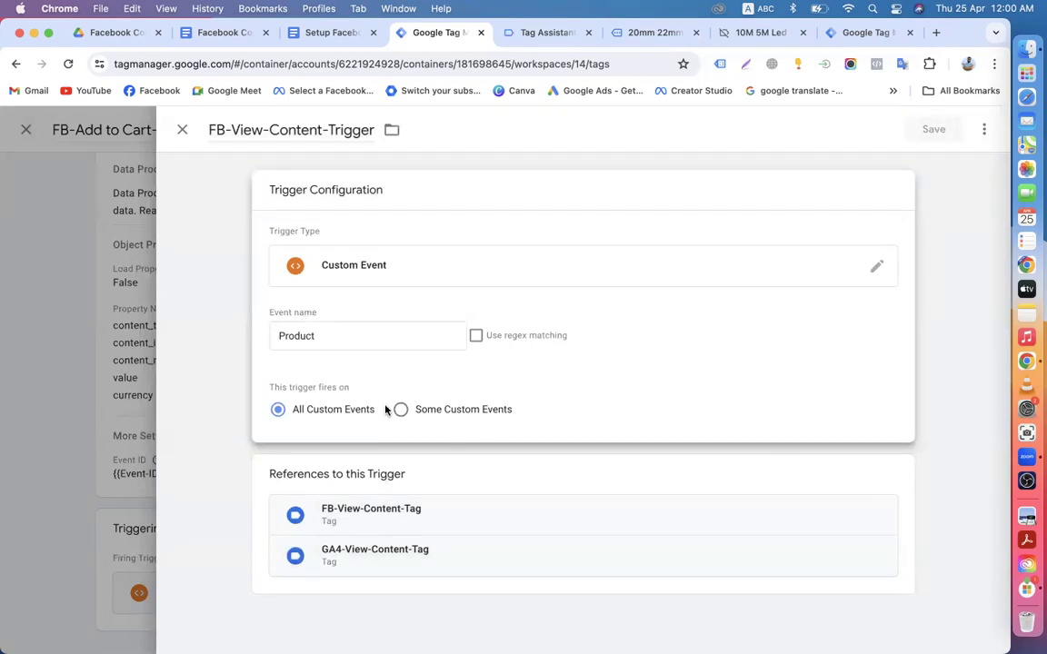
Step: View the FB-View-Content-Tag using this trigger, then return to the FB-Add to Cart-Tag editor
{"action": "left_click", "coordinate": [879, 522]}
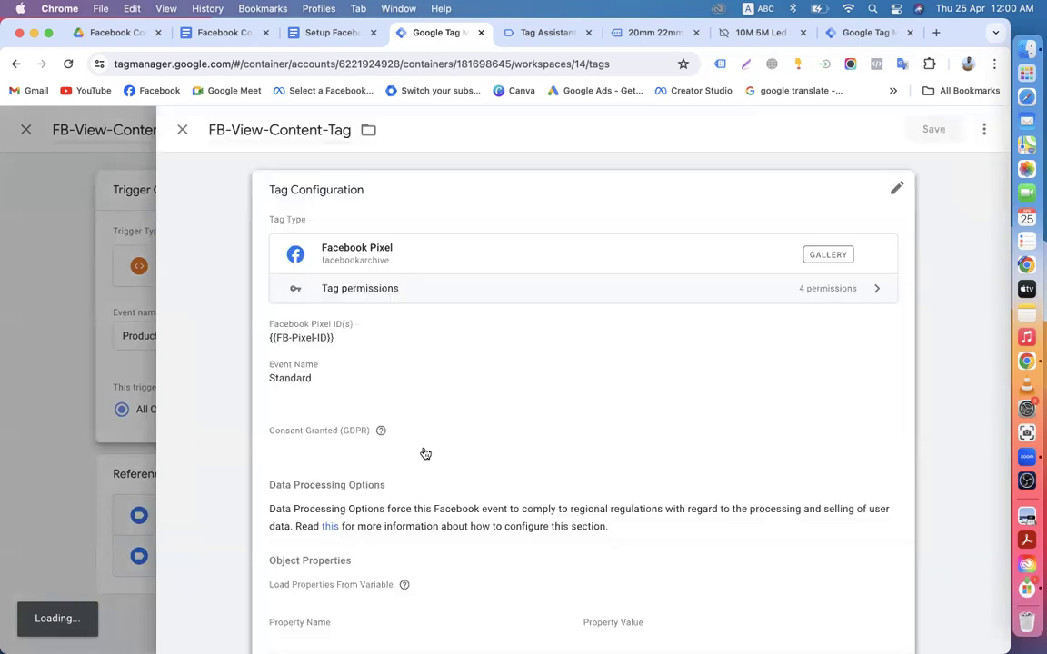
{"action": "mouse_move", "coordinate": [460, 452]}
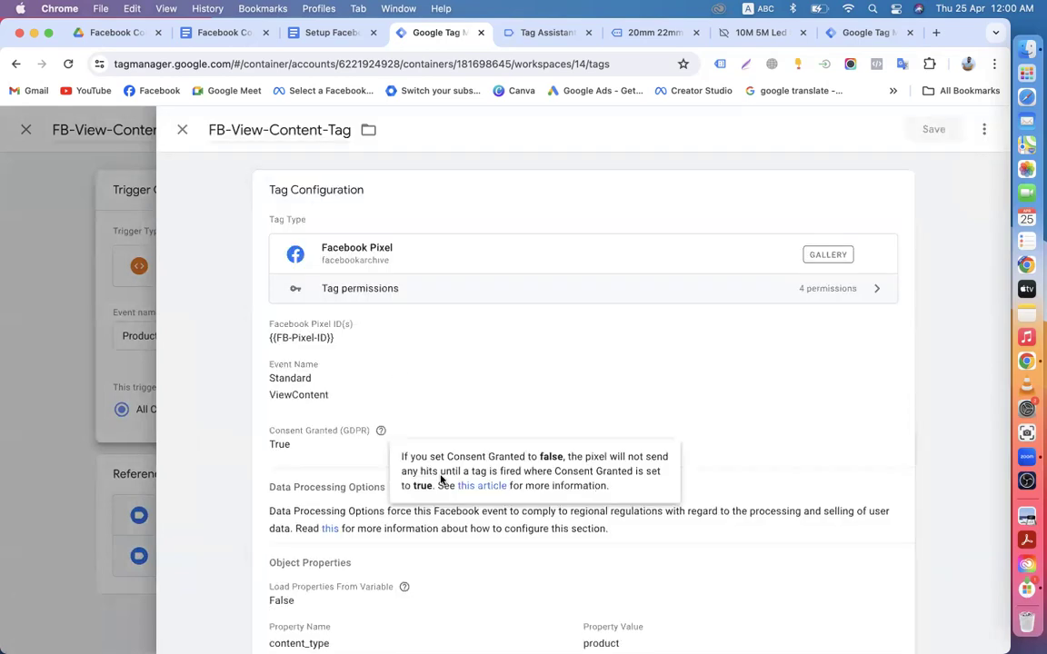
{"action": "left_click", "coordinate": [183, 129]}
{"action": "left_click", "coordinate": [183, 130]}
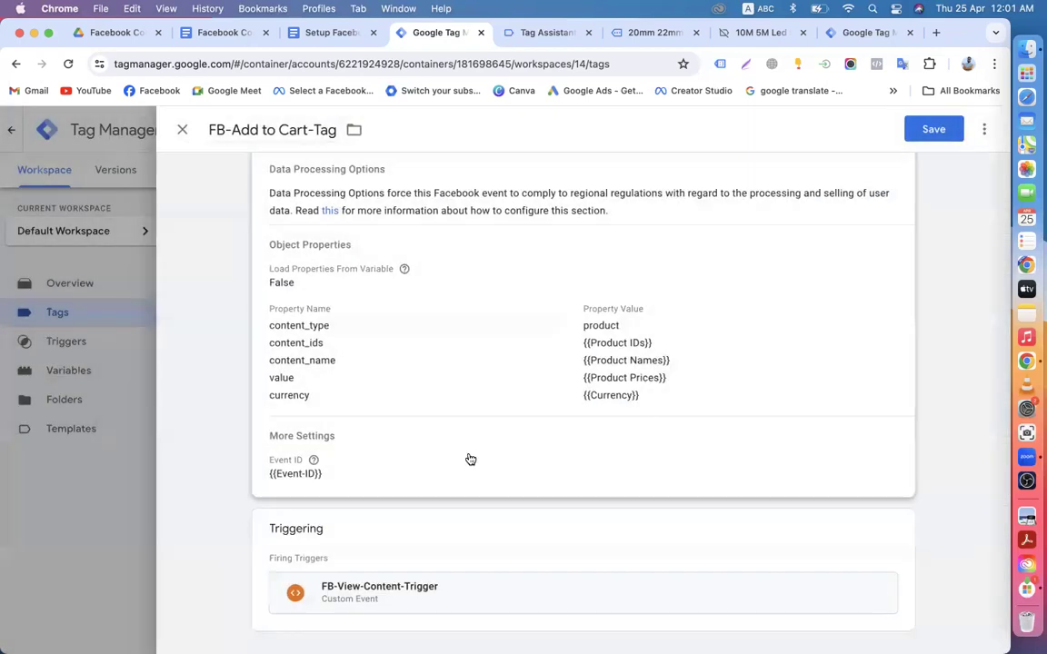
Step: Replace FB-View-Content-Trigger with FB-Add-to-Cart-Trigger as the tag's firing trigger
{"action": "scroll", "coordinate": [468, 472], "scroll_direction": "up", "scroll_amount": 5}
{"action": "scroll", "coordinate": [467, 473], "scroll_direction": "down", "scroll_amount": 5}
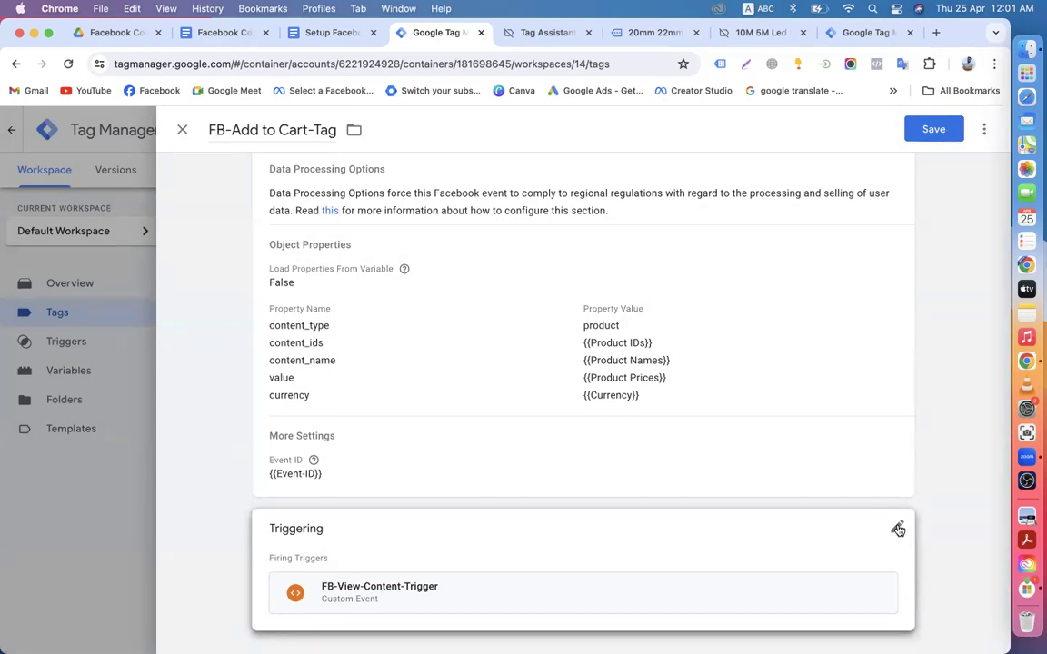
{"action": "left_click", "coordinate": [898, 529]}
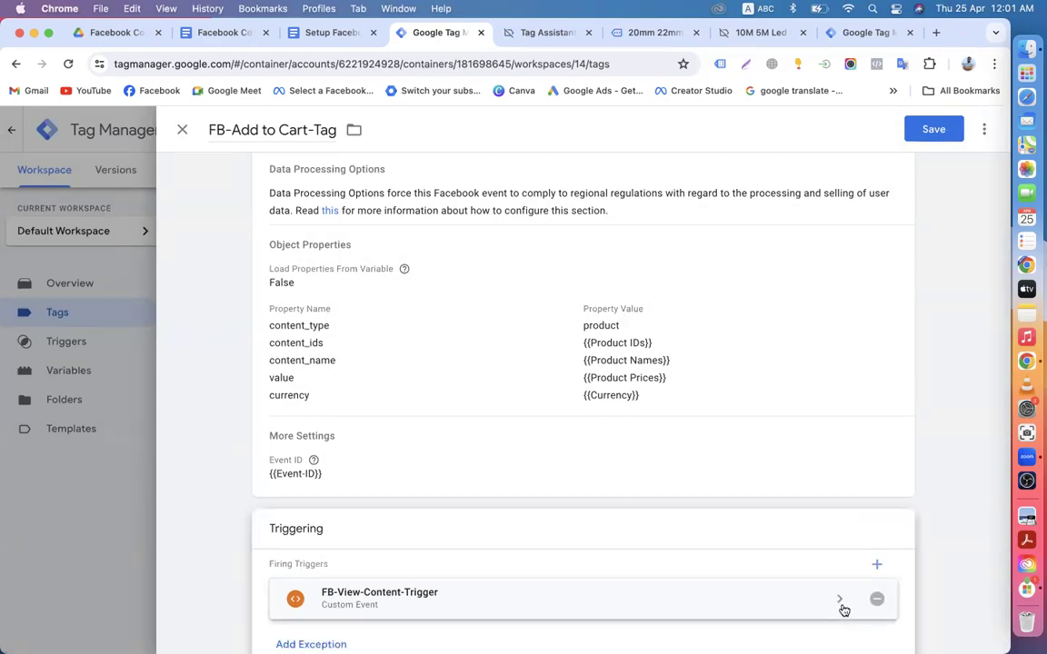
{"action": "left_click", "coordinate": [877, 601]}
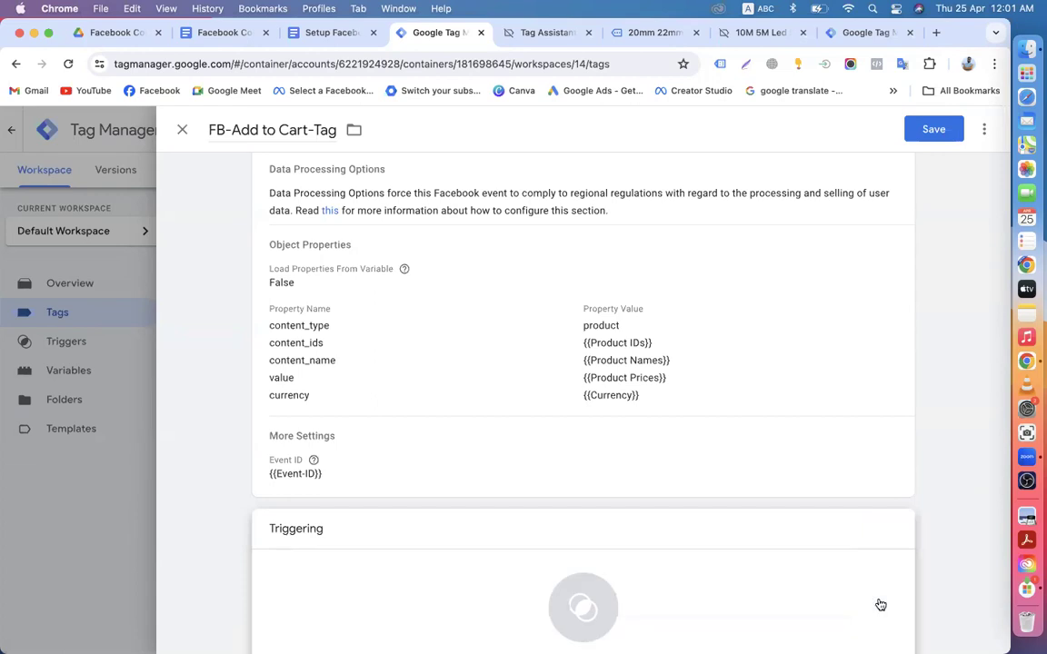
{"action": "scroll", "coordinate": [637, 563], "scroll_direction": "down", "scroll_amount": 2}
{"action": "left_click", "coordinate": [495, 533]}
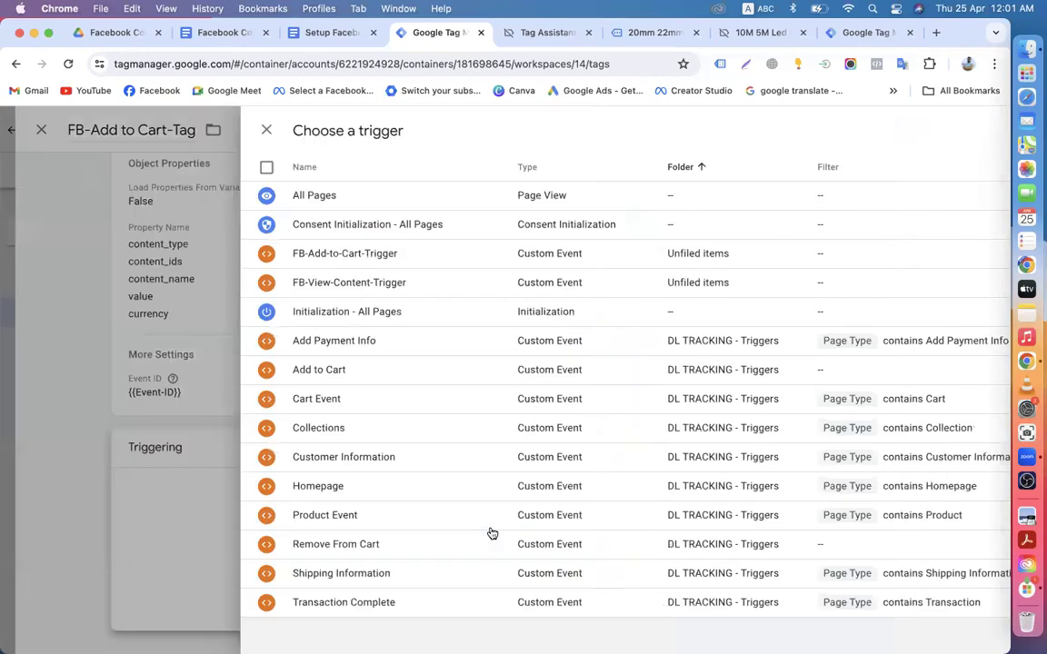
{"action": "left_click", "coordinate": [300, 258]}
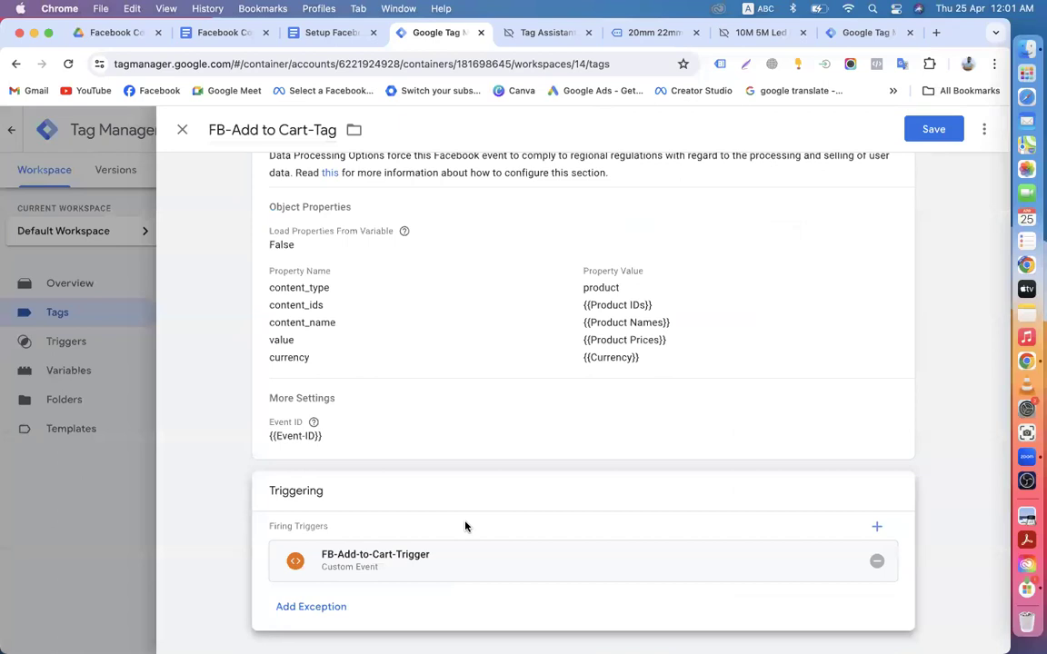
Step: Review the tag configuration and save FB-Add to Cart-Tag
{"action": "scroll", "coordinate": [391, 471], "scroll_direction": "up", "scroll_amount": 2}
{"action": "scroll", "coordinate": [509, 381], "scroll_direction": "up", "scroll_amount": 4}
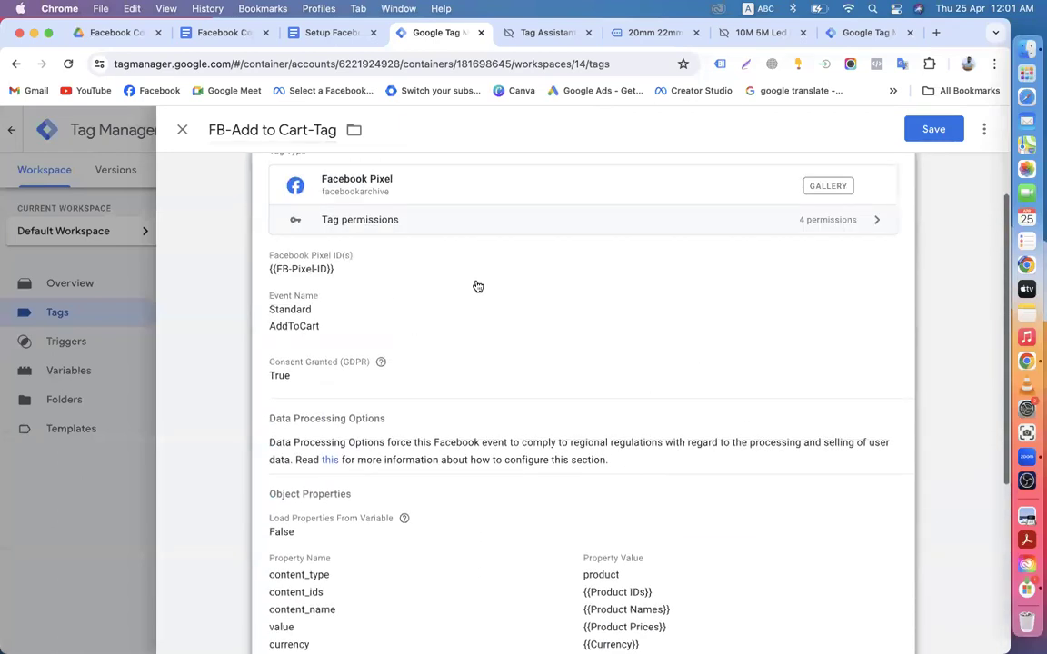
{"action": "left_click", "coordinate": [716, 336]}
{"action": "scroll", "coordinate": [349, 398], "scroll_direction": "down", "scroll_amount": 3}
{"action": "scroll", "coordinate": [272, 453], "scroll_direction": "down", "scroll_amount": 10}
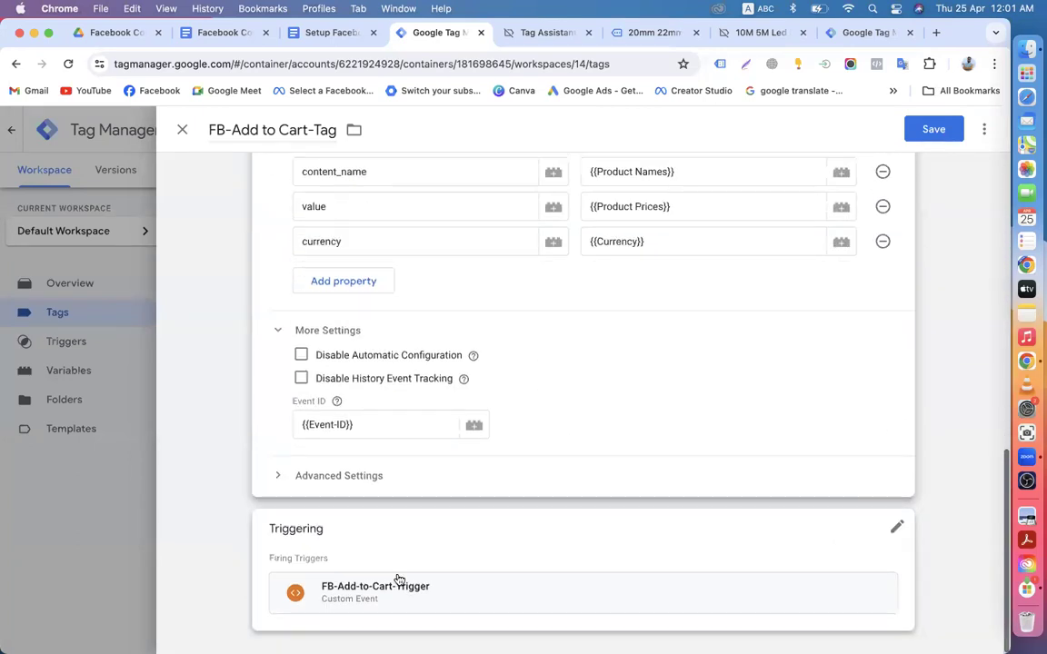
{"action": "left_click", "coordinate": [946, 196]}
{"action": "left_click", "coordinate": [933, 129]}
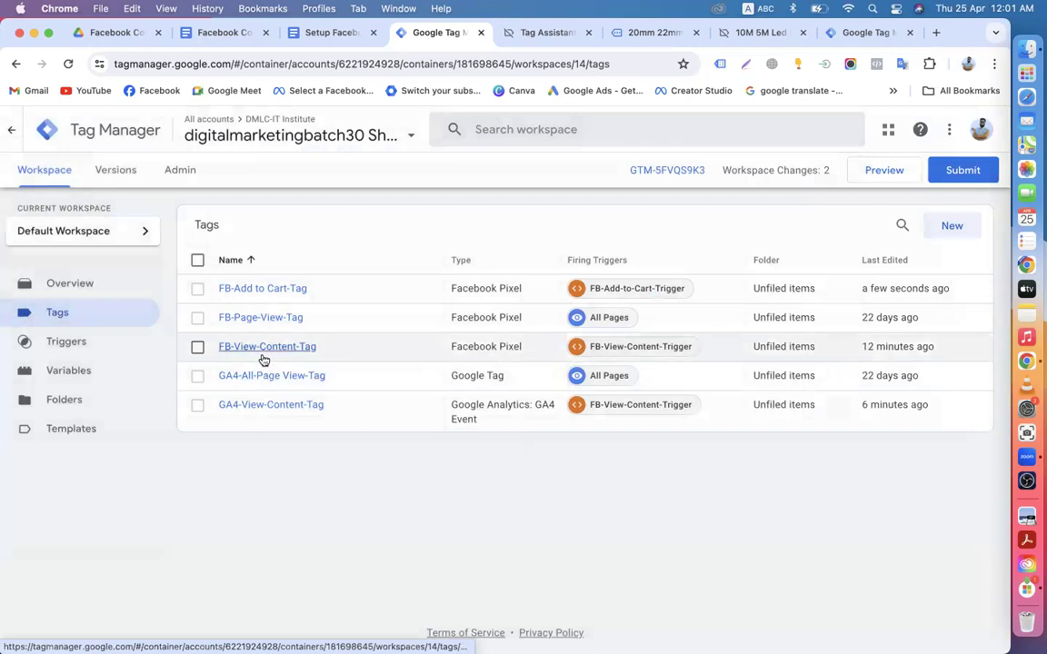
Step: Copy GA4-View-Content-Tag and rename the copy to GA4-Add-to-Cart-Tag
{"action": "left_click", "coordinate": [252, 409]}
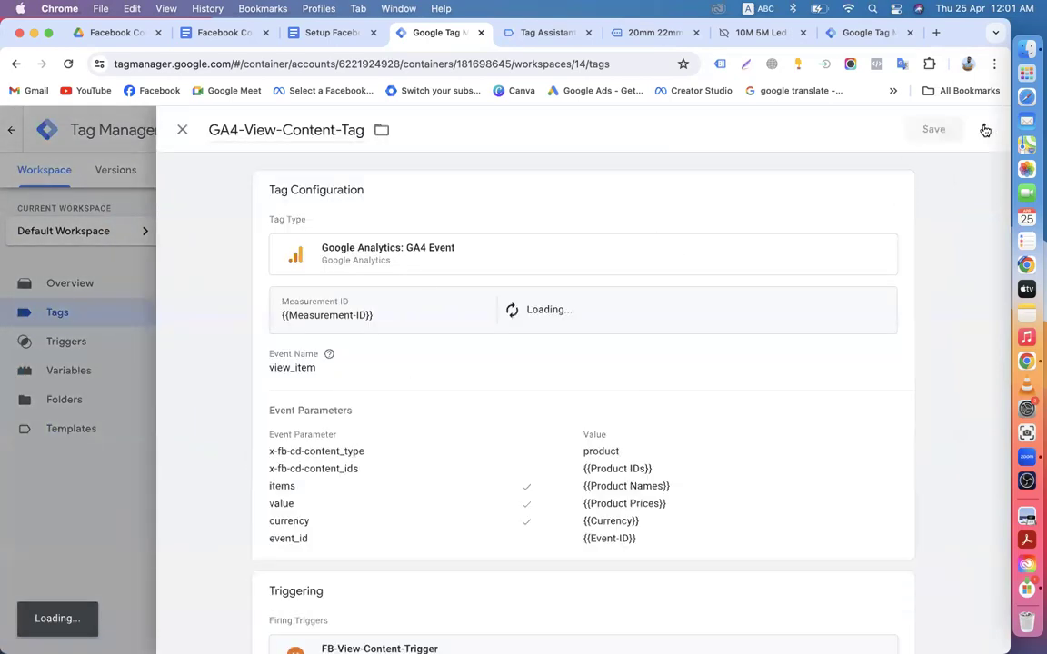
{"action": "left_click", "coordinate": [983, 129]}
{"action": "left_click", "coordinate": [927, 168]}
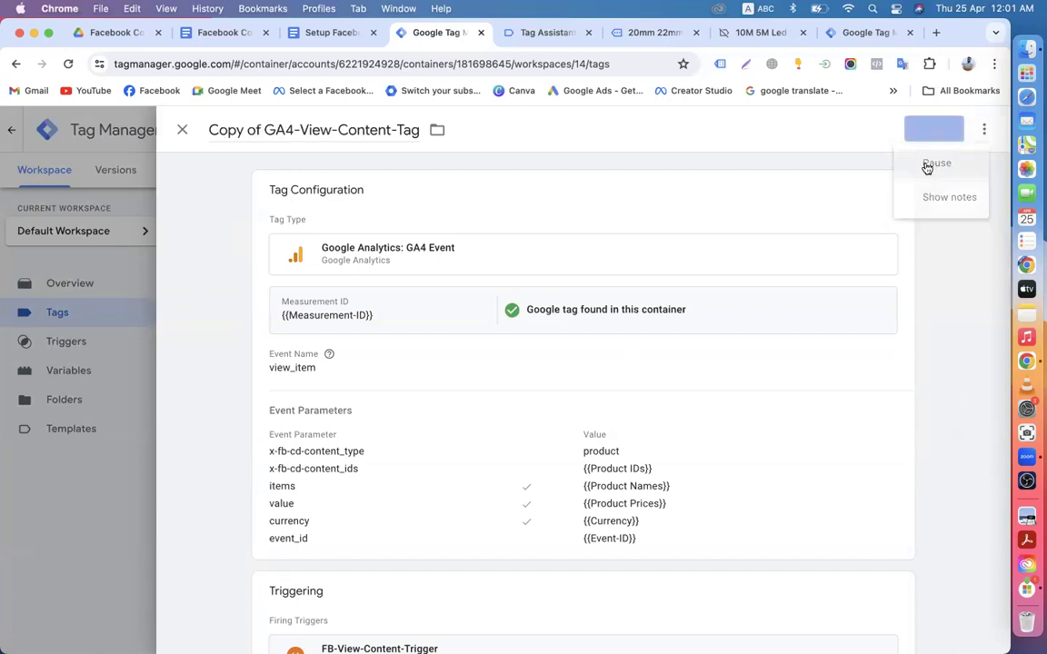
{"action": "left_click_drag", "start_coordinate": [262, 129], "coordinate": [159, 130]}
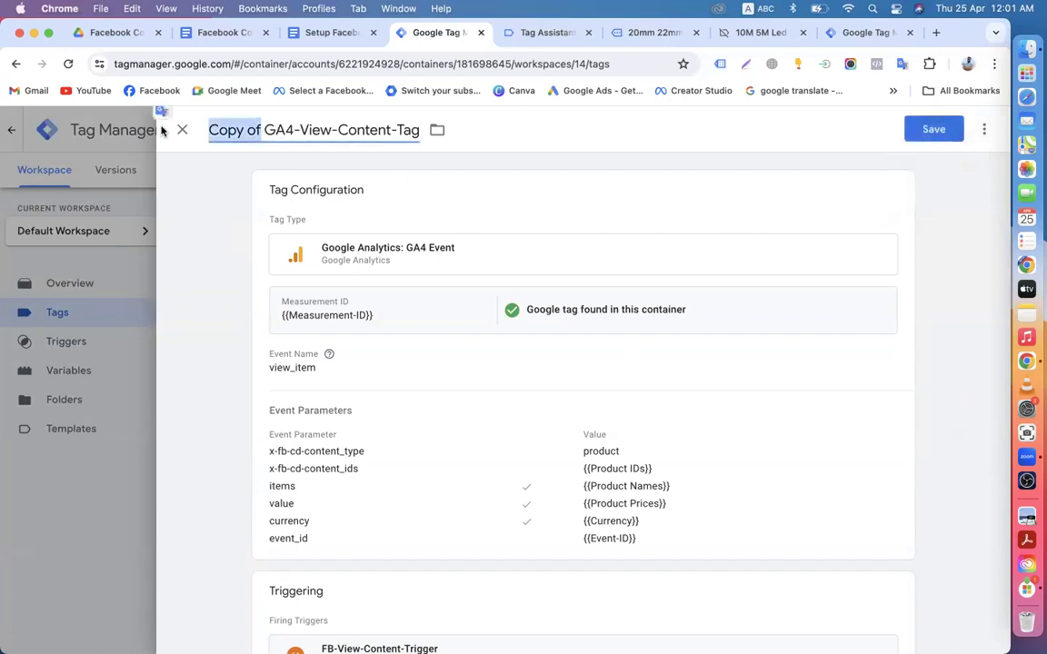
{"action": "key", "text": "BackSpace"}
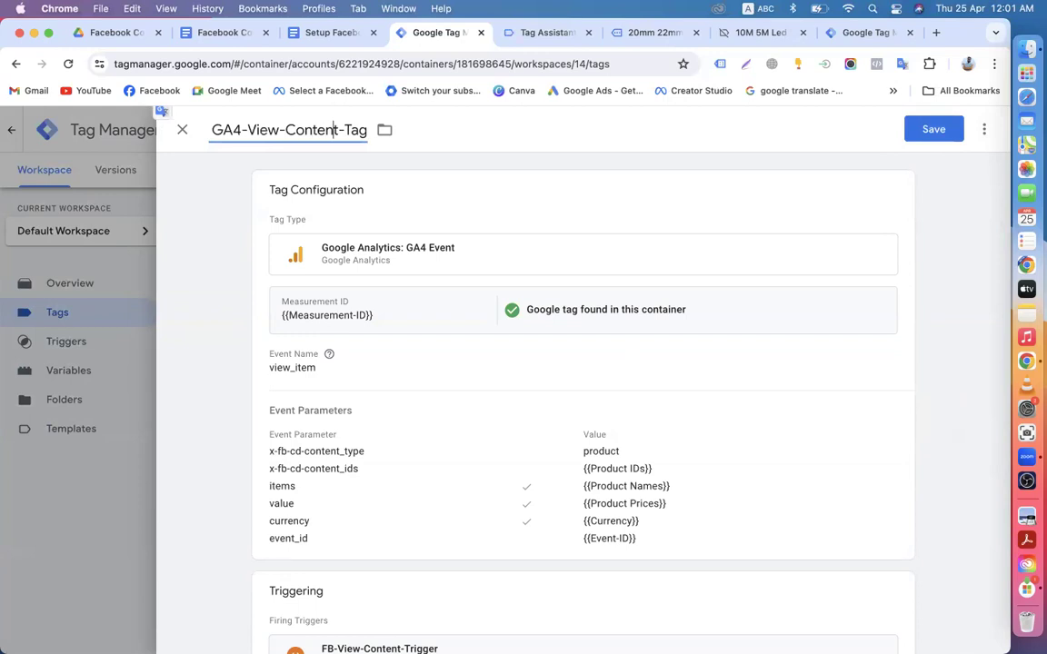
{"action": "key", "text": "BackSpace"}
{"action": "key", "text": "BackSpace"}
{"action": "key", "text": "BackSpace"}
{"action": "key", "text": "BackSpace"}
{"action": "key", "text": "BackSpace"}
{"action": "key", "text": "BackSpace"}
{"action": "key", "text": "BackSpace"}
{"action": "key", "text": "BackSpace"}
{"action": "key", "text": "BackSpace"}
{"action": "key", "text": "BackSpace"}
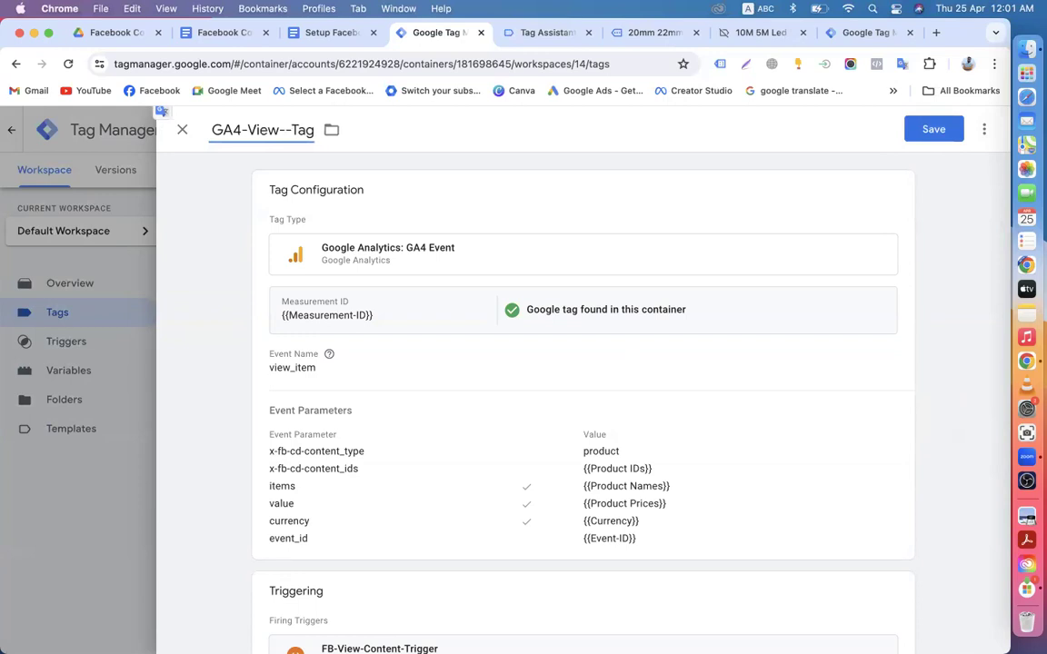
{"action": "key", "text": "BackSpace"}
{"action": "key", "text": "BackSpace"}
{"action": "key", "text": "BackSpace"}
{"action": "type", "text": "Add"}
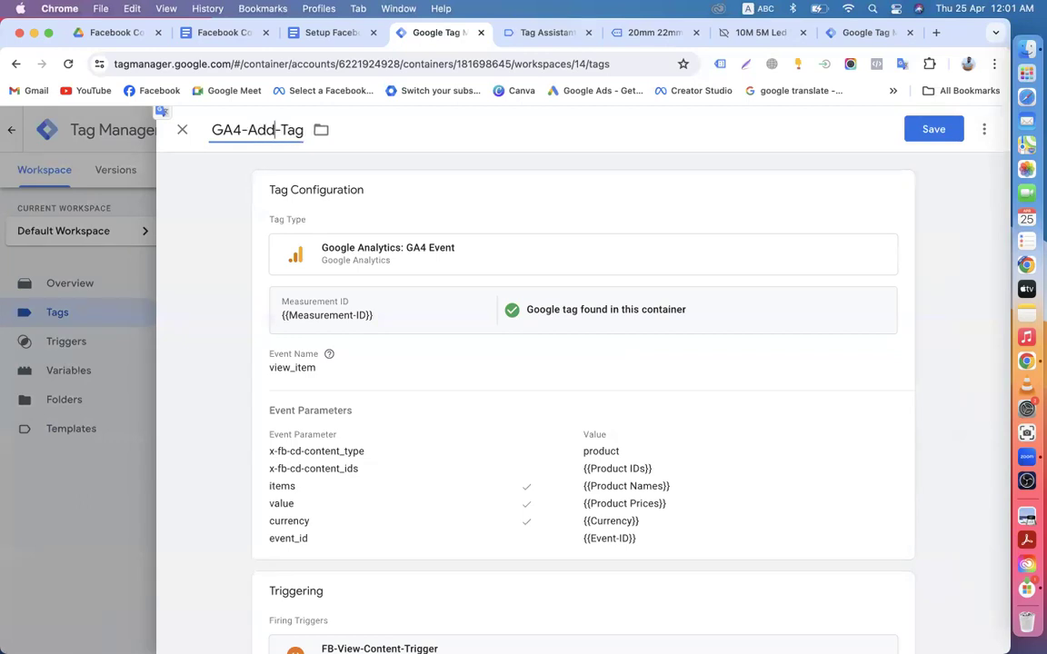
{"action": "type", "text": "-to-Cart-"}
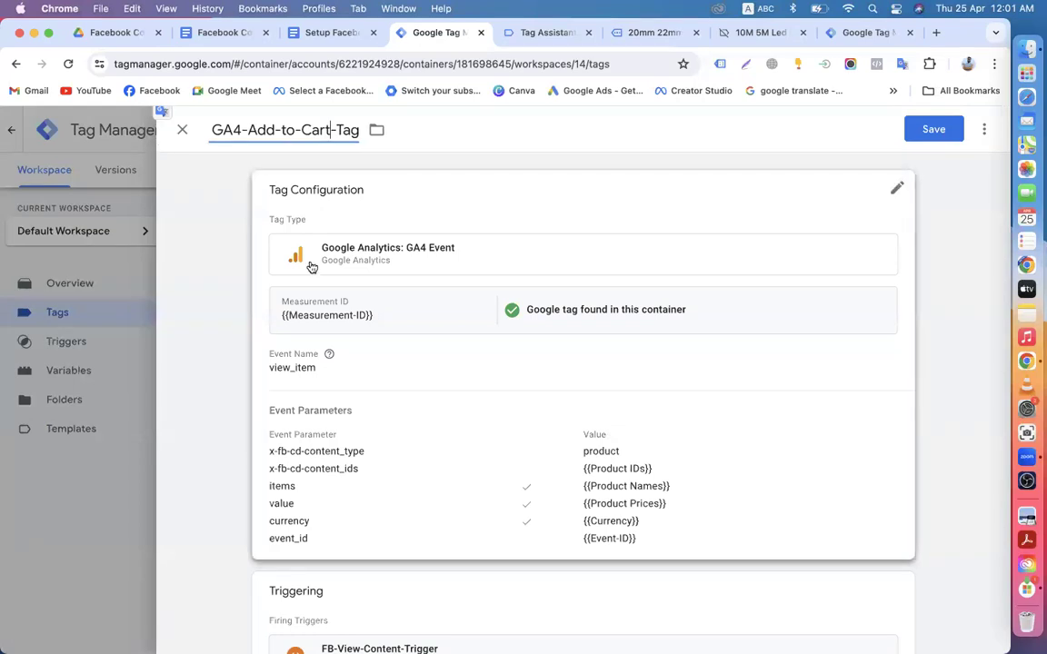
Step: Edit the tag configuration's view_item Event Name field for replacement
{"action": "left_click", "coordinate": [893, 199]}
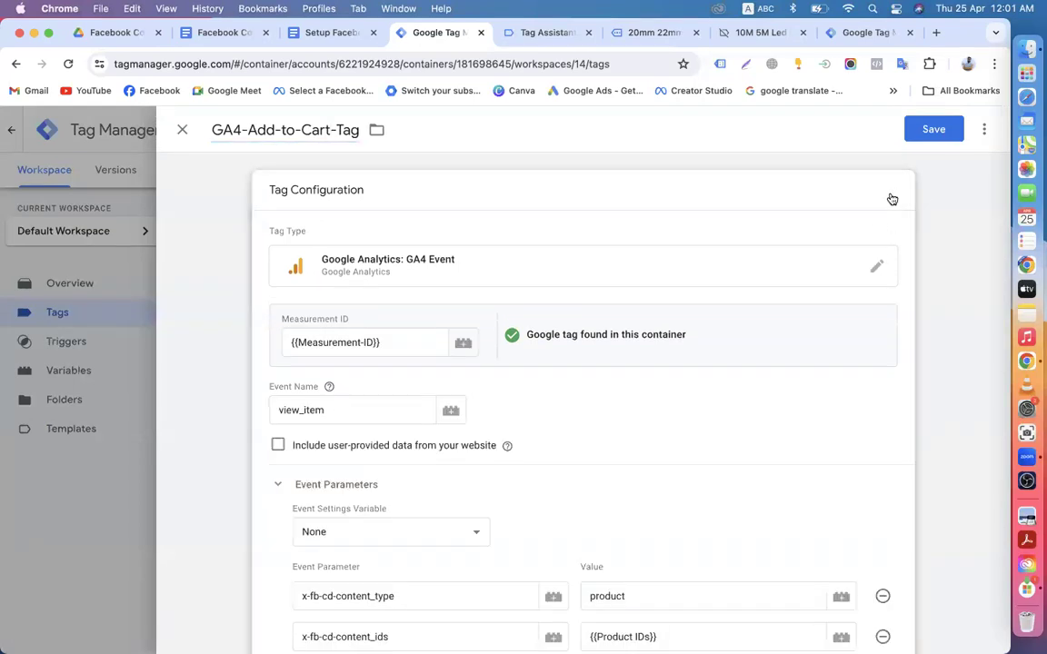
{"action": "scroll", "coordinate": [544, 422], "scroll_direction": "down", "scroll_amount": 5}
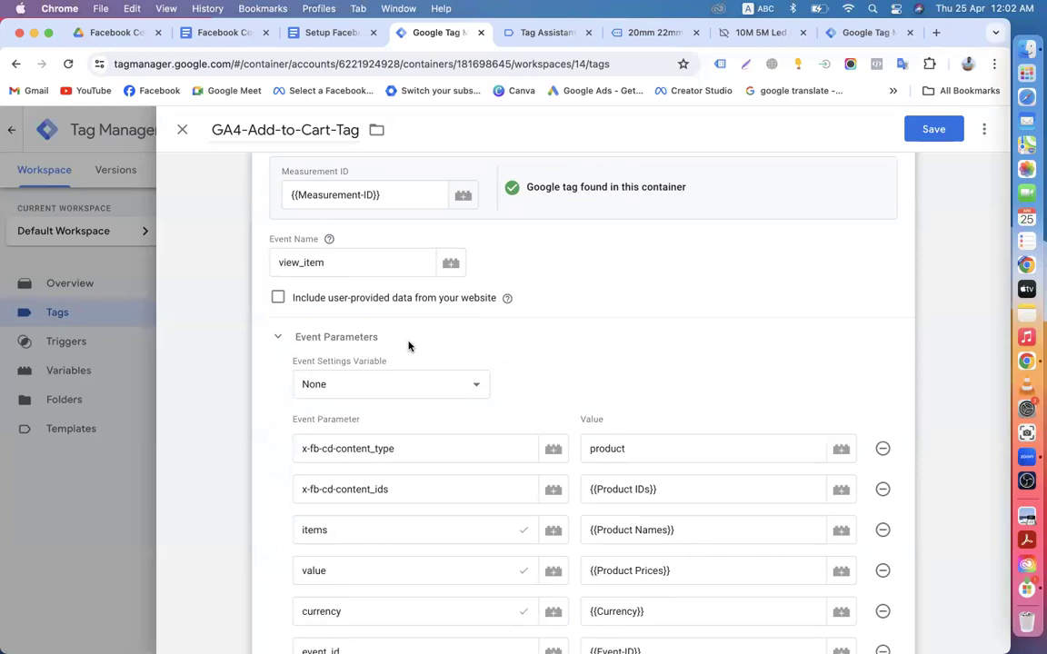
{"action": "left_click", "coordinate": [328, 263]}
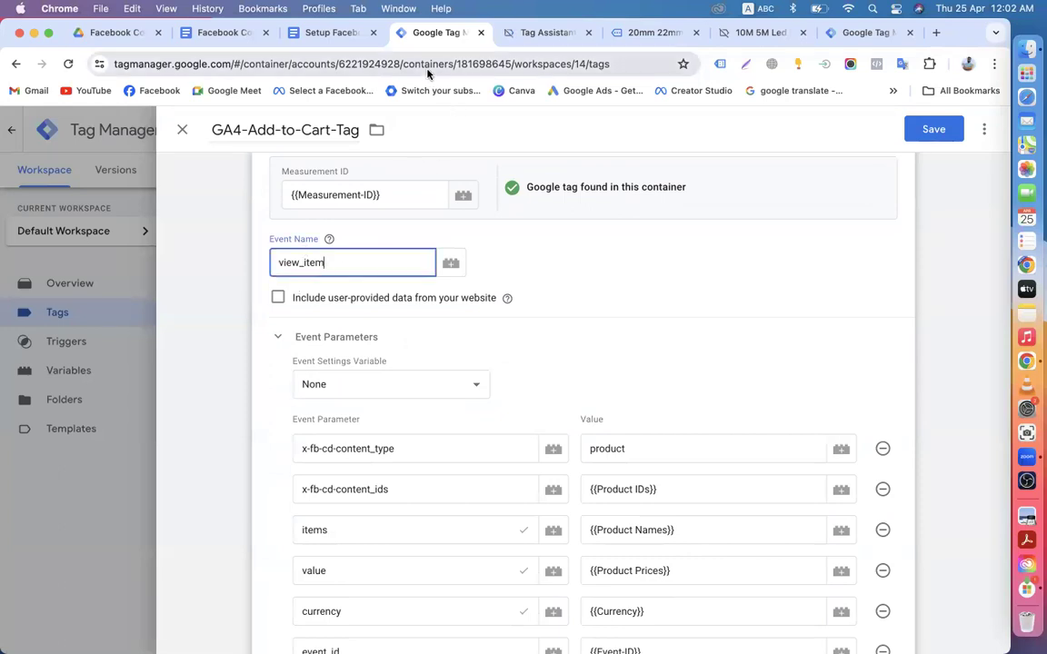
{"action": "left_click", "coordinate": [332, 287]}
{"action": "left_click", "coordinate": [327, 264]}
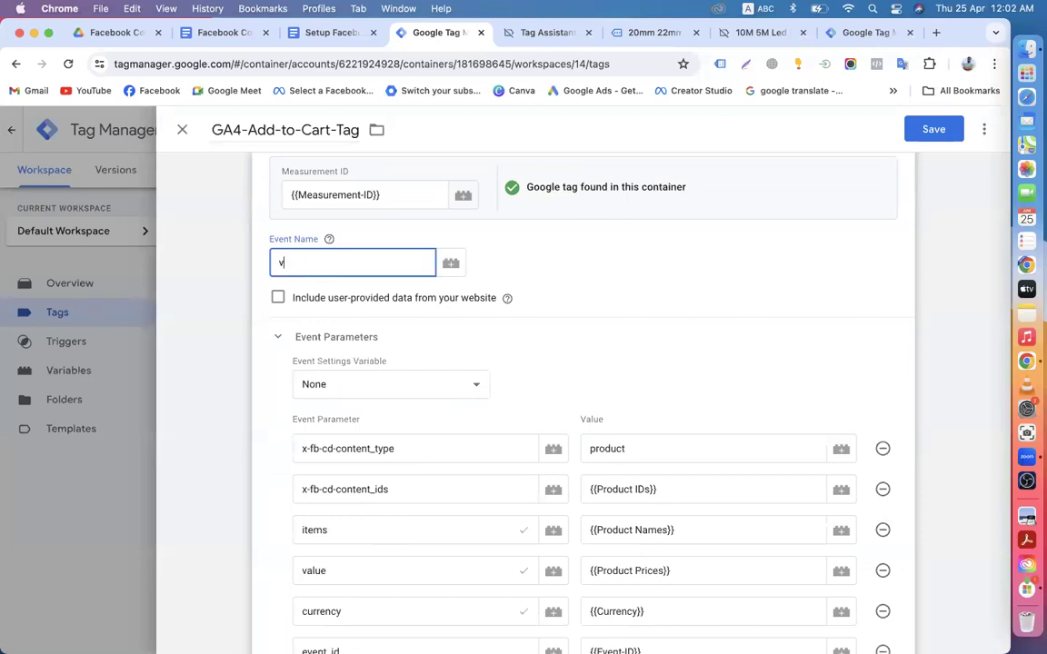
Step: Copy add_to_cart from the Trigger line of the Facebook Pixel setup guide
{"action": "left_click", "coordinate": [327, 33]}
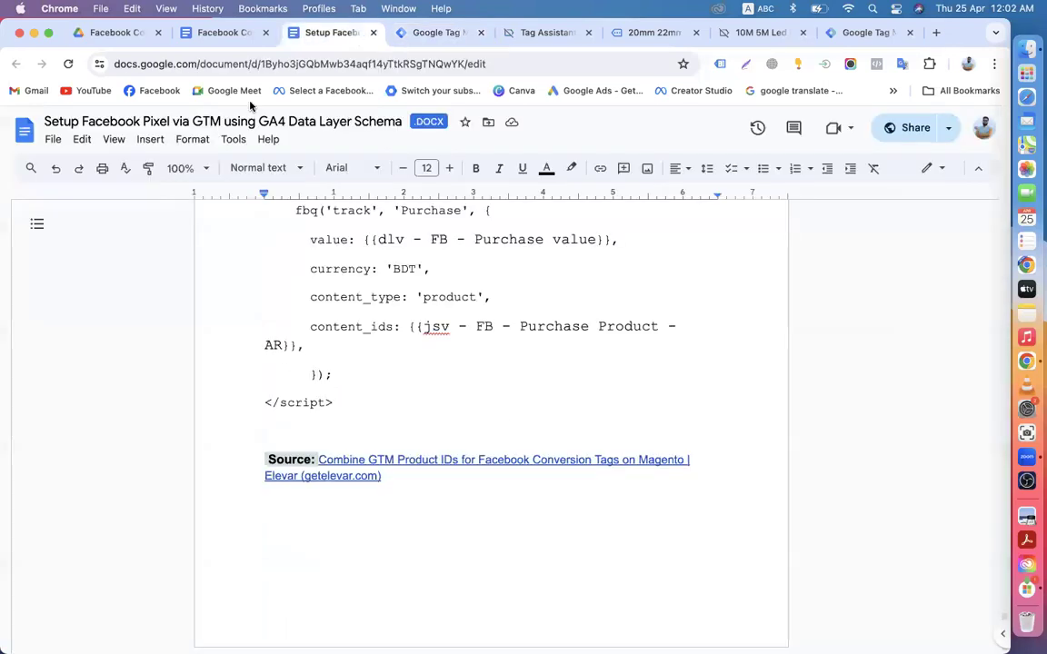
{"action": "scroll", "coordinate": [309, 391], "scroll_direction": "up", "scroll_amount": 20}
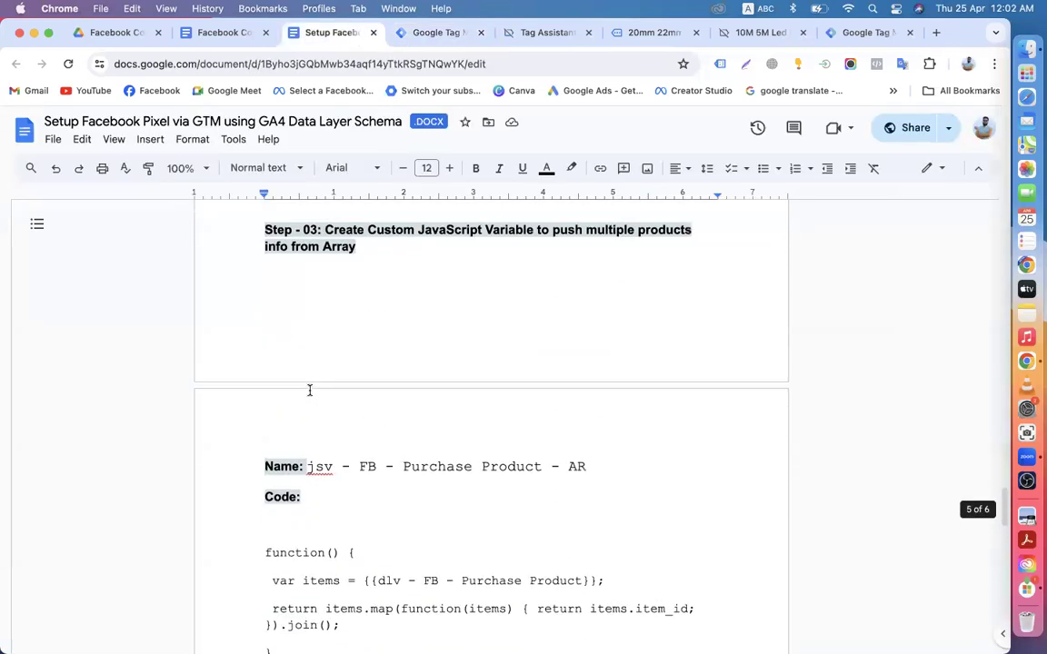
{"action": "scroll", "coordinate": [309, 391], "scroll_direction": "up", "scroll_amount": 15}
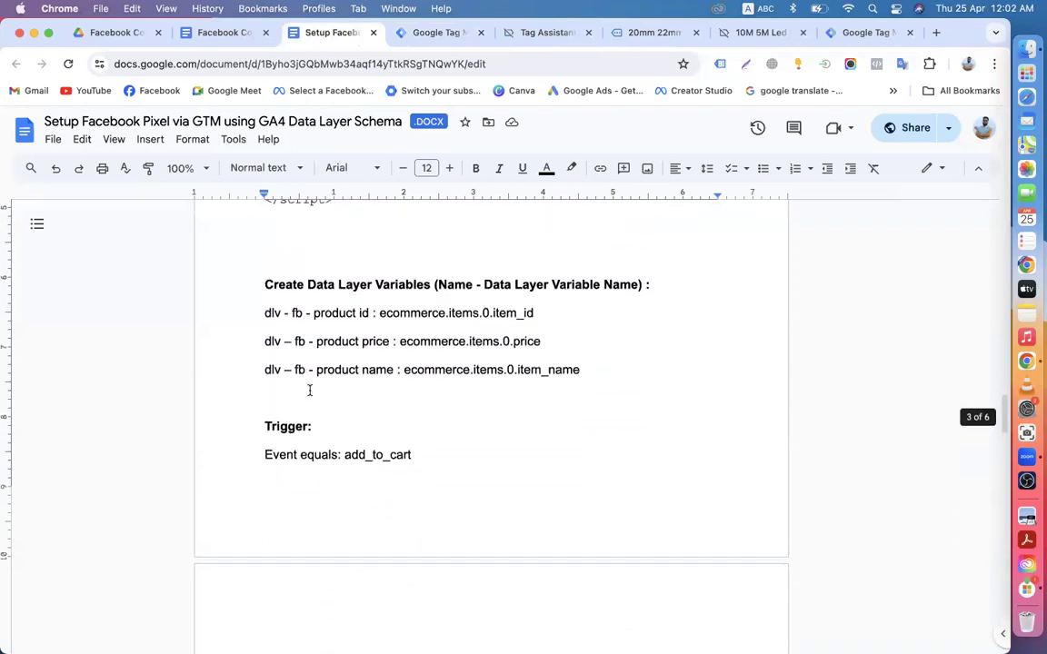
{"action": "left_click_drag", "start_coordinate": [345, 443], "coordinate": [414, 443]}
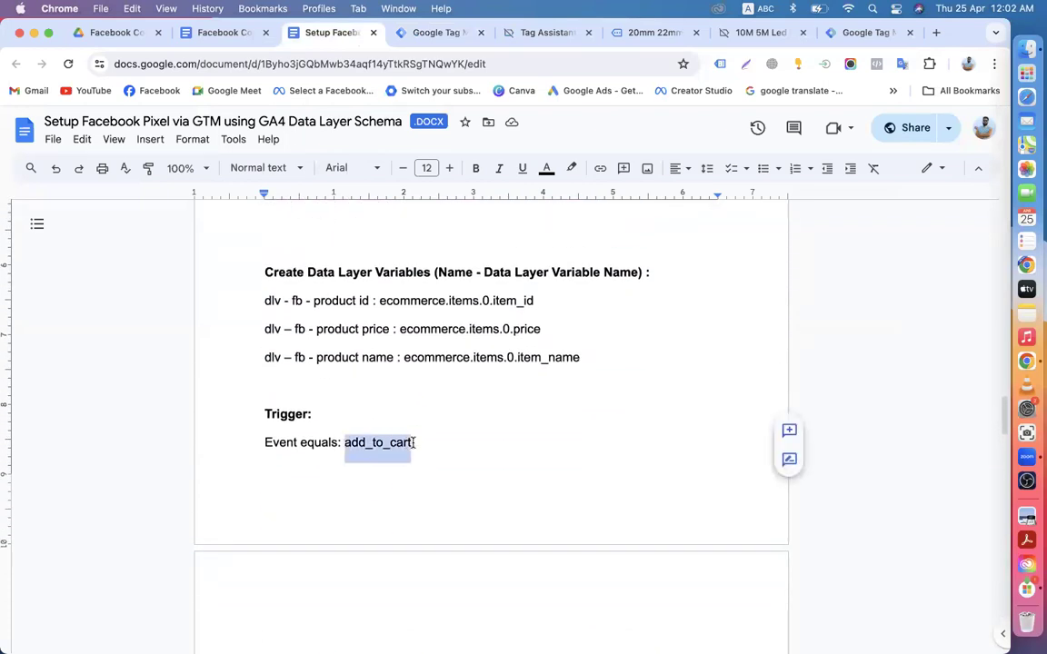
{"action": "right_click", "coordinate": [403, 442]}
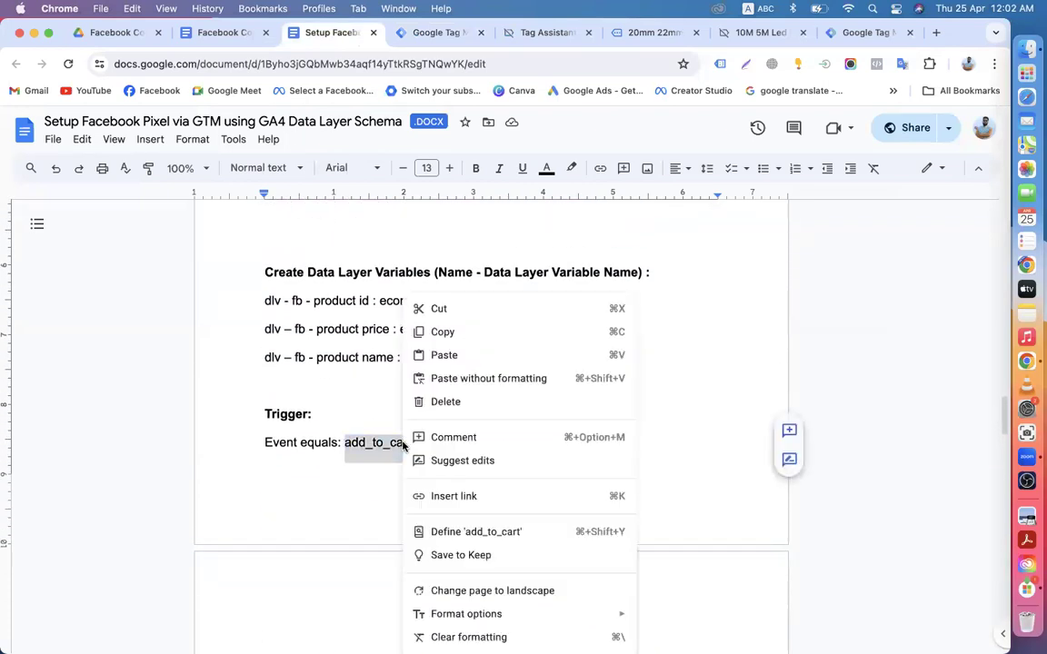
{"action": "left_click", "coordinate": [437, 333]}
{"action": "left_click", "coordinate": [420, 34]}
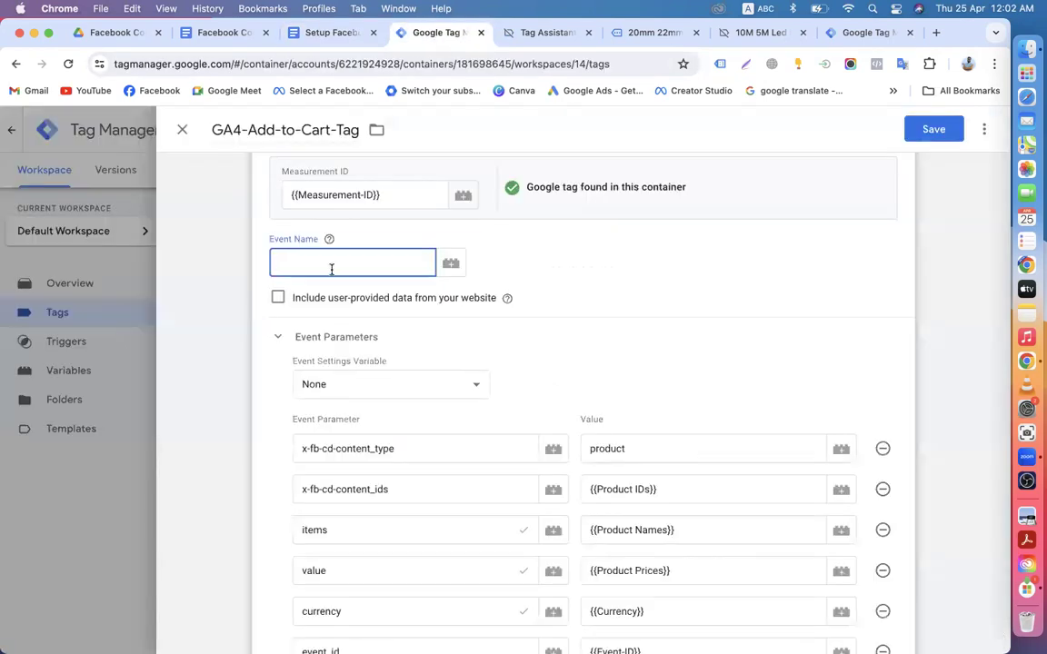
Step: Paste add_to_cart as the GA4 tag's Event Name
{"action": "key", "text": "super+v"}
{"action": "left_click", "coordinate": [544, 266]}
{"action": "scroll", "coordinate": [569, 352], "scroll_direction": "down", "scroll_amount": 5}
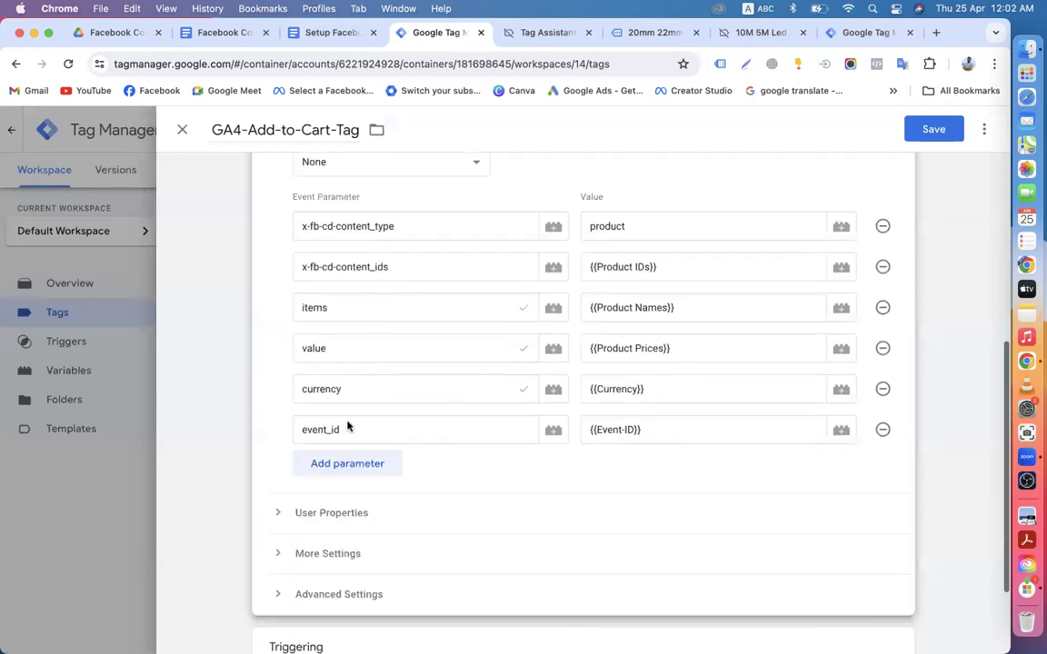
{"action": "scroll", "coordinate": [392, 431], "scroll_direction": "down", "scroll_amount": 3}
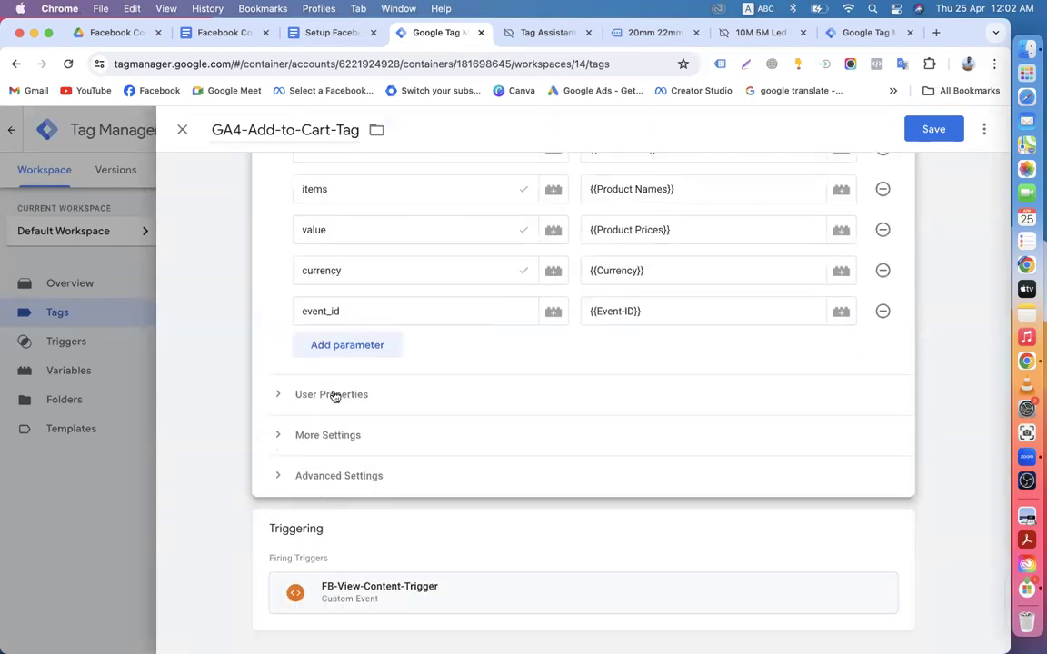
{"action": "scroll", "coordinate": [436, 405], "scroll_direction": "up", "scroll_amount": 10}
{"action": "scroll", "coordinate": [471, 387], "scroll_direction": "down", "scroll_amount": 10}
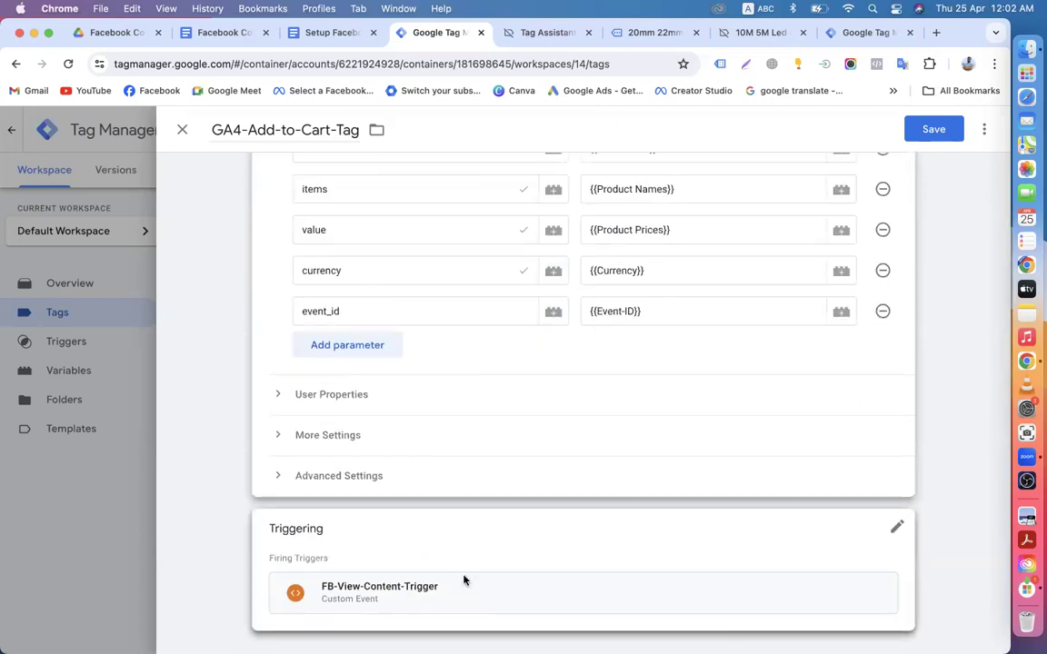
Step: Switch the firing trigger to FB-Add-to-Cart-Trigger and save GA4-Add-to-Cart-Tag
{"action": "left_click", "coordinate": [895, 531]}
{"action": "left_click", "coordinate": [873, 564]}
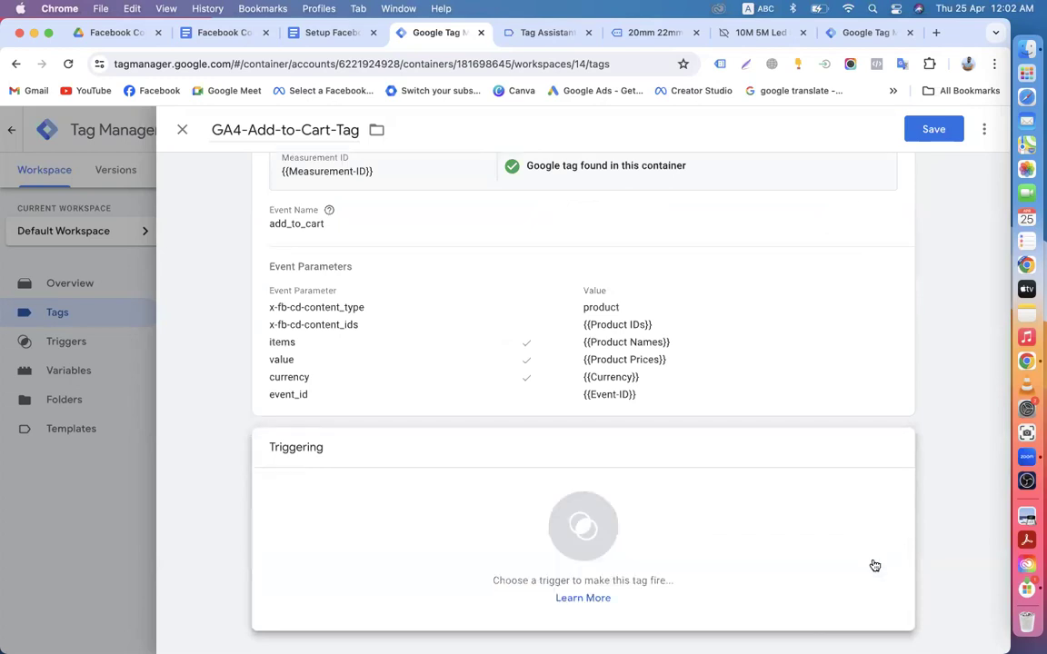
{"action": "left_click", "coordinate": [550, 573]}
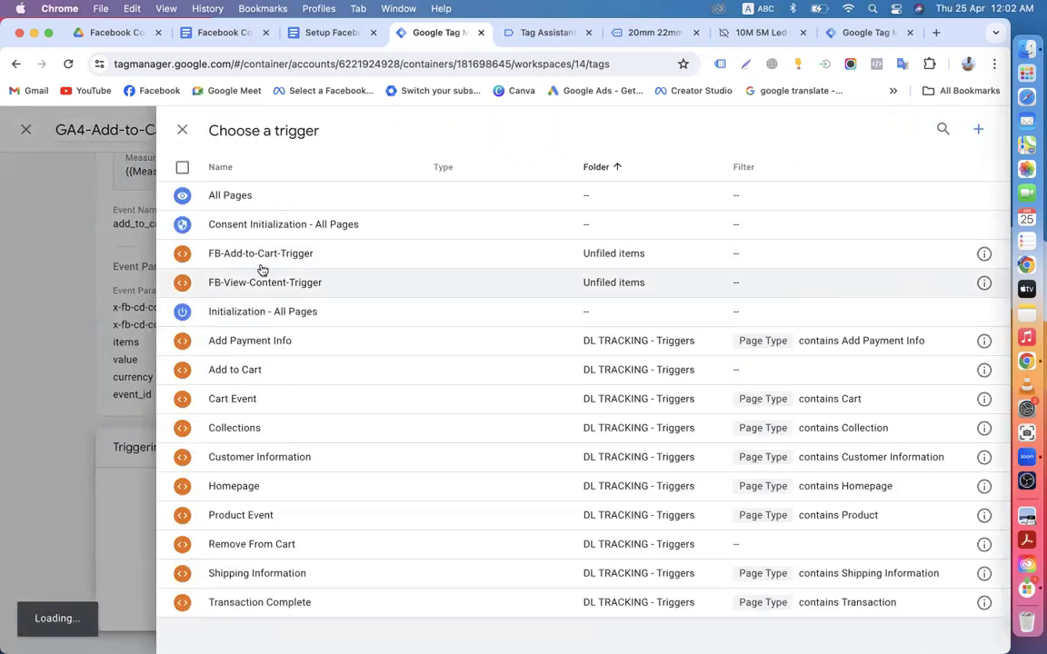
{"action": "left_click", "coordinate": [250, 257]}
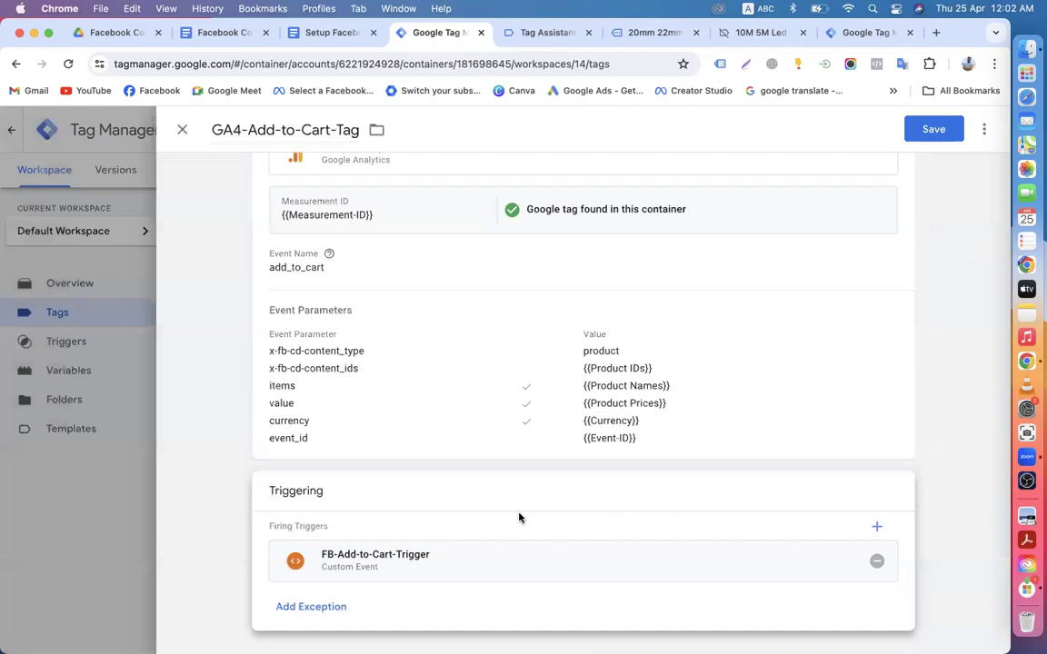
{"action": "scroll", "coordinate": [519, 517], "scroll_direction": "up", "scroll_amount": 2}
{"action": "left_click", "coordinate": [936, 131]}
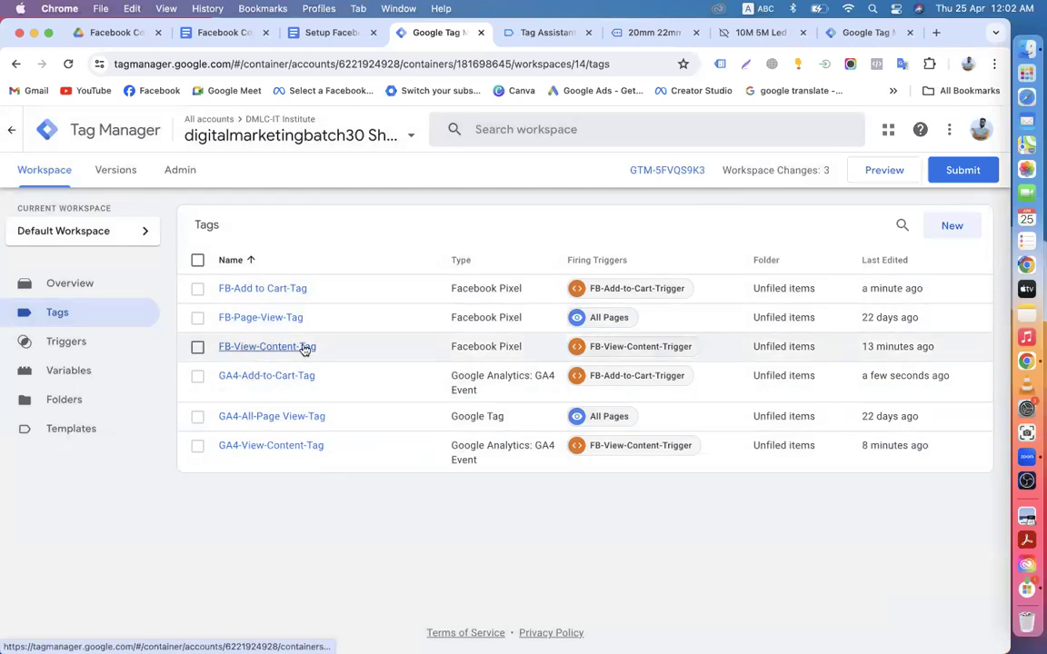
Step: Publish the workspace changes as Version 14 without a description
{"action": "left_click", "coordinate": [955, 172]}
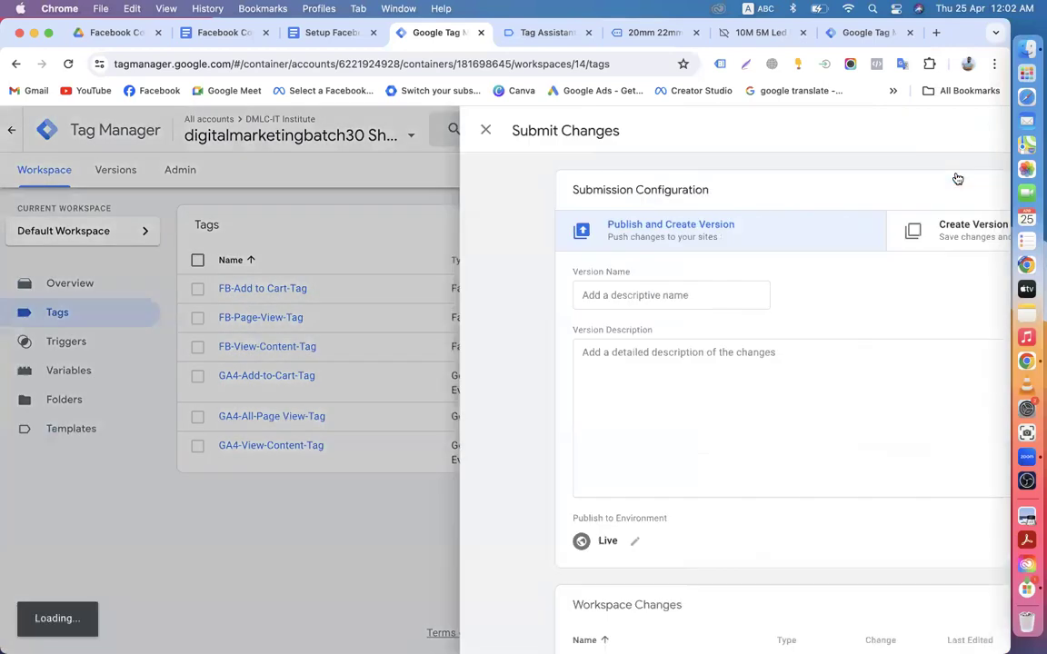
{"action": "left_click", "coordinate": [946, 132]}
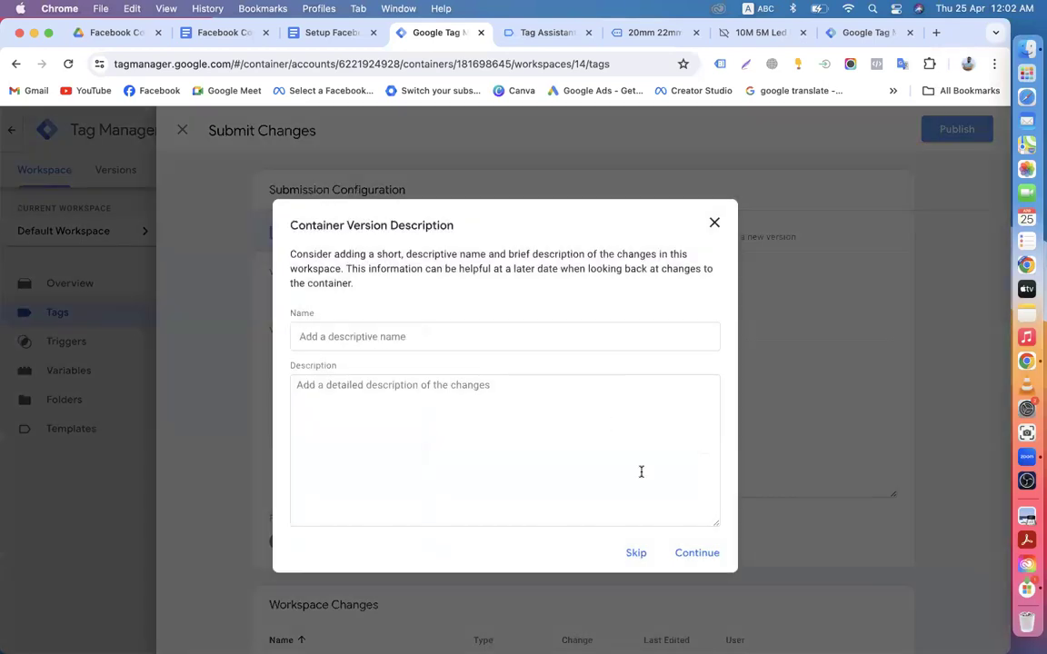
{"action": "left_click", "coordinate": [697, 556]}
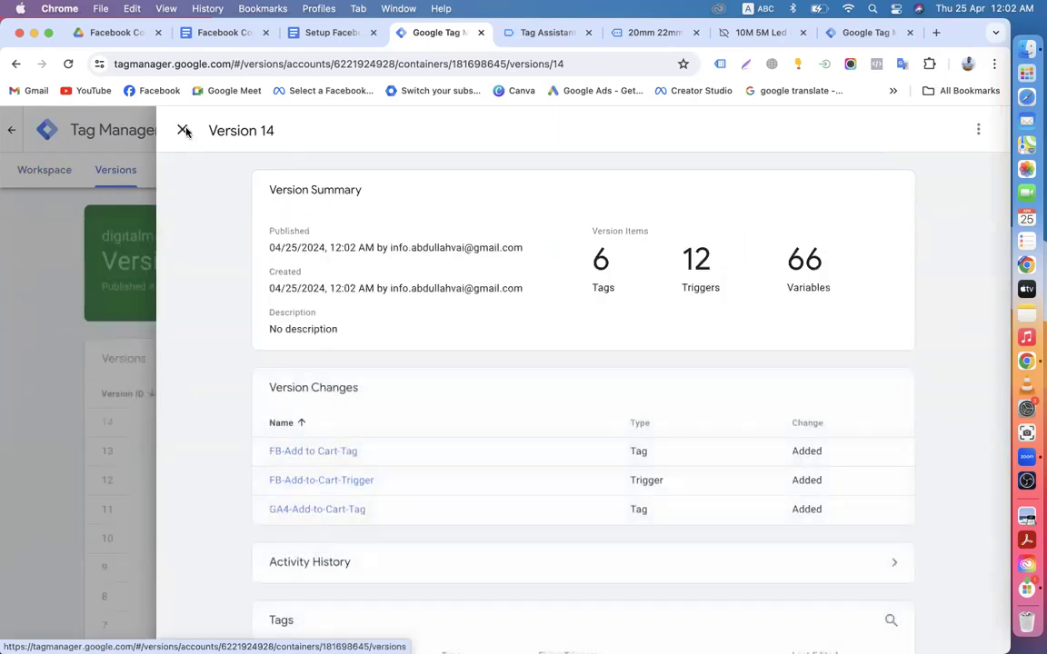
{"action": "left_click", "coordinate": [184, 131]}
{"action": "left_click", "coordinate": [55, 172]}
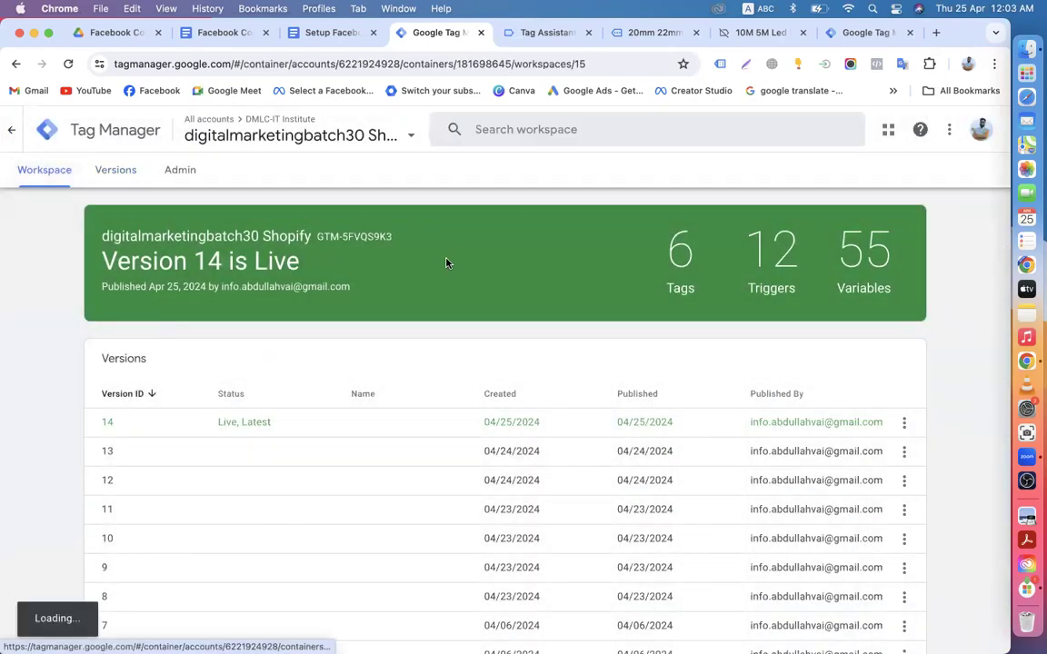
Step: Close the leftover Tag Assistant and store tabs and return to the GTM workspace
{"action": "left_click", "coordinate": [588, 33]}
{"action": "left_click", "coordinate": [589, 34]}
{"action": "left_click", "coordinate": [589, 34]}
{"action": "left_click", "coordinate": [563, 33]}
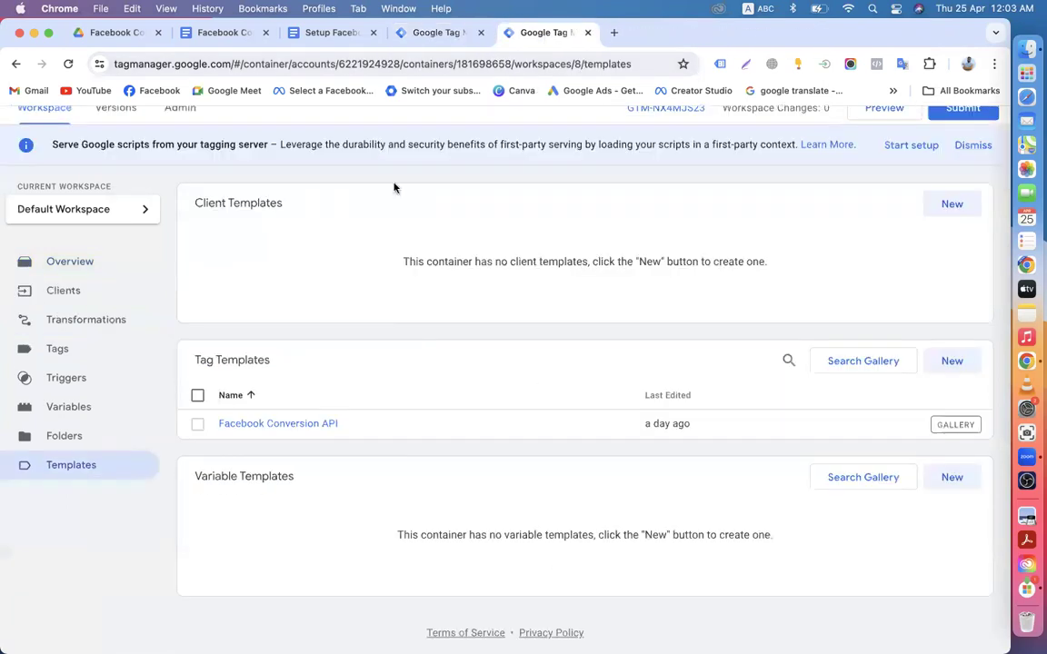
{"action": "left_click", "coordinate": [642, 34]}
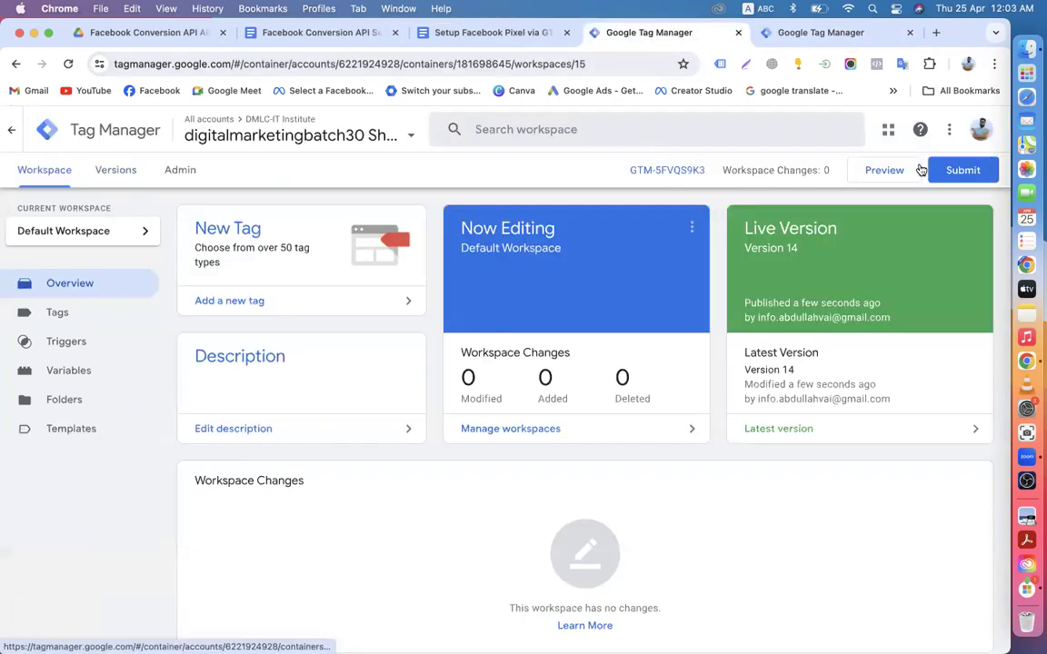
Step: Start a preview session connected to the Shopify store and browse the full product list
{"action": "left_click", "coordinate": [888, 173]}
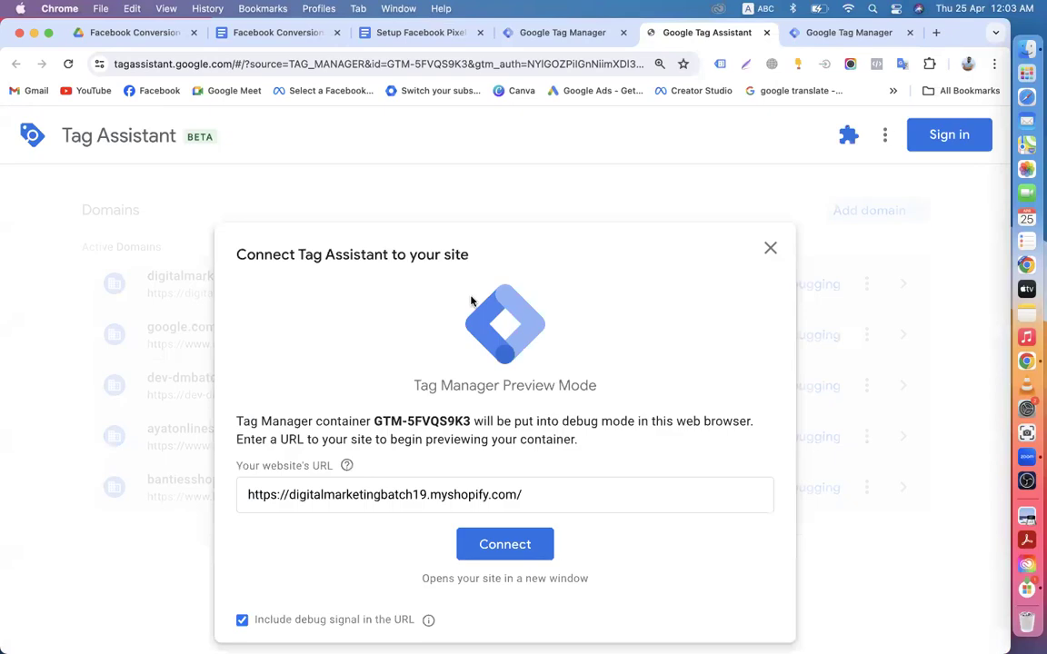
{"action": "left_click", "coordinate": [506, 547]}
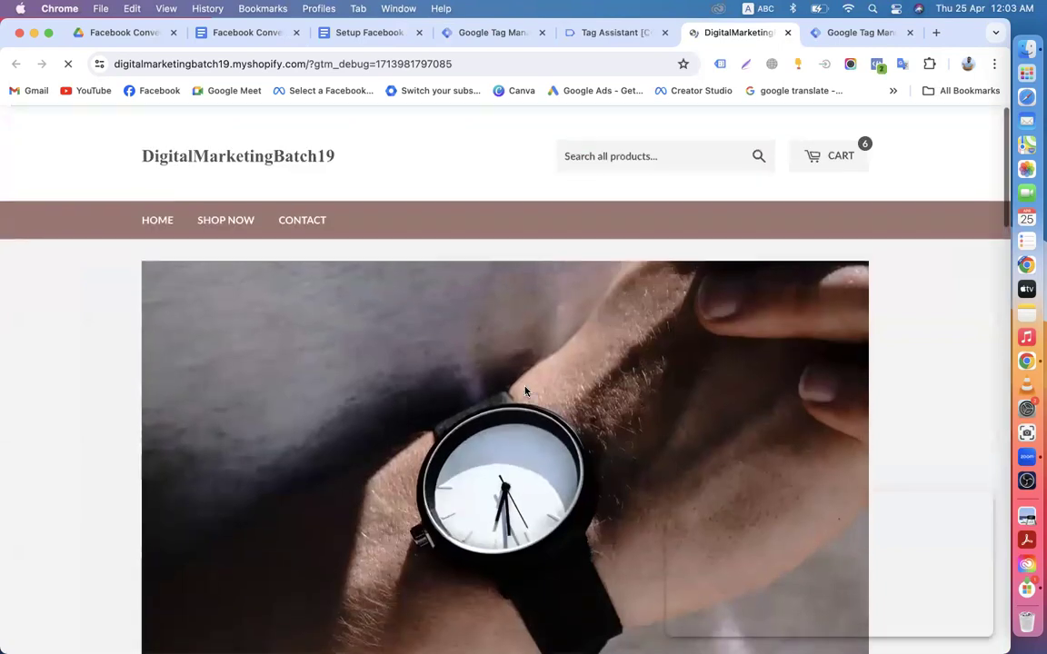
{"action": "left_click", "coordinate": [229, 220]}
{"action": "scroll", "coordinate": [525, 357], "scroll_direction": "down", "scroll_amount": 5}
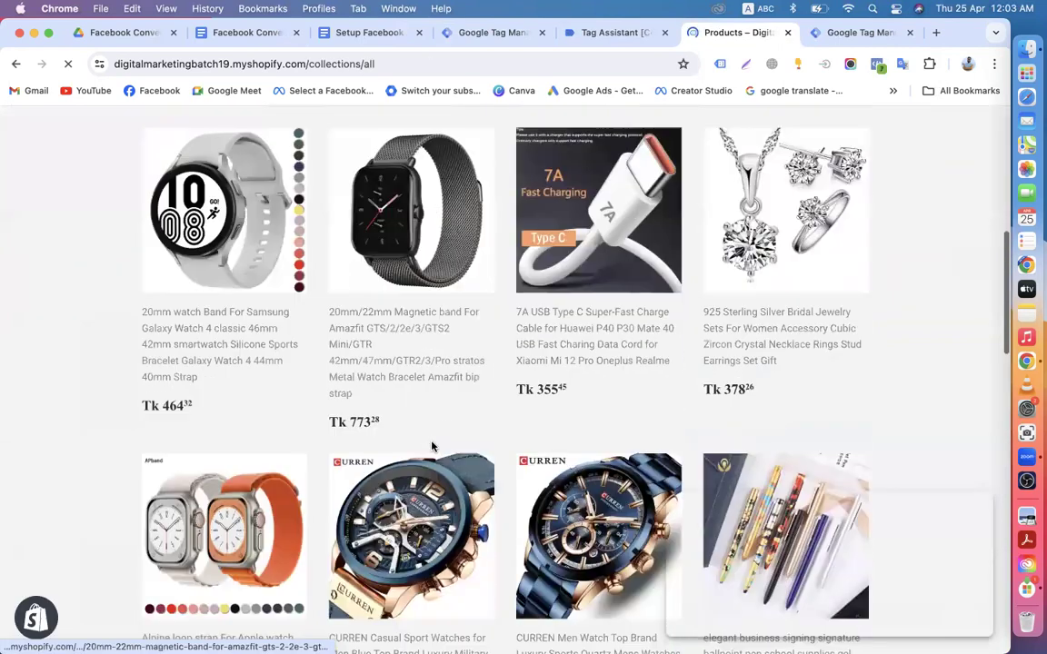
Step: Add the 20mm/22mm magnetic band to the cart and check Tag Assistant
{"action": "left_click", "coordinate": [397, 293]}
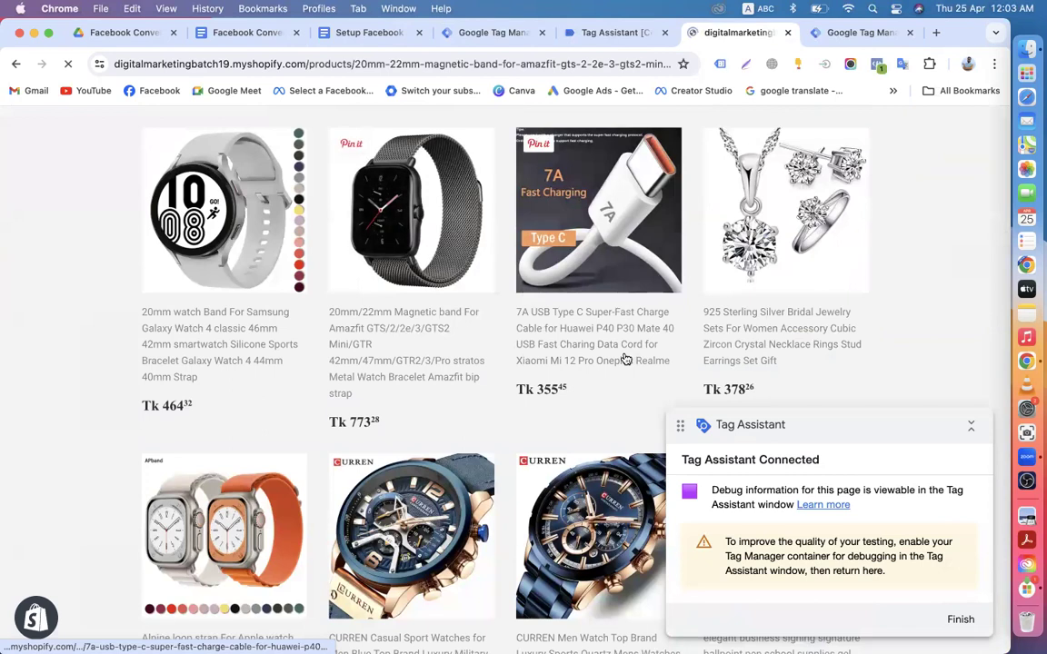
{"action": "scroll", "coordinate": [533, 412], "scroll_direction": "down", "scroll_amount": 3}
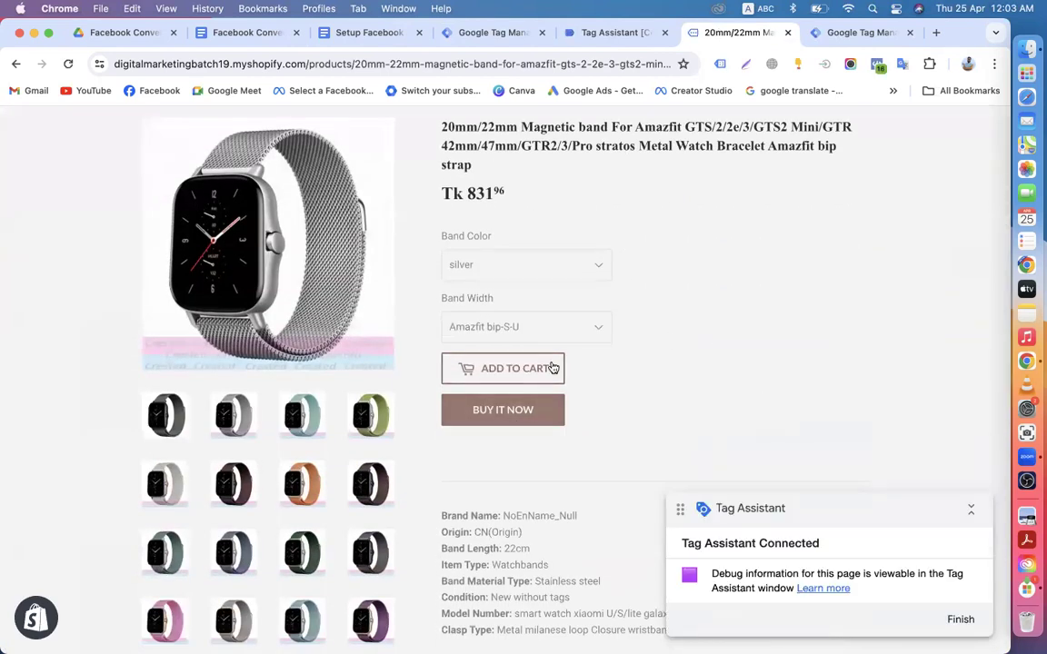
{"action": "left_click", "coordinate": [482, 382]}
{"action": "scroll", "coordinate": [582, 376], "scroll_direction": "down", "scroll_amount": 10}
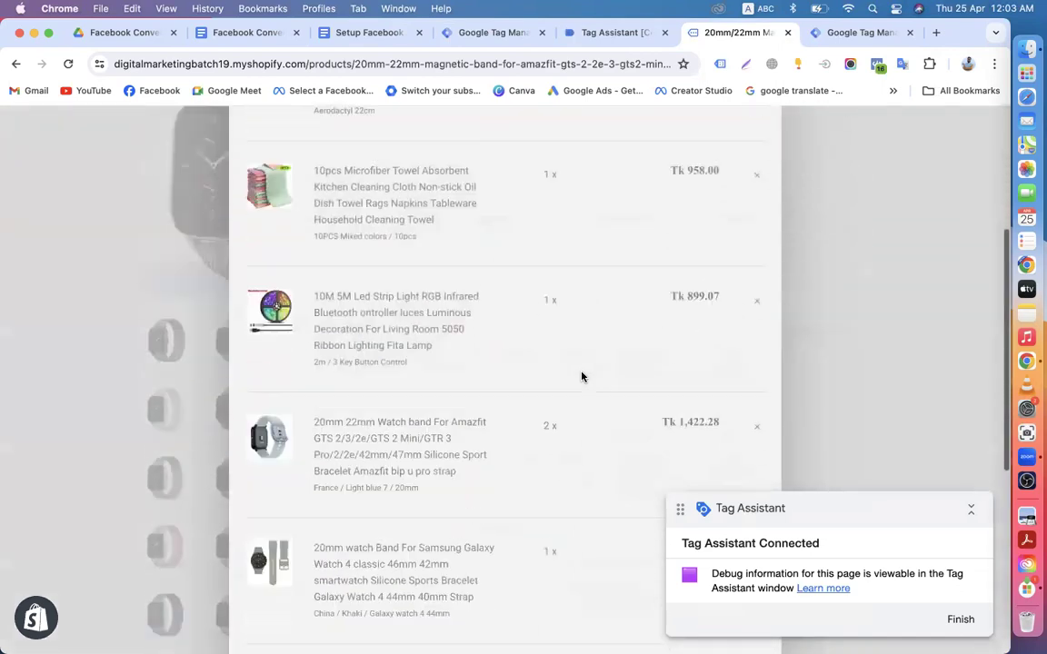
{"action": "left_click", "coordinate": [598, 33]}
{"action": "left_click", "coordinate": [481, 441]}
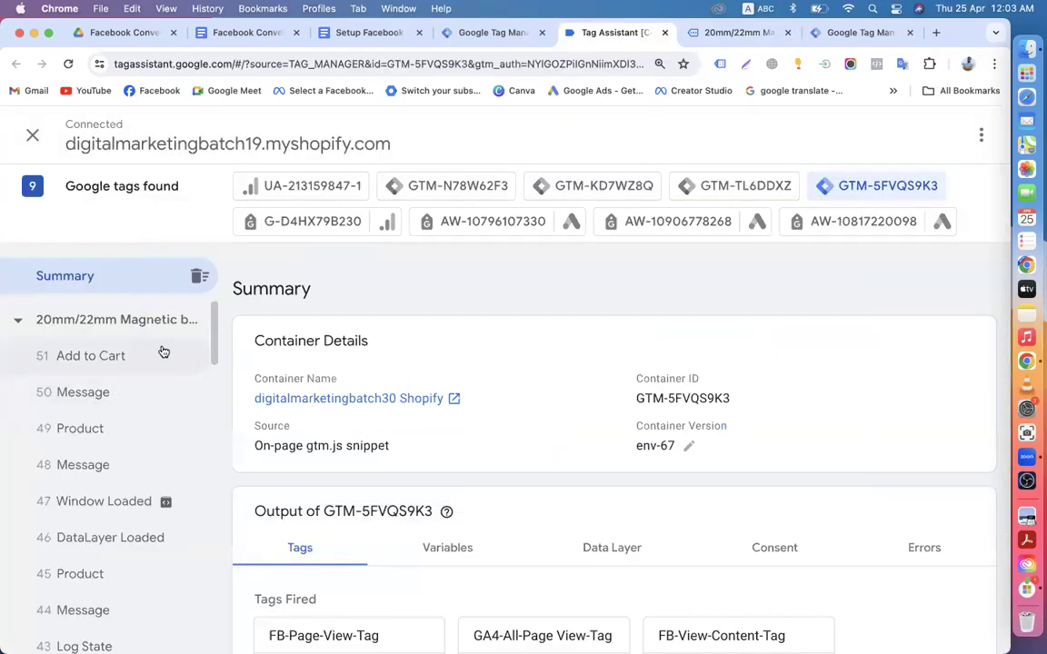
Step: Check which tags the Add to Cart event fired, then visit checkout and go back
{"action": "left_click", "coordinate": [133, 357]}
{"action": "scroll", "coordinate": [255, 436], "scroll_direction": "down", "scroll_amount": 2}
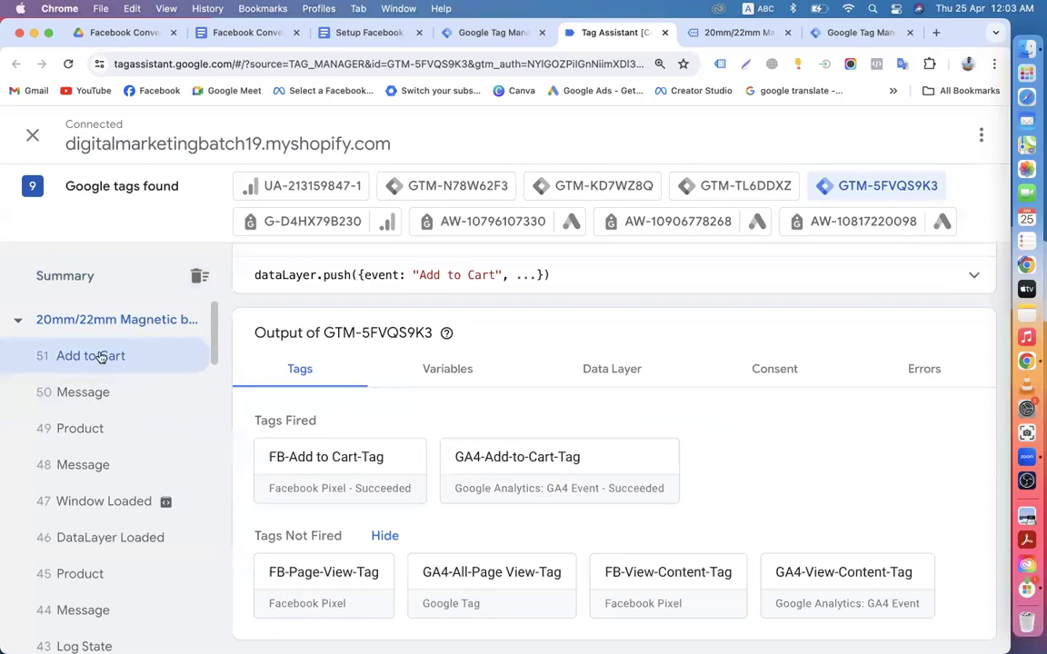
{"action": "left_click", "coordinate": [700, 44]}
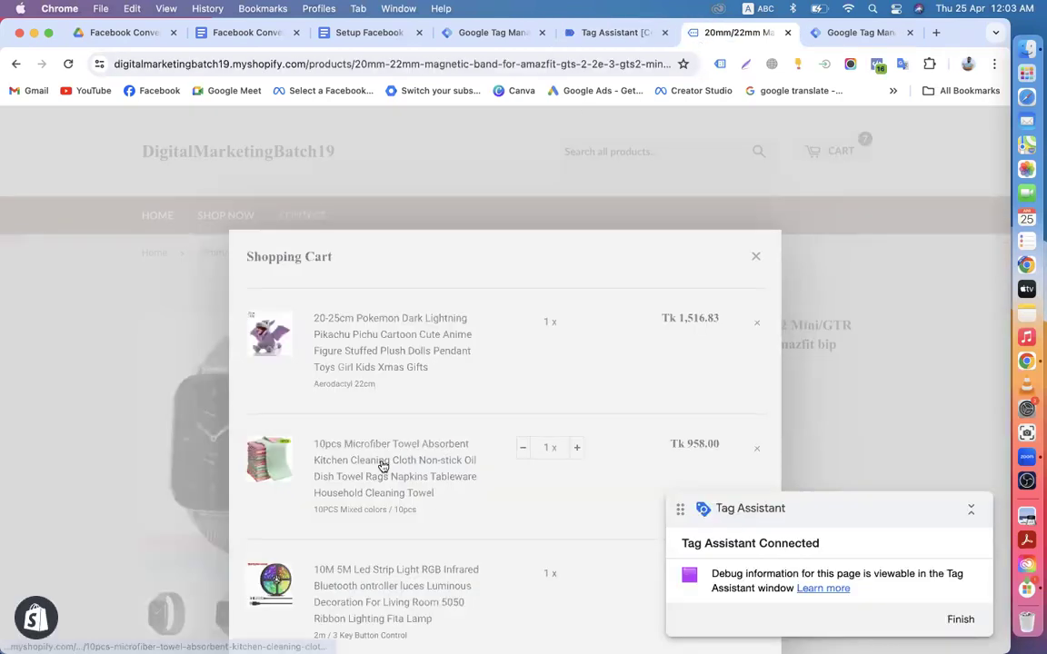
{"action": "scroll", "coordinate": [342, 418], "scroll_direction": "down", "scroll_amount": 10}
{"action": "left_click", "coordinate": [673, 475]}
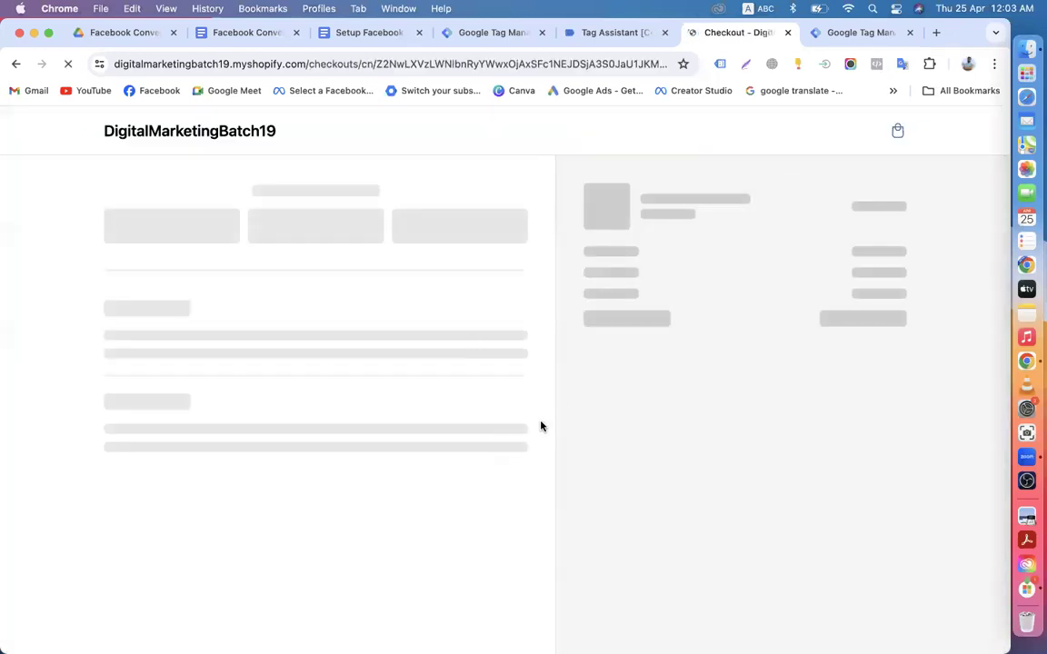
{"action": "scroll", "coordinate": [540, 426], "scroll_direction": "down", "scroll_amount": 3}
{"action": "scroll", "coordinate": [273, 273], "scroll_direction": "up", "scroll_amount": 5}
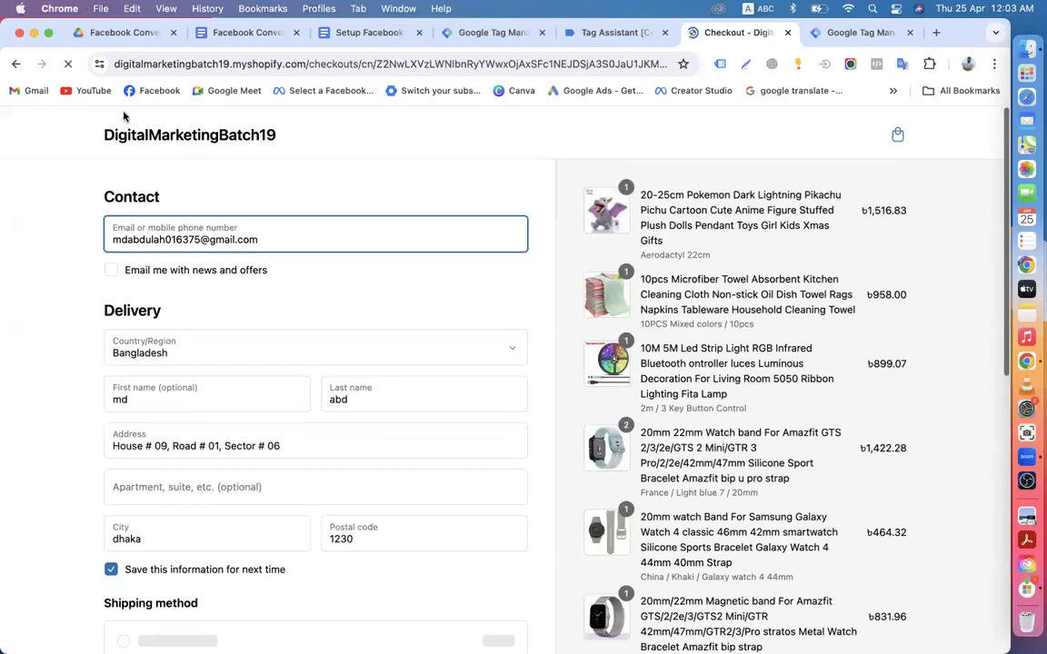
{"action": "left_click", "coordinate": [15, 64]}
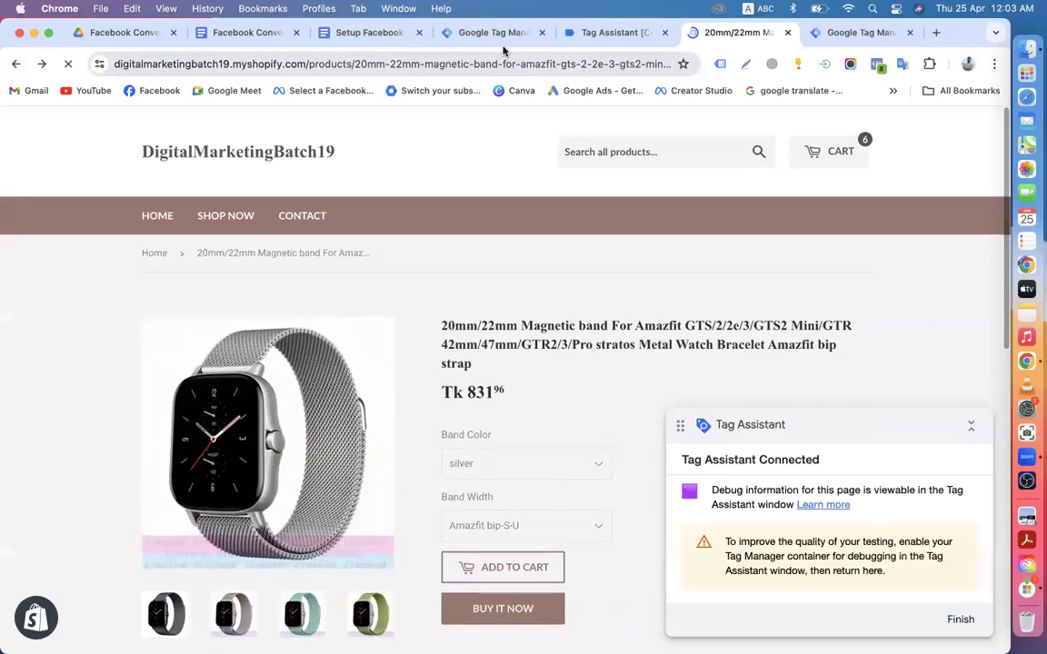
Step: Reload Tag Assistant and reconnect preview mode to the store
{"action": "left_click", "coordinate": [616, 32]}
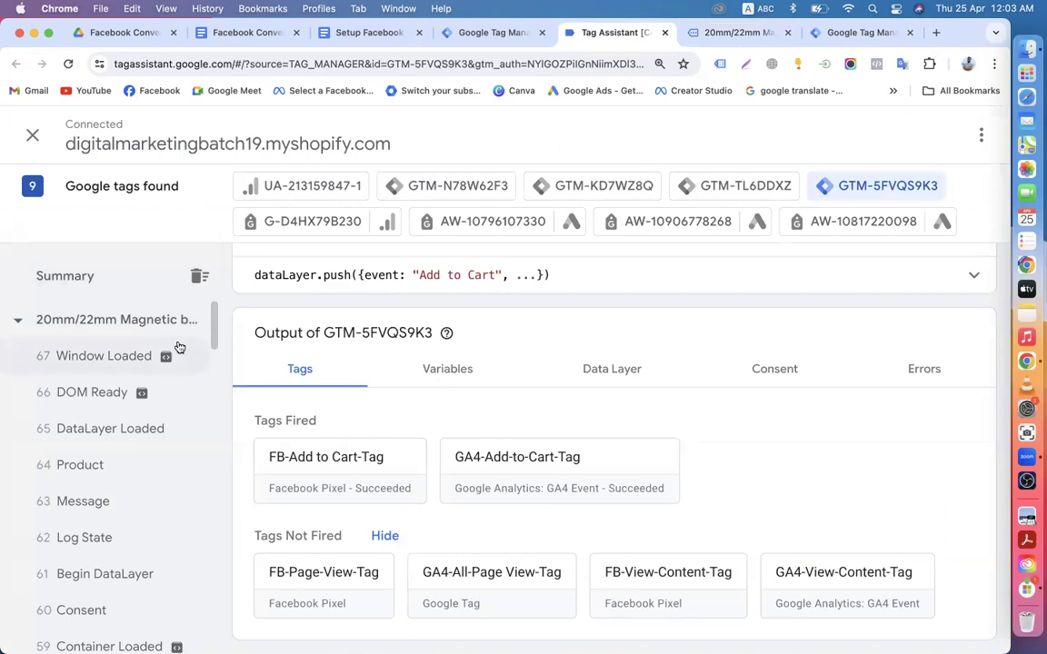
{"action": "left_click", "coordinate": [68, 63]}
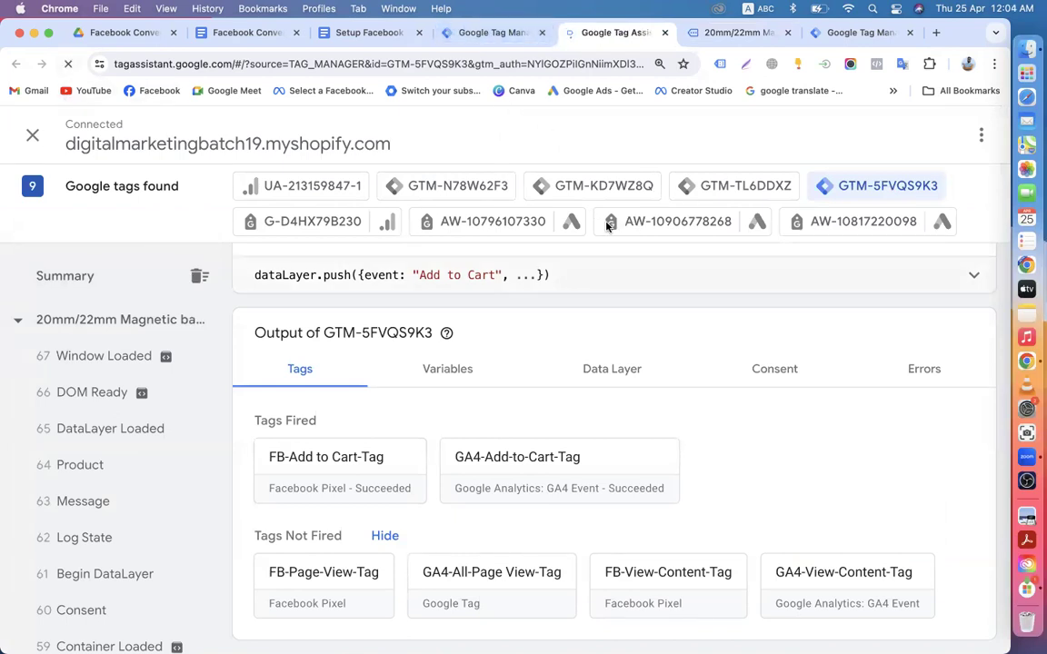
{"action": "left_click", "coordinate": [509, 551]}
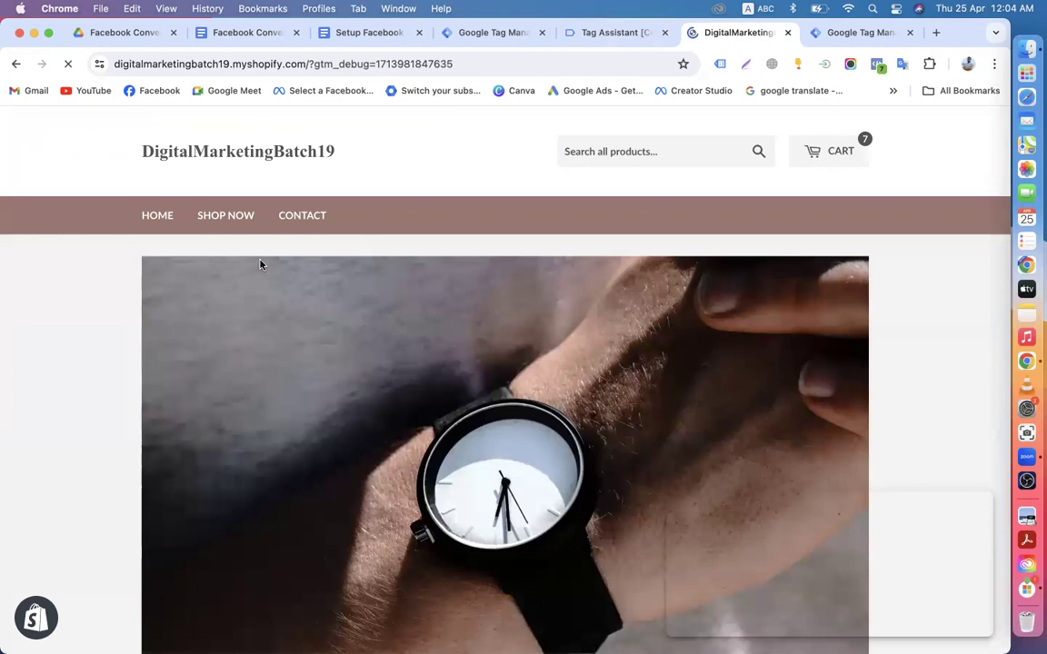
Step: Open the all-products listing and confirm in Tag Assistant that only the two page-view tags fired
{"action": "left_click", "coordinate": [228, 215]}
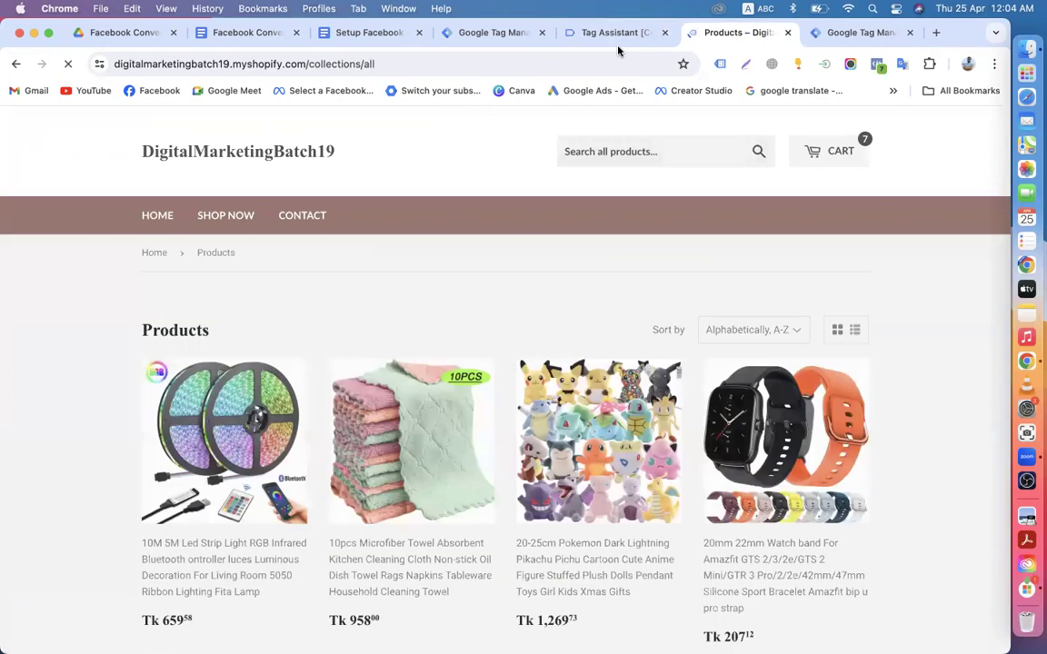
{"action": "left_click", "coordinate": [617, 34]}
{"action": "left_click", "coordinate": [505, 452]}
{"action": "scroll", "coordinate": [373, 514], "scroll_direction": "down", "scroll_amount": 3}
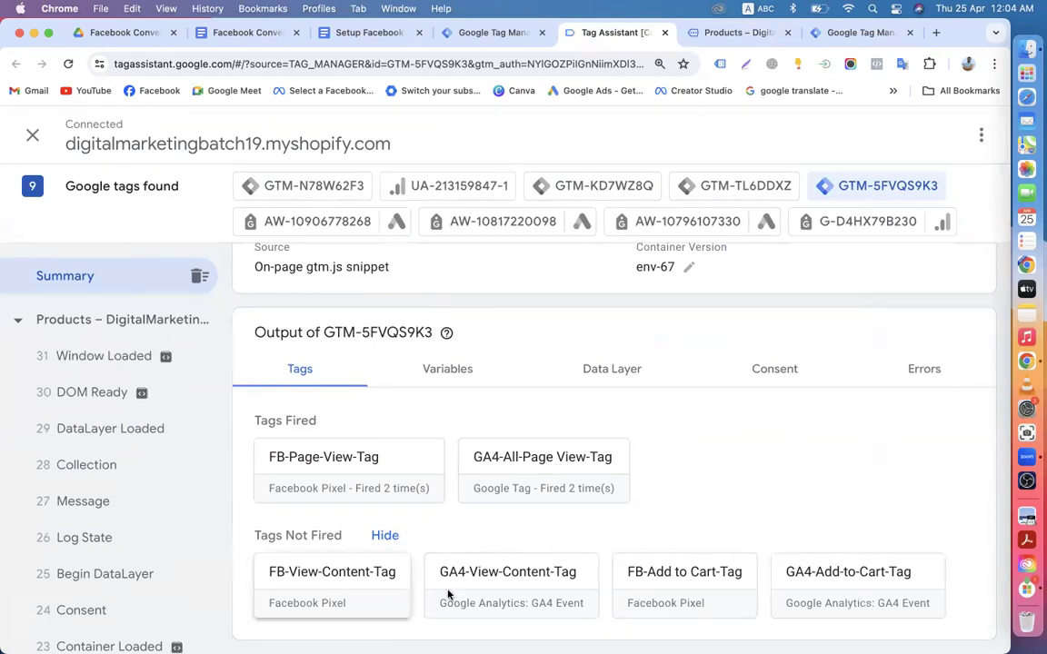
{"action": "scroll", "coordinate": [382, 446], "scroll_direction": "up", "scroll_amount": 4}
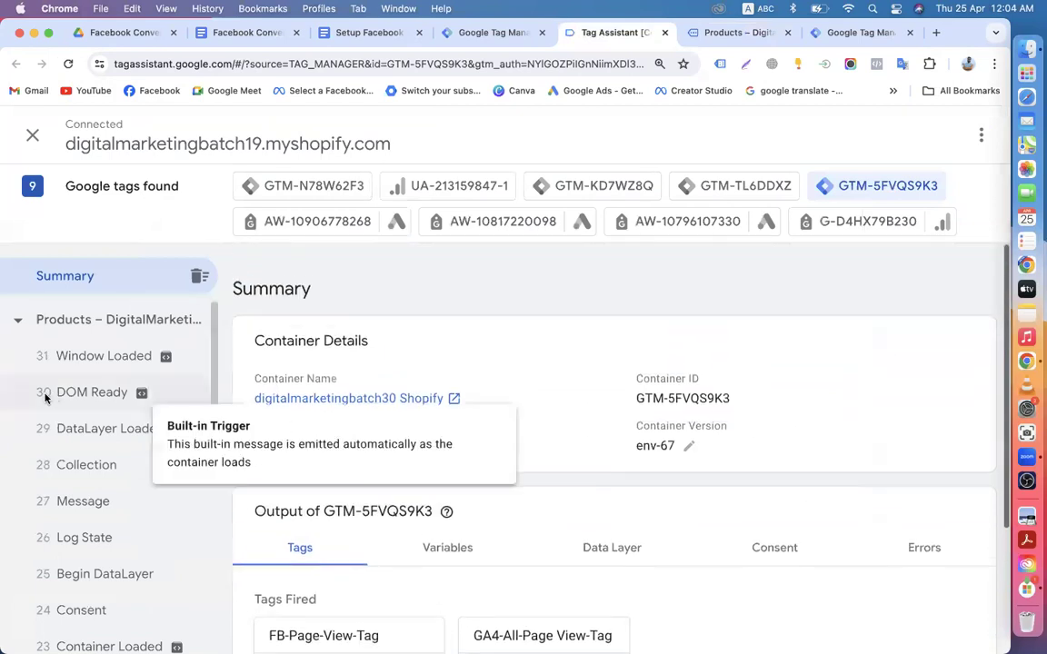
{"action": "scroll", "coordinate": [73, 437], "scroll_direction": "down", "scroll_amount": 5}
{"action": "scroll", "coordinate": [109, 468], "scroll_direction": "up", "scroll_amount": 3}
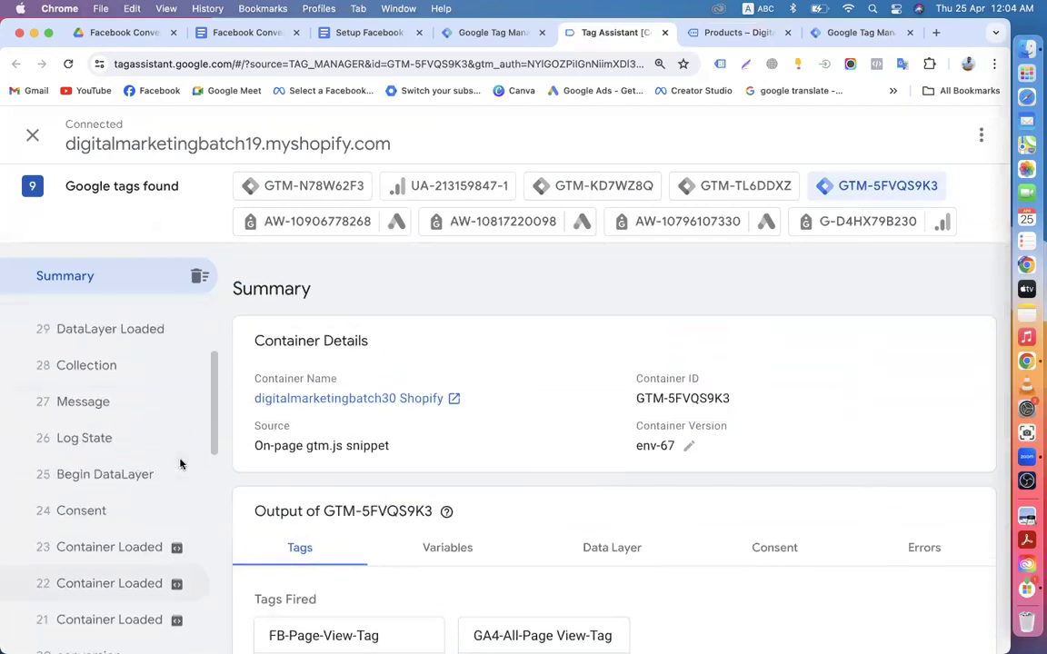
{"action": "scroll", "coordinate": [180, 465], "scroll_direction": "up", "scroll_amount": 3}
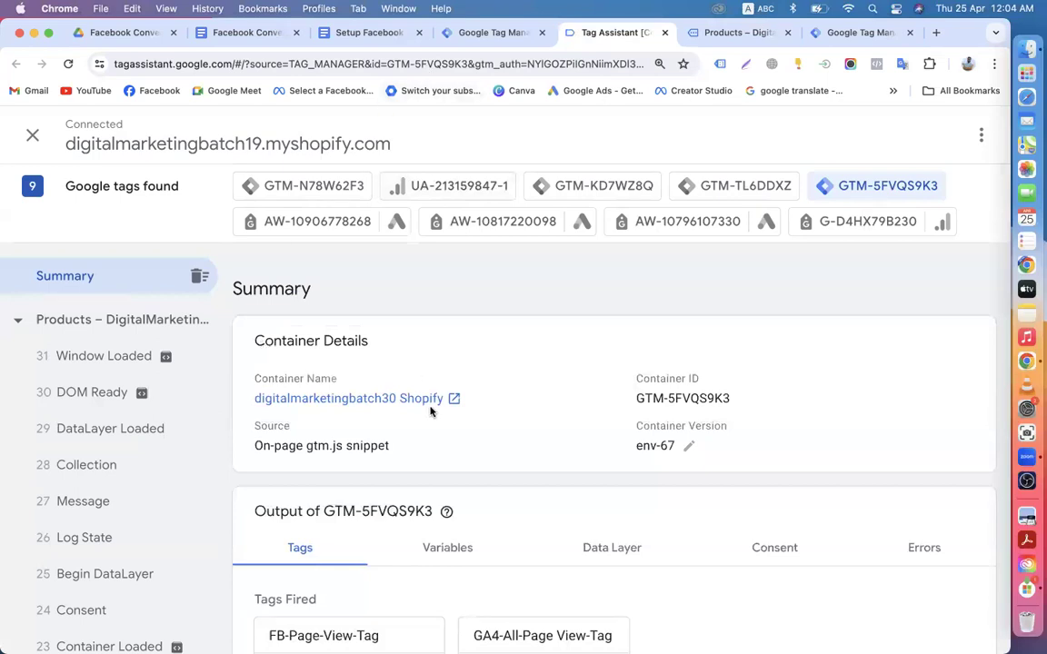
{"action": "scroll", "coordinate": [431, 411], "scroll_direction": "down", "scroll_amount": 3}
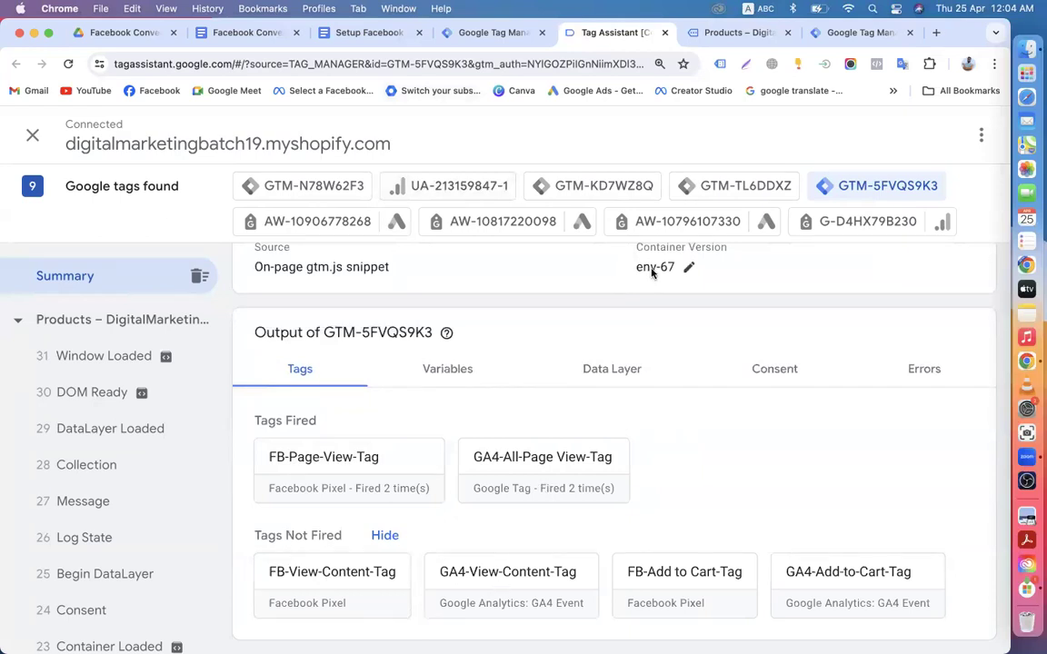
{"action": "left_click", "coordinate": [732, 32]}
Step: Open the LED strip product page and check which tags fired for the product view
{"action": "scroll", "coordinate": [245, 311], "scroll_direction": "down", "scroll_amount": 5}
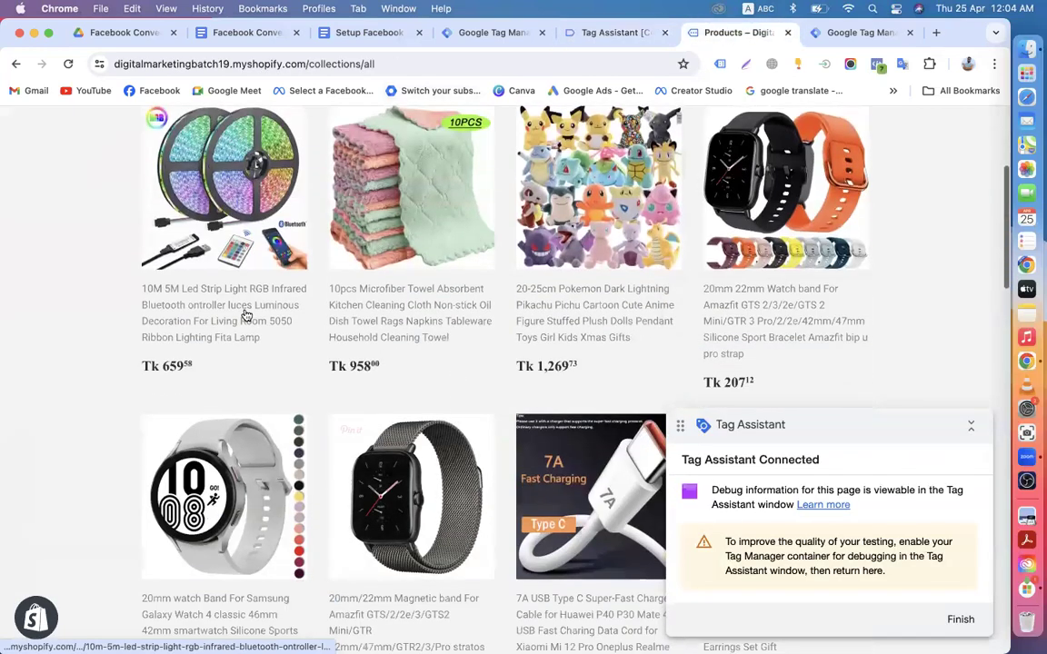
{"action": "left_click", "coordinate": [241, 303]}
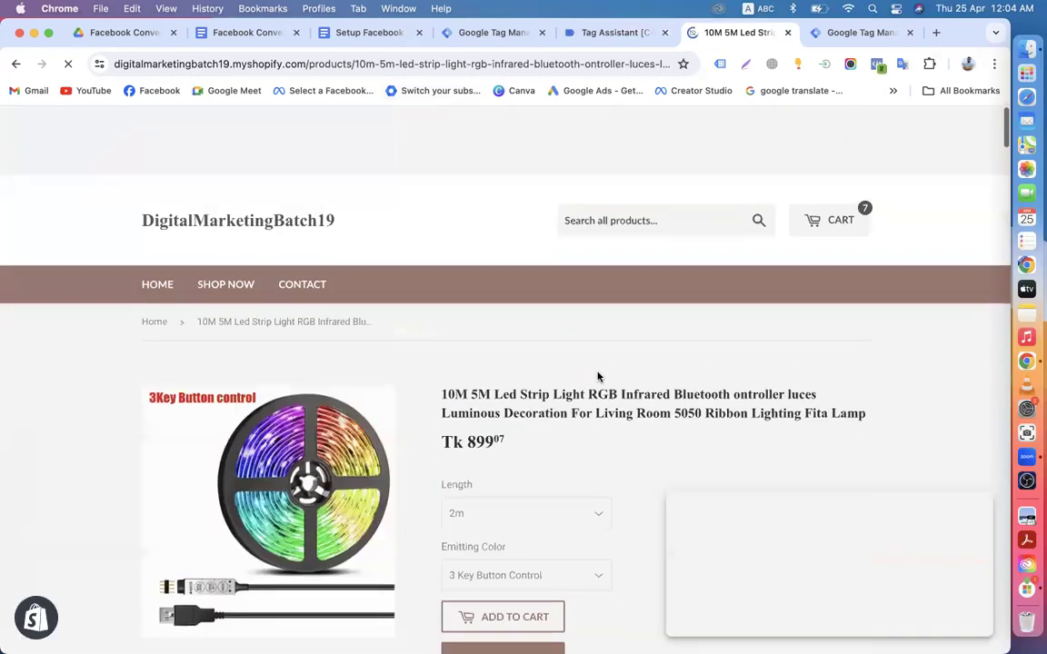
{"action": "scroll", "coordinate": [563, 354], "scroll_direction": "down", "scroll_amount": 10}
{"action": "left_click", "coordinate": [593, 37]}
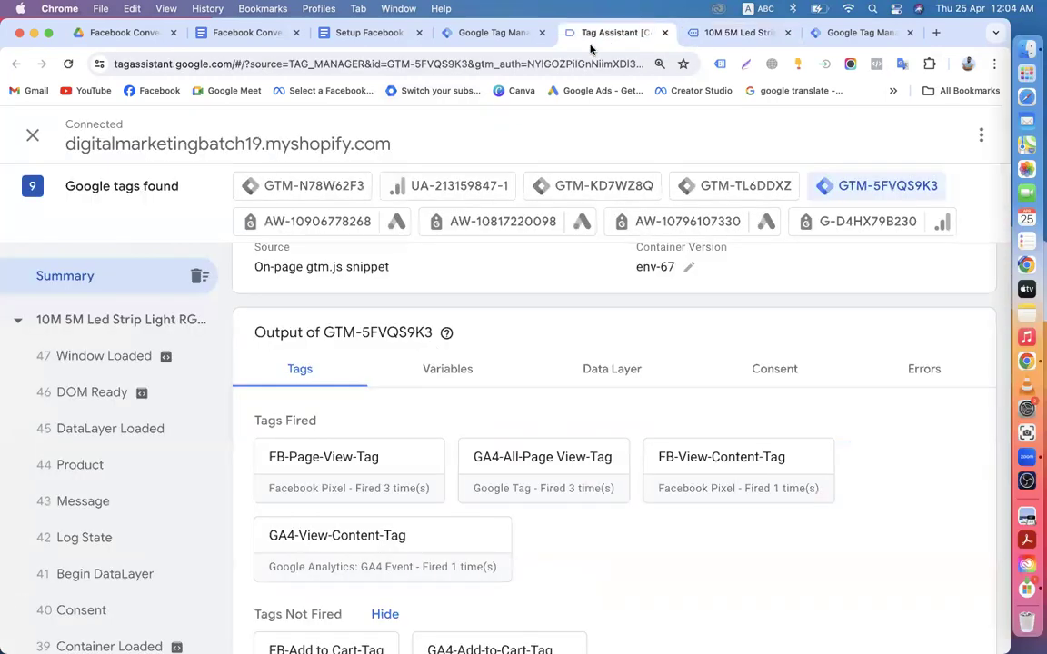
{"action": "scroll", "coordinate": [470, 513], "scroll_direction": "down", "scroll_amount": 2}
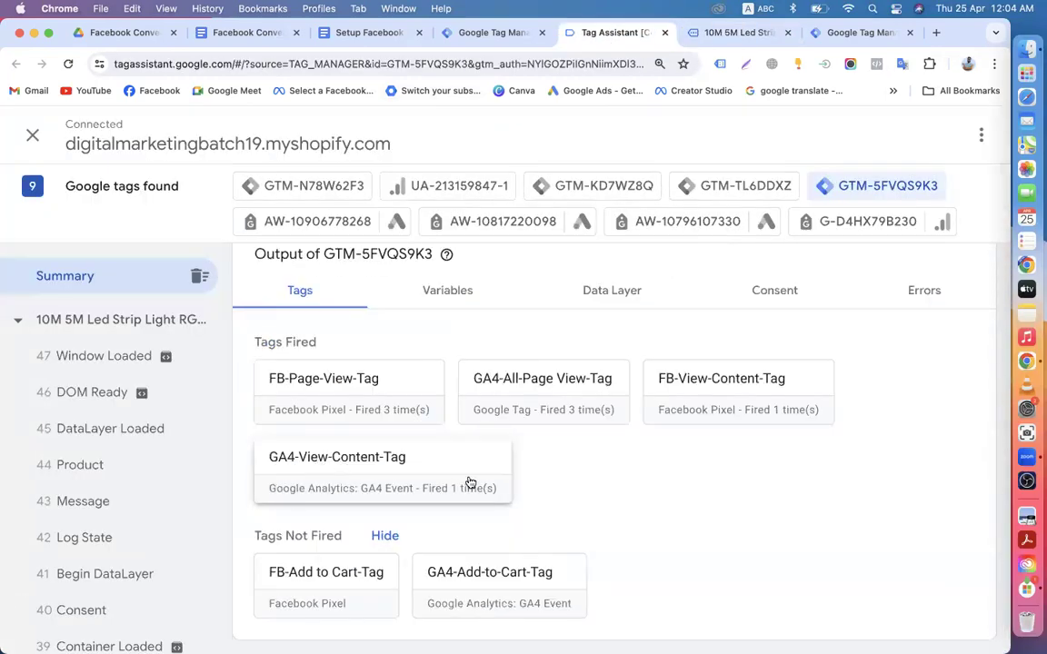
{"action": "left_click", "coordinate": [718, 35]}
Step: Add the LED strip light to the cart, proceed to checkout, and check the add-to-cart tags fired
{"action": "scroll", "coordinate": [589, 370], "scroll_direction": "down", "scroll_amount": 5}
{"action": "scroll", "coordinate": [561, 409], "scroll_direction": "up", "scroll_amount": 15}
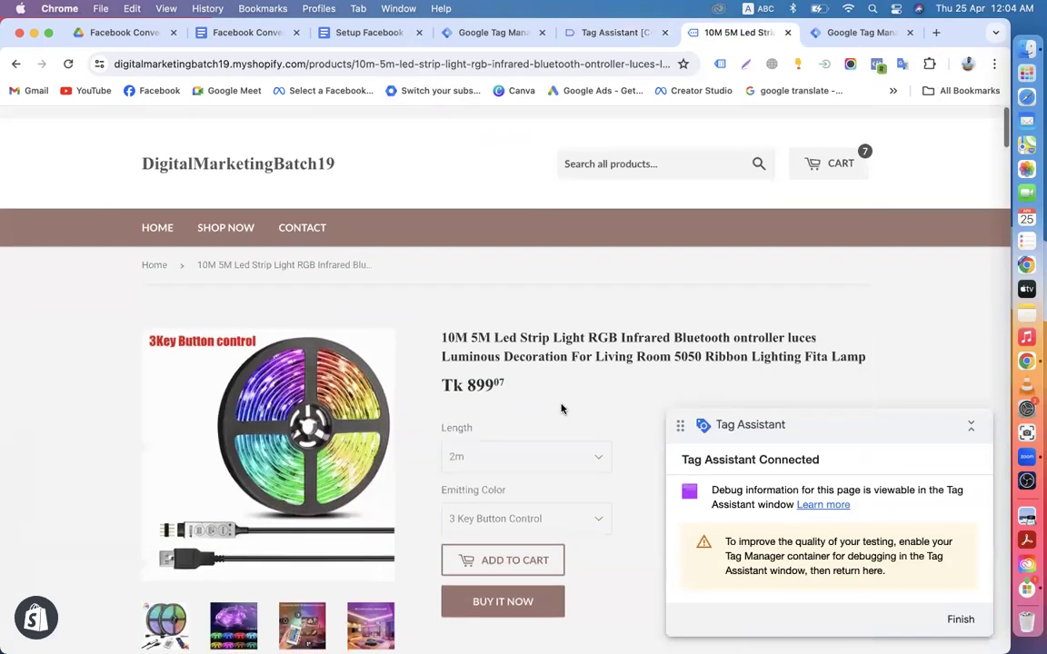
{"action": "scroll", "coordinate": [554, 405], "scroll_direction": "down", "scroll_amount": 5}
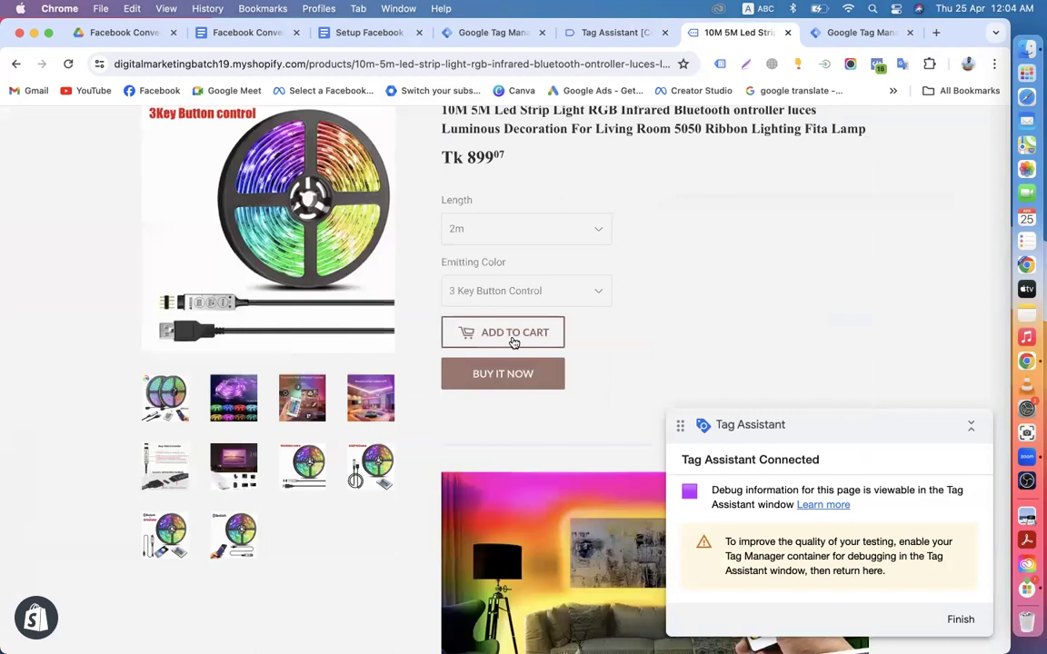
{"action": "left_click", "coordinate": [502, 333]}
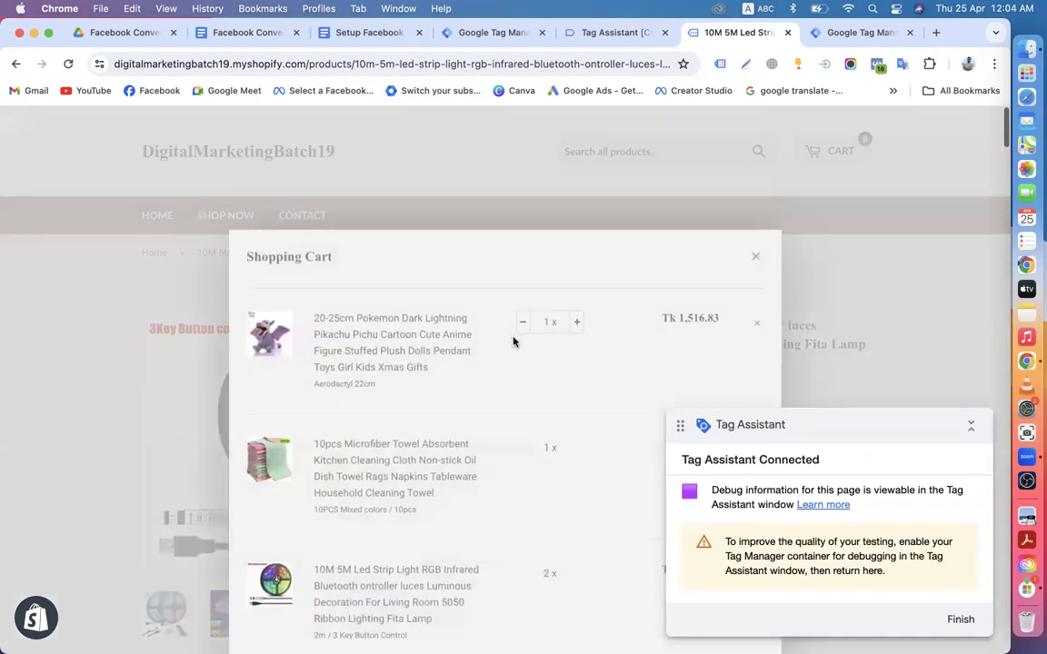
{"action": "scroll", "coordinate": [514, 342], "scroll_direction": "down", "scroll_amount": 10}
{"action": "scroll", "coordinate": [693, 206], "scroll_direction": "up", "scroll_amount": 3}
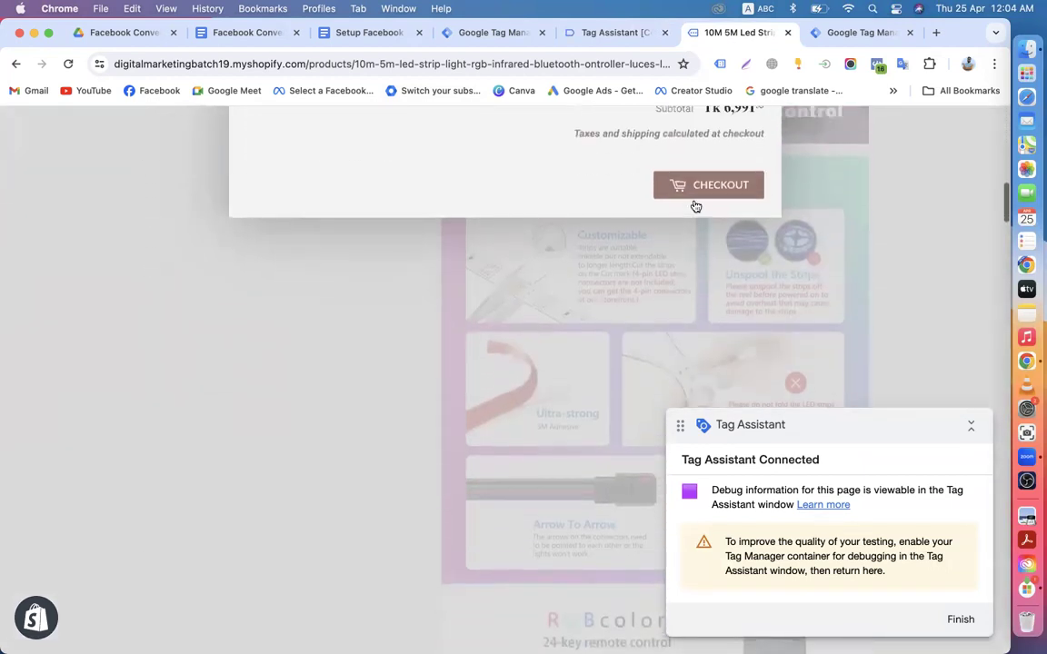
{"action": "left_click", "coordinate": [690, 259]}
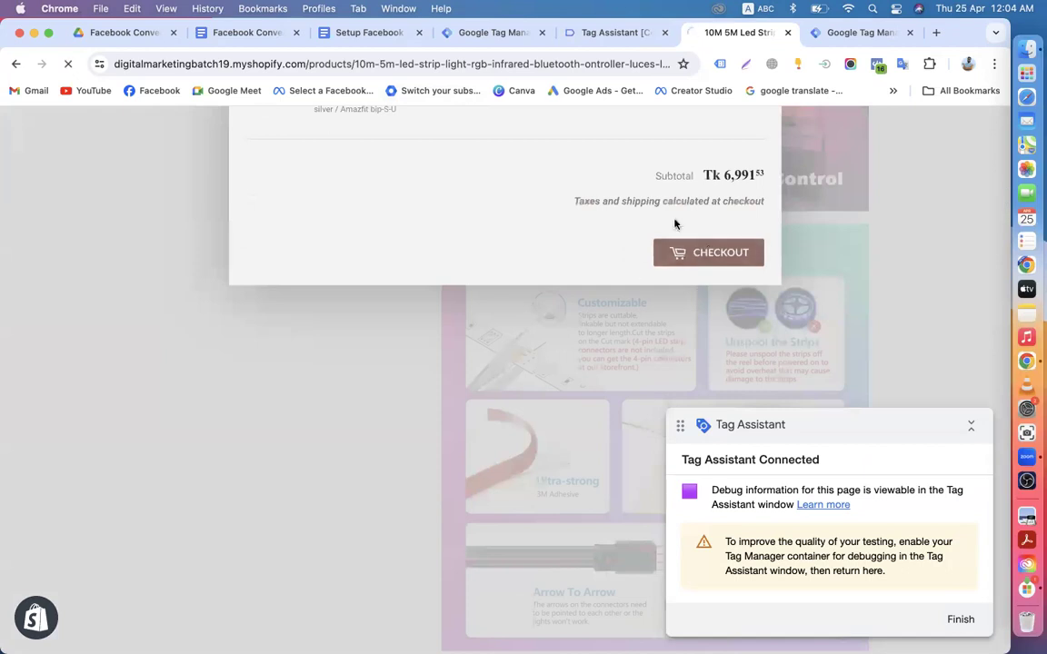
{"action": "left_click", "coordinate": [616, 34]}
{"action": "scroll", "coordinate": [481, 436], "scroll_direction": "down", "scroll_amount": 1}
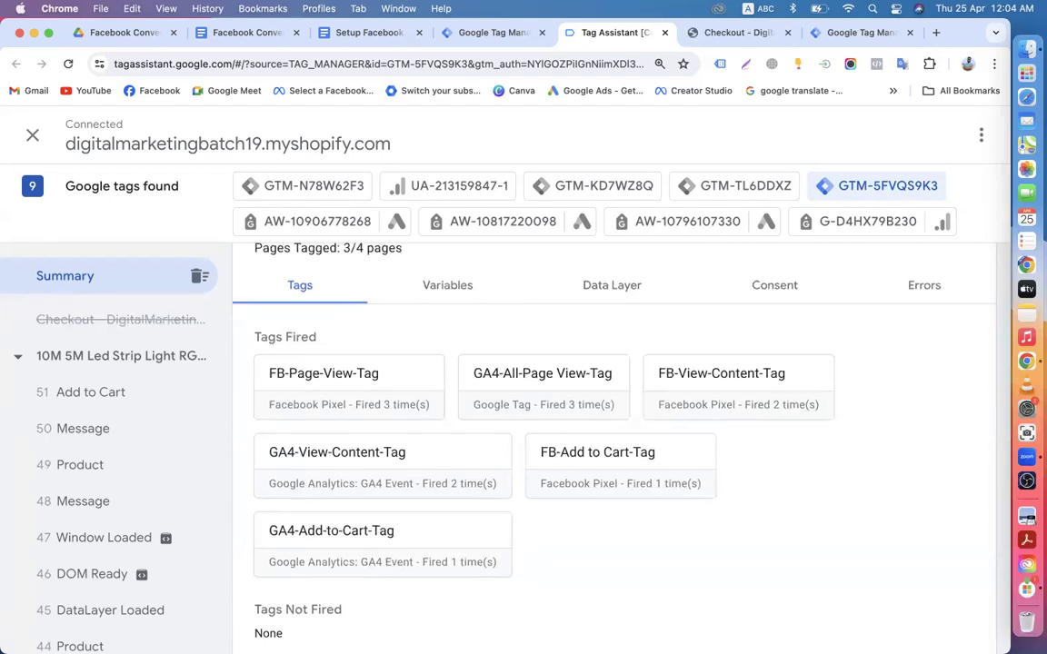
Step: Review the Tags Fired list in Tag Assistant
{"action": "scroll", "coordinate": [545, 596], "scroll_direction": "down", "scroll_amount": 1}
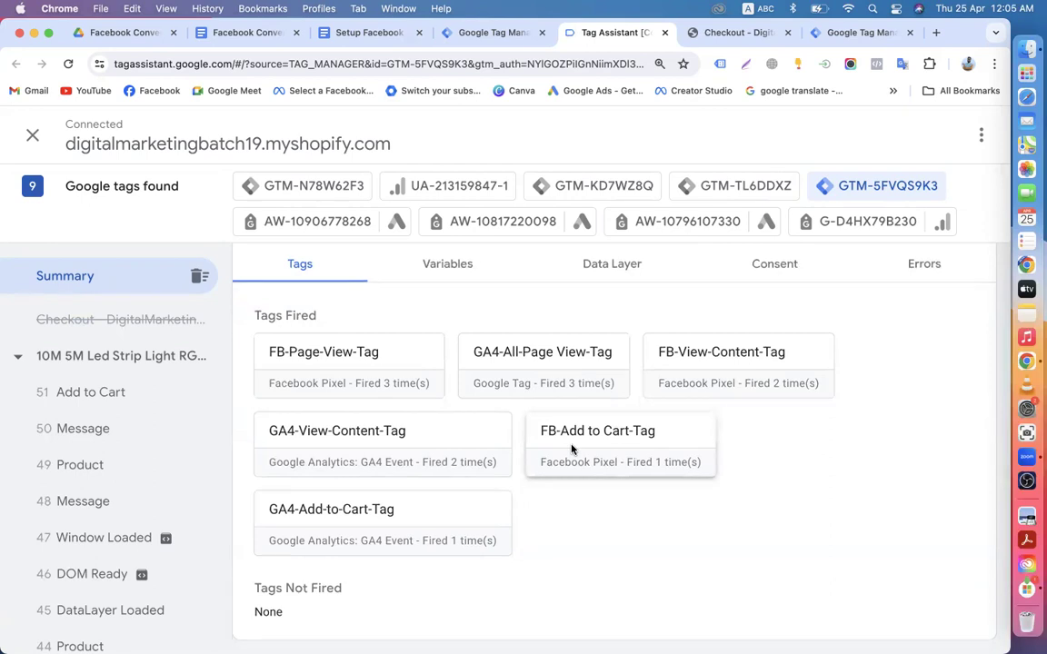
{"action": "scroll", "coordinate": [571, 449], "scroll_direction": "up", "scroll_amount": 5}
{"action": "scroll", "coordinate": [570, 449], "scroll_direction": "down", "scroll_amount": 5}
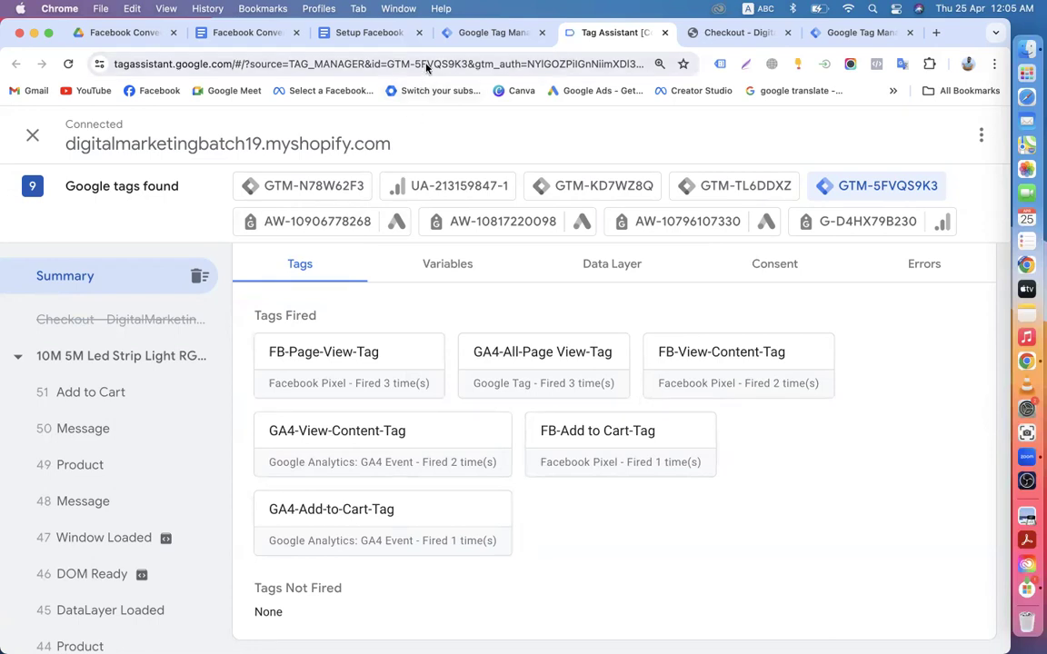
Step: Go to the store's checkout page and scroll through the contact, delivery and payment details
{"action": "left_click", "coordinate": [486, 33]}
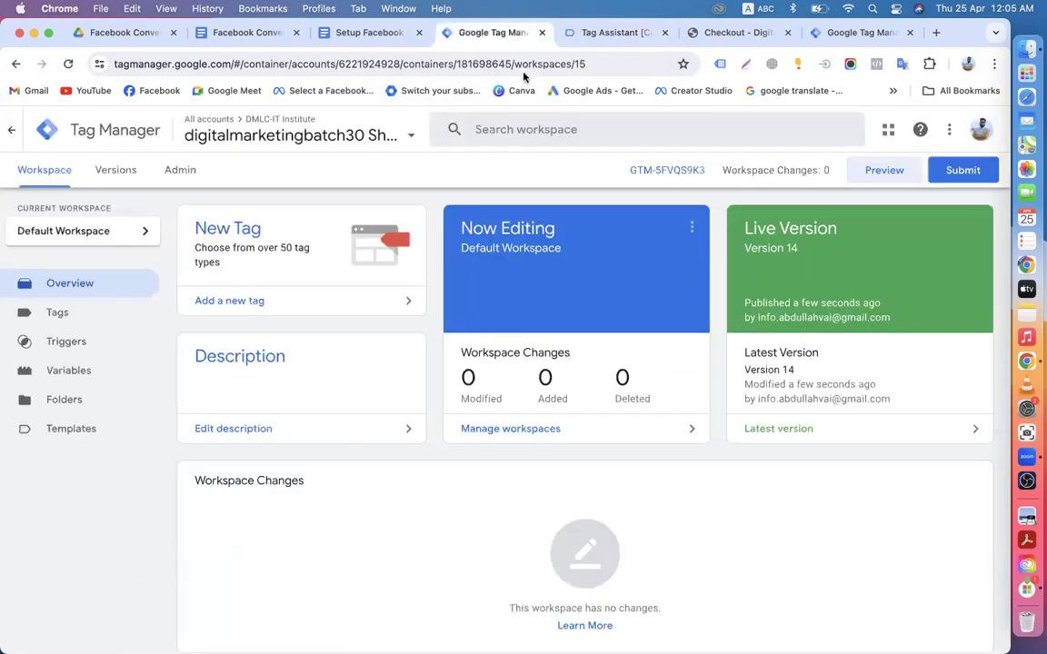
{"action": "left_click", "coordinate": [723, 33]}
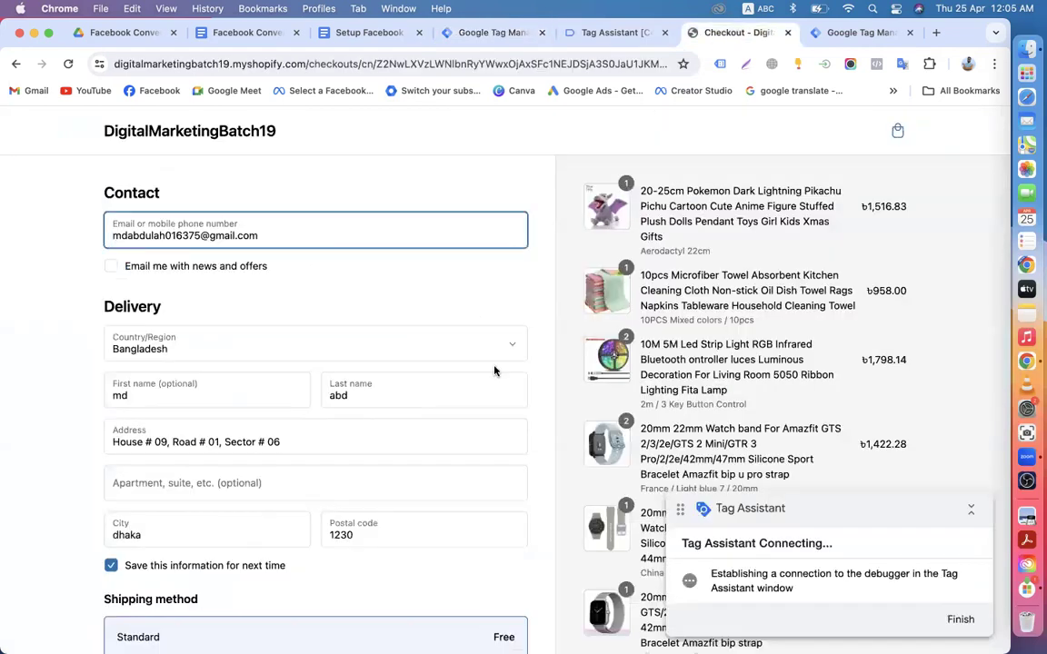
{"action": "scroll", "coordinate": [379, 369], "scroll_direction": "down", "scroll_amount": 5}
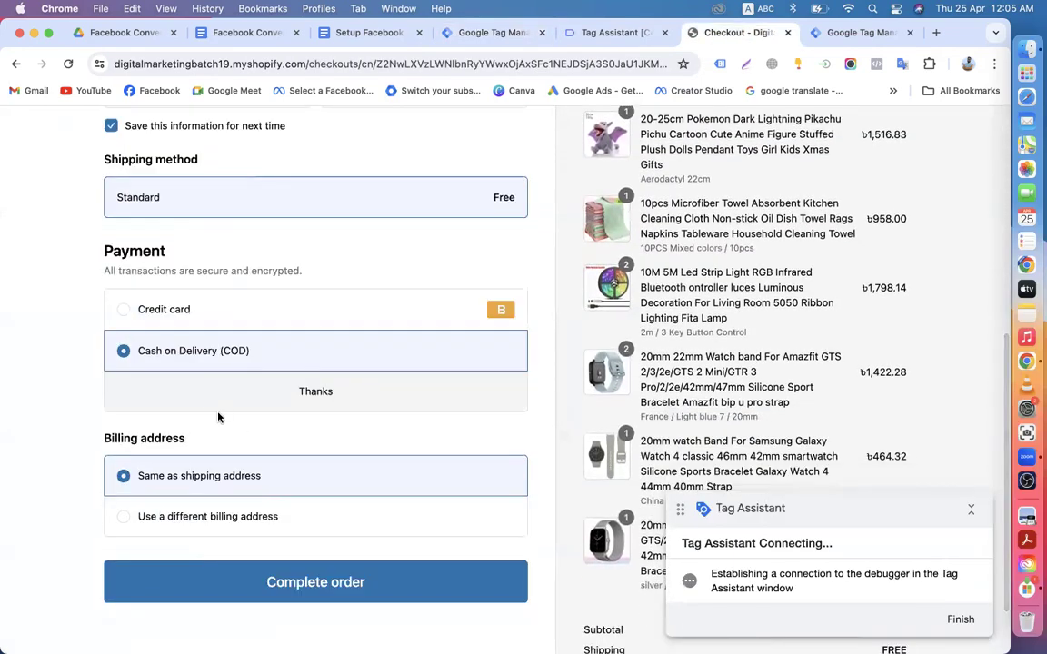
{"action": "scroll", "coordinate": [229, 438], "scroll_direction": "down", "scroll_amount": 2}
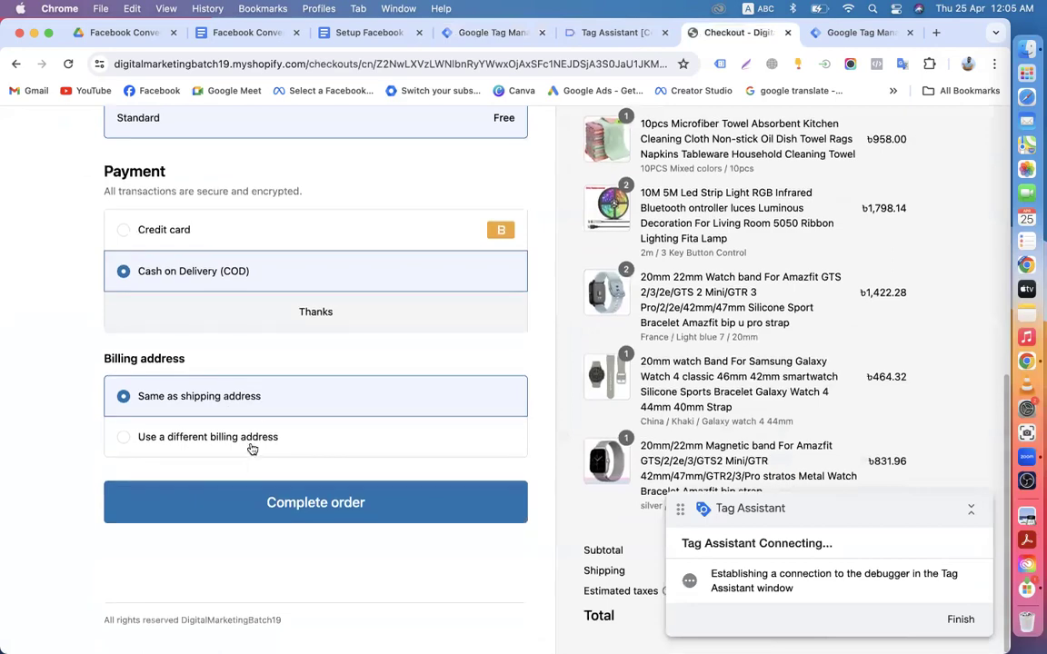
{"action": "scroll", "coordinate": [254, 445], "scroll_direction": "up", "scroll_amount": 2}
{"action": "scroll", "coordinate": [263, 430], "scroll_direction": "down", "scroll_amount": 2}
{"action": "scroll", "coordinate": [264, 382], "scroll_direction": "up", "scroll_amount": 6}
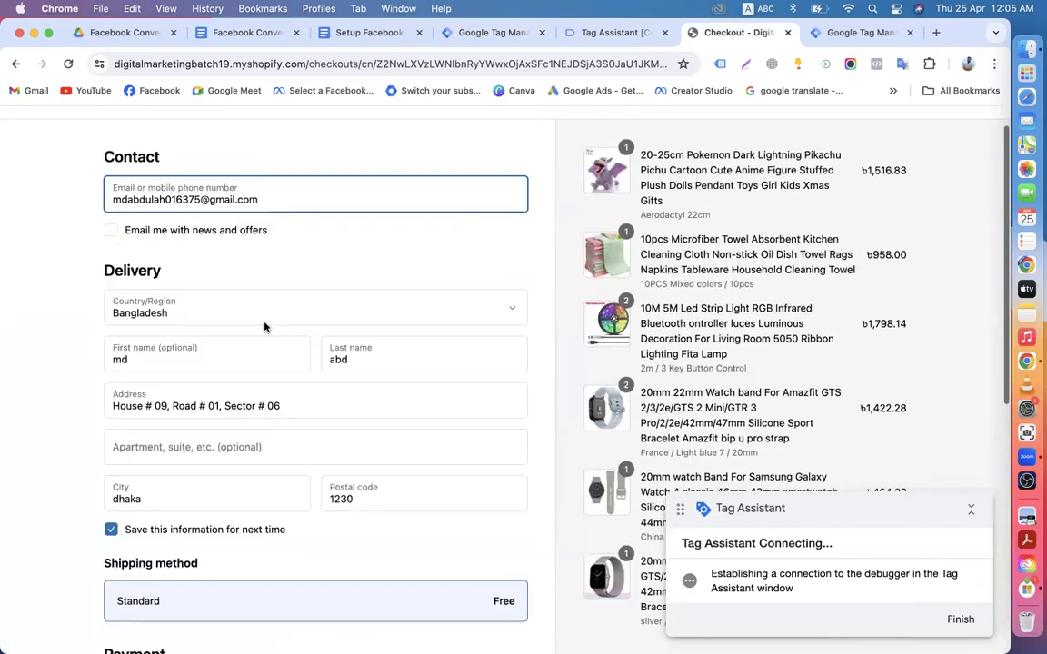
Step: Attempt the cash-on-delivery order, note the test payment gateway refusal, and go back to Tag Manager
{"action": "scroll", "coordinate": [265, 328], "scroll_direction": "down", "scroll_amount": 6}
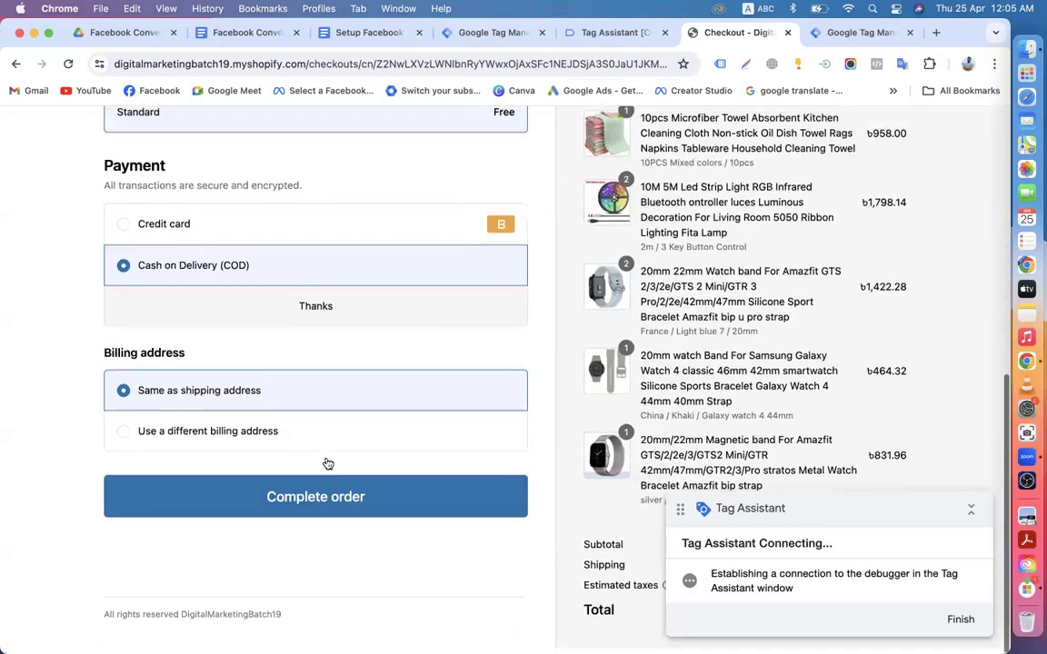
{"action": "left_click", "coordinate": [328, 479]}
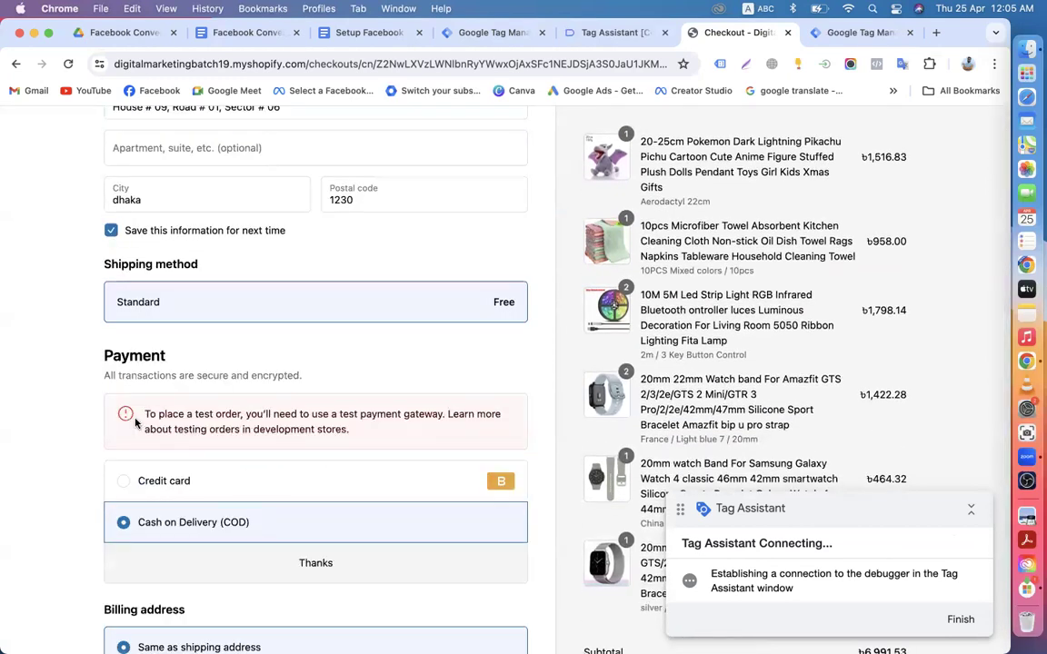
{"action": "scroll", "coordinate": [300, 381], "scroll_direction": "up", "scroll_amount": 5}
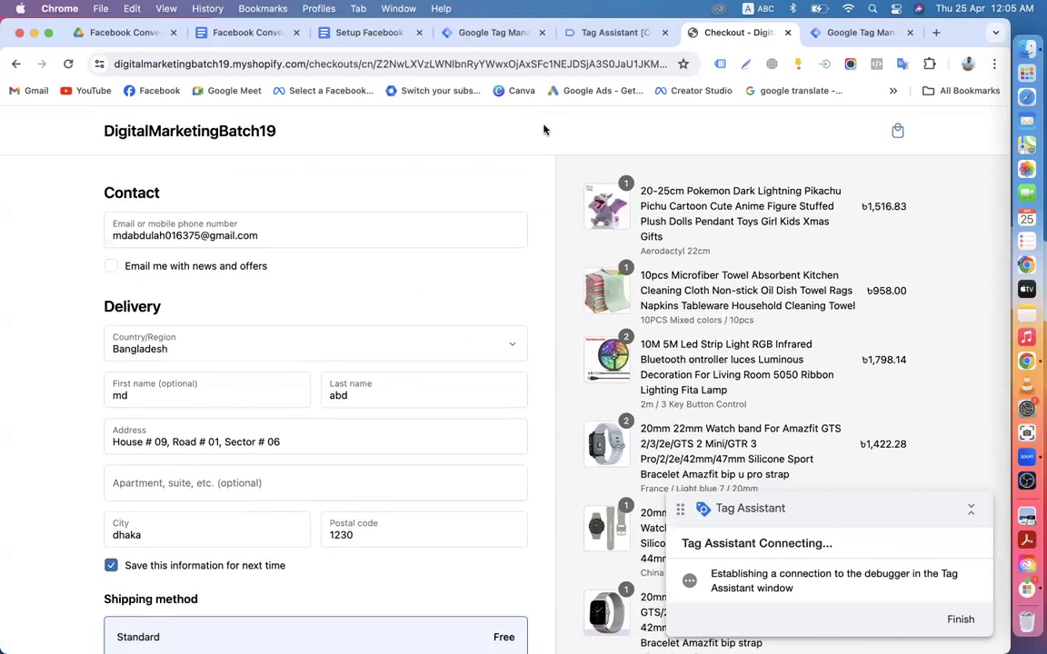
{"action": "left_click", "coordinate": [481, 34]}
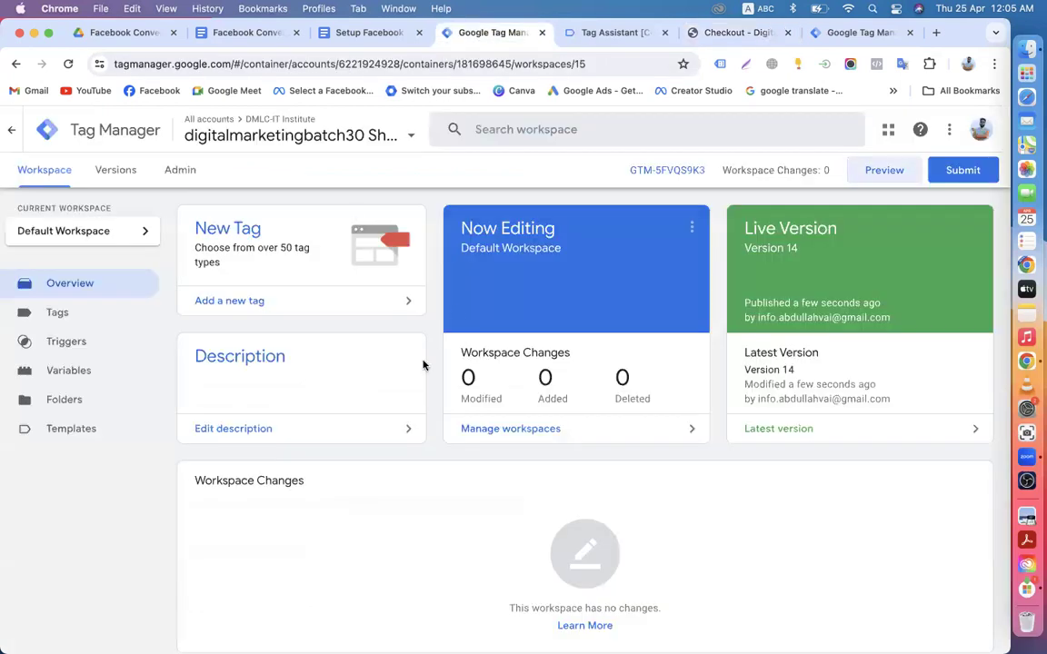
Step: Review the workspace's tags list and scroll the triggers list down to Transaction Complete
{"action": "left_click", "coordinate": [71, 322]}
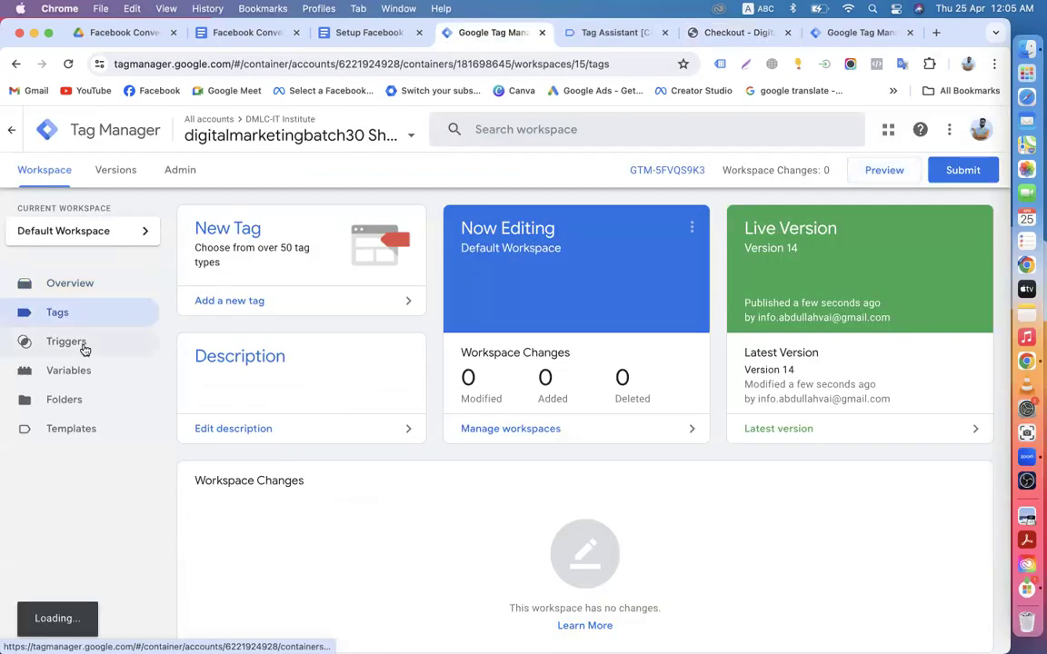
{"action": "left_click", "coordinate": [75, 348]}
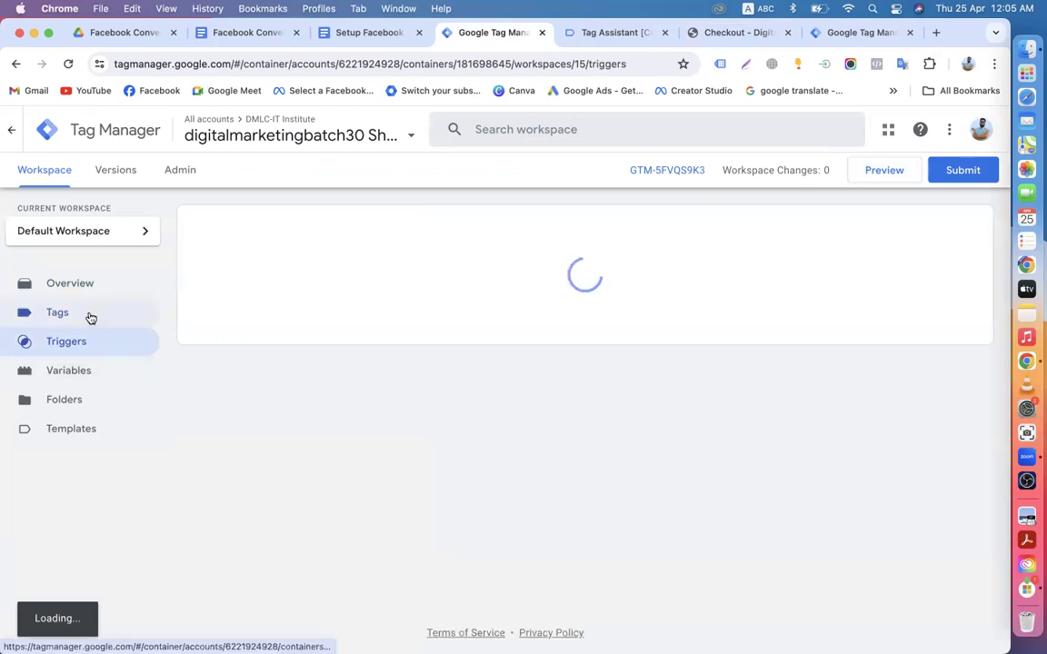
{"action": "left_click", "coordinate": [88, 314]}
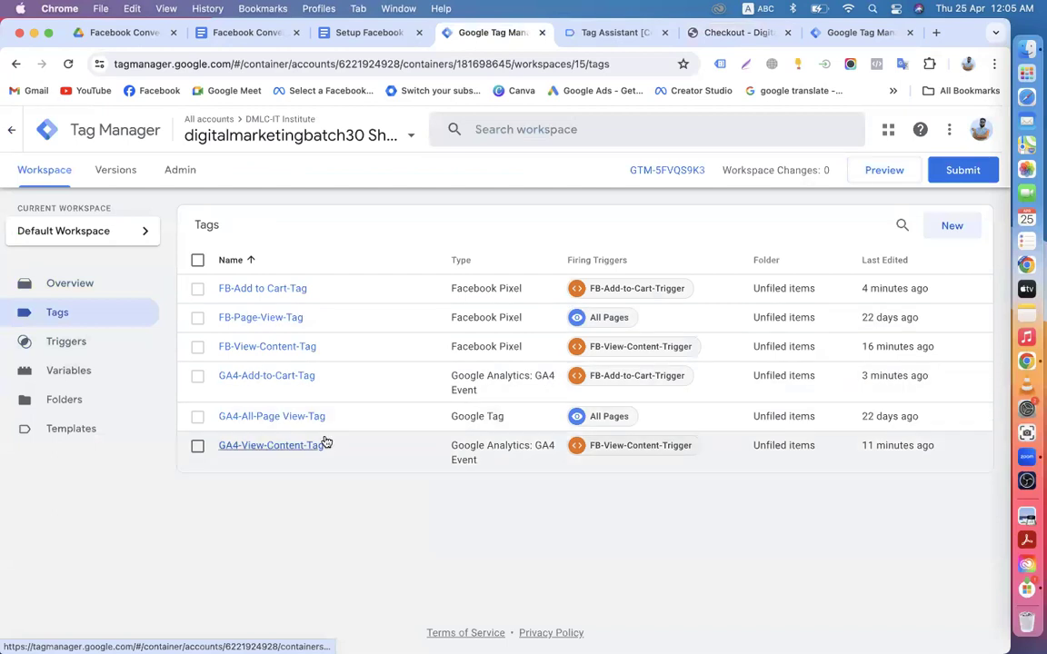
{"action": "left_click", "coordinate": [98, 345]}
{"action": "scroll", "coordinate": [261, 450], "scroll_direction": "down", "scroll_amount": 2}
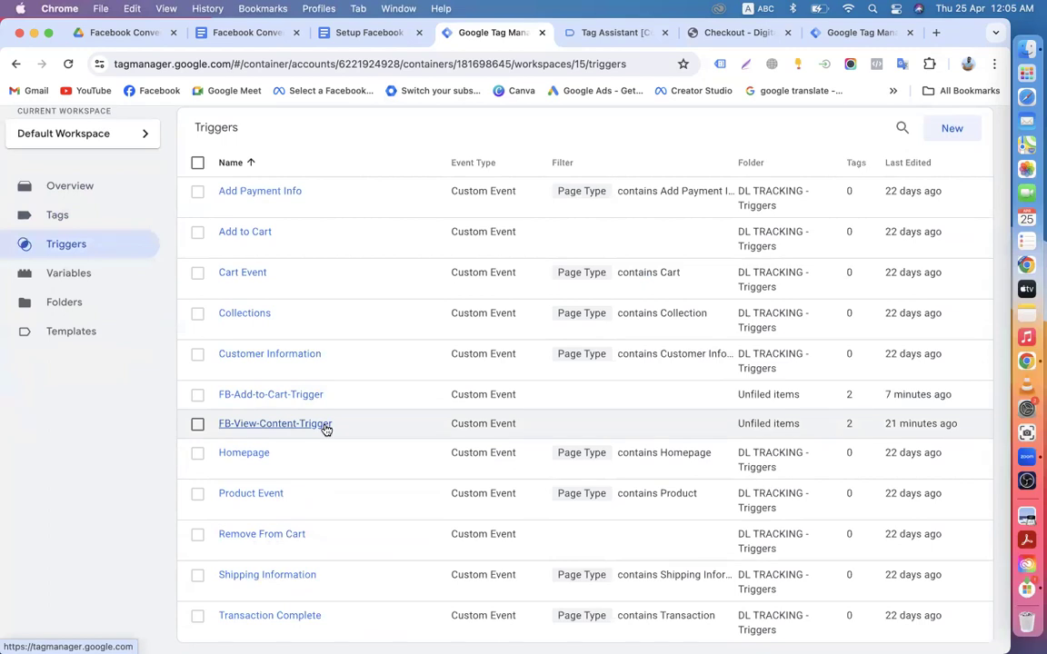
{"action": "scroll", "coordinate": [326, 429], "scroll_direction": "down", "scroll_amount": 1}
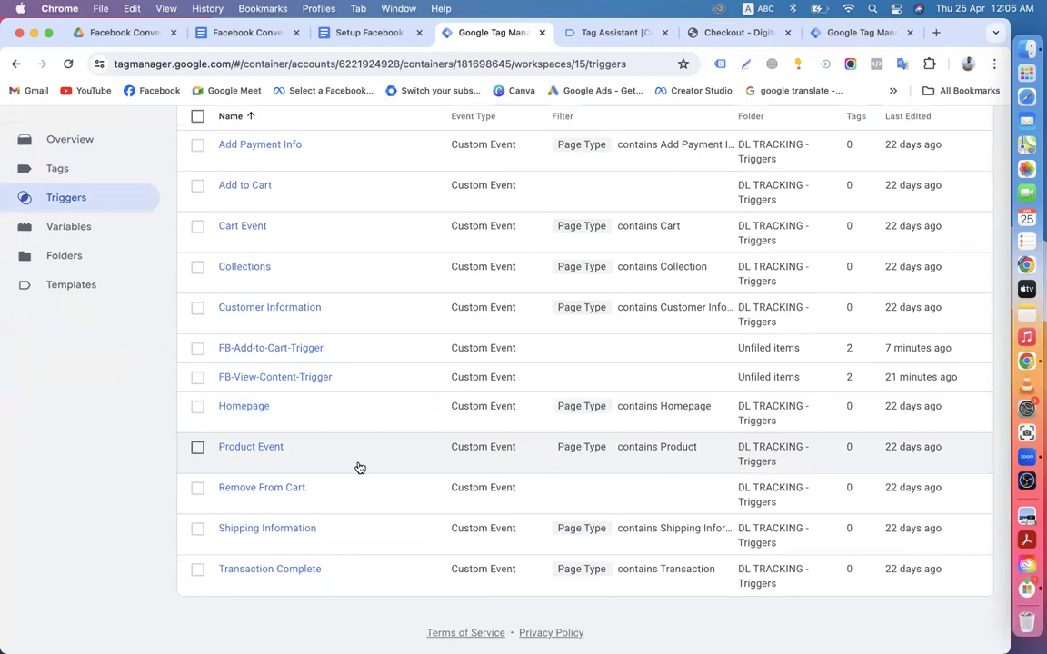
{"action": "left_click", "coordinate": [586, 33]}
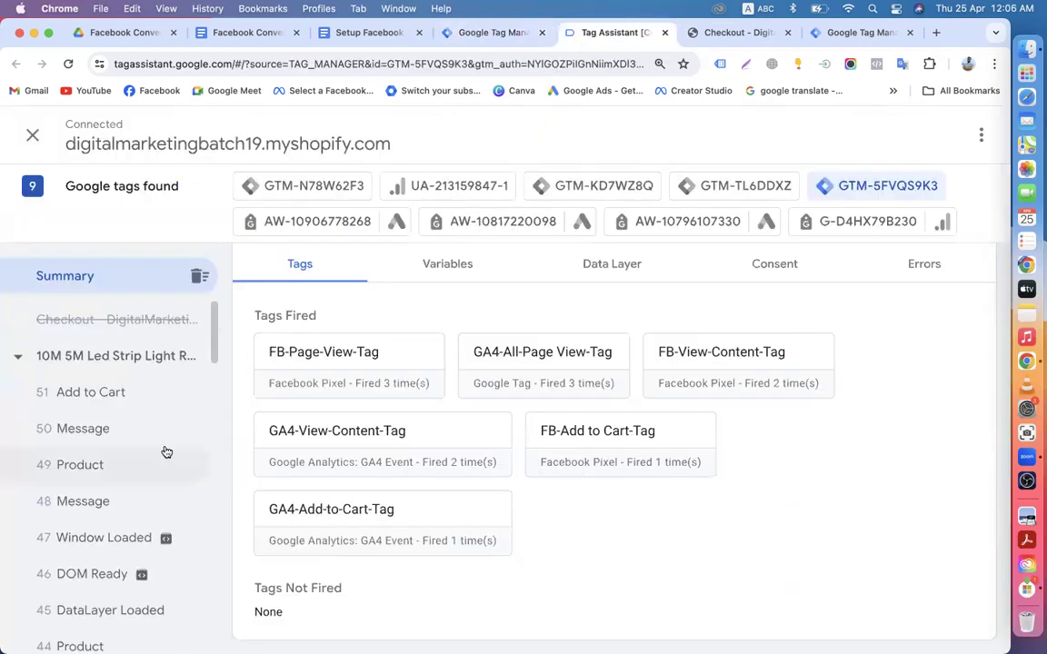
Step: Inspect the Begin DataLayer, conversion, Initialization, Consent Initialization, Window Loaded and Product events
{"action": "scroll", "coordinate": [145, 459], "scroll_direction": "down", "scroll_amount": 4}
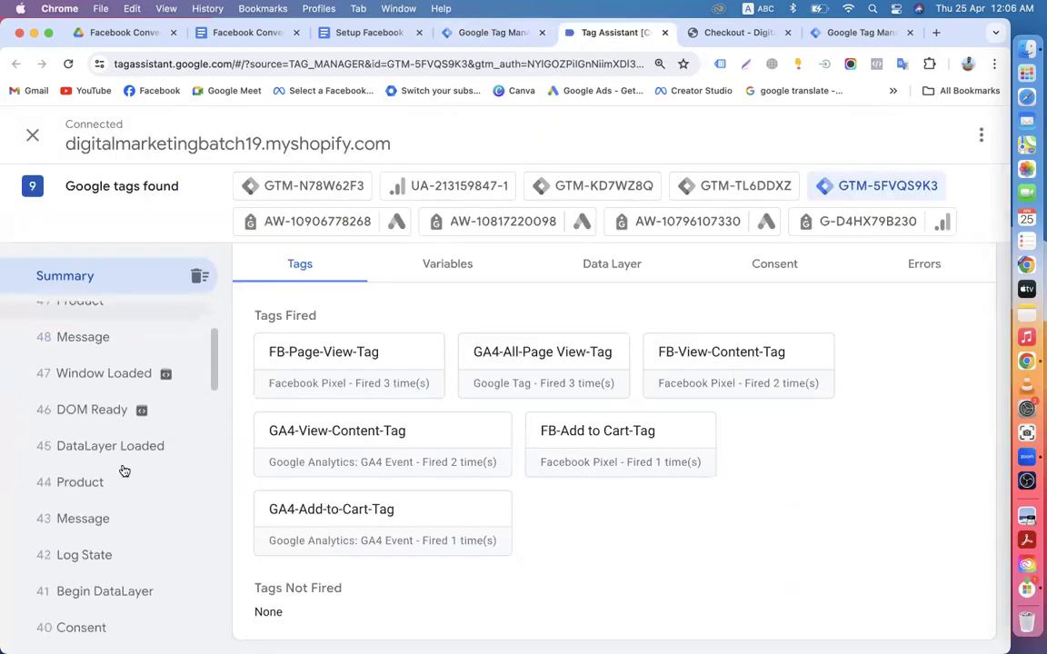
{"action": "scroll", "coordinate": [91, 492], "scroll_direction": "down", "scroll_amount": 2}
{"action": "left_click", "coordinate": [91, 509]}
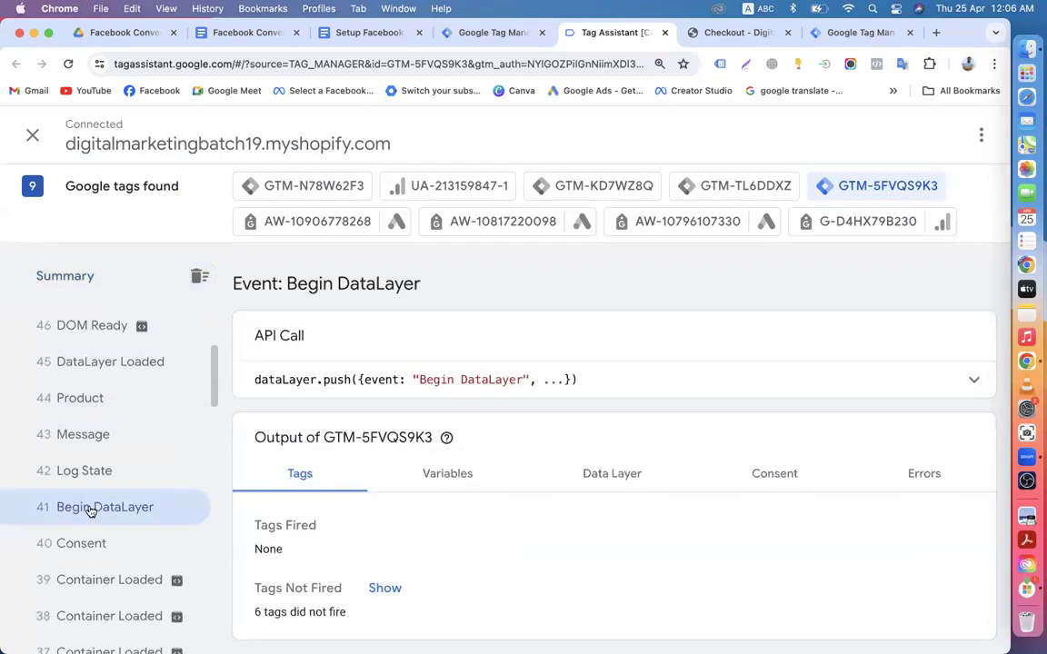
{"action": "left_click_drag", "start_coordinate": [420, 382], "coordinate": [516, 382]}
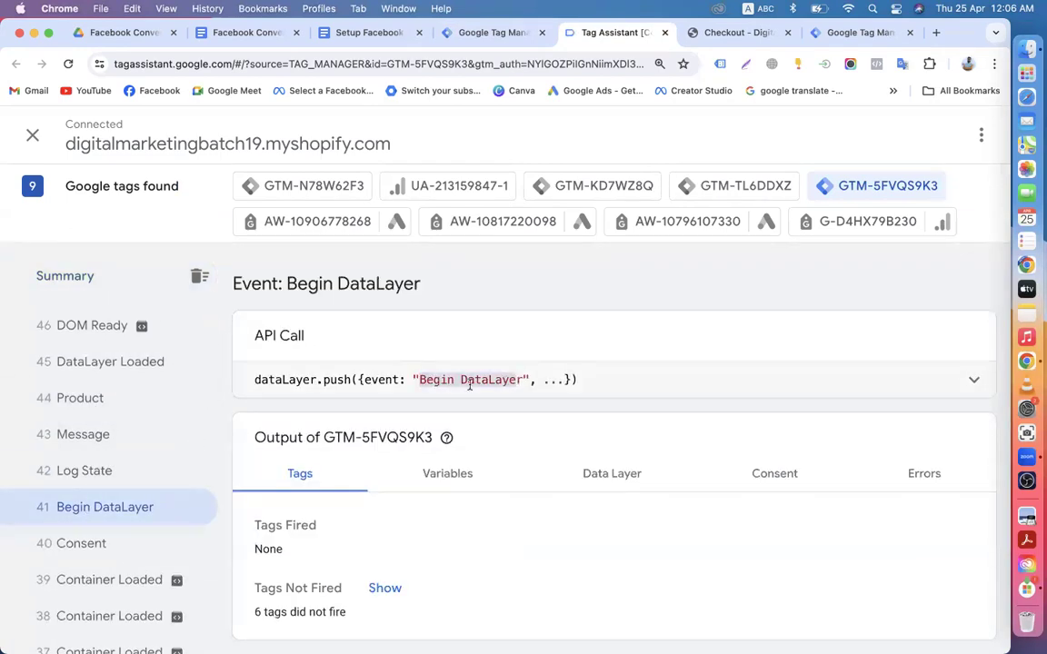
{"action": "scroll", "coordinate": [130, 447], "scroll_direction": "down", "scroll_amount": 5}
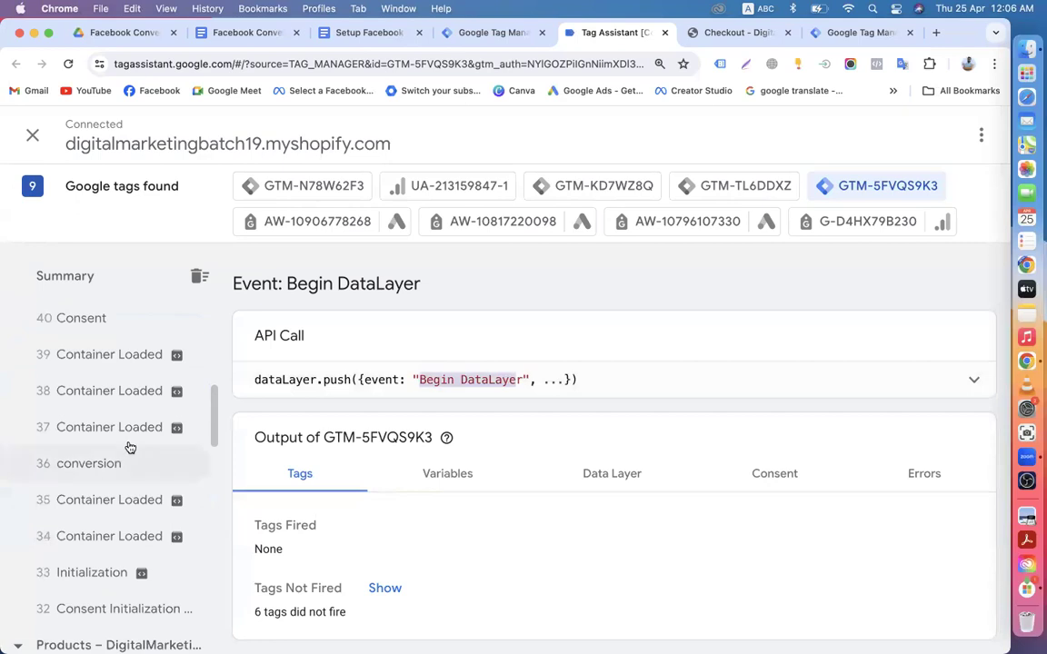
{"action": "left_click", "coordinate": [88, 465]}
{"action": "scroll", "coordinate": [127, 550], "scroll_direction": "down", "scroll_amount": 3}
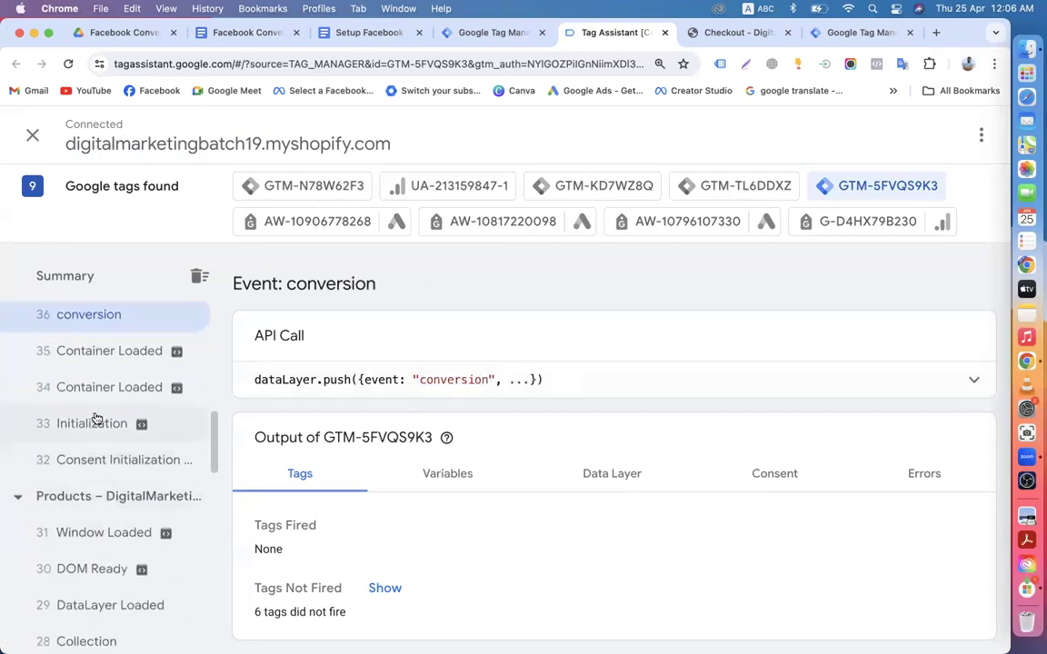
{"action": "left_click", "coordinate": [96, 421]}
{"action": "left_click", "coordinate": [115, 461]}
{"action": "scroll", "coordinate": [113, 475], "scroll_direction": "up", "scroll_amount": 10}
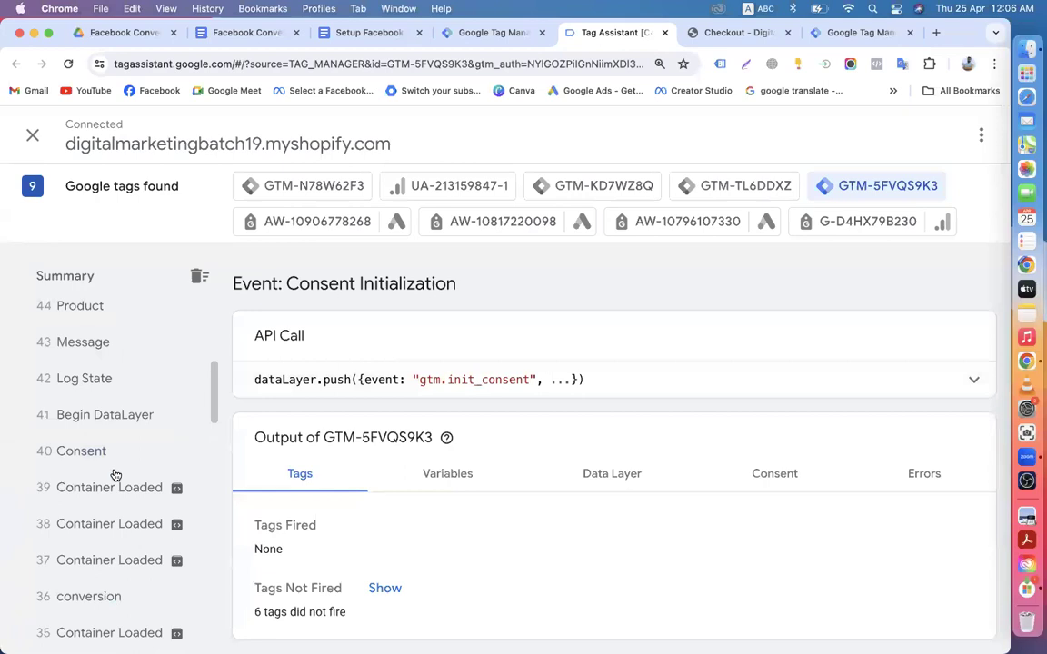
{"action": "left_click", "coordinate": [99, 445]}
{"action": "left_click", "coordinate": [105, 373]}
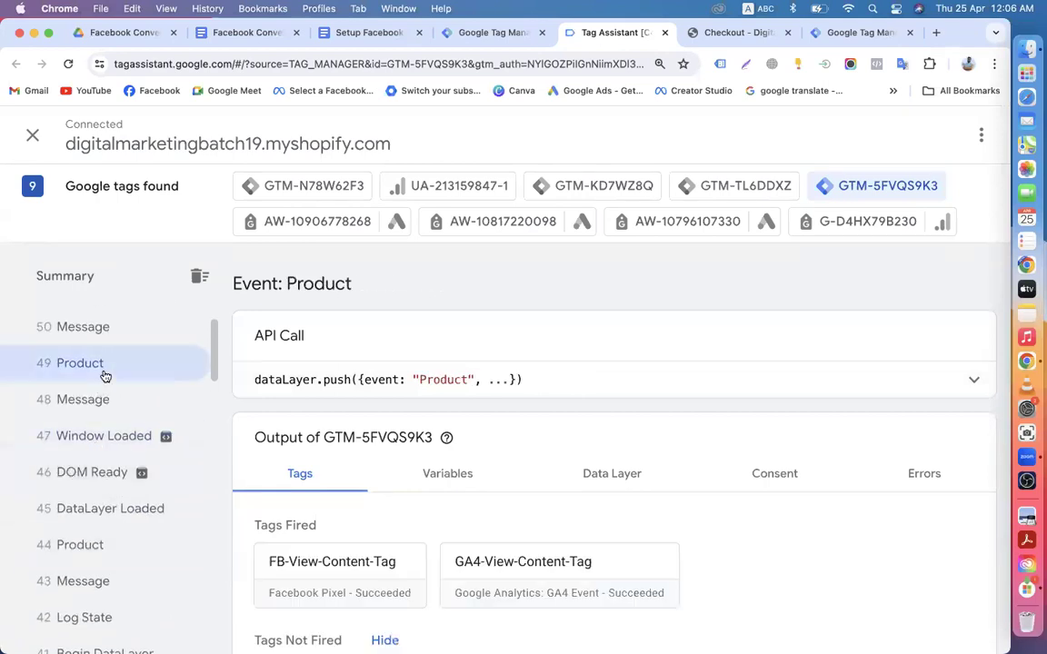
{"action": "scroll", "coordinate": [105, 377], "scroll_direction": "down", "scroll_amount": 5}
Step: Recheck the Message, DataLayer Loaded, Product and Begin DataLayer events, confirming Product fired both View Content tags
{"action": "left_click", "coordinate": [107, 406]}
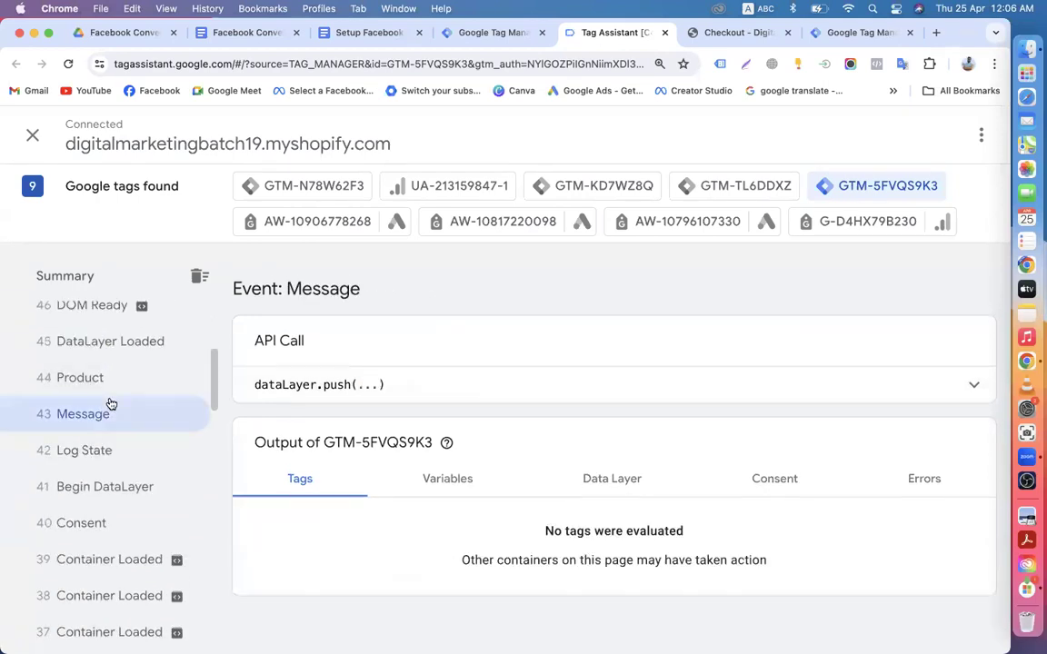
{"action": "left_click", "coordinate": [128, 481]}
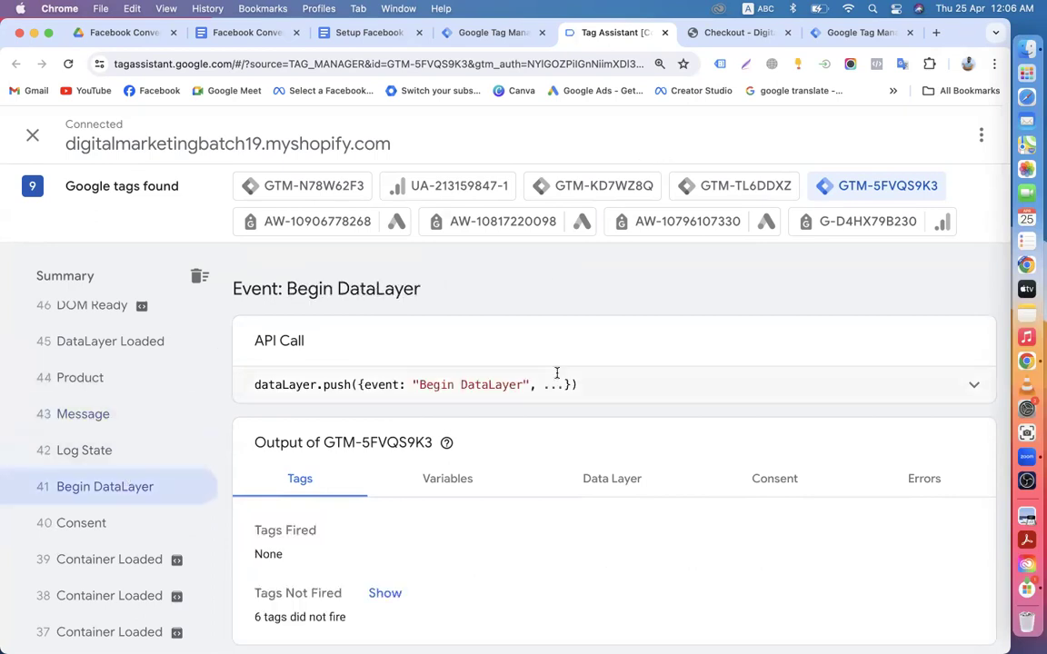
{"action": "scroll", "coordinate": [437, 459], "scroll_direction": "down", "scroll_amount": 1}
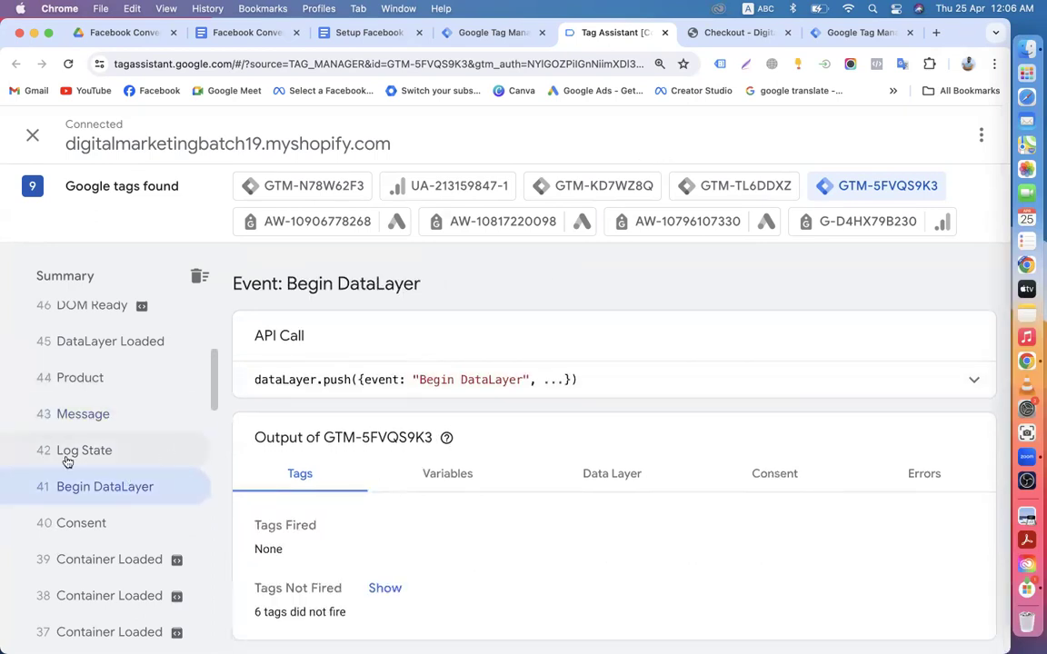
{"action": "left_click", "coordinate": [104, 415]}
{"action": "left_click", "coordinate": [125, 354]}
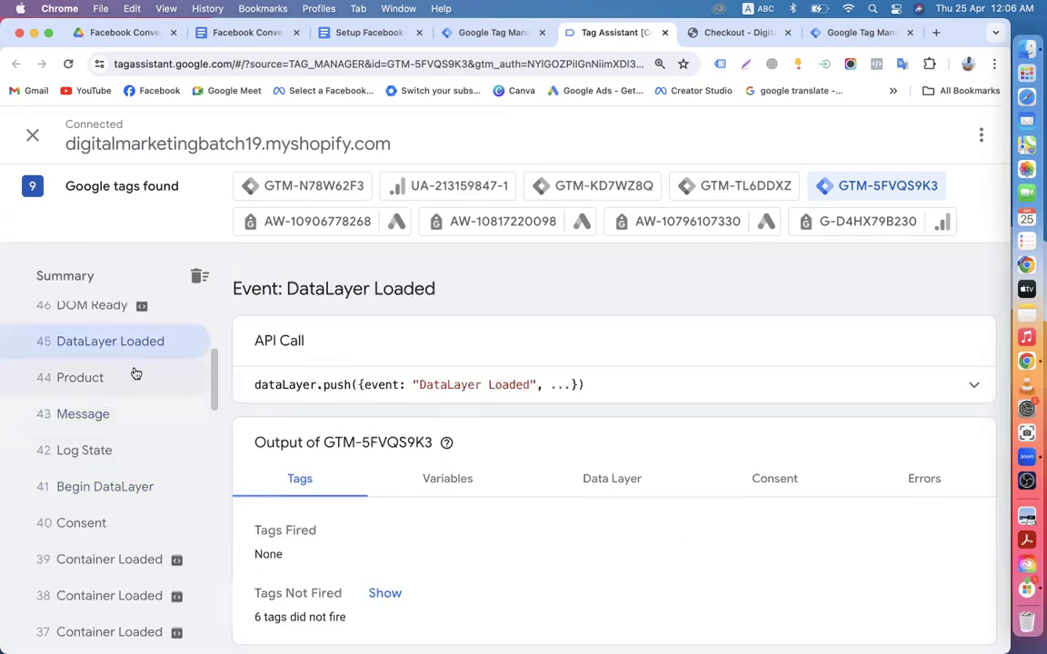
{"action": "left_click", "coordinate": [103, 393]}
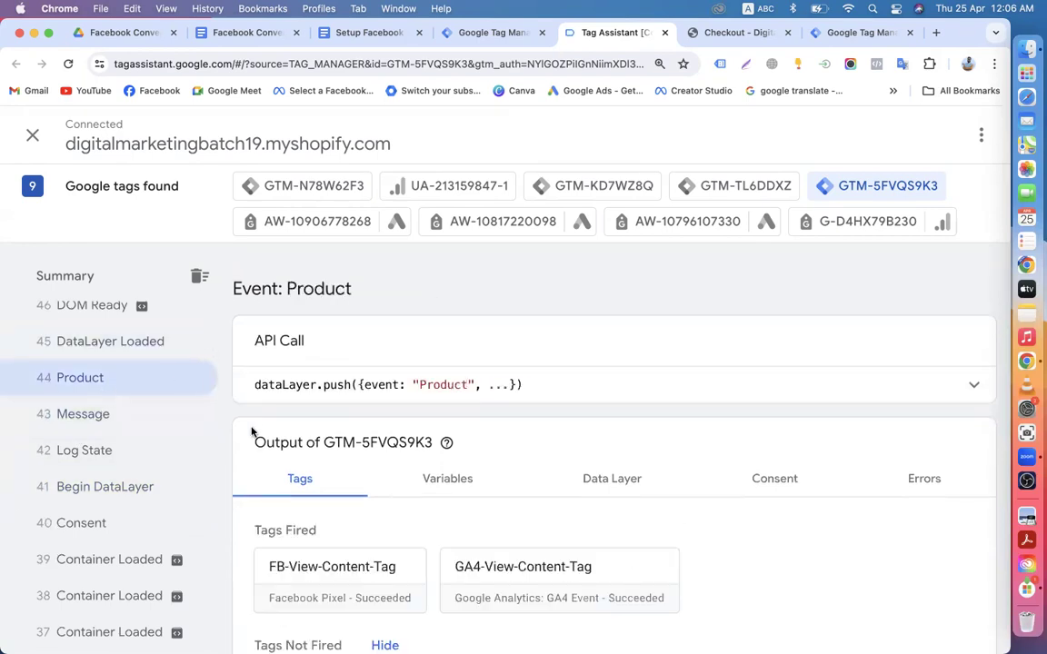
{"action": "scroll", "coordinate": [250, 400], "scroll_direction": "down", "scroll_amount": 3}
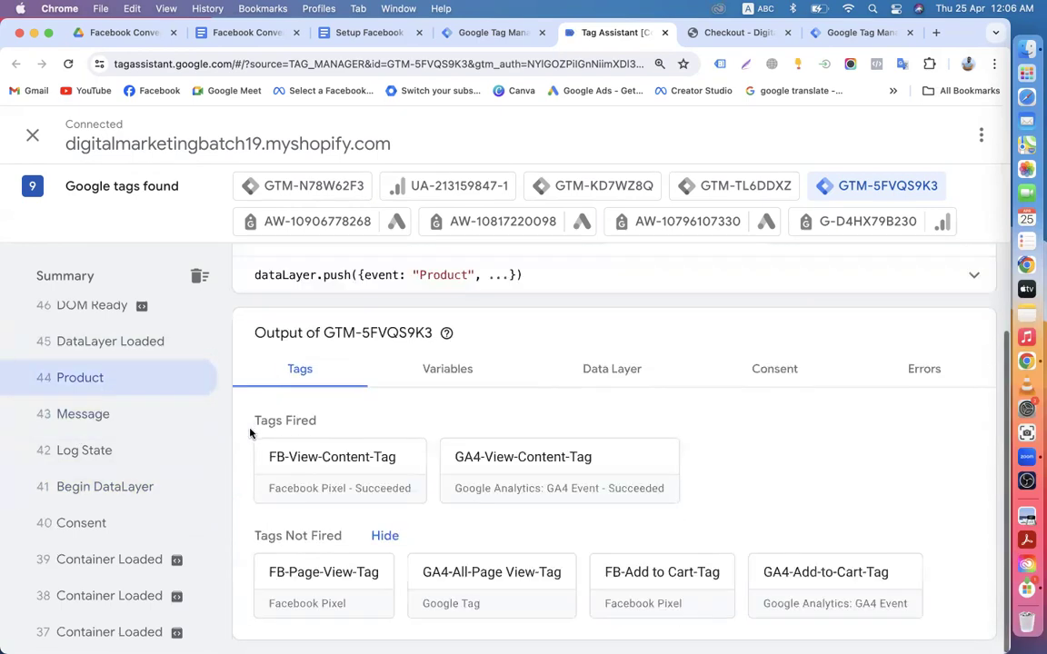
{"action": "left_click", "coordinate": [98, 497]}
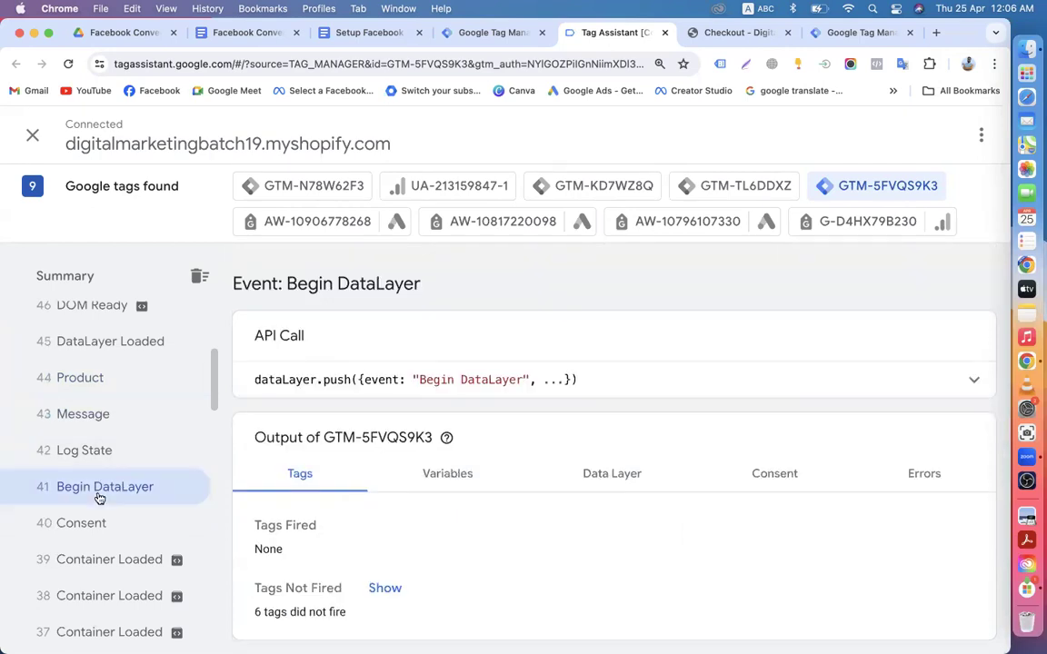
Step: Return to the GTM triggers list, starting and then discarding an empty new trigger
{"action": "left_click", "coordinate": [479, 33]}
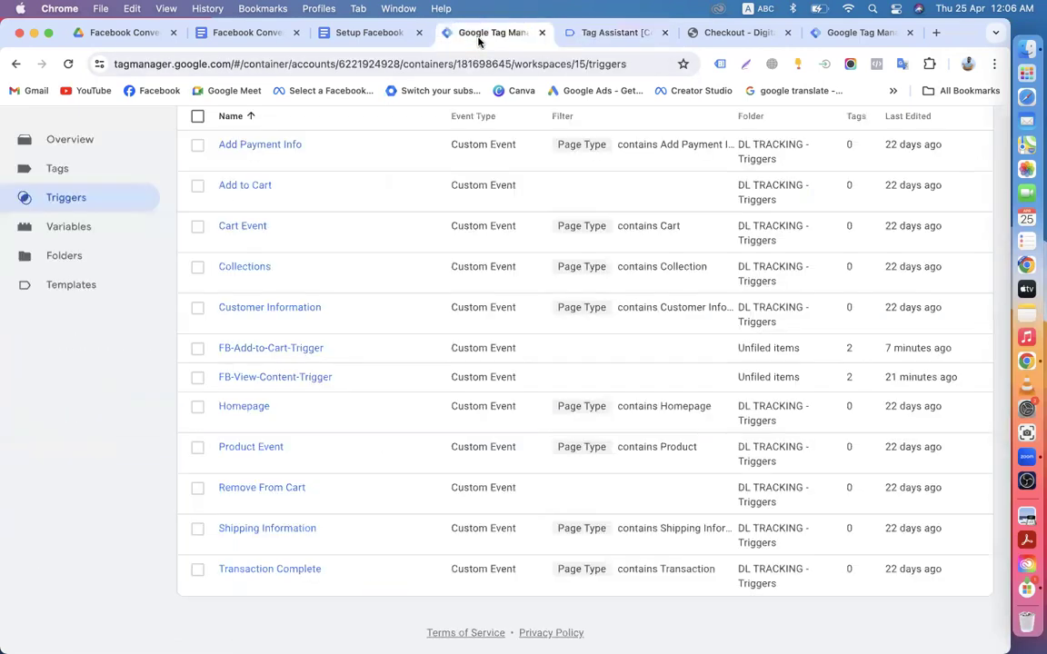
{"action": "scroll", "coordinate": [351, 373], "scroll_direction": "up", "scroll_amount": 3}
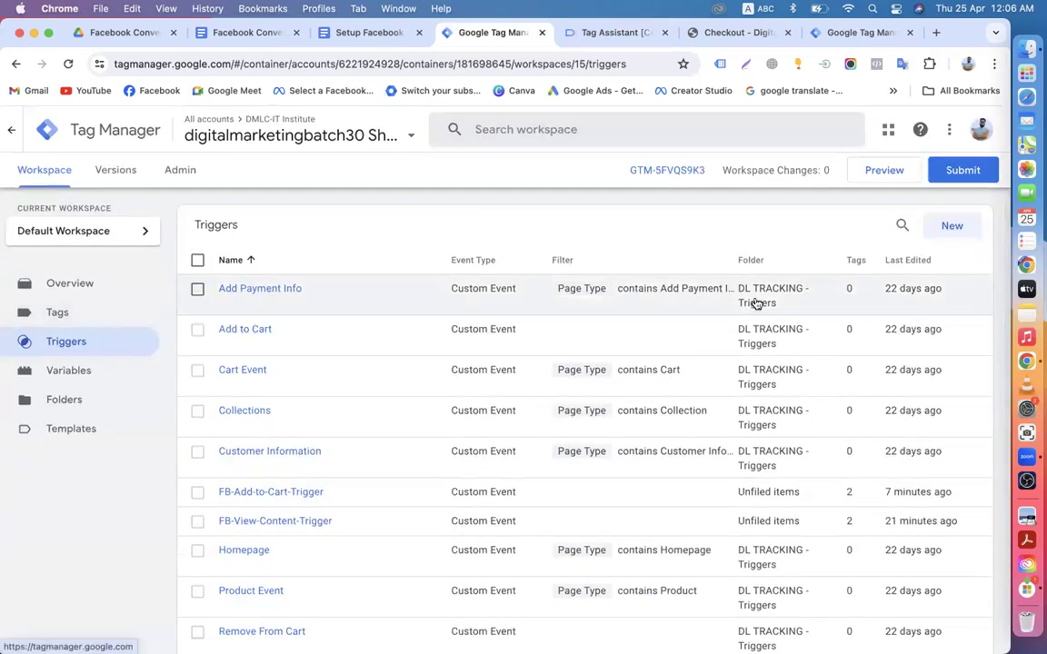
{"action": "left_click", "coordinate": [950, 226]}
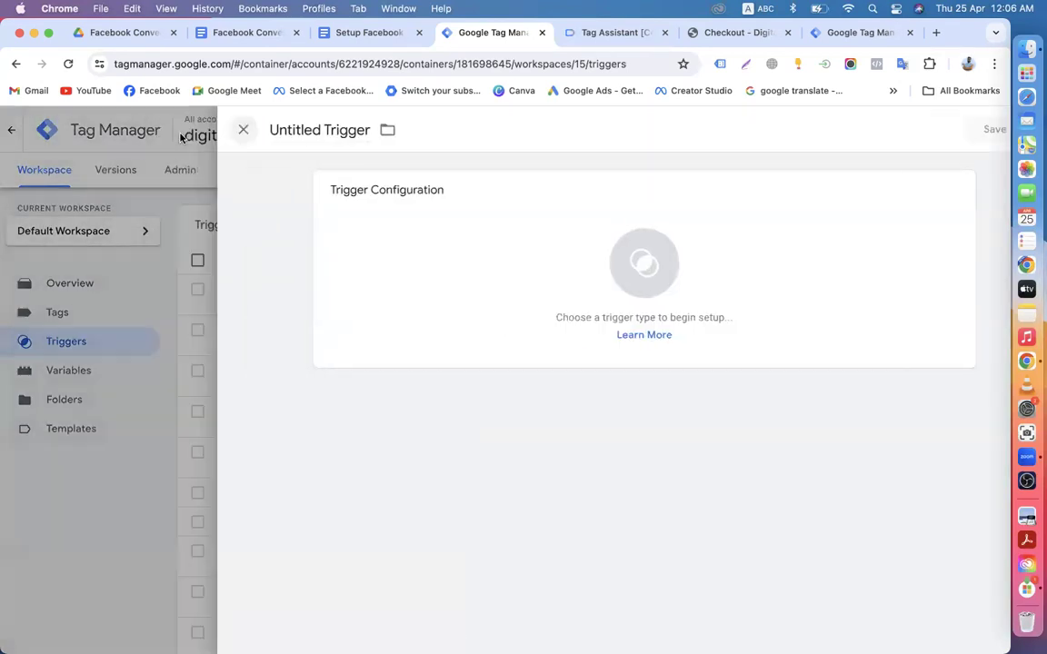
{"action": "left_click", "coordinate": [182, 136]}
{"action": "scroll", "coordinate": [362, 414], "scroll_direction": "down", "scroll_amount": 3}
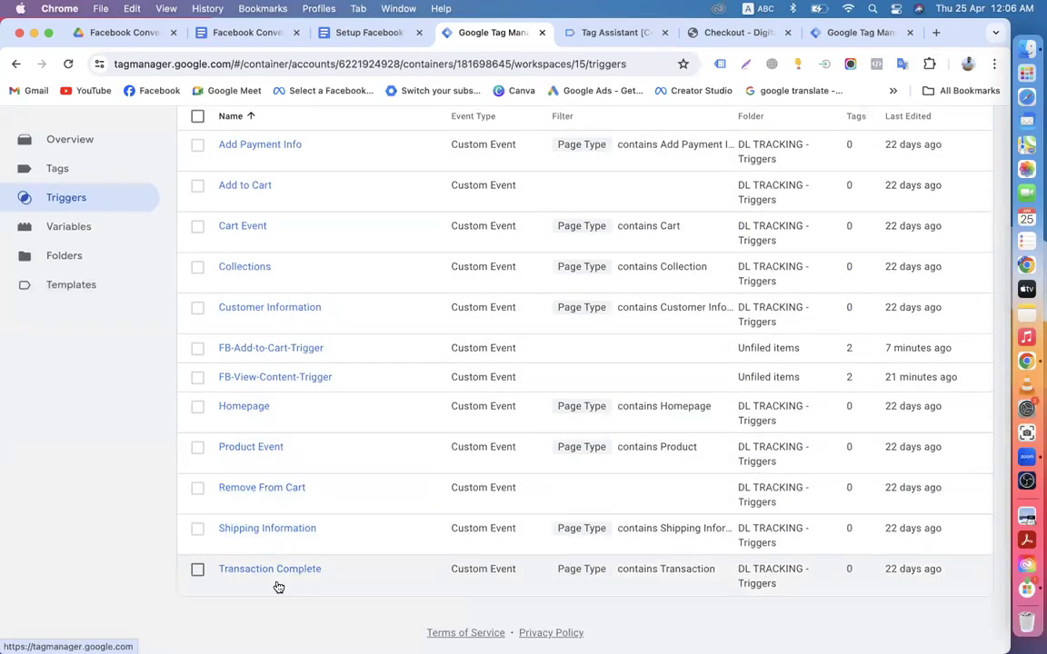
Step: Review the Transaction Complete trigger's configuration and copy the word 'Transaction' from its name
{"action": "left_click", "coordinate": [262, 572]}
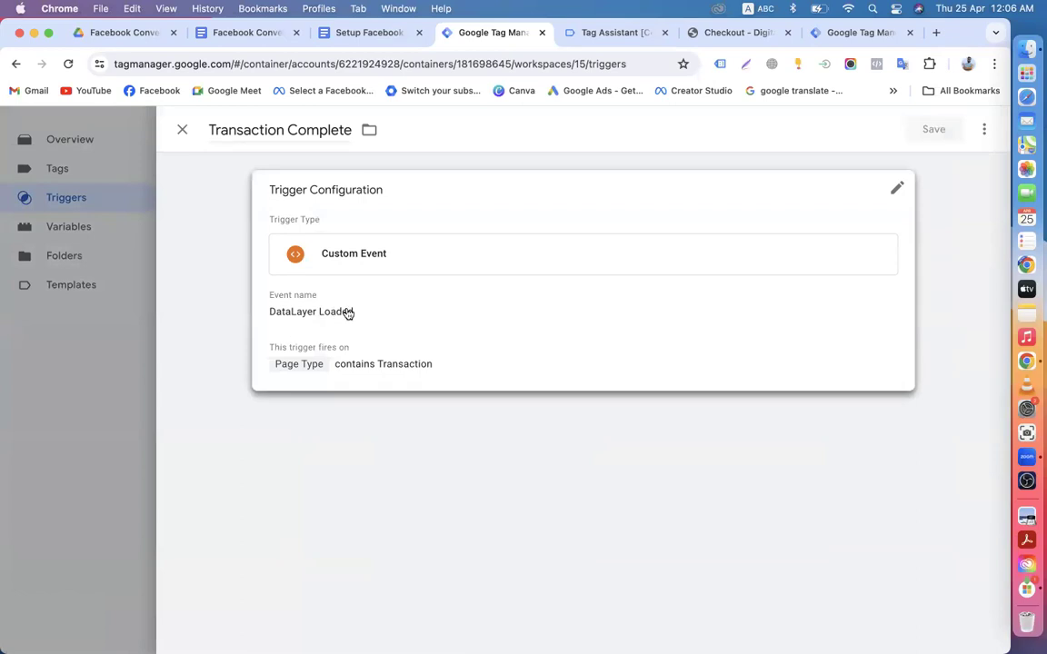
{"action": "left_click", "coordinate": [393, 299]}
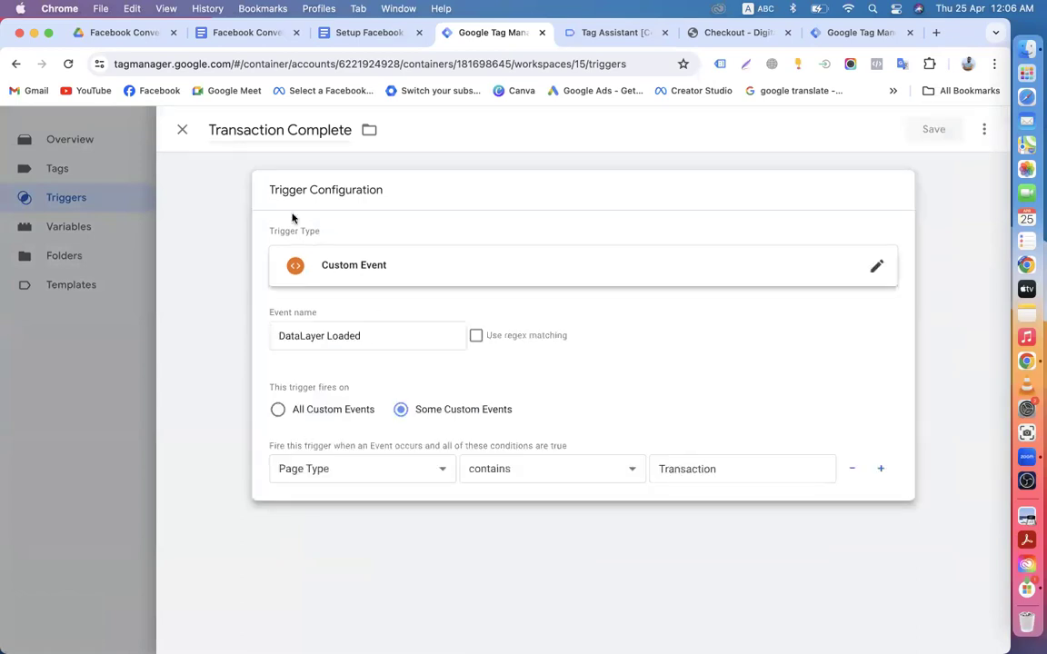
{"action": "left_click_drag", "start_coordinate": [210, 130], "coordinate": [280, 130]}
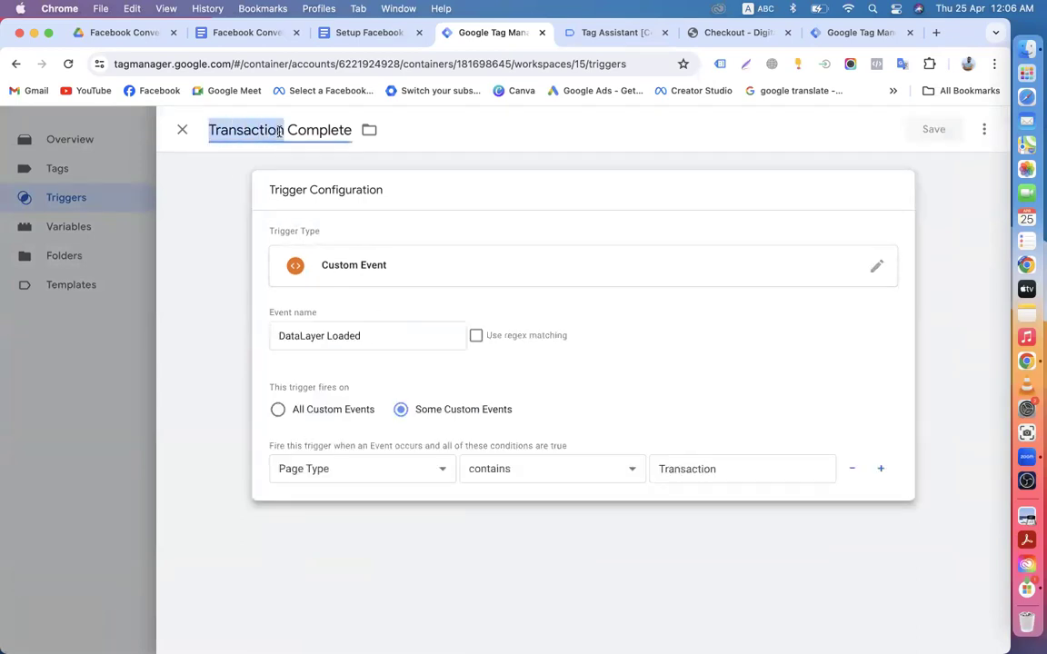
{"action": "right_click", "coordinate": [278, 136]}
{"action": "left_click", "coordinate": [283, 217]}
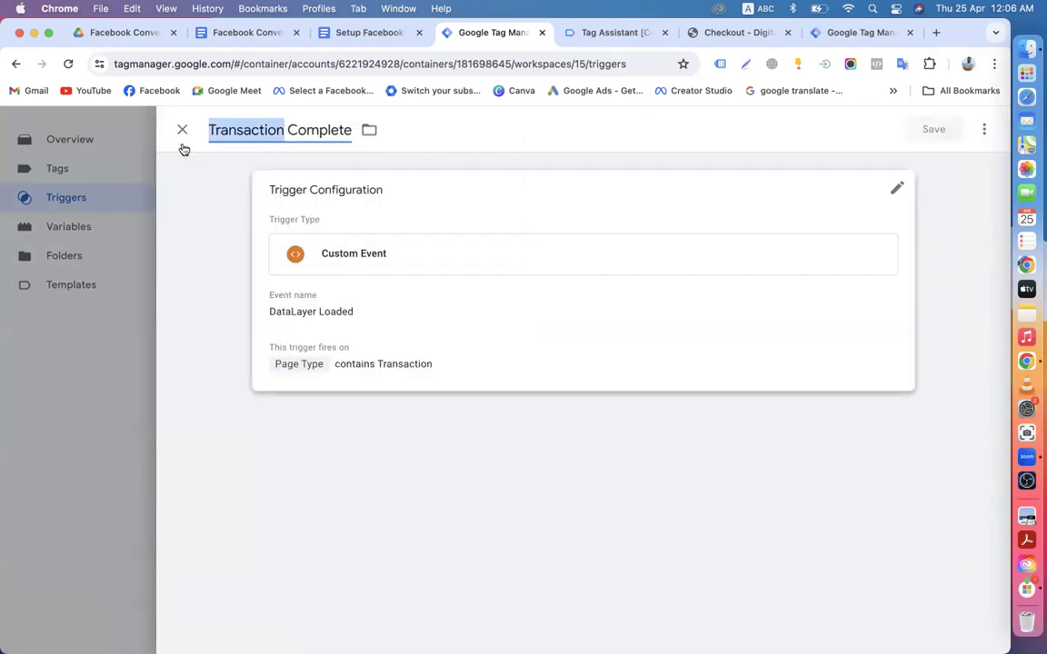
{"action": "left_click", "coordinate": [182, 132]}
{"action": "scroll", "coordinate": [328, 458], "scroll_direction": "down", "scroll_amount": 1}
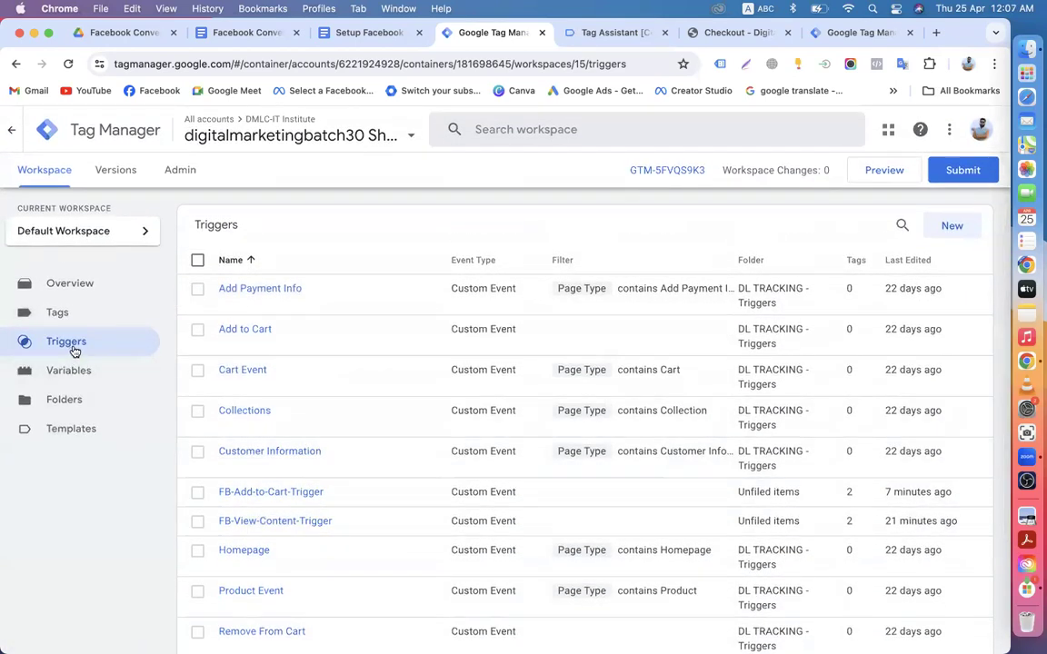
Step: Create a new trigger, replace 'Untitled Trigger' with FB-Purchase-Trigger, and bring up the trigger type list
{"action": "left_click", "coordinate": [945, 226]}
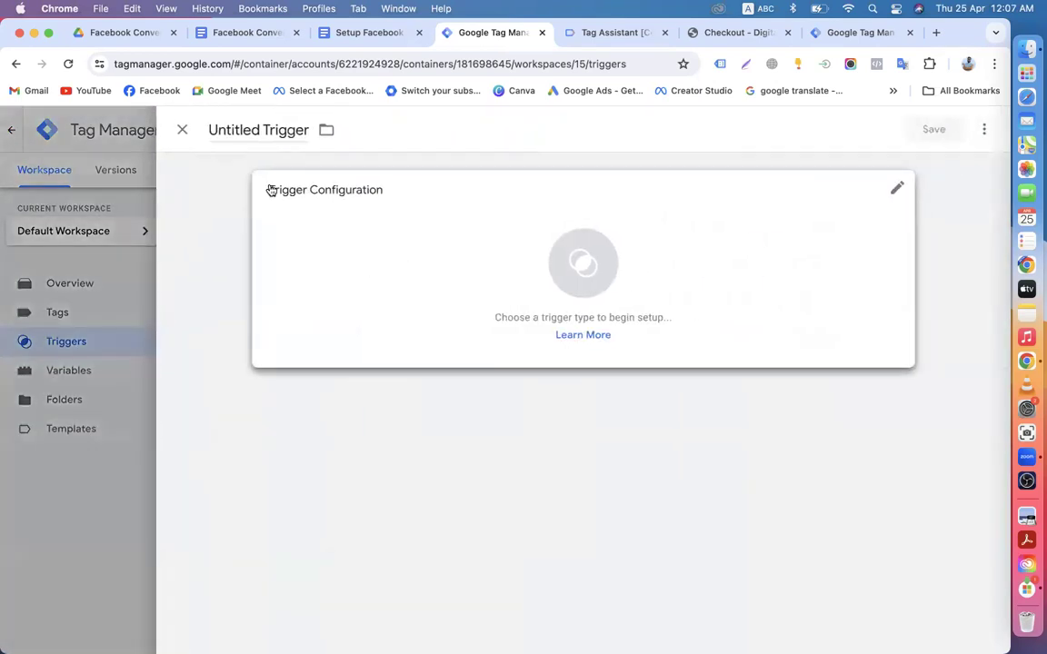
{"action": "double_click", "coordinate": [261, 130]}
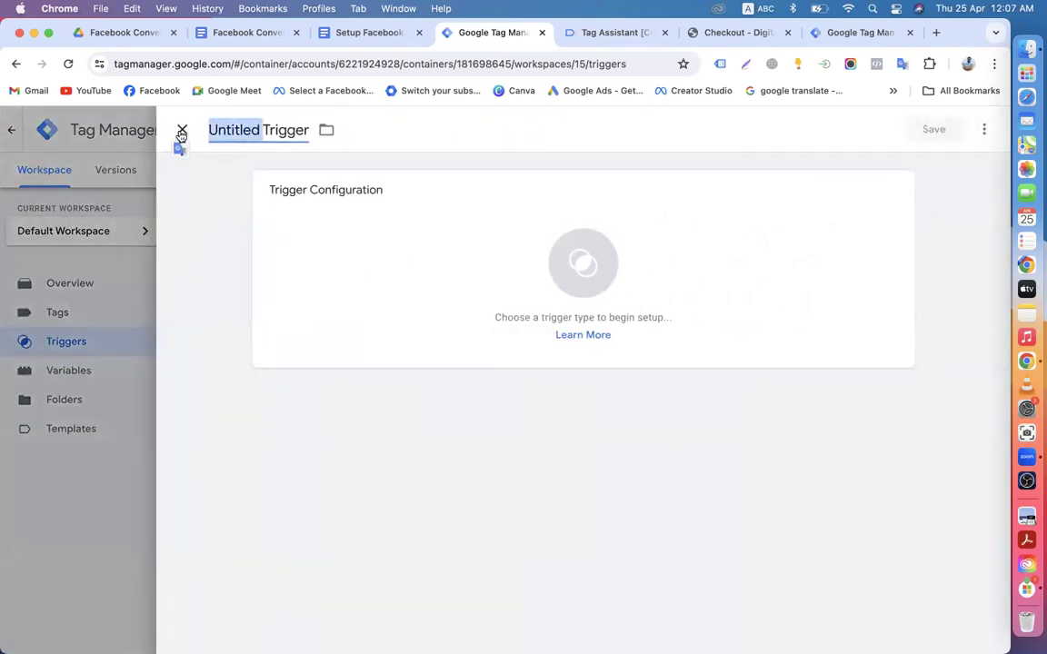
{"action": "type", "text": "Pur"}
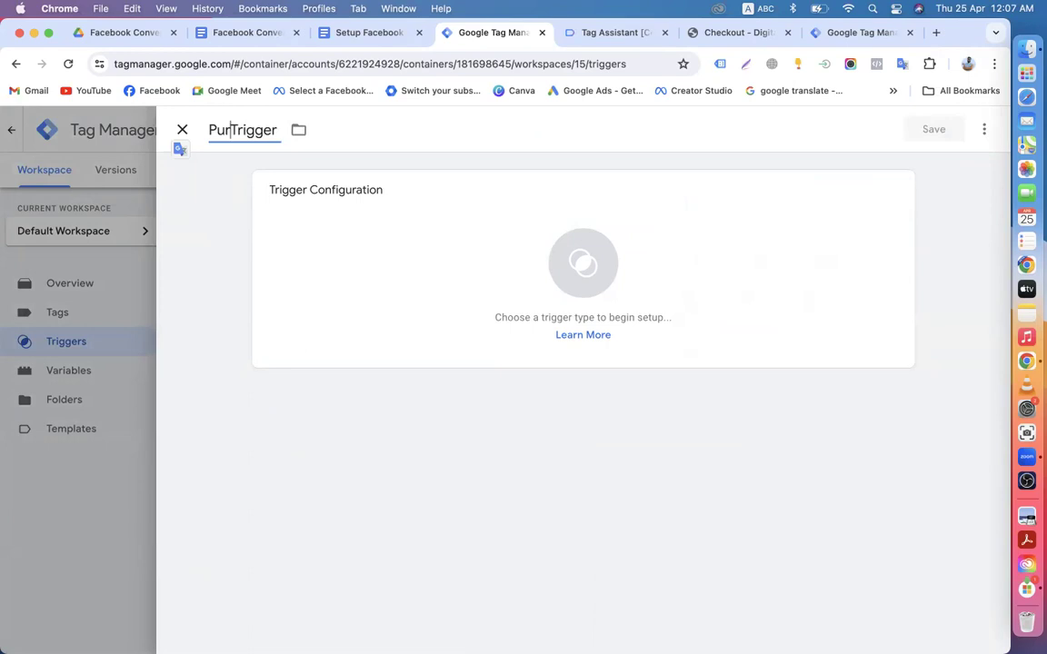
{"action": "type", "text": "chase"}
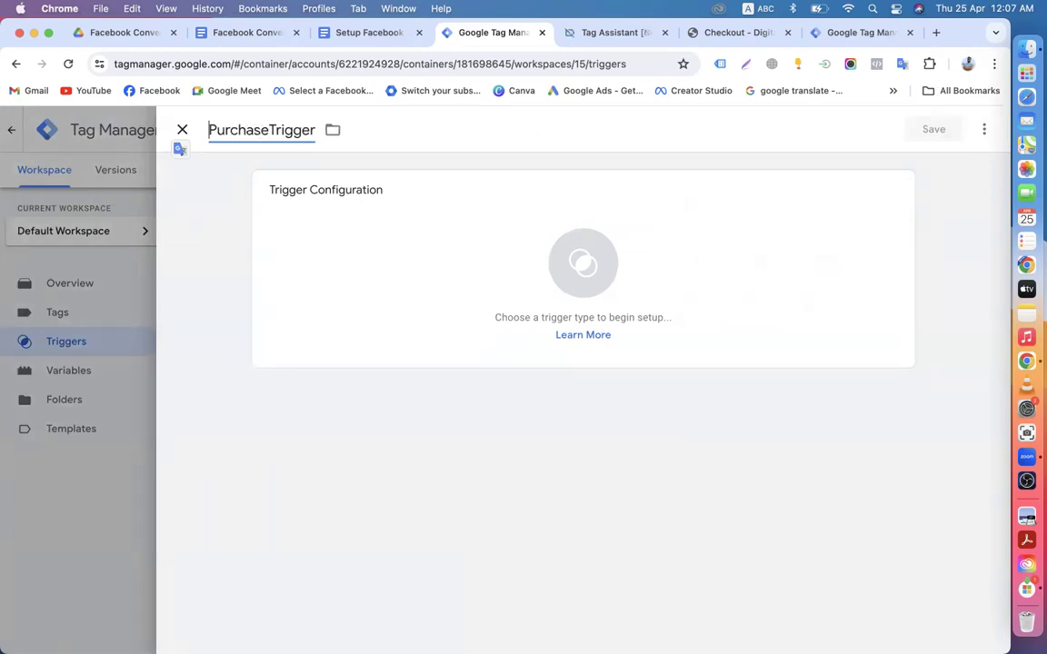
{"action": "left_click", "coordinate": [209, 130]}
{"action": "type", "text": "FB-"}
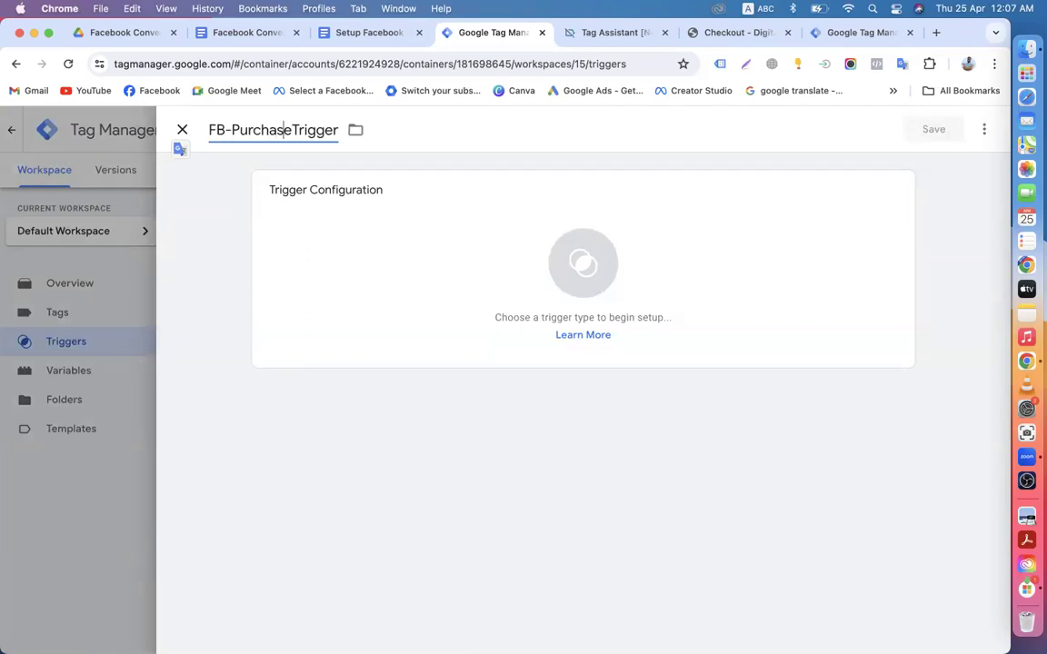
{"action": "key", "text": "BackSpace"}
{"action": "type", "text": "-"}
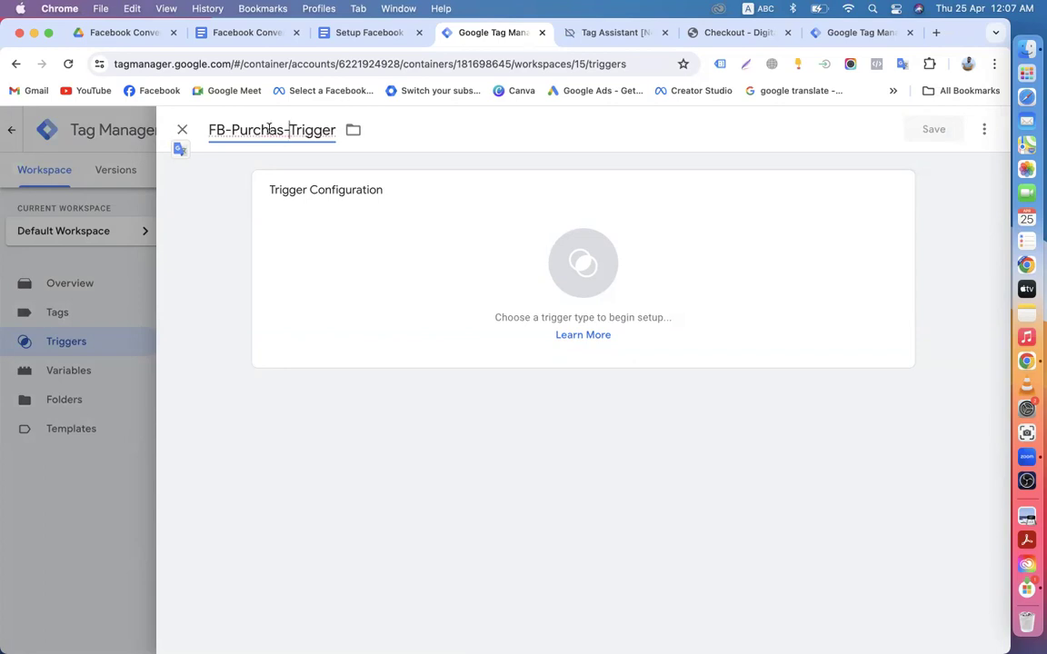
{"action": "right_click", "coordinate": [269, 130]}
{"action": "left_click", "coordinate": [313, 139]}
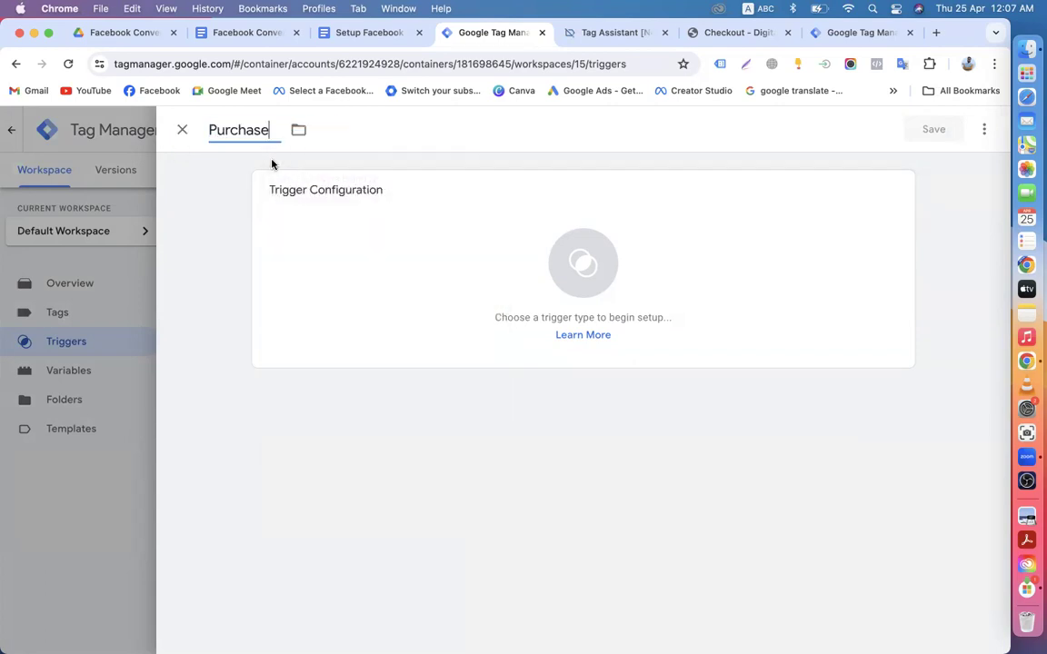
{"action": "left_click", "coordinate": [210, 130]}
{"action": "type", "text": "FB-Purchase"}
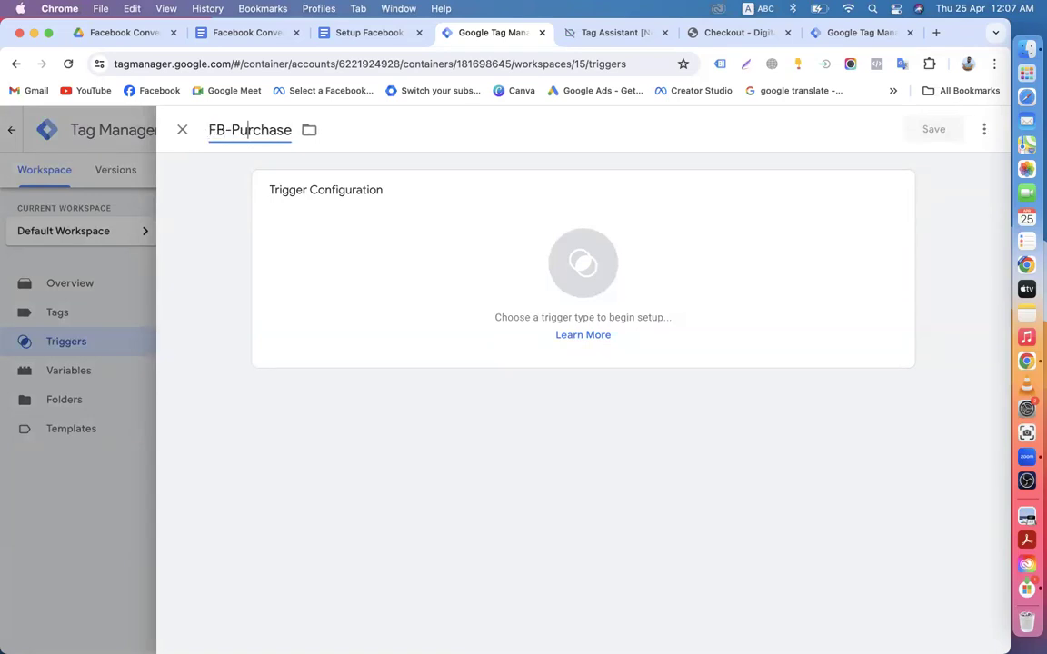
{"action": "type", "text": "-Trigger"}
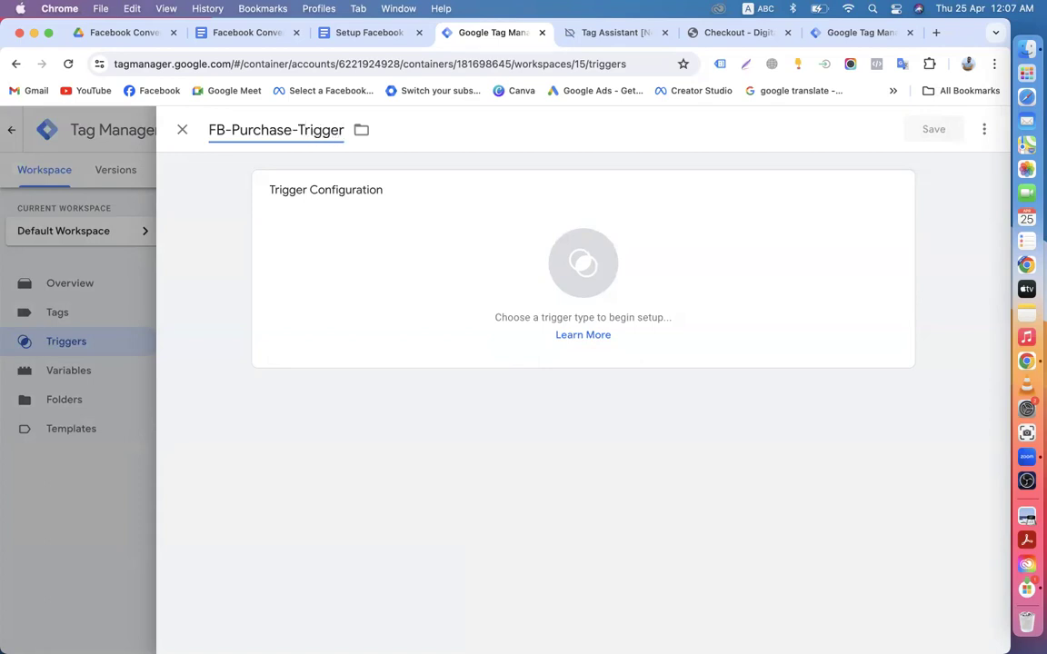
{"action": "left_click", "coordinate": [436, 261]}
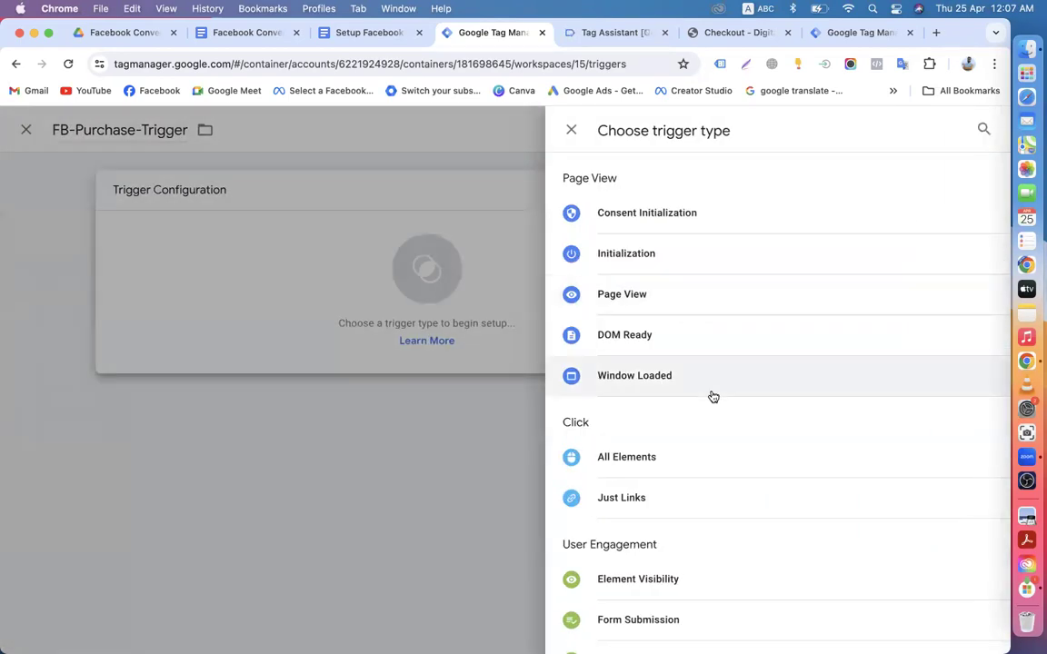
Step: Choose Custom Event with event name 'Transaction', keeping All Custom Events selected
{"action": "scroll", "coordinate": [713, 397], "scroll_direction": "down", "scroll_amount": 5}
{"action": "left_click", "coordinate": [641, 491]}
{"action": "left_click", "coordinate": [309, 331]}
{"action": "type", "text": "Transaction"}
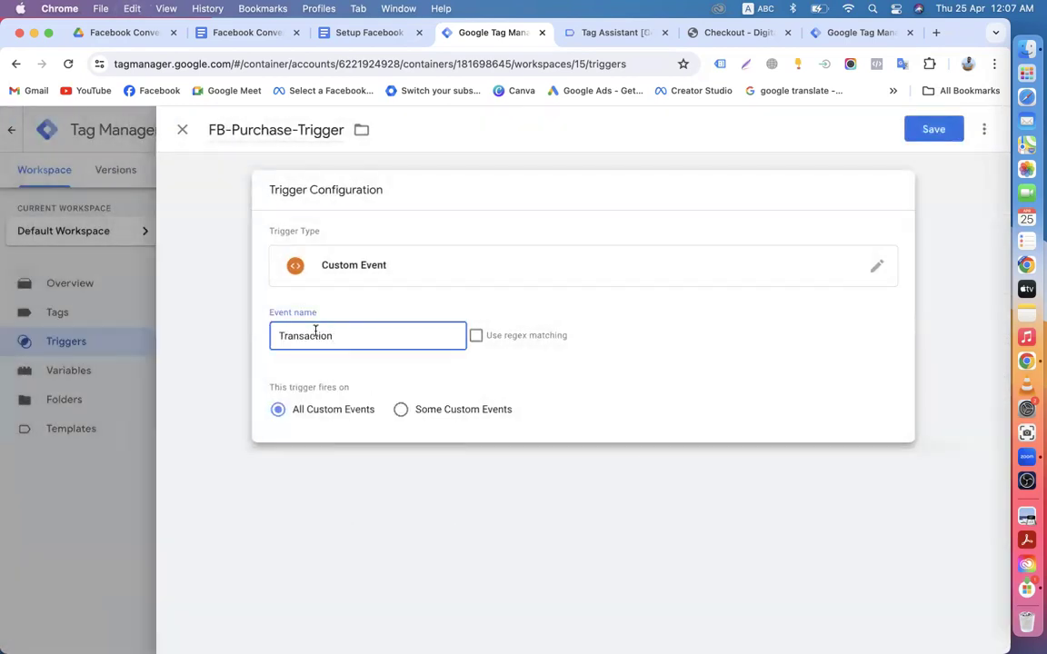
{"action": "left_click", "coordinate": [355, 374]}
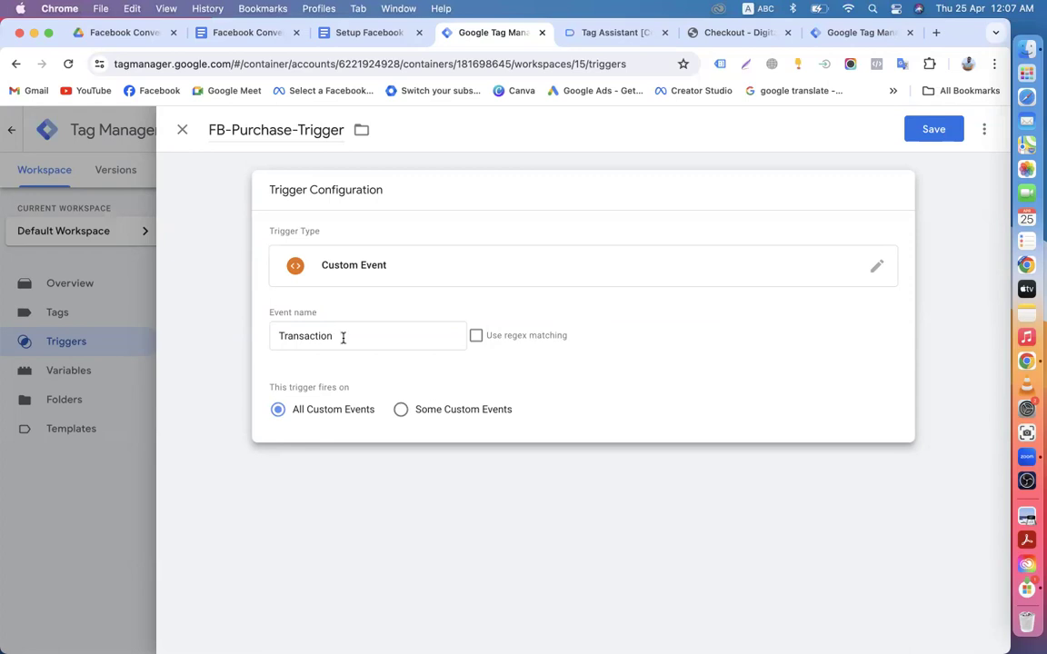
Step: Go back to the checkout page and highlight the warning about needing a test payment gateway
{"action": "left_click", "coordinate": [609, 32]}
{"action": "scroll", "coordinate": [138, 472], "scroll_direction": "down", "scroll_amount": 5}
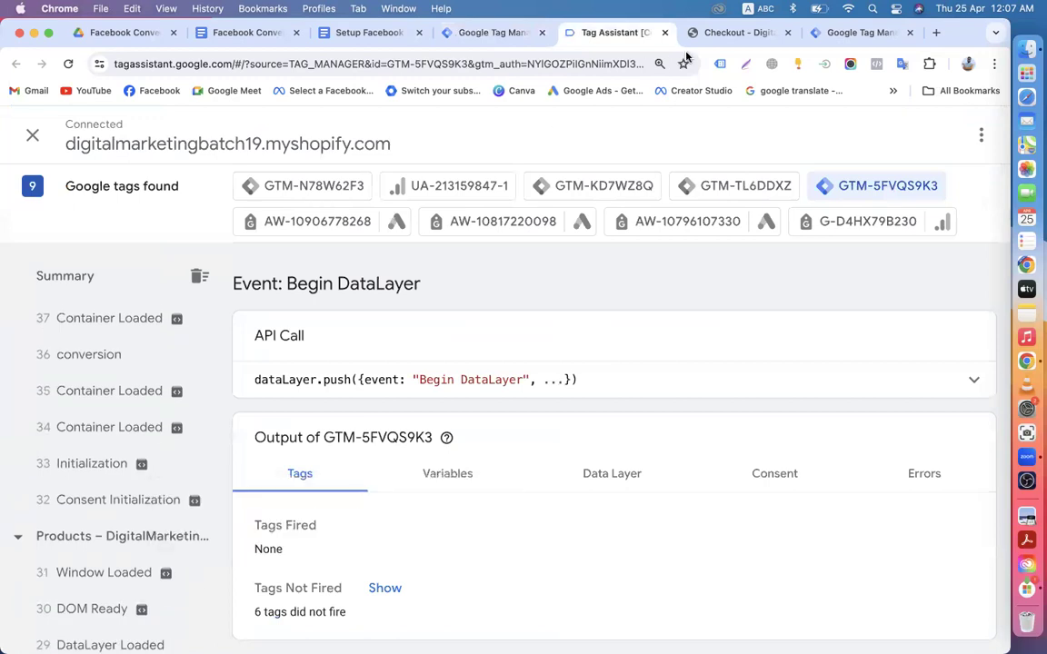
{"action": "left_click", "coordinate": [716, 34]}
{"action": "scroll", "coordinate": [325, 427], "scroll_direction": "down", "scroll_amount": 5}
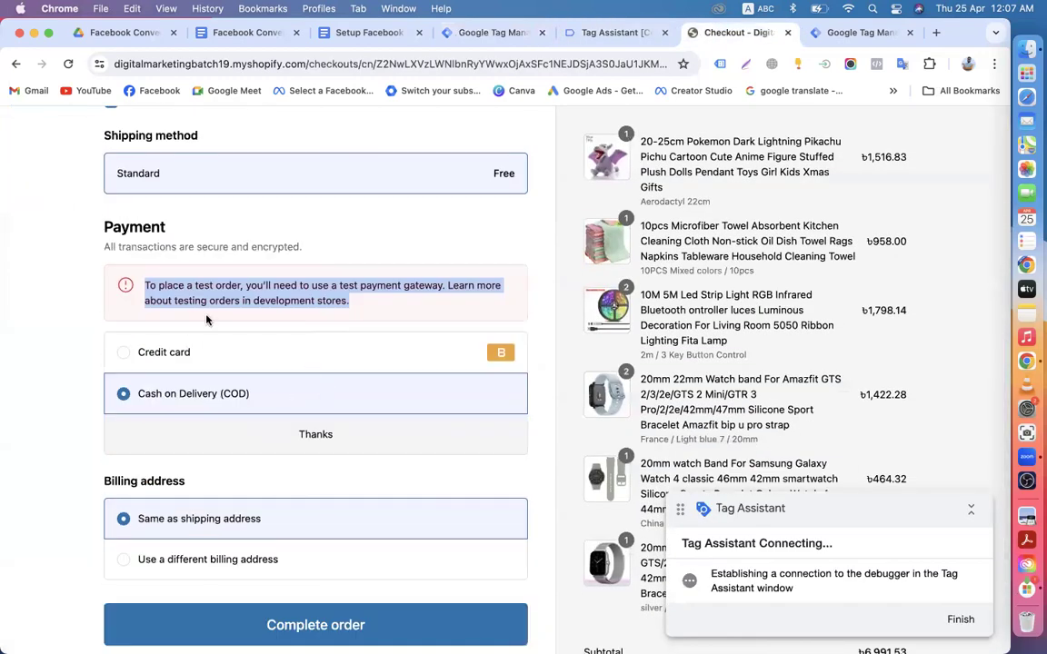
{"action": "left_click", "coordinate": [209, 289]}
{"action": "left_click_drag", "start_coordinate": [248, 283], "coordinate": [411, 289]}
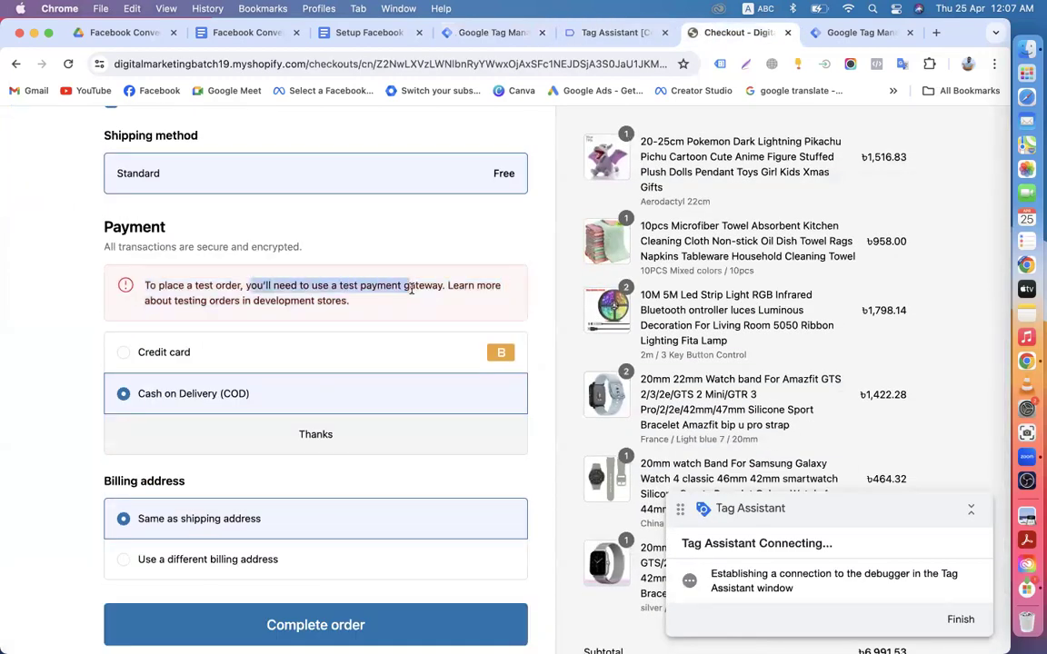
{"action": "left_click_drag", "start_coordinate": [340, 285], "coordinate": [447, 285]}
{"action": "left_click_drag", "start_coordinate": [233, 301], "coordinate": [329, 297]}
{"action": "scroll", "coordinate": [348, 328], "scroll_direction": "down", "scroll_amount": 2}
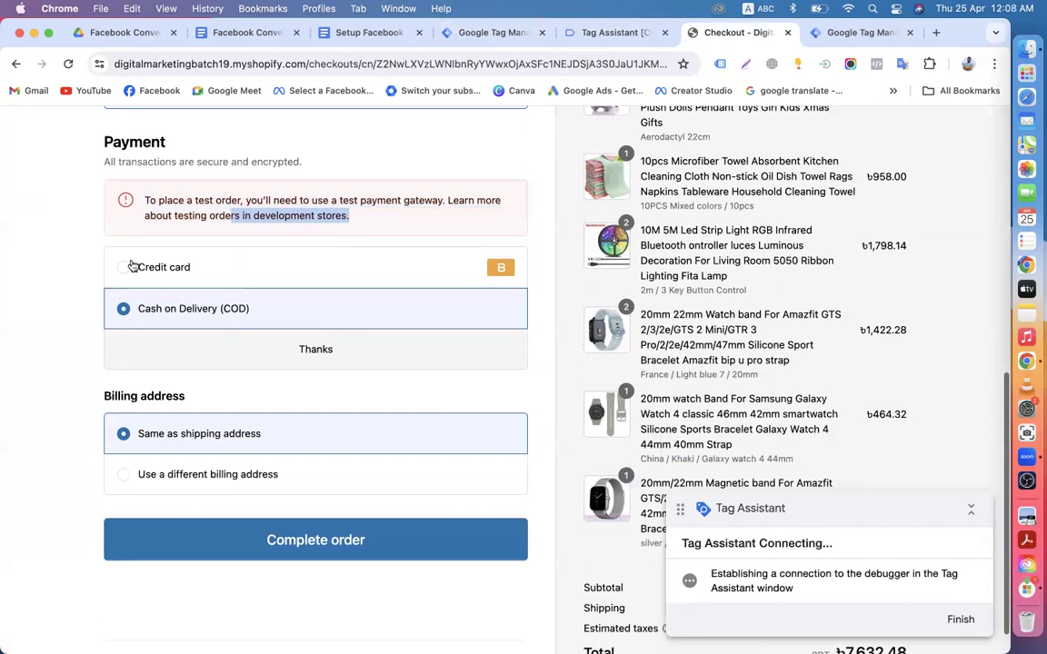
Step: Choose credit card payment and toggle 'Use shipping address as billing address' off and back on
{"action": "left_click", "coordinate": [129, 265]}
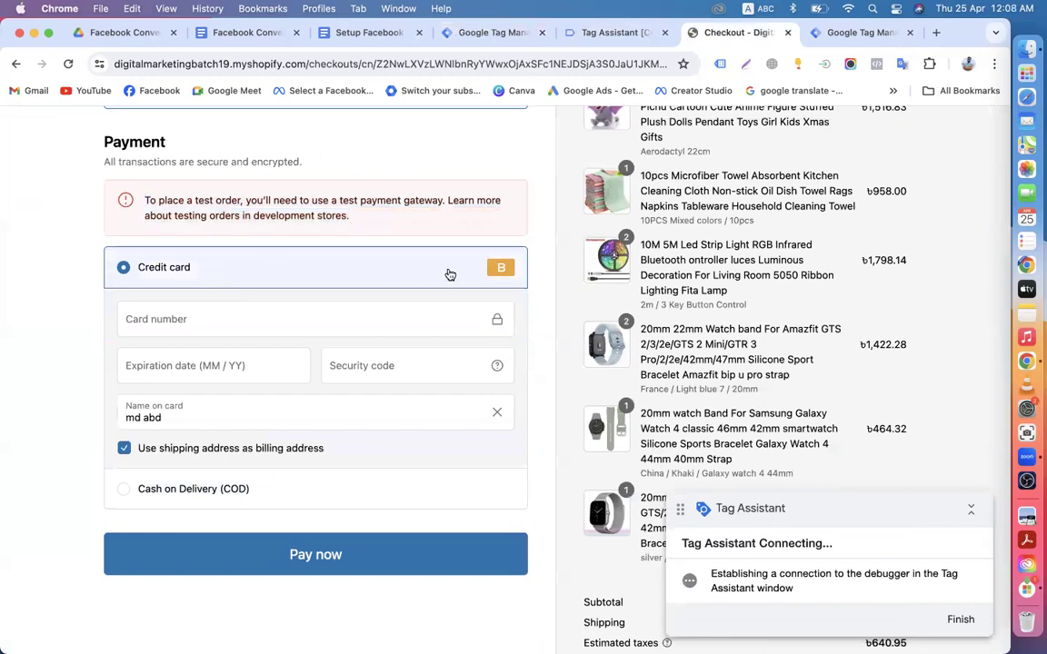
{"action": "left_click", "coordinate": [221, 330]}
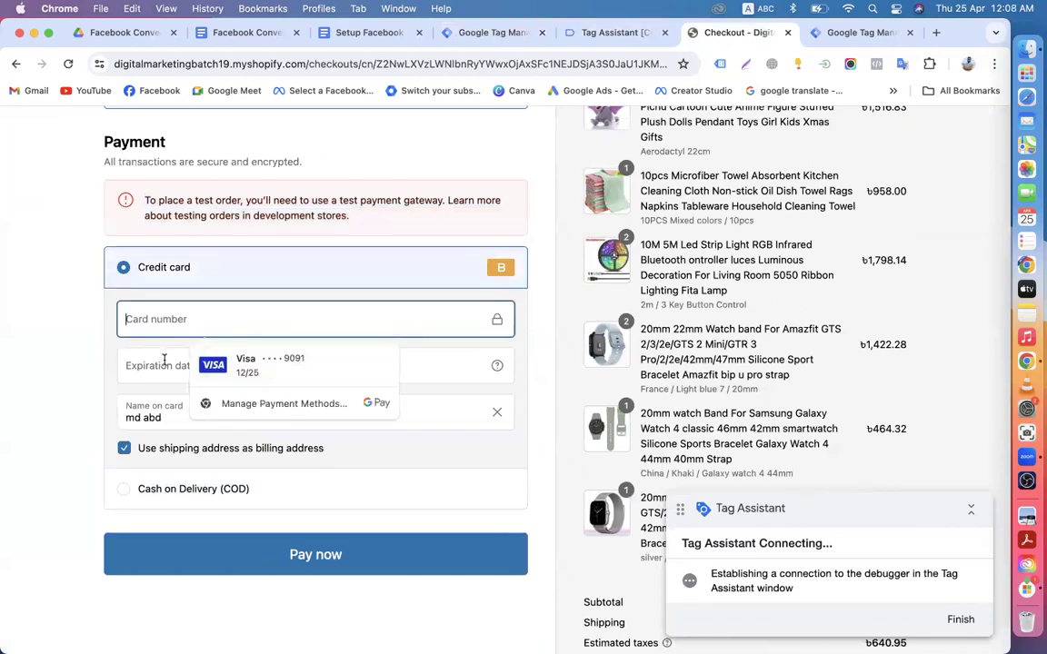
{"action": "left_click", "coordinate": [100, 395]}
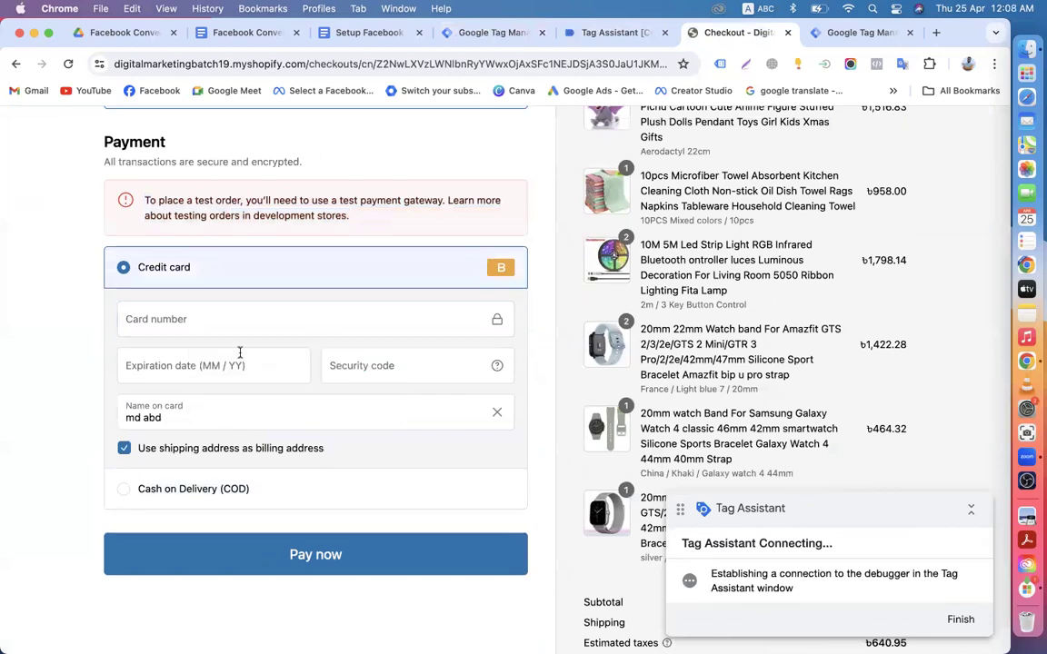
{"action": "left_click", "coordinate": [125, 450]}
{"action": "scroll", "coordinate": [333, 319], "scroll_direction": "down", "scroll_amount": 3}
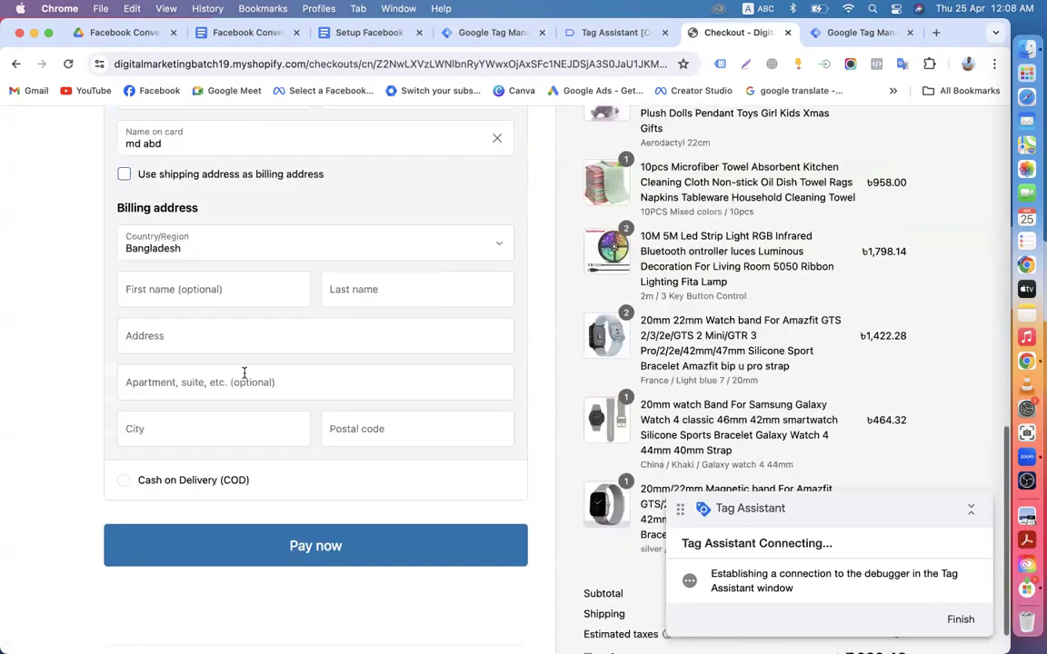
{"action": "left_click", "coordinate": [124, 173]}
{"action": "scroll", "coordinate": [354, 362], "scroll_direction": "up", "scroll_amount": 10}
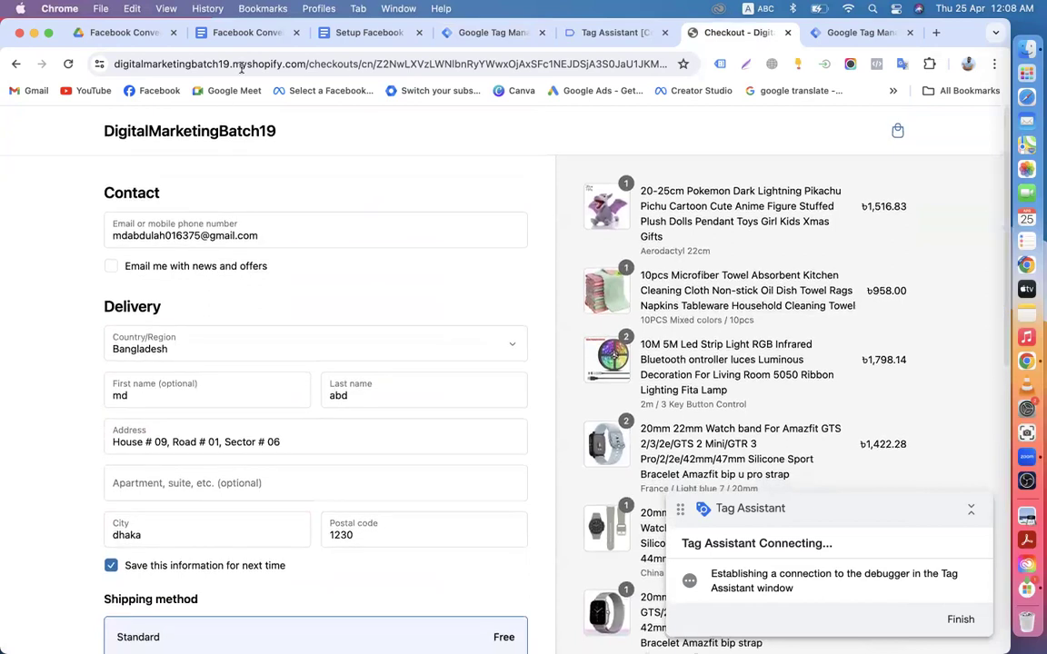
Step: Change the address bar from the checkout path to the store's /admin page
{"action": "left_click_drag", "start_coordinate": [229, 65], "coordinate": [309, 65]}
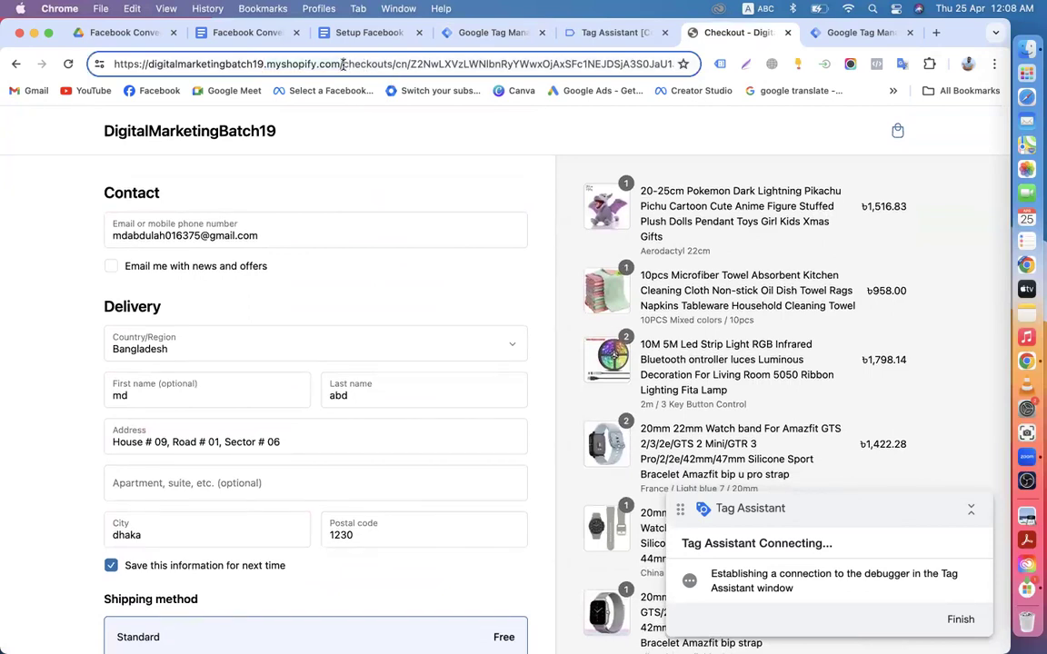
{"action": "left_click_drag", "start_coordinate": [344, 65], "coordinate": [665, 74]}
{"action": "key", "text": "BackSpace"}
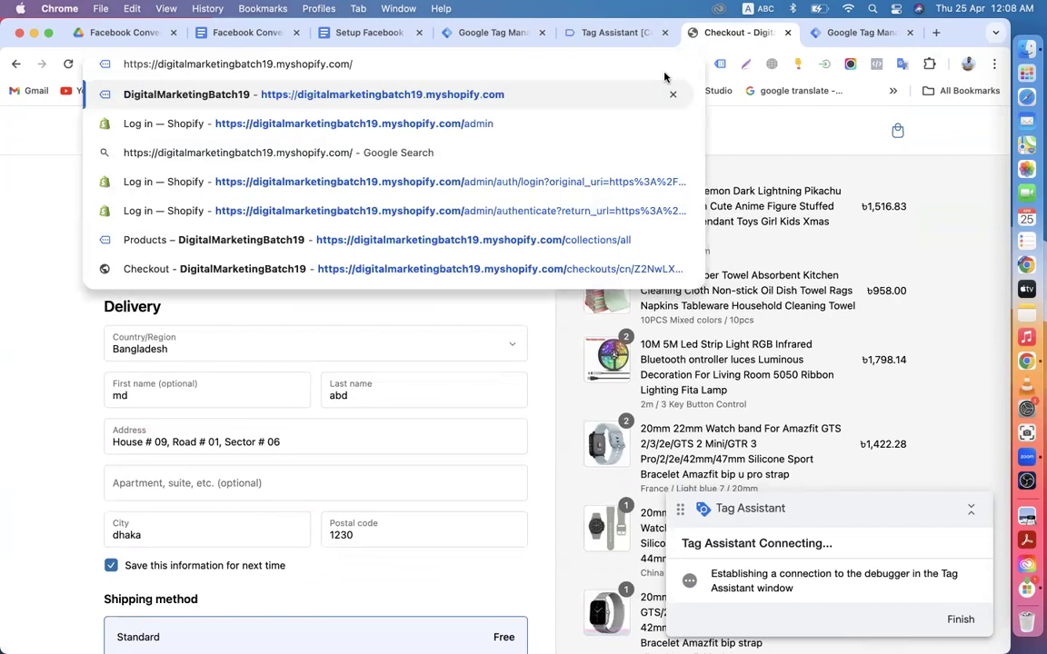
{"action": "type", "text": "am"}
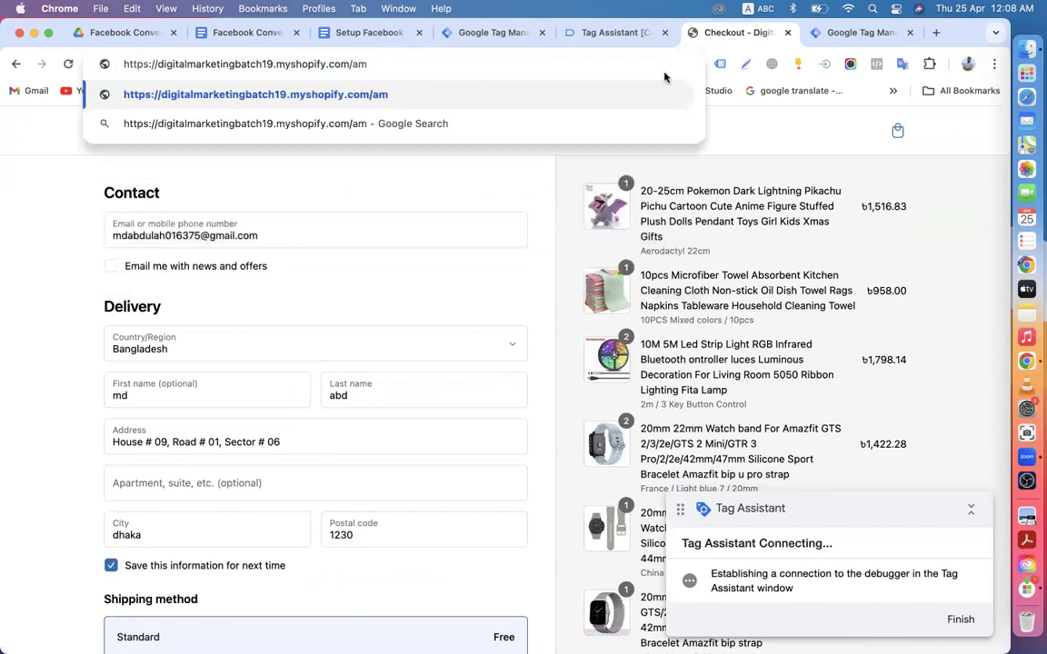
{"action": "key", "text": "BackSpace"}
{"action": "type", "text": "dmin"}
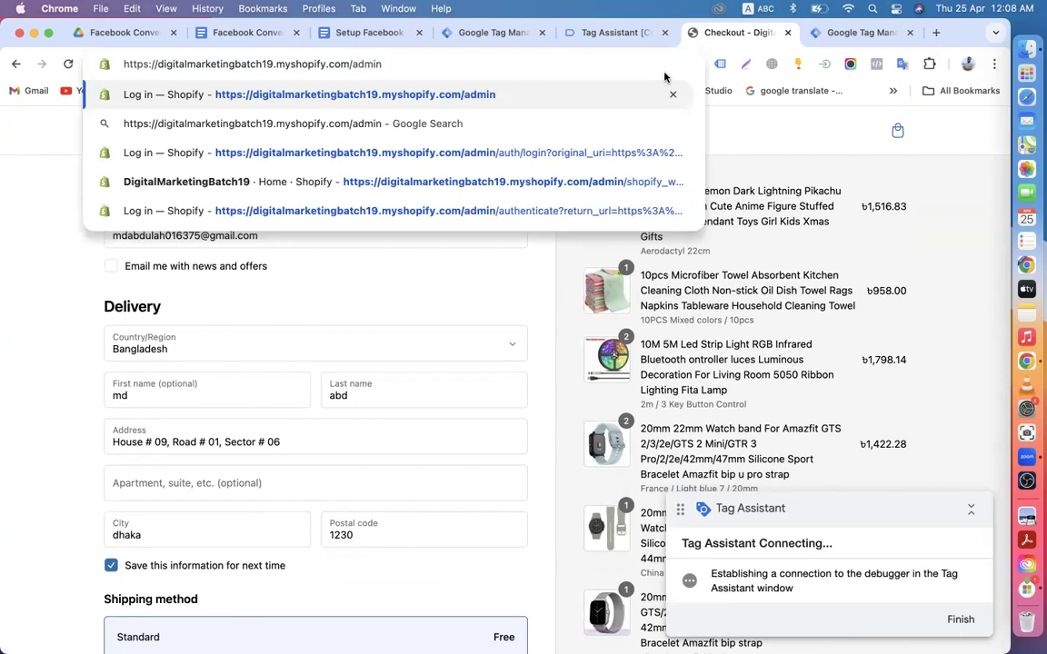
{"action": "key", "text": "Return"}
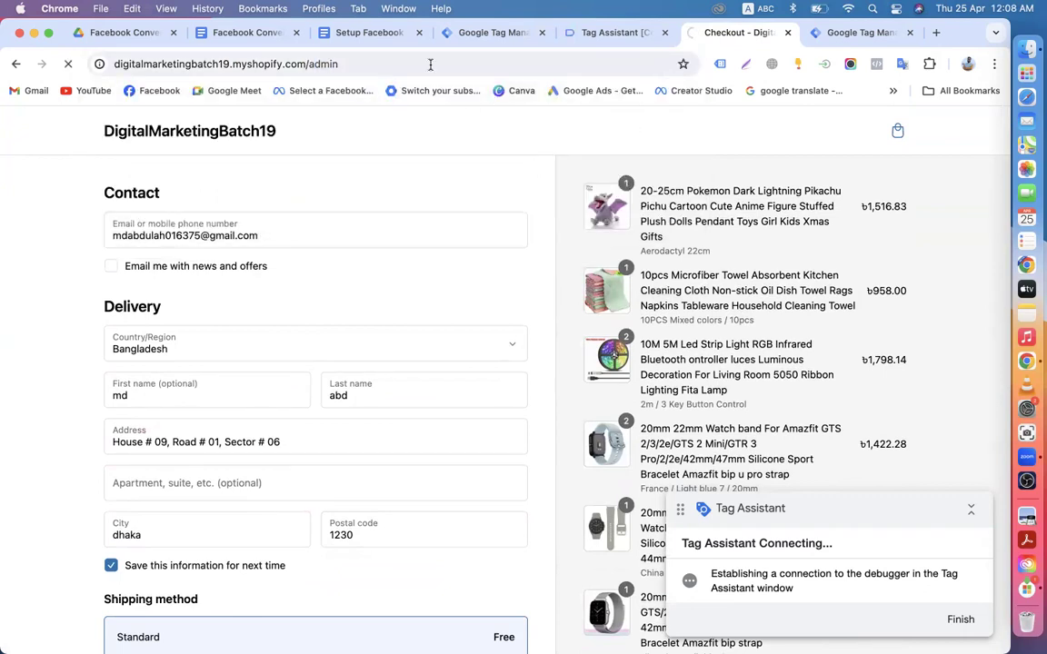
Step: Check which tags fired for event 51 Add to Cart in Tag Assistant, then return to Shopify admin home
{"action": "left_click", "coordinate": [486, 33]}
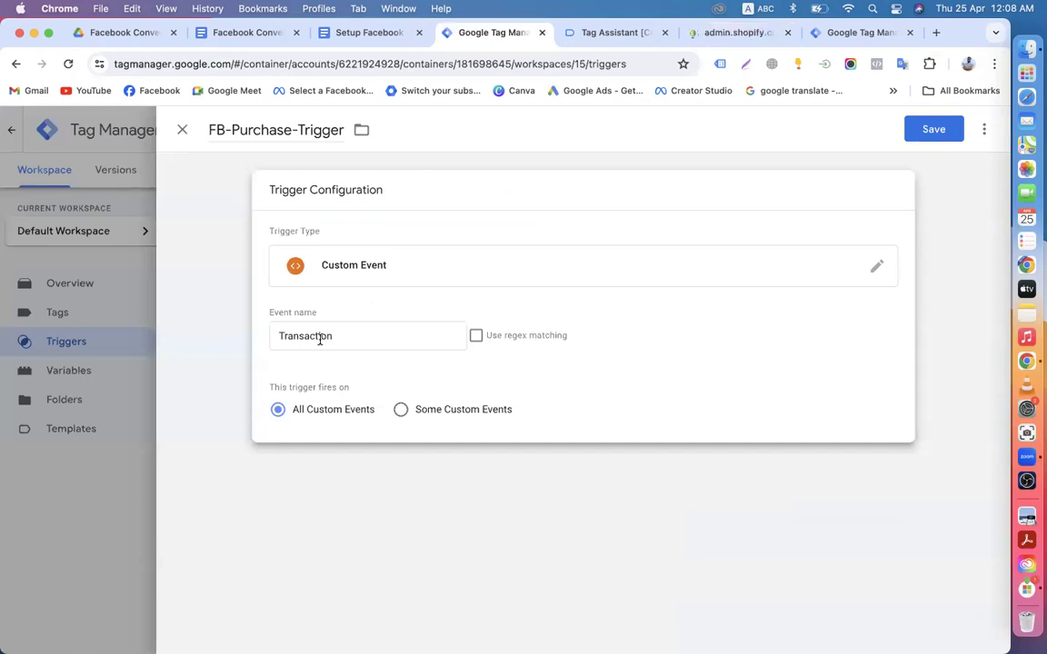
{"action": "left_click", "coordinate": [709, 35]}
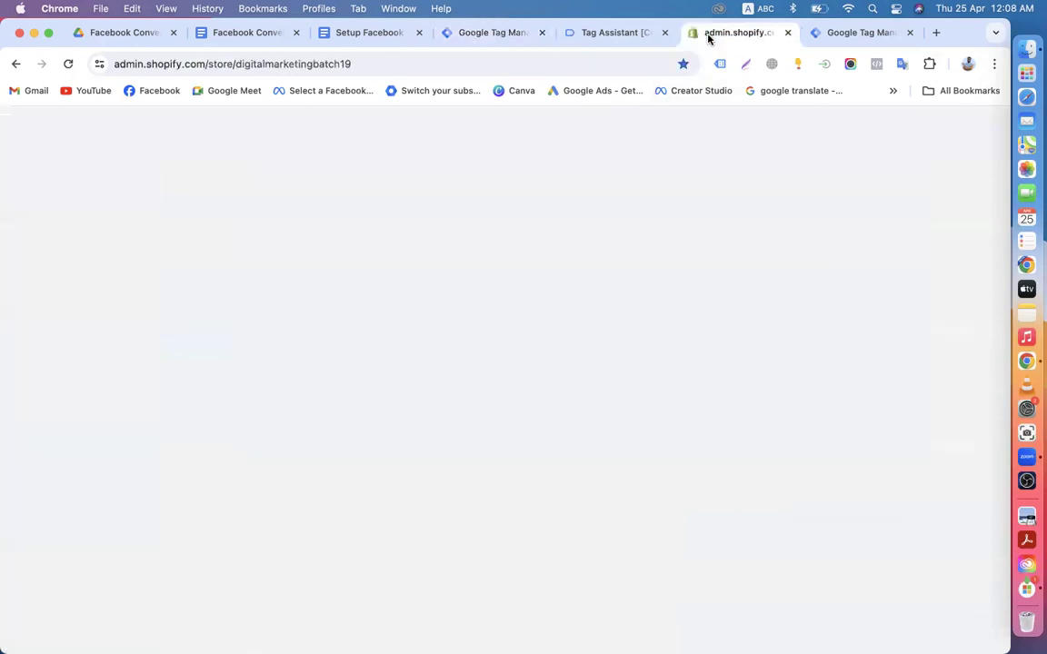
{"action": "left_click", "coordinate": [600, 30]}
{"action": "scroll", "coordinate": [100, 452], "scroll_direction": "down", "scroll_amount": 5}
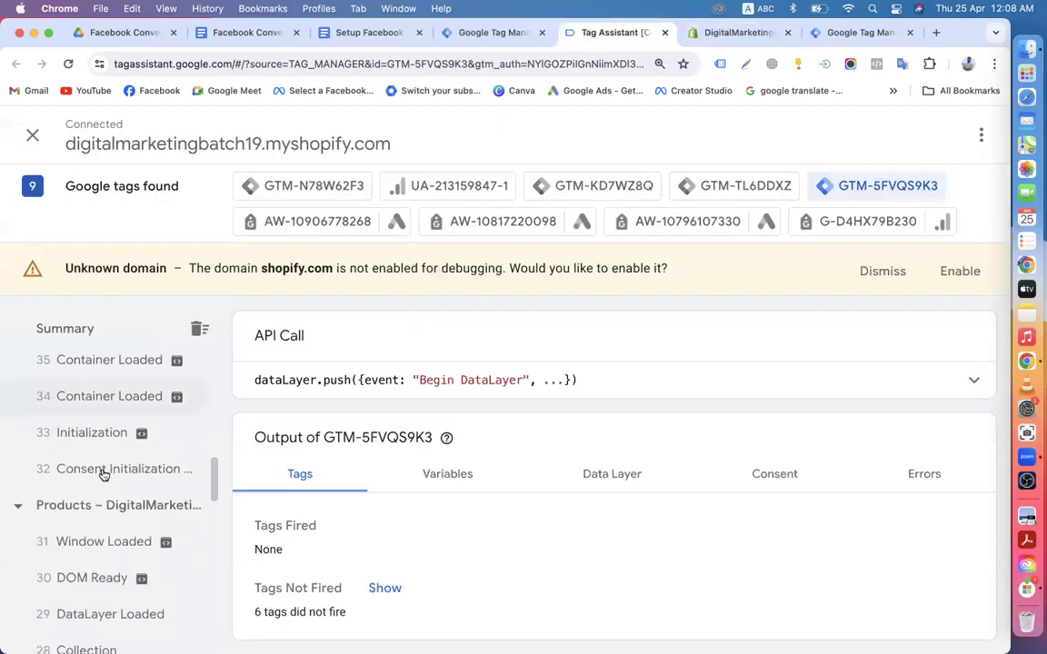
{"action": "scroll", "coordinate": [91, 392], "scroll_direction": "up", "scroll_amount": 5}
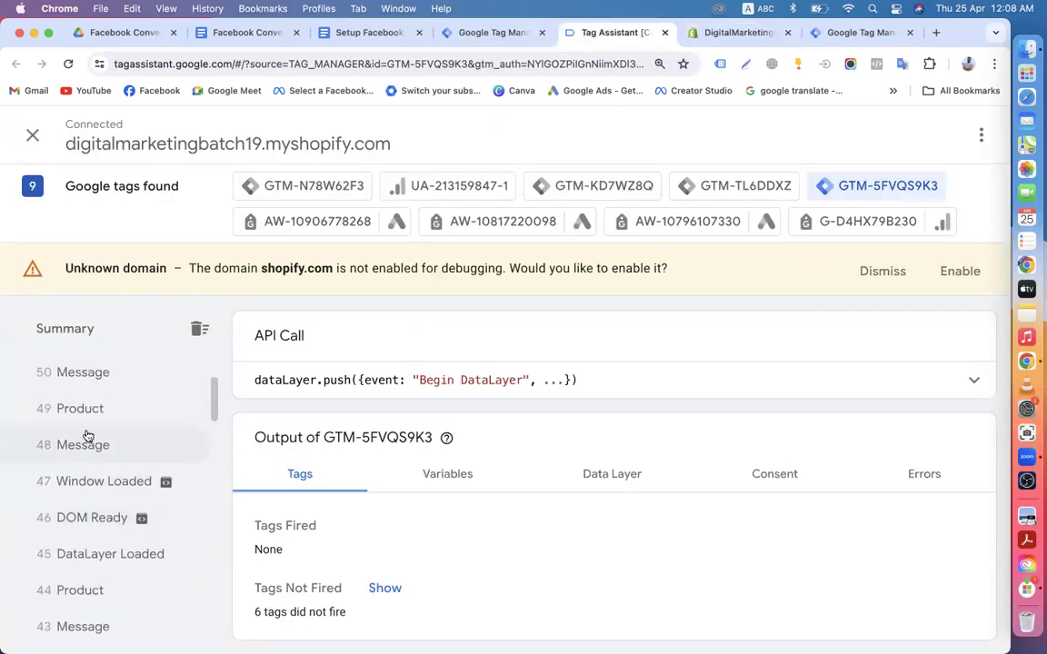
{"action": "left_click", "coordinate": [82, 482]}
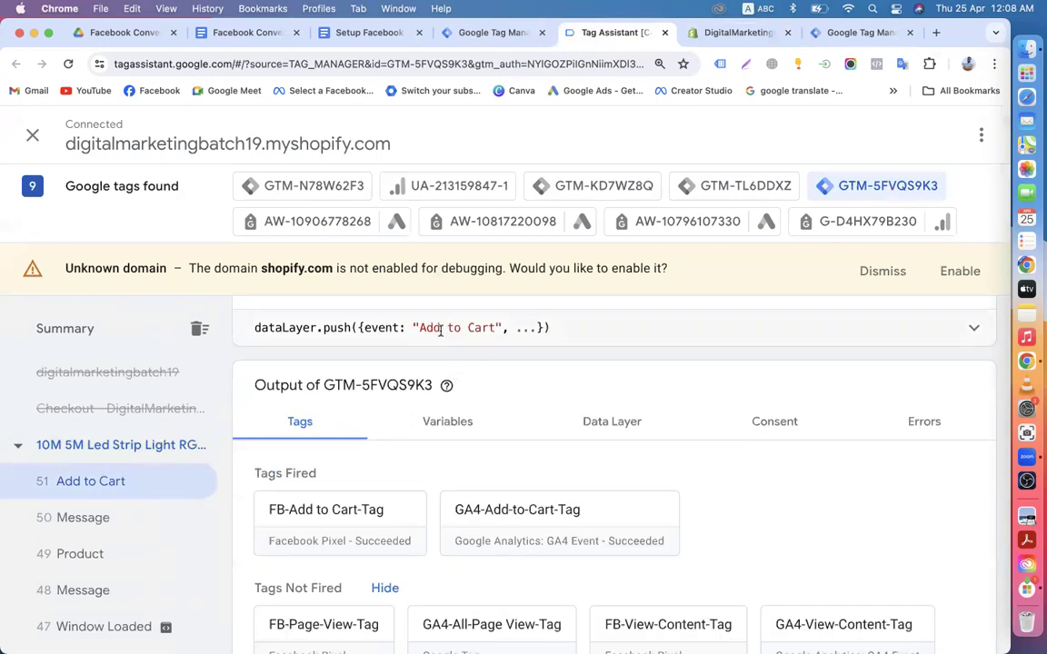
{"action": "left_click", "coordinate": [738, 33]}
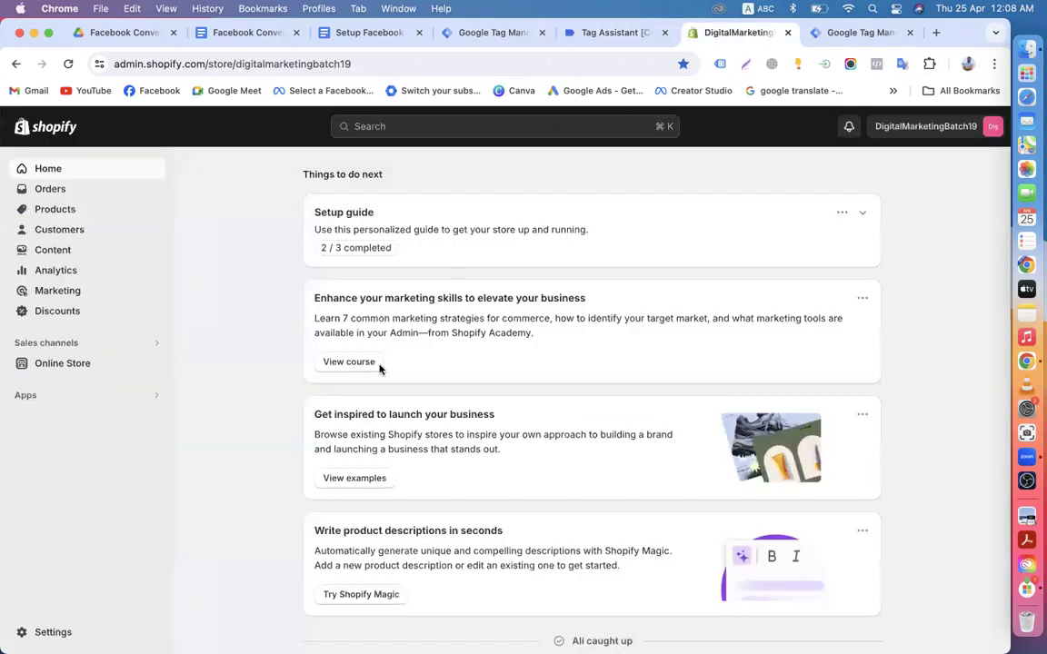
Step: Start a new Shopify product titled 'Test' with the description 'Test Product'
{"action": "left_click", "coordinate": [68, 208]}
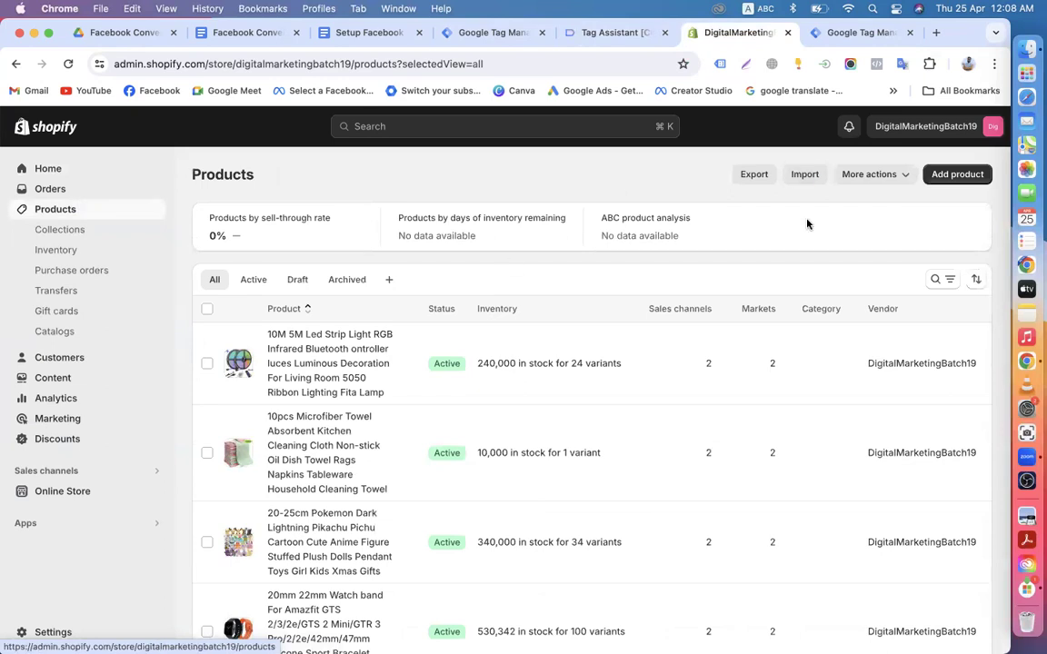
{"action": "left_click", "coordinate": [952, 176]}
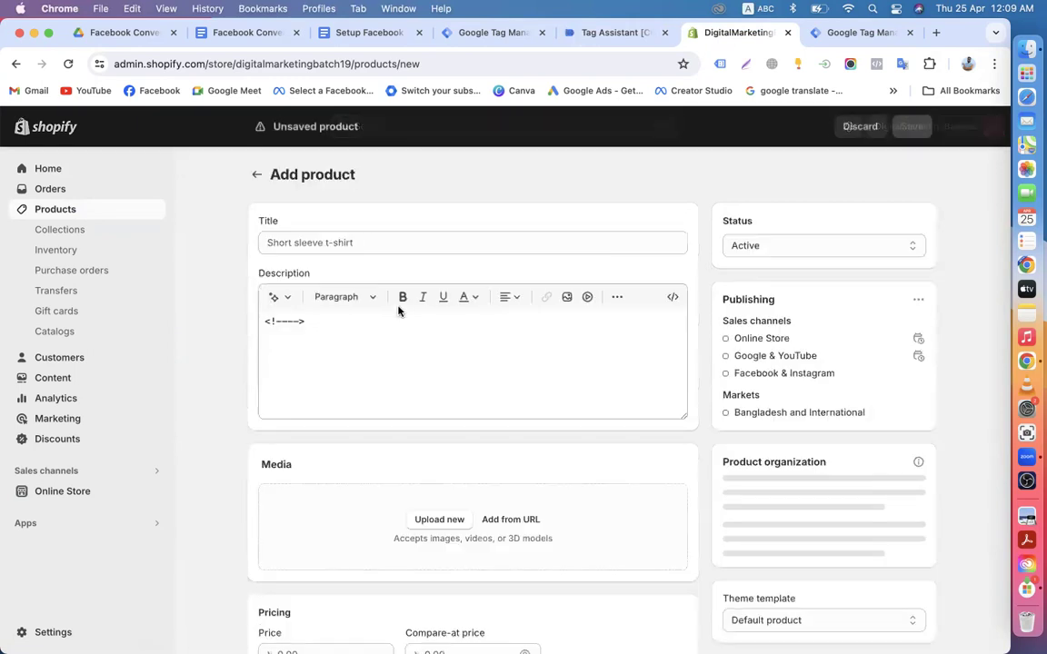
{"action": "left_click", "coordinate": [327, 245]}
{"action": "type", "text": "Test"}
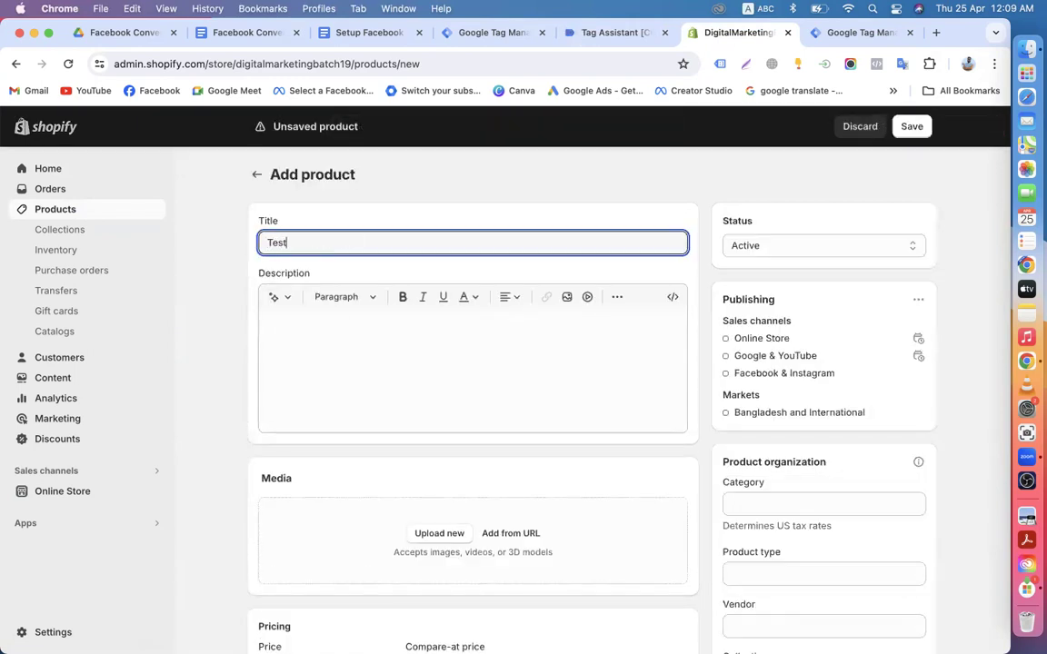
{"action": "left_click", "coordinate": [364, 358]}
{"action": "type", "text": "Test Product"}
Step: Set the product price to 10.00 and turn off inventory quantity tracking
{"action": "scroll", "coordinate": [373, 278], "scroll_direction": "down", "scroll_amount": 5}
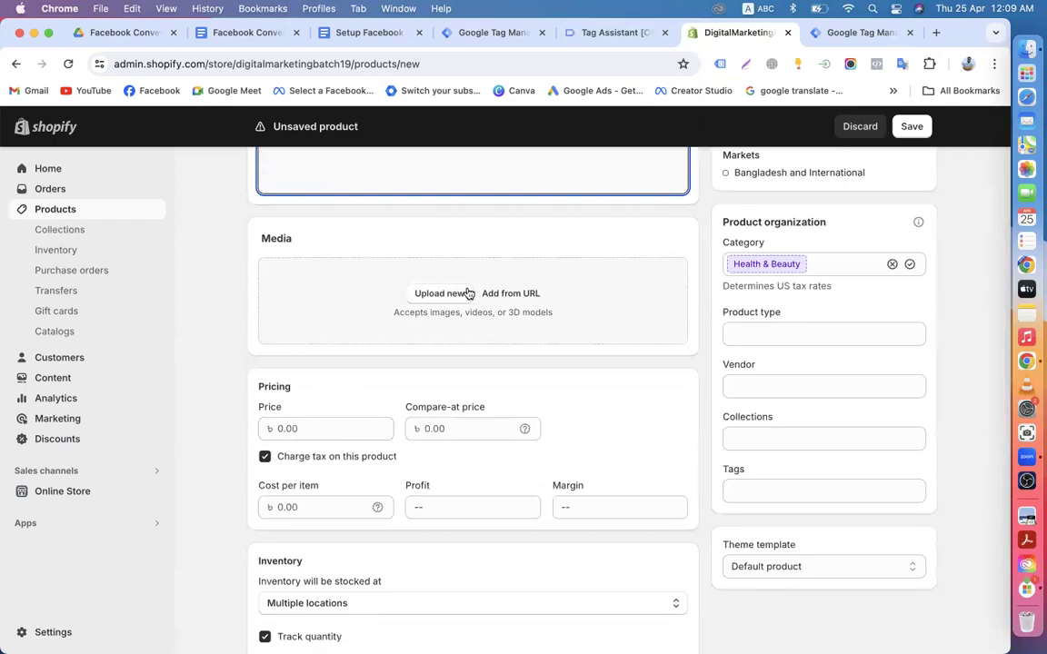
{"action": "left_click", "coordinate": [315, 429]}
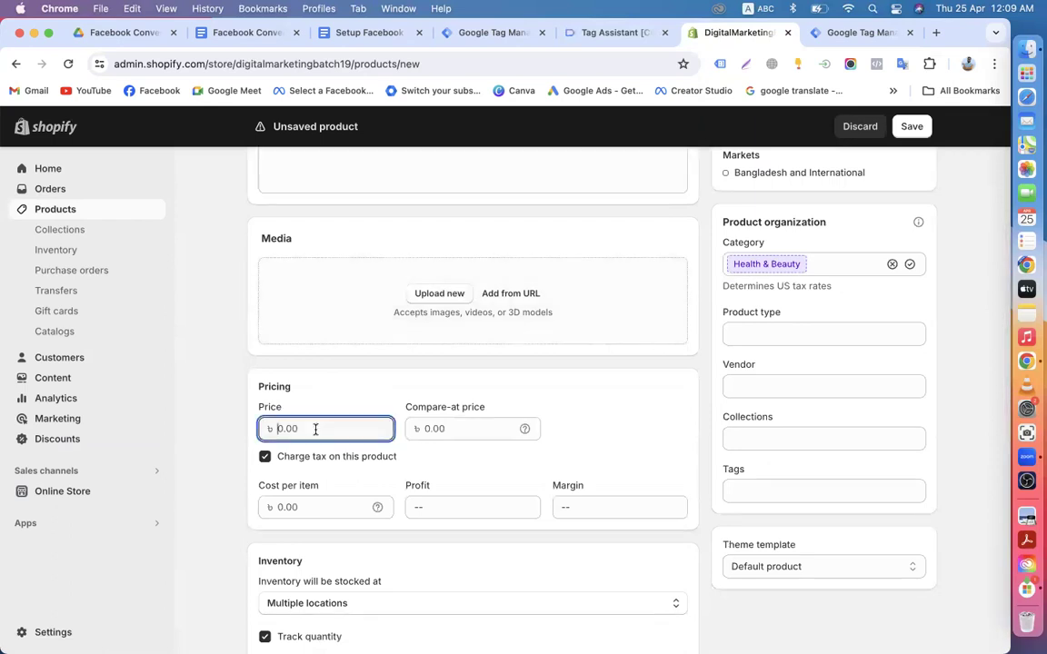
{"action": "type", "text": "10"}
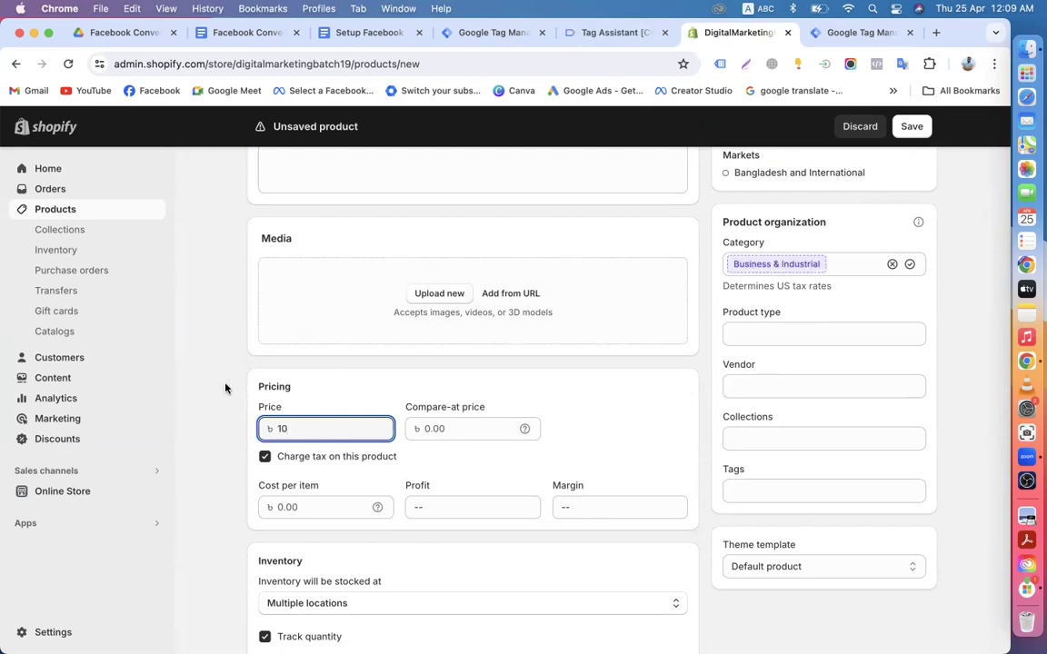
{"action": "left_click", "coordinate": [226, 389]}
{"action": "scroll", "coordinate": [226, 389], "scroll_direction": "down", "scroll_amount": 4}
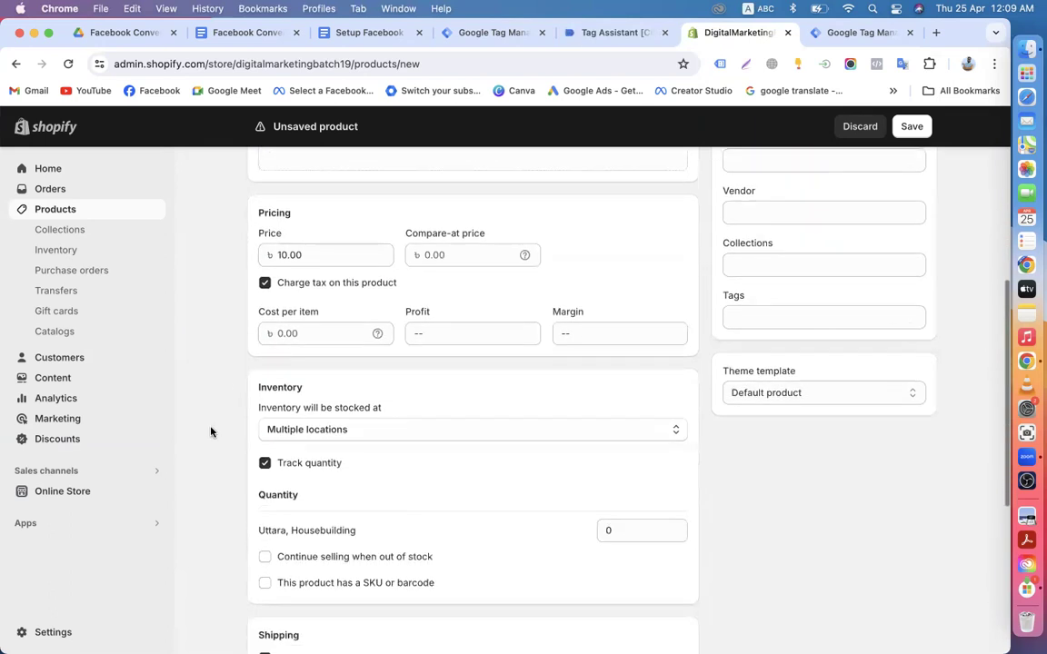
{"action": "left_click", "coordinate": [265, 462]}
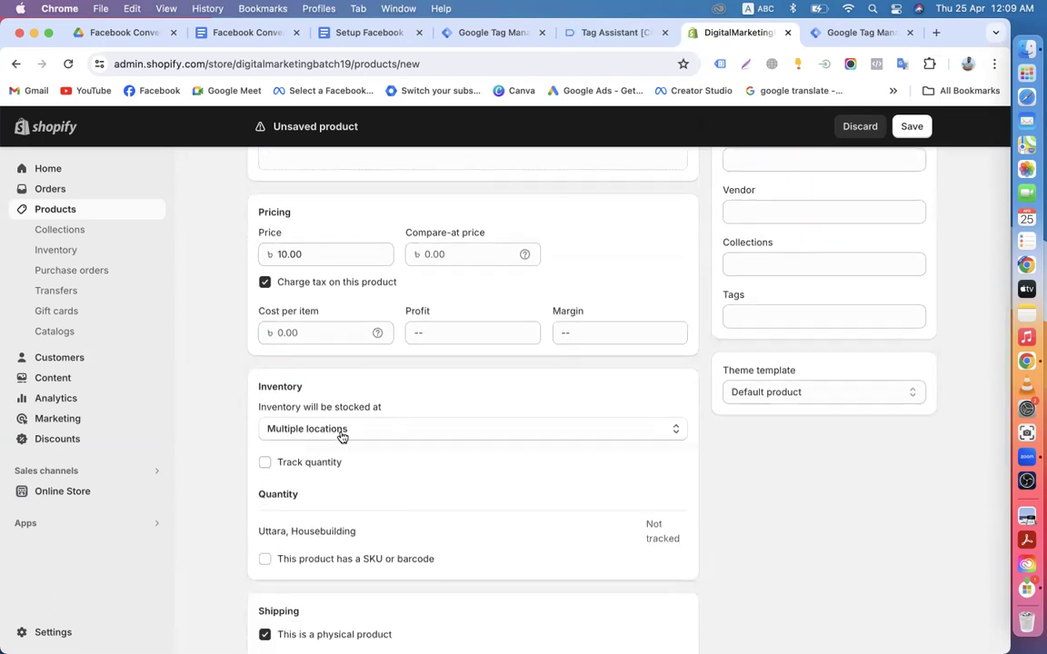
Step: Save the new Test product
{"action": "scroll", "coordinate": [341, 435], "scroll_direction": "down", "scroll_amount": 7}
{"action": "scroll", "coordinate": [342, 438], "scroll_direction": "up", "scroll_amount": 10}
{"action": "scroll", "coordinate": [342, 437], "scroll_direction": "down", "scroll_amount": 10}
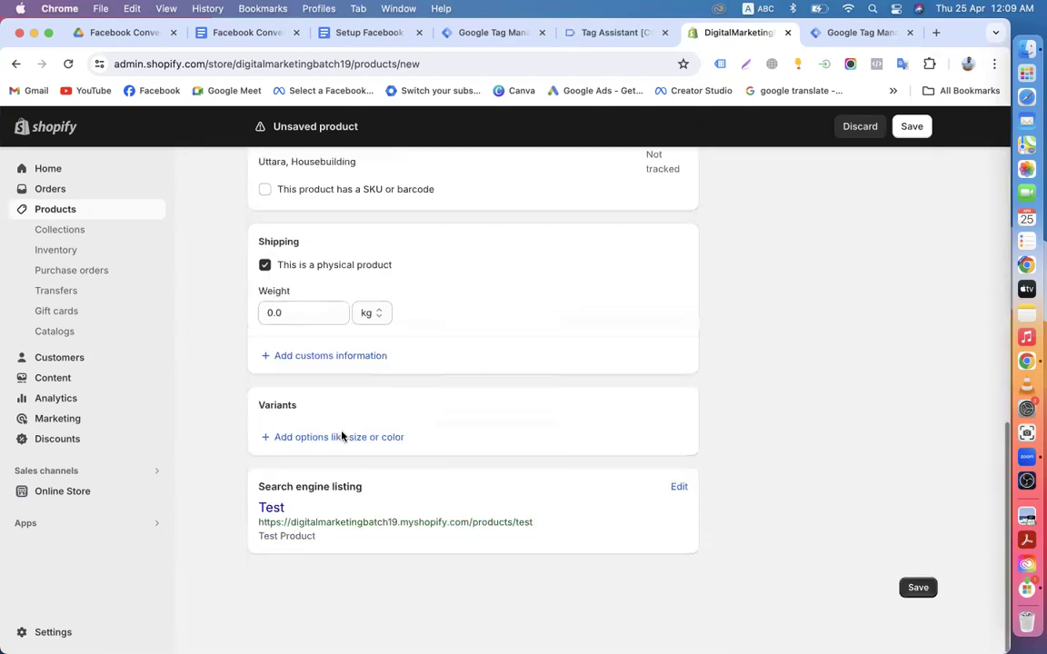
{"action": "scroll", "coordinate": [342, 436], "scroll_direction": "up", "scroll_amount": 10}
{"action": "scroll", "coordinate": [764, 286], "scroll_direction": "down", "scroll_amount": 1}
{"action": "scroll", "coordinate": [738, 474], "scroll_direction": "down", "scroll_amount": 10}
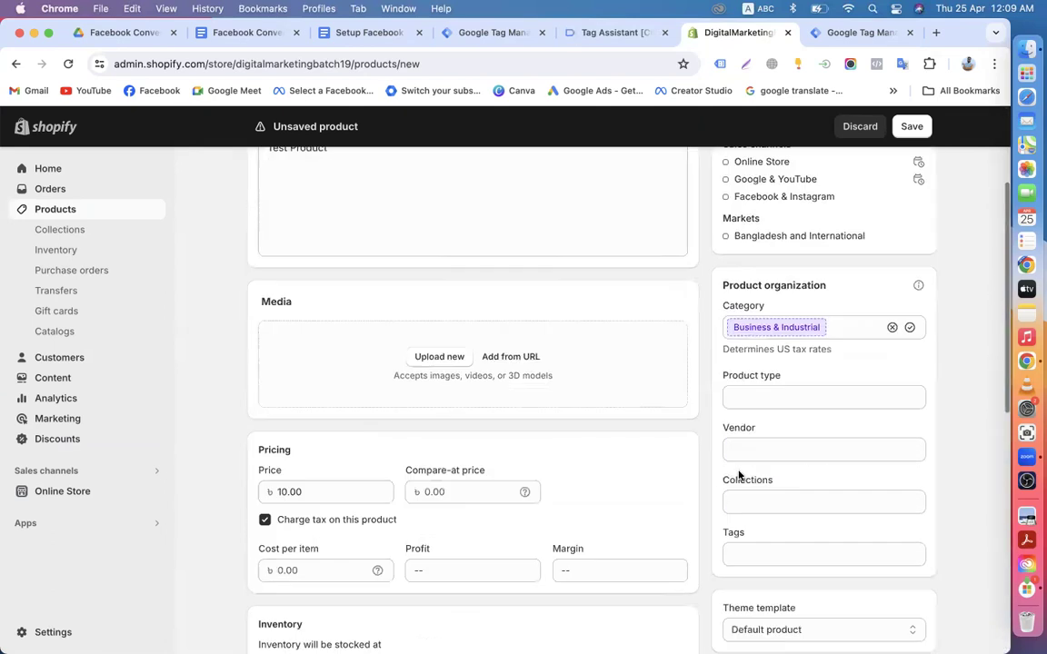
{"action": "scroll", "coordinate": [594, 404], "scroll_direction": "down", "scroll_amount": 6}
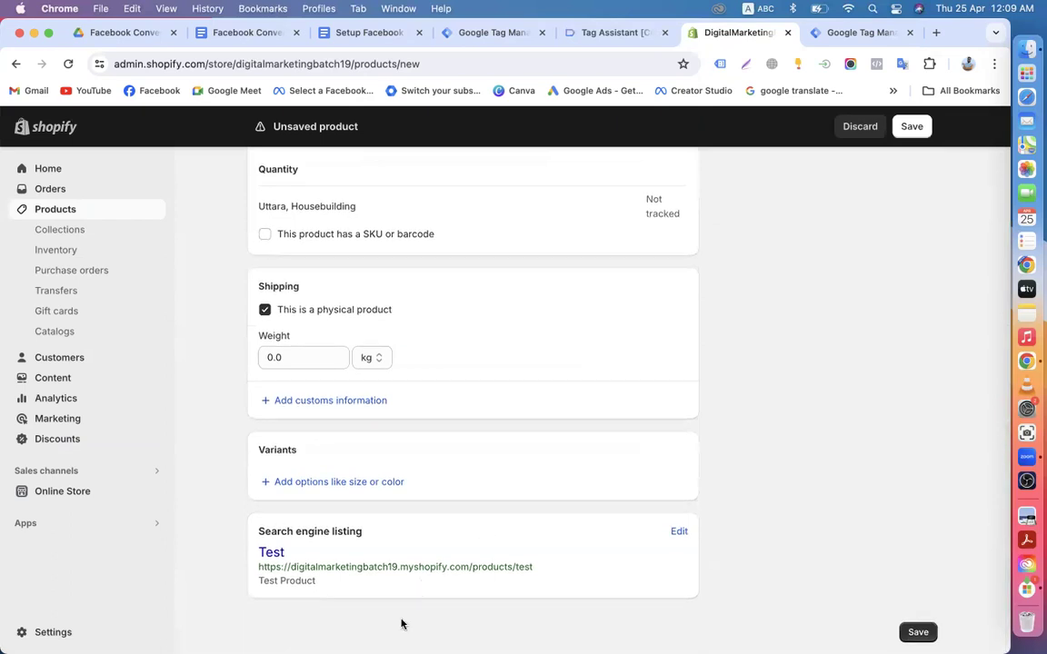
{"action": "left_click", "coordinate": [917, 631]}
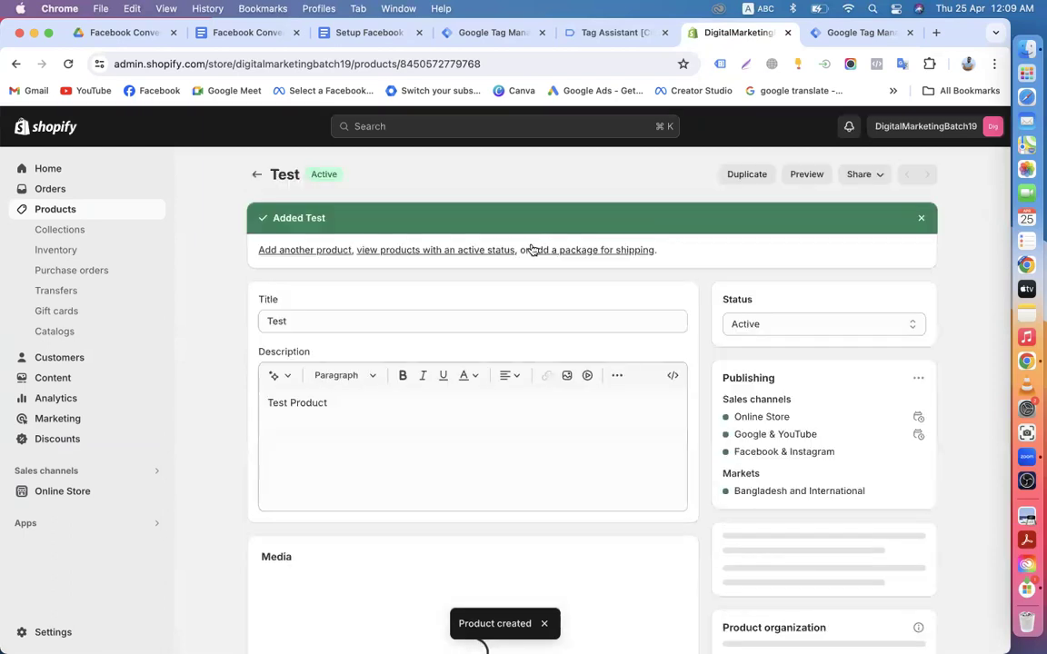
Step: Open the Shopify online storefront in a new browser tab
{"action": "scroll", "coordinate": [423, 369], "scroll_direction": "down", "scroll_amount": 10}
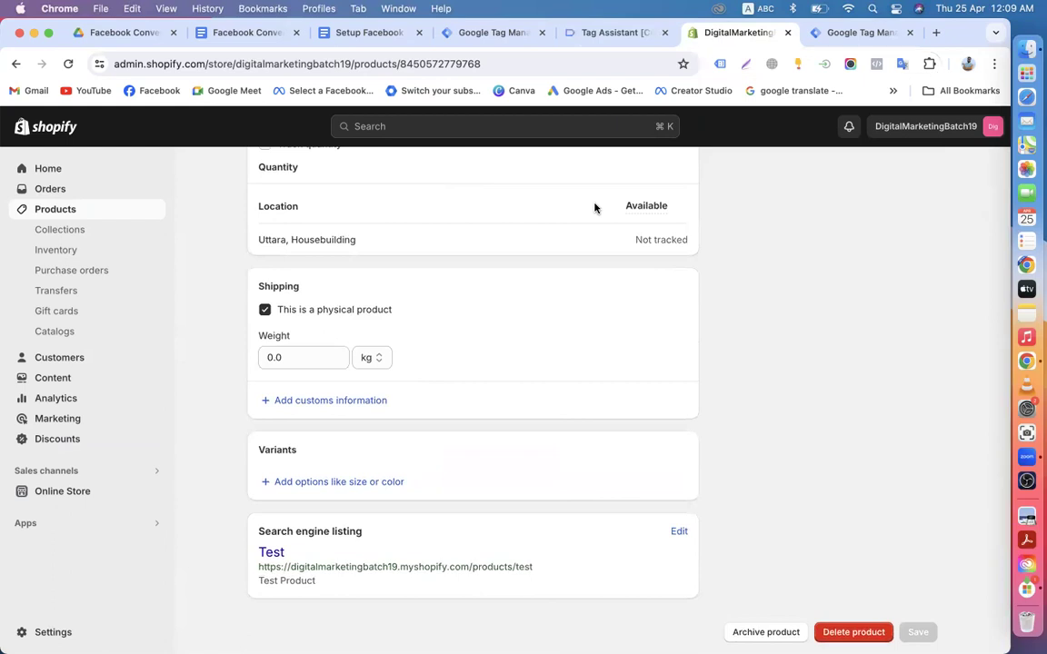
{"action": "right_click", "coordinate": [154, 491]}
{"action": "left_click", "coordinate": [159, 446]}
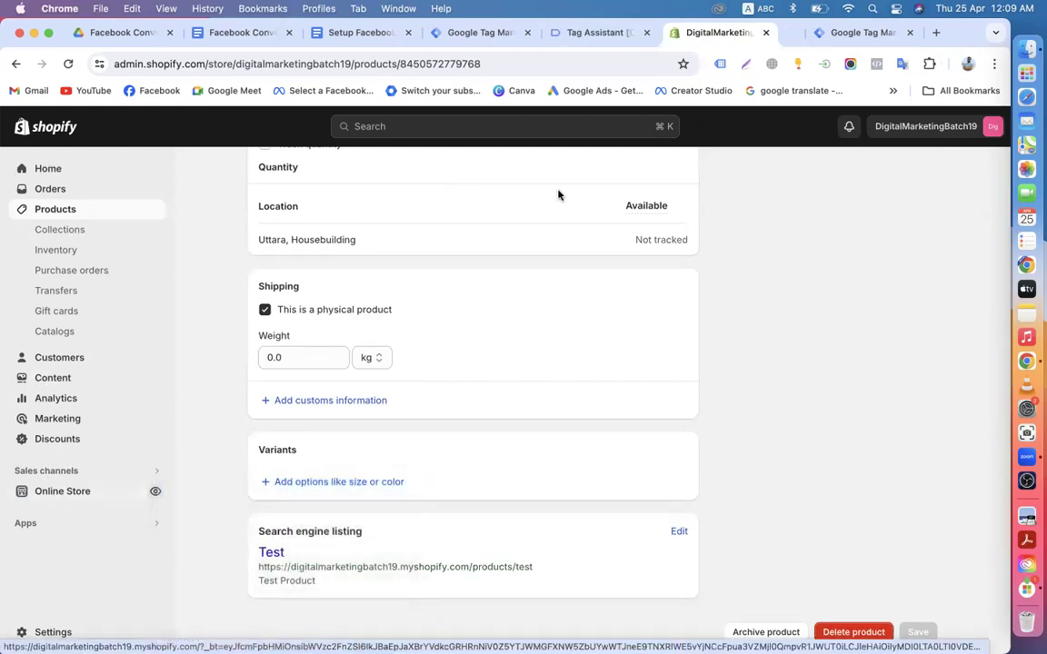
{"action": "left_click", "coordinate": [748, 33]}
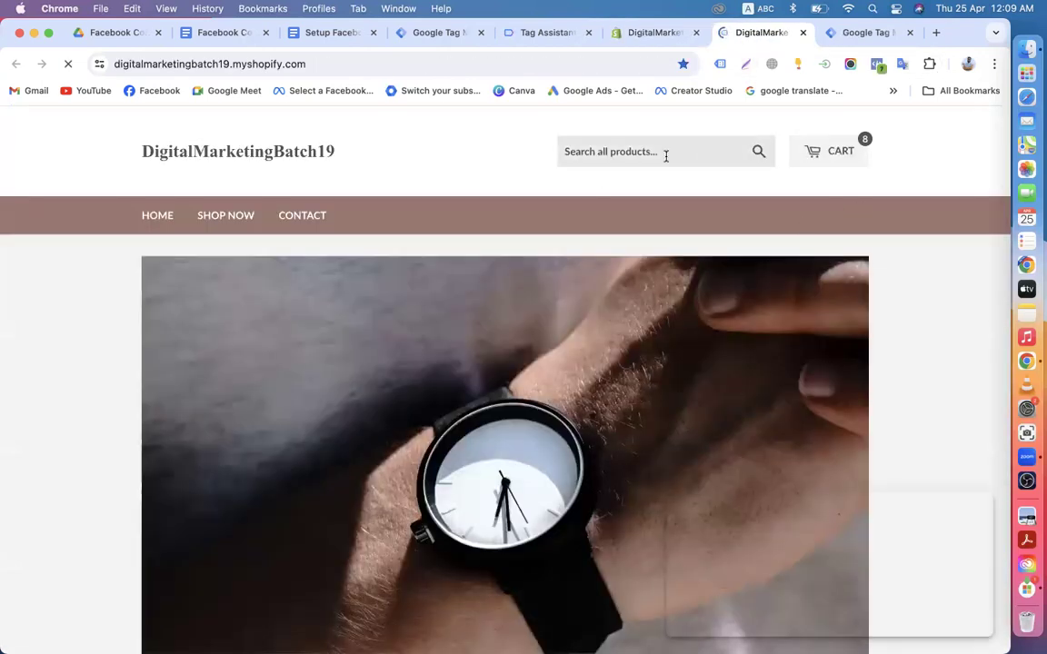
Step: Search the storefront for 'test' to list the Test product
{"action": "left_click", "coordinate": [666, 157]}
{"action": "type", "text": "test"}
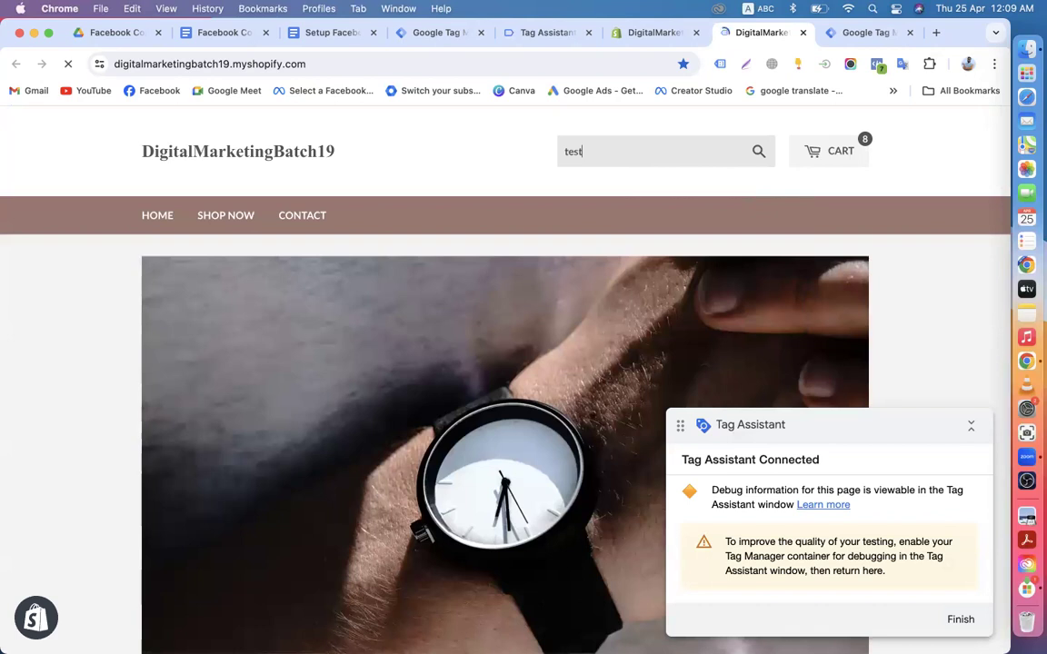
{"action": "key", "text": "Return"}
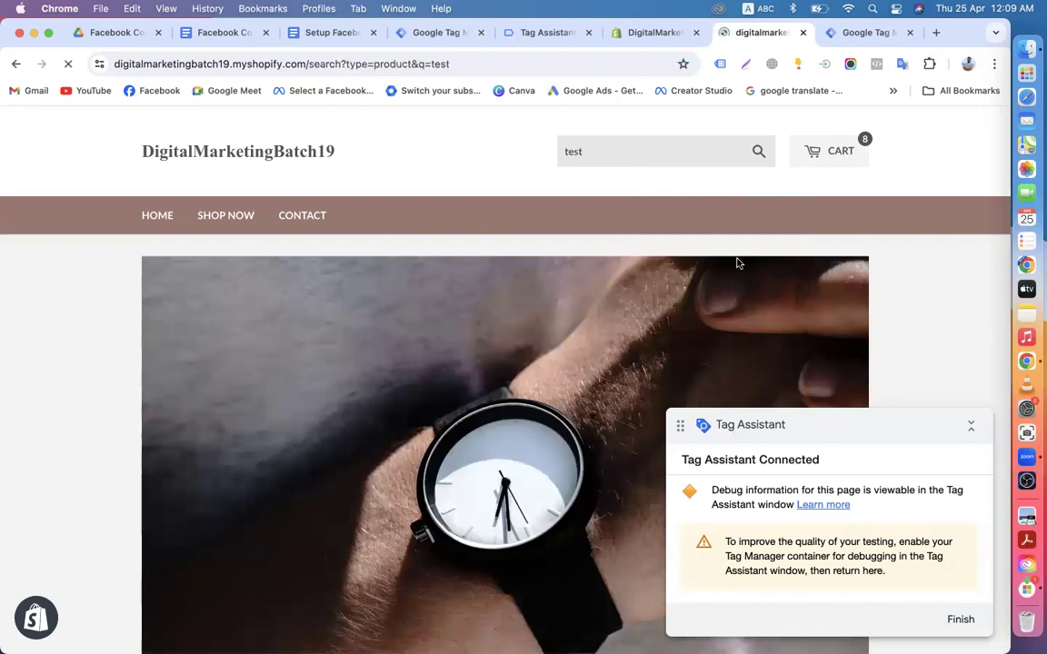
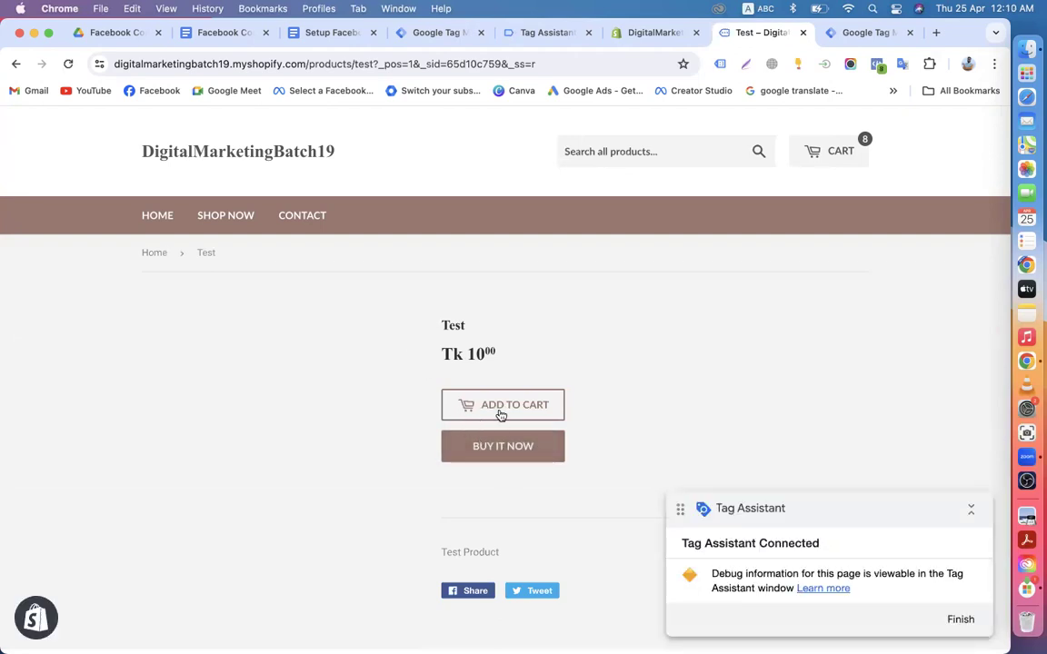
Step: Remove the five other products from the cart, then add the Test product (Tk 10.00) back
{"action": "left_click", "coordinate": [500, 415]}
{"action": "scroll", "coordinate": [558, 431], "scroll_direction": "down", "scroll_amount": 10}
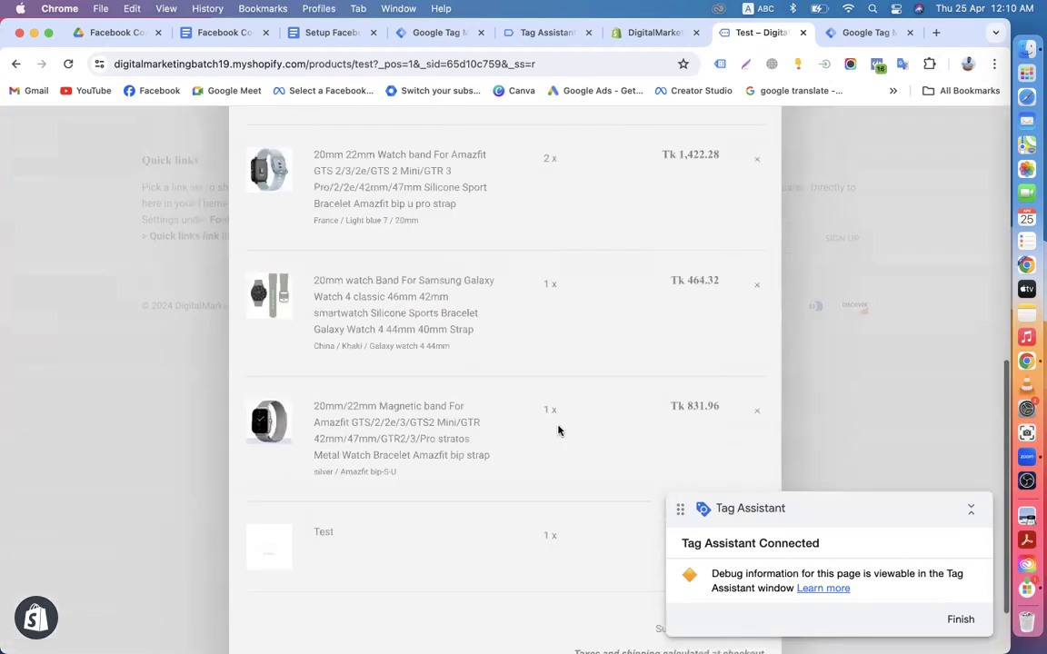
{"action": "left_click", "coordinate": [758, 331]}
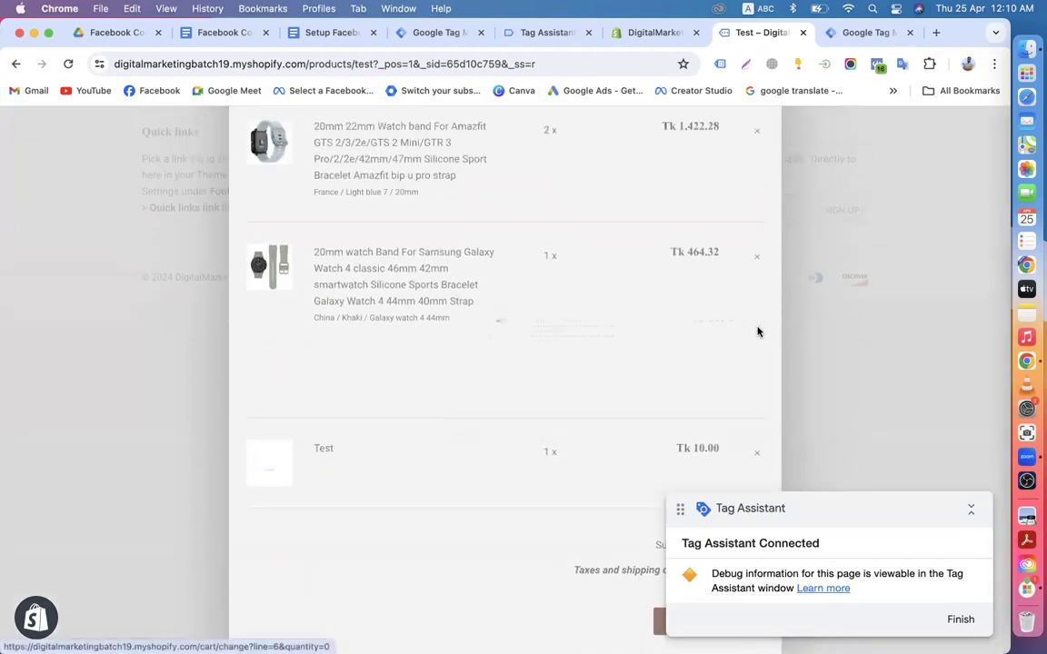
{"action": "left_click", "coordinate": [758, 340]}
{"action": "scroll", "coordinate": [758, 341], "scroll_direction": "up", "scroll_amount": 10}
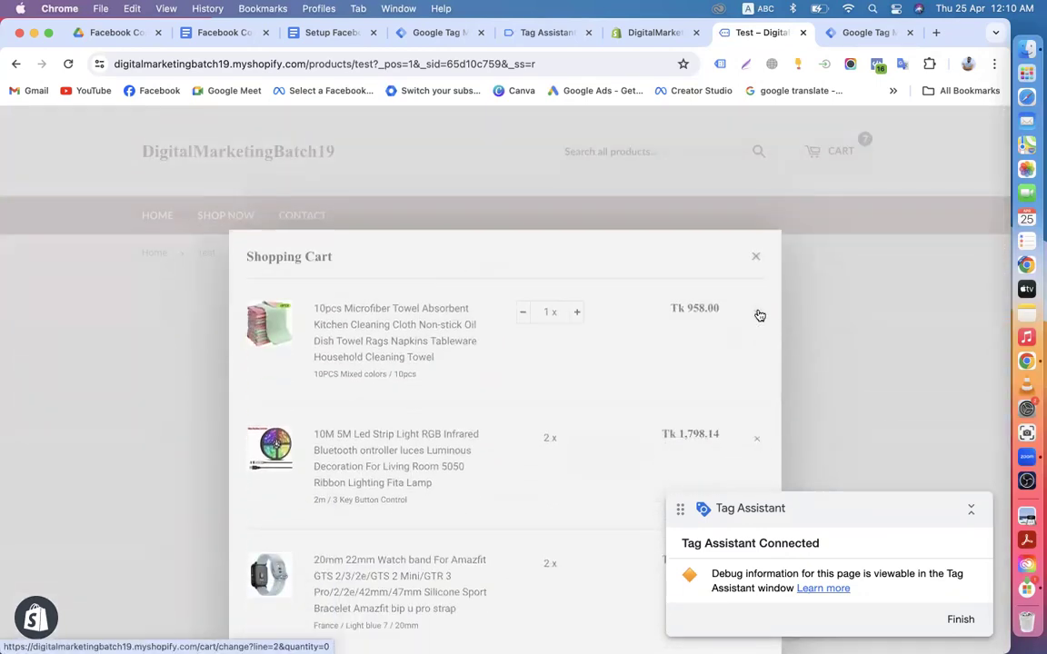
{"action": "left_click", "coordinate": [755, 309]}
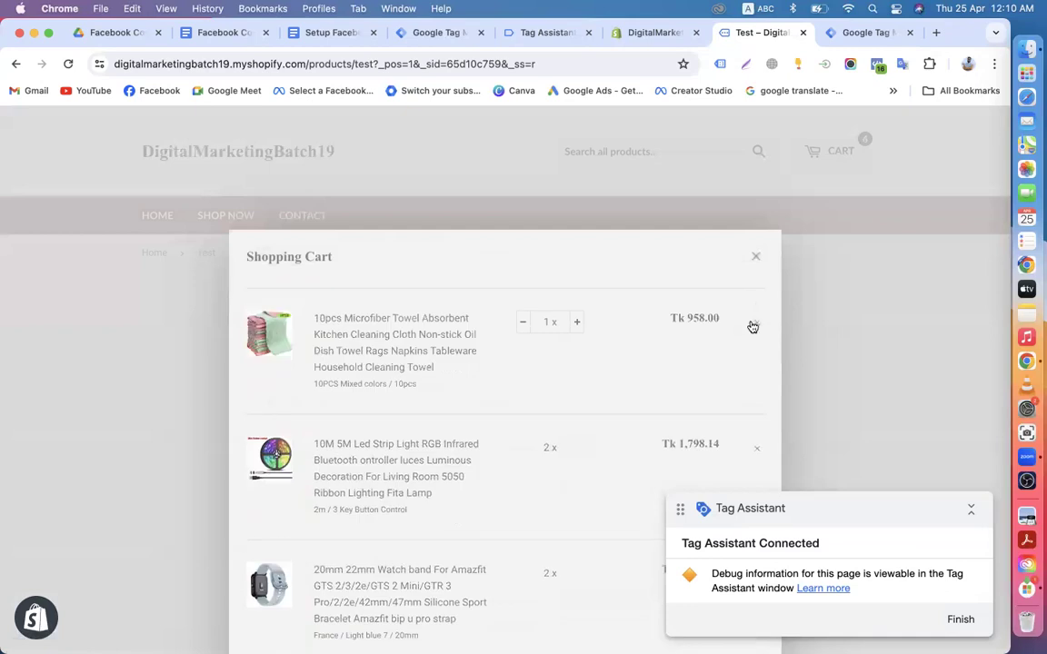
{"action": "left_click", "coordinate": [759, 329]}
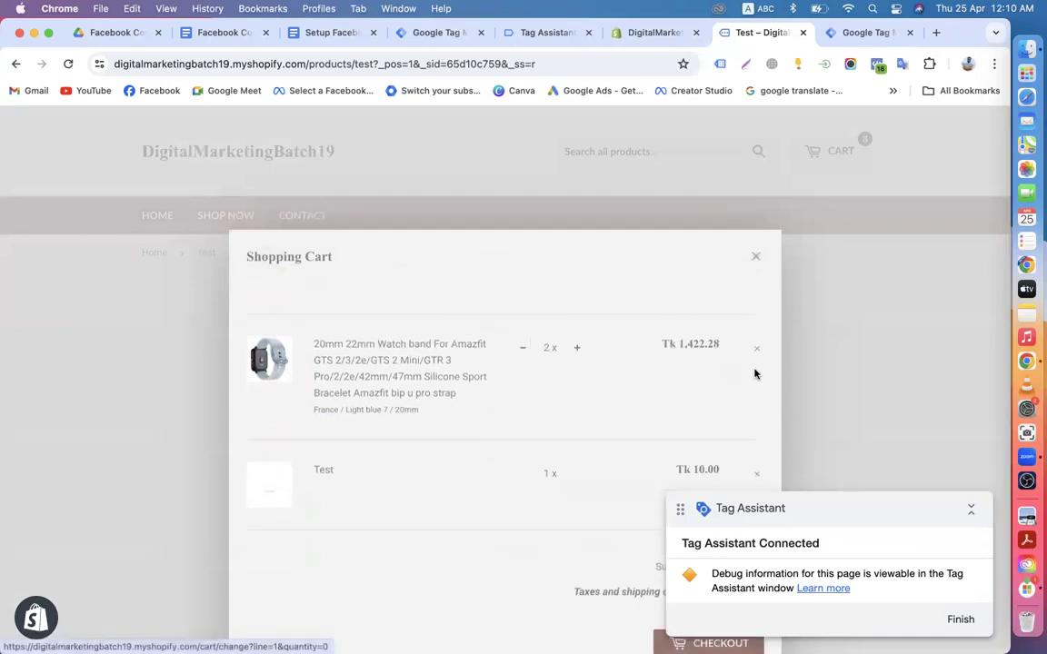
{"action": "left_click", "coordinate": [755, 318]}
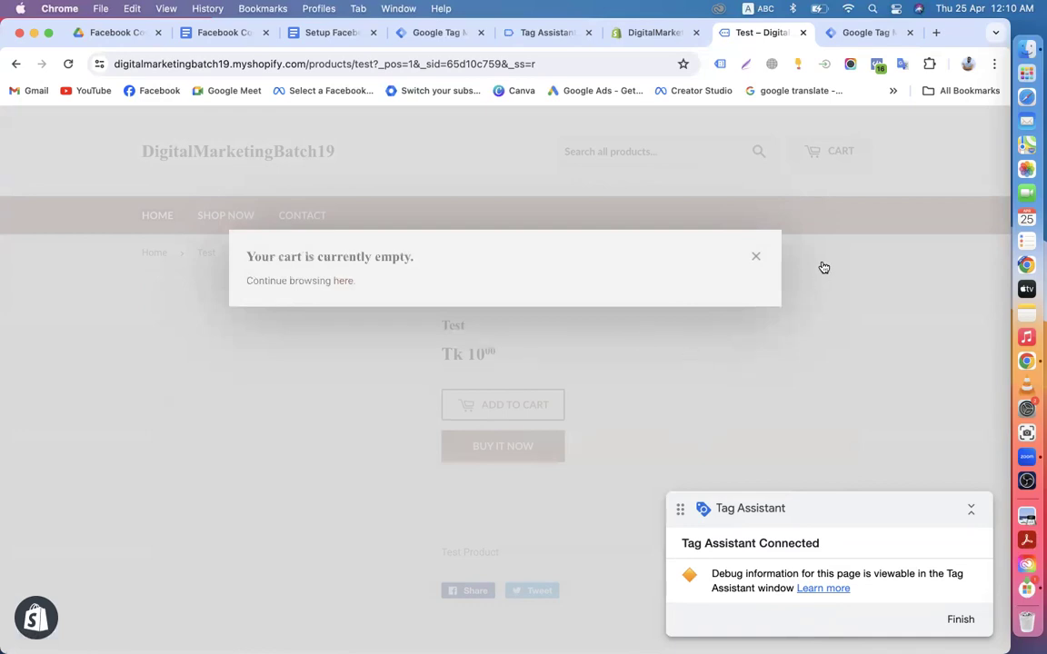
{"action": "left_click", "coordinate": [756, 257]}
{"action": "left_click", "coordinate": [498, 411]}
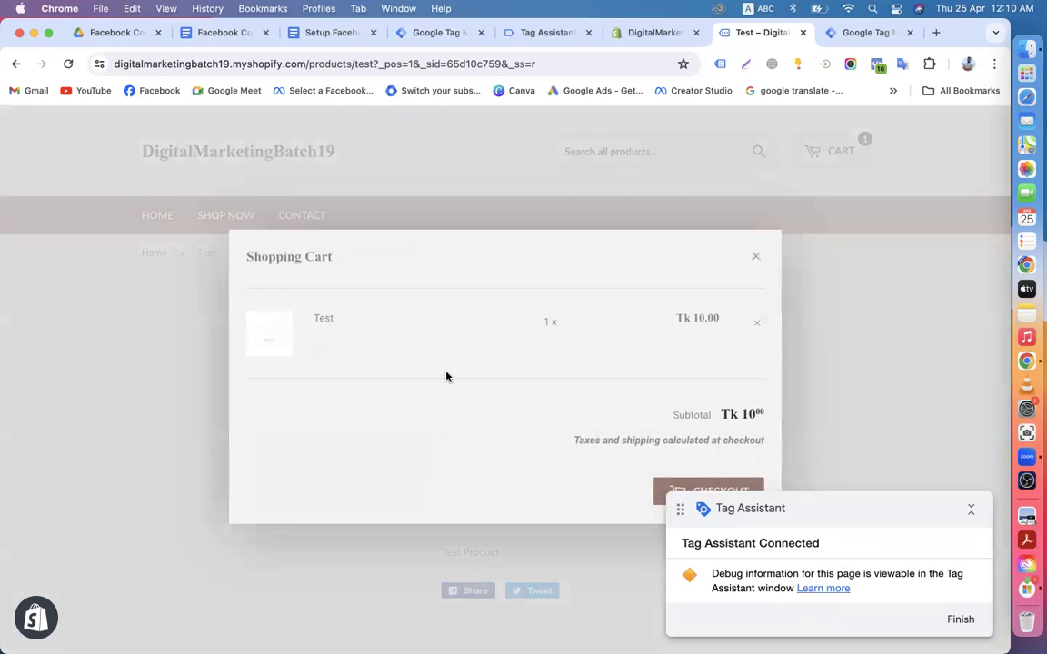
Step: Check out the Test item with Cash on Delivery and submit the order
{"action": "left_click", "coordinate": [677, 488]}
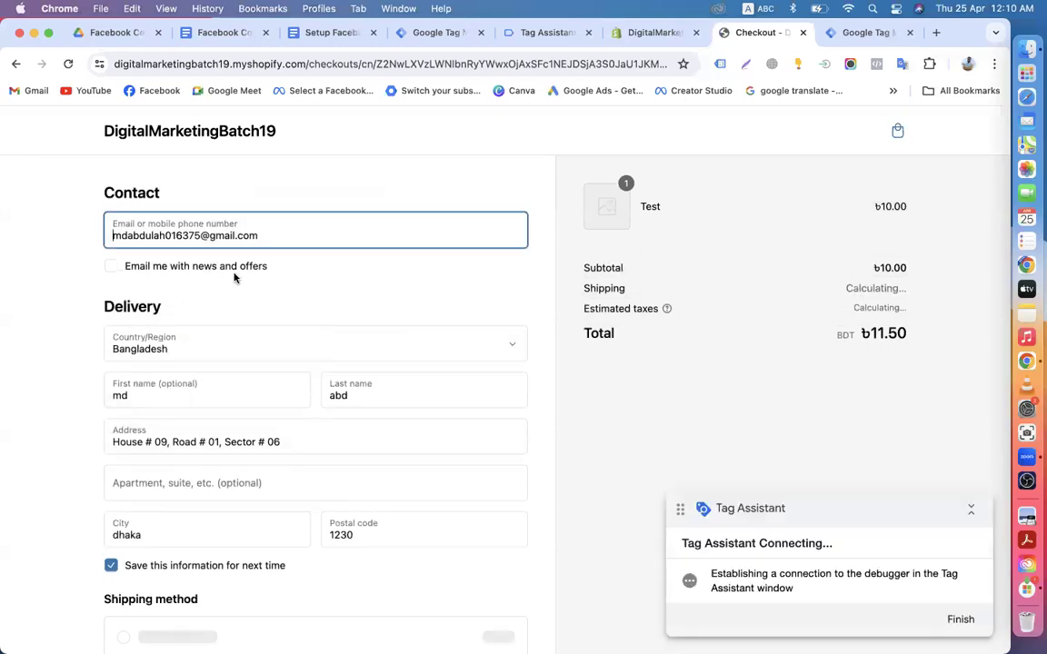
{"action": "scroll", "coordinate": [229, 324], "scroll_direction": "down", "scroll_amount": 3}
{"action": "scroll", "coordinate": [211, 408], "scroll_direction": "down", "scroll_amount": 8}
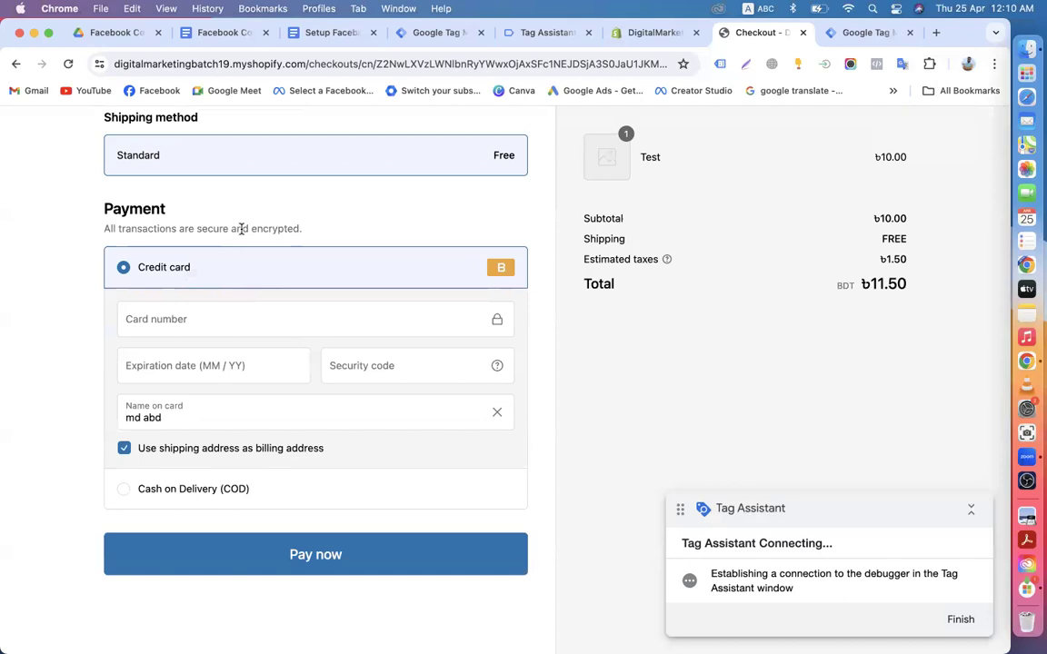
{"action": "scroll", "coordinate": [218, 230], "scroll_direction": "up", "scroll_amount": 2}
{"action": "scroll", "coordinate": [209, 232], "scroll_direction": "down", "scroll_amount": 4}
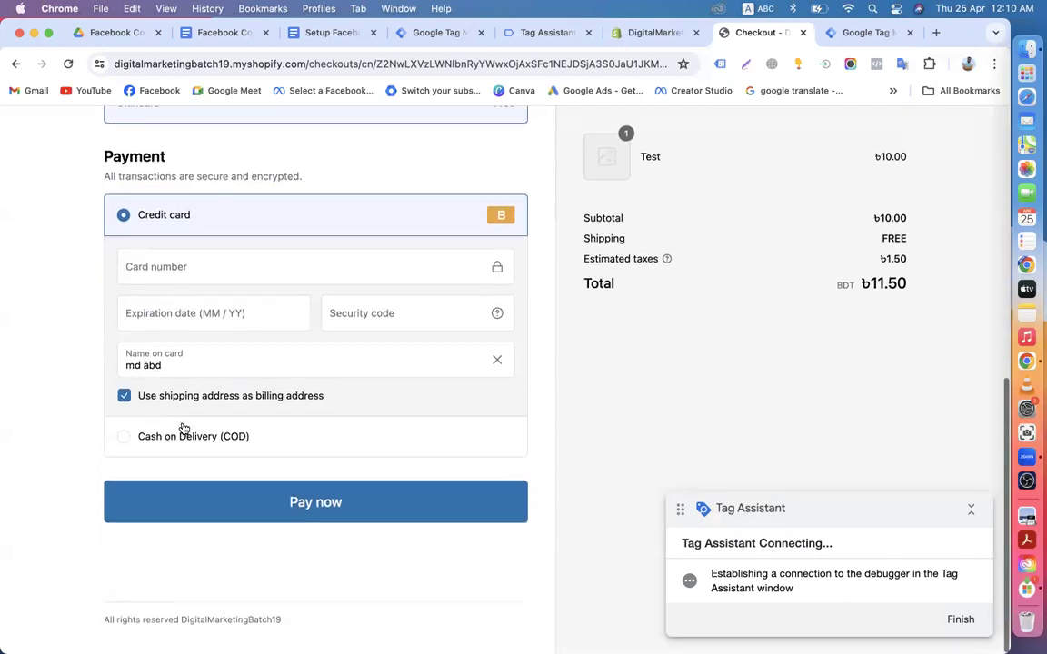
{"action": "left_click", "coordinate": [177, 438]}
{"action": "scroll", "coordinate": [312, 360], "scroll_direction": "up", "scroll_amount": 10}
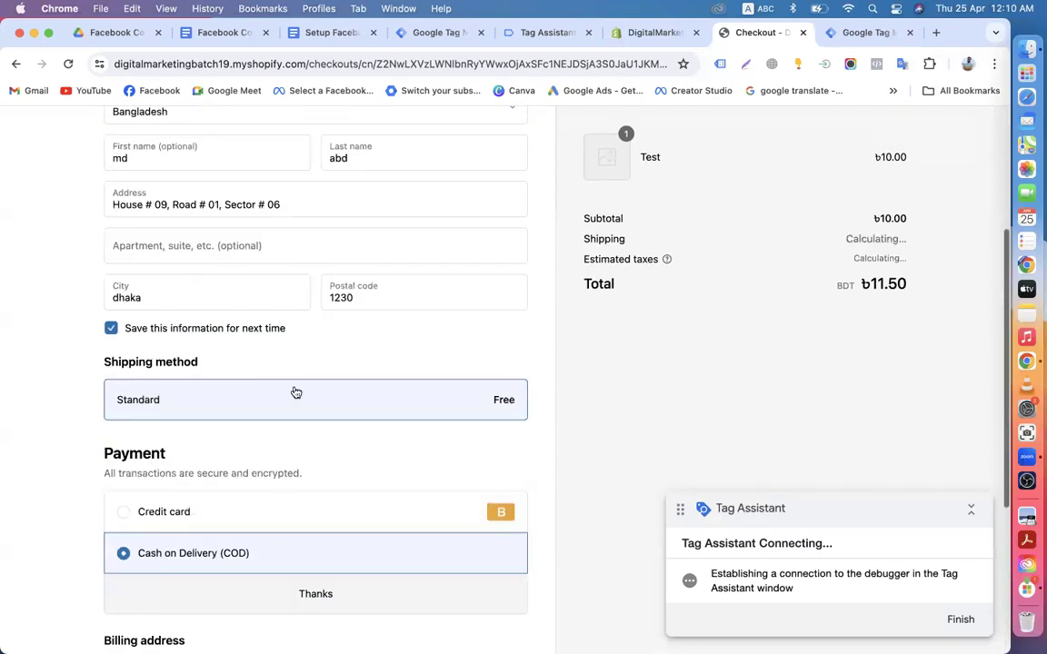
{"action": "scroll", "coordinate": [273, 364], "scroll_direction": "down", "scroll_amount": 12}
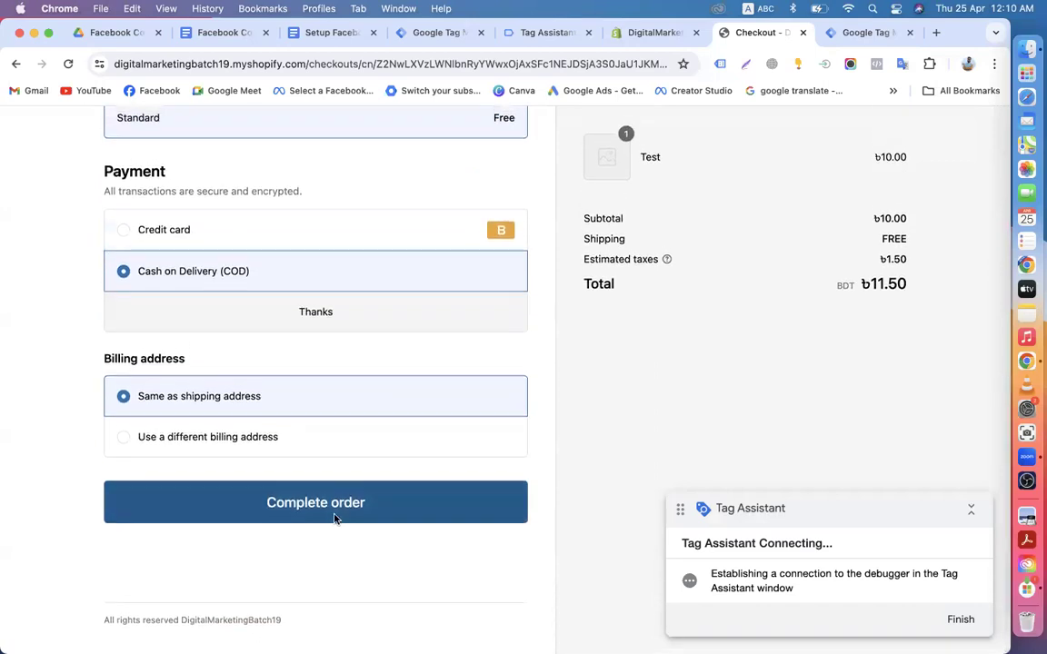
{"action": "left_click", "coordinate": [336, 513]}
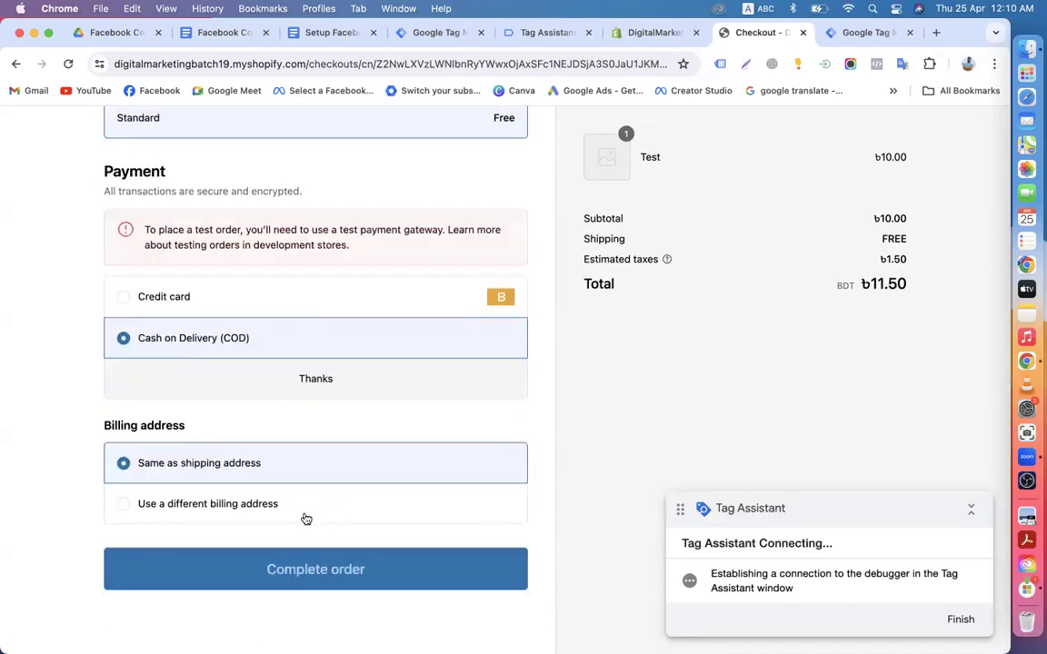
Step: Read the test-gateway notice, switch payment back to credit card, and view Tag Assistant's results
{"action": "triple_click", "coordinate": [185, 230]}
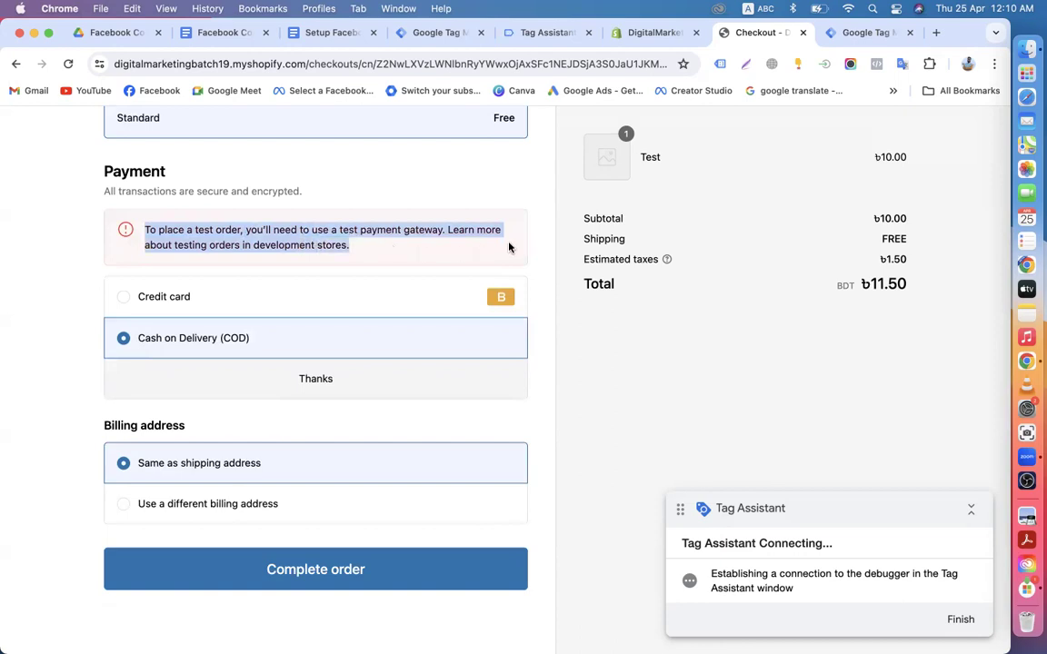
{"action": "left_click", "coordinate": [132, 261]}
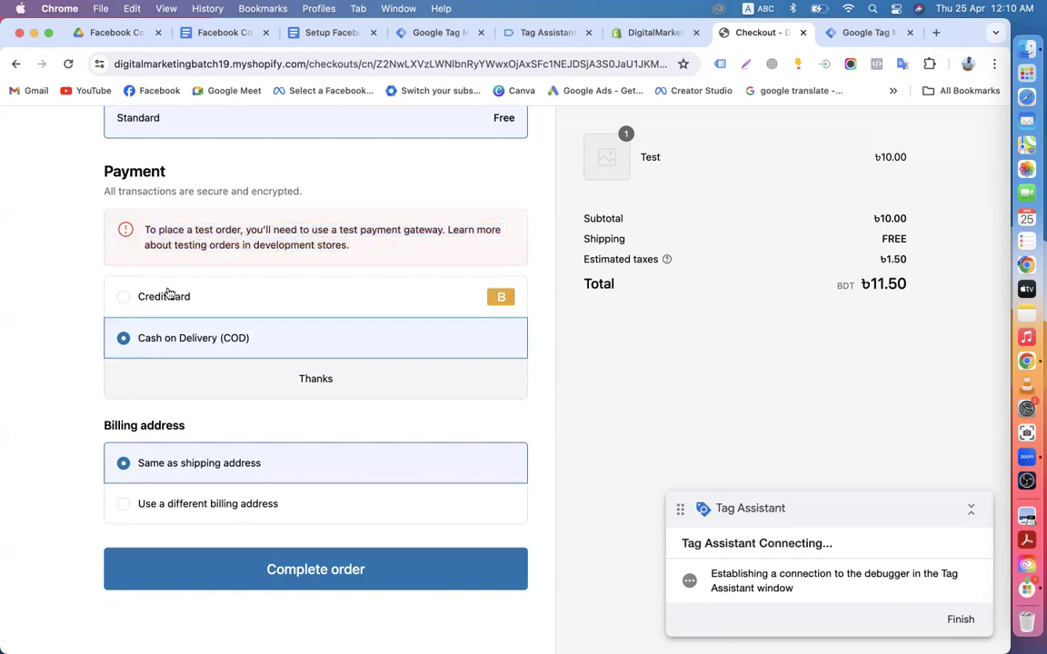
{"action": "left_click", "coordinate": [122, 299]}
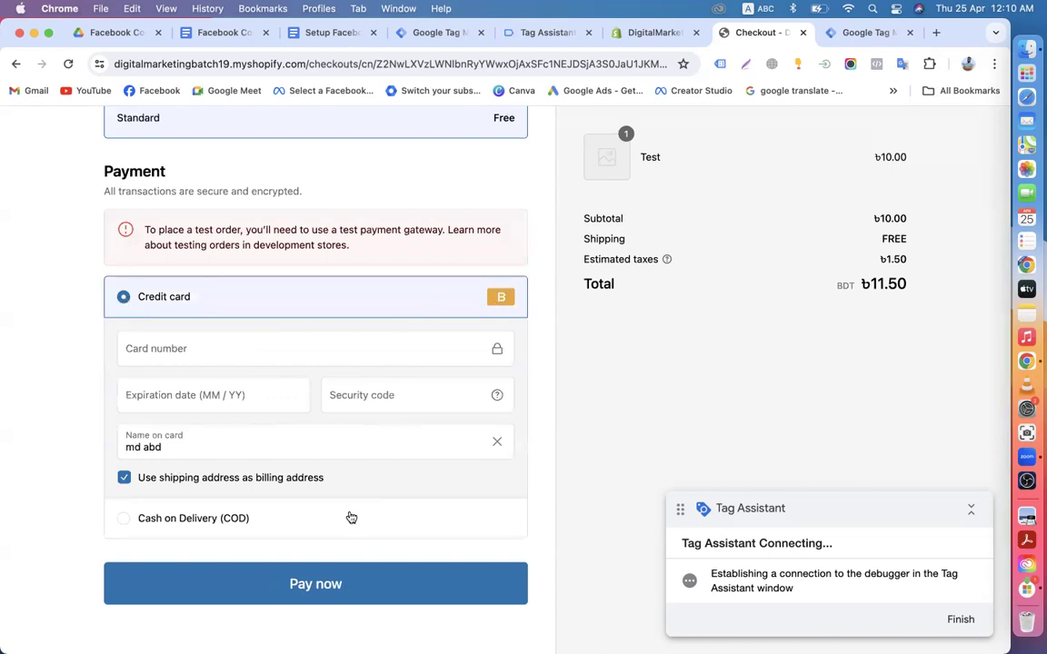
{"action": "left_click", "coordinate": [545, 32]}
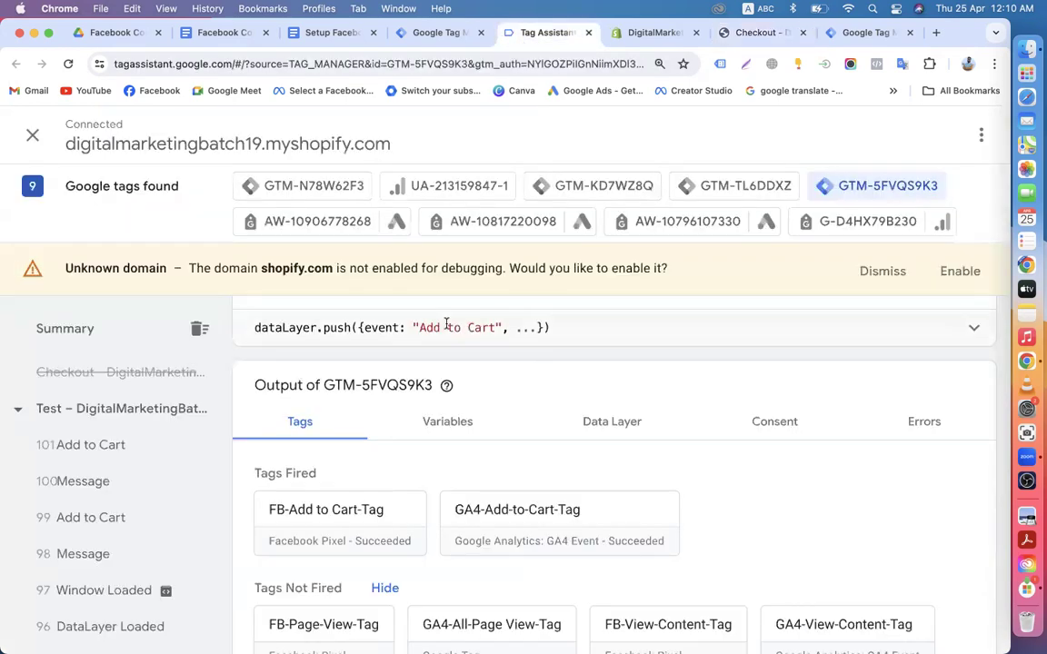
Step: Highlight the 'Add to Cart' event name in Tag Assistant, then go back to the Shopify checkout
{"action": "left_click_drag", "start_coordinate": [419, 328], "coordinate": [499, 328]}
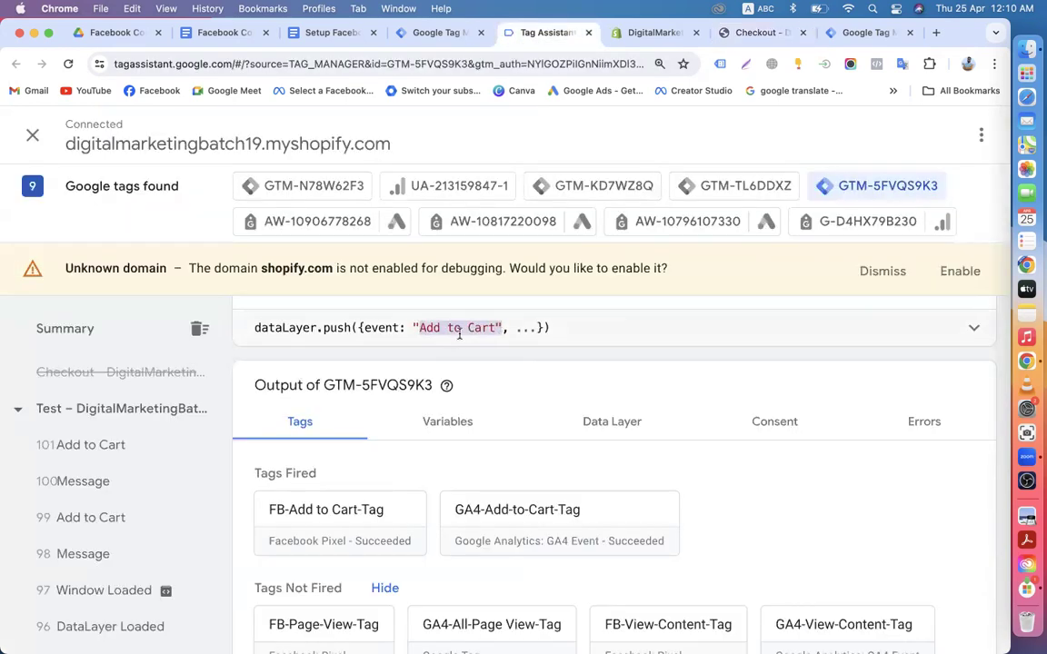
{"action": "left_click", "coordinate": [400, 33]}
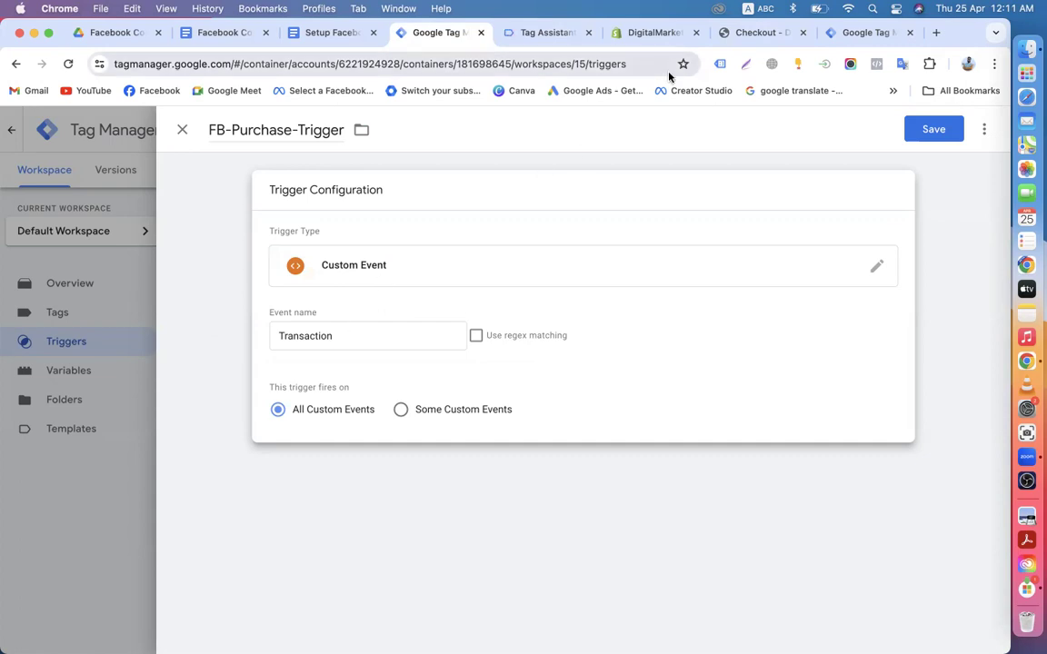
{"action": "left_click", "coordinate": [650, 36]}
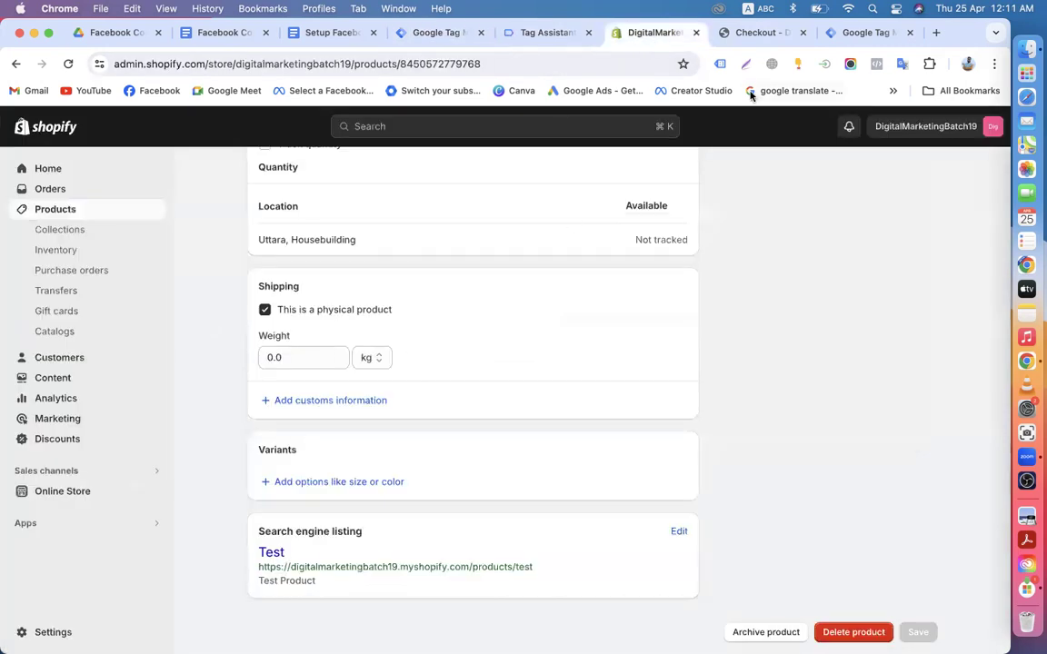
{"action": "left_click", "coordinate": [762, 37]}
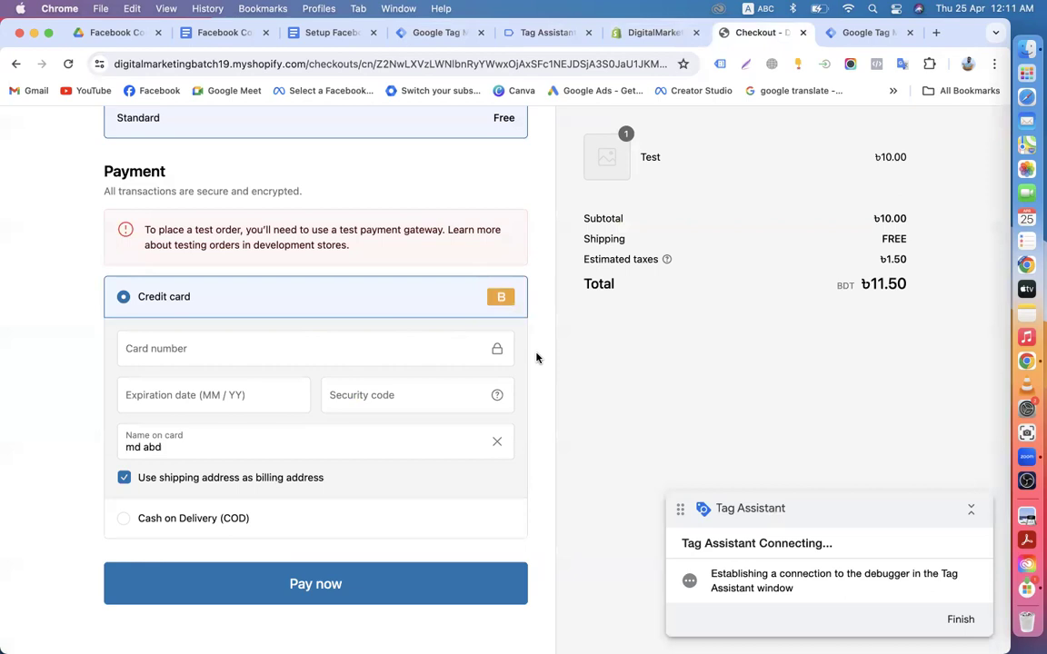
Step: Highlight the checkout's test-order notice, then return to FB-Purchase-Trigger in Tag Manager
{"action": "scroll", "coordinate": [536, 358], "scroll_direction": "up", "scroll_amount": 5}
{"action": "scroll", "coordinate": [708, 440], "scroll_direction": "down", "scroll_amount": 1}
{"action": "scroll", "coordinate": [707, 441], "scroll_direction": "up", "scroll_amount": 2}
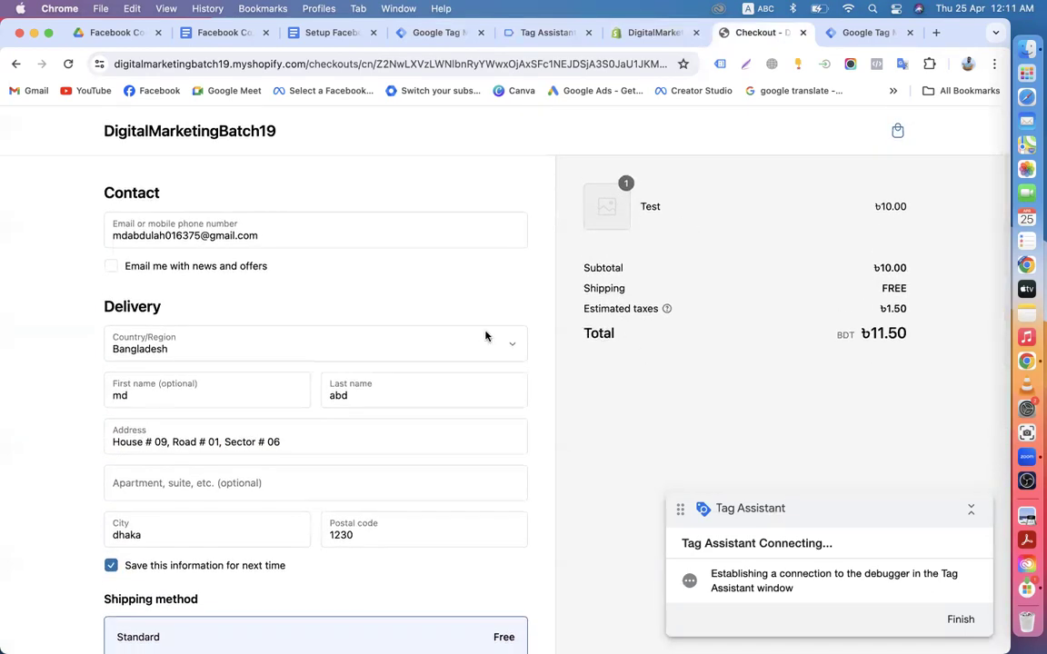
{"action": "scroll", "coordinate": [486, 337], "scroll_direction": "down", "scroll_amount": 3}
{"action": "scroll", "coordinate": [315, 350], "scroll_direction": "down", "scroll_amount": 3}
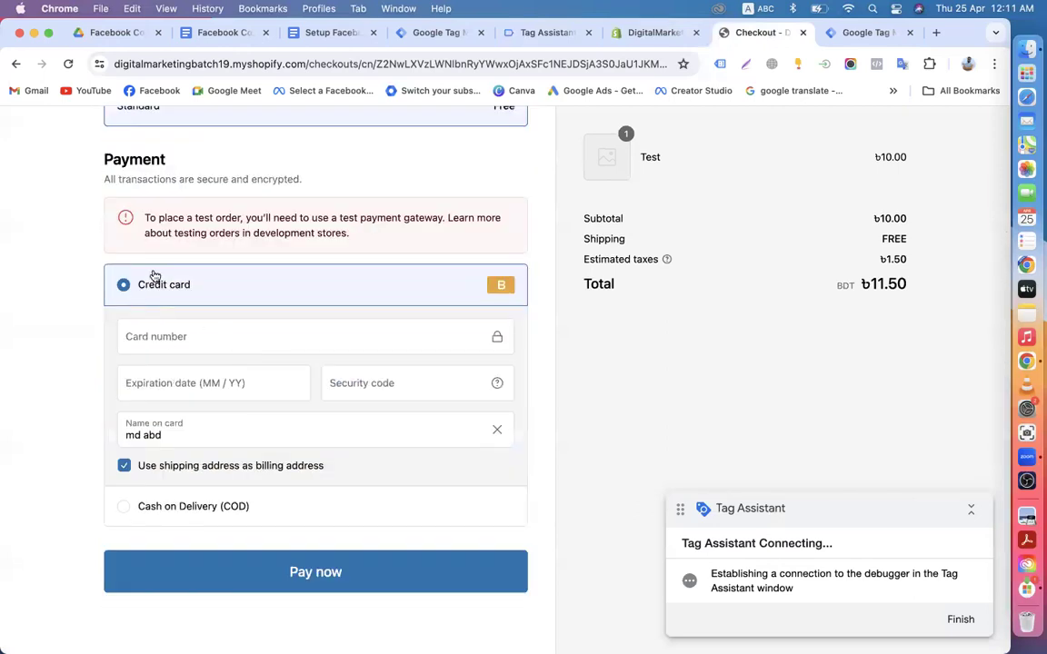
{"action": "left_click_drag", "start_coordinate": [157, 234], "coordinate": [313, 234]}
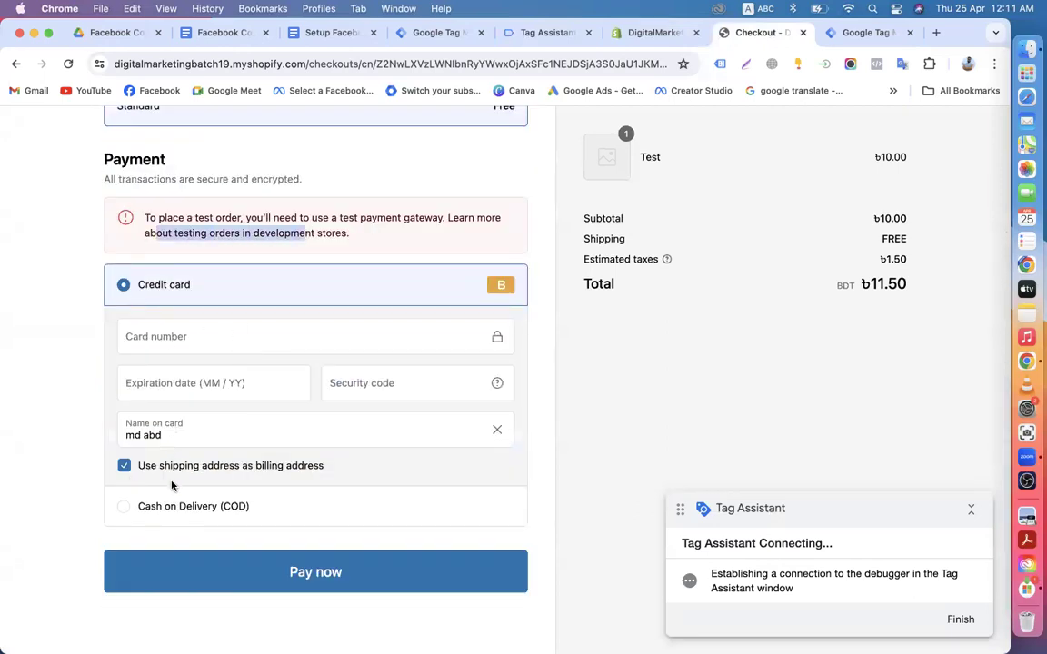
{"action": "scroll", "coordinate": [287, 527], "scroll_direction": "down", "scroll_amount": 1}
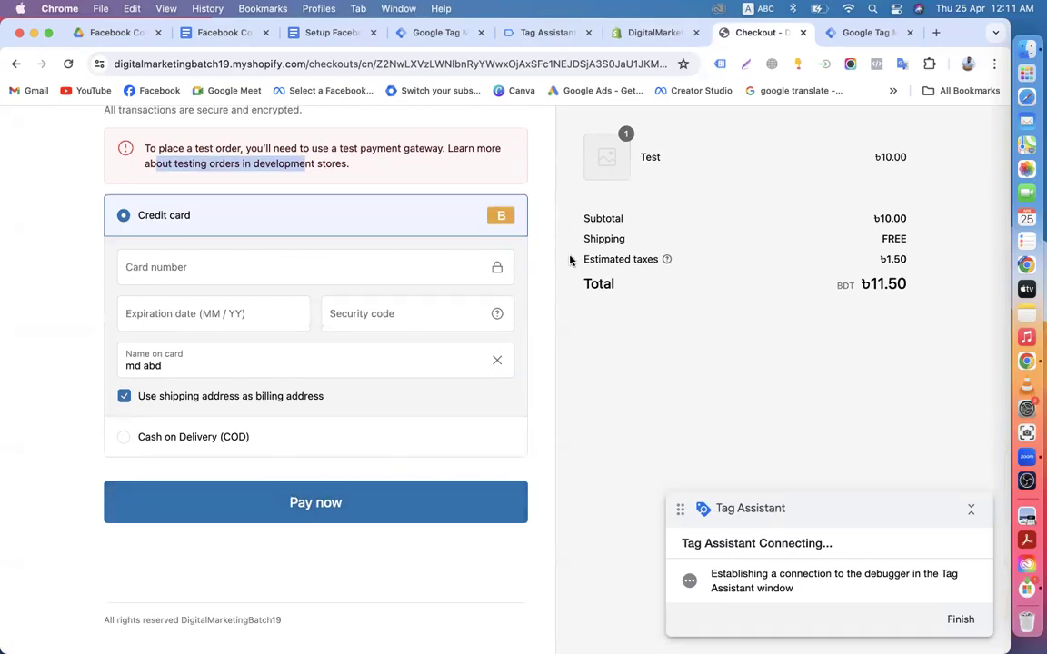
{"action": "left_click", "coordinate": [439, 33]}
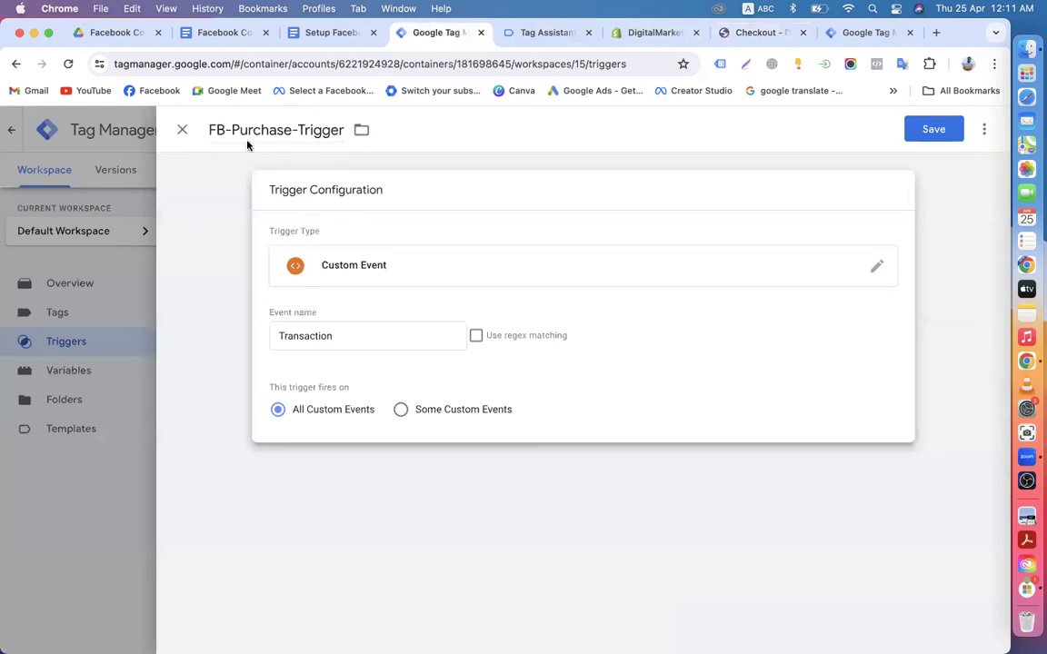
Step: Save FB-Purchase-Trigger and open FB-Add to Cart-Tag's extra actions menu
{"action": "left_click", "coordinate": [930, 132]}
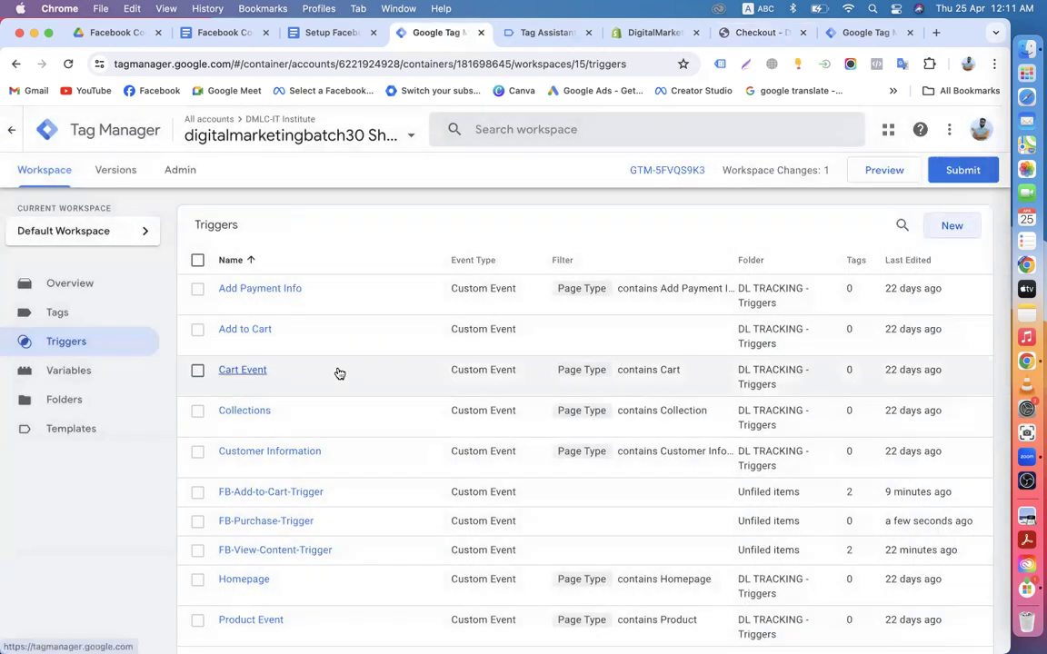
{"action": "left_click", "coordinate": [60, 312]}
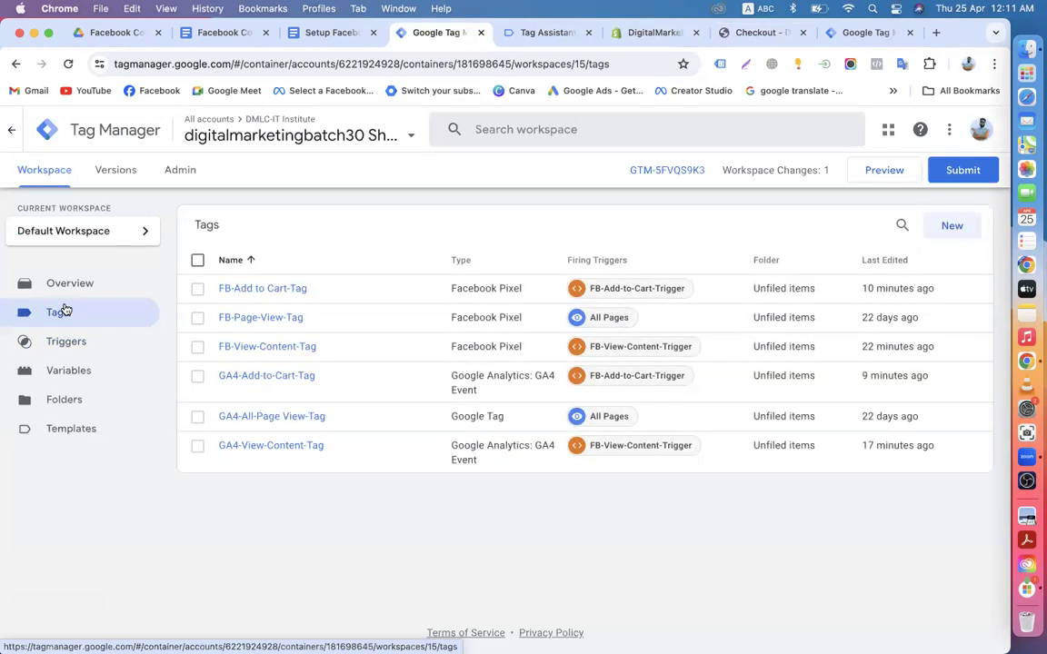
{"action": "left_click", "coordinate": [254, 296]}
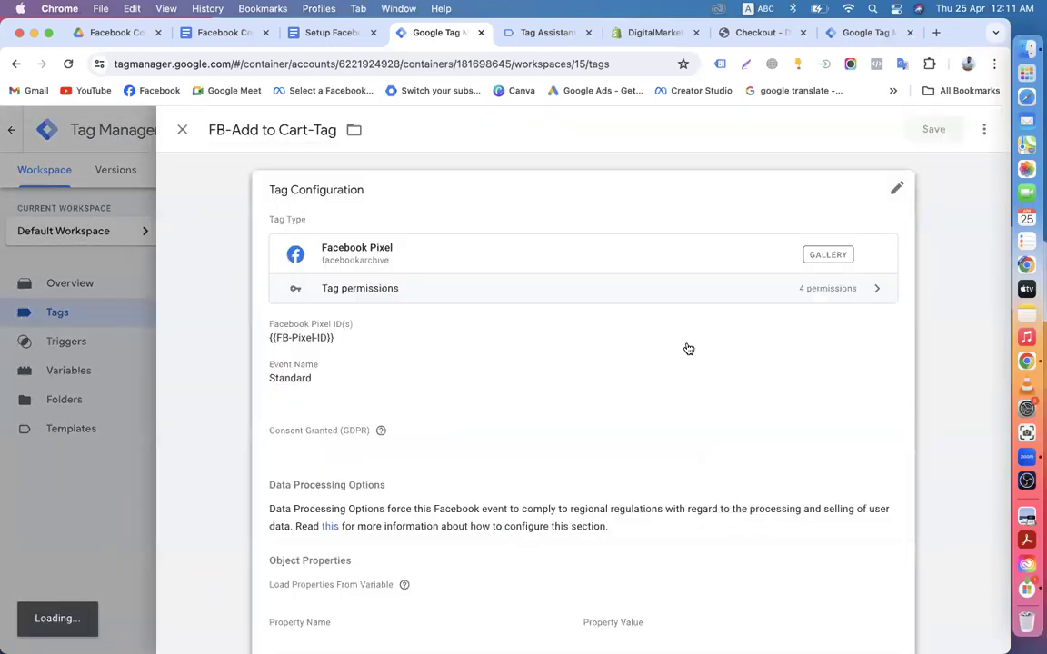
{"action": "left_click", "coordinate": [986, 130]}
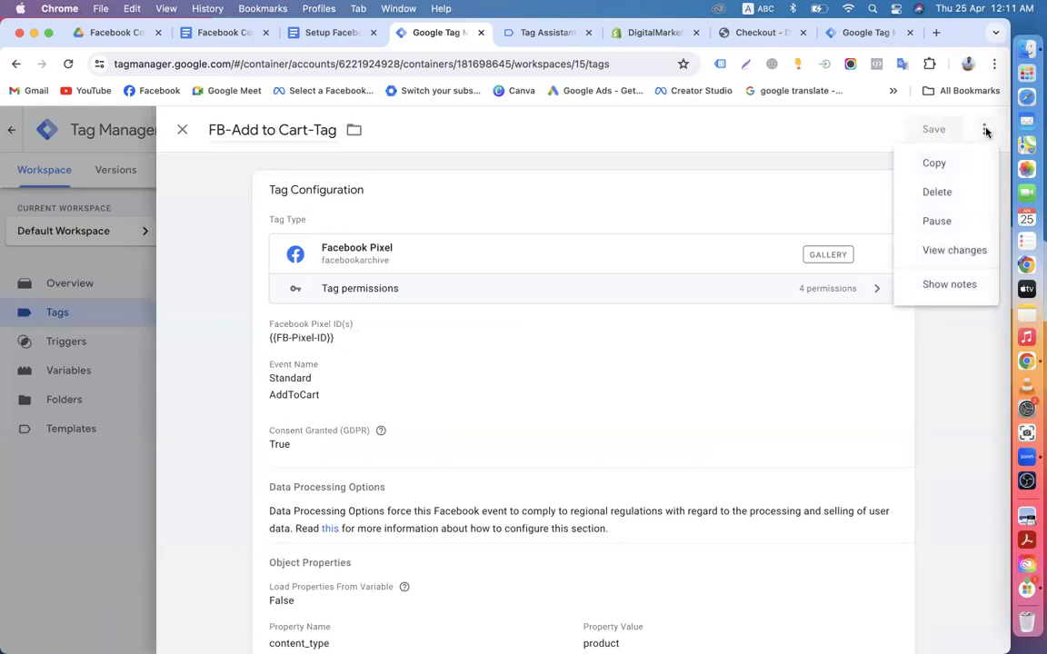
Step: Duplicate FB-Add to Cart-Tag and rename the copy FB-Purchase-Tag
{"action": "left_click", "coordinate": [942, 171]}
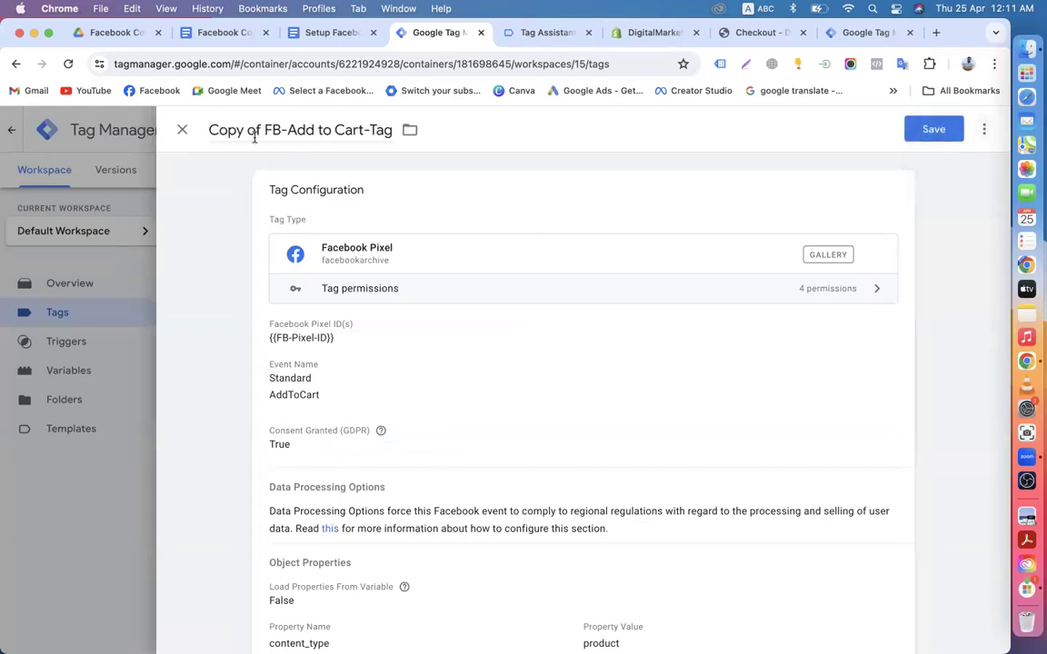
{"action": "left_click_drag", "start_coordinate": [263, 130], "coordinate": [183, 135]}
{"action": "key", "text": "BackSpace"}
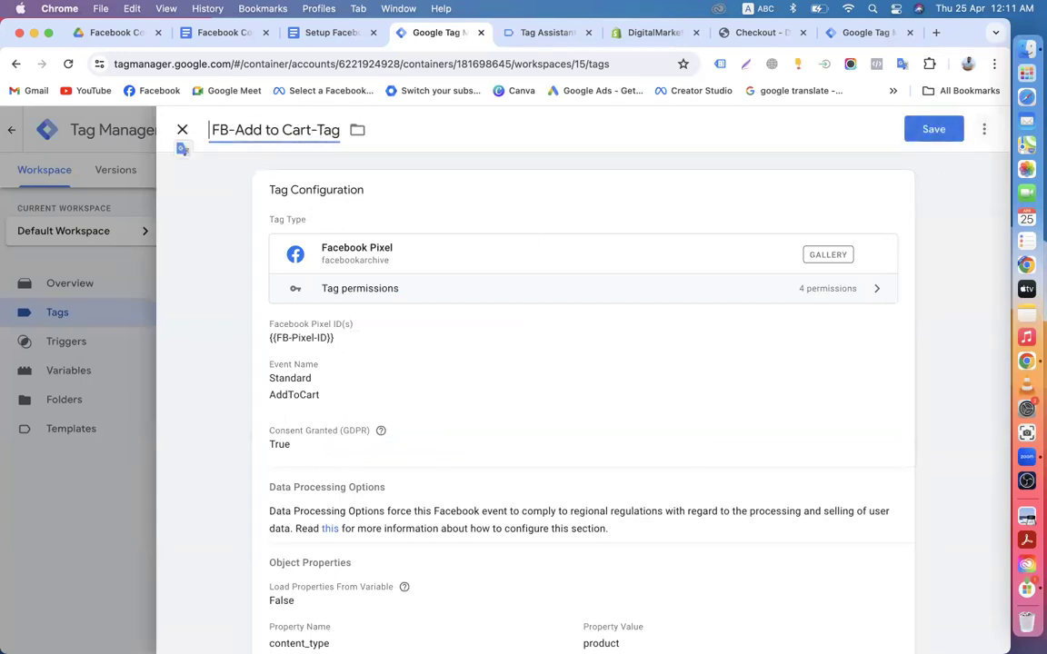
{"action": "left_click_drag", "start_coordinate": [310, 130], "coordinate": [239, 128]}
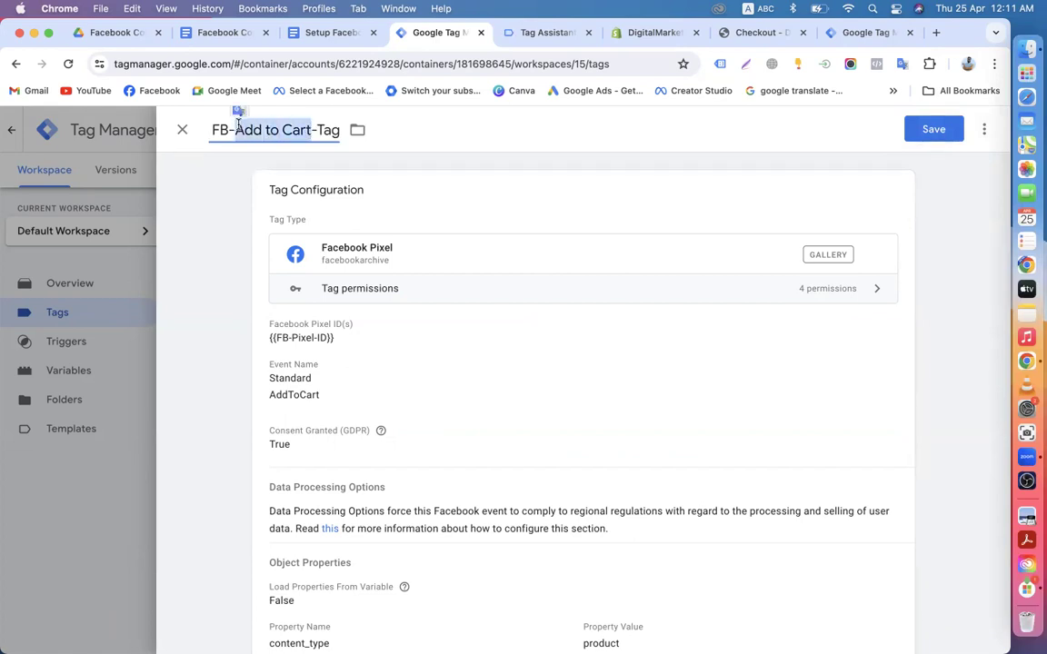
{"action": "type", "text": "Purch"}
{"action": "type", "text": "ase"}
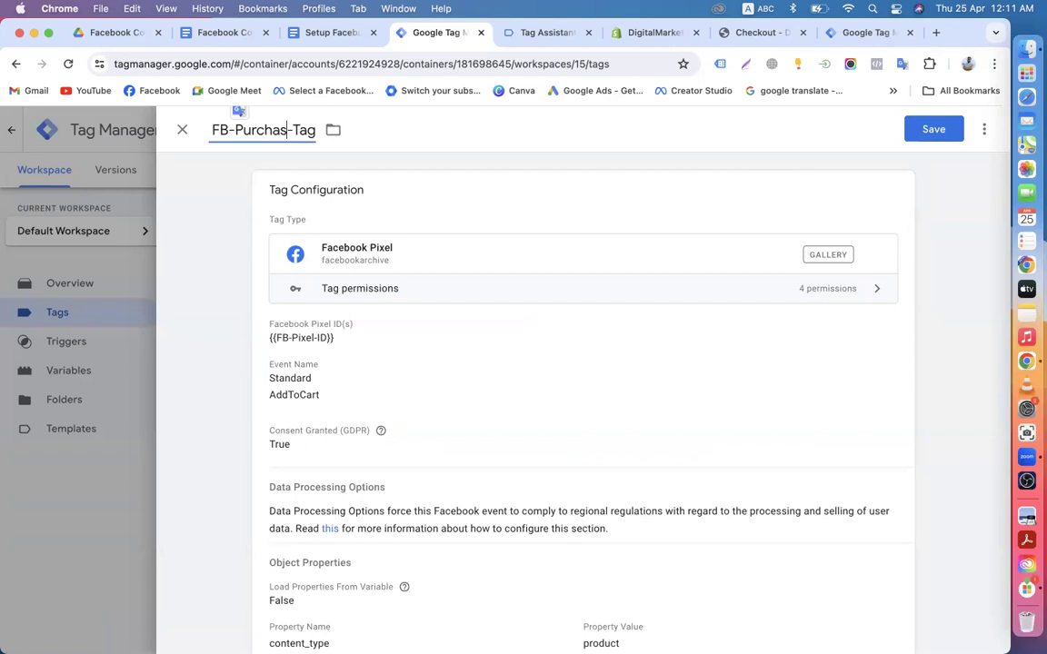
Step: Set the tag's standard event to Purchase and review its Object Properties and More Settings
{"action": "left_click", "coordinate": [891, 192]}
{"action": "scroll", "coordinate": [277, 351], "scroll_direction": "down", "scroll_amount": 1}
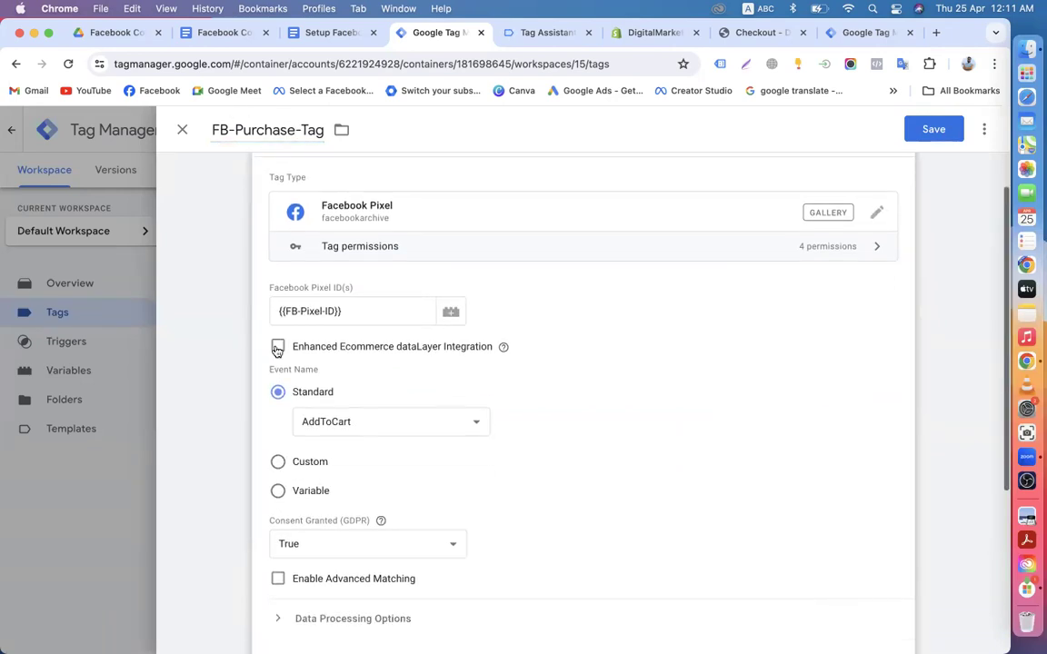
{"action": "left_click", "coordinate": [368, 416]}
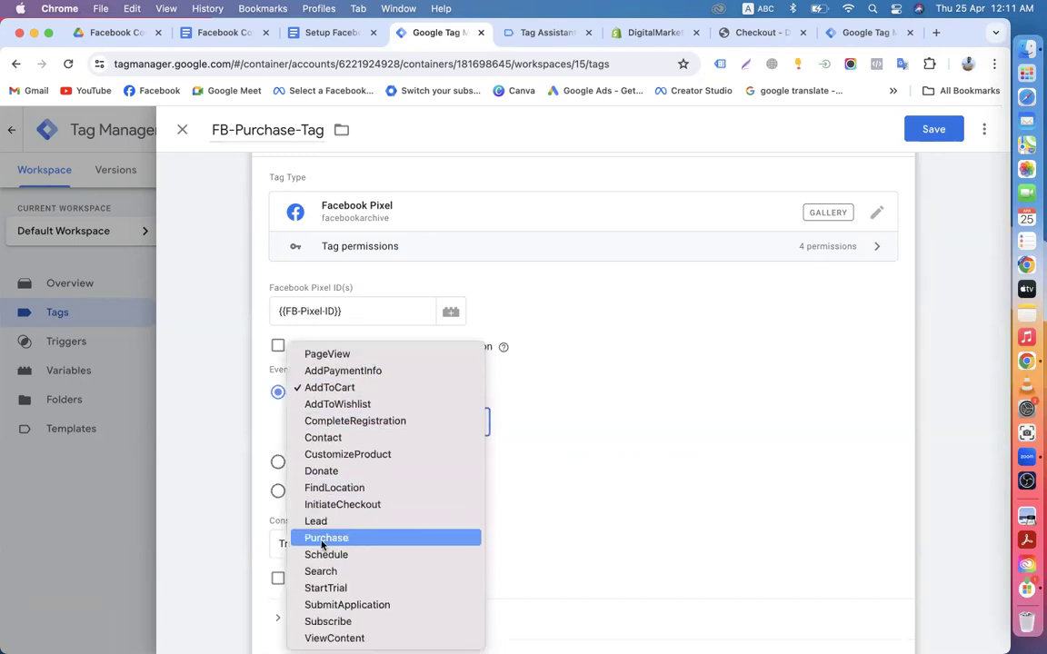
{"action": "left_click", "coordinate": [327, 545]}
{"action": "scroll", "coordinate": [460, 480], "scroll_direction": "down", "scroll_amount": 5}
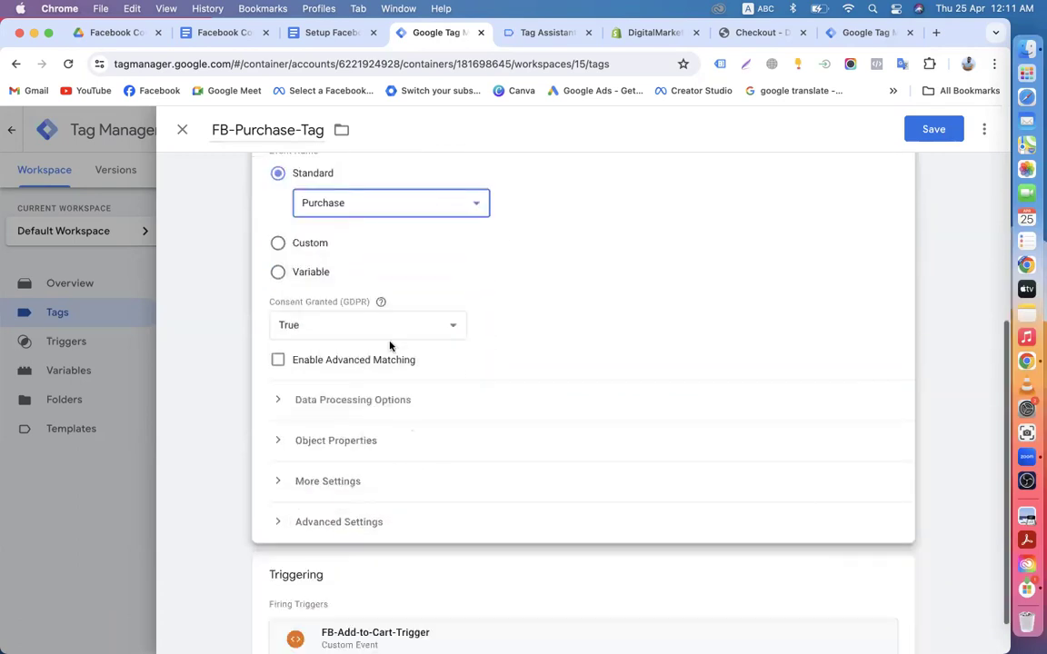
{"action": "scroll", "coordinate": [390, 400], "scroll_direction": "down", "scroll_amount": 1}
{"action": "left_click", "coordinate": [280, 359]}
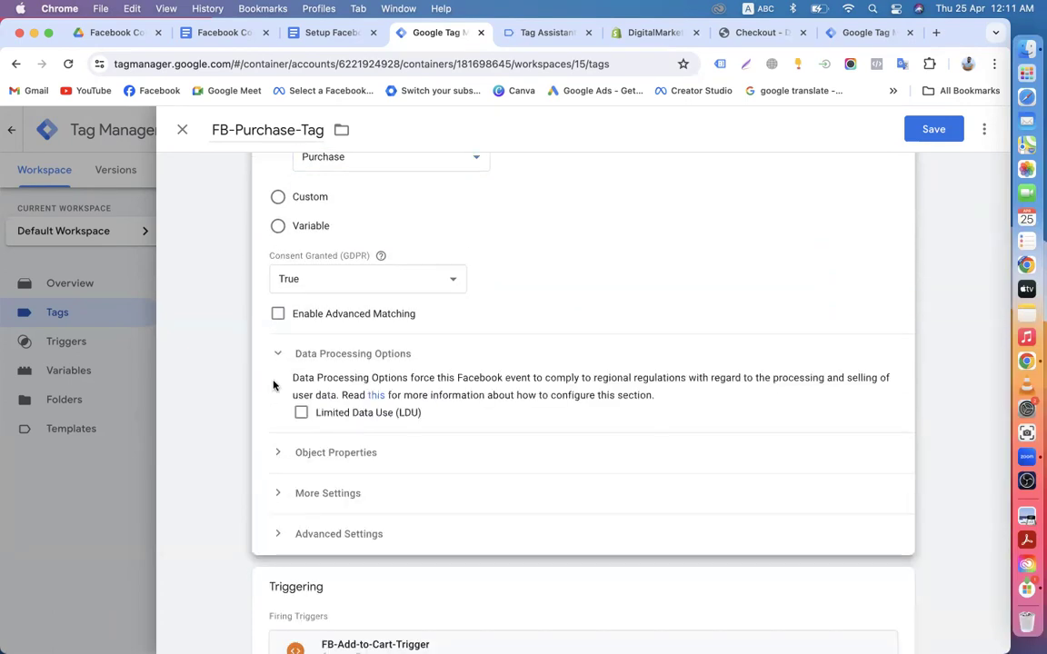
{"action": "left_click", "coordinate": [278, 364]}
{"action": "left_click", "coordinate": [281, 400]}
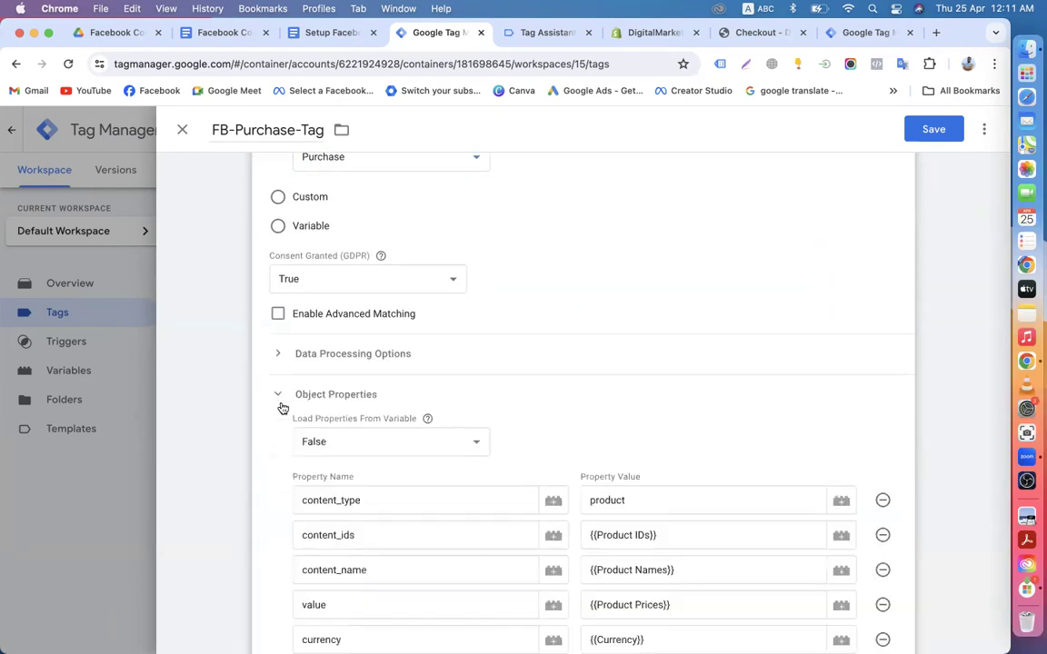
{"action": "scroll", "coordinate": [416, 460], "scroll_direction": "down", "scroll_amount": 5}
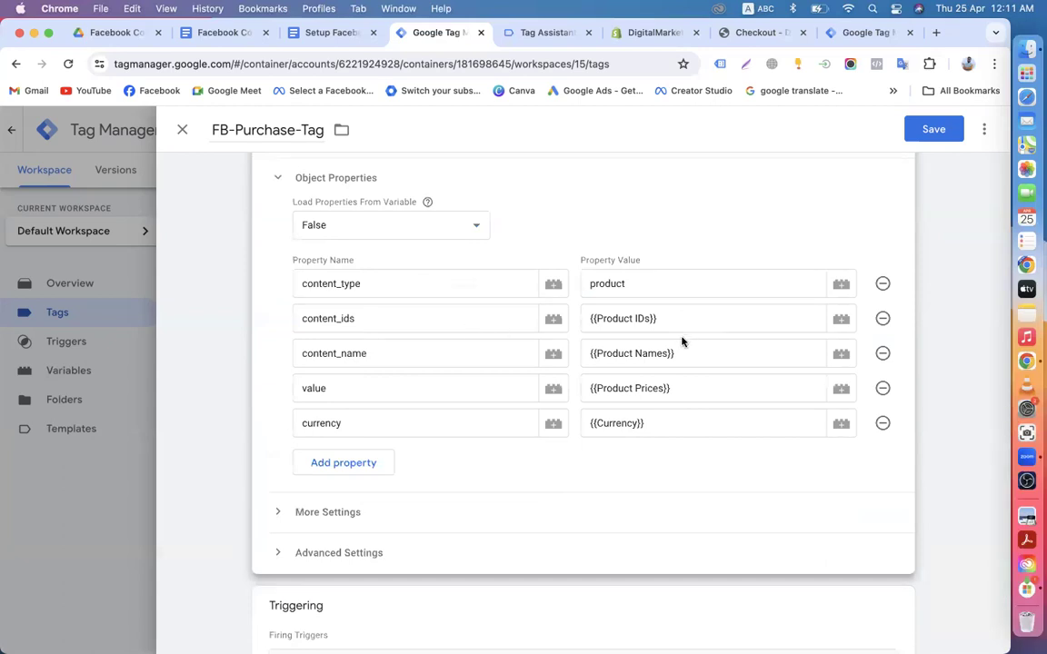
{"action": "scroll", "coordinate": [693, 428], "scroll_direction": "down", "scroll_amount": 2}
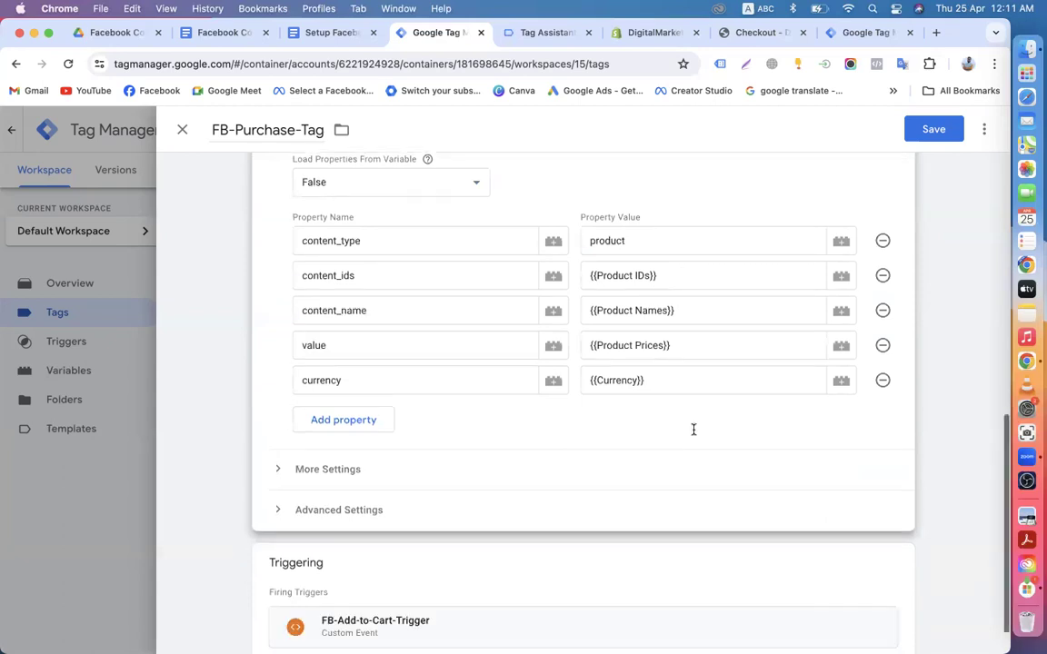
{"action": "left_click", "coordinate": [277, 433]}
{"action": "scroll", "coordinate": [287, 495], "scroll_direction": "down", "scroll_amount": 2}
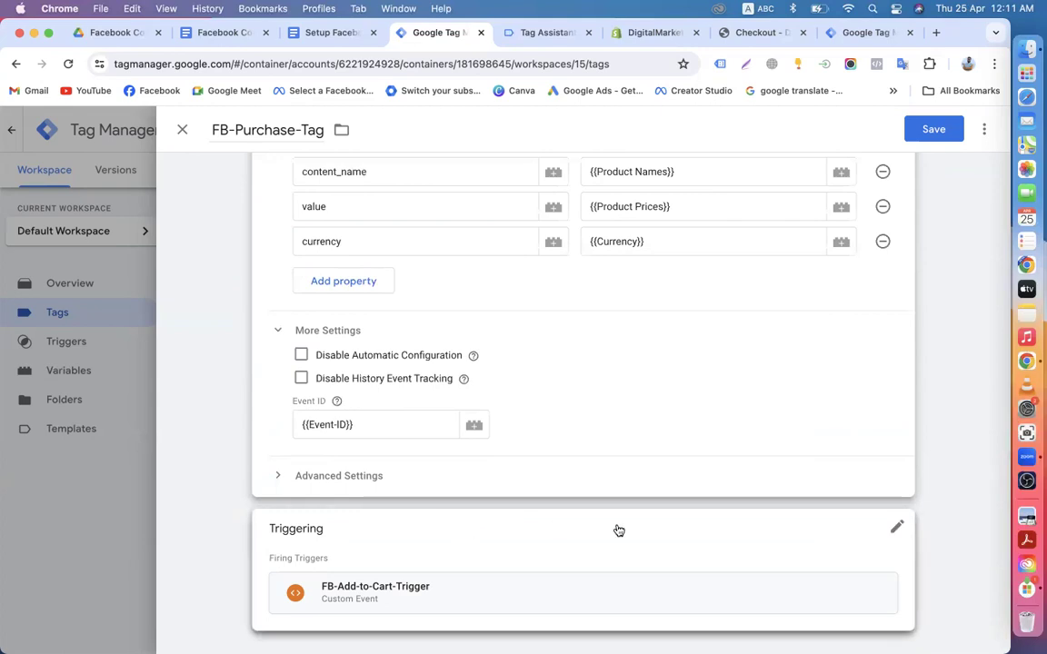
Step: Replace FB-Add-to-Cart-Trigger with FB-Purchase-Trigger and save the tag
{"action": "left_click", "coordinate": [897, 529]}
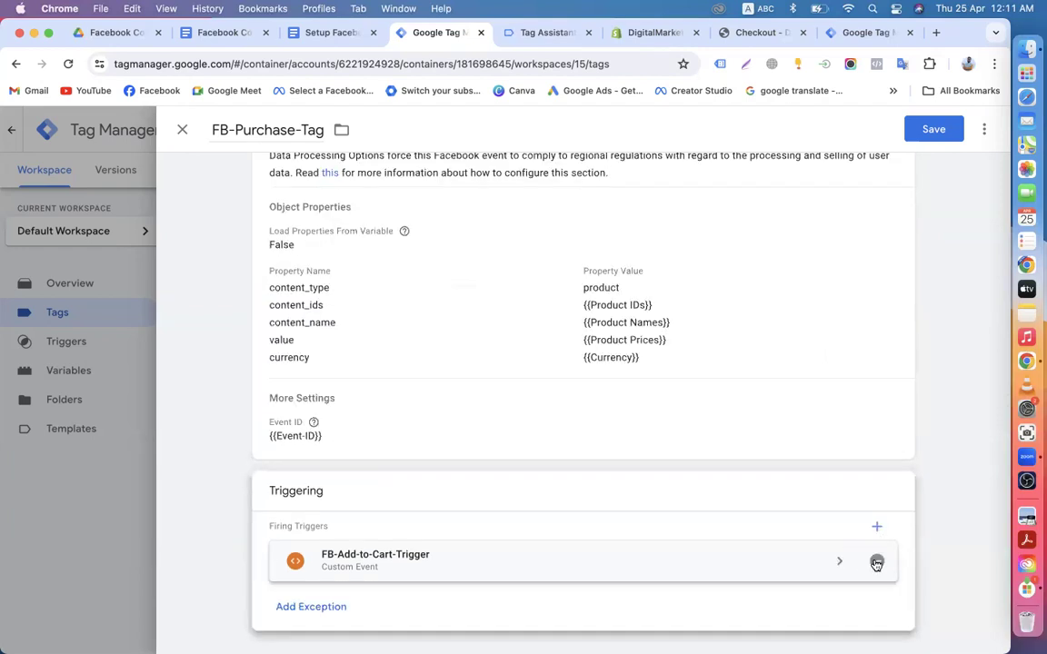
{"action": "left_click", "coordinate": [876, 561]}
{"action": "left_click", "coordinate": [600, 568]}
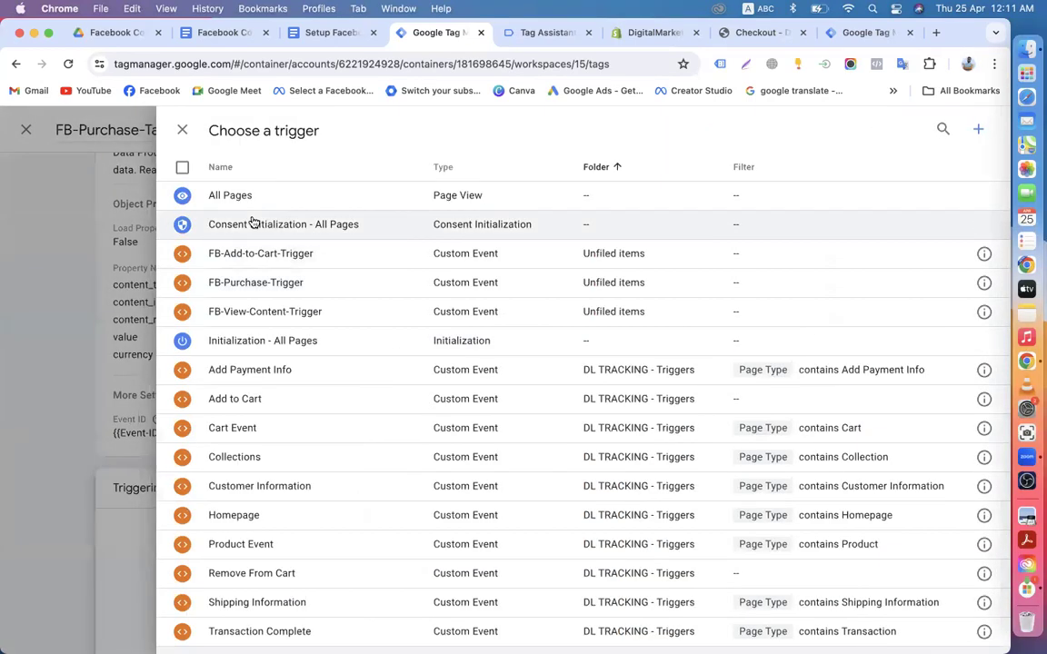
{"action": "left_click", "coordinate": [240, 285]}
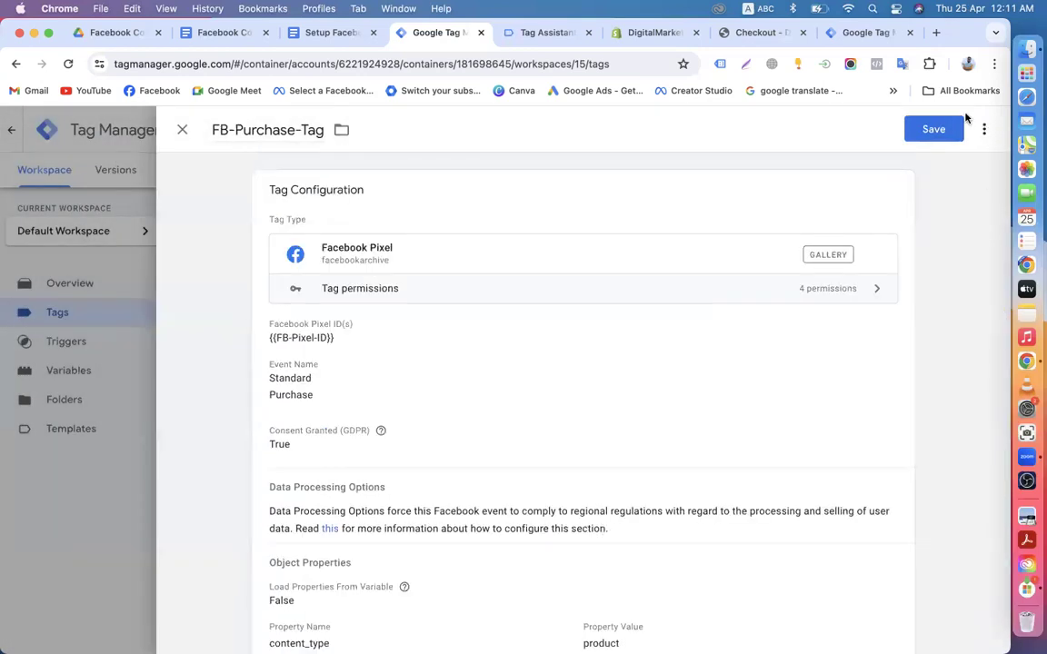
{"action": "left_click", "coordinate": [933, 130]}
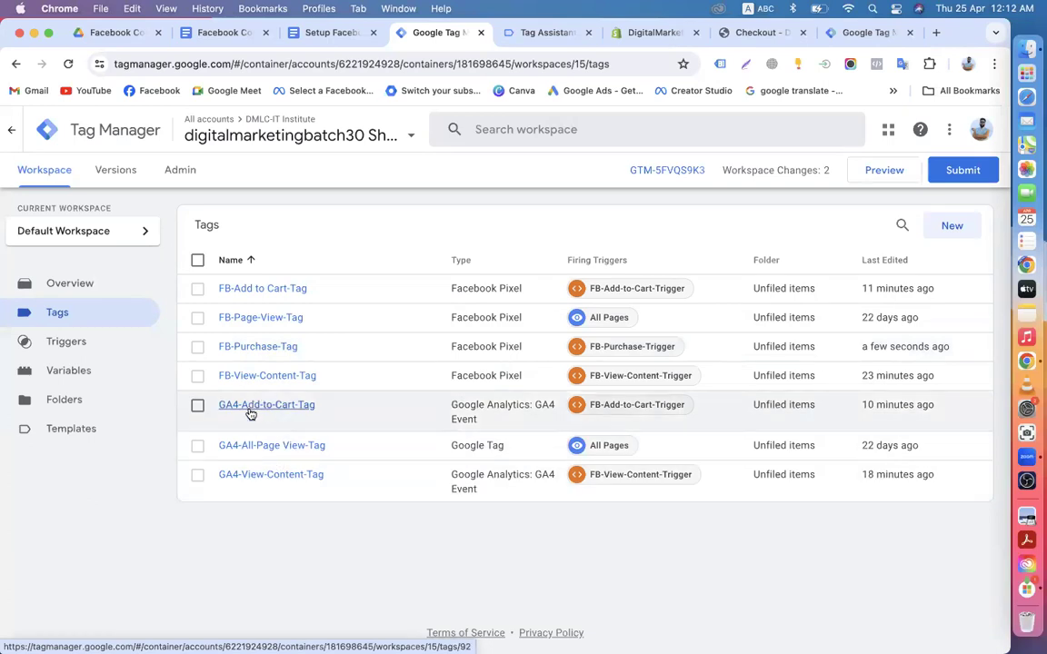
Step: Duplicate GA4-Add-to-Cart-Tag and rename the copy GA4-Purchase-Tag
{"action": "left_click", "coordinate": [261, 408]}
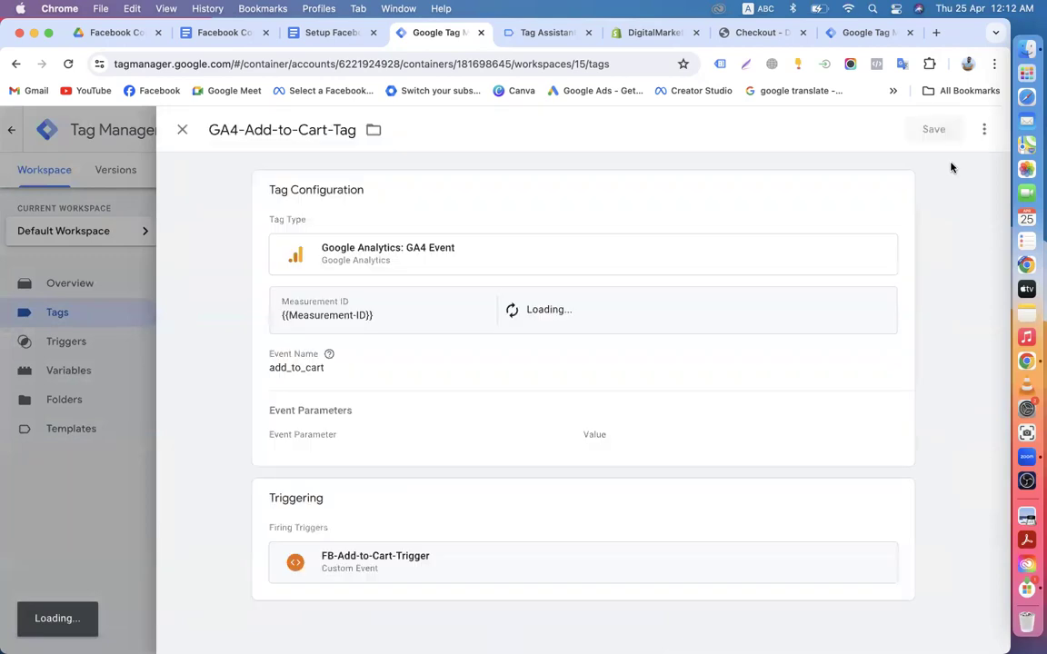
{"action": "left_click", "coordinate": [983, 134]}
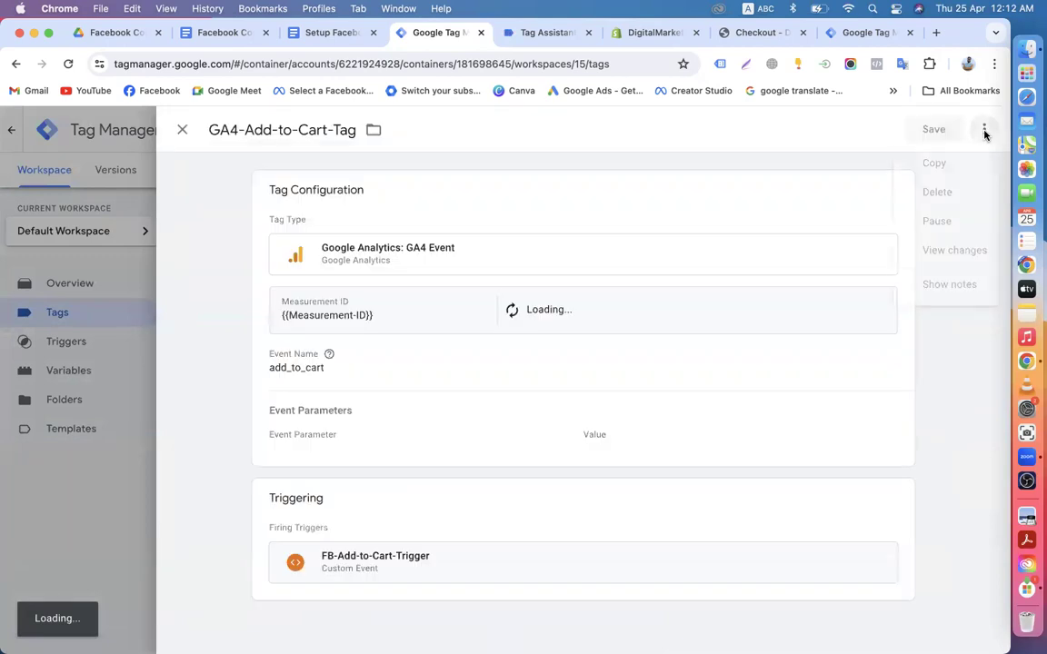
{"action": "left_click", "coordinate": [933, 164]}
{"action": "left_click", "coordinate": [259, 130]}
{"action": "left_click", "coordinate": [204, 131], "text": "shift"}
{"action": "key", "text": "BackSpace"}
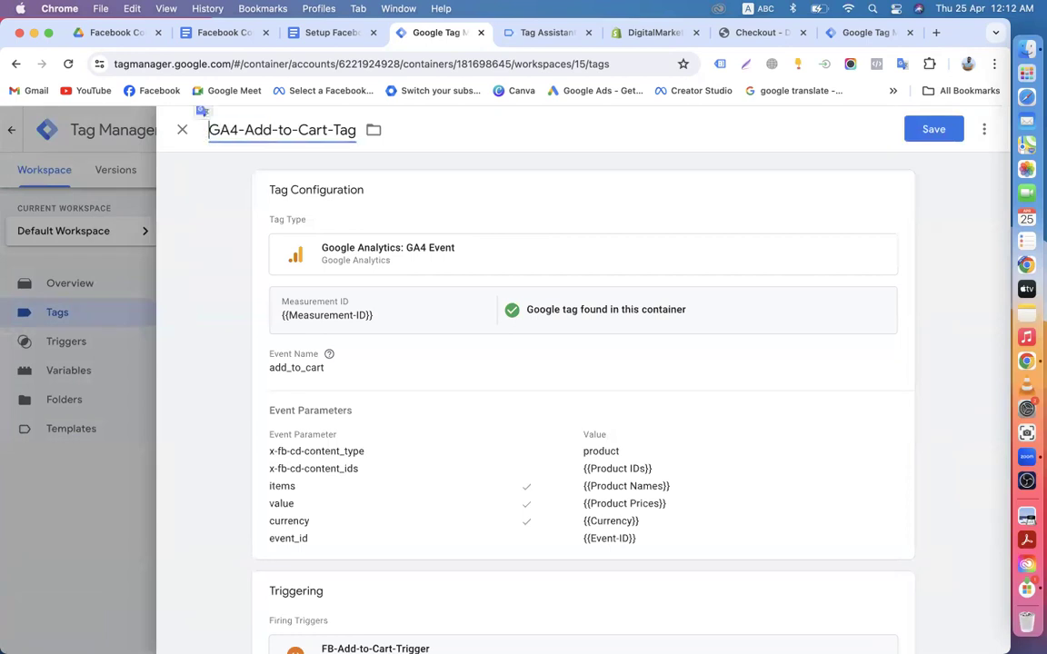
{"action": "left_click", "coordinate": [327, 130]}
{"action": "key", "text": "BackSpace"}
{"action": "key", "text": "BackSpace"}
{"action": "key", "text": "BackSpace"}
{"action": "key", "text": "BackSpace"}
{"action": "key", "text": "BackSpace"}
{"action": "key", "text": "BackSpace"}
{"action": "key", "text": "BackSpace"}
{"action": "key", "text": "BackSpace"}
{"action": "key", "text": "BackSpace"}
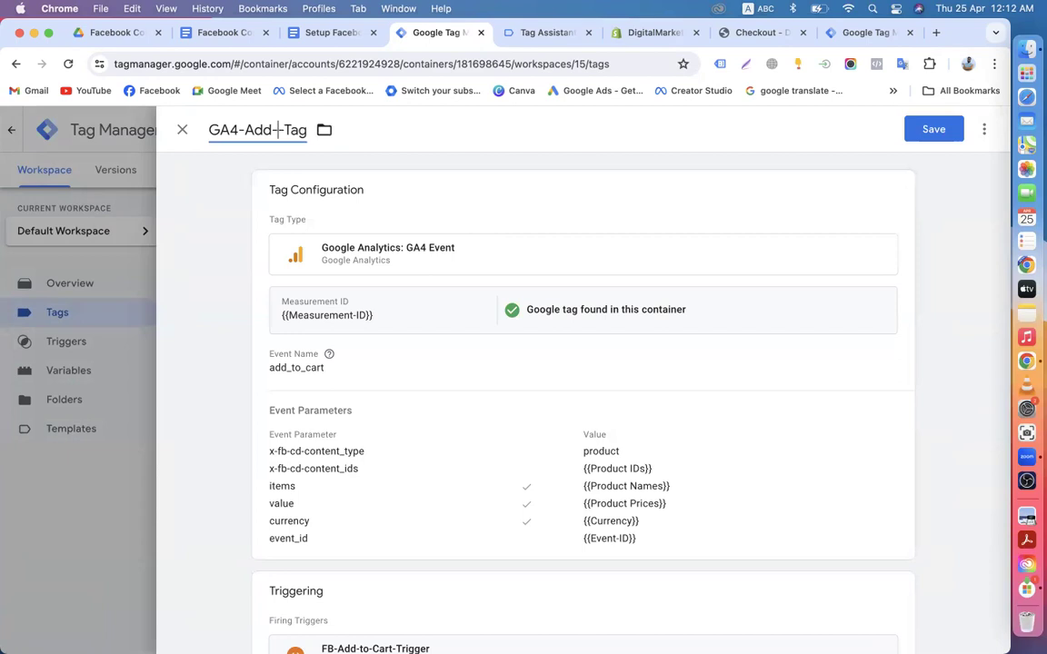
{"action": "key", "text": "BackSpace"}
{"action": "key", "text": "BackSpace"}
{"action": "type", "text": "Purchase"}
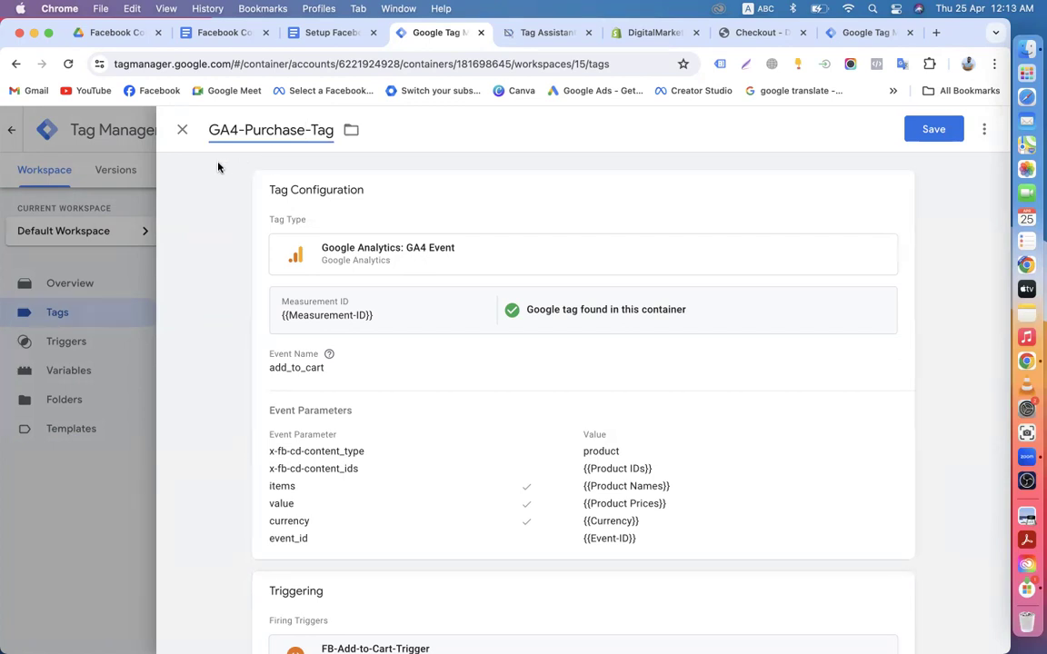
Step: Open the tag configuration to edit its add_to_cart event name, then check the setup guide
{"action": "left_click", "coordinate": [893, 189]}
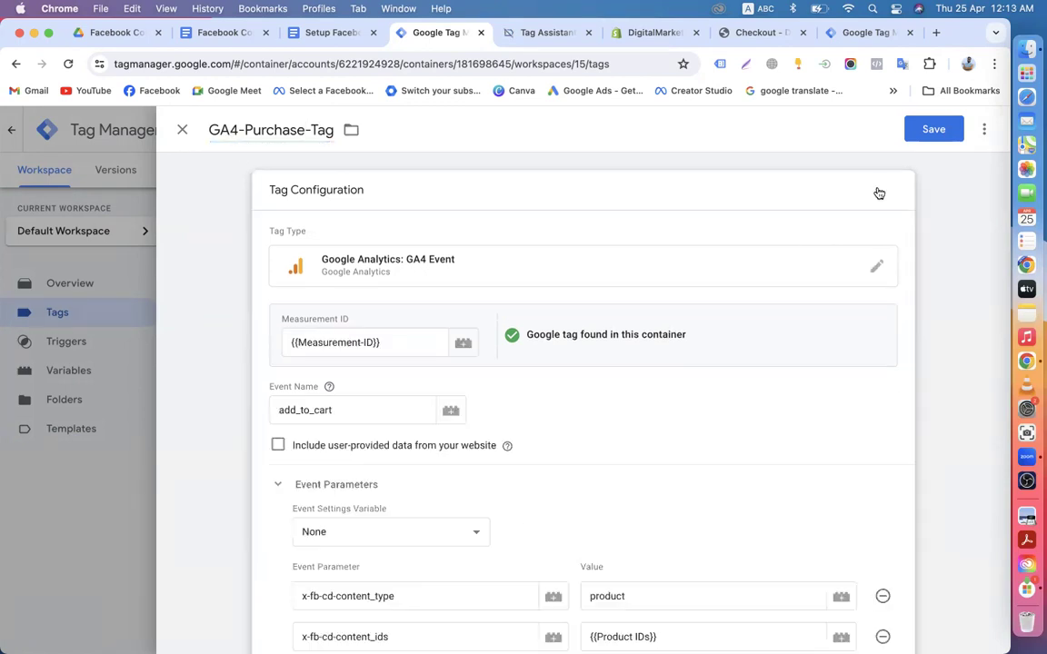
{"action": "scroll", "coordinate": [340, 368], "scroll_direction": "down", "scroll_amount": 2}
{"action": "left_click", "coordinate": [347, 354]}
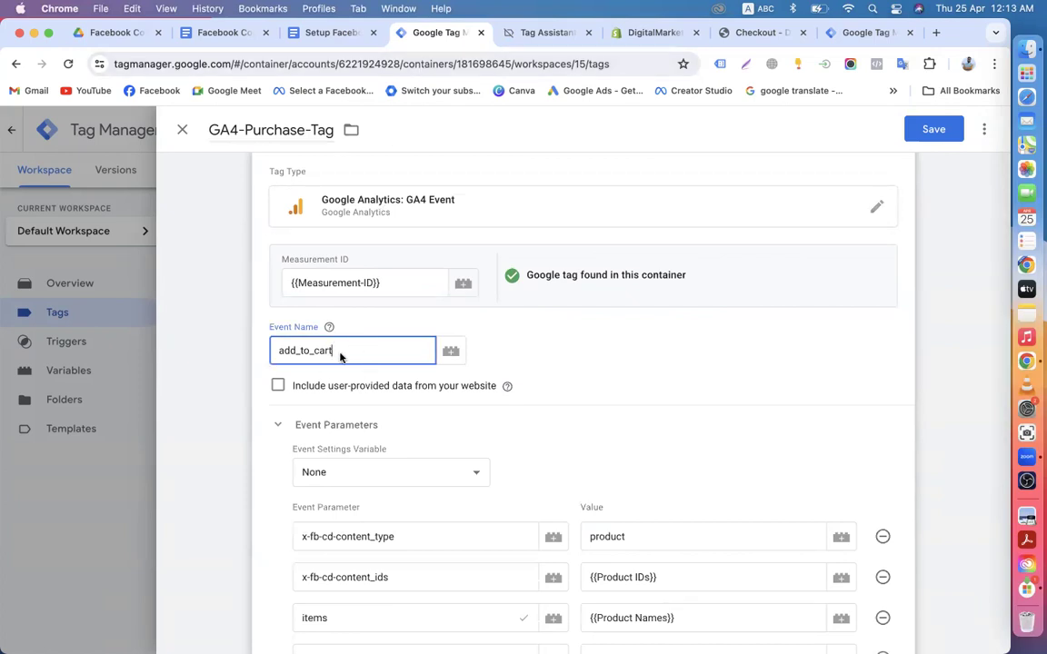
{"action": "scroll", "coordinate": [340, 356], "scroll_direction": "up", "scroll_amount": 1}
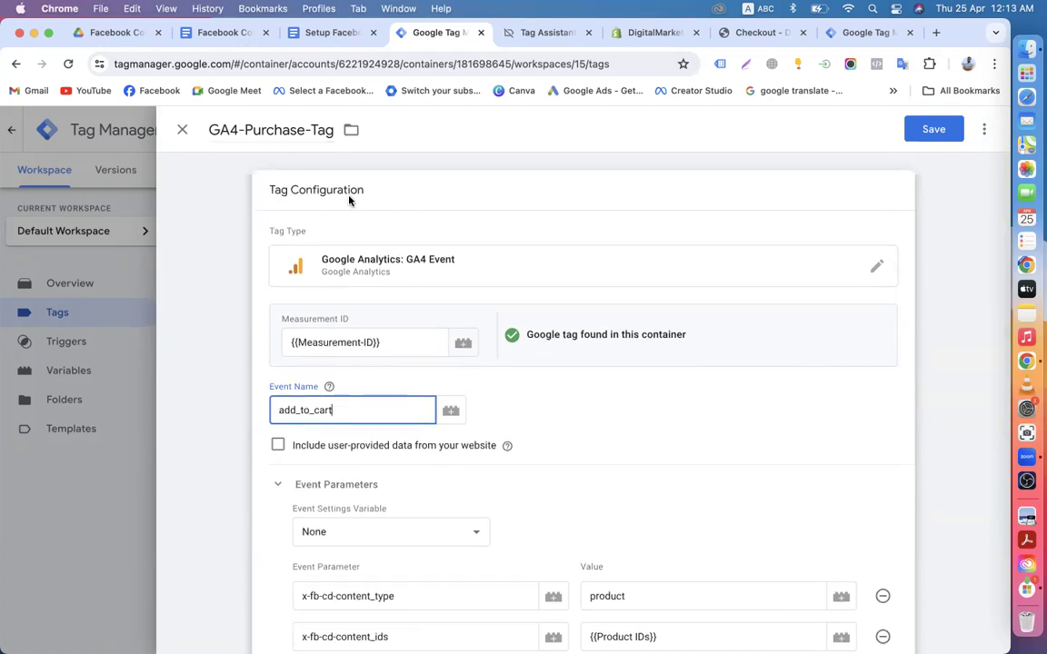
{"action": "left_click", "coordinate": [323, 34]}
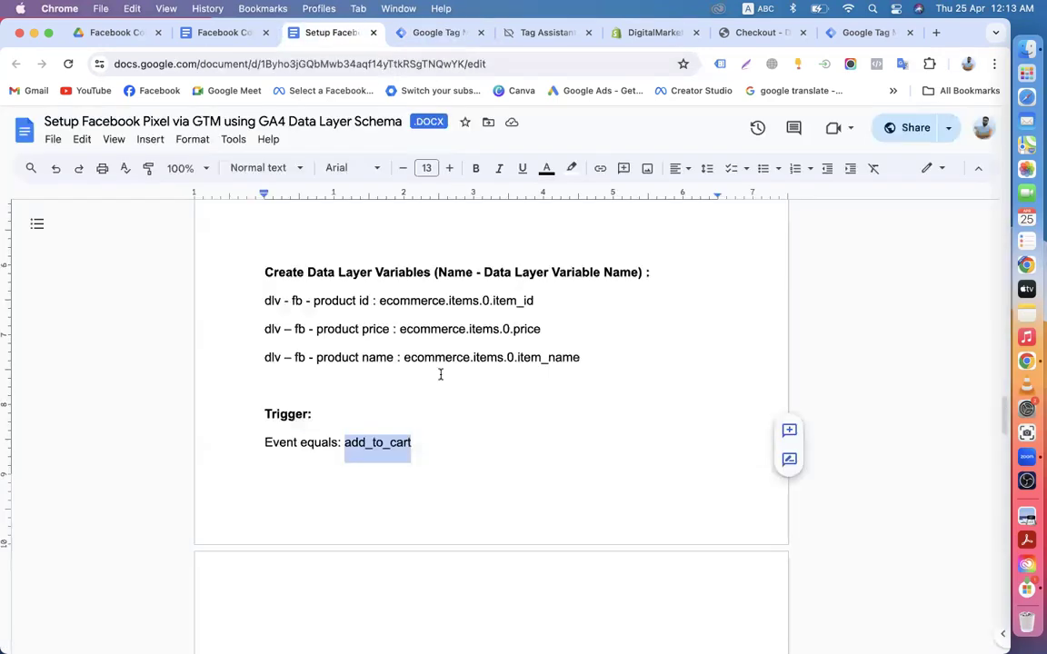
Step: Copy the event name 'purchase' from Step 04 of the setup guide
{"action": "scroll", "coordinate": [440, 373], "scroll_direction": "down", "scroll_amount": 15}
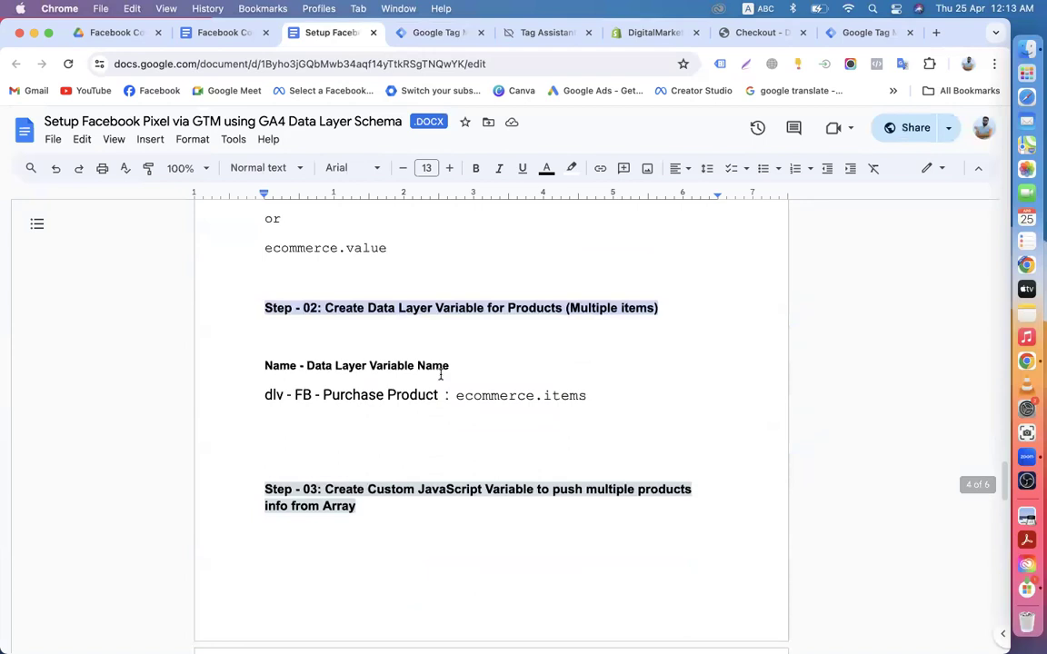
{"action": "scroll", "coordinate": [440, 374], "scroll_direction": "down", "scroll_amount": 3}
{"action": "scroll", "coordinate": [440, 373], "scroll_direction": "up", "scroll_amount": 7}
{"action": "scroll", "coordinate": [440, 374], "scroll_direction": "down", "scroll_amount": 10}
{"action": "scroll", "coordinate": [440, 374], "scroll_direction": "down", "scroll_amount": 10}
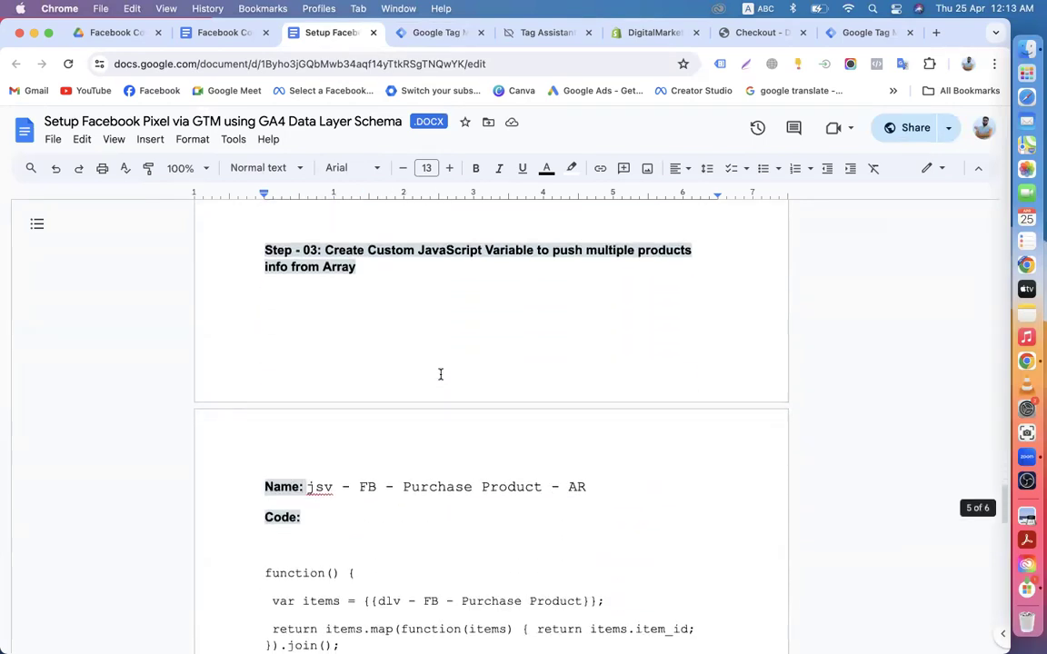
{"action": "scroll", "coordinate": [440, 373], "scroll_direction": "down", "scroll_amount": 5}
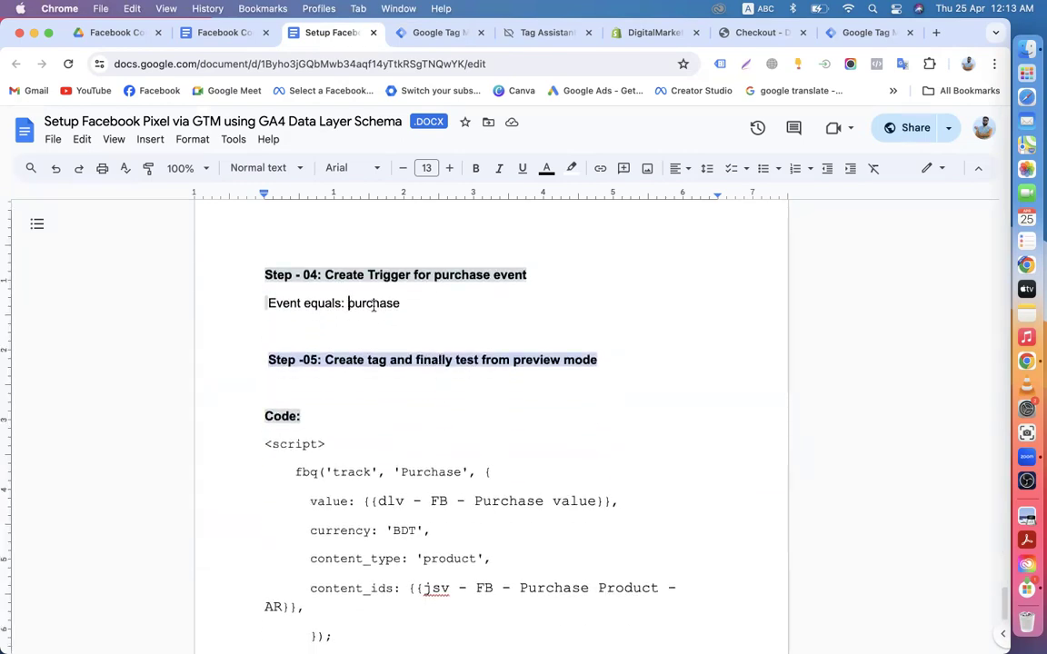
{"action": "left_click_drag", "start_coordinate": [349, 305], "coordinate": [401, 305]}
{"action": "key", "text": "super+c"}
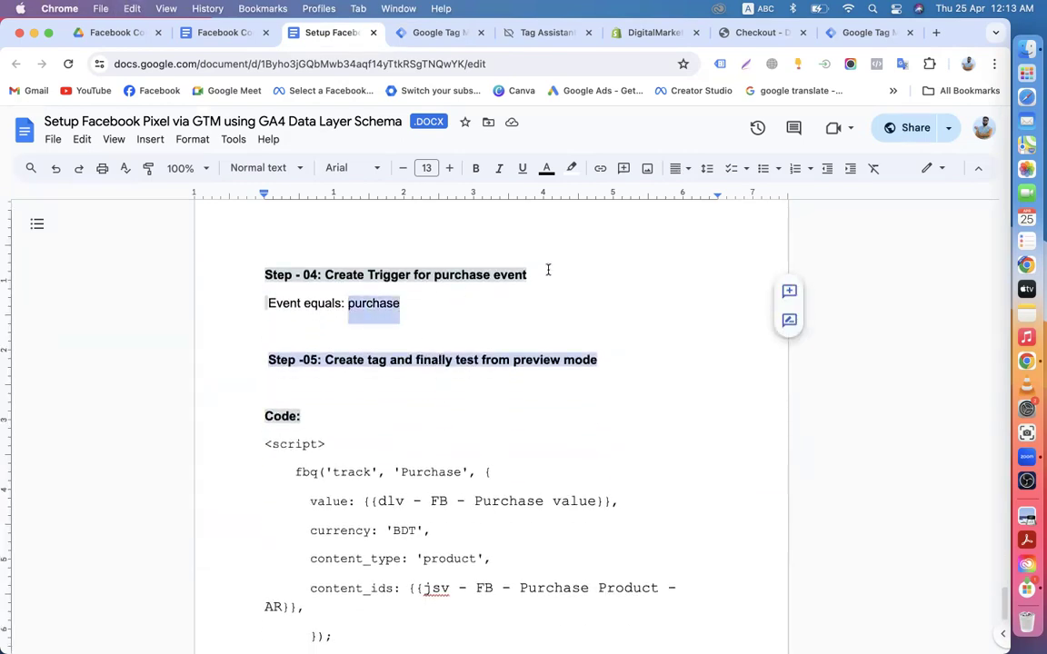
{"action": "left_click", "coordinate": [445, 34]}
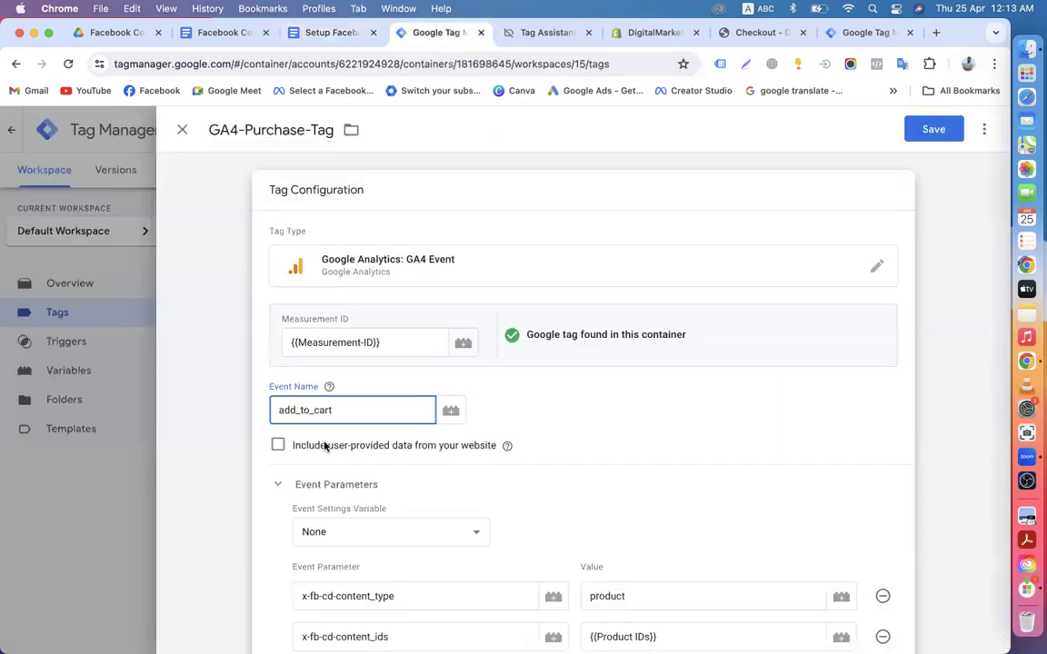
Step: Replace the GA4 tag's event name add_to_cart with 'purchase'
{"action": "left_click_drag", "start_coordinate": [338, 411], "coordinate": [255, 415]}
{"action": "key", "text": "super+v"}
{"action": "scroll", "coordinate": [571, 420], "scroll_direction": "down", "scroll_amount": 5}
{"action": "scroll", "coordinate": [386, 420], "scroll_direction": "down", "scroll_amount": 4}
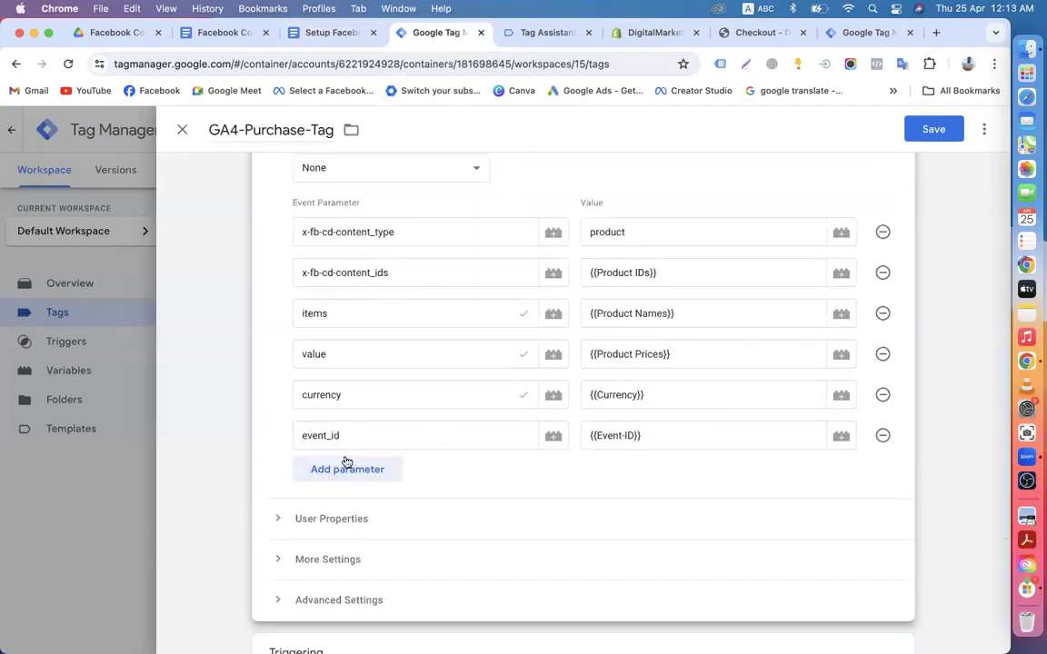
{"action": "scroll", "coordinate": [437, 488], "scroll_direction": "down", "scroll_amount": 3}
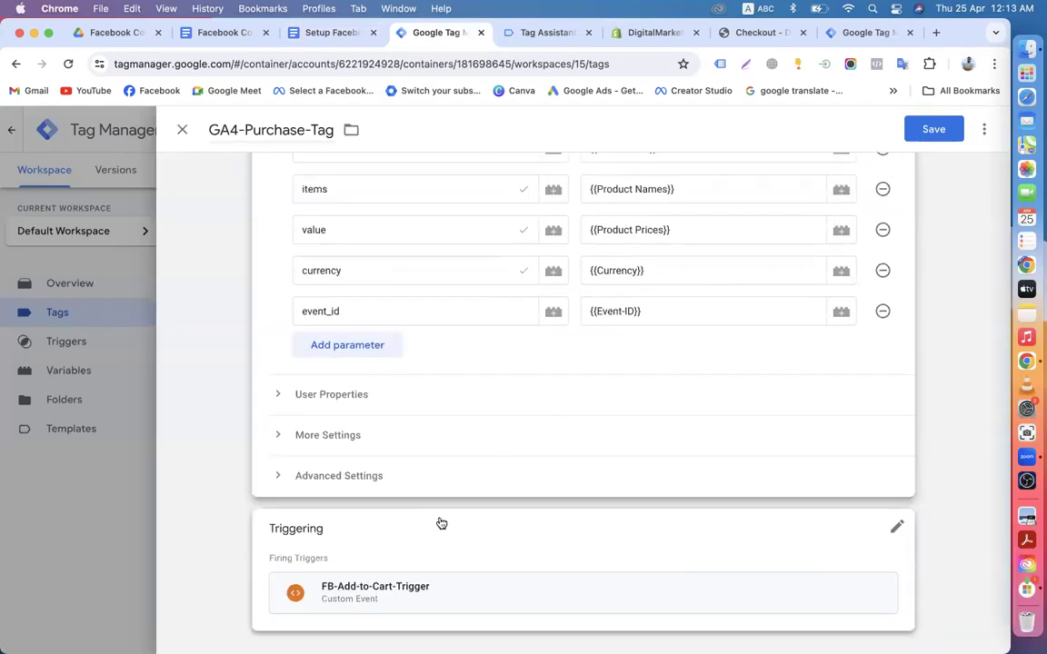
Step: Swap FB-Add-to-Cart-Trigger for FB-Purchase-Trigger and save GA4-Purchase-Tag
{"action": "left_click", "coordinate": [896, 527]}
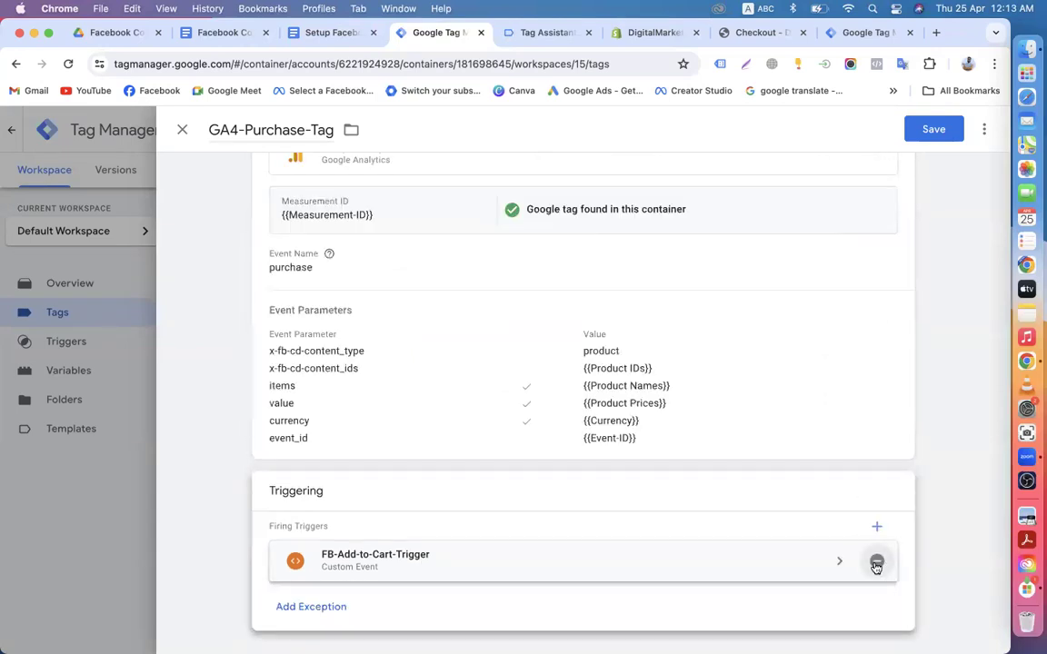
{"action": "left_click", "coordinate": [877, 562]}
{"action": "left_click", "coordinate": [435, 516]}
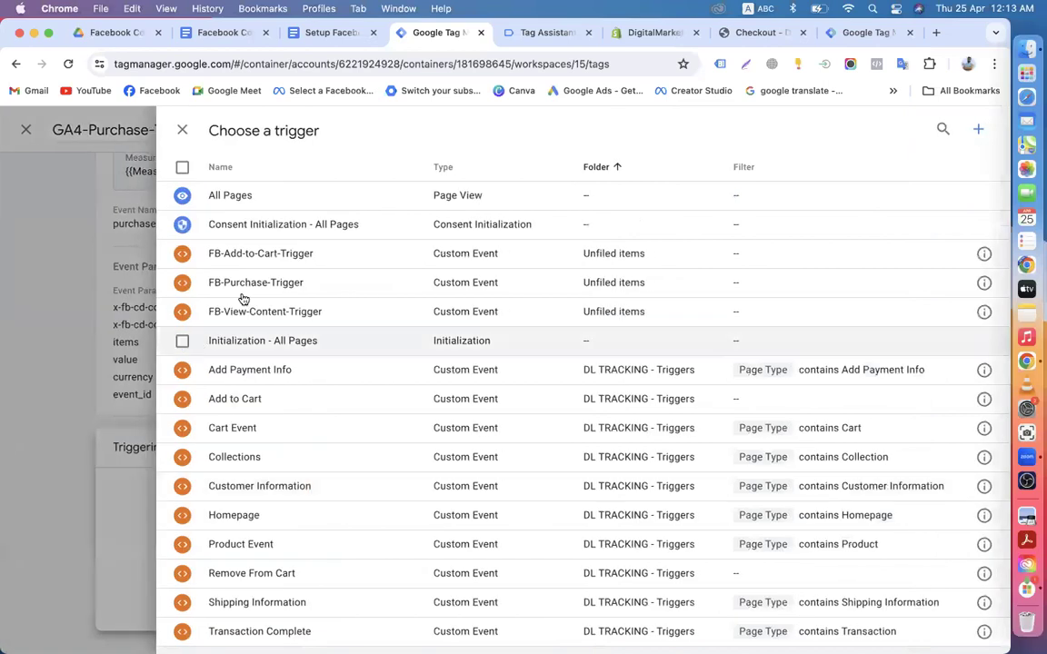
{"action": "left_click", "coordinate": [262, 281]}
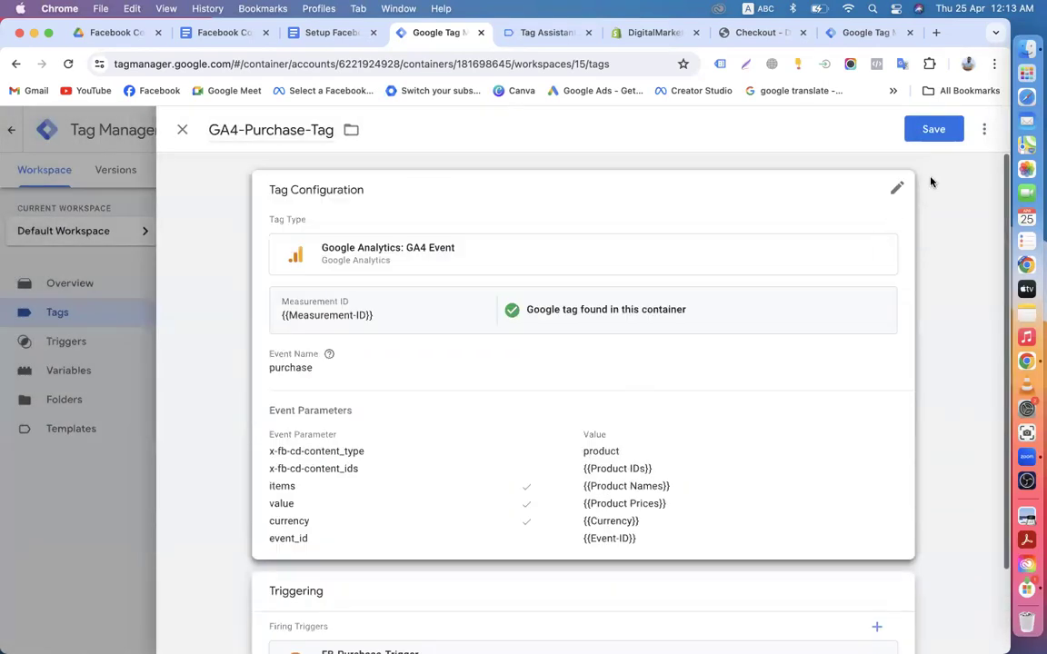
{"action": "left_click", "coordinate": [933, 129]}
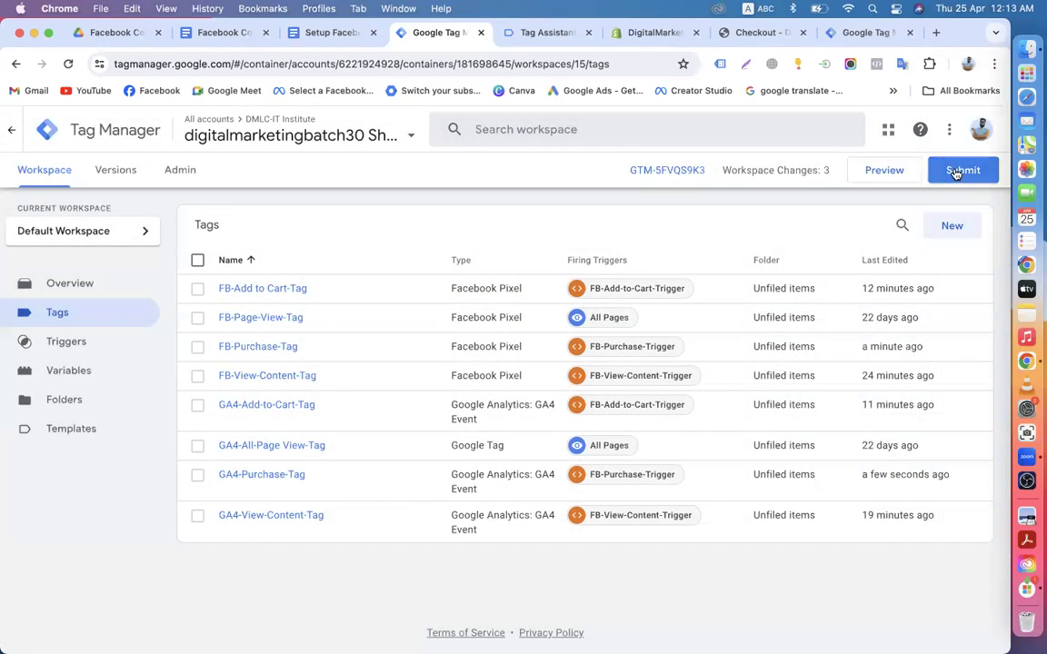
Step: Publish the workspace as Version 15 without a description, then go back to Shopify admin
{"action": "left_click", "coordinate": [956, 171]}
{"action": "left_click", "coordinate": [942, 134]}
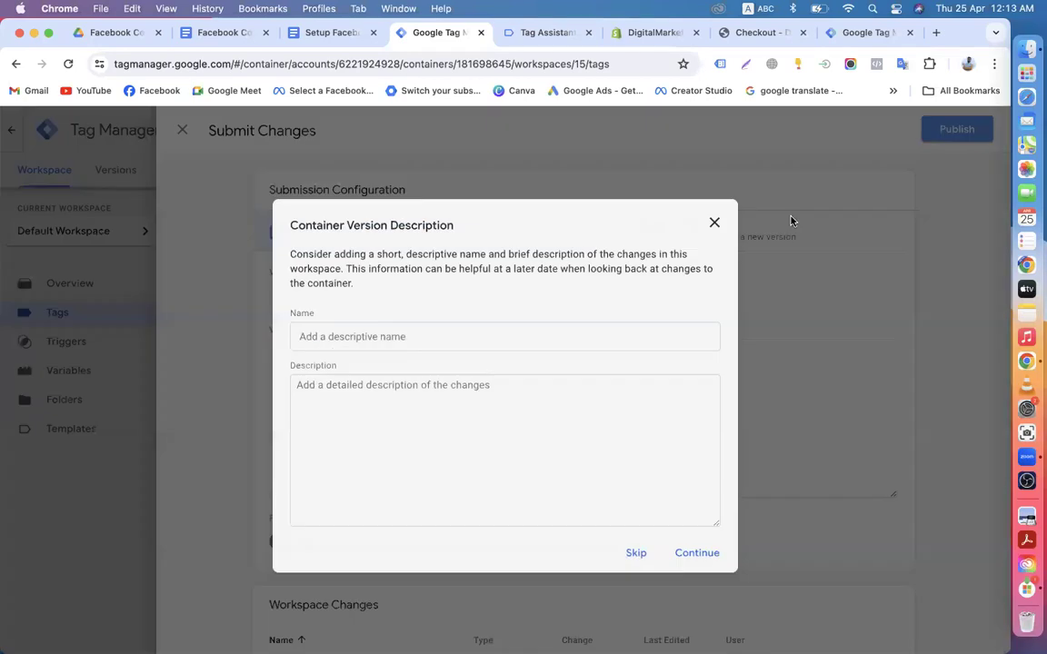
{"action": "left_click", "coordinate": [691, 556]}
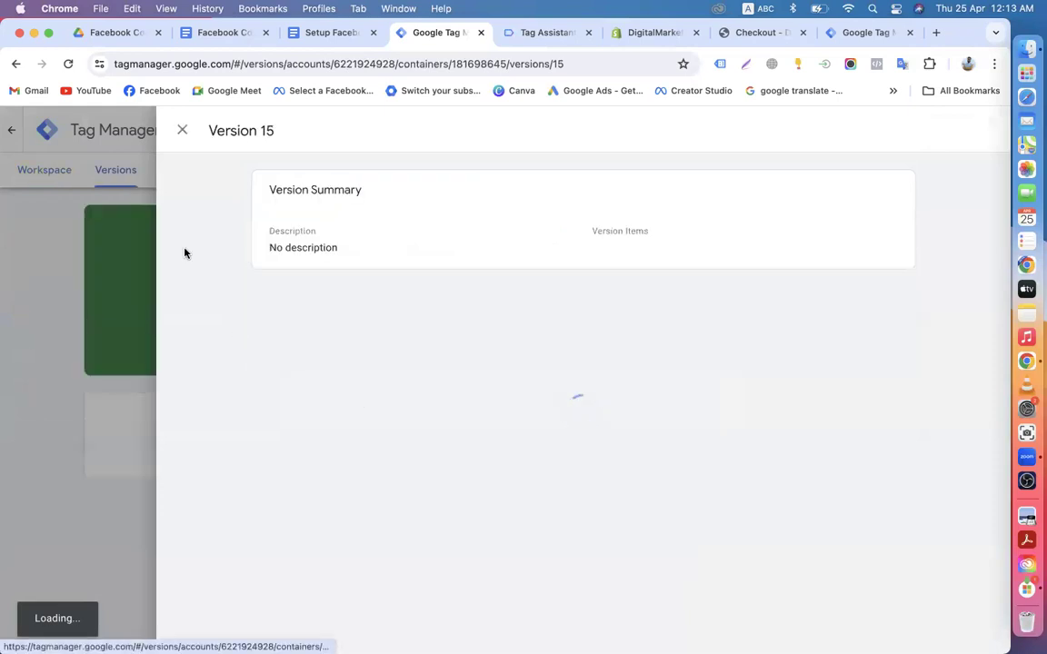
{"action": "left_click", "coordinate": [52, 174]}
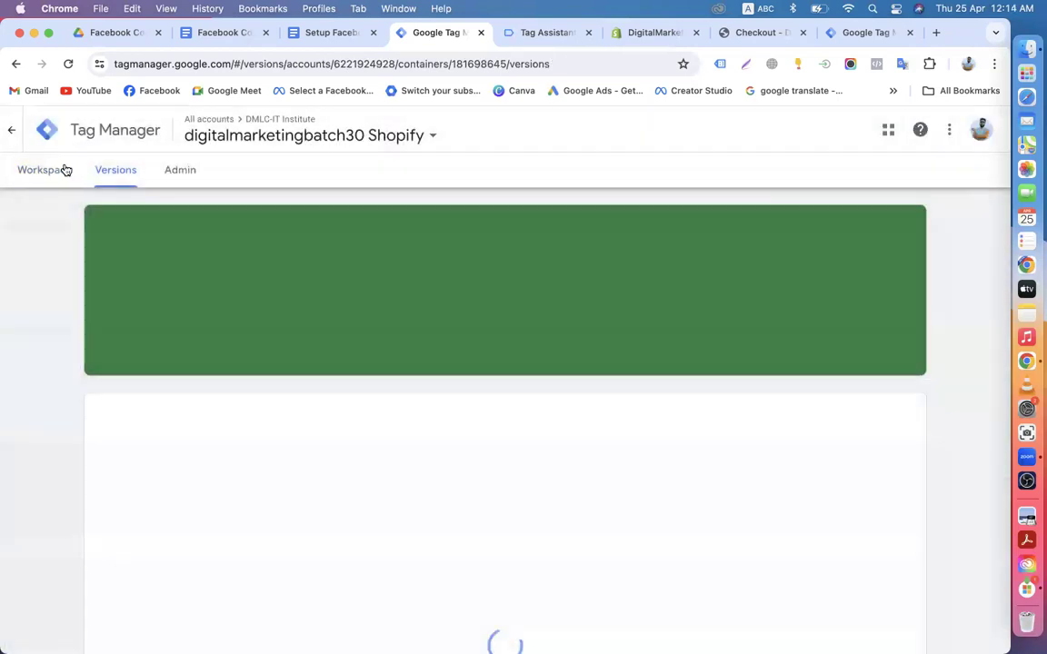
{"action": "left_click", "coordinate": [57, 175]}
{"action": "left_click", "coordinate": [652, 34]}
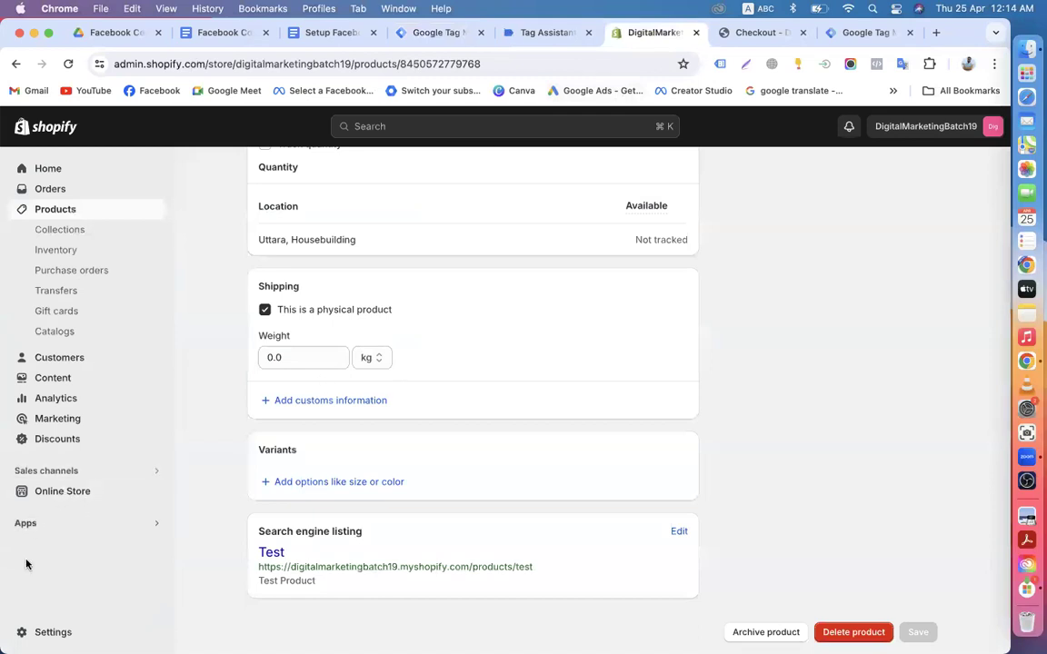
Step: Open Settings > Payments and browse the Add payment method search
{"action": "left_click", "coordinate": [53, 631]}
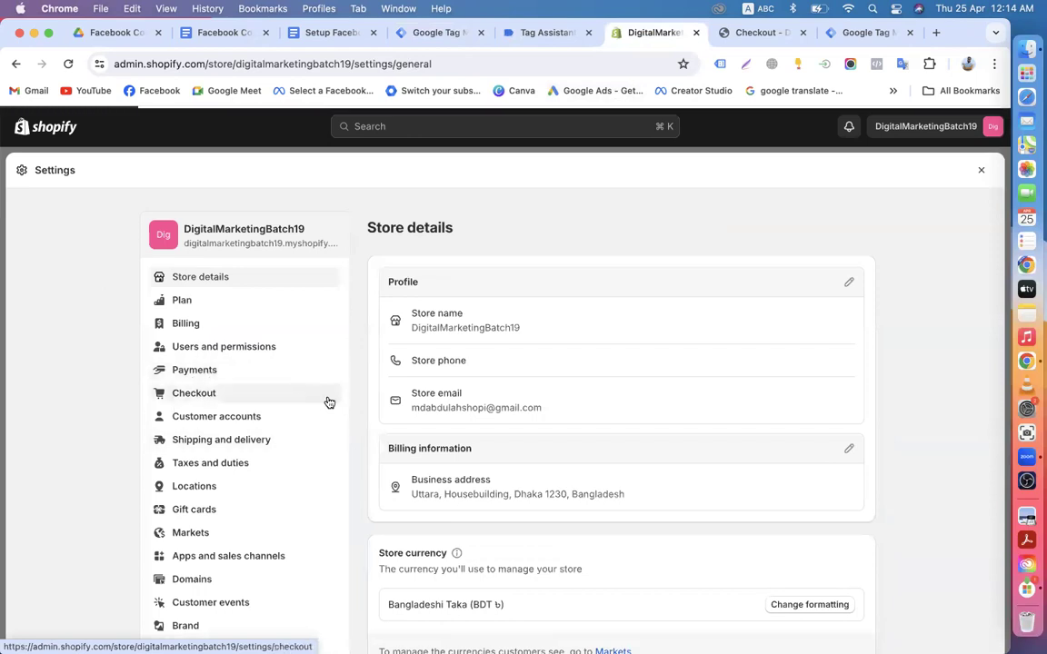
{"action": "left_click", "coordinate": [320, 370]}
{"action": "scroll", "coordinate": [572, 384], "scroll_direction": "down", "scroll_amount": 2}
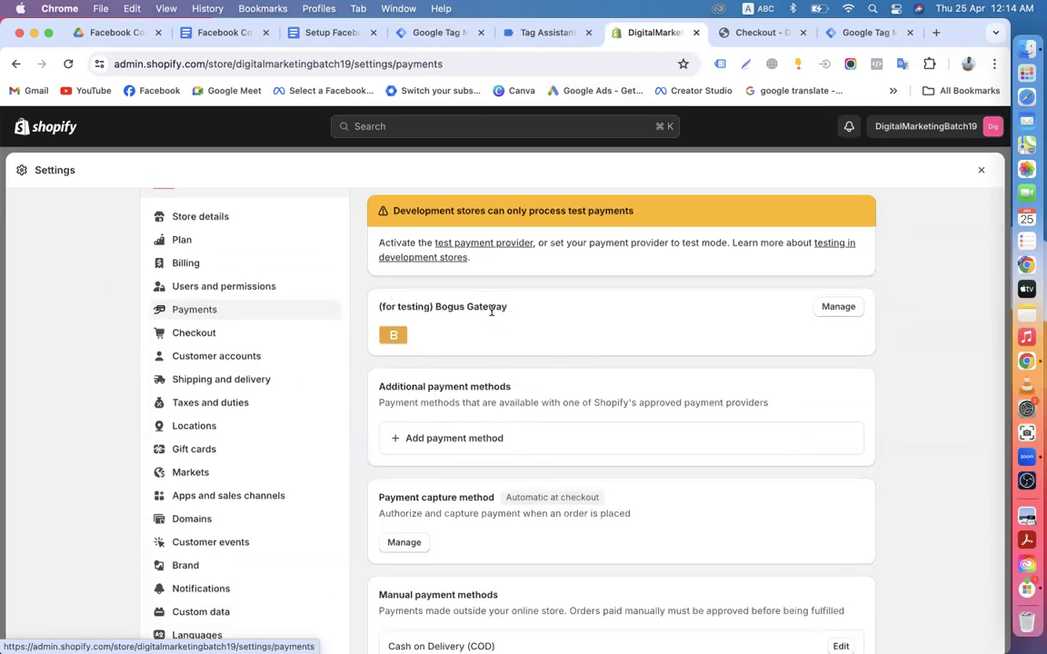
{"action": "scroll", "coordinate": [491, 311], "scroll_direction": "down", "scroll_amount": 3}
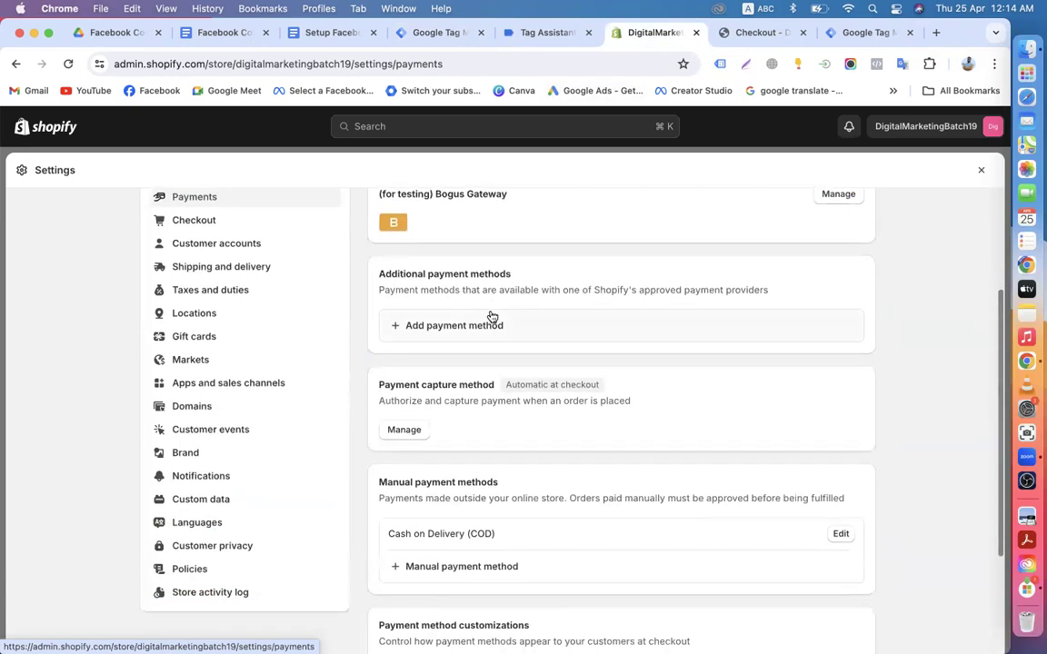
{"action": "left_click", "coordinate": [459, 338]}
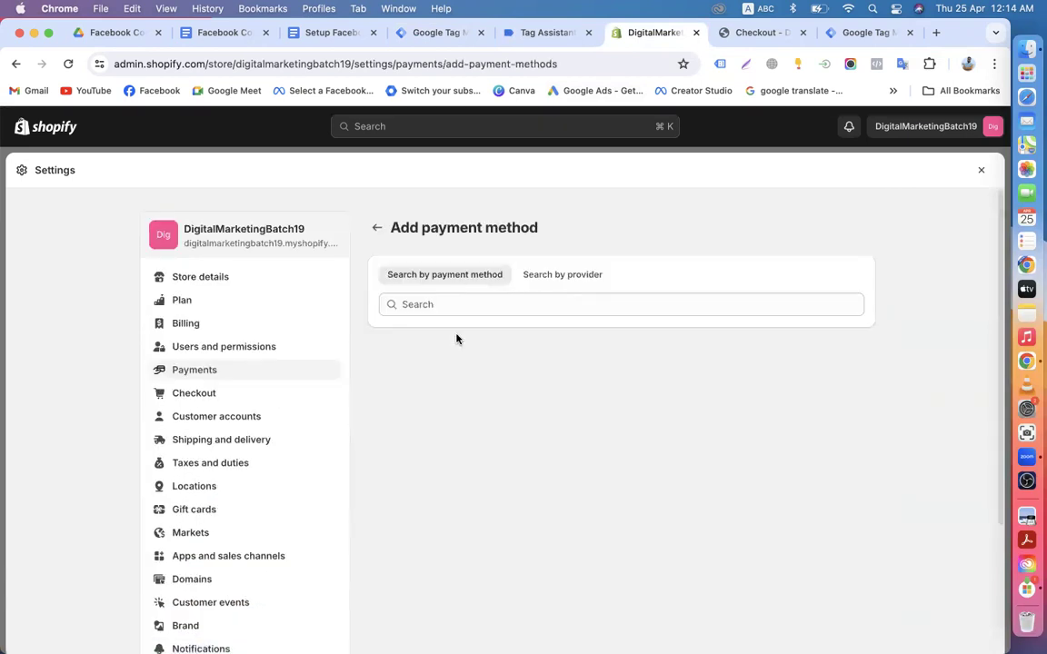
{"action": "left_click", "coordinate": [418, 303]}
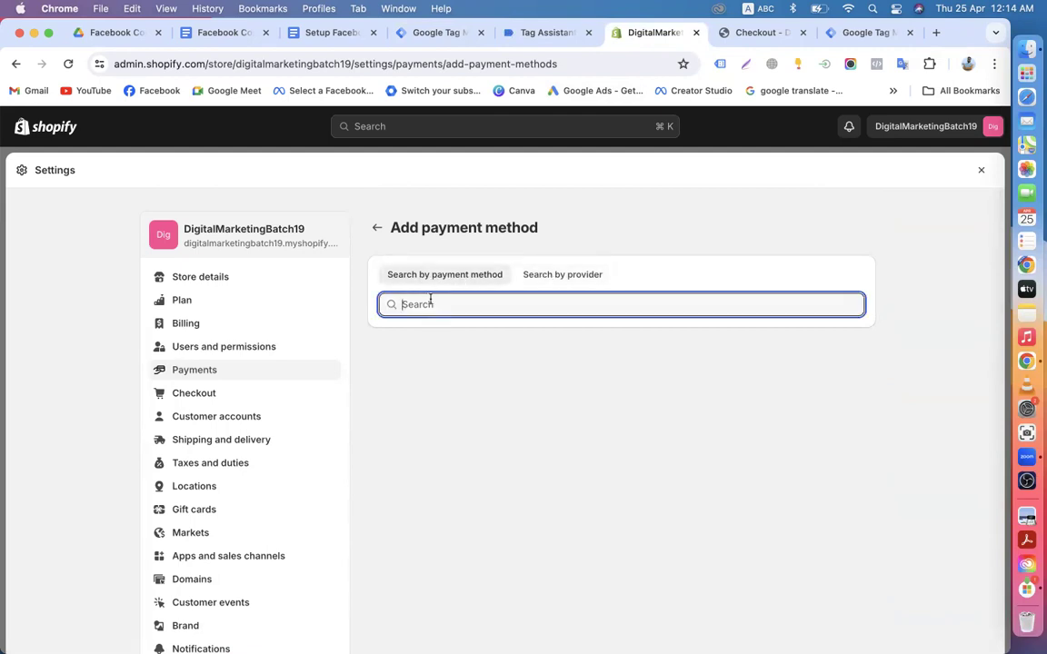
{"action": "left_click", "coordinate": [376, 227]}
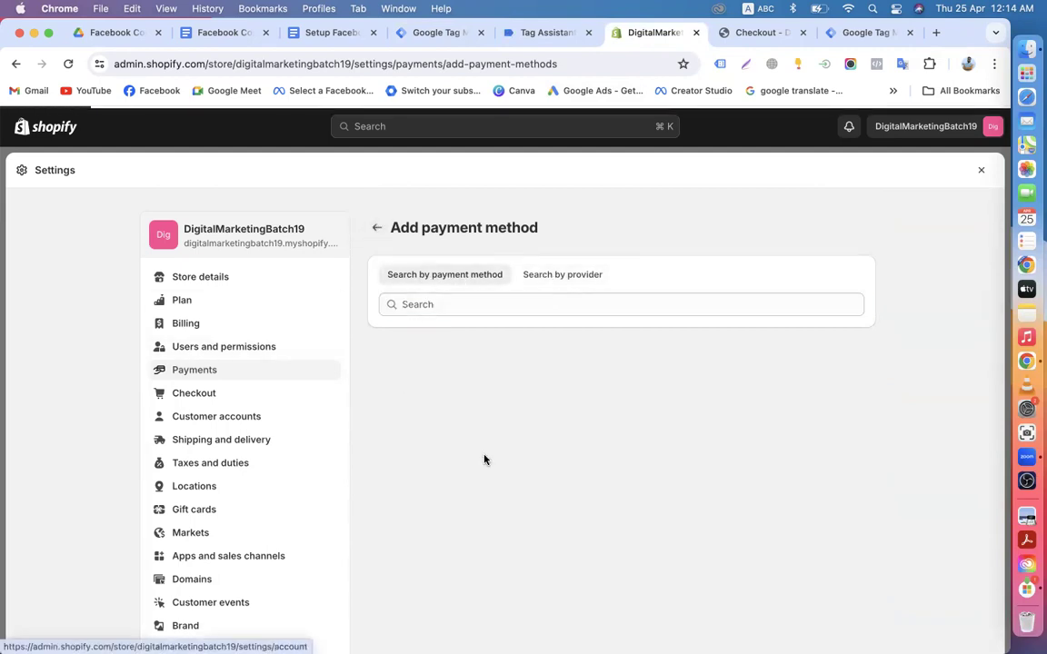
Step: View the Cash on Delivery settings without changes, then open the payment capture method options
{"action": "scroll", "coordinate": [497, 417], "scroll_direction": "down", "scroll_amount": 4}
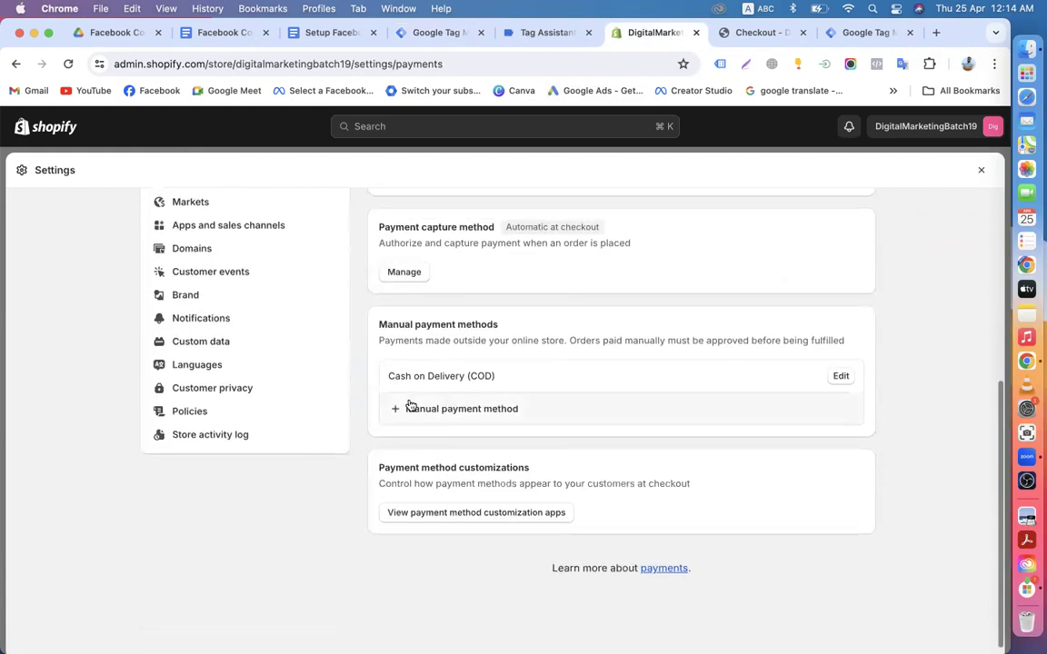
{"action": "left_click", "coordinate": [464, 424]}
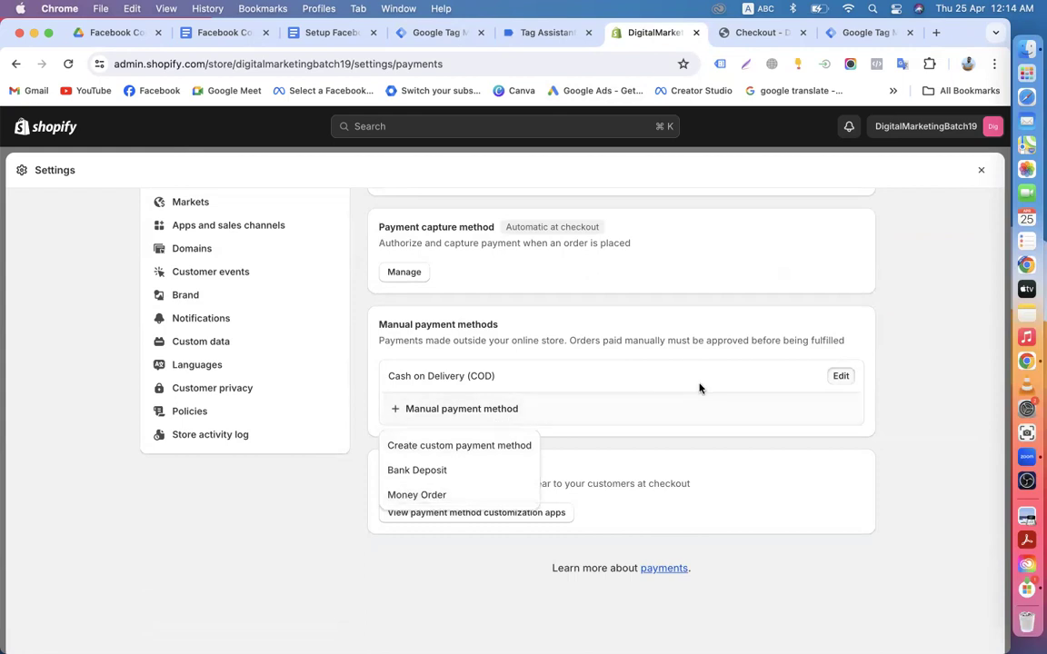
{"action": "left_click", "coordinate": [841, 377]}
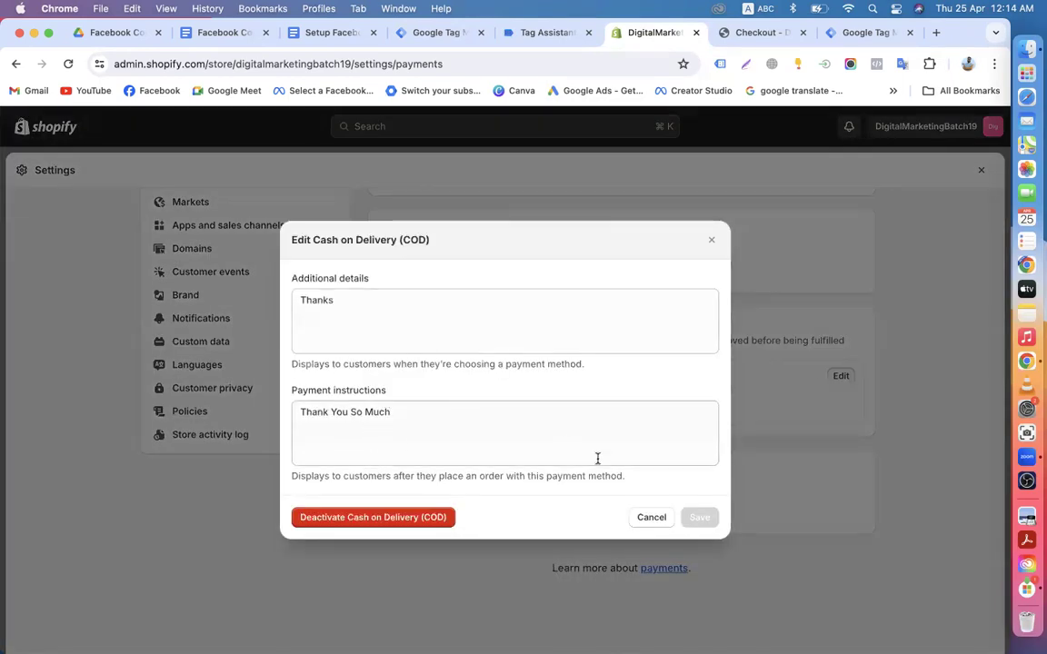
{"action": "left_click", "coordinate": [646, 517]}
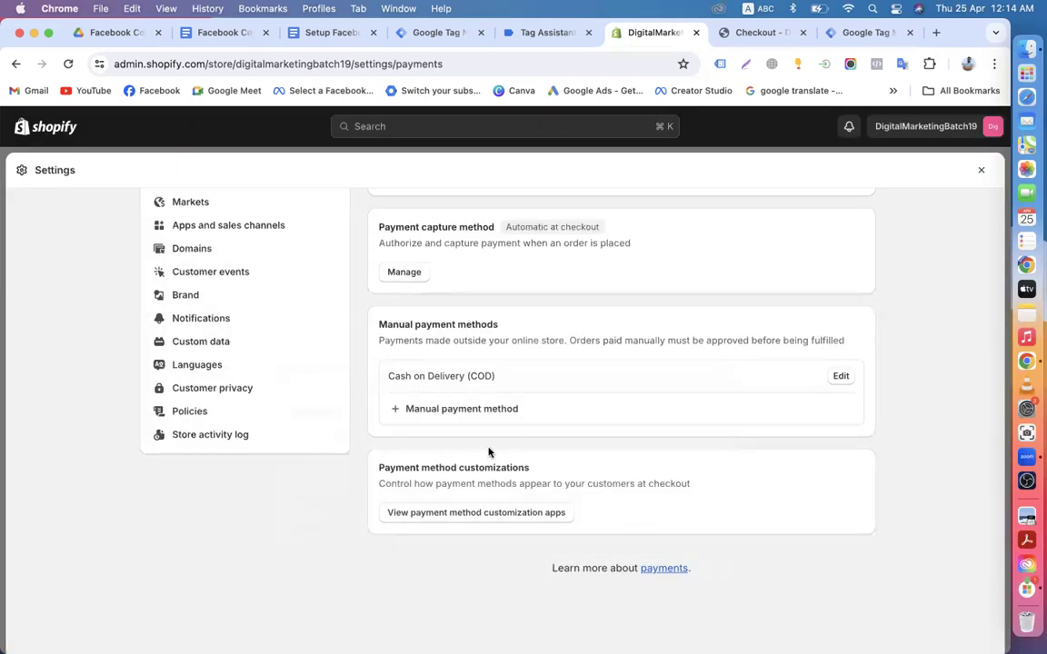
{"action": "scroll", "coordinate": [488, 452], "scroll_direction": "down", "scroll_amount": 1}
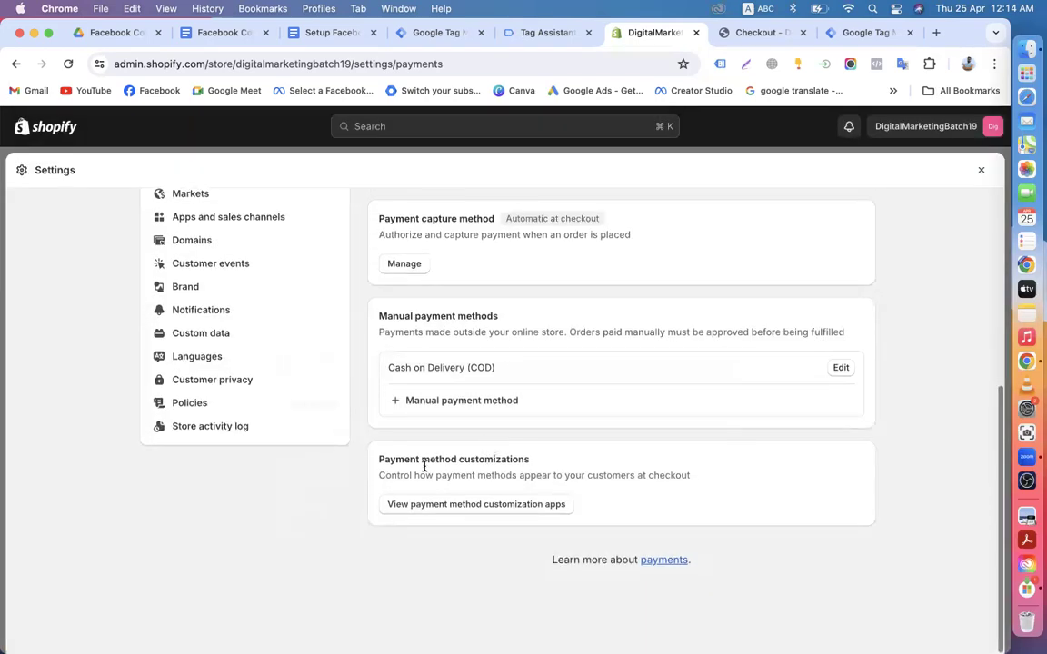
{"action": "left_click", "coordinate": [405, 265]}
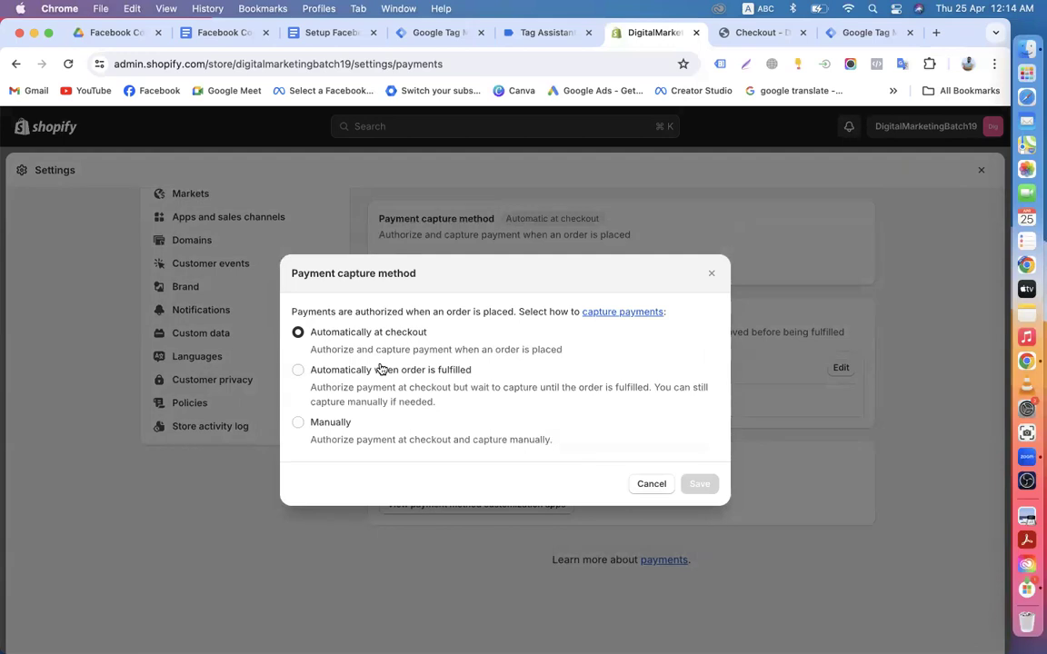
Step: Close the payment capture dialog unchanged and glance at the GTM container's Tags list
{"action": "left_click", "coordinate": [710, 274]}
{"action": "scroll", "coordinate": [454, 337], "scroll_direction": "up", "scroll_amount": 5}
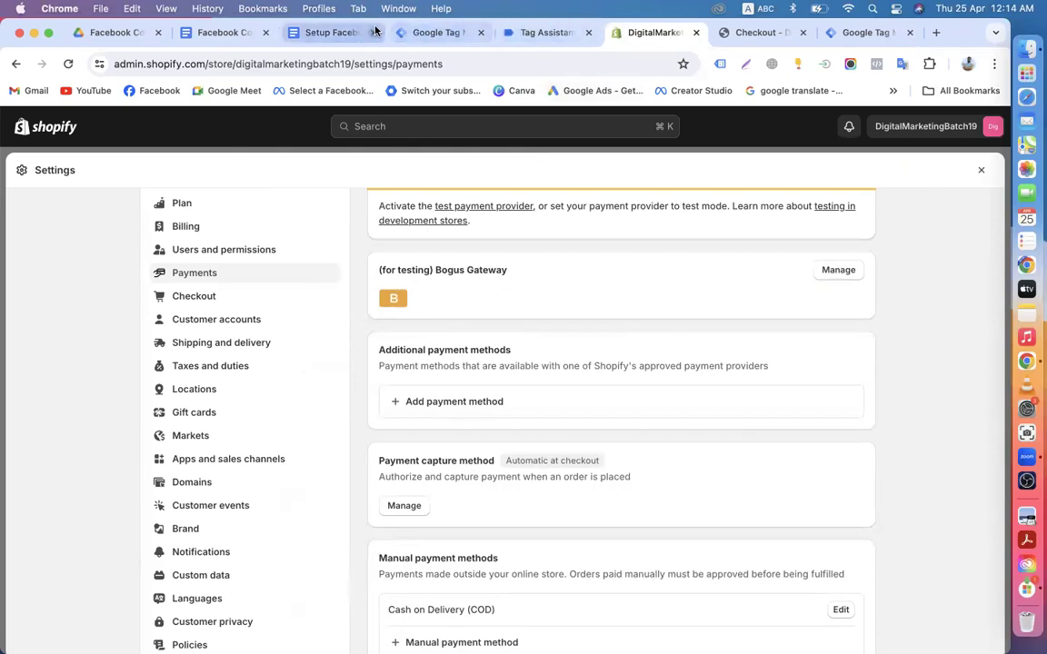
{"action": "left_click", "coordinate": [427, 34]}
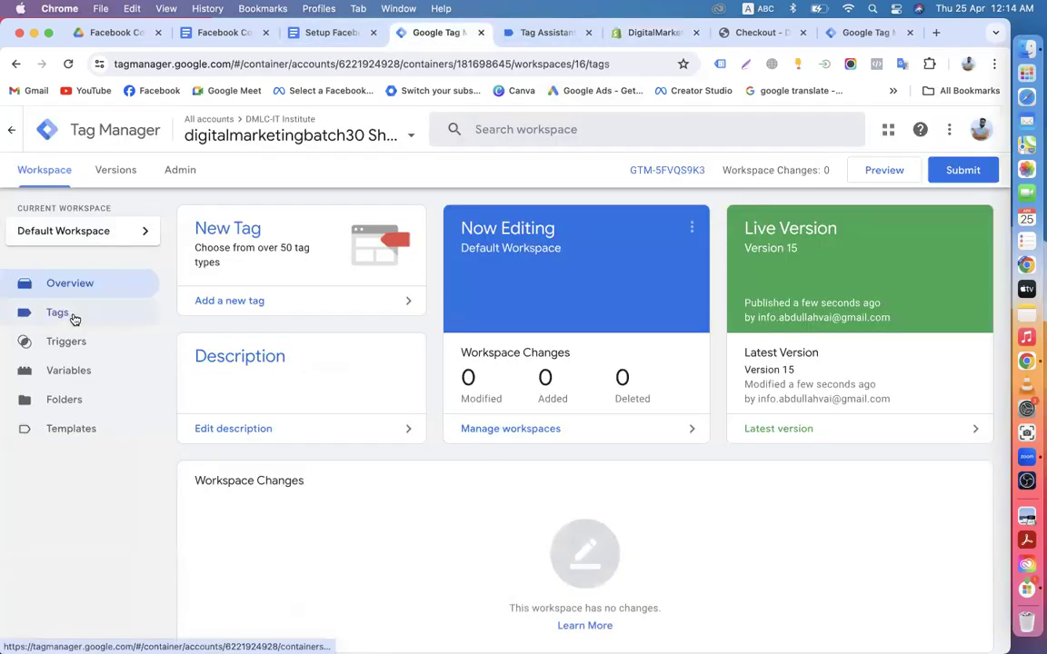
{"action": "left_click", "coordinate": [73, 317]}
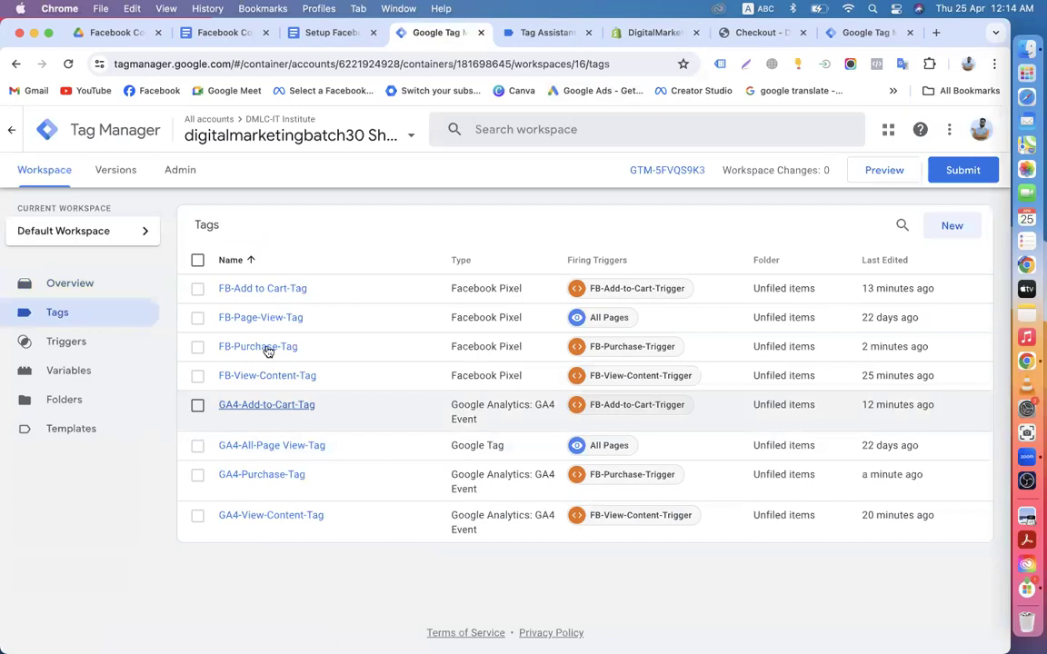
Step: Return briefly to Shopify's payment settings, then go to the store's checkout page
{"action": "left_click", "coordinate": [659, 34]}
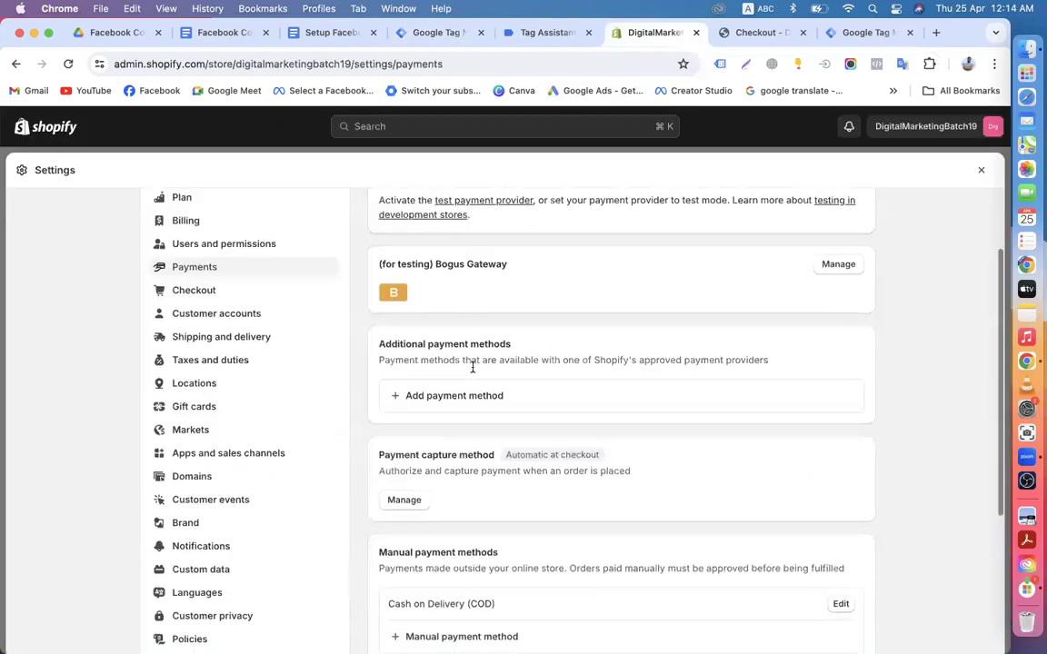
{"action": "scroll", "coordinate": [472, 368], "scroll_direction": "down", "scroll_amount": 3}
{"action": "scroll", "coordinate": [471, 367], "scroll_direction": "up", "scroll_amount": 5}
{"action": "left_click", "coordinate": [755, 33]}
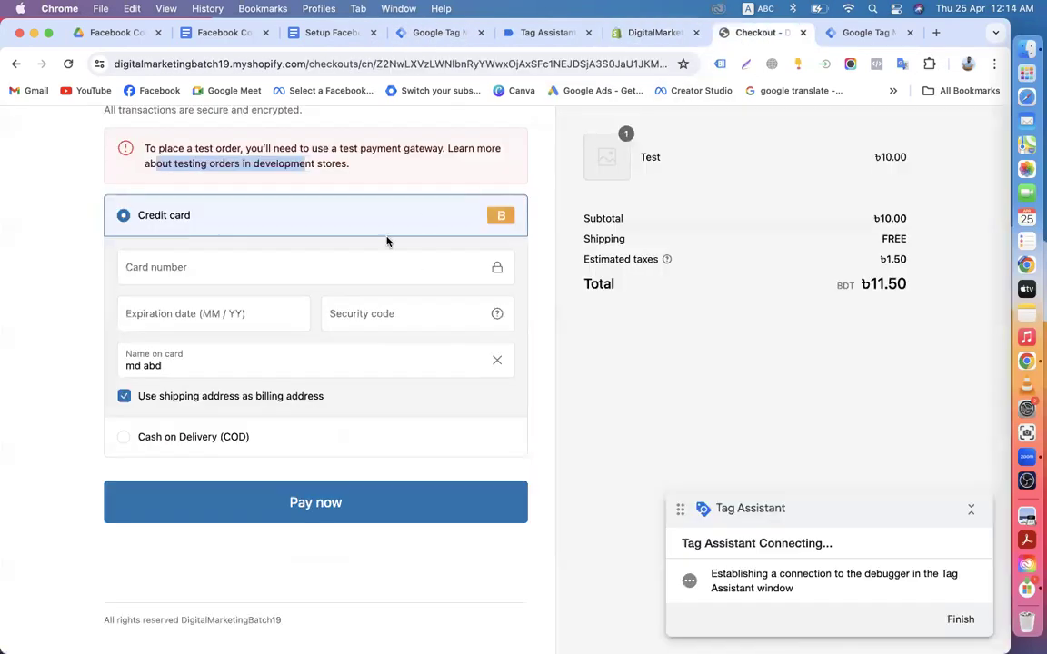
Step: Try the Tk 11.50 test order with Cash on Delivery, read the payment error, and return to admin
{"action": "left_click", "coordinate": [314, 511]}
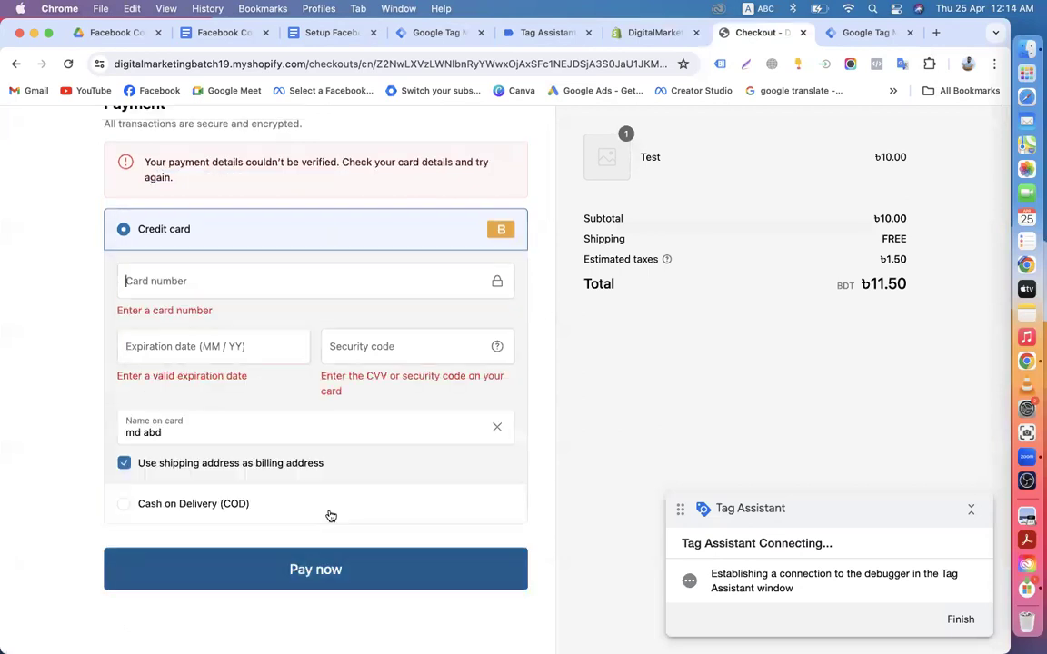
{"action": "left_click", "coordinate": [141, 507]}
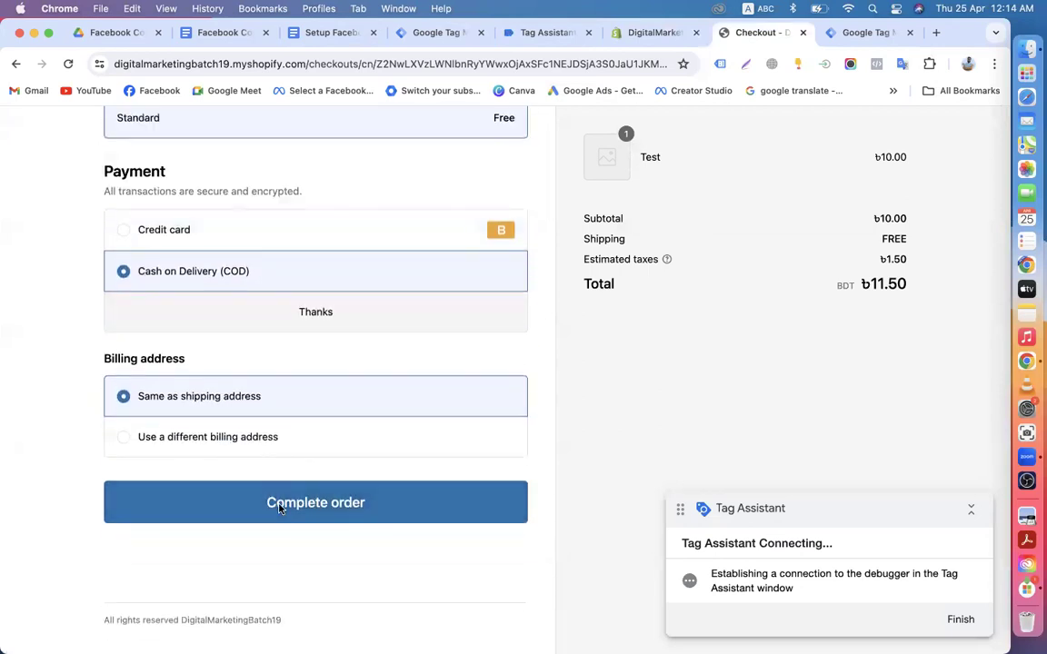
{"action": "left_click", "coordinate": [280, 508]}
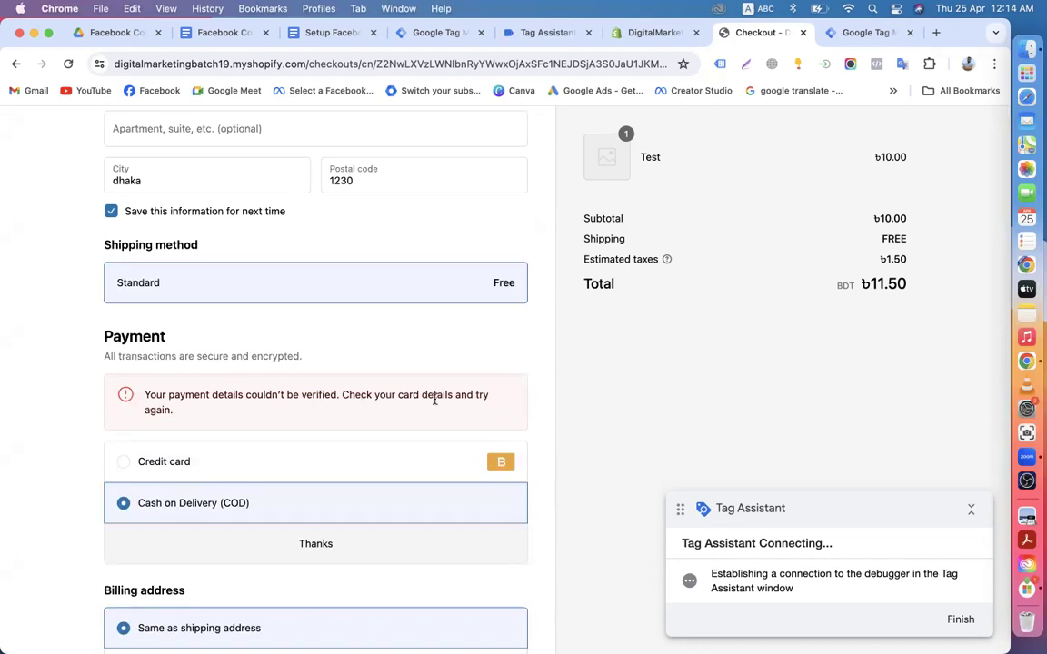
{"action": "triple_click", "coordinate": [131, 413]}
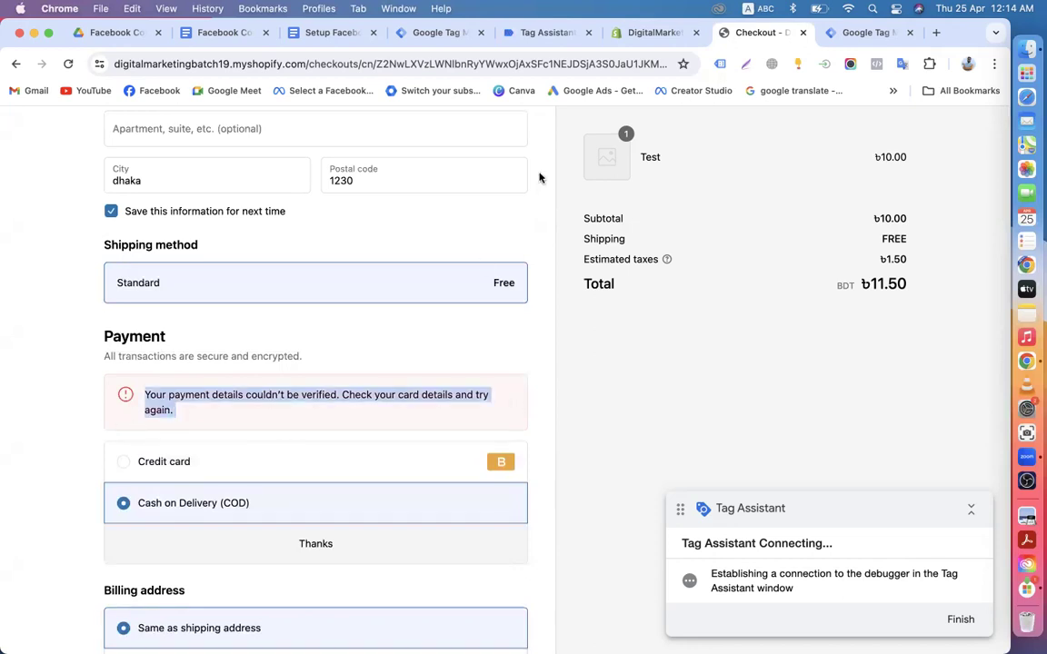
{"action": "left_click", "coordinate": [618, 33]}
Step: Open the Bogus Gateway settings and toggle it off and back on, leaving it enabled
{"action": "scroll", "coordinate": [454, 400], "scroll_direction": "down", "scroll_amount": 1}
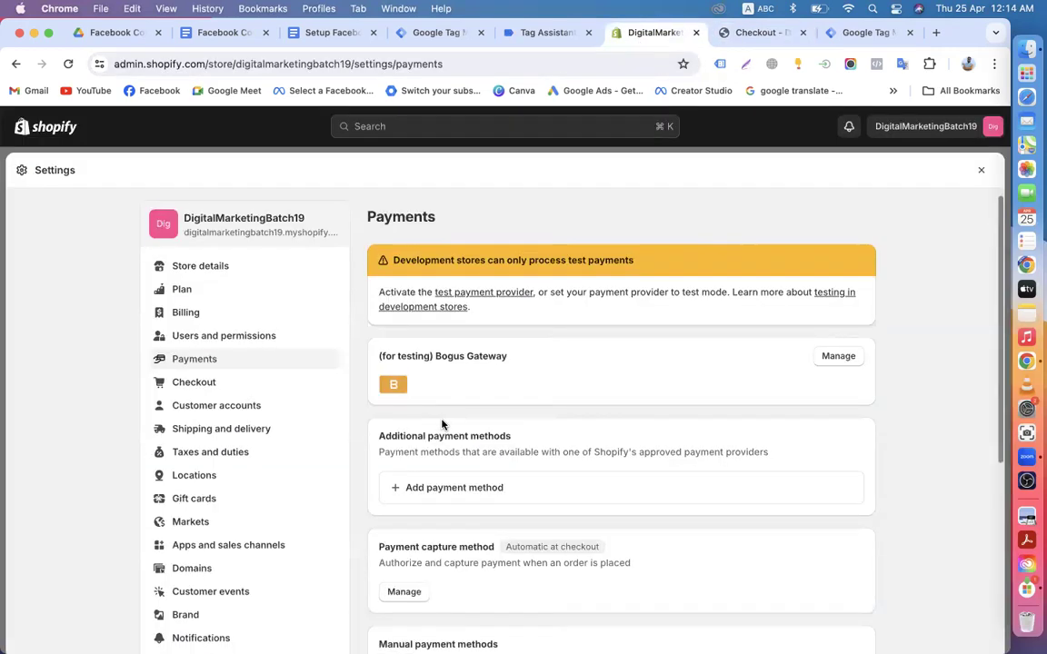
{"action": "scroll", "coordinate": [443, 425], "scroll_direction": "down", "scroll_amount": 1}
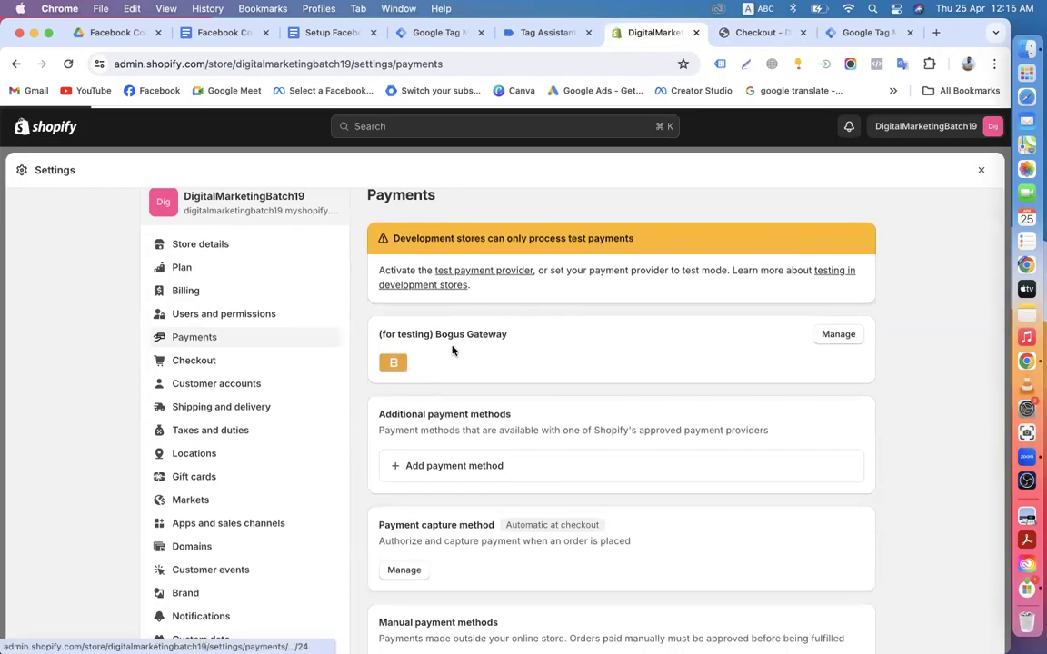
{"action": "left_click", "coordinate": [467, 371]}
{"action": "scroll", "coordinate": [468, 368], "scroll_direction": "down", "scroll_amount": 2}
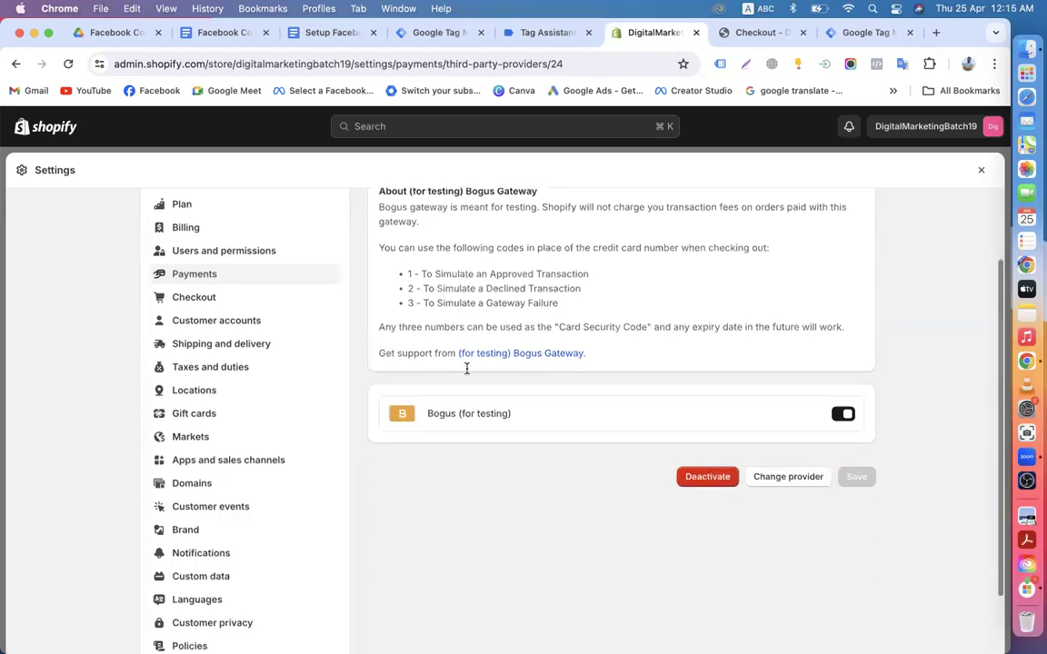
{"action": "scroll", "coordinate": [467, 368], "scroll_direction": "down", "scroll_amount": 2}
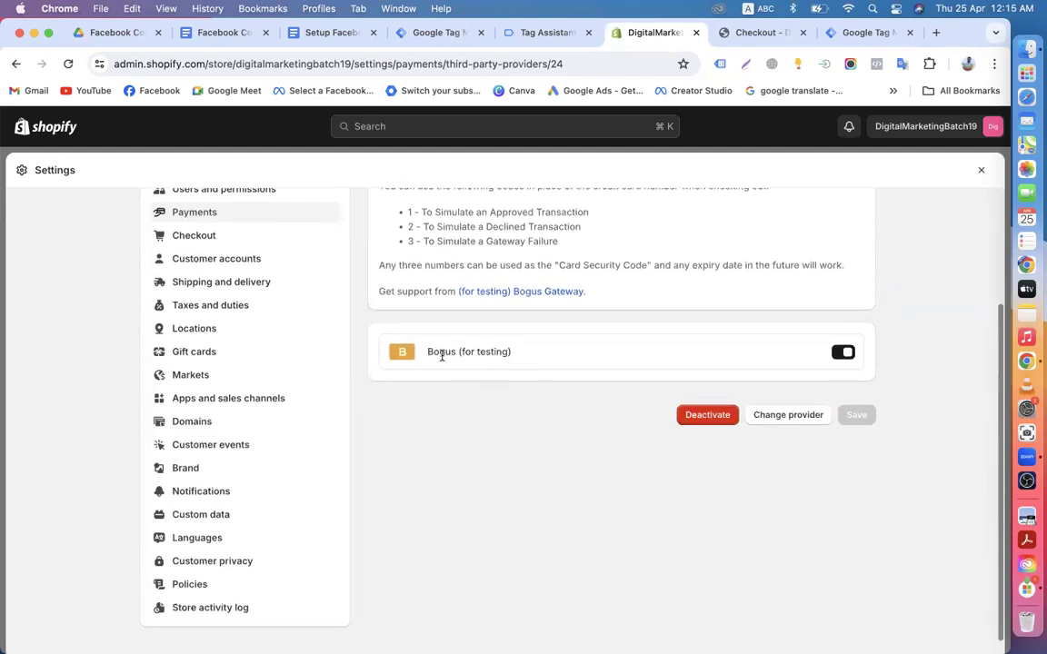
{"action": "left_click", "coordinate": [842, 354]}
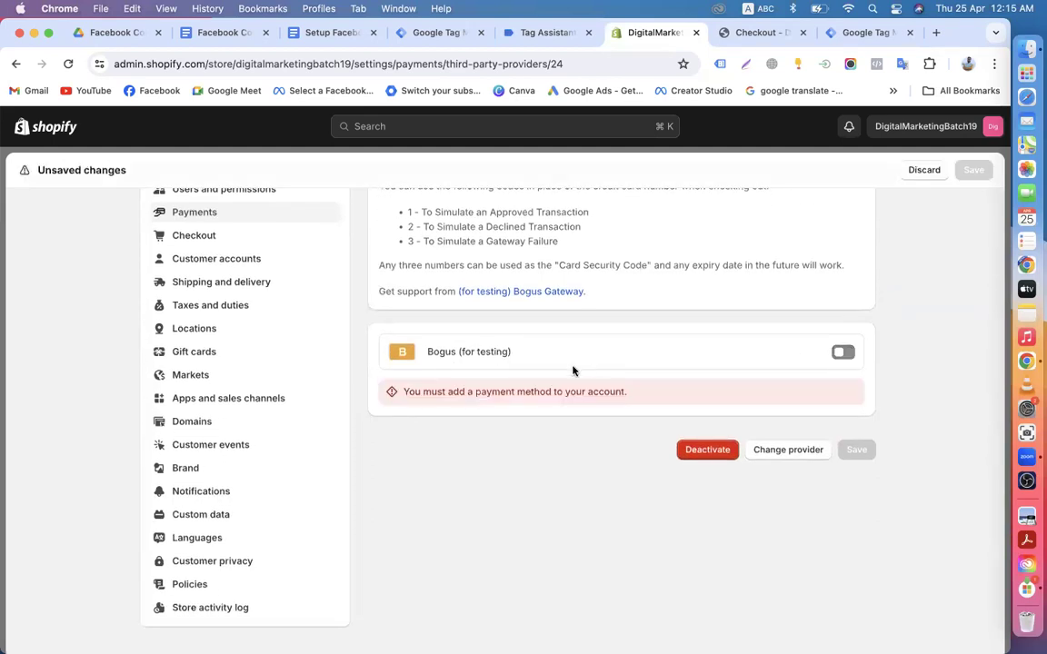
{"action": "left_click", "coordinate": [843, 353]}
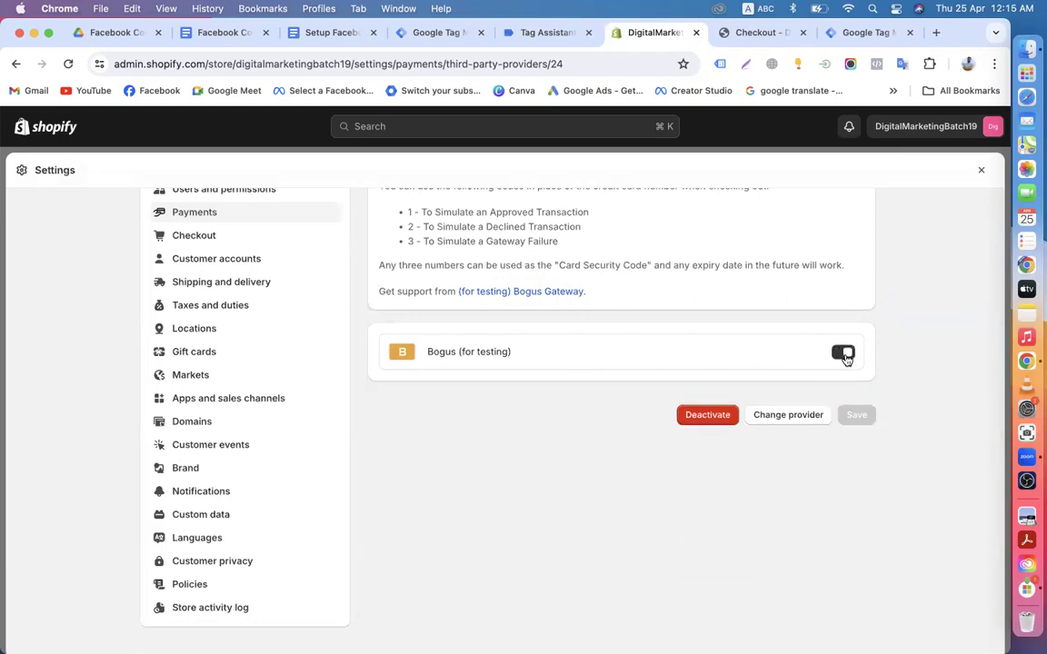
Step: Open and close the blank Bogus Gateway support page, then return to the Tag Manager tags list
{"action": "left_click", "coordinate": [501, 291]}
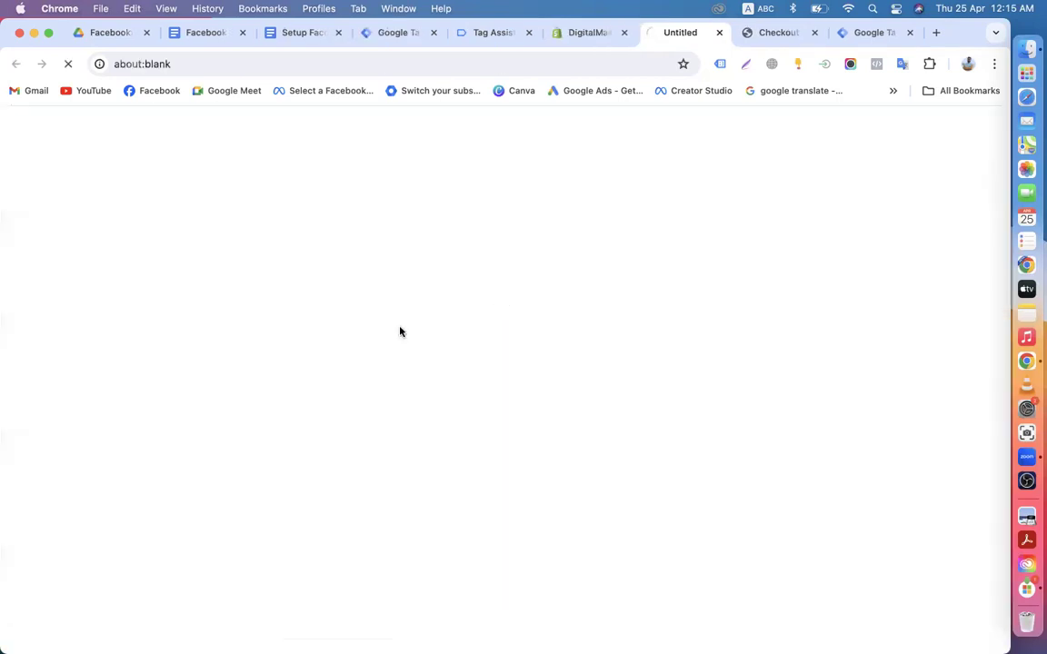
{"action": "left_click", "coordinate": [719, 33]}
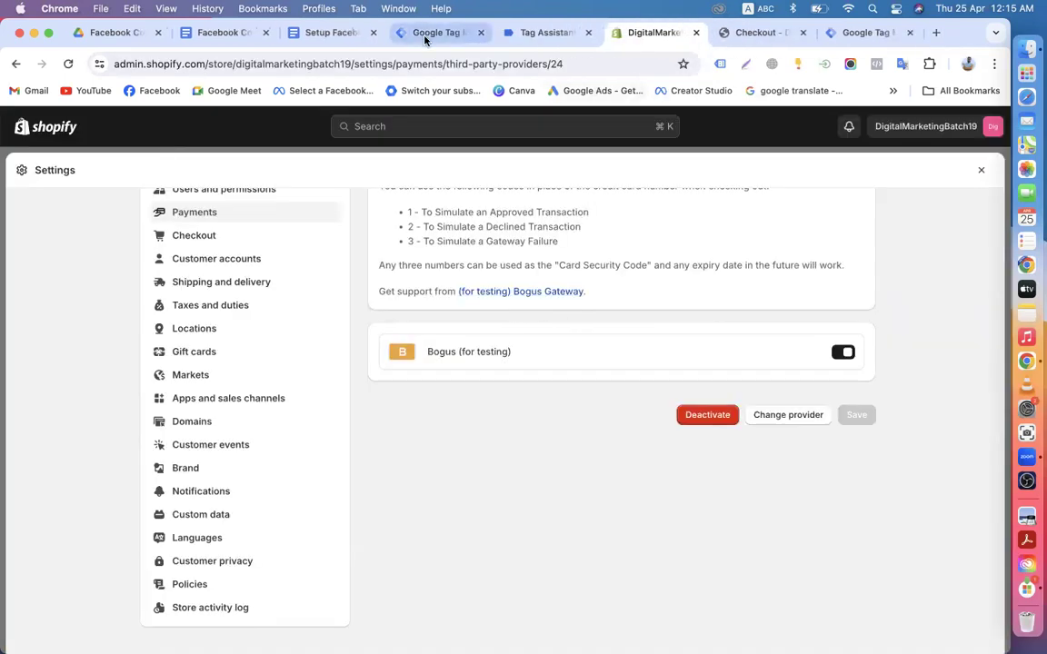
{"action": "left_click", "coordinate": [423, 33]}
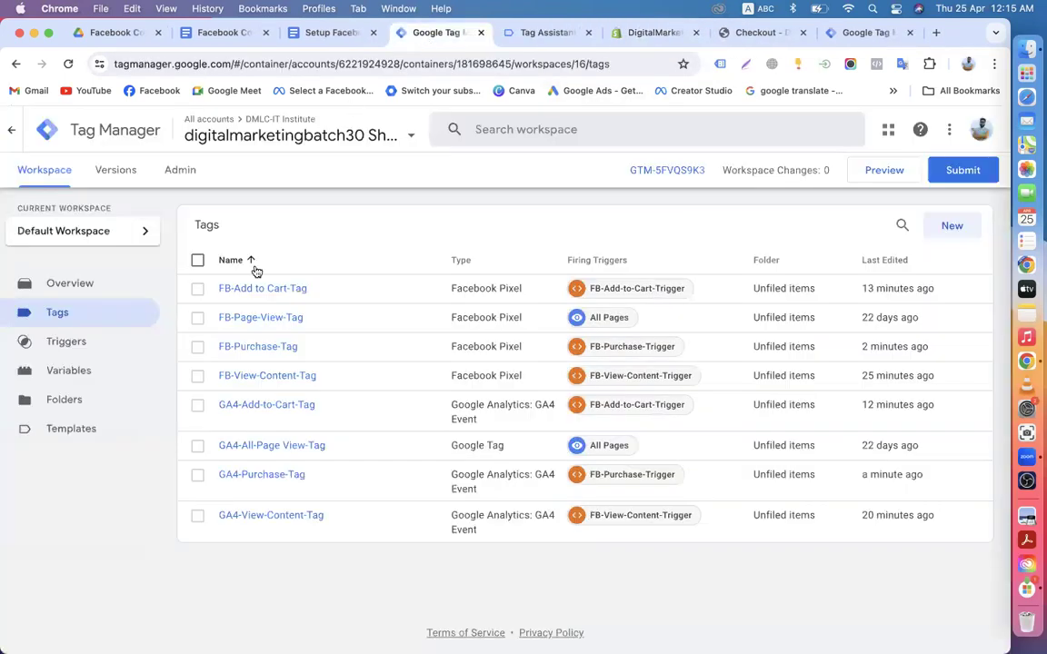
Step: Close the Tag Assistant tab and dock the second GTM container tab beside the first
{"action": "left_click", "coordinate": [522, 35]}
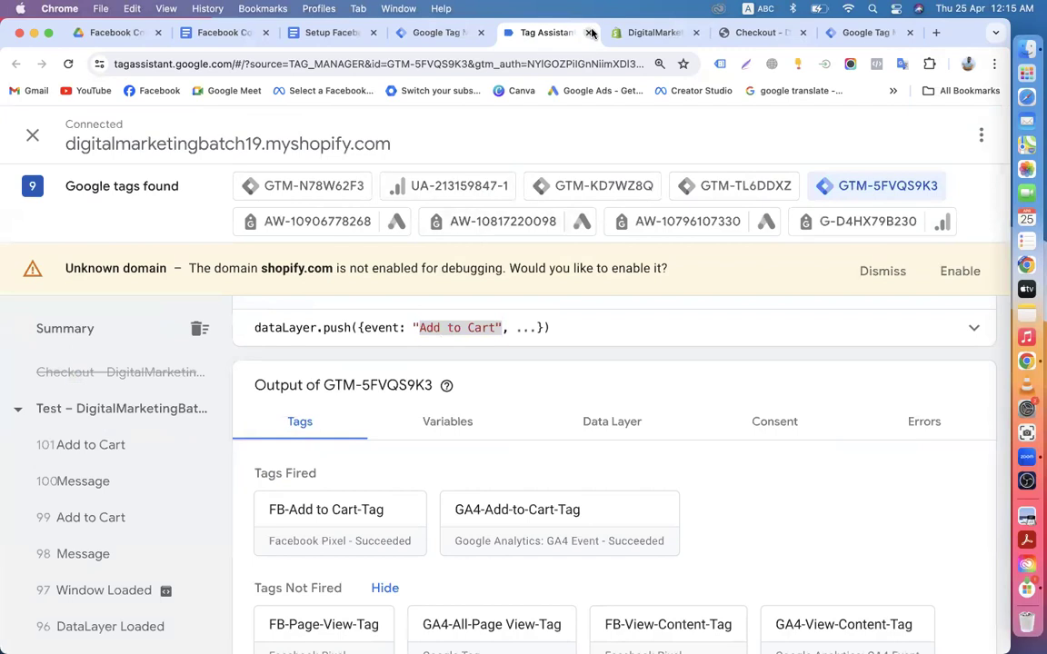
{"action": "left_click", "coordinate": [588, 33]}
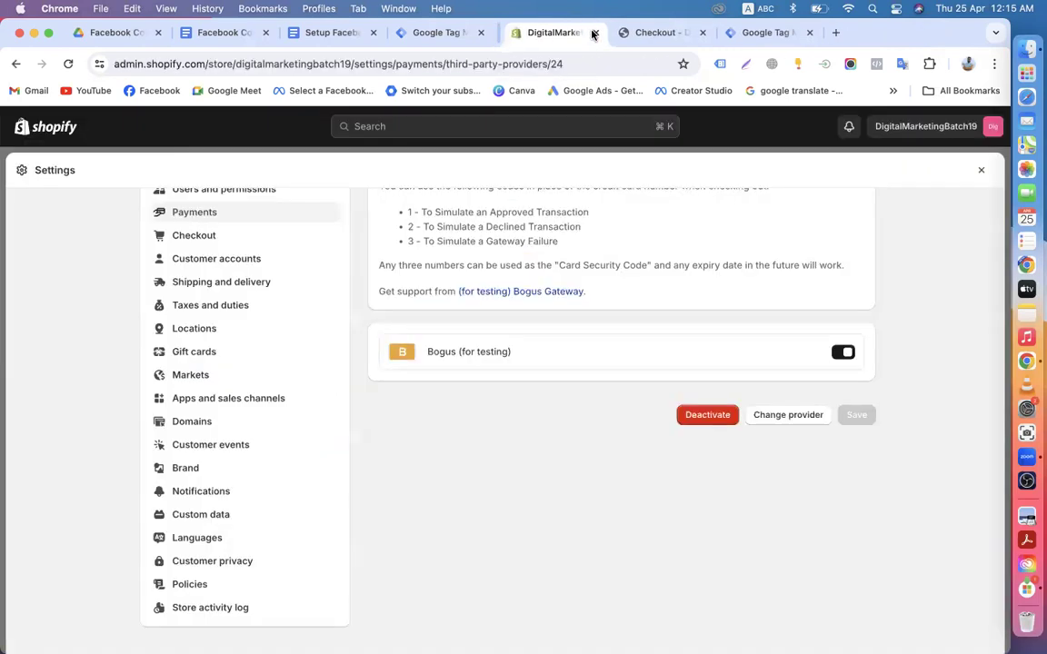
{"action": "left_click", "coordinate": [56, 130]}
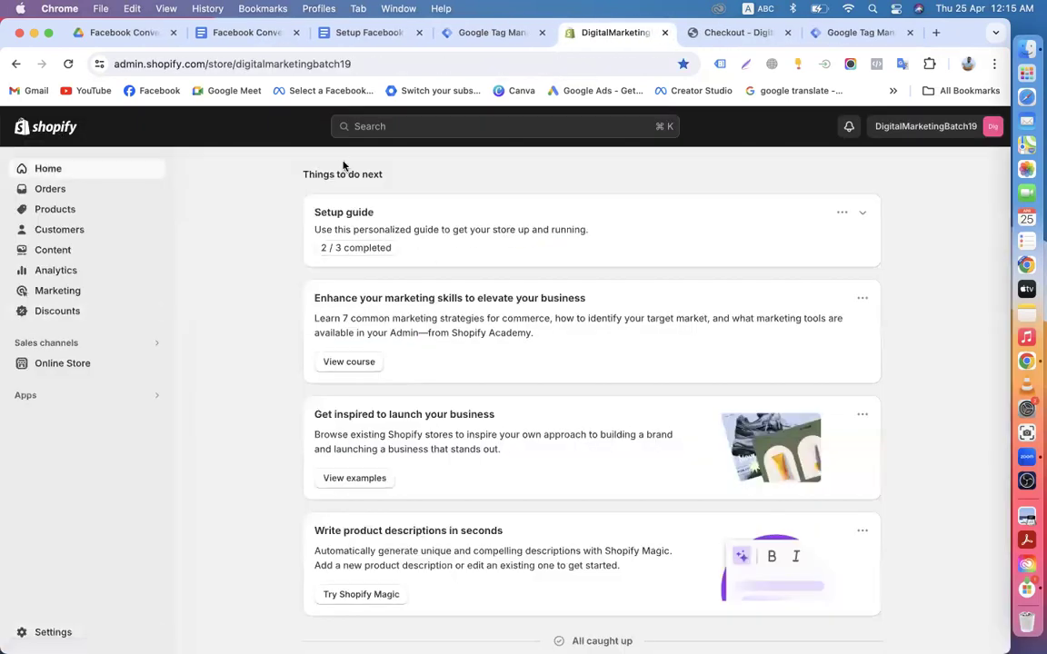
{"action": "left_click", "coordinate": [495, 33]}
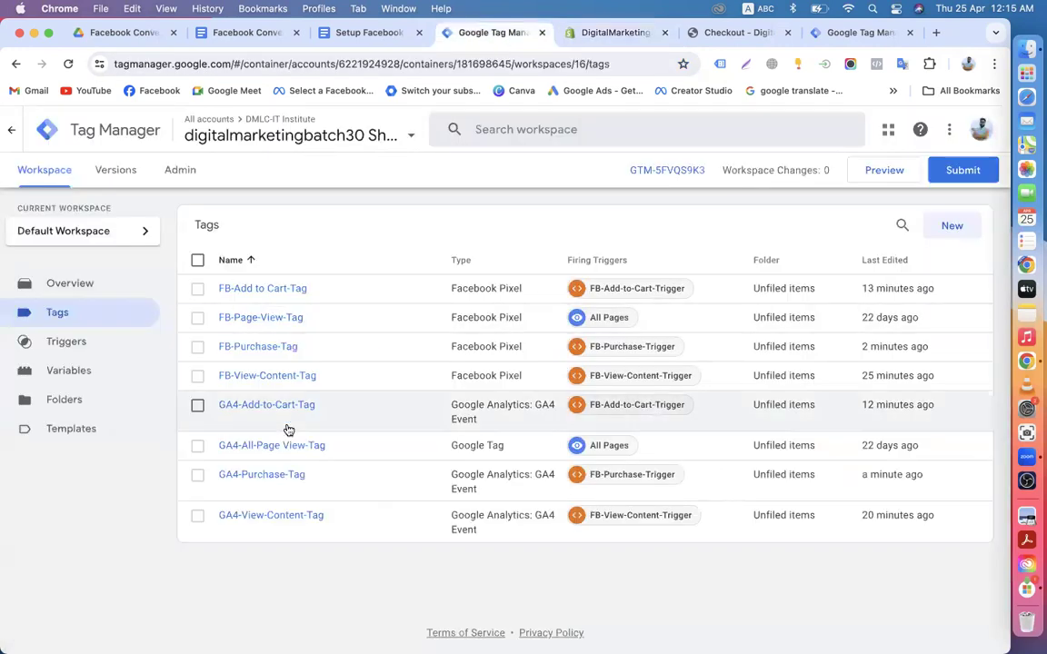
{"action": "left_click_drag", "start_coordinate": [865, 33], "coordinate": [615, 38]}
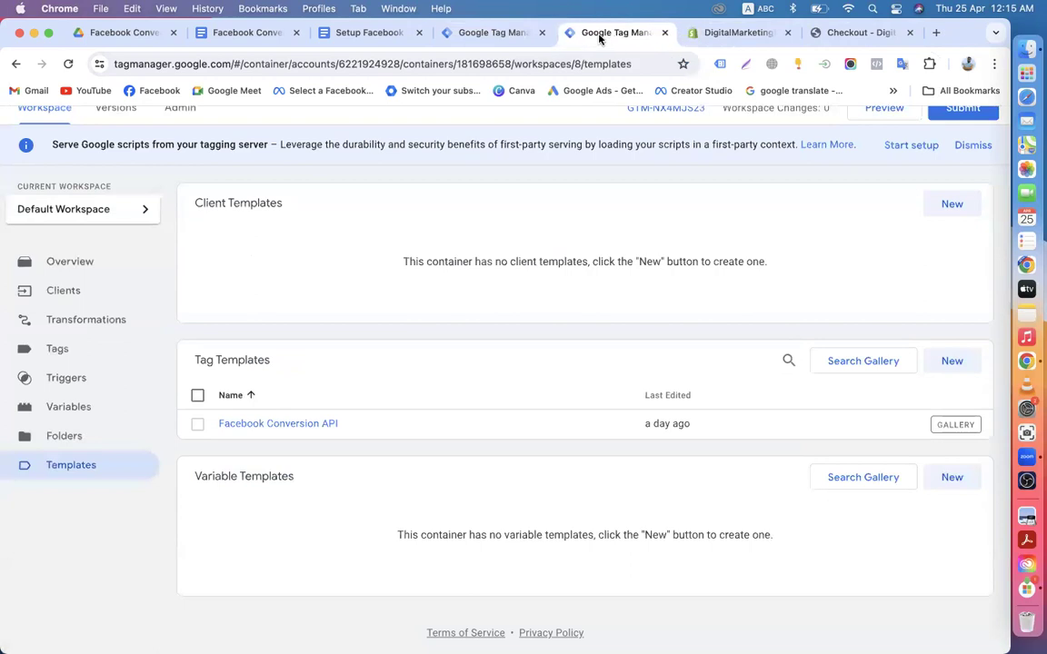
{"action": "left_click", "coordinate": [478, 34]}
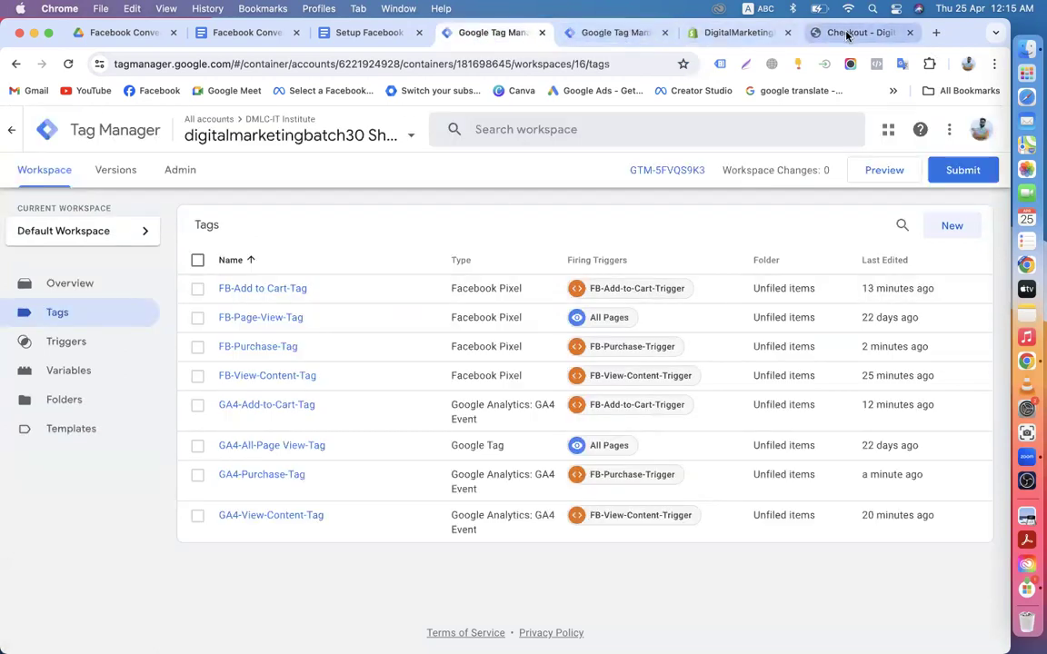
{"action": "left_click", "coordinate": [818, 33]}
Step: Load the Facebook business list and pick the dev-afshanadm32.pantheonsite.io portfolio card
{"action": "left_click", "coordinate": [338, 92]}
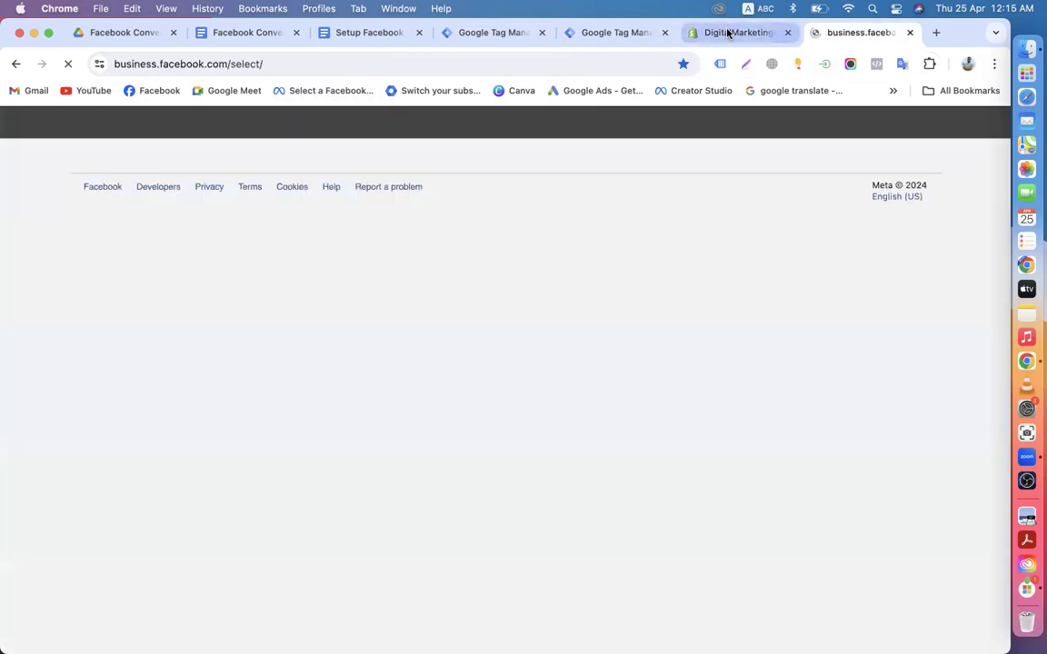
{"action": "left_click", "coordinate": [727, 32]}
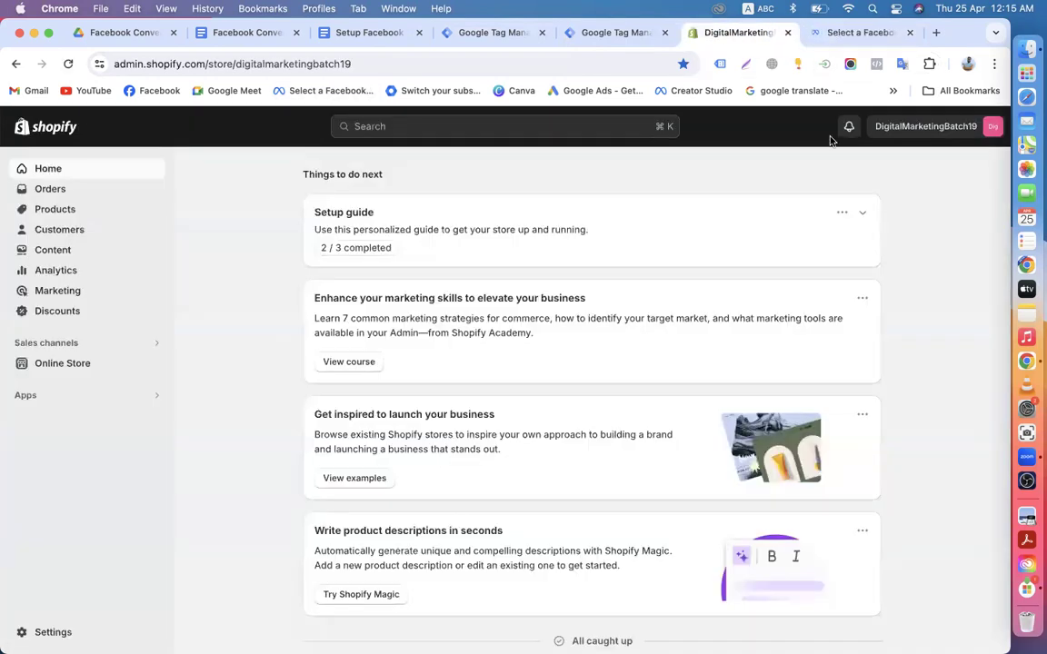
{"action": "left_click", "coordinate": [844, 33]}
{"action": "scroll", "coordinate": [433, 410], "scroll_direction": "down", "scroll_amount": 5}
{"action": "scroll", "coordinate": [432, 410], "scroll_direction": "down", "scroll_amount": 5}
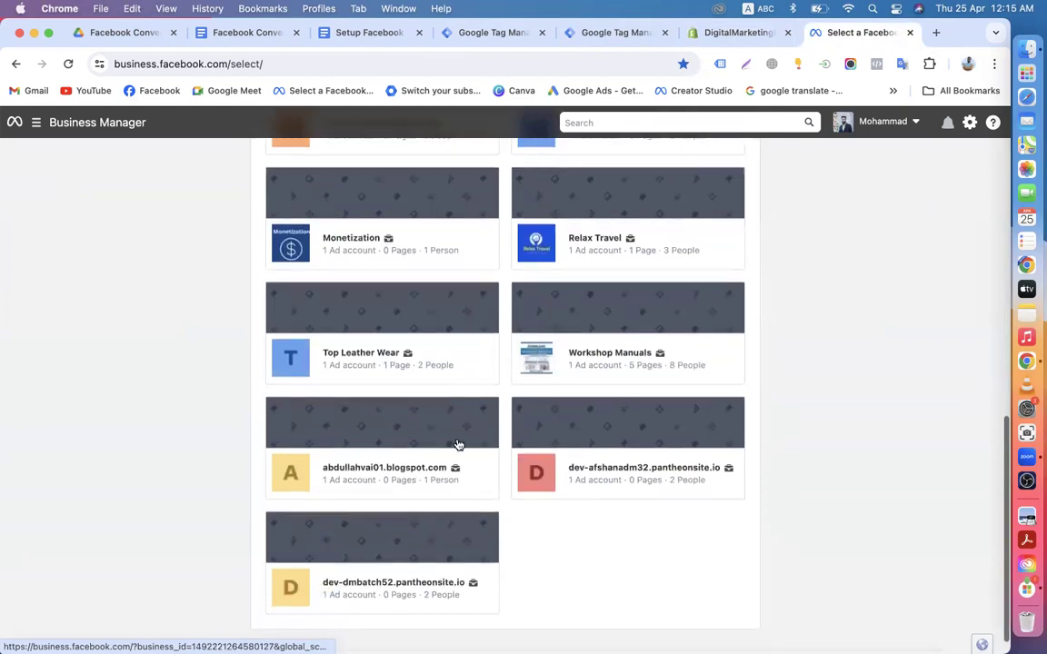
{"action": "scroll", "coordinate": [458, 444], "scroll_direction": "down", "scroll_amount": 1}
{"action": "scroll", "coordinate": [343, 398], "scroll_direction": "up", "scroll_amount": 5}
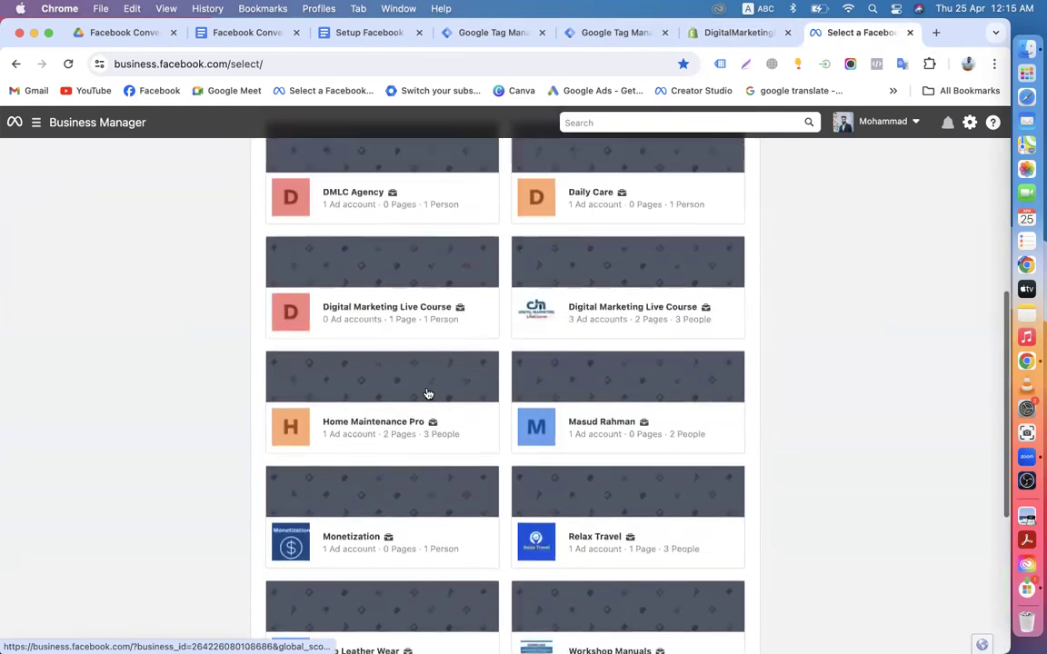
{"action": "scroll", "coordinate": [428, 394], "scroll_direction": "up", "scroll_amount": 5}
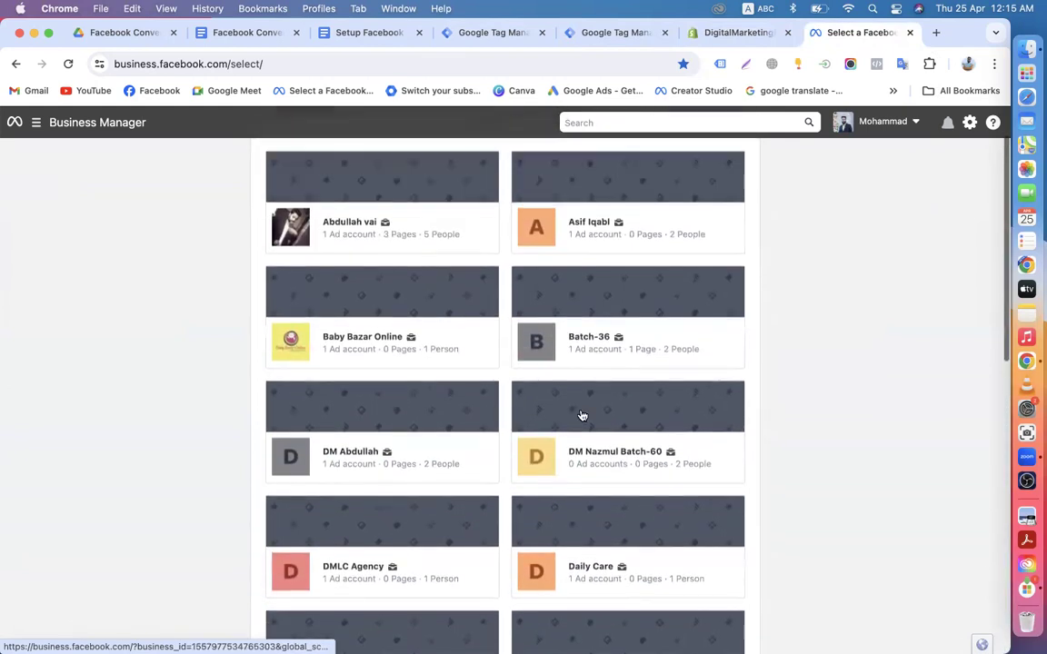
{"action": "scroll", "coordinate": [581, 415], "scroll_direction": "down", "scroll_amount": 10}
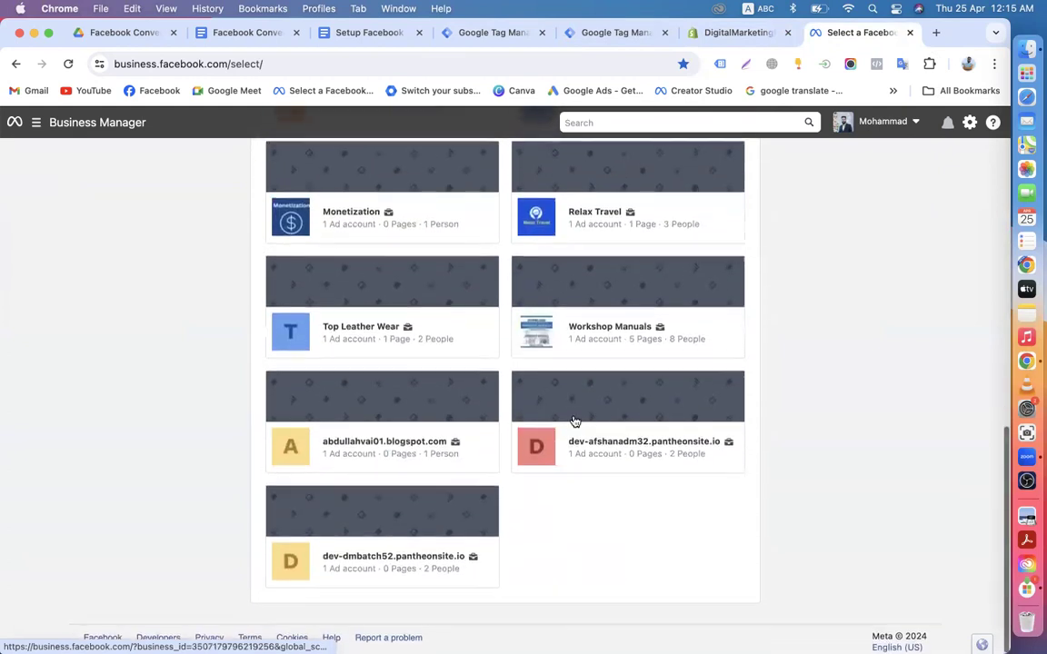
{"action": "scroll", "coordinate": [536, 449], "scroll_direction": "up", "scroll_amount": 4}
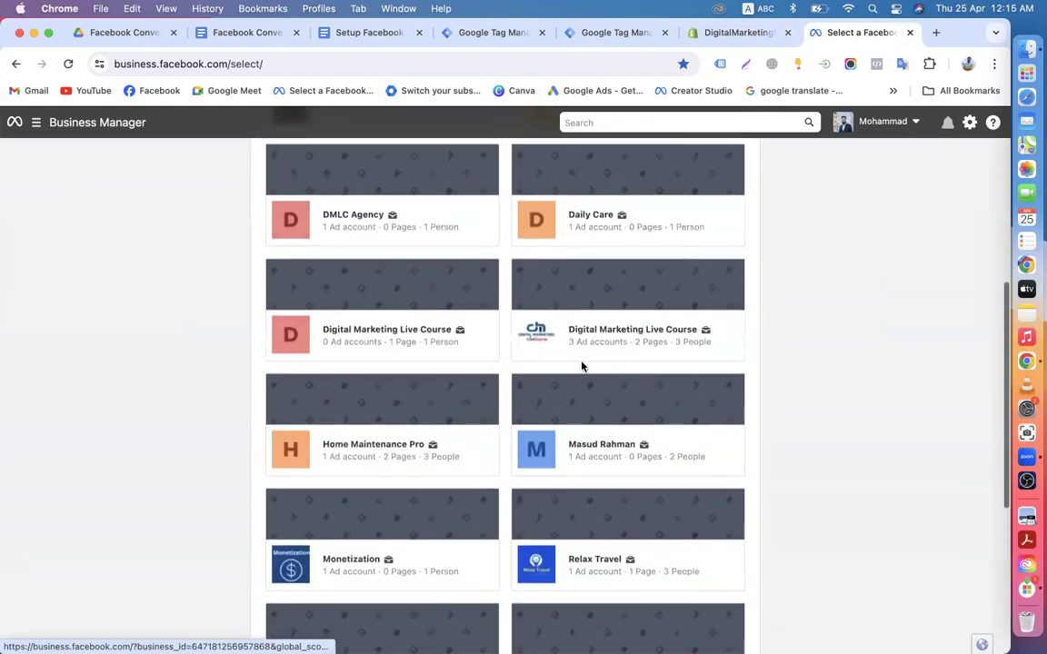
{"action": "scroll", "coordinate": [598, 389], "scroll_direction": "down", "scroll_amount": 4}
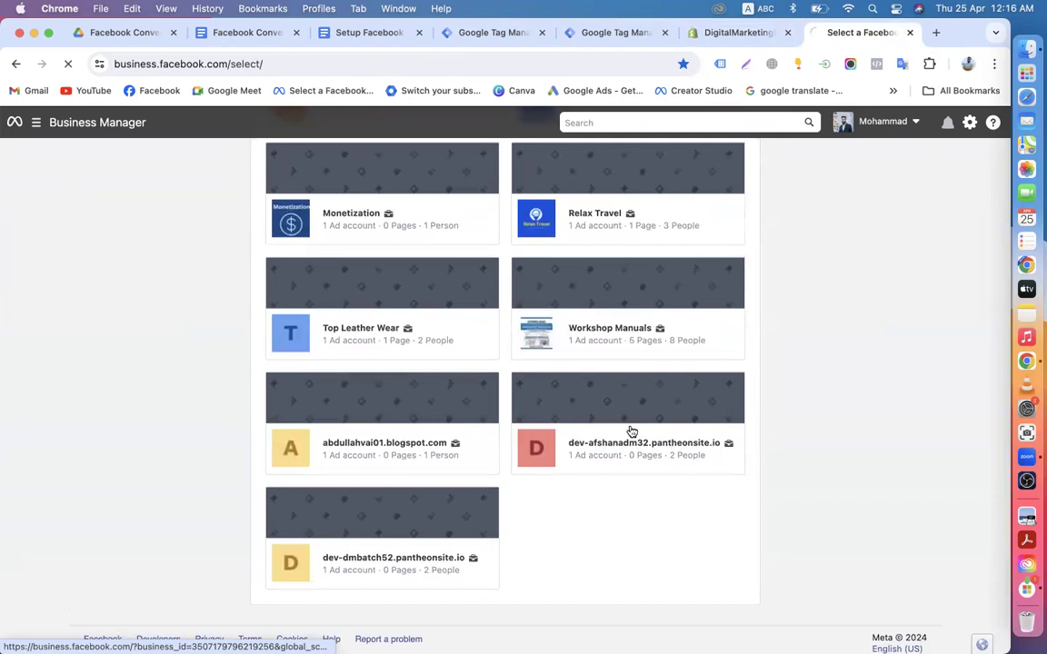
{"action": "left_click", "coordinate": [630, 430]}
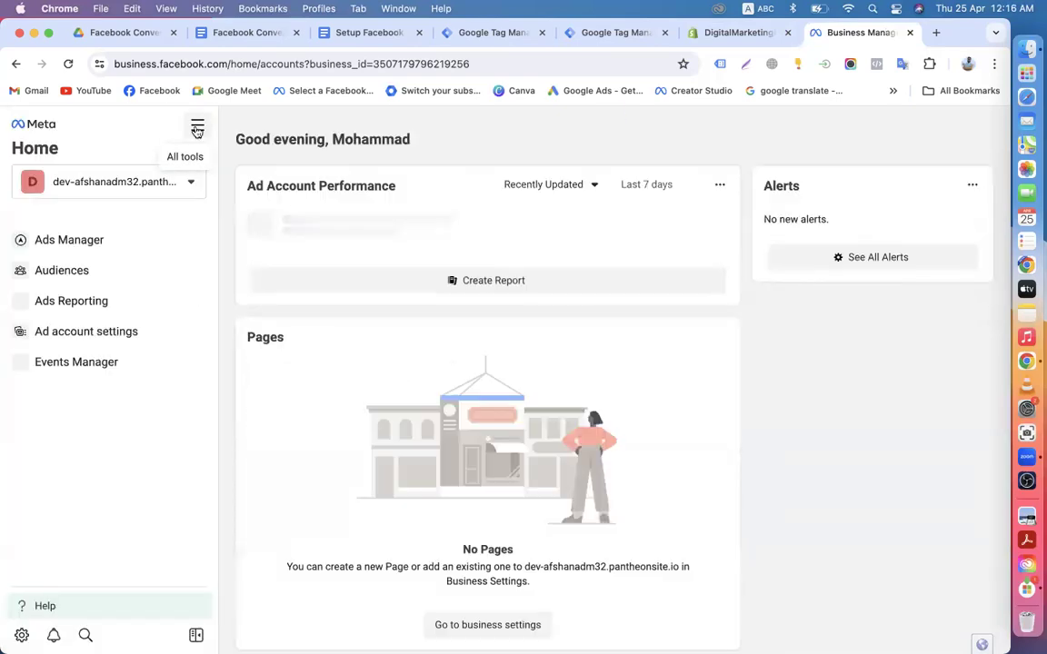
Step: Open Events Manager from All tools, briefly opening the online storefront in a new tab
{"action": "left_click", "coordinate": [198, 129]}
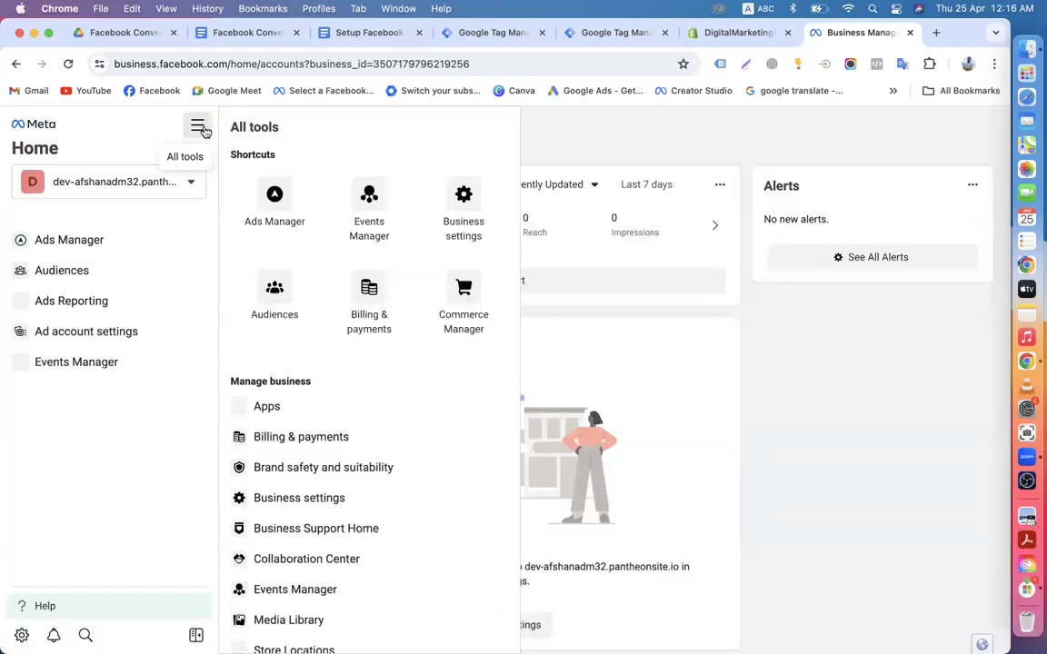
{"action": "left_click", "coordinate": [368, 211]}
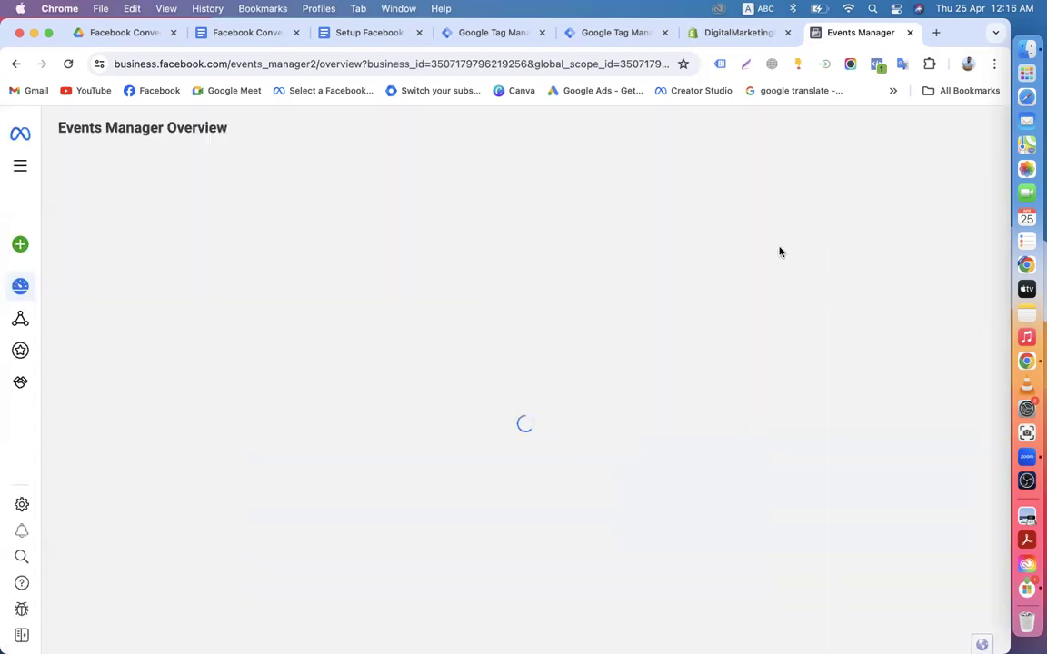
{"action": "left_click", "coordinate": [741, 33]}
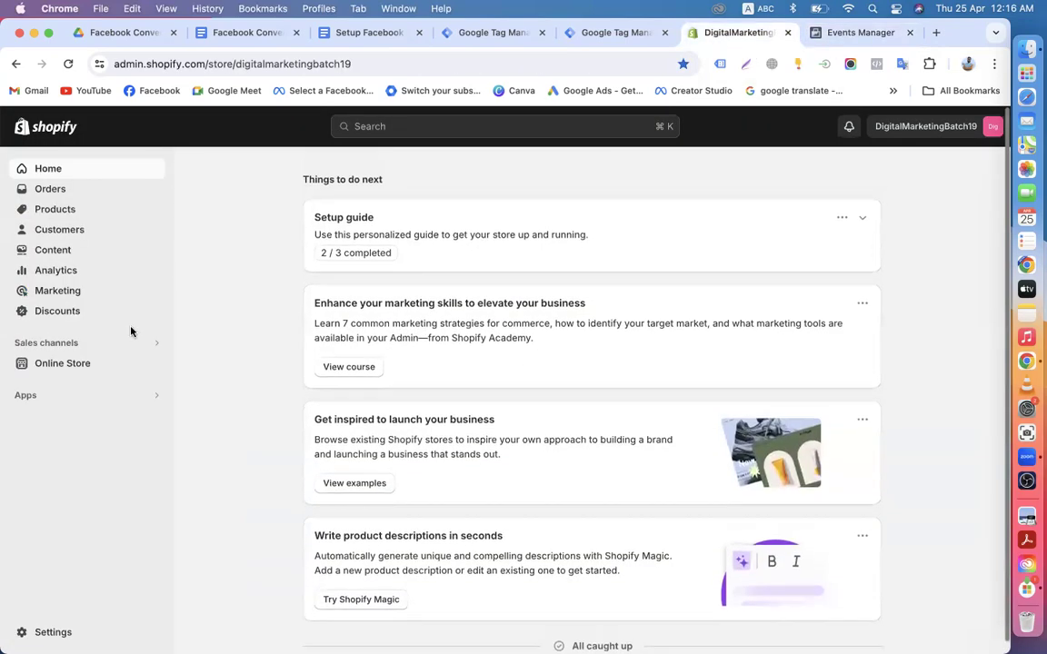
{"action": "left_click", "coordinate": [154, 364]}
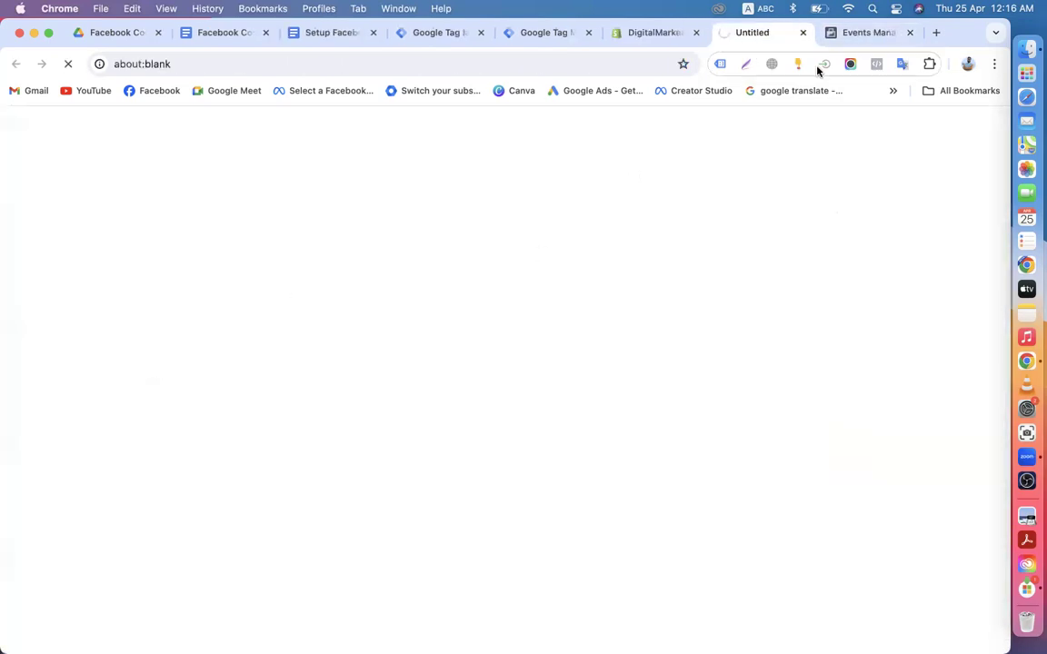
{"action": "left_click", "coordinate": [860, 32]}
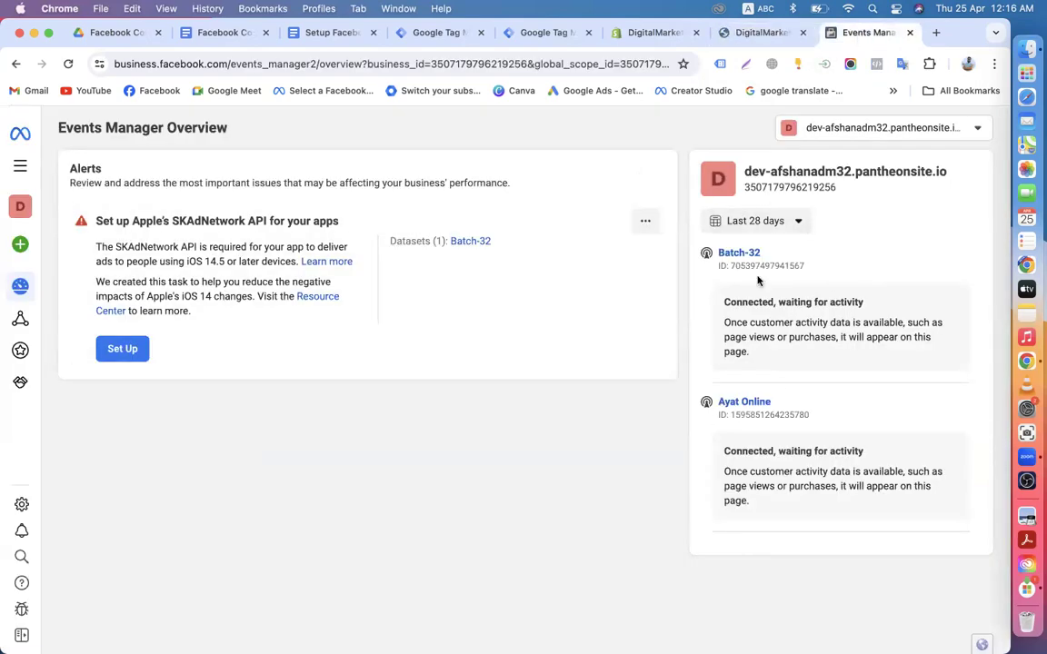
Step: Expand the business-asset dropdown and show more ad accounts
{"action": "left_click", "coordinate": [883, 134]}
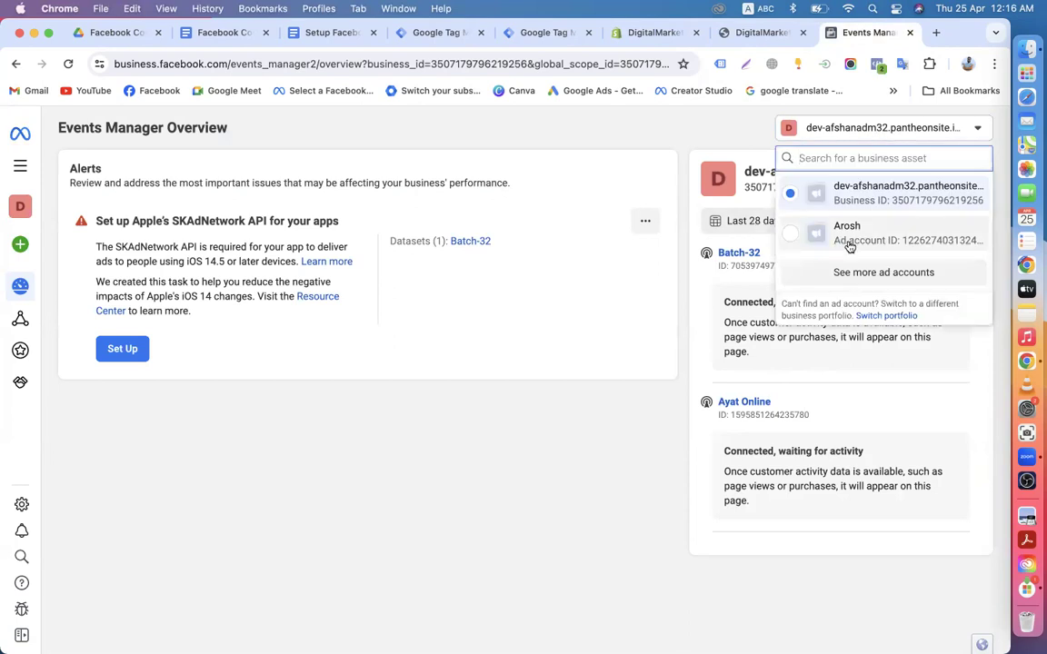
{"action": "left_click", "coordinate": [834, 273]}
{"action": "scroll", "coordinate": [862, 367], "scroll_direction": "down", "scroll_amount": 2}
{"action": "scroll", "coordinate": [861, 366], "scroll_direction": "down", "scroll_amount": 10}
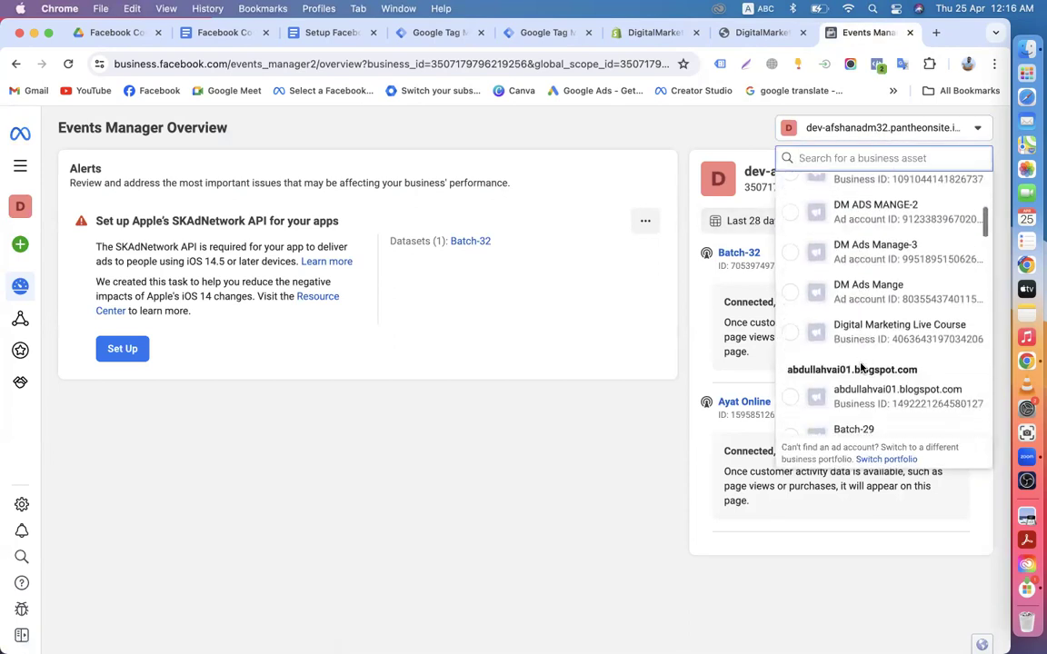
Step: Choose dev-dmbatch52.pantheonsite.io from the Select a Facebook business list
{"action": "scroll", "coordinate": [850, 373], "scroll_direction": "down", "scroll_amount": 8}
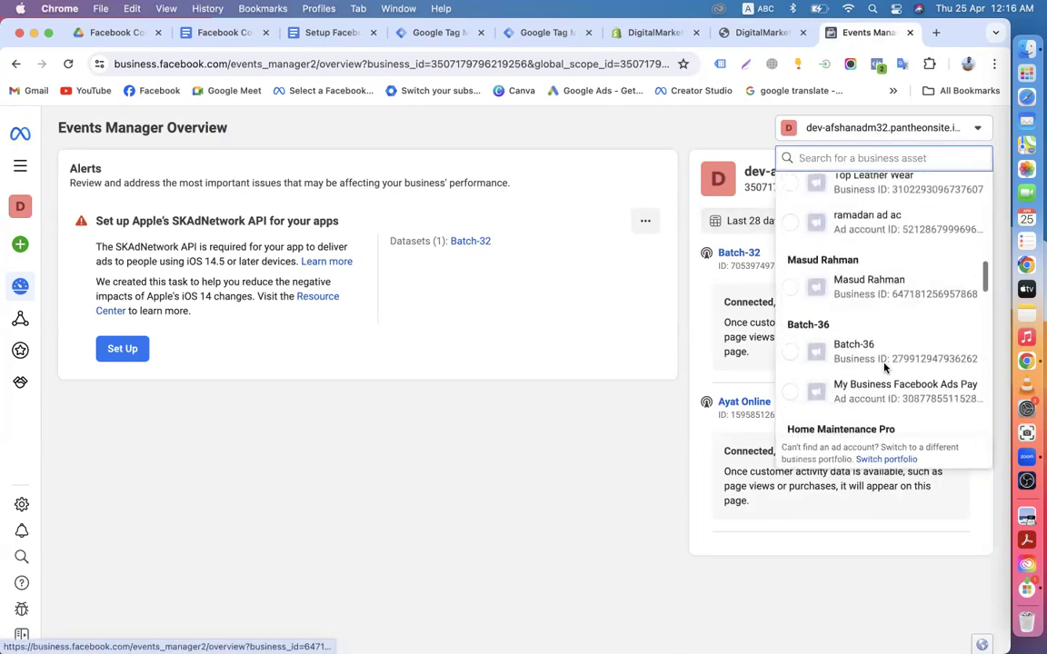
{"action": "scroll", "coordinate": [861, 382], "scroll_direction": "down", "scroll_amount": 10}
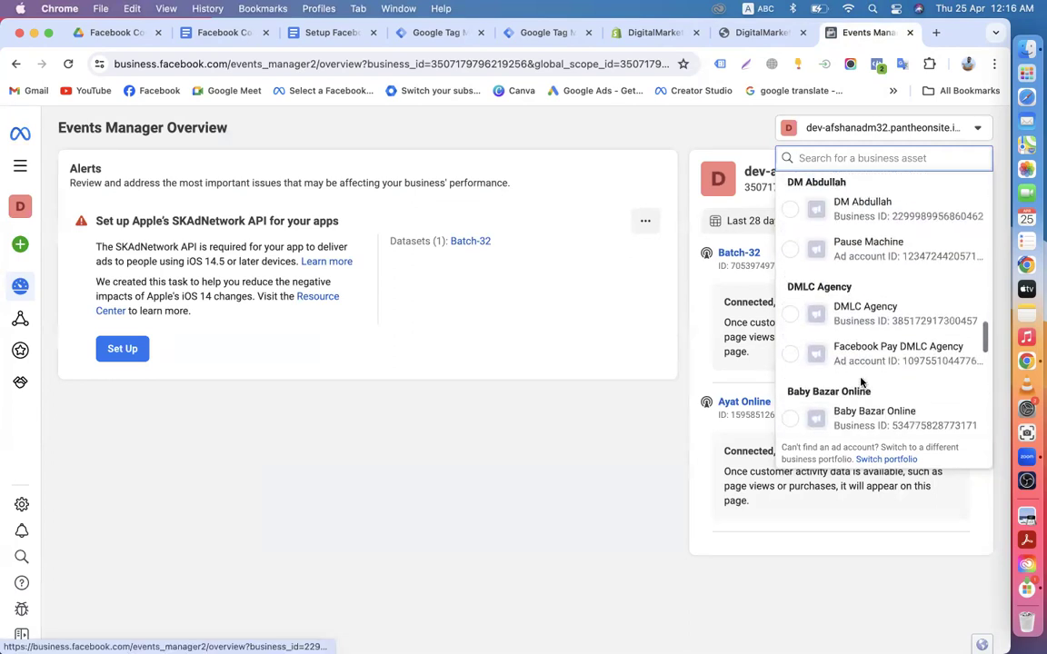
{"action": "scroll", "coordinate": [864, 382], "scroll_direction": "down", "scroll_amount": 5}
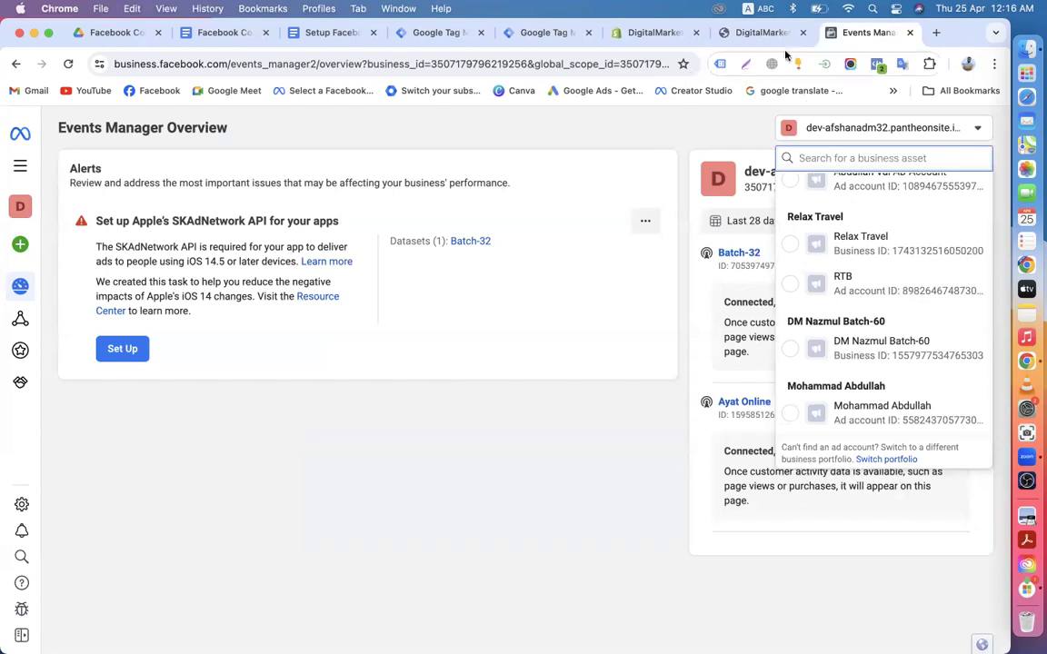
{"action": "left_click", "coordinate": [320, 91]}
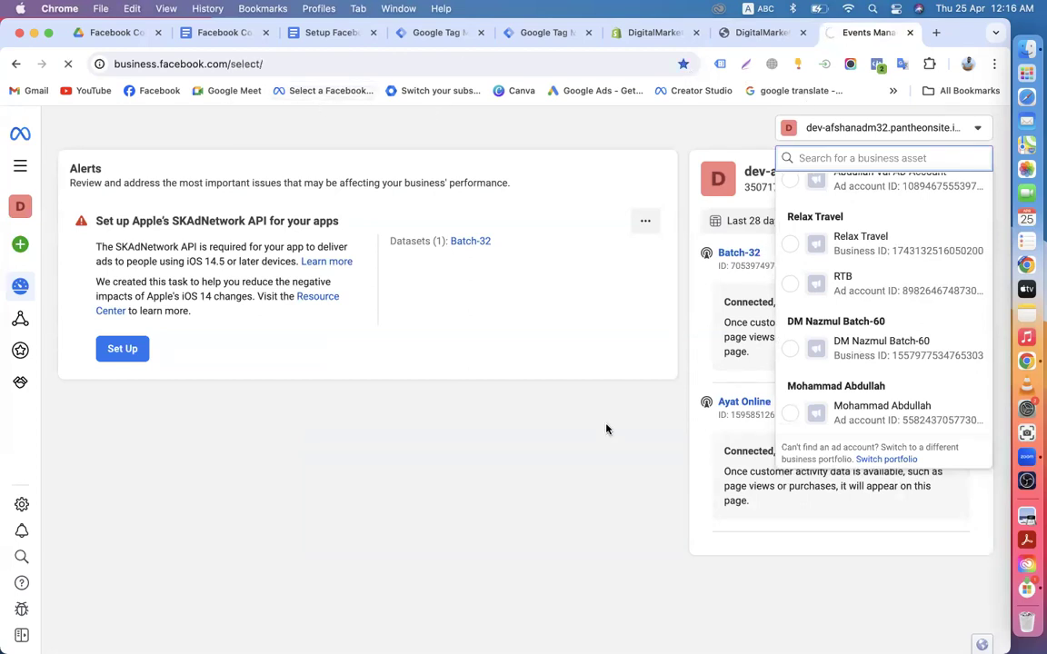
{"action": "scroll", "coordinate": [640, 458], "scroll_direction": "down", "scroll_amount": 10}
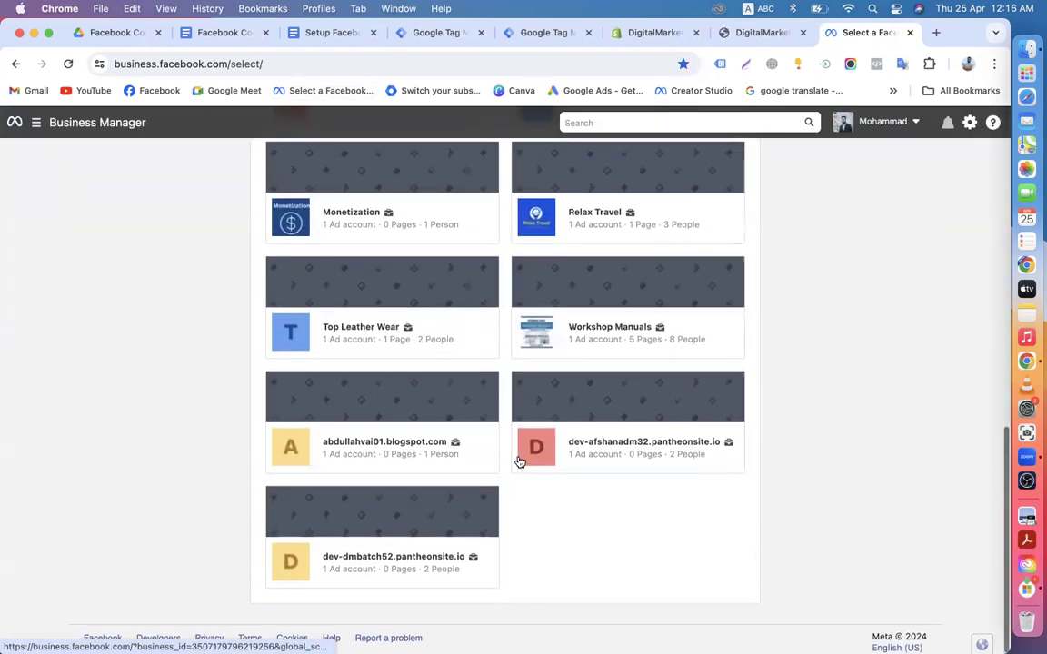
{"action": "left_click", "coordinate": [390, 543]}
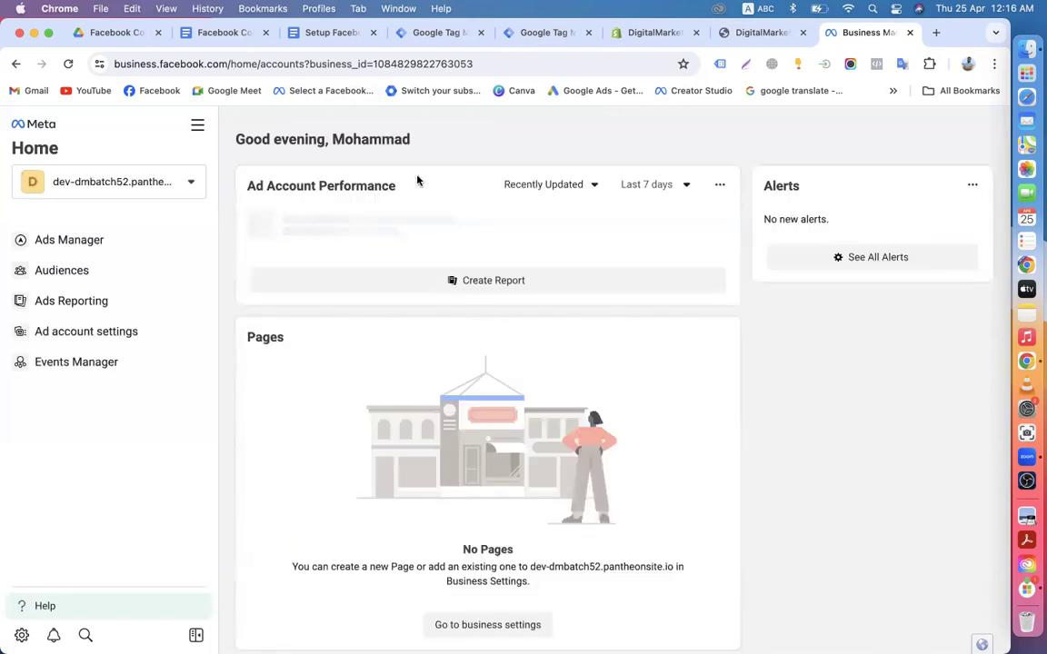
Step: Open its Events Manager via All tools, with a quick look at the GTM Facebook tags
{"action": "left_click", "coordinate": [199, 132]}
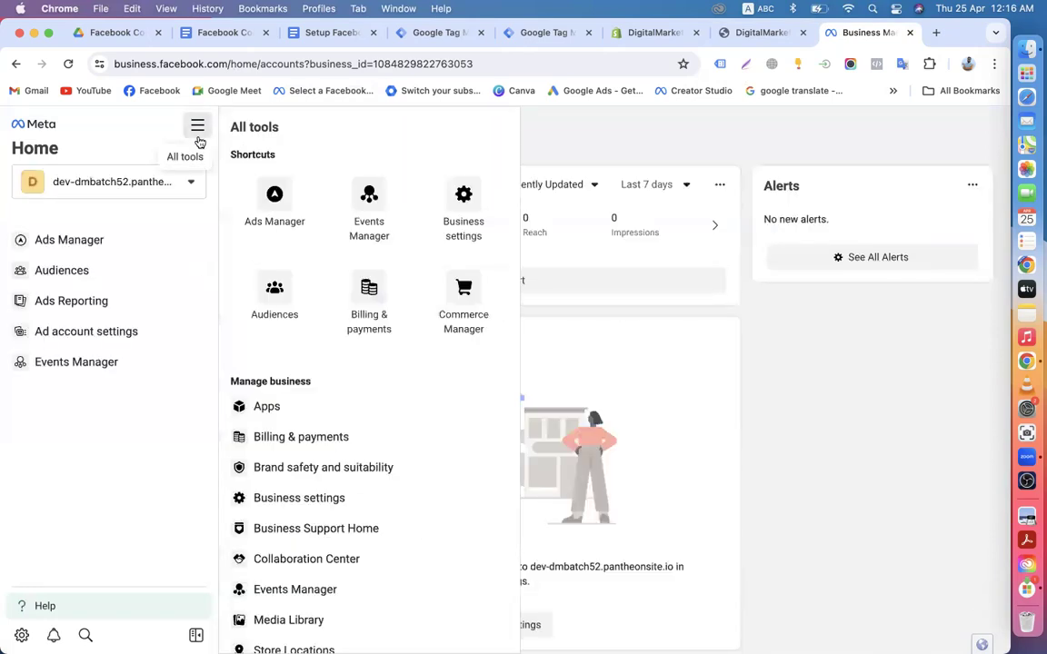
{"action": "left_click", "coordinate": [367, 218]}
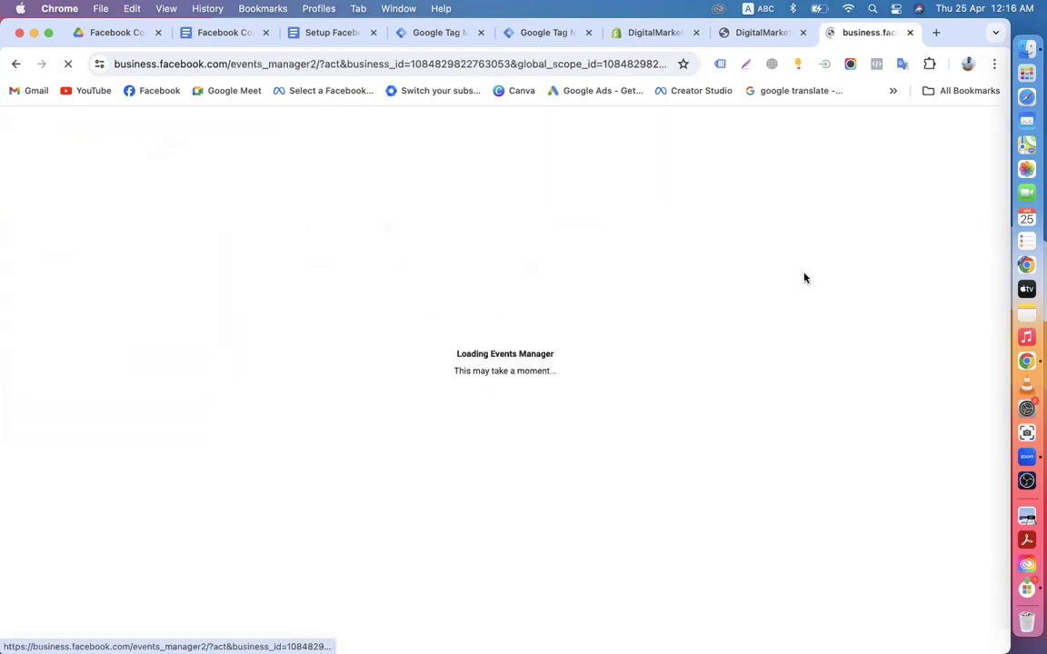
{"action": "left_click", "coordinate": [432, 33]}
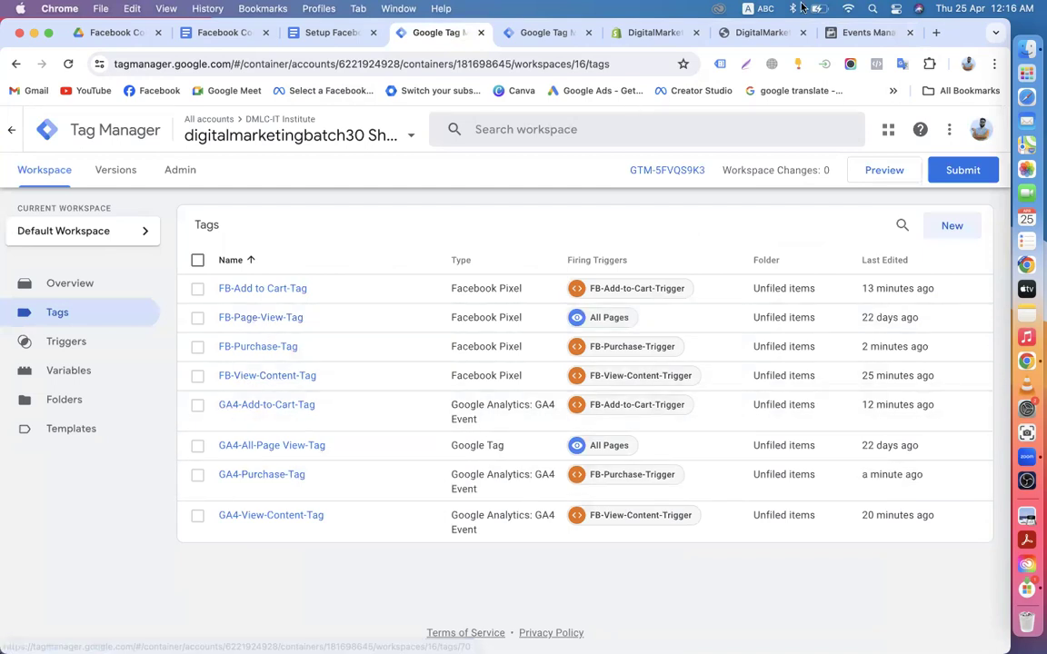
{"action": "left_click", "coordinate": [869, 33]}
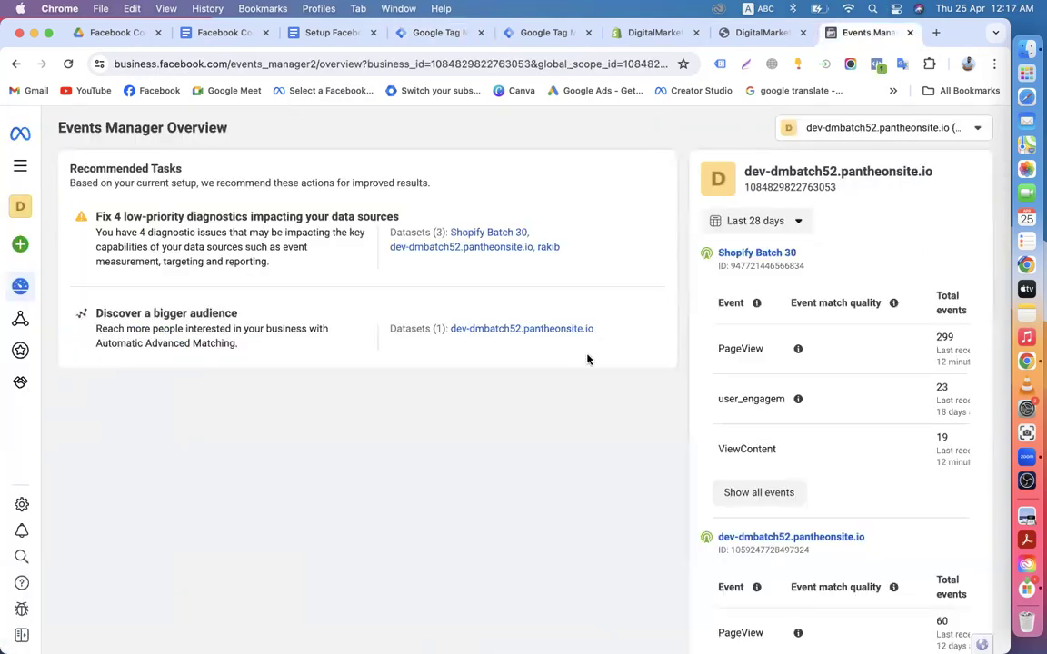
Step: Open Shopify Batch 30's Test events and expand 'Confirm your server's events' to reveal the test code
{"action": "left_click", "coordinate": [753, 252]}
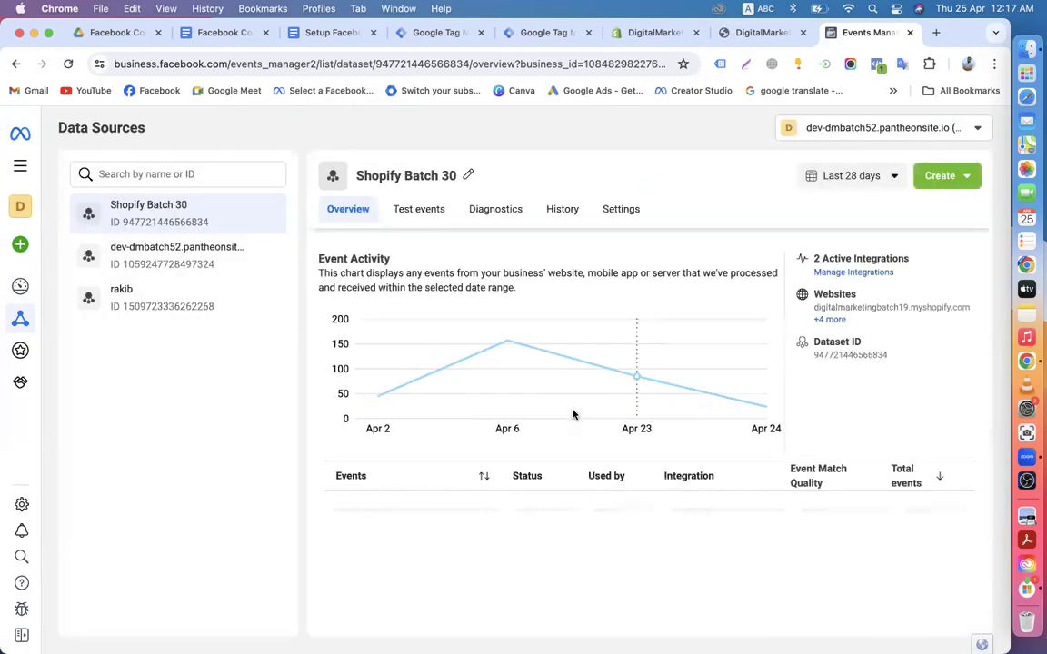
{"action": "scroll", "coordinate": [634, 455], "scroll_direction": "down", "scroll_amount": 3}
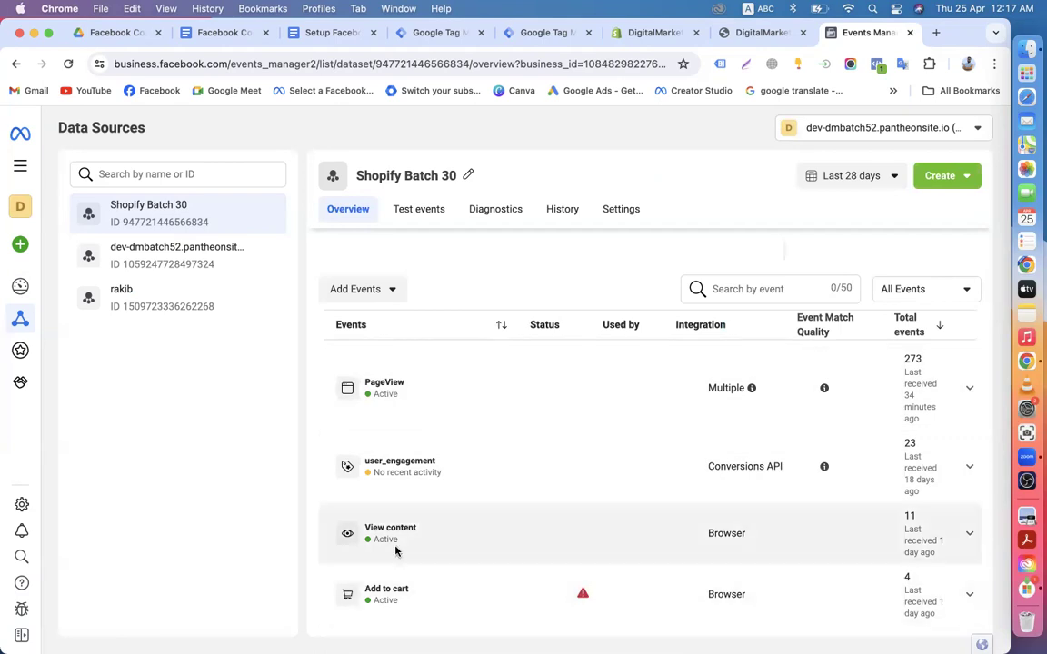
{"action": "scroll", "coordinate": [501, 567], "scroll_direction": "up", "scroll_amount": 5}
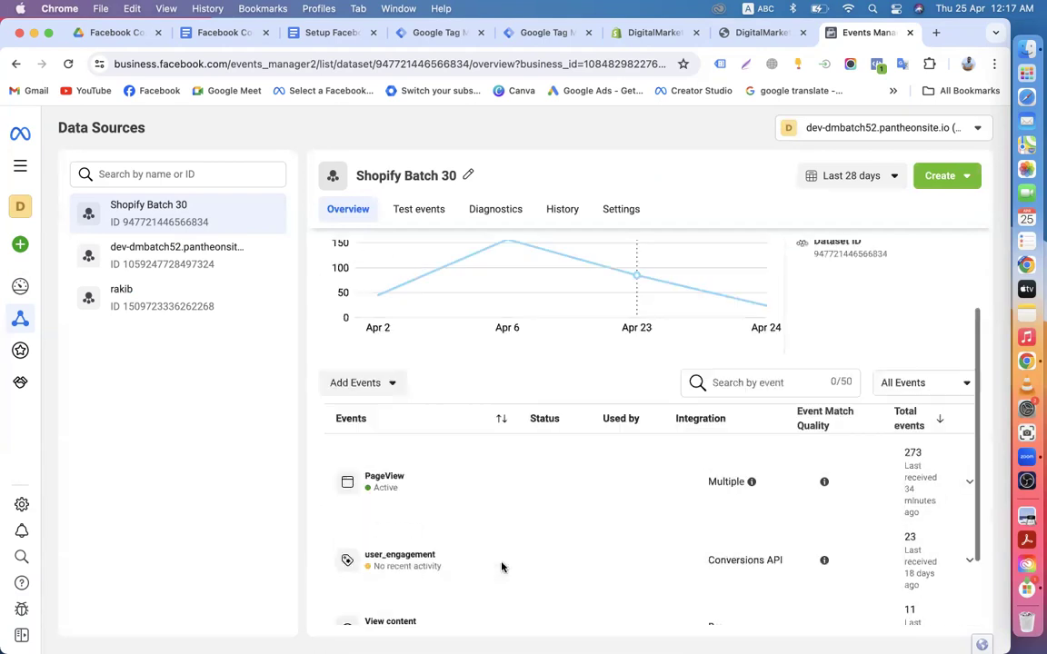
{"action": "left_click", "coordinate": [415, 210]}
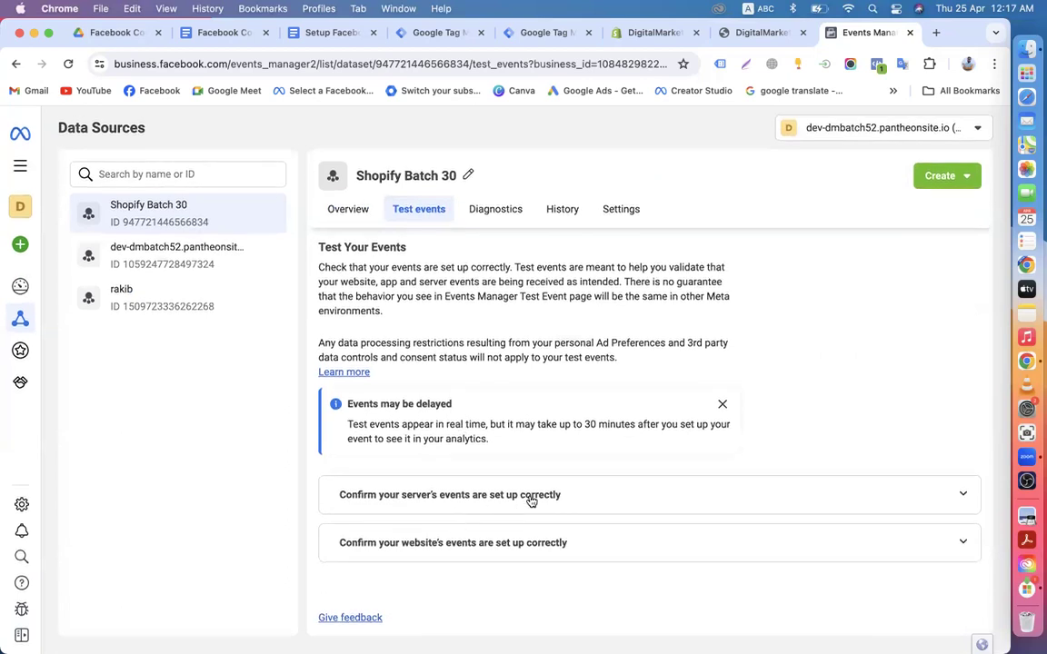
{"action": "left_click", "coordinate": [961, 498]}
{"action": "scroll", "coordinate": [537, 519], "scroll_direction": "down", "scroll_amount": 4}
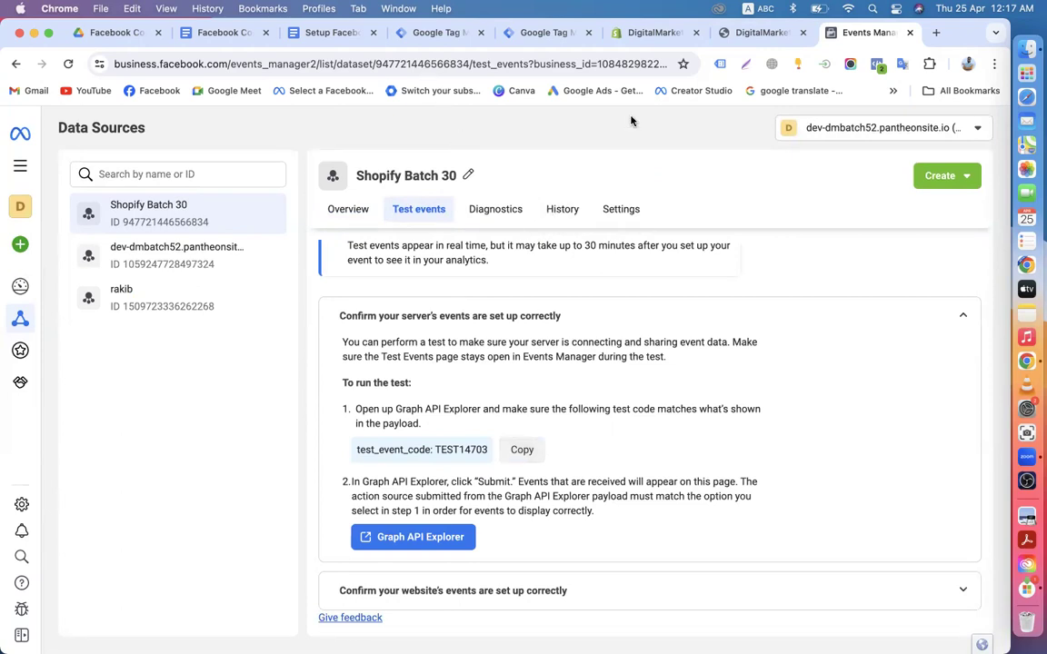
{"action": "left_click", "coordinate": [534, 34]}
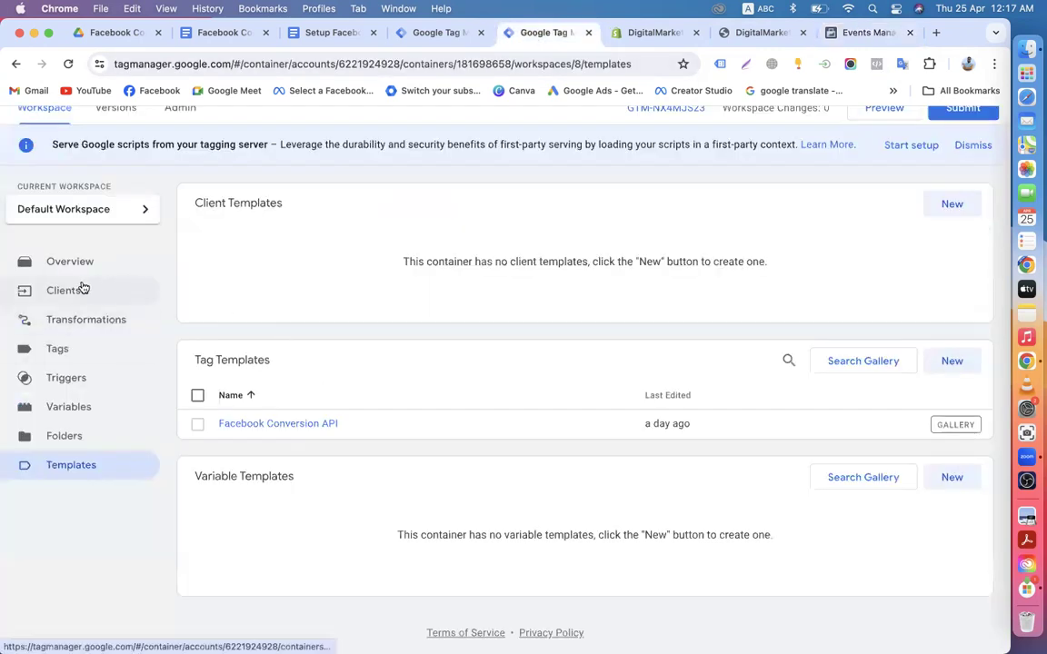
Step: Open the server container's GA4-Tag and start editing its configuration
{"action": "left_click", "coordinate": [71, 352]}
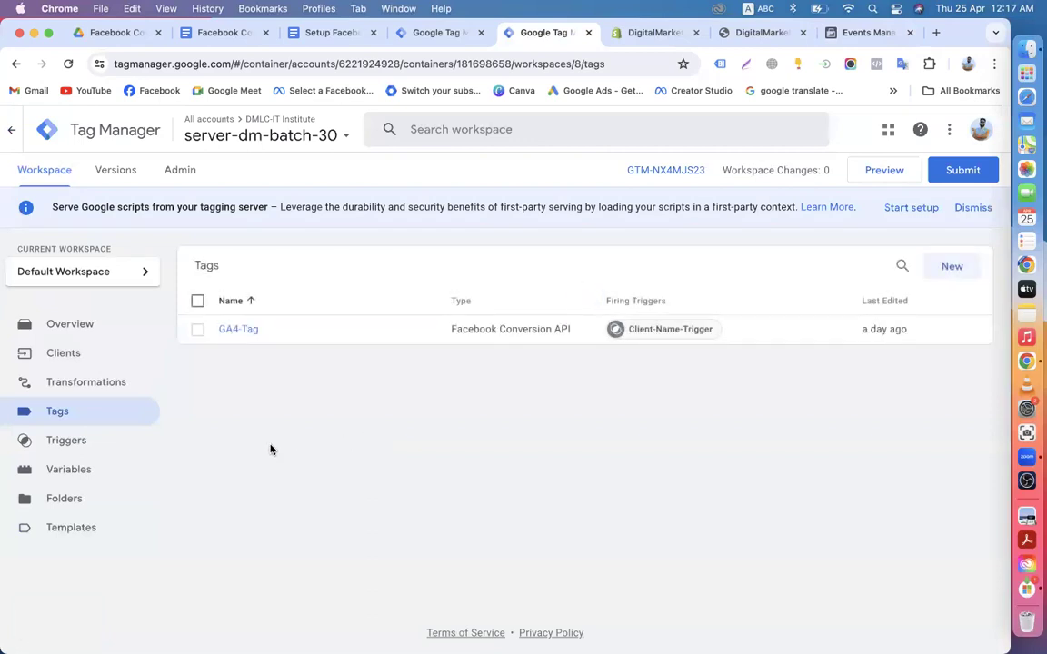
{"action": "left_click", "coordinate": [346, 344]}
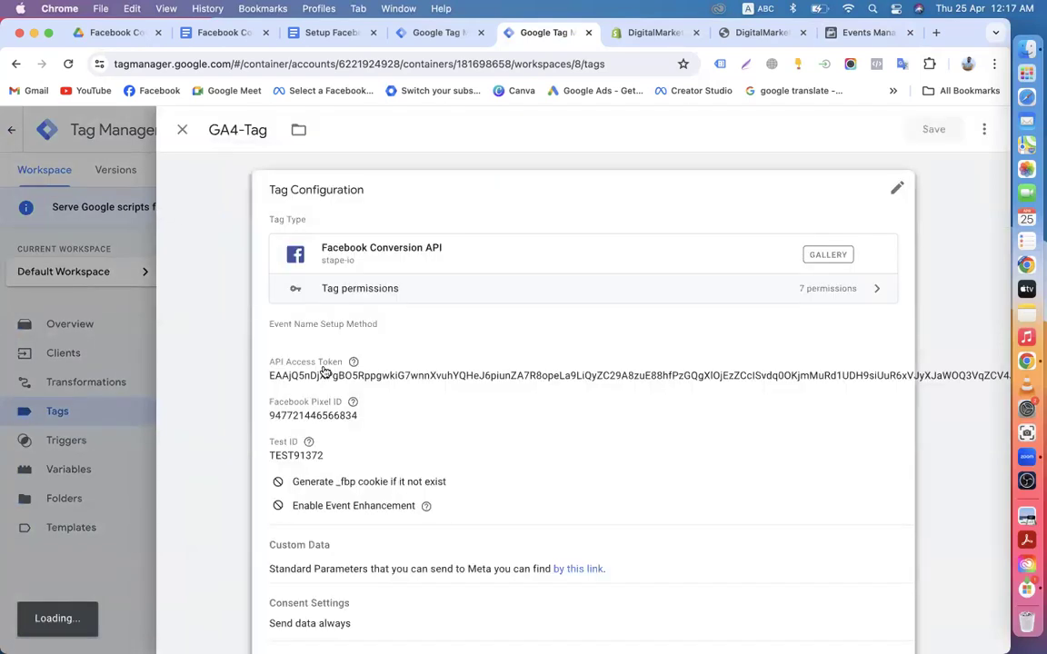
{"action": "left_click", "coordinate": [883, 195]}
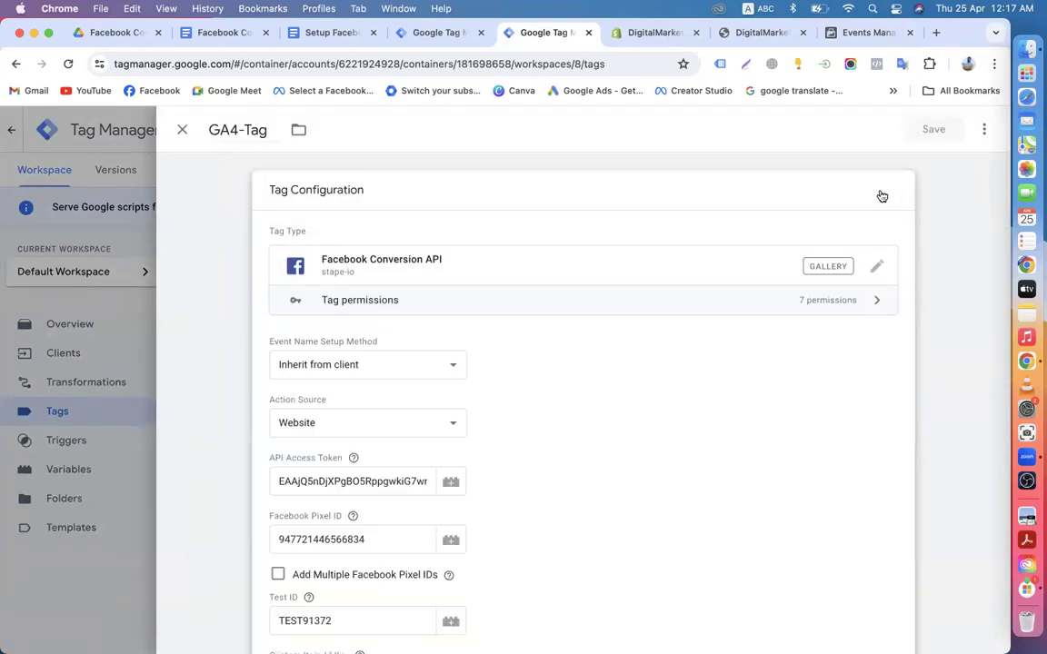
{"action": "scroll", "coordinate": [473, 411], "scroll_direction": "down", "scroll_amount": 2}
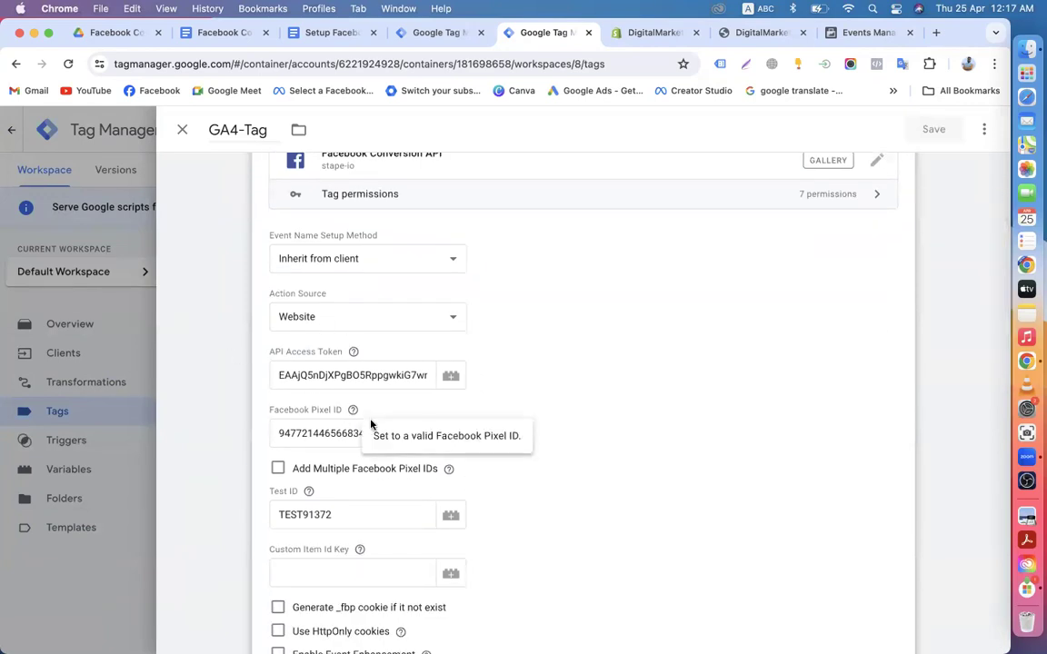
{"action": "scroll", "coordinate": [312, 443], "scroll_direction": "down", "scroll_amount": 2}
{"action": "left_click", "coordinate": [339, 439]}
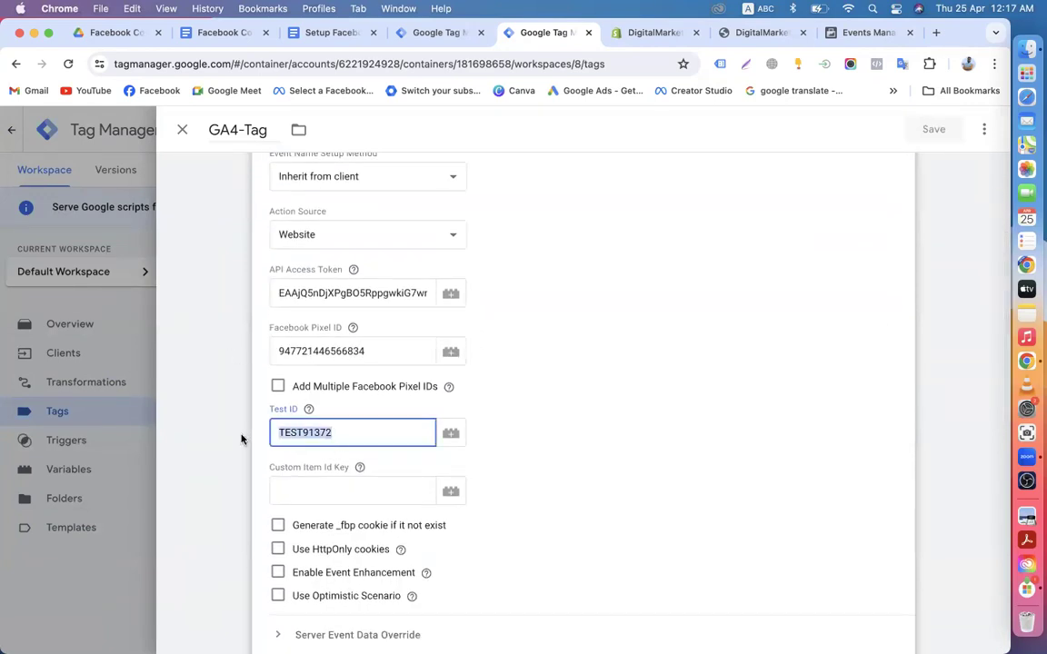
{"action": "left_click", "coordinate": [241, 439]}
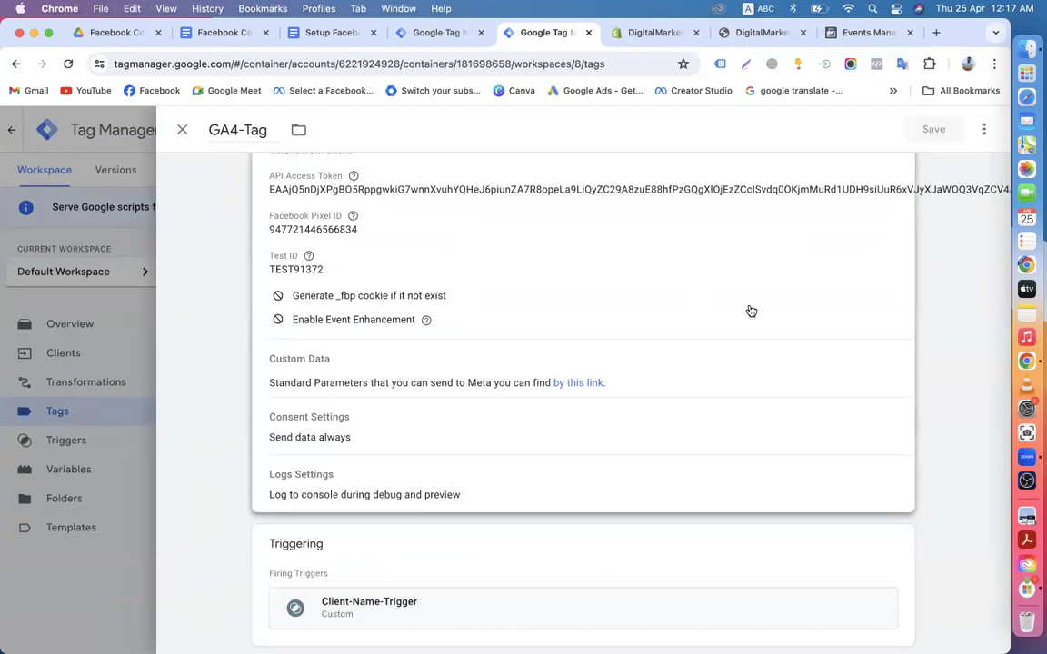
Step: Paste the copied test event code over the Facebook Conversion API Test ID
{"action": "scroll", "coordinate": [750, 311], "scroll_direction": "up", "scroll_amount": 3}
{"action": "left_click", "coordinate": [895, 204]}
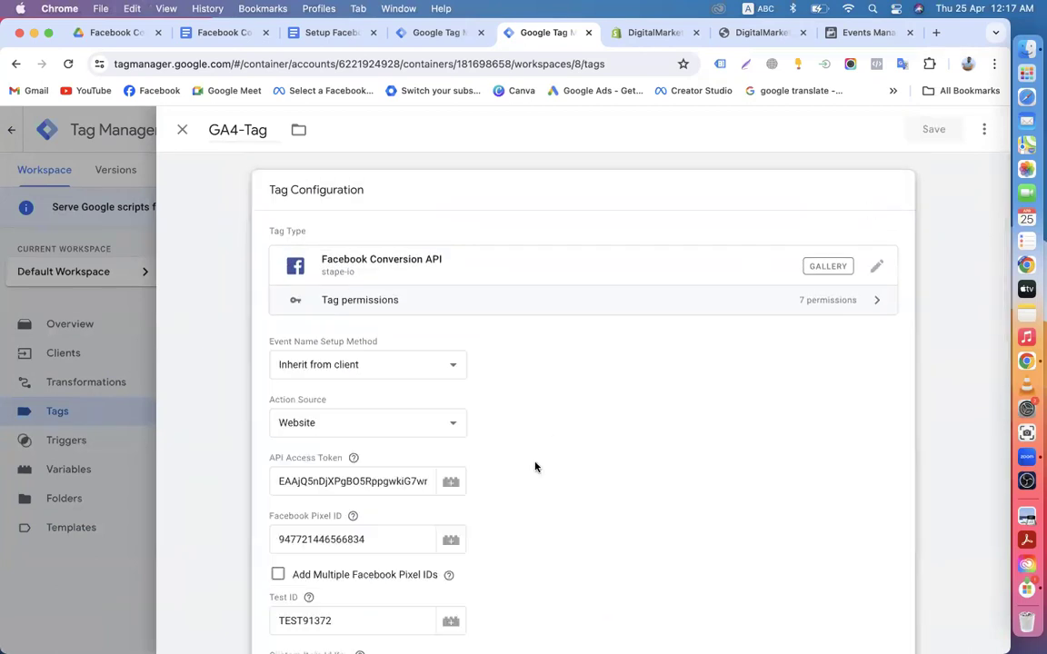
{"action": "scroll", "coordinate": [518, 459], "scroll_direction": "down", "scroll_amount": 3}
{"action": "left_click", "coordinate": [344, 350]}
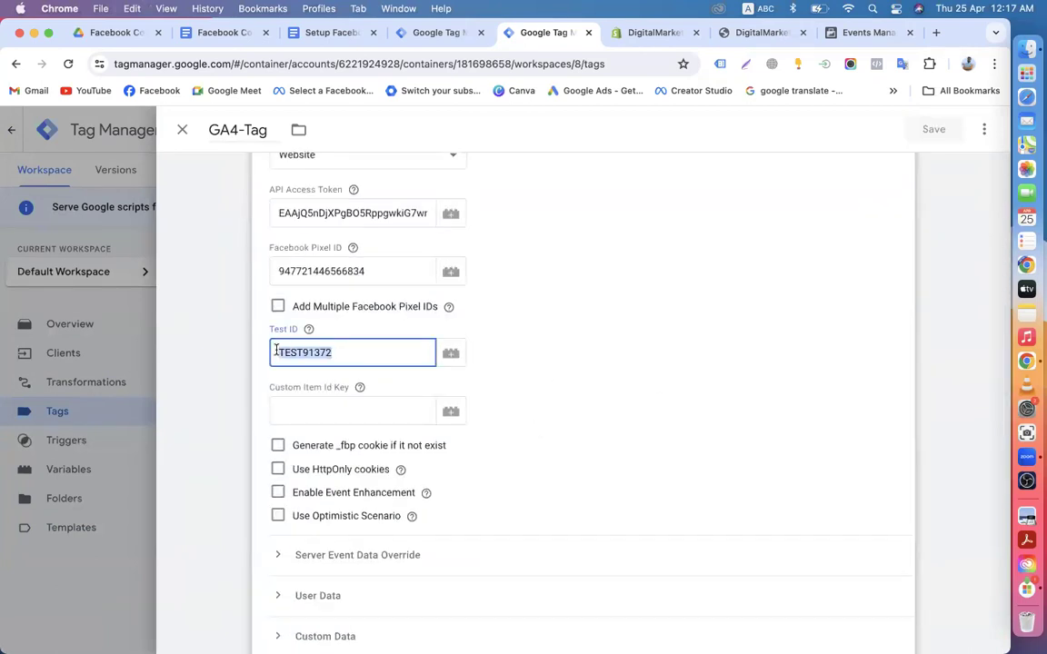
{"action": "right_click", "coordinate": [305, 351]}
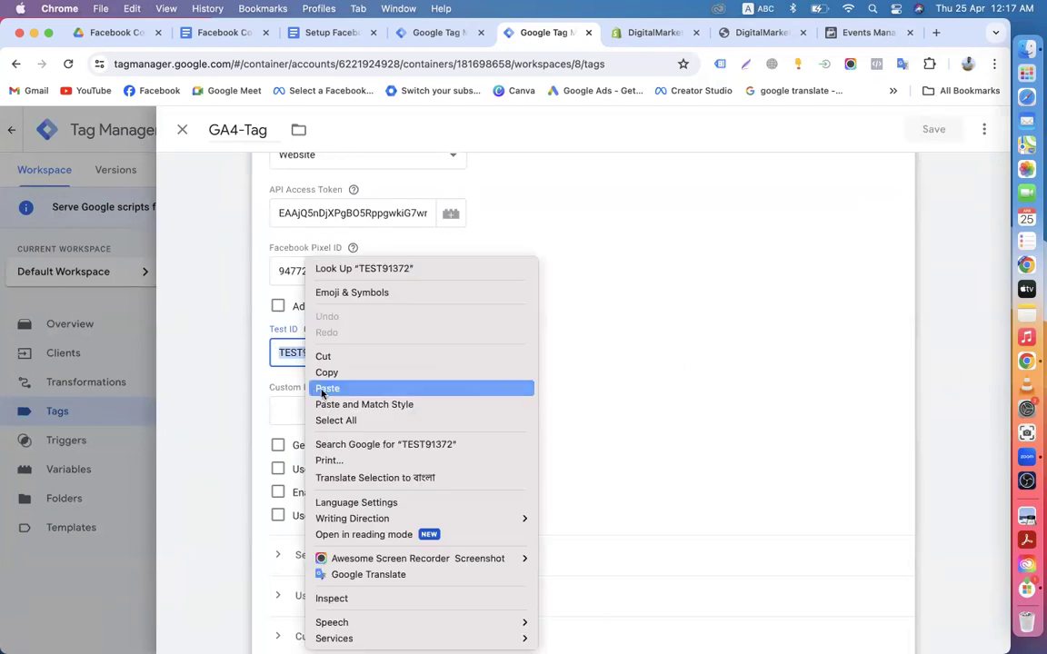
{"action": "left_click", "coordinate": [326, 388]}
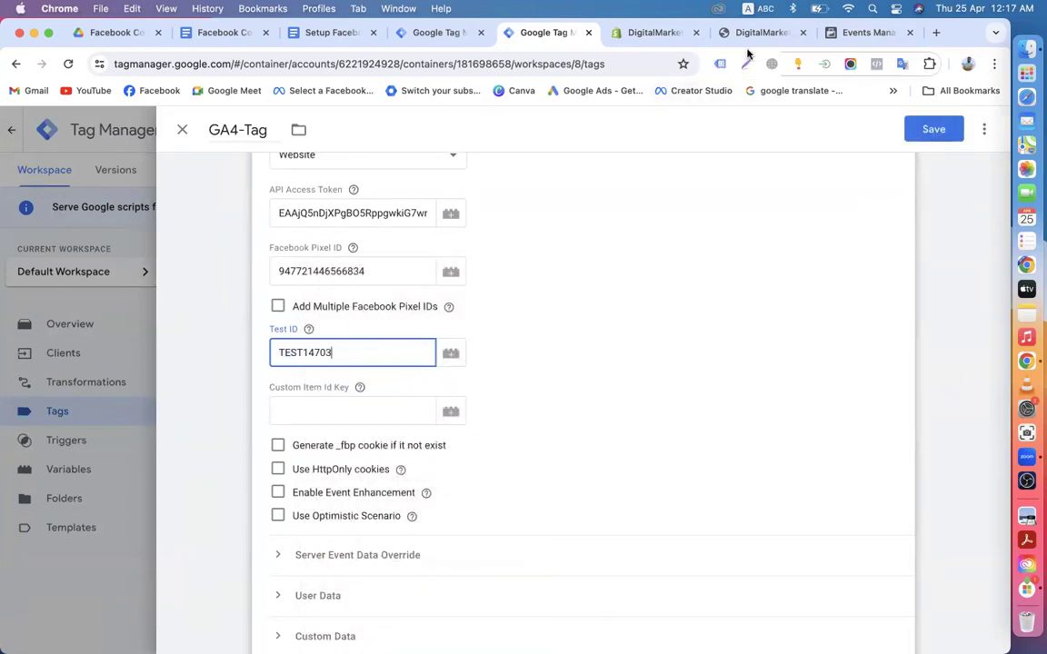
{"action": "left_click", "coordinate": [835, 34]}
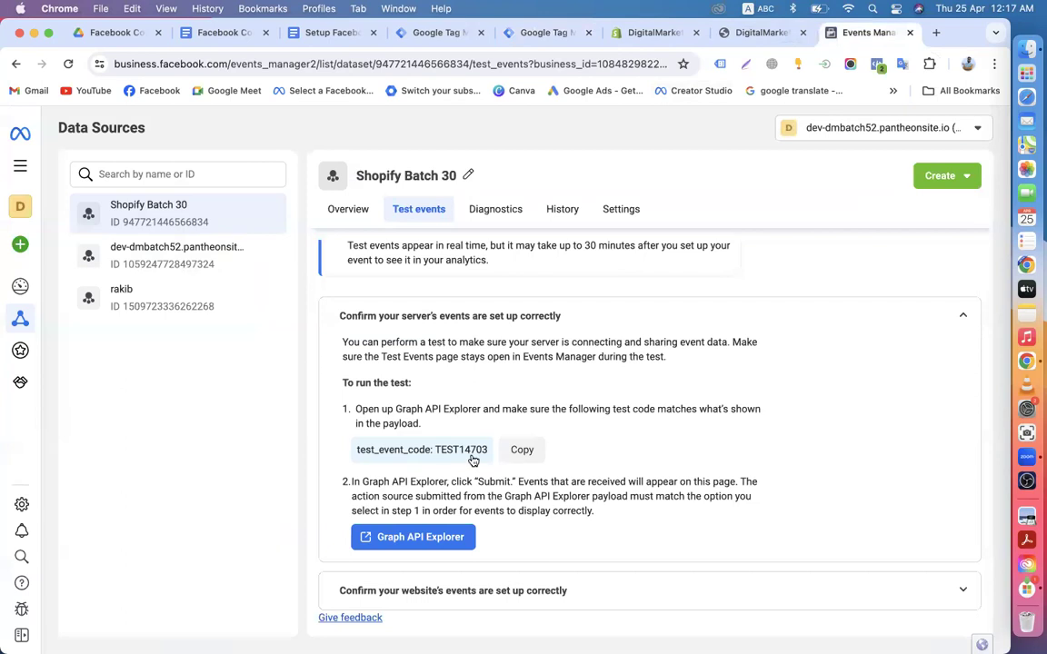
Step: Generate a new Conversions API access token in the Shopify Batch 30 dataset settings and copy it
{"action": "left_click", "coordinate": [618, 209]}
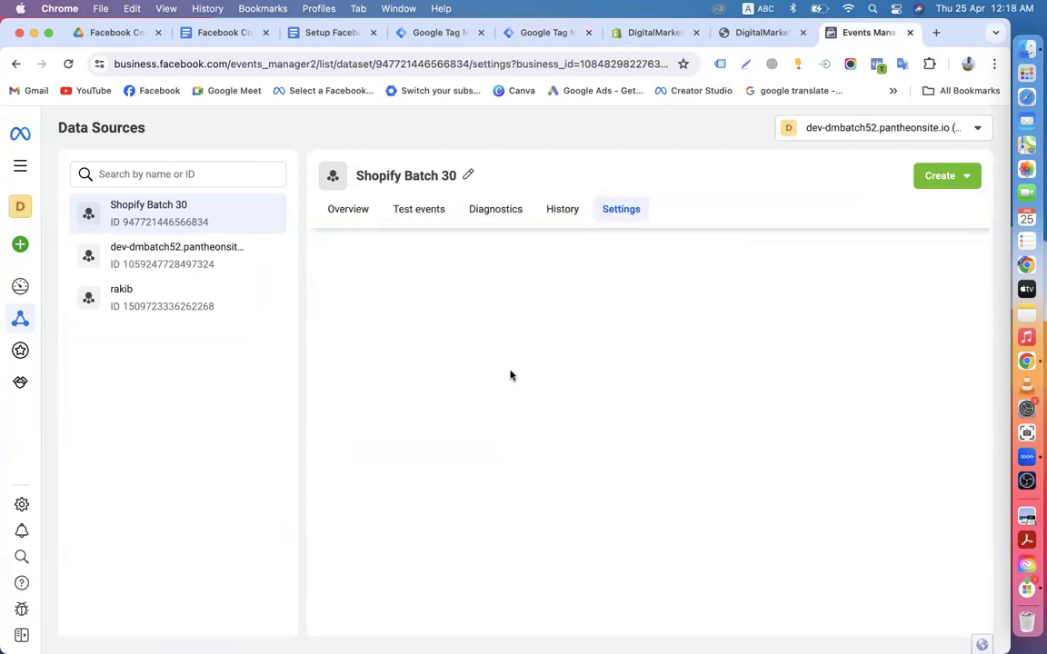
{"action": "scroll", "coordinate": [418, 473], "scroll_direction": "down", "scroll_amount": 5}
{"action": "scroll", "coordinate": [411, 483], "scroll_direction": "down", "scroll_amount": 10}
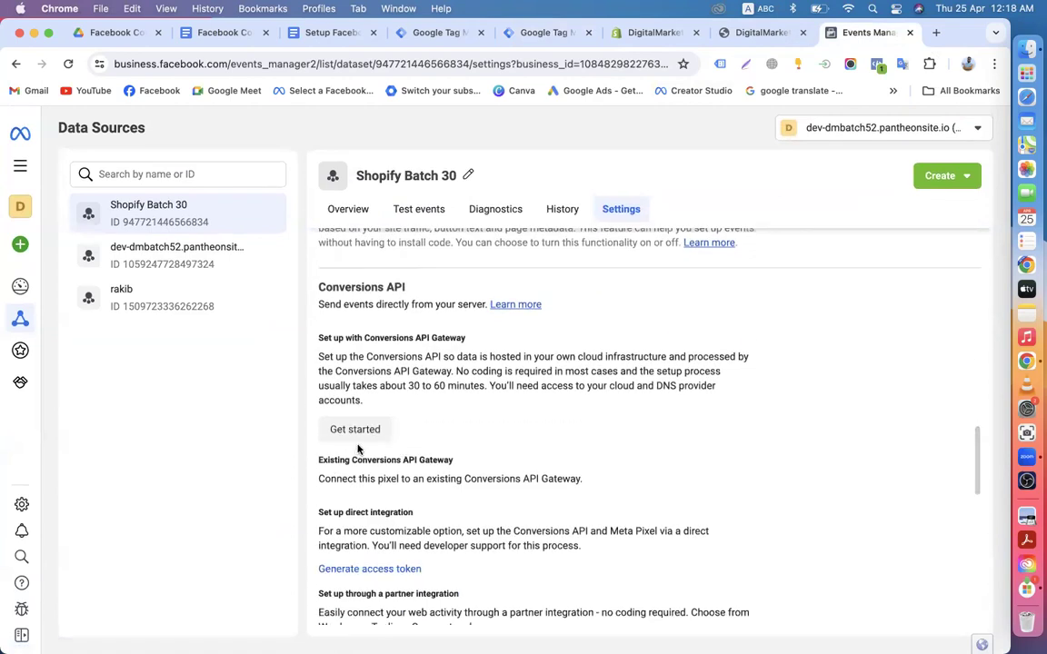
{"action": "left_click", "coordinate": [363, 569]}
{"action": "scroll", "coordinate": [445, 517], "scroll_direction": "down", "scroll_amount": 2}
{"action": "scroll", "coordinate": [444, 517], "scroll_direction": "down", "scroll_amount": 1}
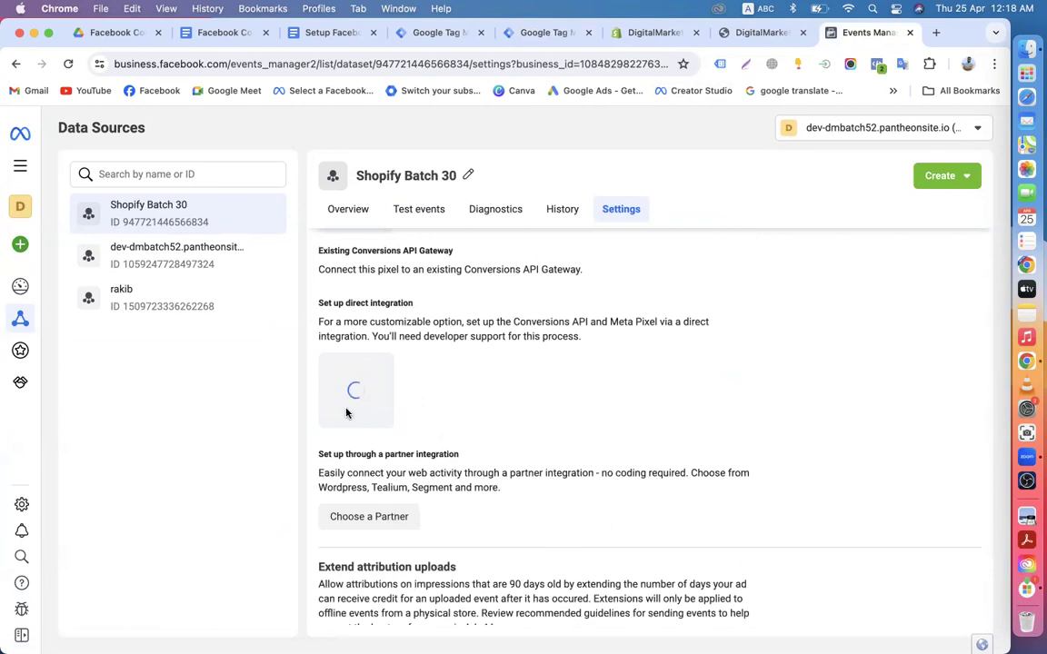
{"action": "left_click", "coordinate": [346, 427]}
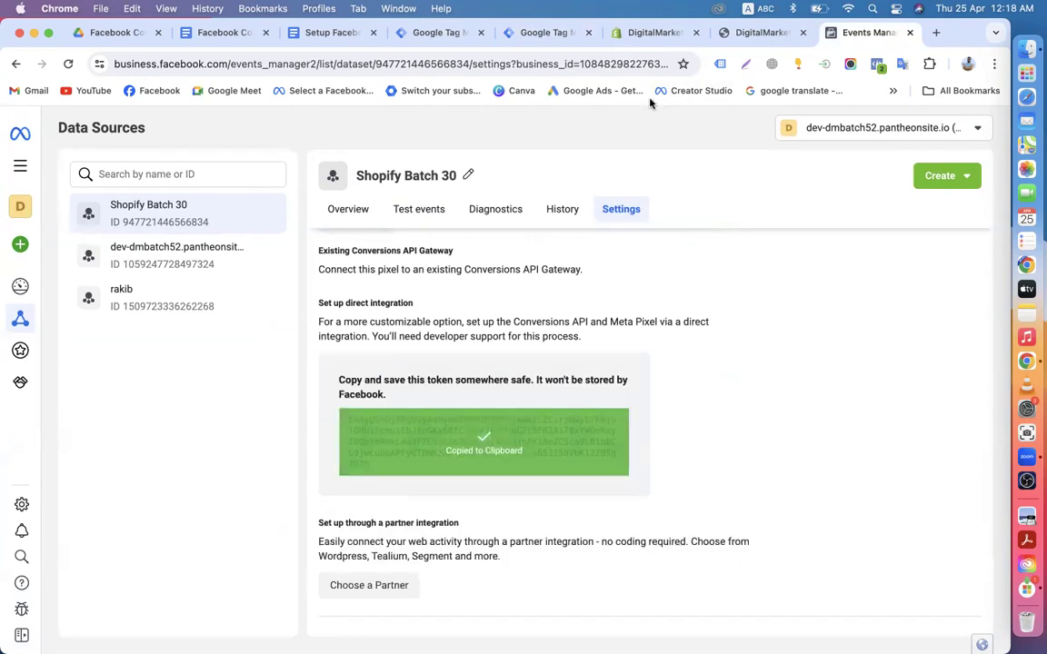
{"action": "left_click", "coordinate": [537, 34]}
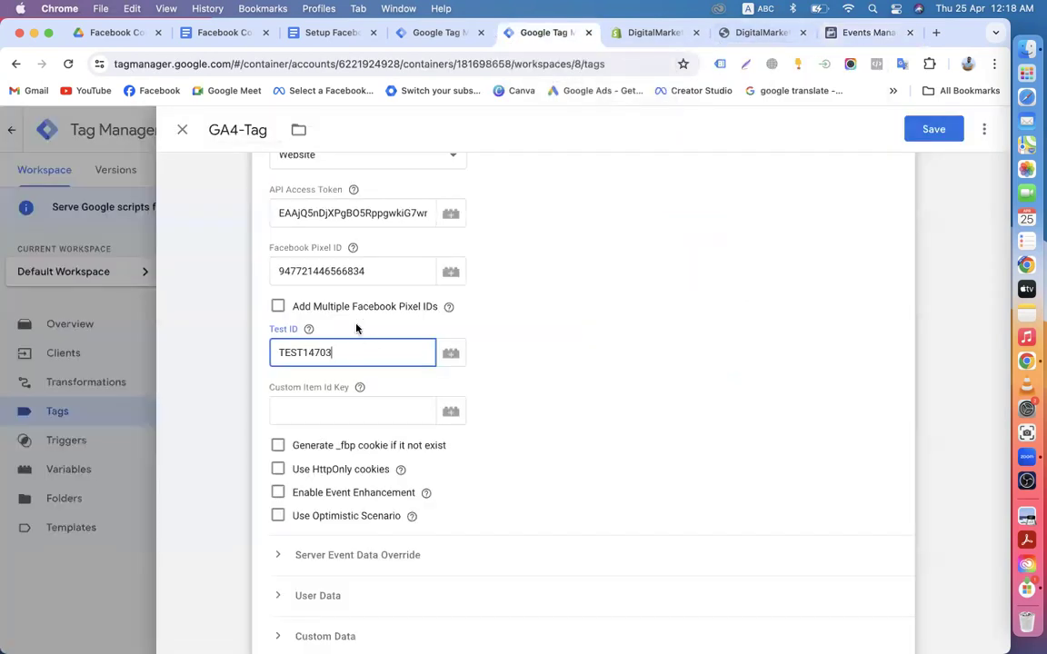
Step: Paste the new token over the GA4-Tag's existing API Access Token, checking it against Events Manager
{"action": "left_click", "coordinate": [365, 213]}
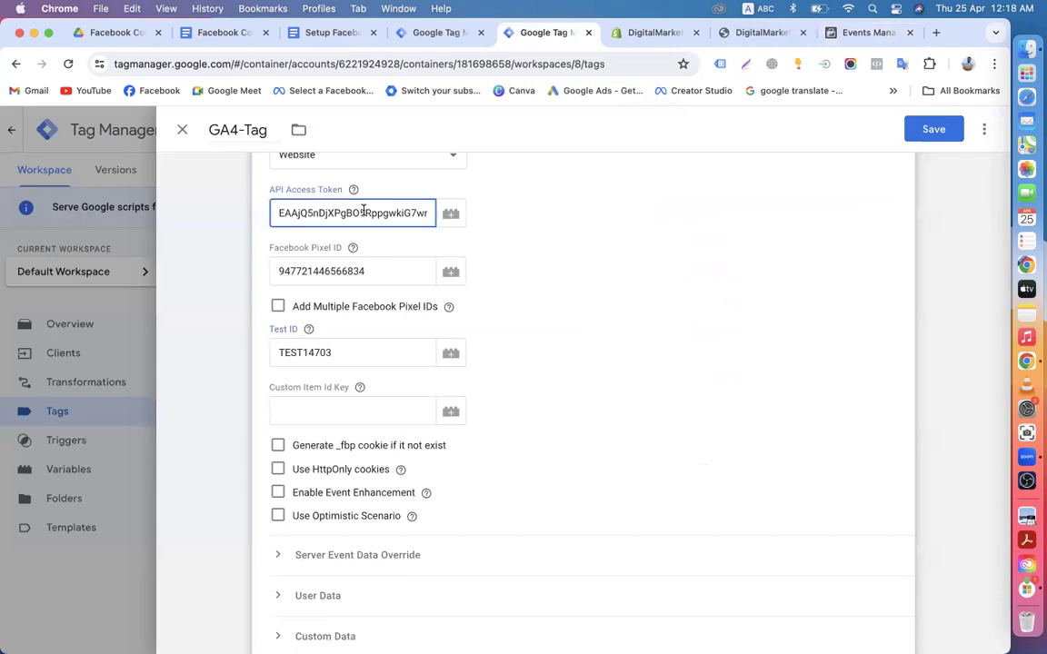
{"action": "key", "text": "super+a"}
{"action": "key", "text": "super+v"}
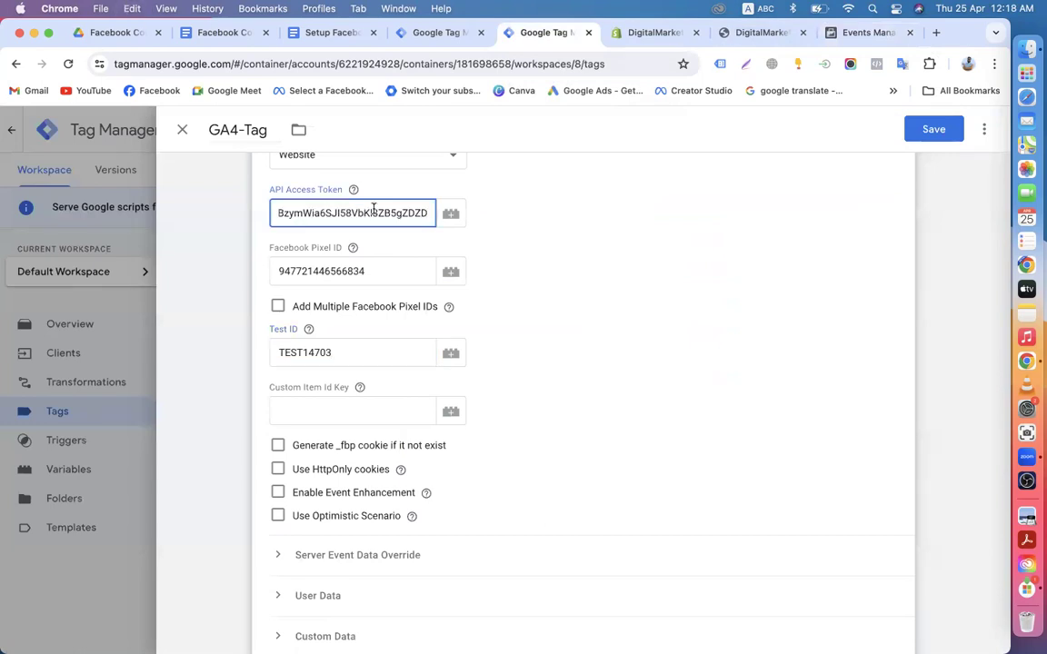
{"action": "left_click", "coordinate": [859, 35]}
{"action": "left_click_drag", "start_coordinate": [152, 262], "coordinate": [234, 412]}
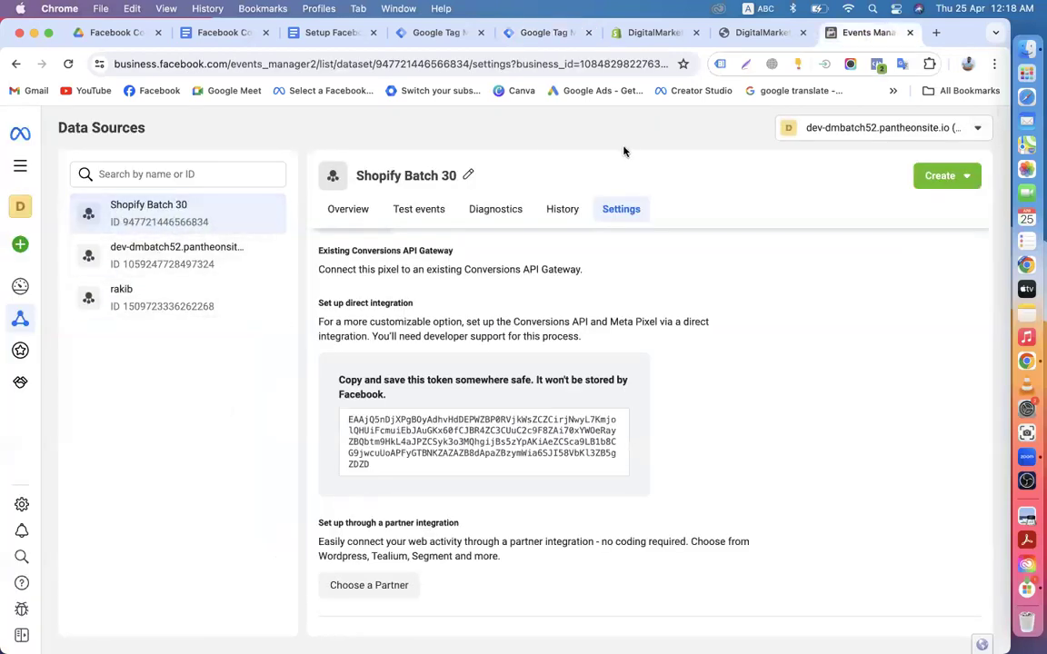
{"action": "left_click", "coordinate": [538, 34]}
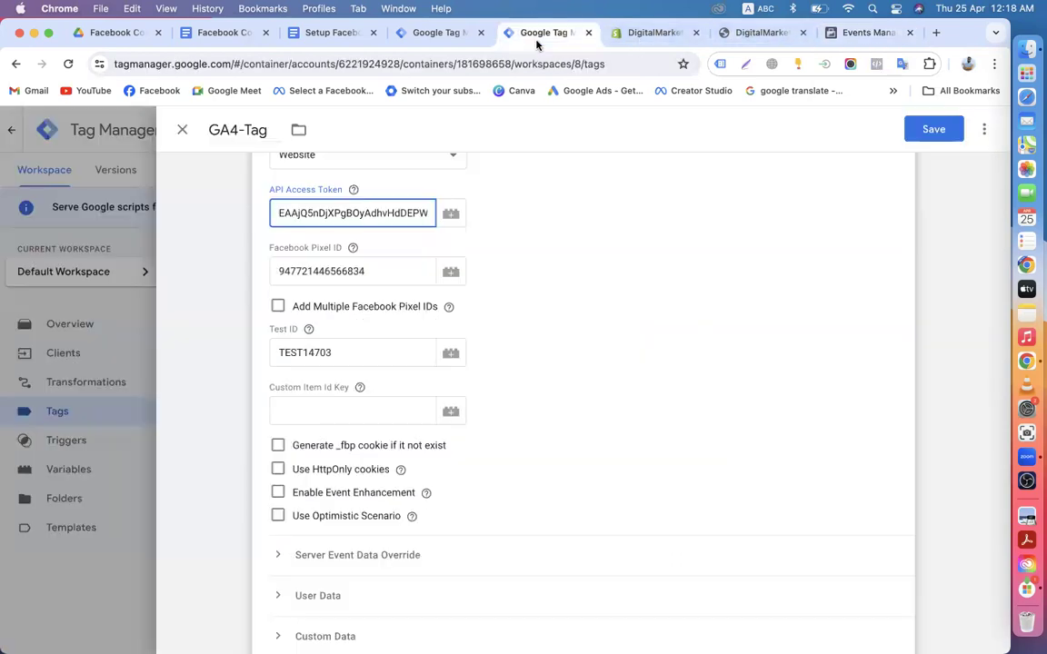
Step: Save the updated GA4-Tag and start submitting the workspace changes
{"action": "scroll", "coordinate": [718, 302], "scroll_direction": "down", "scroll_amount": 10}
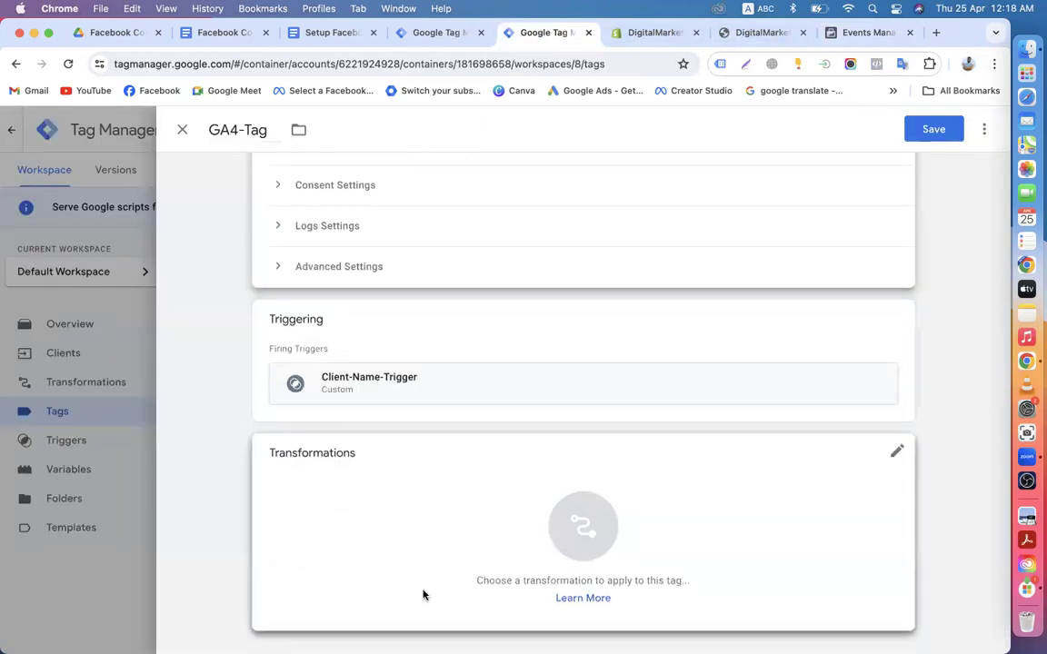
{"action": "scroll", "coordinate": [504, 421], "scroll_direction": "up", "scroll_amount": 5}
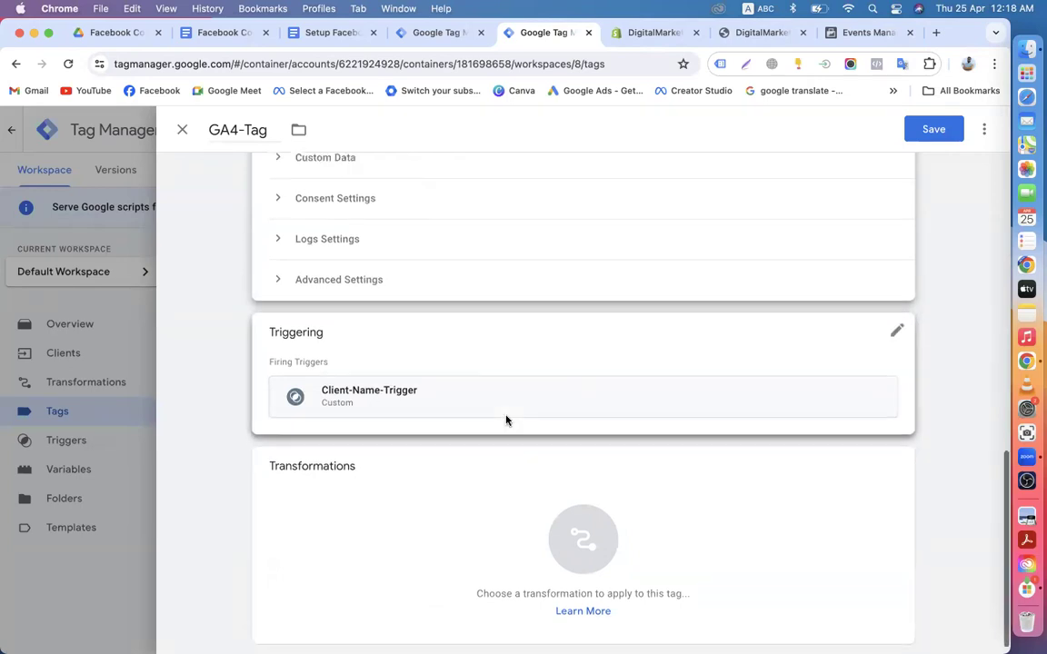
{"action": "scroll", "coordinate": [577, 409], "scroll_direction": "up", "scroll_amount": 5}
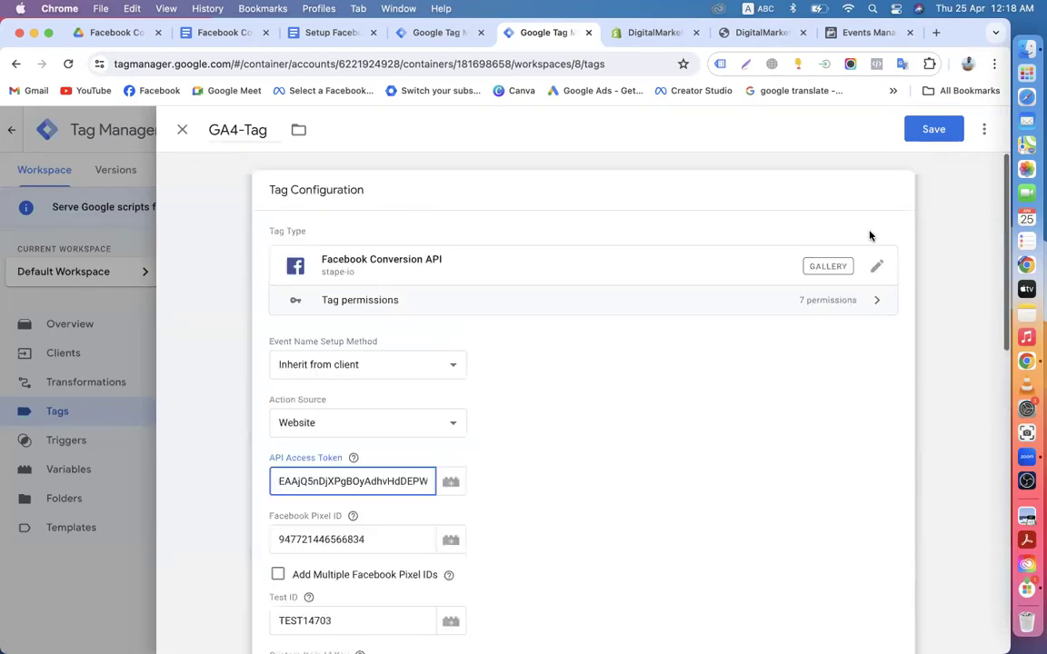
{"action": "left_click", "coordinate": [929, 136]}
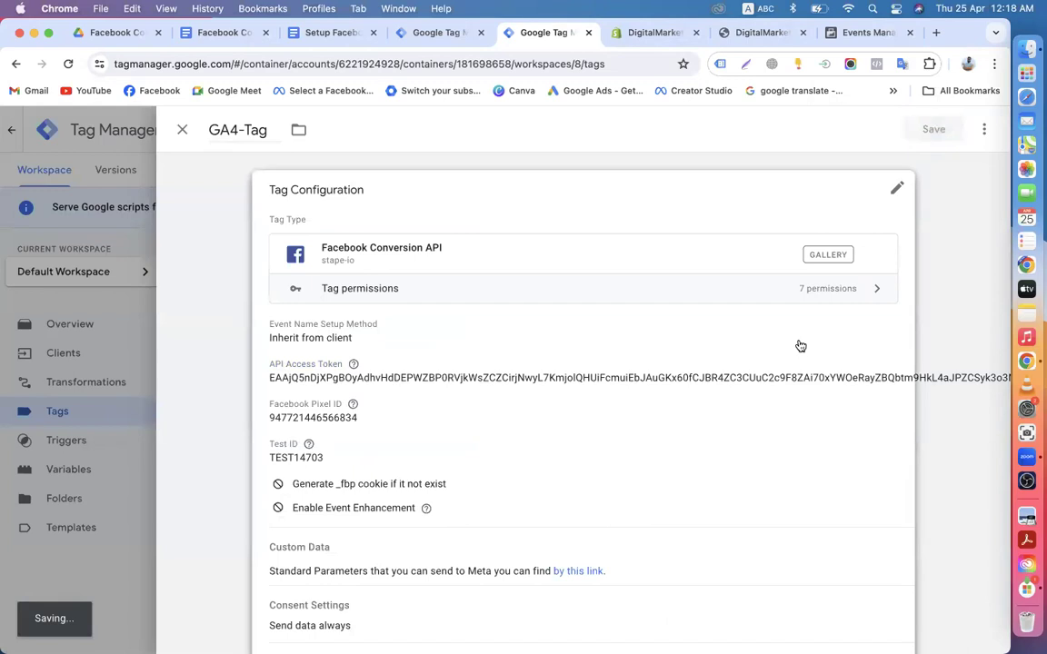
{"action": "scroll", "coordinate": [799, 346], "scroll_direction": "down", "scroll_amount": 5}
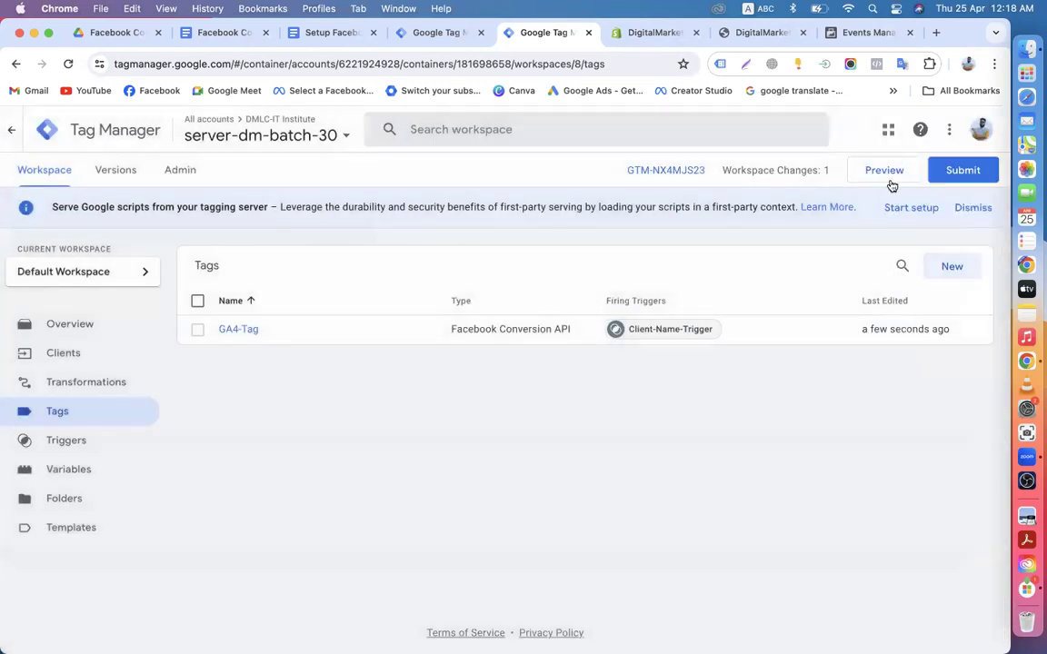
{"action": "left_click", "coordinate": [964, 171]}
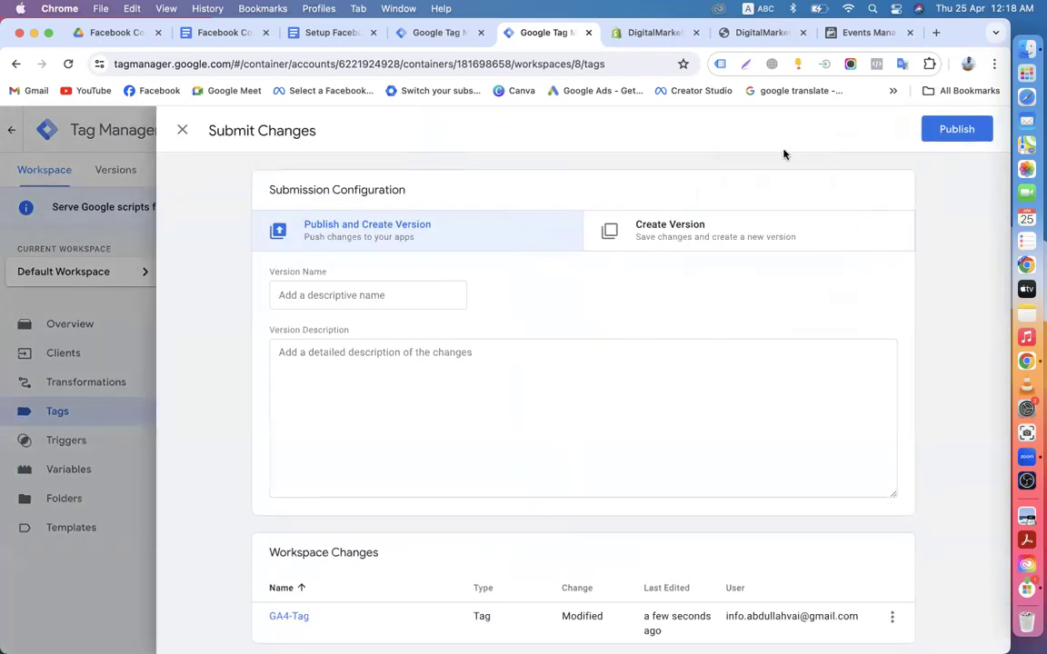
Step: Publish the server-dm-batch-30 container as Version 8 without a description, then return to its workspace
{"action": "left_click", "coordinate": [959, 133]}
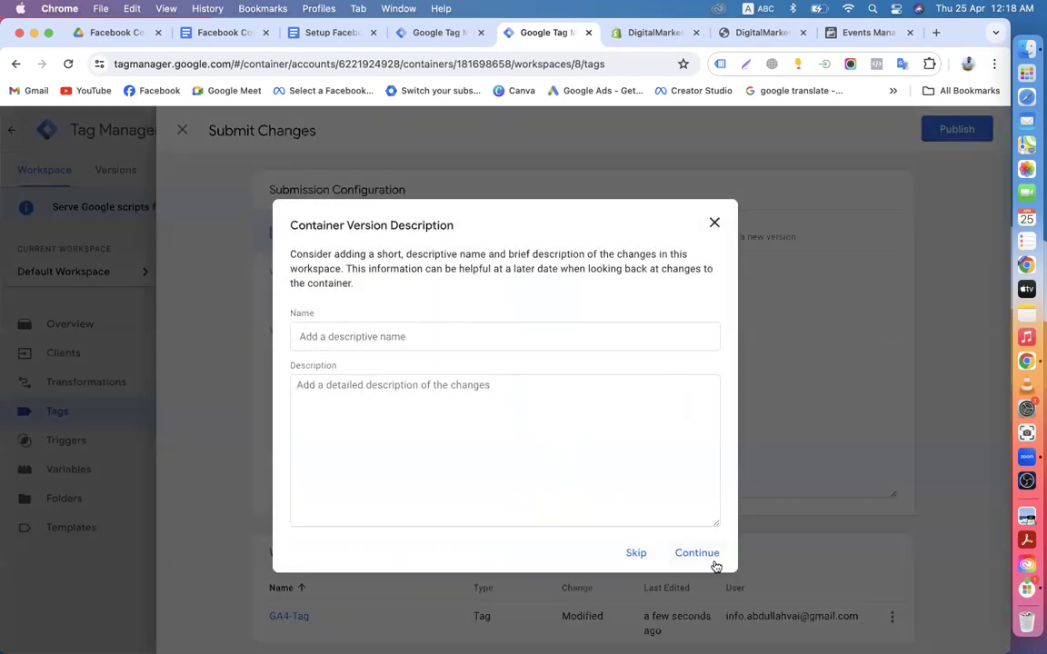
{"action": "left_click", "coordinate": [697, 554]}
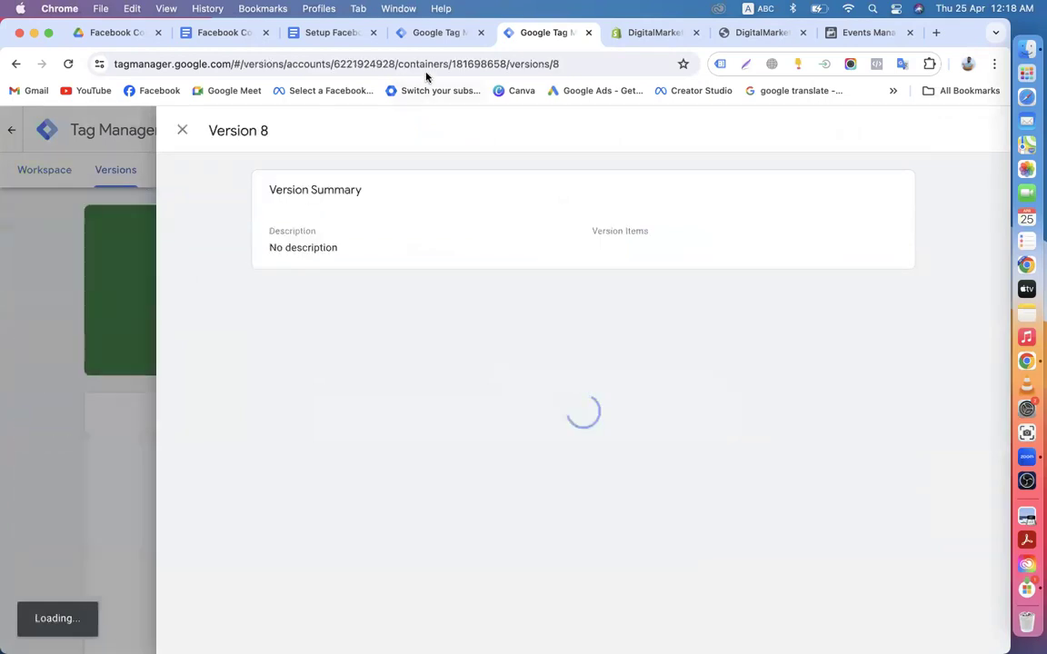
{"action": "left_click", "coordinate": [184, 129]}
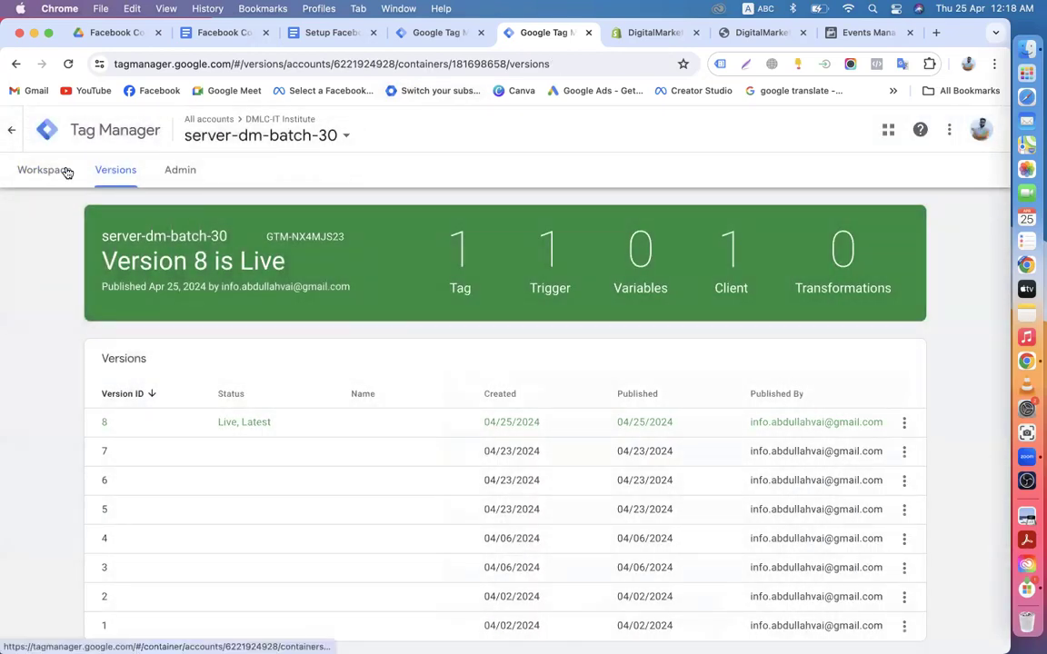
{"action": "left_click", "coordinate": [41, 169]}
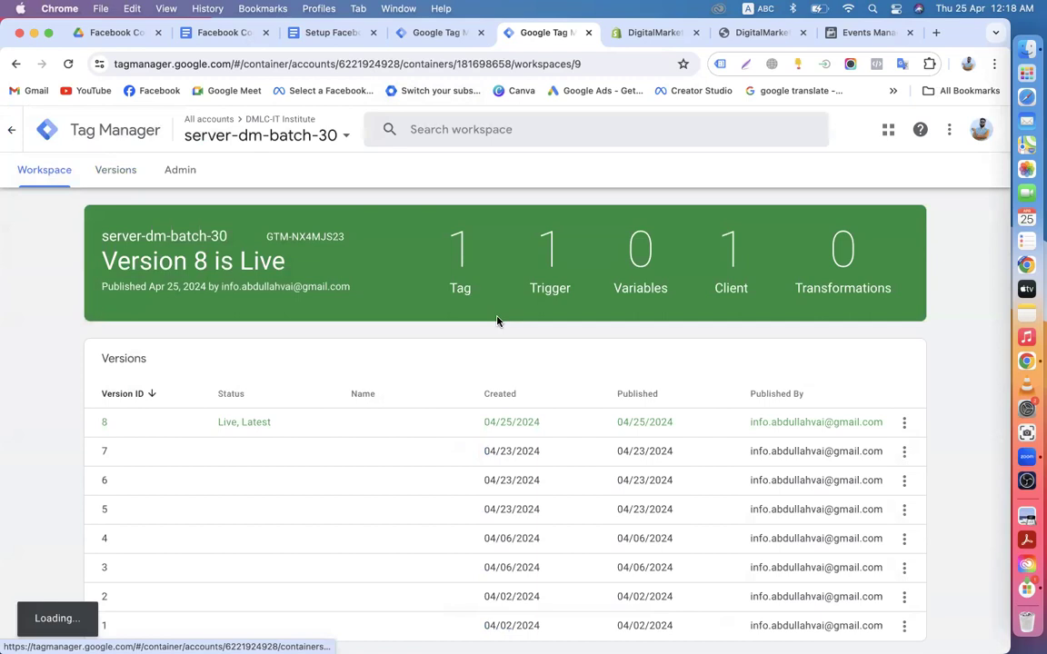
{"action": "scroll", "coordinate": [497, 320], "scroll_direction": "down", "scroll_amount": 3}
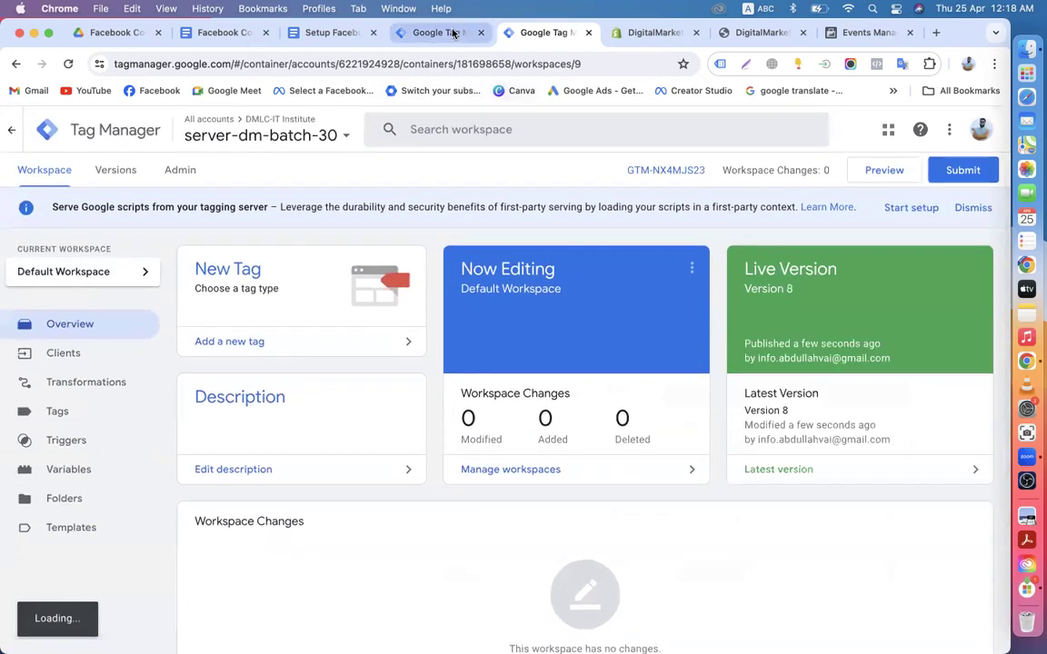
Step: Submit and publish the Shopify store's container as Version 16 without a description
{"action": "left_click", "coordinate": [453, 34]}
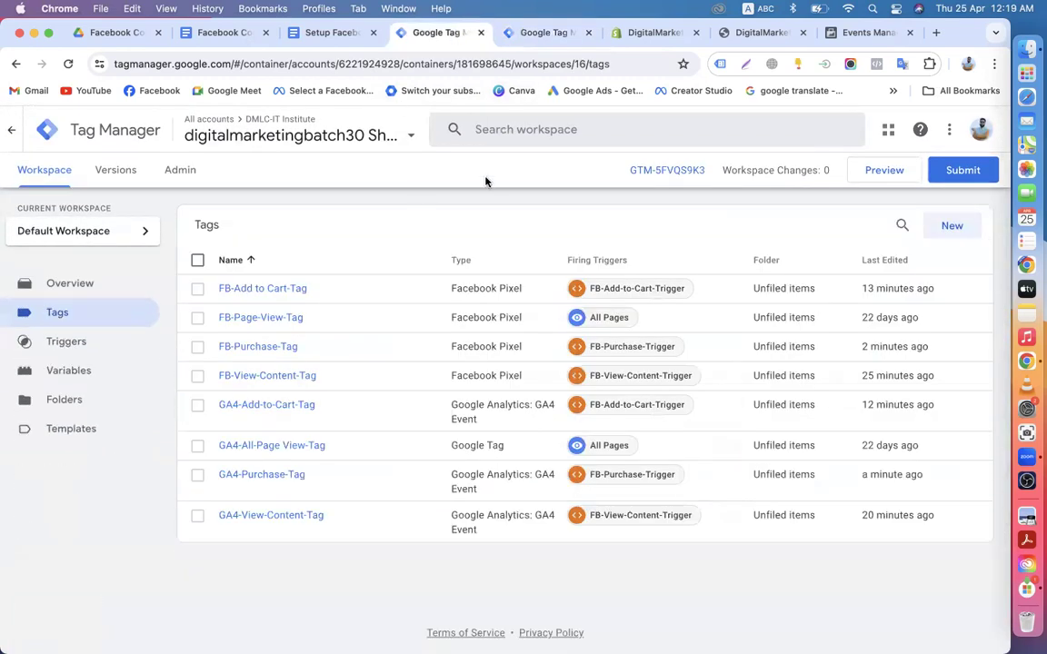
{"action": "left_click", "coordinate": [963, 171]}
{"action": "left_click", "coordinate": [952, 132]}
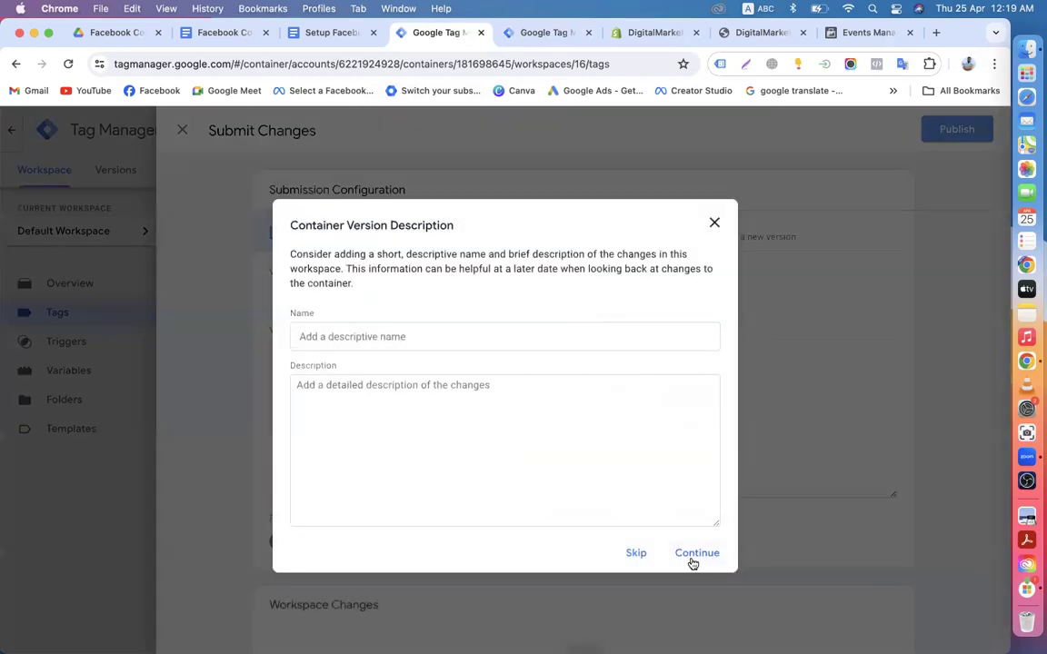
{"action": "left_click", "coordinate": [693, 559]}
Step: Glance at the storefront and the Events Manager activity overview, then close the Version 16 summary
{"action": "left_click", "coordinate": [782, 33]}
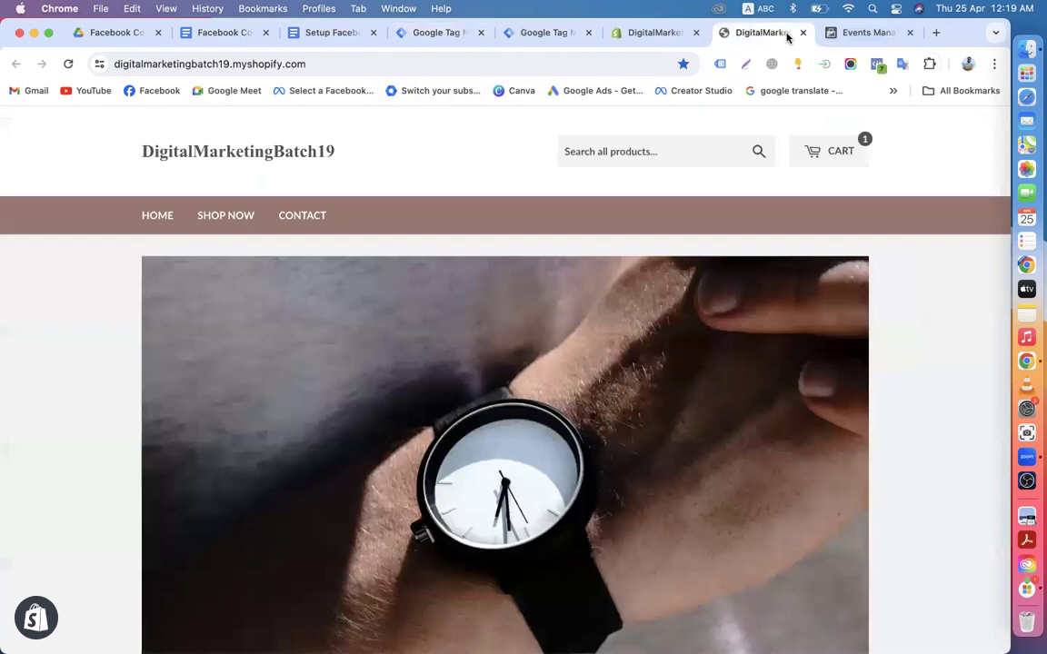
{"action": "left_click", "coordinate": [857, 32]}
{"action": "left_click", "coordinate": [479, 433]}
{"action": "left_click", "coordinate": [399, 280]}
{"action": "left_click", "coordinate": [365, 214]}
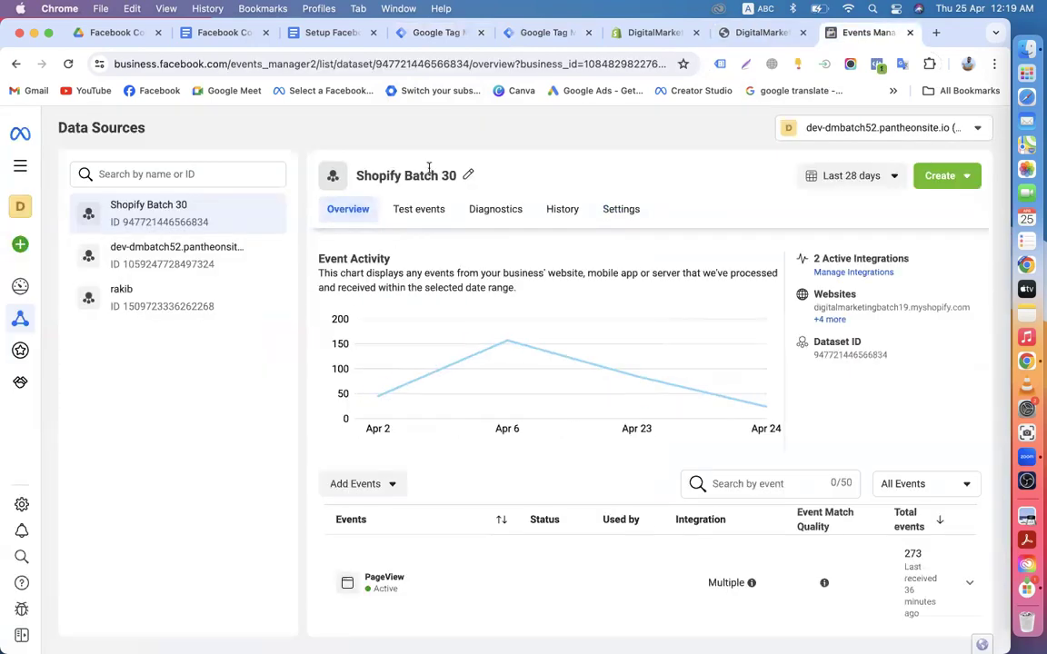
{"action": "left_click", "coordinate": [438, 34]}
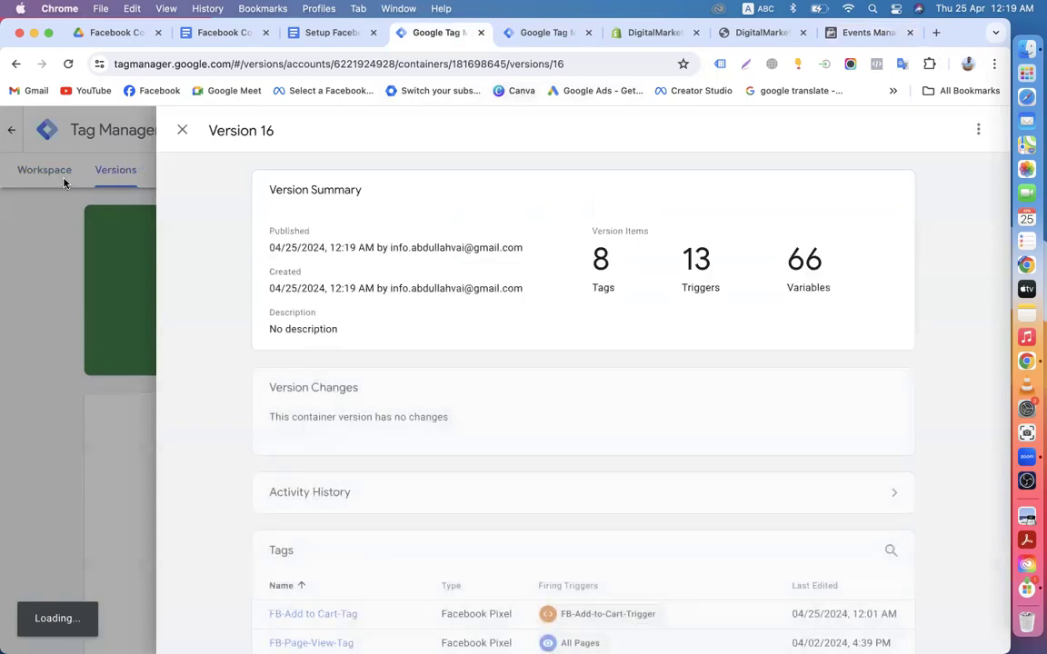
{"action": "left_click", "coordinate": [32, 173]}
Step: Connect Tag Assistant preview to the Shopify store and browse the all-products collection page
{"action": "left_click", "coordinate": [42, 172]}
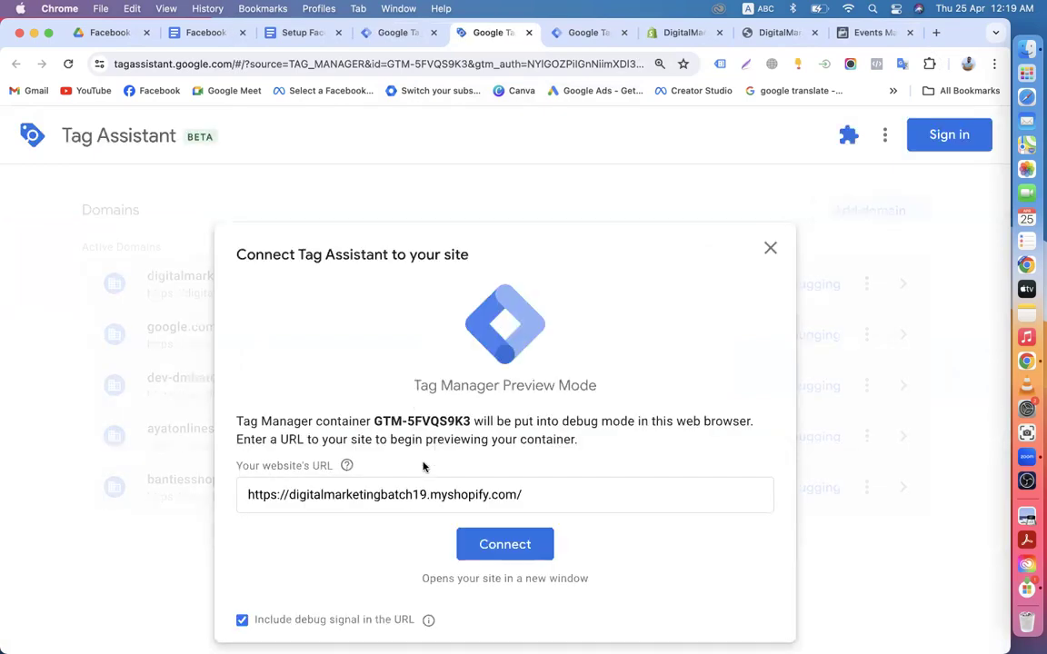
{"action": "left_click", "coordinate": [491, 543]}
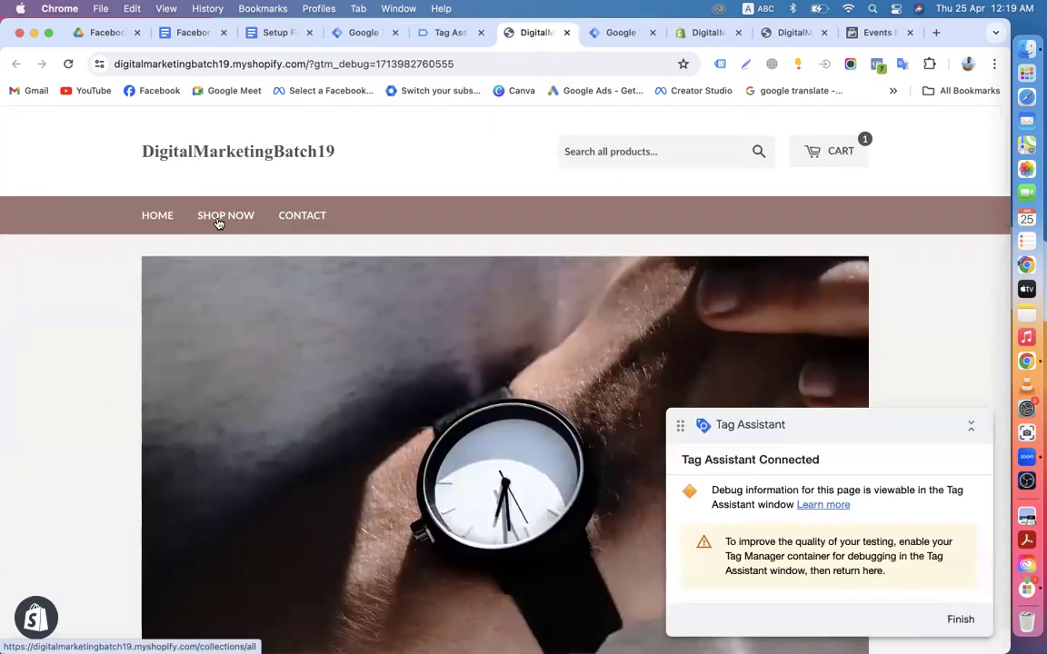
{"action": "left_click", "coordinate": [218, 224]}
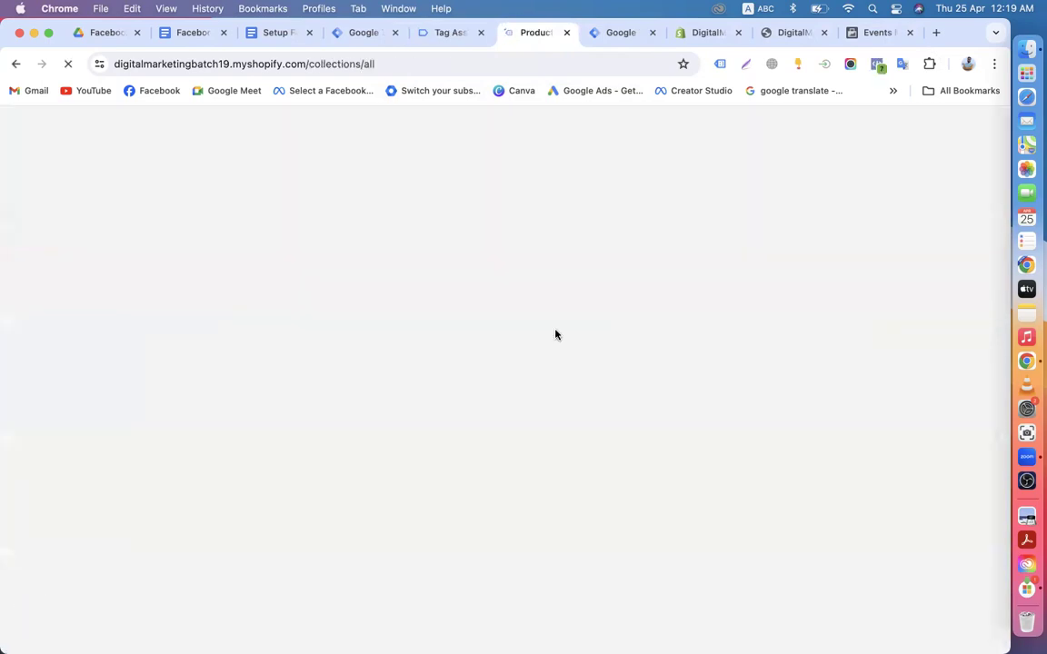
{"action": "scroll", "coordinate": [556, 335], "scroll_direction": "down", "scroll_amount": 10}
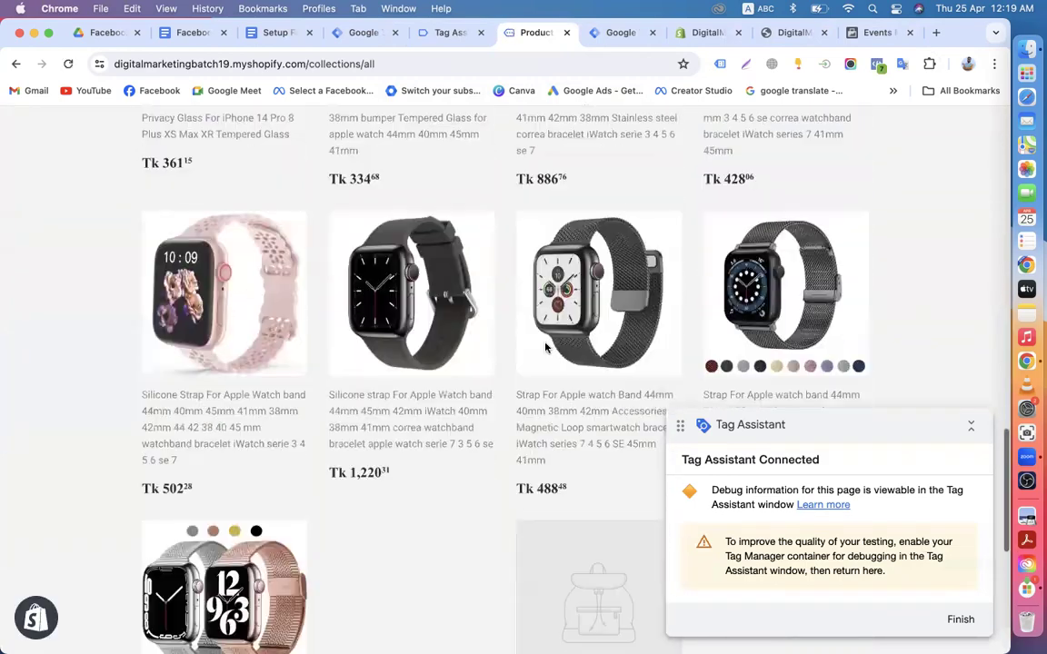
{"action": "scroll", "coordinate": [547, 349], "scroll_direction": "up", "scroll_amount": 9}
{"action": "scroll", "coordinate": [547, 349], "scroll_direction": "down", "scroll_amount": 10}
{"action": "scroll", "coordinate": [544, 349], "scroll_direction": "up", "scroll_amount": 5}
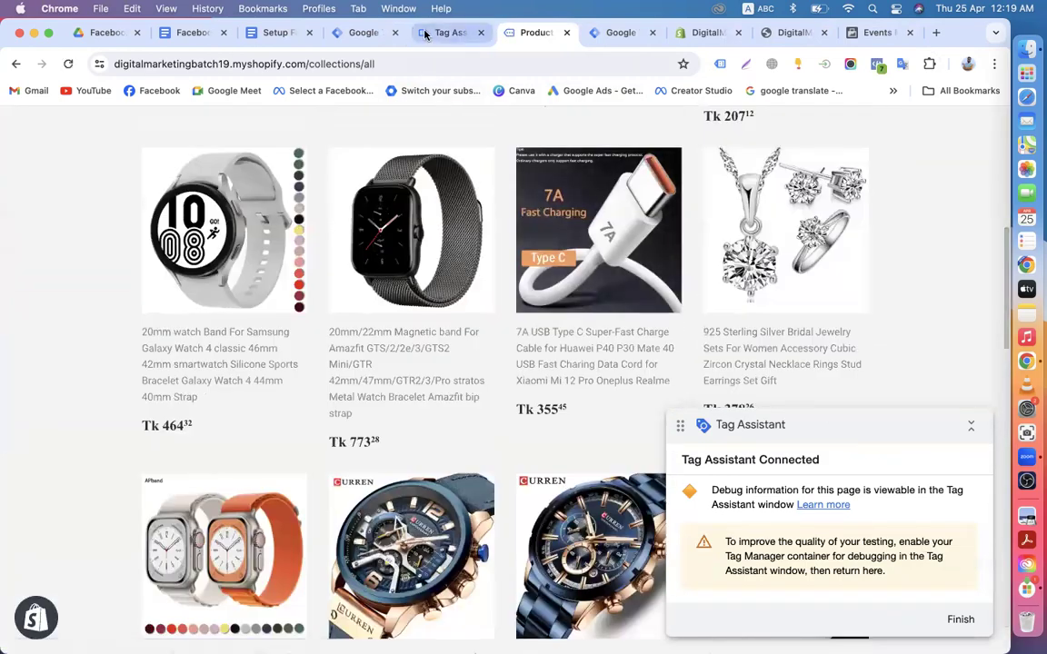
Step: Review the Tags Fired summary in Tag Assistant, then check PageView activity in Events Manager
{"action": "left_click", "coordinate": [449, 33]}
{"action": "left_click", "coordinate": [490, 452]}
{"action": "scroll", "coordinate": [346, 455], "scroll_direction": "down", "scroll_amount": 3}
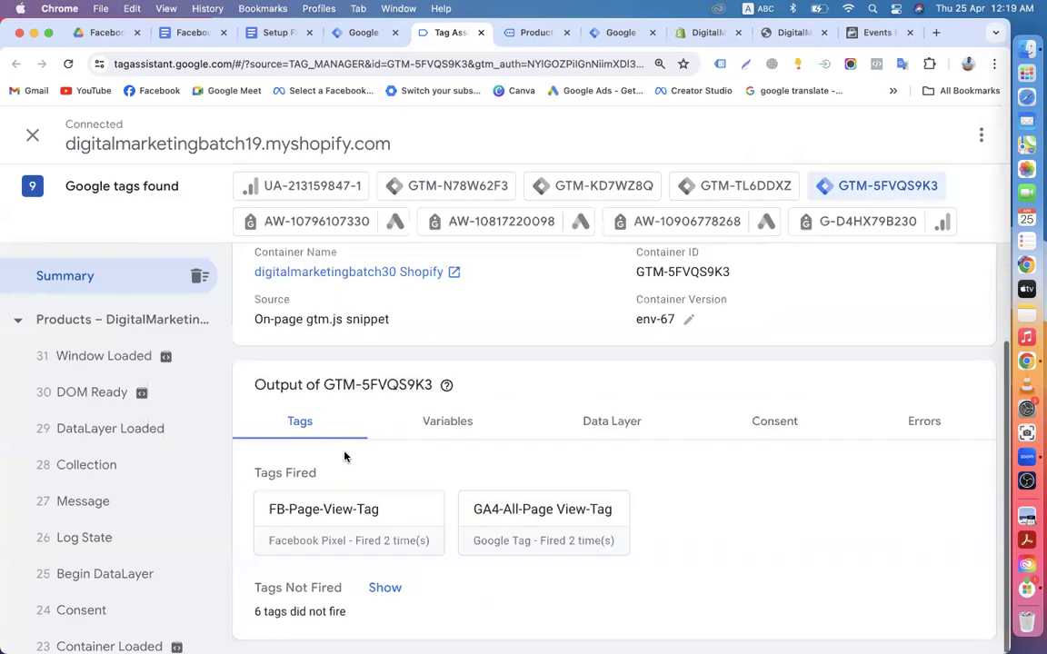
{"action": "left_click", "coordinate": [621, 32]}
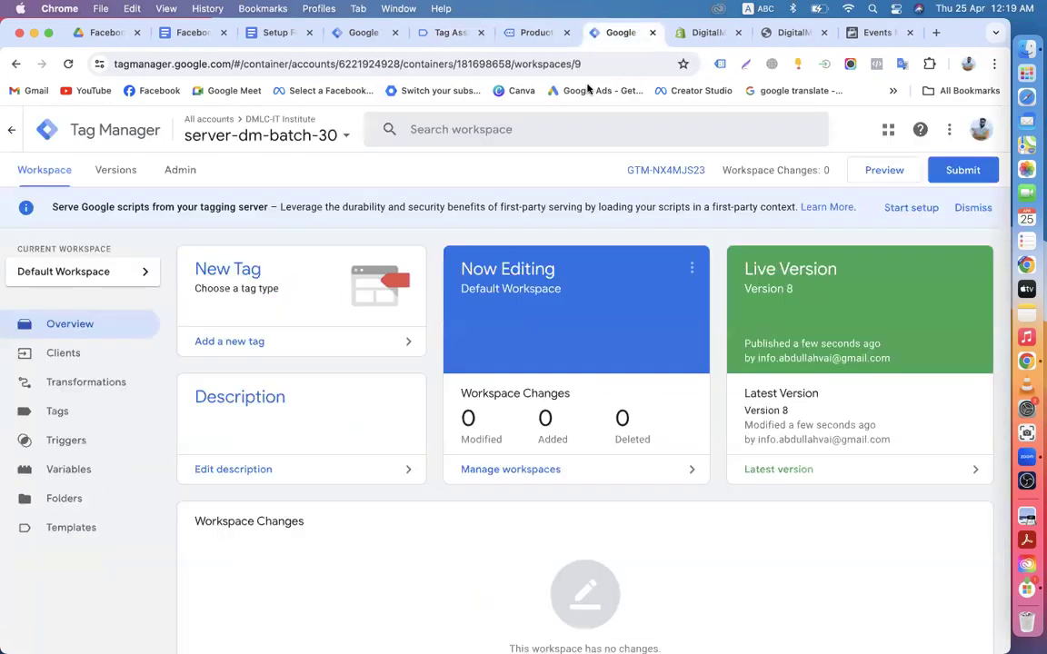
{"action": "left_click", "coordinate": [873, 33]}
{"action": "scroll", "coordinate": [576, 429], "scroll_direction": "down", "scroll_amount": 5}
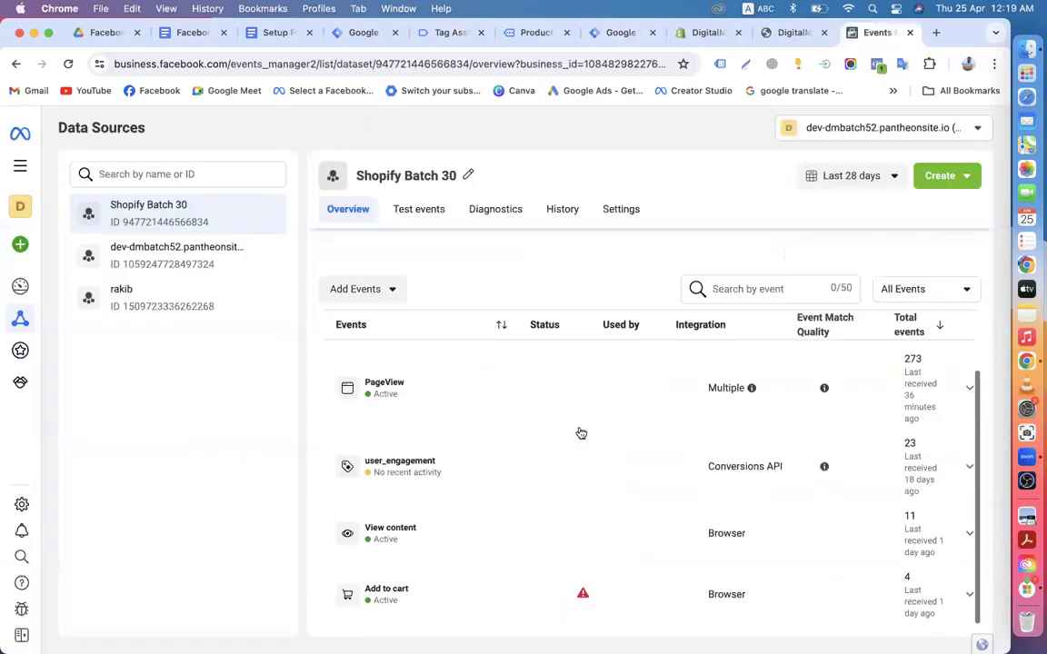
Step: Open the dataset's Test events page, then bring back the Shopify product listing
{"action": "left_click", "coordinate": [418, 209]}
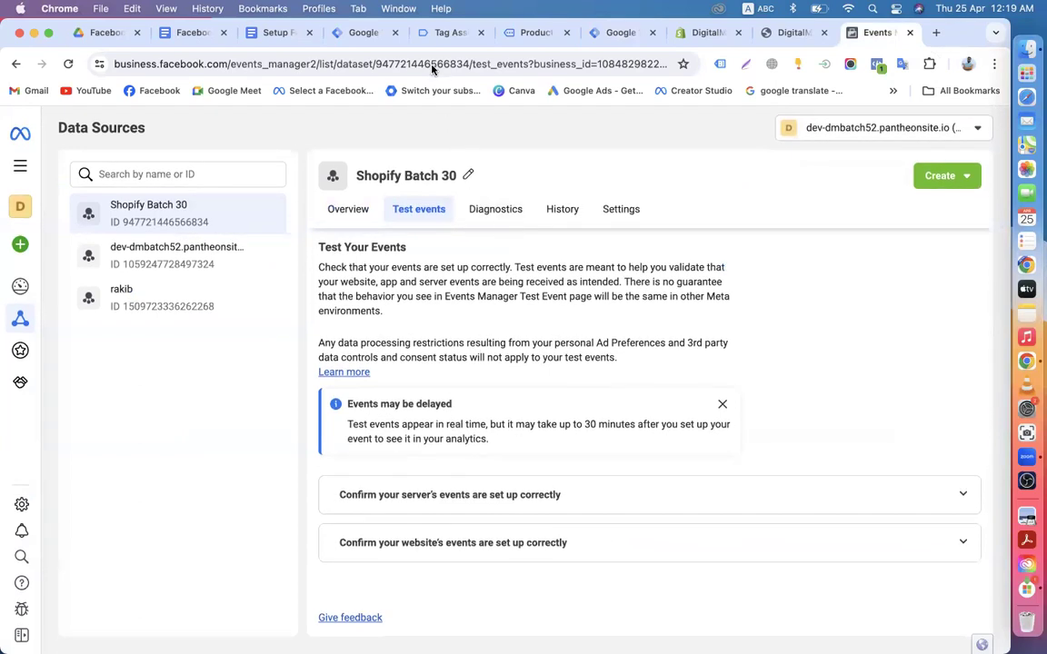
{"action": "left_click", "coordinate": [537, 34]}
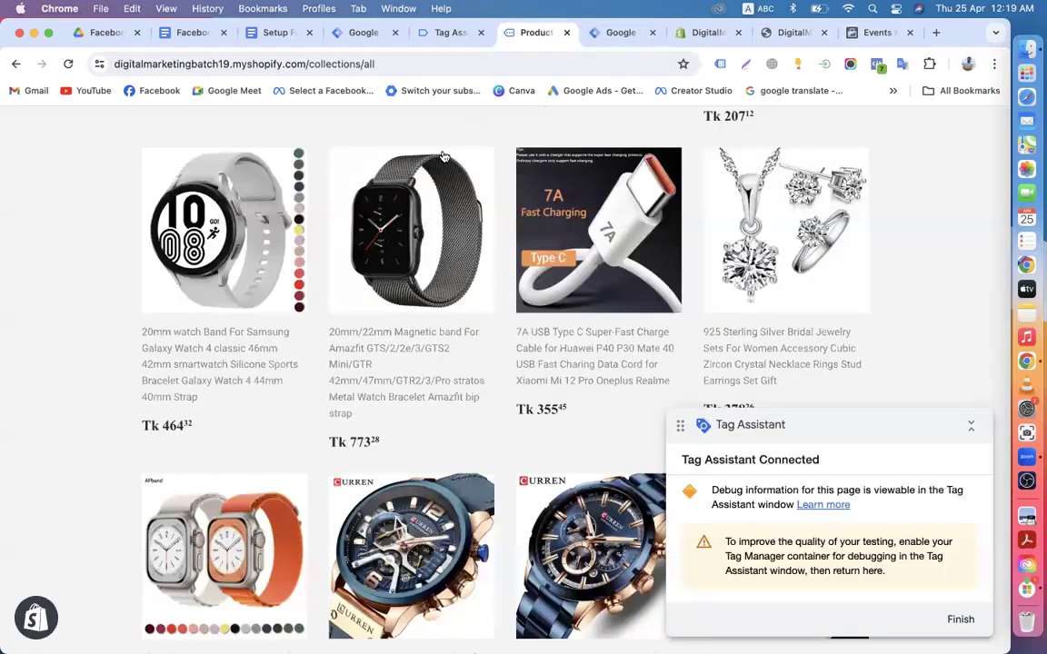
{"action": "left_click", "coordinate": [448, 34]}
{"action": "left_click", "coordinate": [516, 34]}
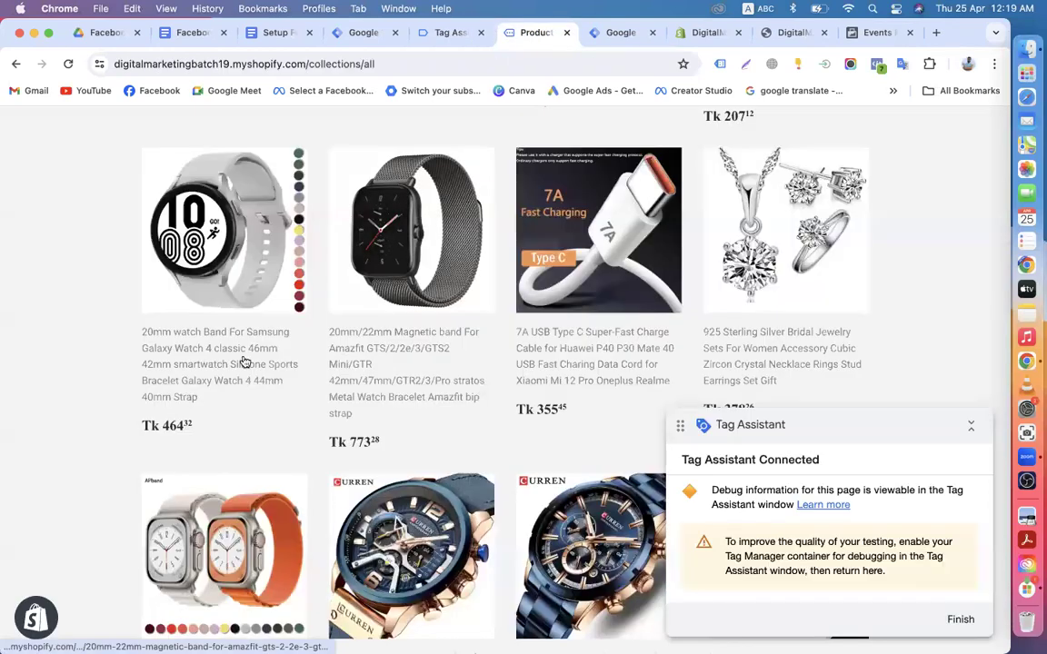
{"action": "scroll", "coordinate": [544, 327], "scroll_direction": "down", "scroll_amount": 10}
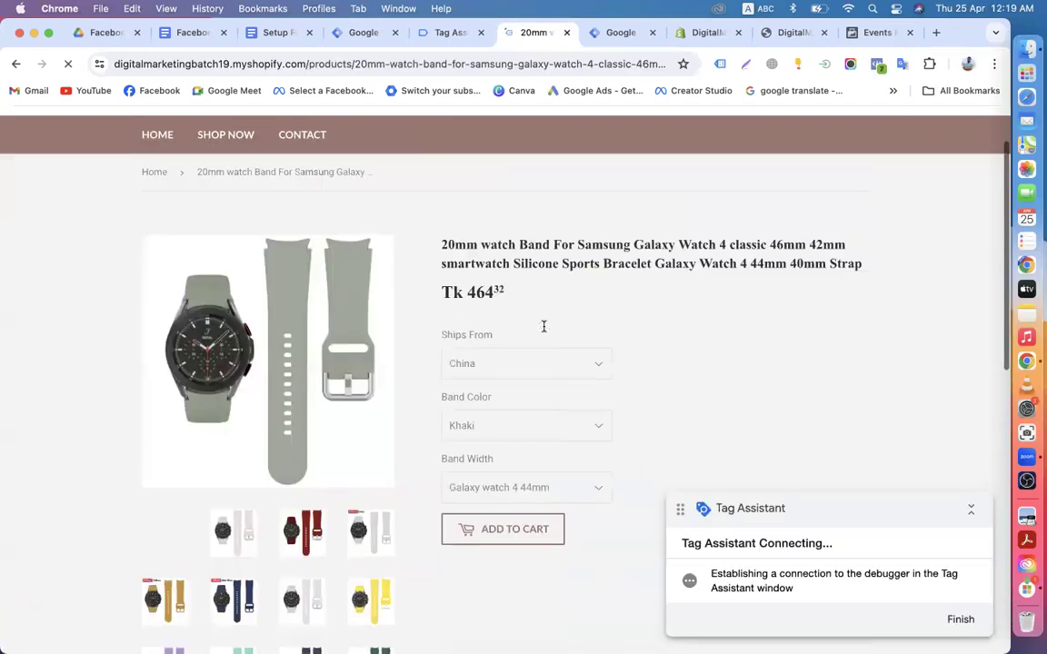
{"action": "scroll", "coordinate": [544, 332], "scroll_direction": "up", "scroll_amount": 6}
{"action": "scroll", "coordinate": [509, 227], "scroll_direction": "up", "scroll_amount": 3}
Step: Check fired tags for the product page, confirm View content and PageView test events in Meta, then return to the watch band
{"action": "left_click", "coordinate": [452, 33]}
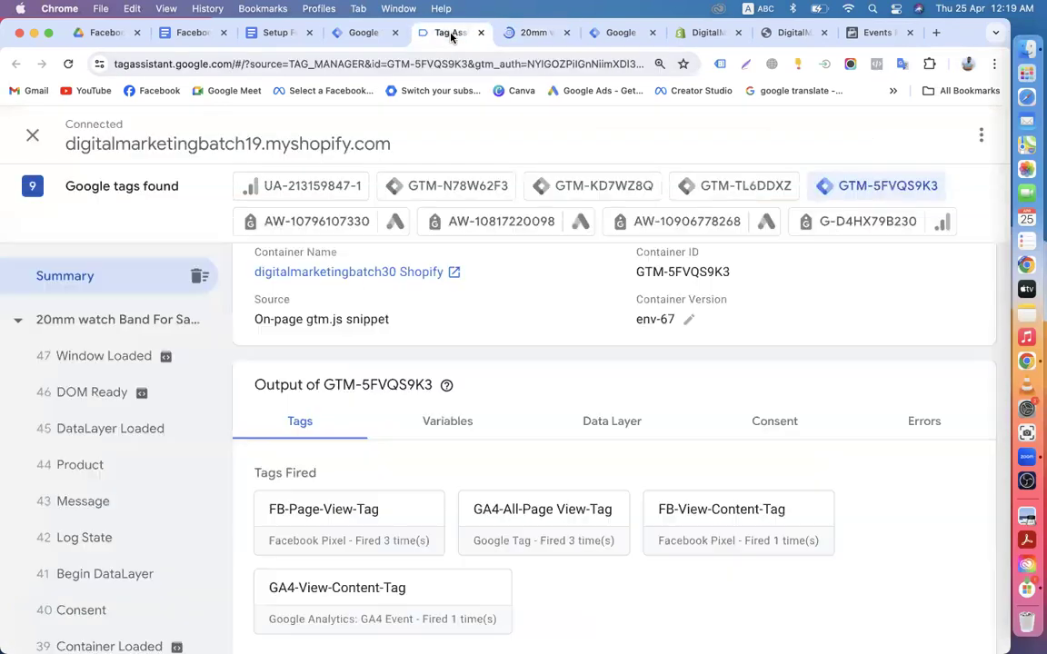
{"action": "scroll", "coordinate": [406, 391], "scroll_direction": "down", "scroll_amount": 3}
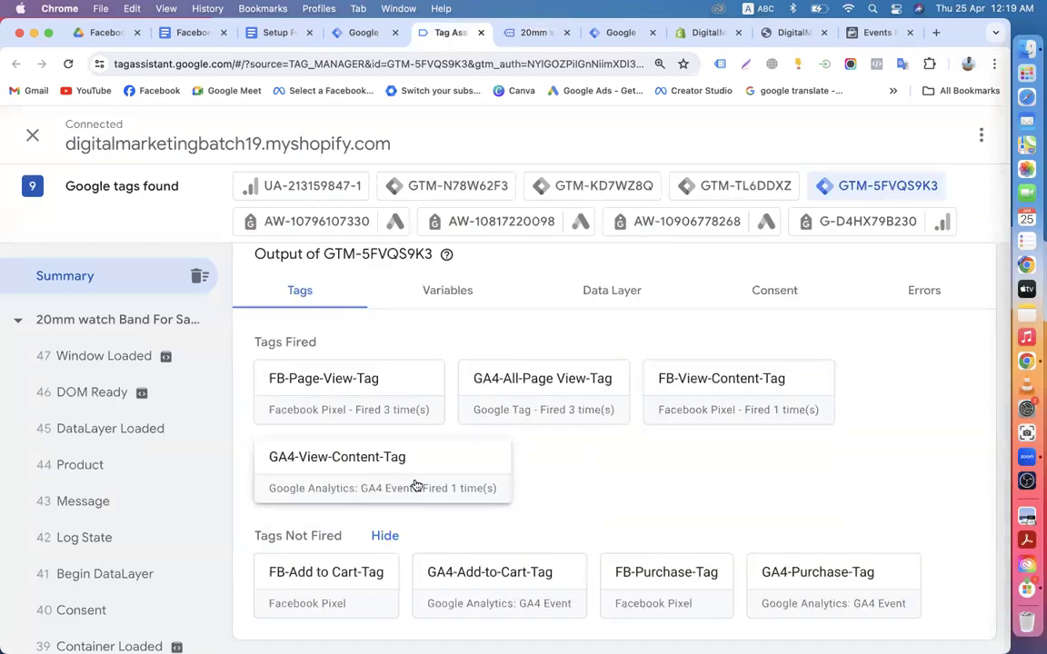
{"action": "left_click", "coordinate": [537, 39]}
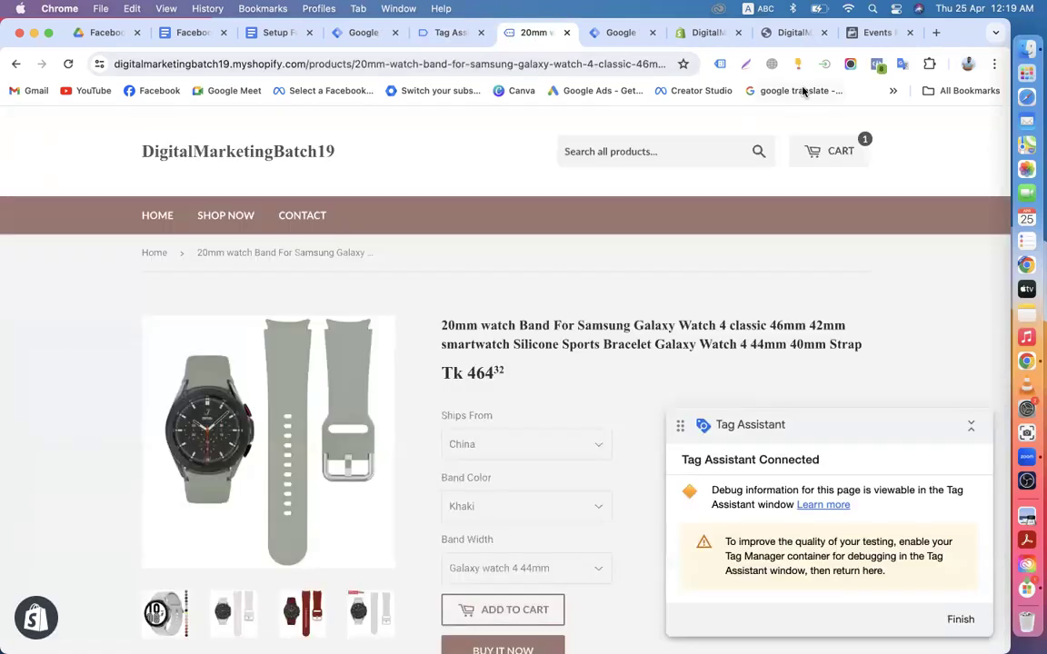
{"action": "left_click", "coordinate": [868, 37]}
{"action": "scroll", "coordinate": [719, 345], "scroll_direction": "down", "scroll_amount": 2}
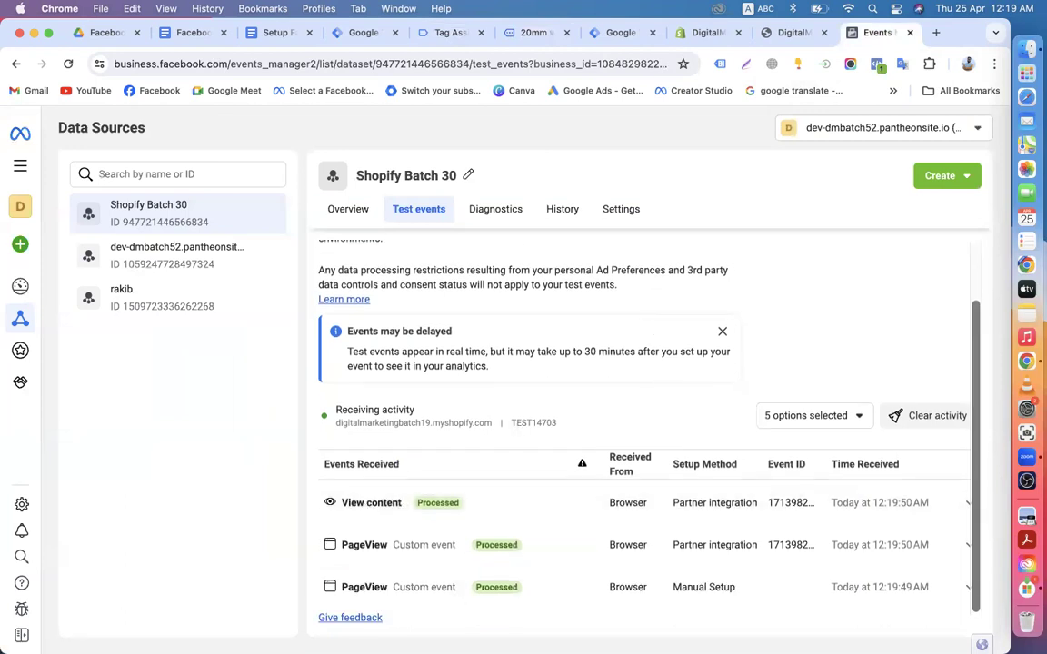
{"action": "scroll", "coordinate": [539, 586], "scroll_direction": "up", "scroll_amount": 2}
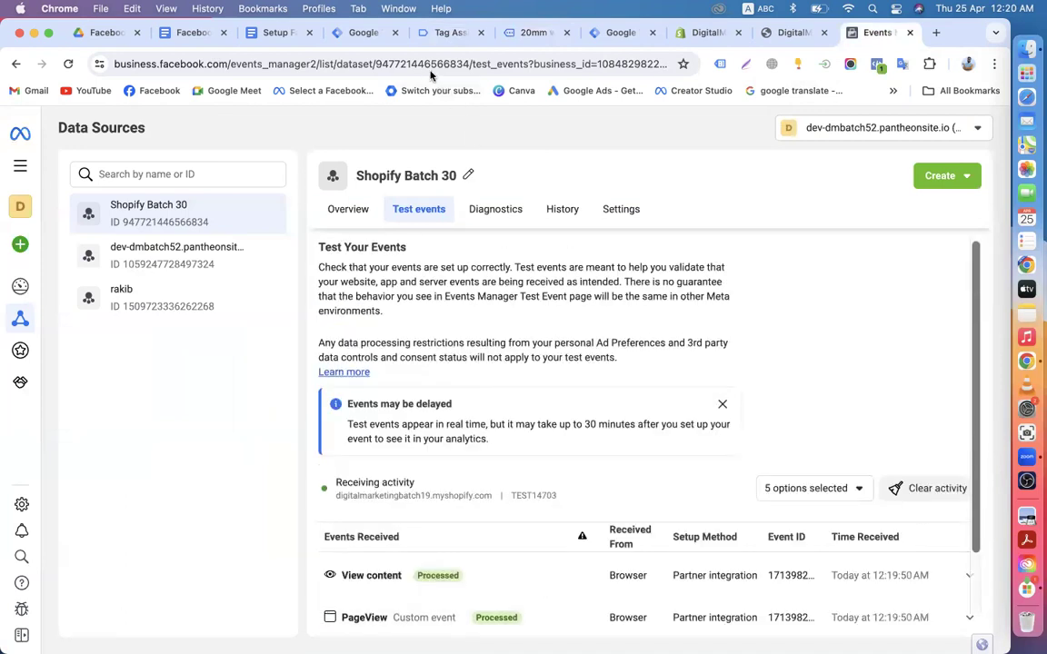
{"action": "scroll", "coordinate": [667, 385], "scroll_direction": "down", "scroll_amount": 2}
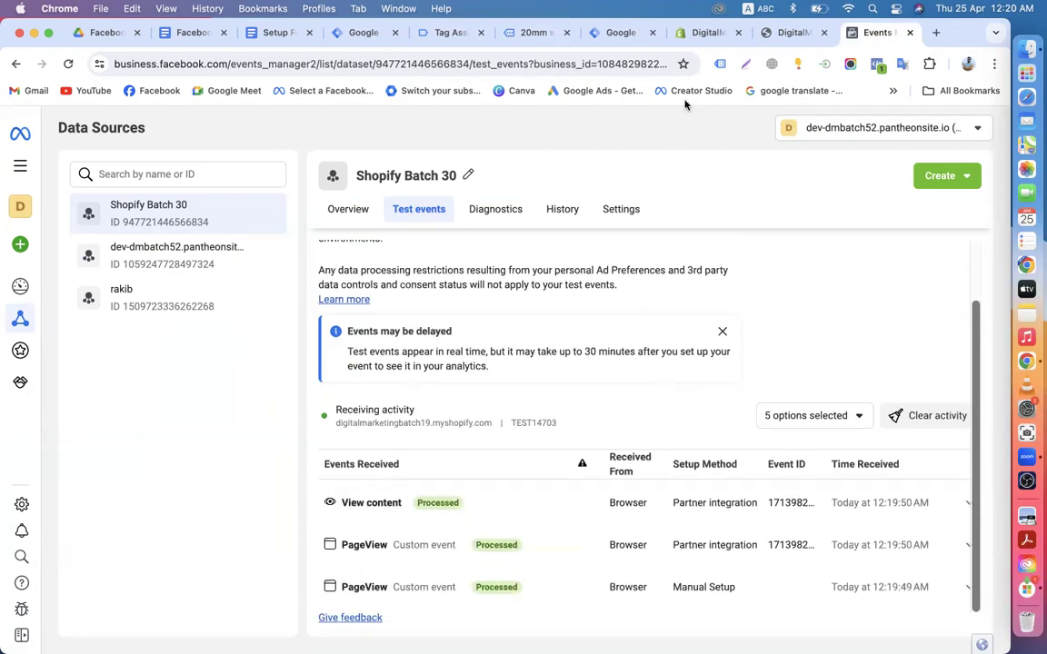
{"action": "left_click", "coordinate": [621, 32]}
{"action": "left_click", "coordinate": [535, 33]}
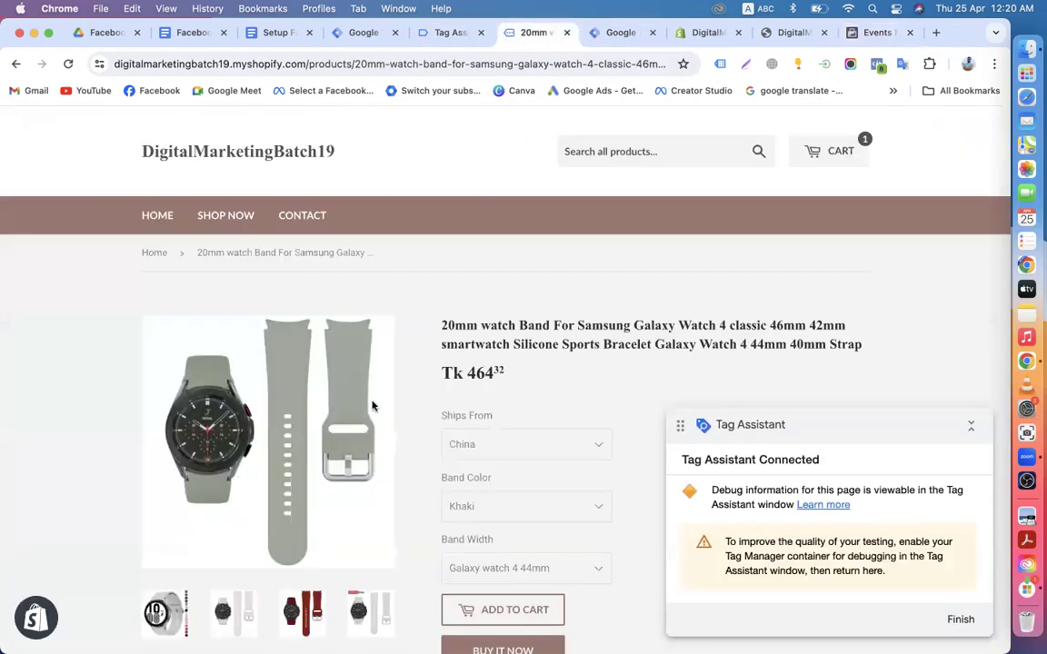
Step: Add the 20mm watch band to the cart, confirm both Add to Cart tags fired, then close the cart
{"action": "scroll", "coordinate": [371, 407], "scroll_direction": "down", "scroll_amount": 5}
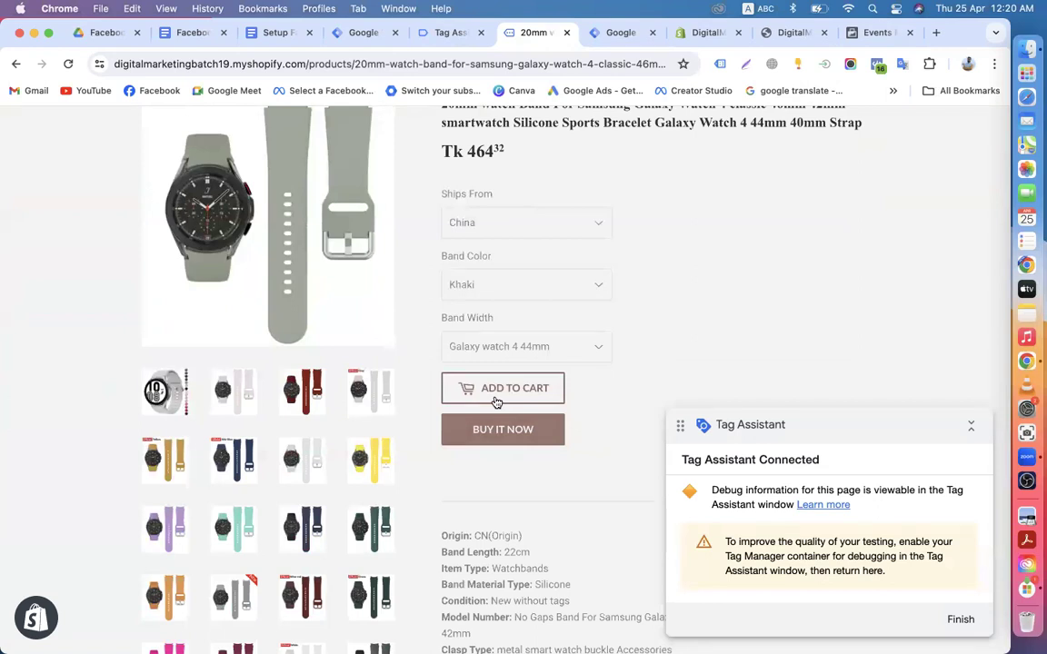
{"action": "scroll", "coordinate": [496, 402], "scroll_direction": "down", "scroll_amount": 3}
{"action": "left_click", "coordinate": [500, 265]}
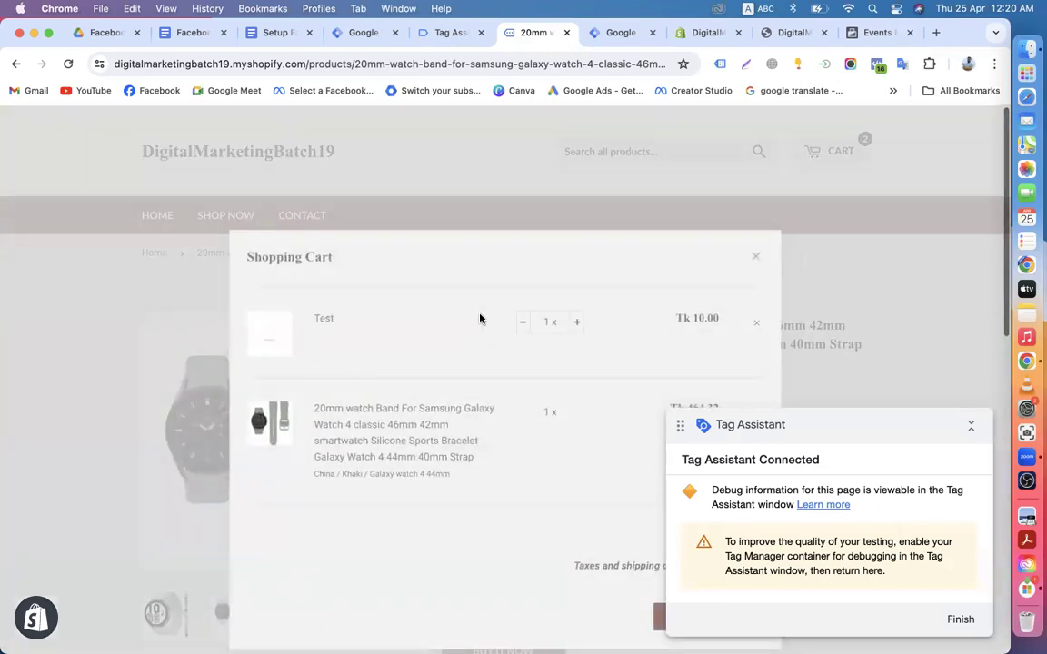
{"action": "scroll", "coordinate": [479, 316], "scroll_direction": "down", "scroll_amount": 5}
{"action": "scroll", "coordinate": [546, 273], "scroll_direction": "up", "scroll_amount": 5}
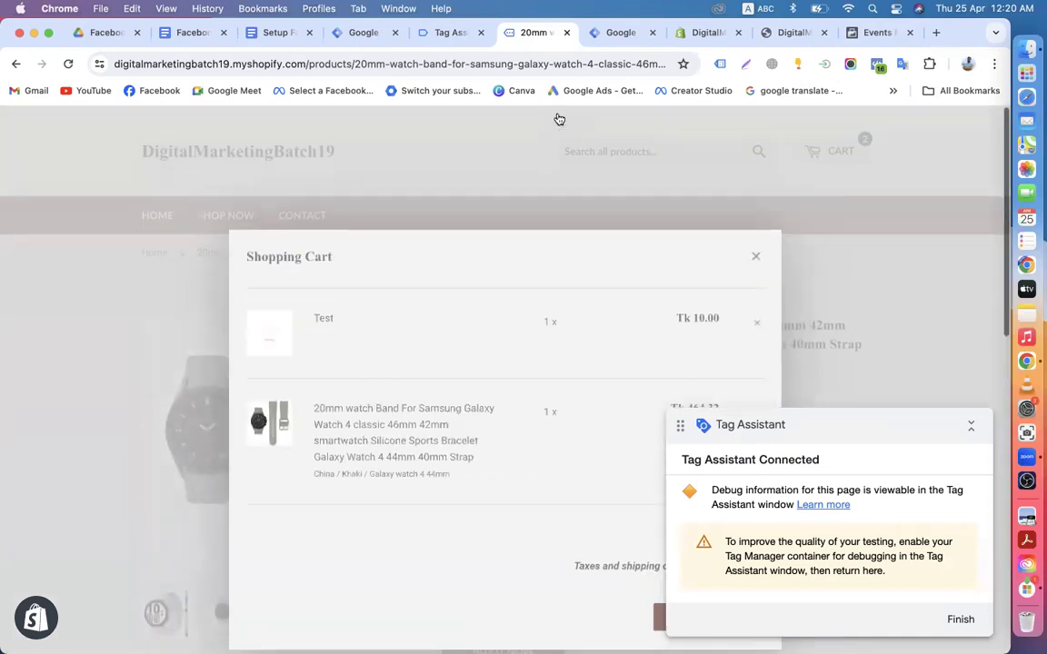
{"action": "left_click", "coordinate": [445, 33]}
{"action": "scroll", "coordinate": [400, 345], "scroll_direction": "down", "scroll_amount": 2}
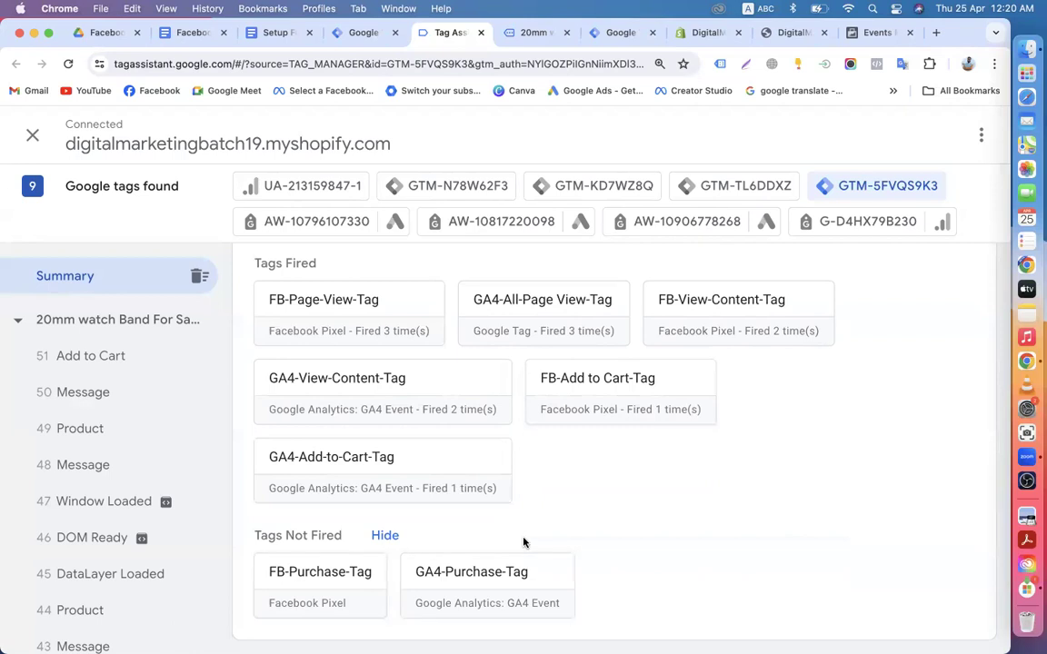
{"action": "left_click", "coordinate": [527, 34]}
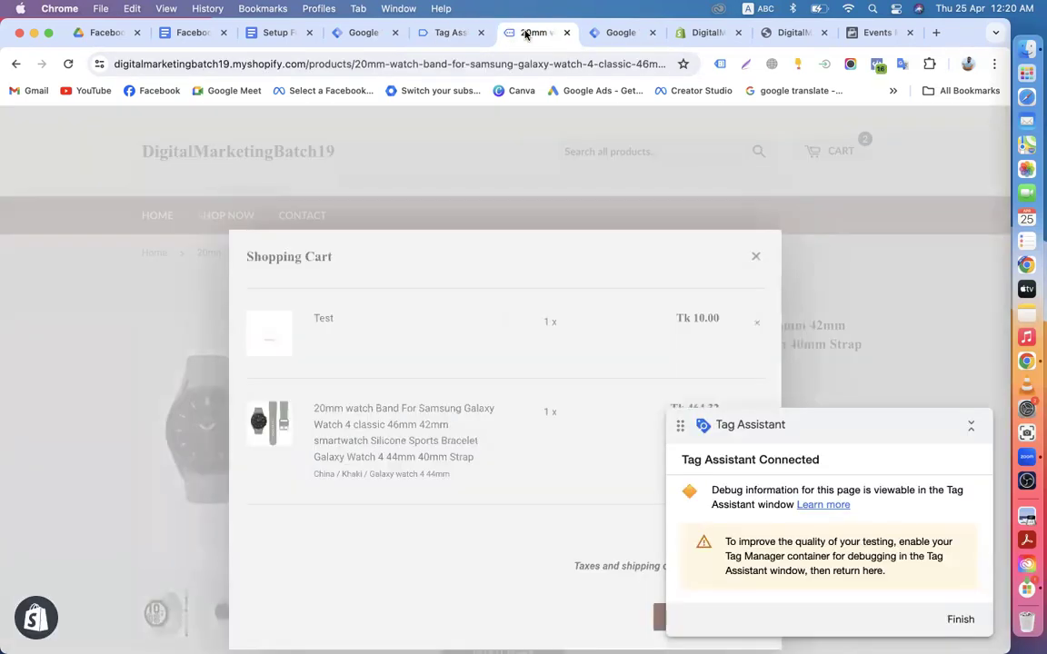
{"action": "key", "text": "Escape"}
Step: Confirm Add to cart among Meta's test events, review the dataset Overview events table, then return to Tag Assistant
{"action": "left_click", "coordinate": [864, 33]}
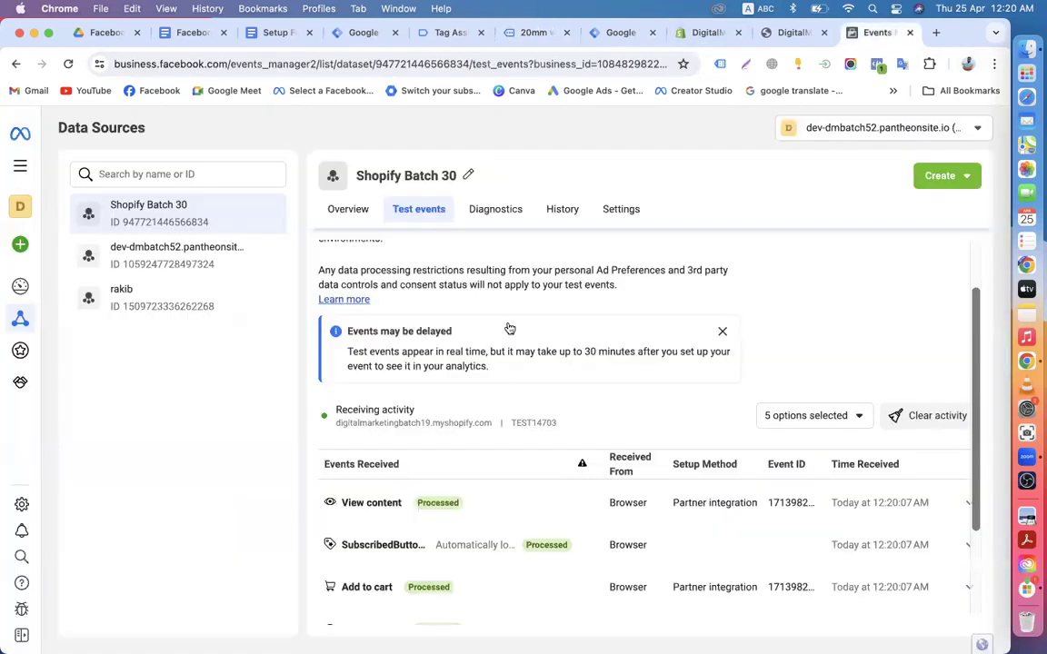
{"action": "scroll", "coordinate": [502, 364], "scroll_direction": "down", "scroll_amount": 3}
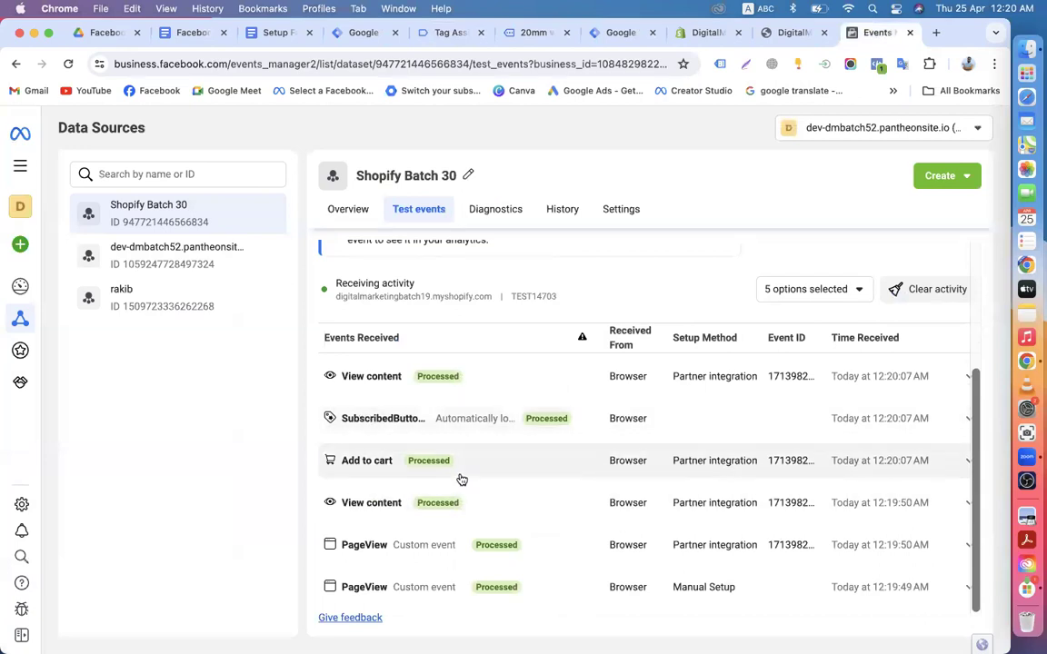
{"action": "scroll", "coordinate": [450, 491], "scroll_direction": "up", "scroll_amount": 5}
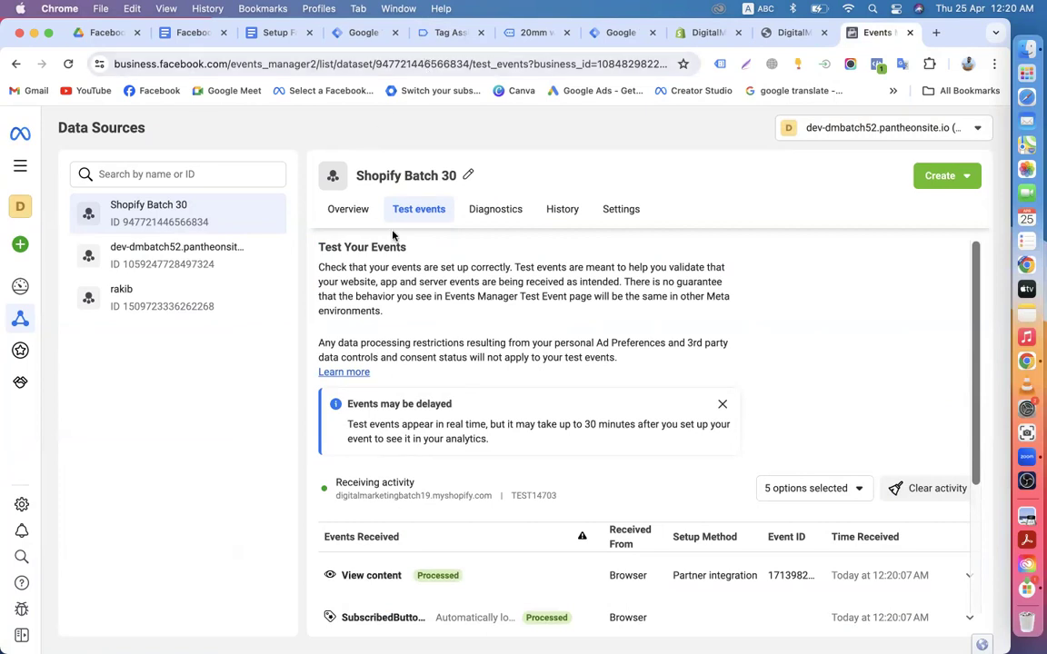
{"action": "left_click", "coordinate": [349, 214]}
{"action": "scroll", "coordinate": [472, 428], "scroll_direction": "down", "scroll_amount": 3}
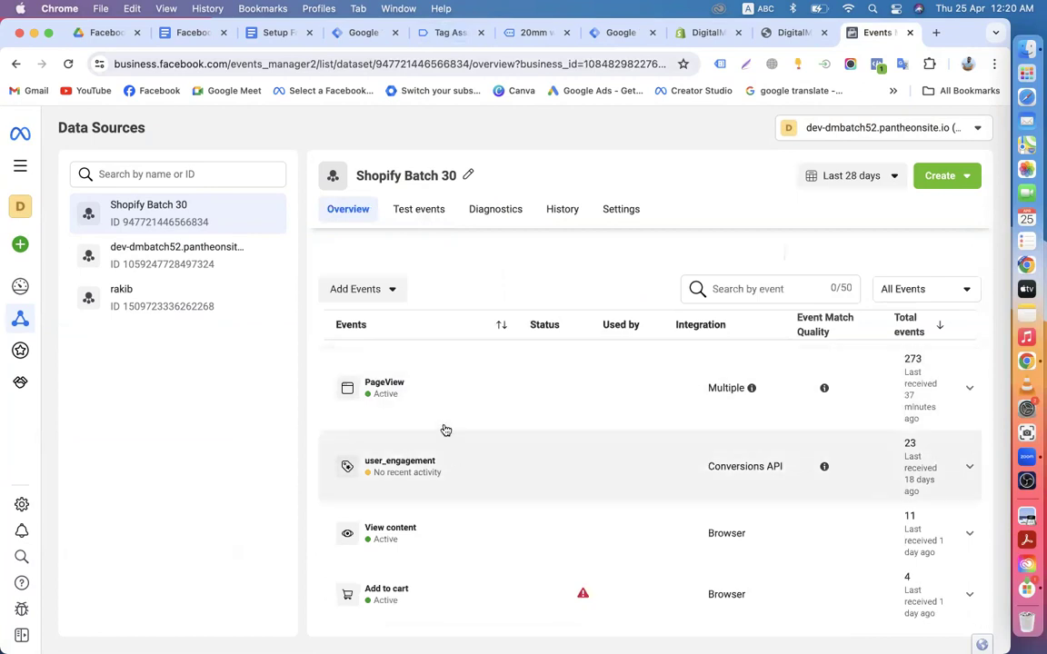
{"action": "scroll", "coordinate": [562, 480], "scroll_direction": "up", "scroll_amount": 3}
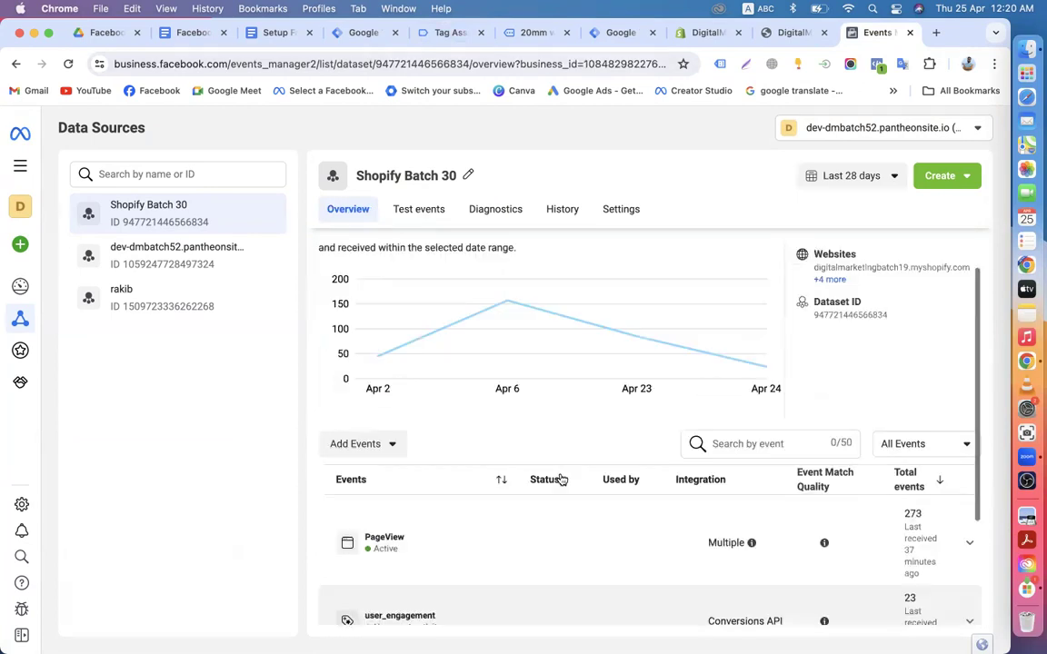
{"action": "left_click", "coordinate": [447, 34]}
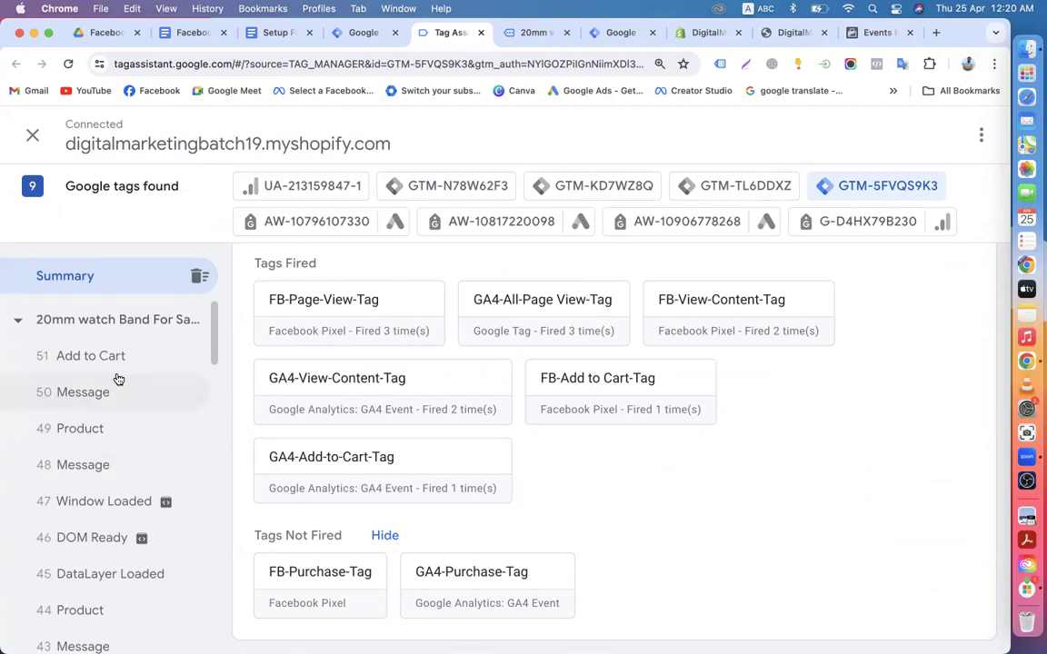
Step: Show the eight-tag list for container GTM-5FVQS9K3, including FB-Purchase-Tag and GA4-Purchase-Tag
{"action": "scroll", "coordinate": [320, 351], "scroll_direction": "up", "scroll_amount": 5}
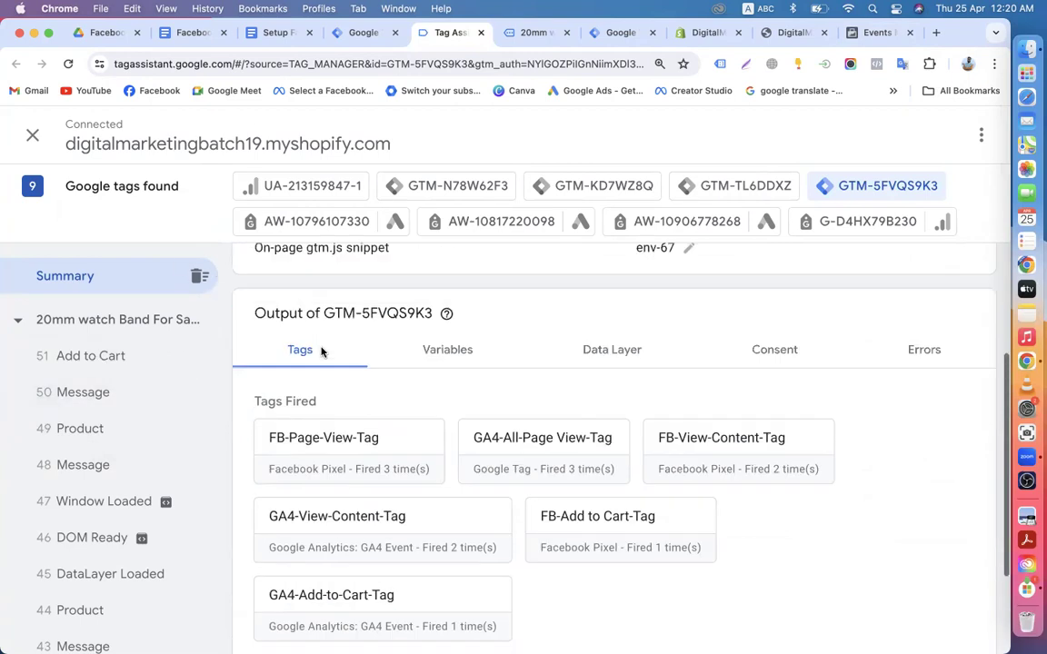
{"action": "left_click", "coordinate": [356, 33]}
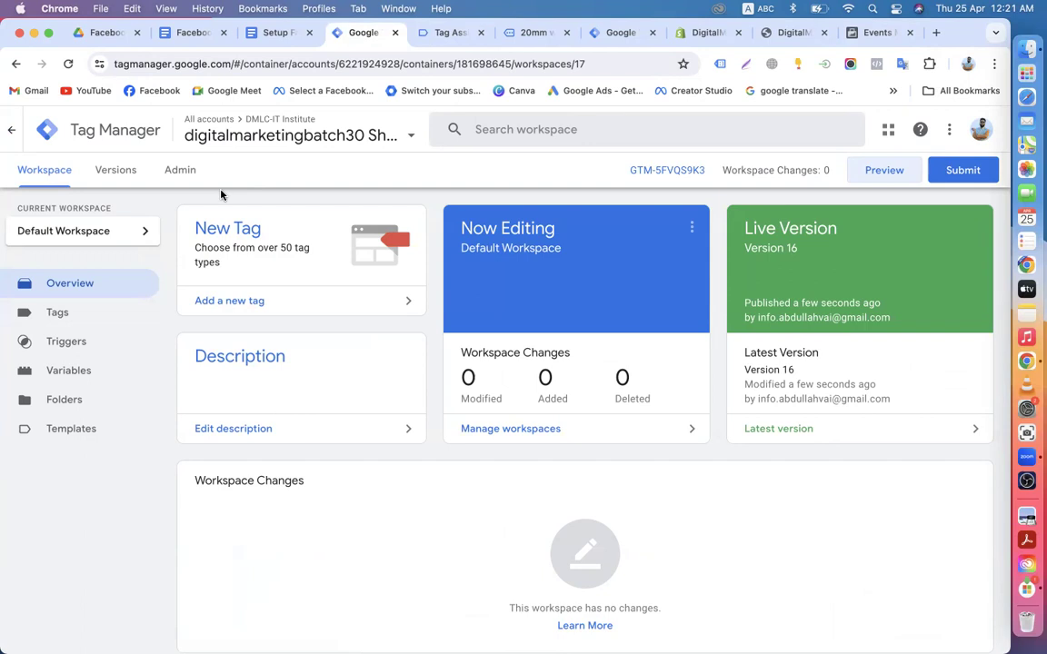
{"action": "left_click", "coordinate": [64, 313]}
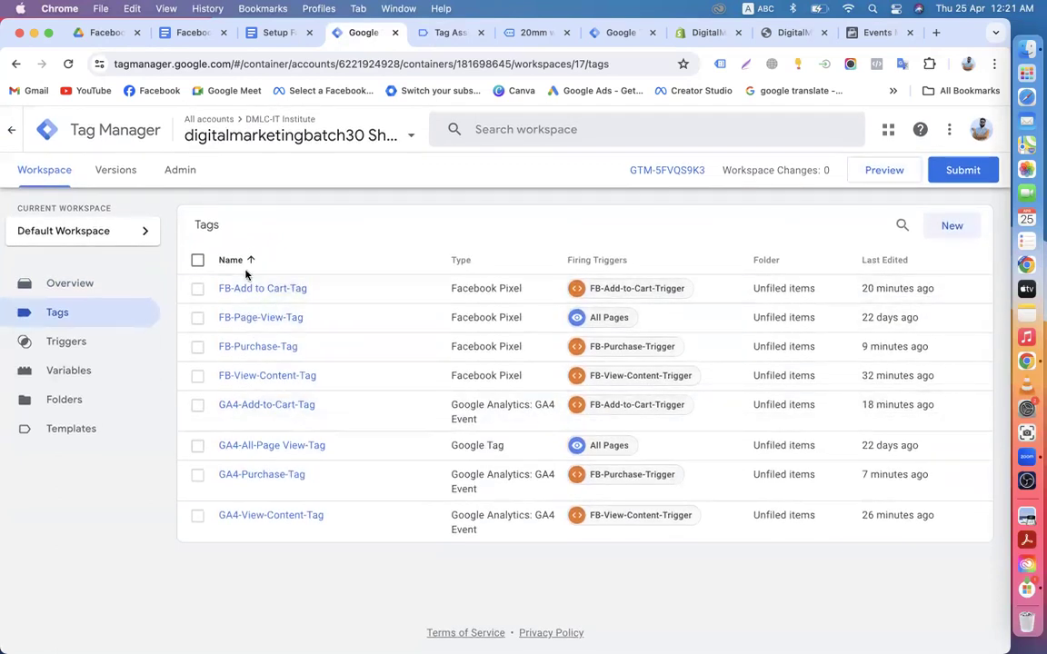
Step: Scroll through the Shopify container's Variables list, then return to Tags
{"action": "left_click", "coordinate": [71, 373]}
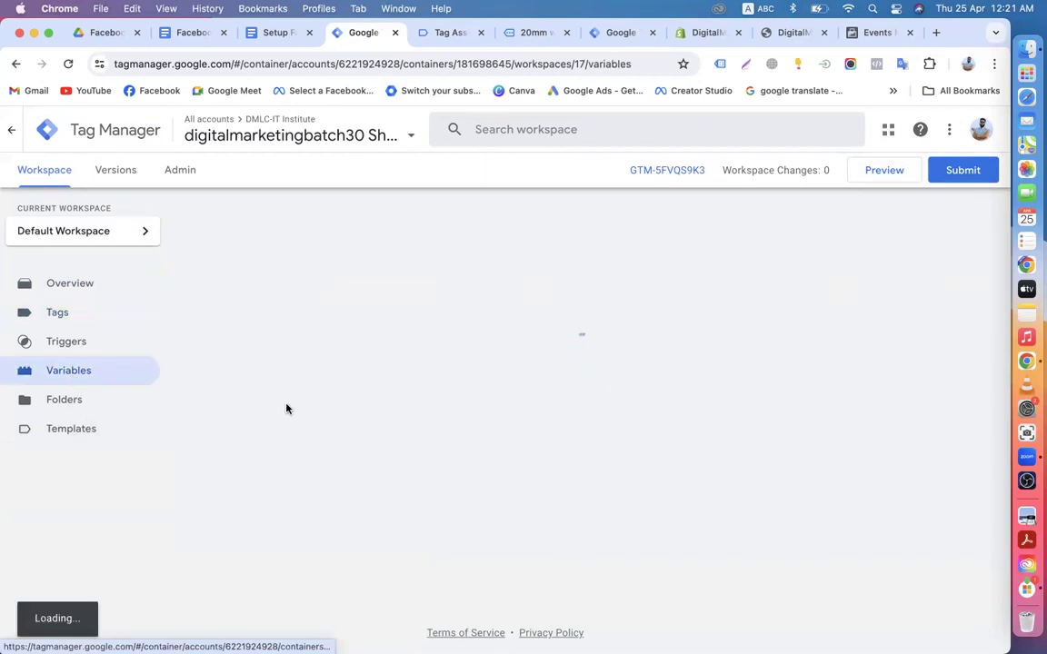
{"action": "scroll", "coordinate": [339, 481], "scroll_direction": "down", "scroll_amount": 10}
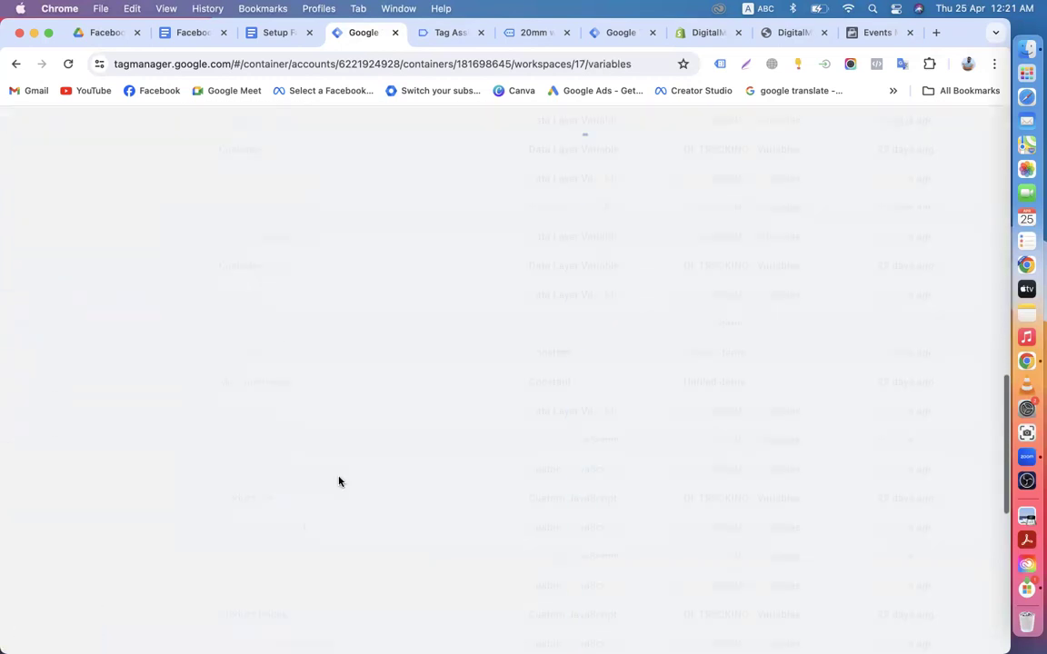
{"action": "scroll", "coordinate": [339, 481], "scroll_direction": "down", "scroll_amount": 5}
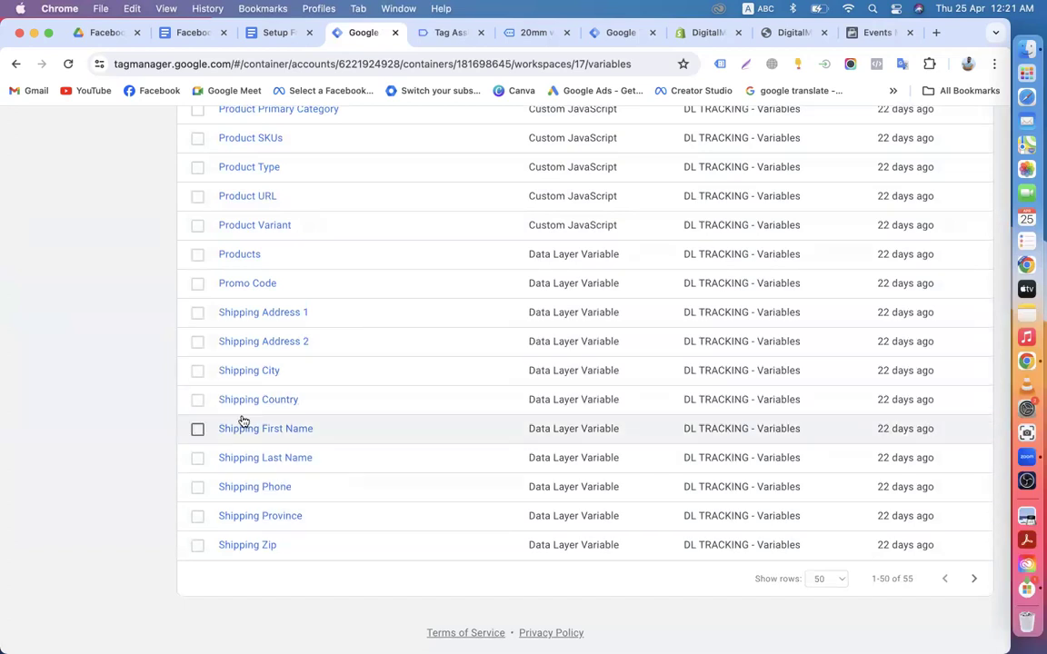
{"action": "scroll", "coordinate": [241, 421], "scroll_direction": "up", "scroll_amount": 2}
{"action": "scroll", "coordinate": [262, 271], "scroll_direction": "up", "scroll_amount": 3}
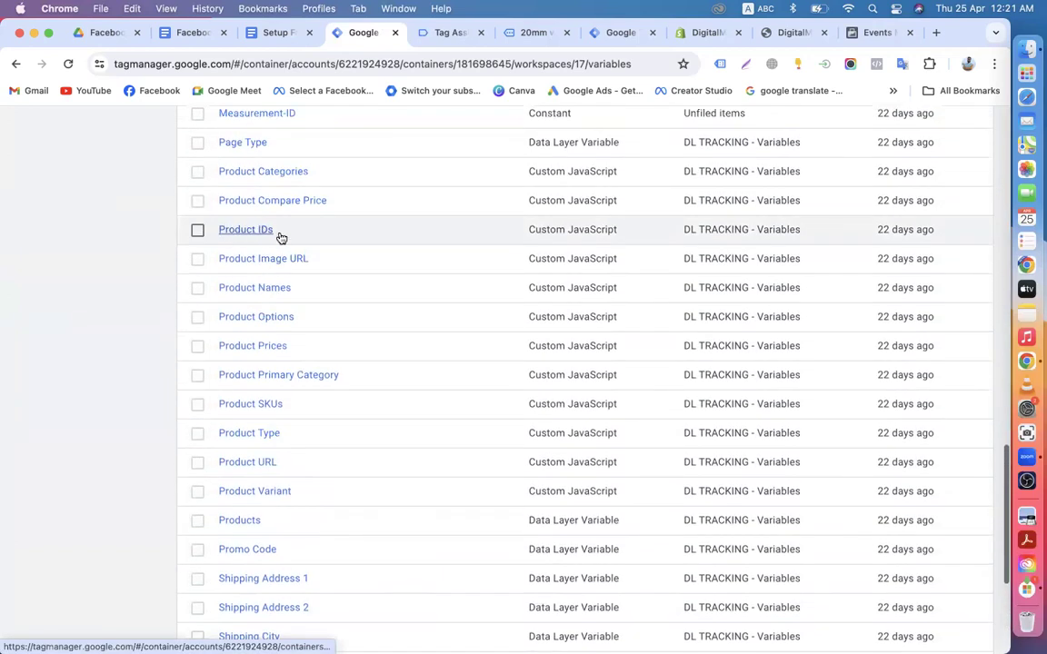
{"action": "scroll", "coordinate": [264, 263], "scroll_direction": "up", "scroll_amount": 3}
{"action": "scroll", "coordinate": [271, 339], "scroll_direction": "up", "scroll_amount": 6}
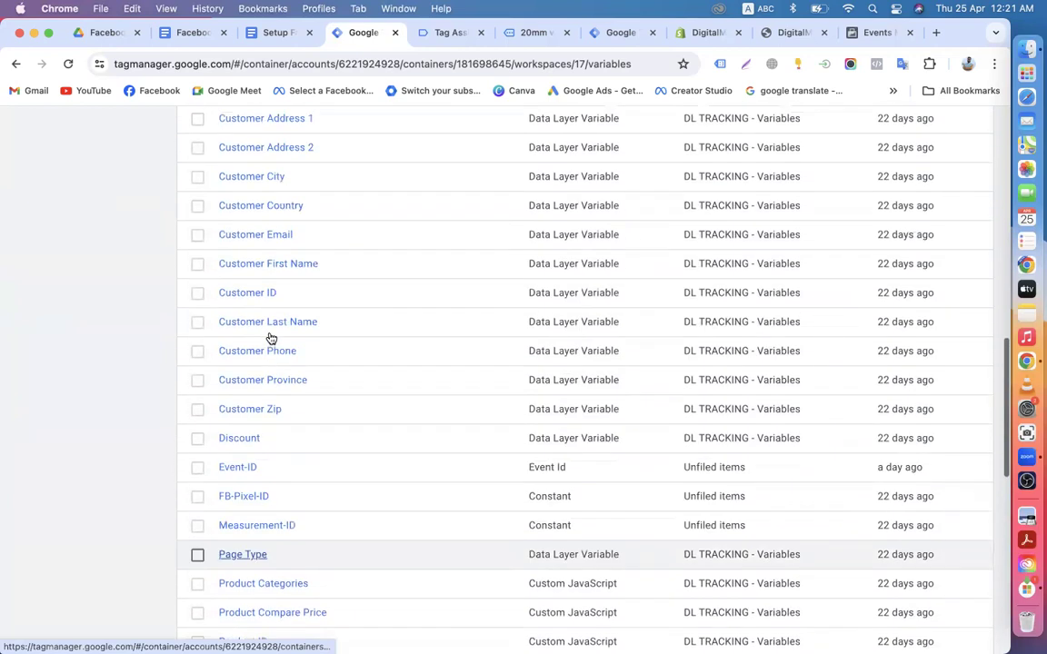
{"action": "scroll", "coordinate": [291, 250], "scroll_direction": "up", "scroll_amount": 5}
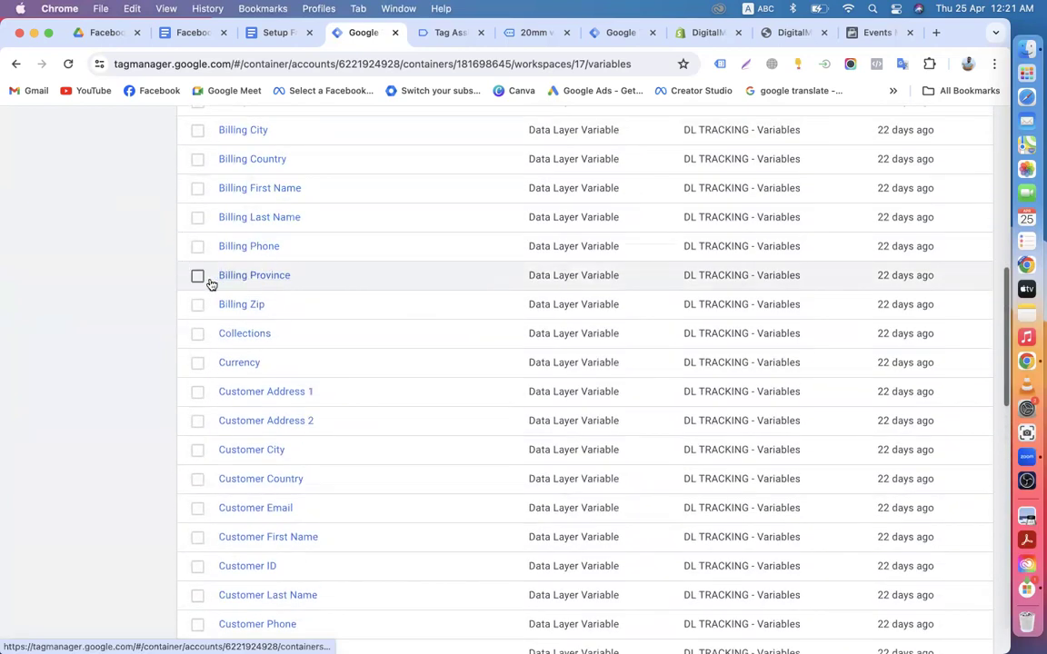
{"action": "scroll", "coordinate": [287, 266], "scroll_direction": "up", "scroll_amount": 10}
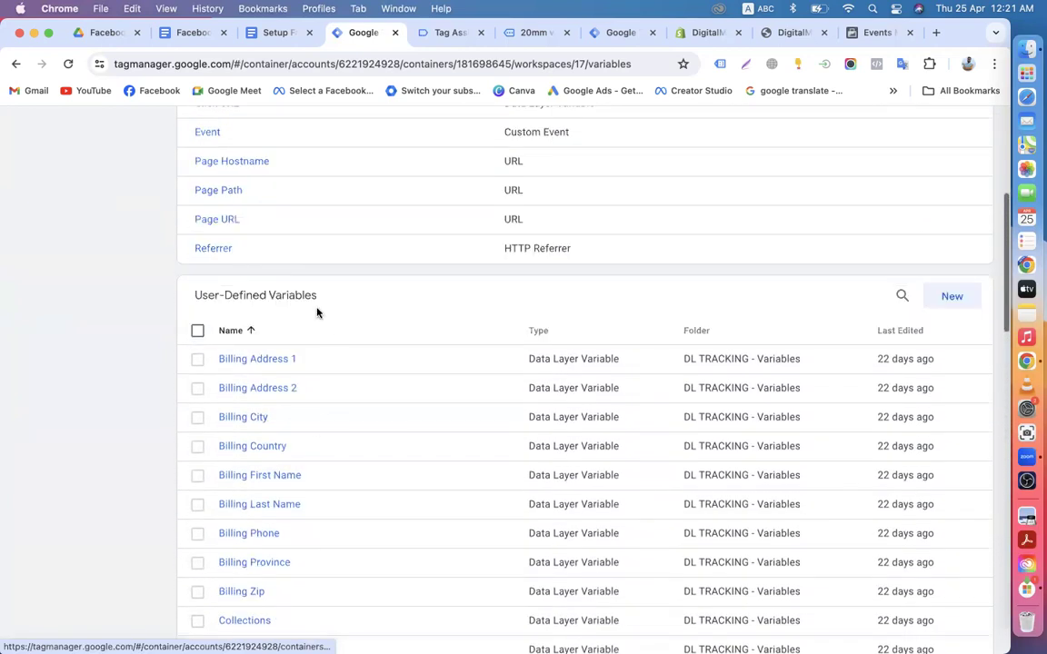
{"action": "scroll", "coordinate": [302, 397], "scroll_direction": "down", "scroll_amount": 5}
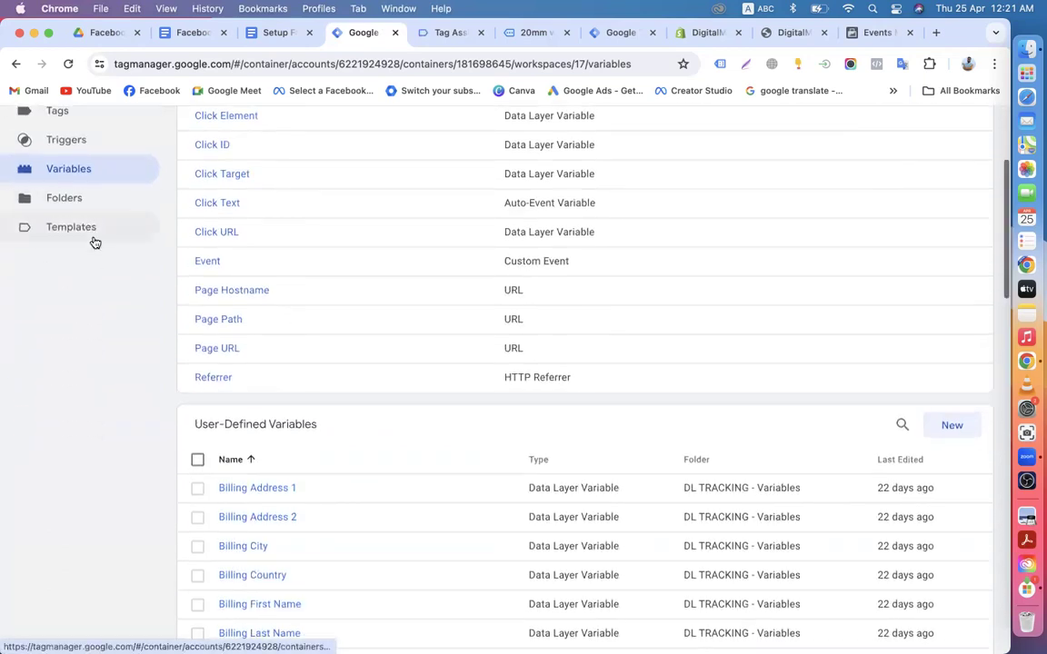
{"action": "scroll", "coordinate": [96, 272], "scroll_direction": "up", "scroll_amount": 3}
{"action": "left_click", "coordinate": [57, 231]}
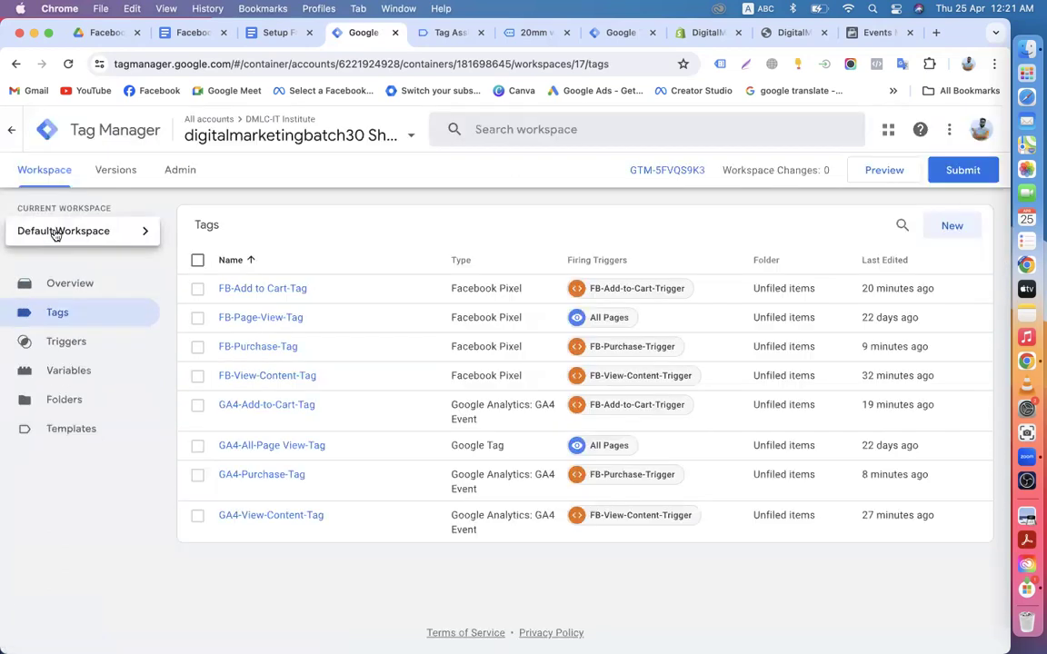
Step: Browse Triggers, Variables, Folders and Templates, then review the full trigger list with FB-Add-to-Cart, FB-Purchase and FB-View-Content
{"action": "left_click", "coordinate": [54, 342]}
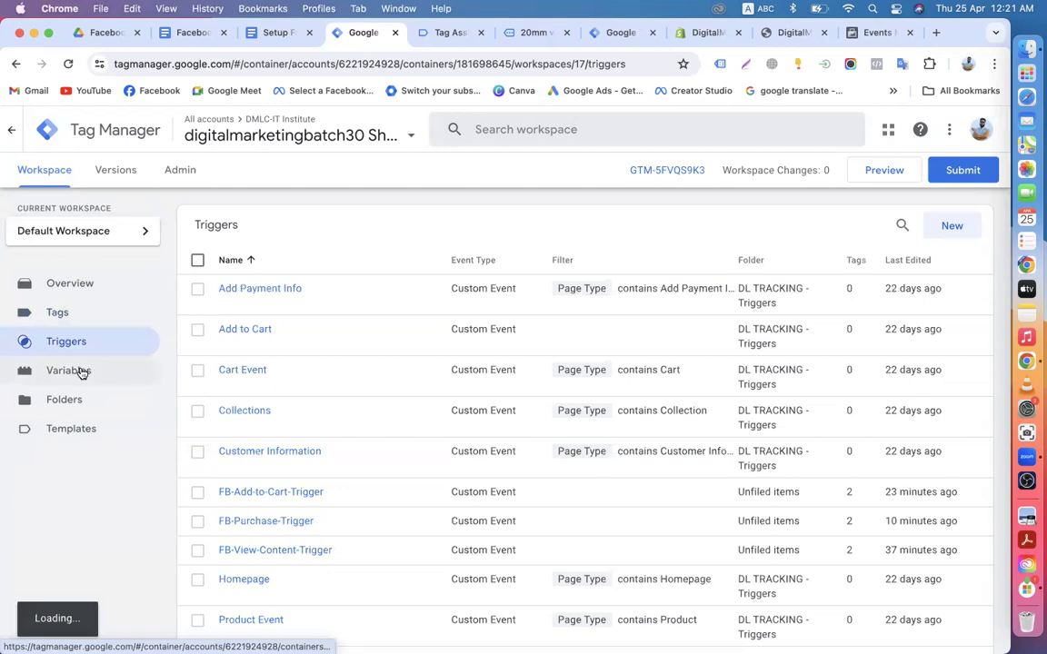
{"action": "left_click", "coordinate": [80, 370]}
{"action": "left_click", "coordinate": [61, 407]}
{"action": "left_click", "coordinate": [58, 432]}
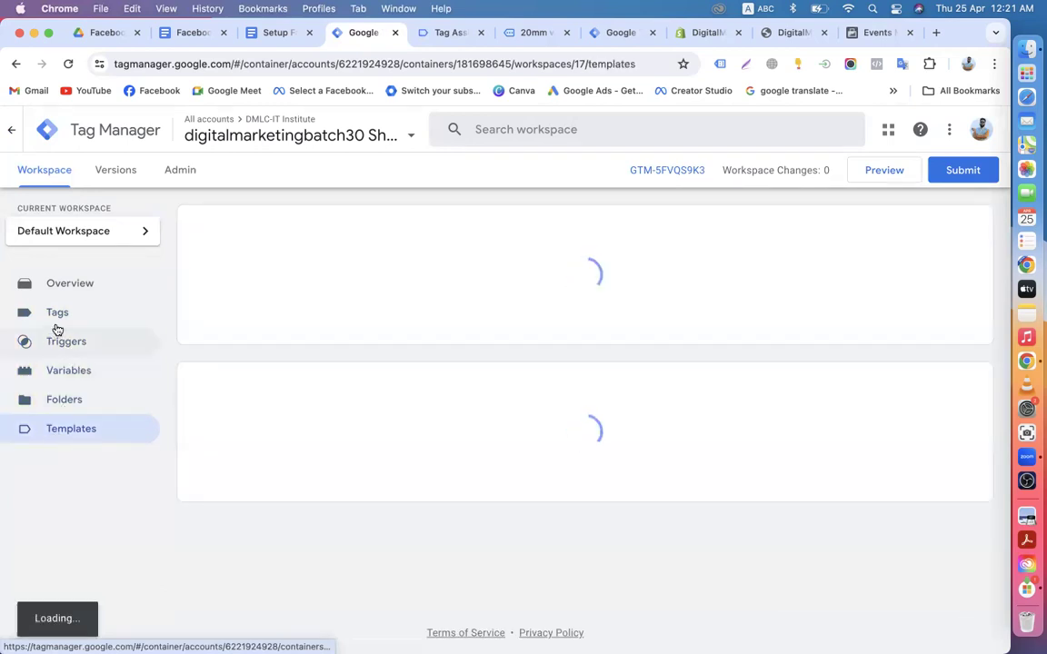
{"action": "left_click", "coordinate": [52, 315]}
{"action": "left_click", "coordinate": [56, 342]}
{"action": "scroll", "coordinate": [273, 418], "scroll_direction": "down", "scroll_amount": 4}
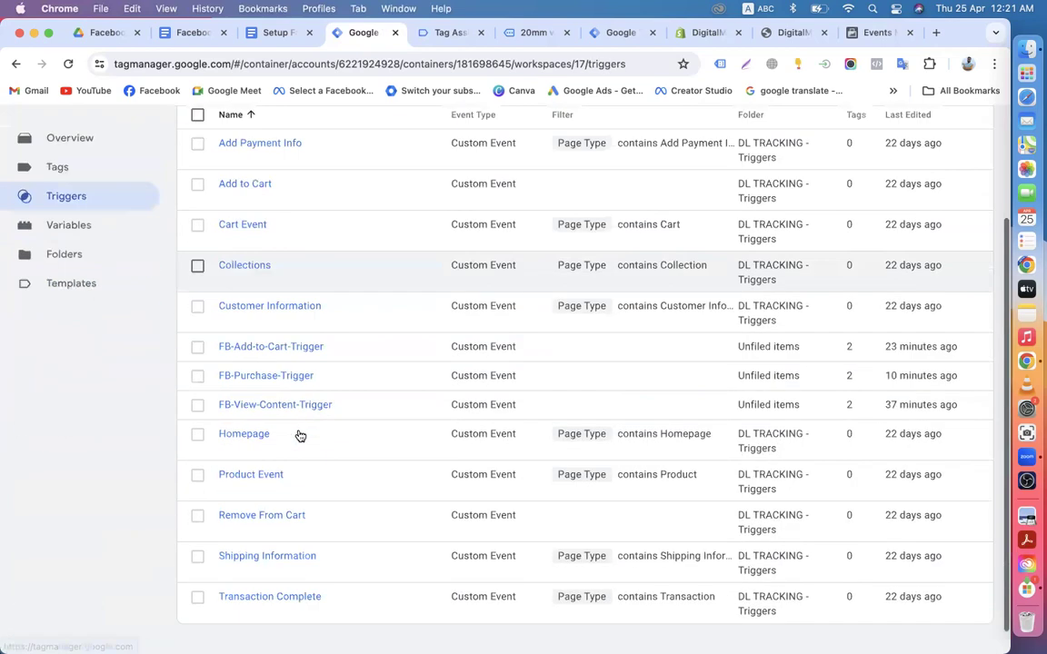
{"action": "scroll", "coordinate": [335, 419], "scroll_direction": "up", "scroll_amount": 4}
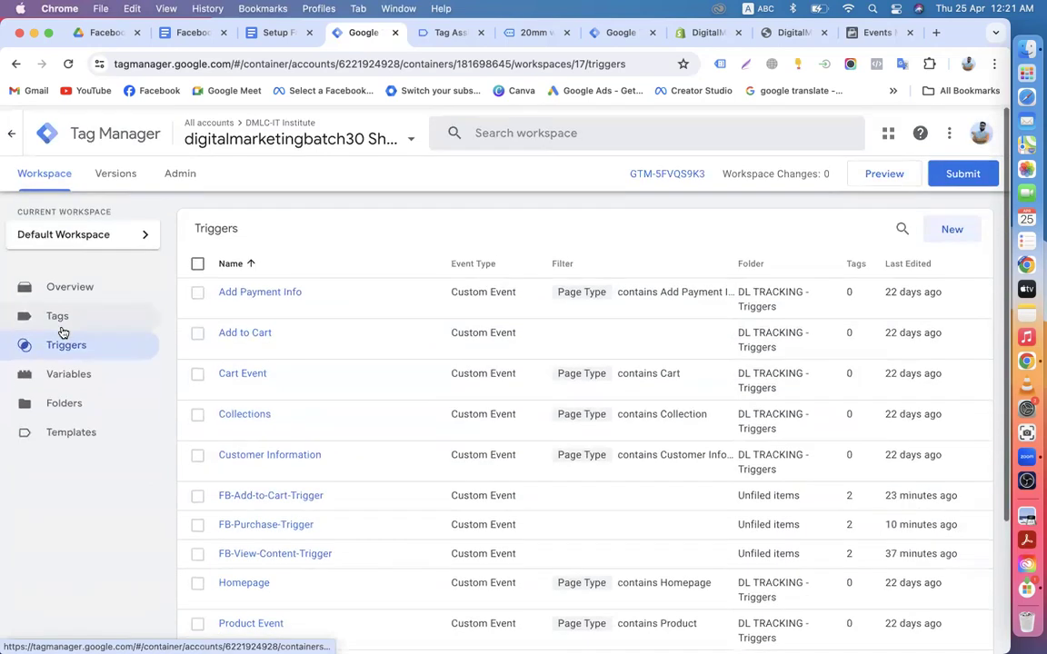
{"action": "left_click", "coordinate": [56, 314]}
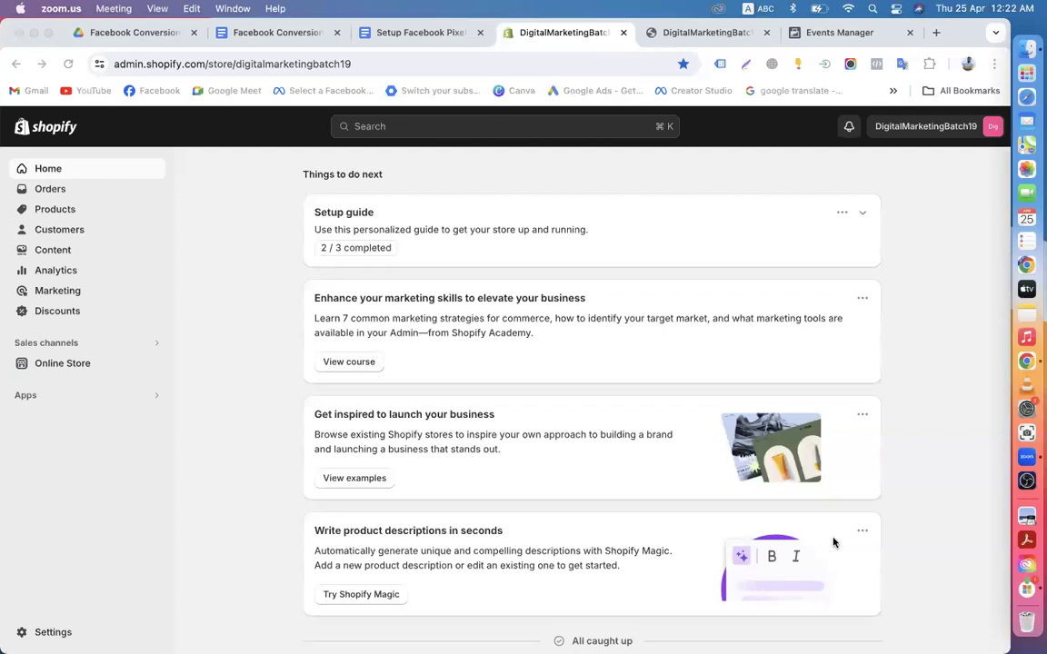
Step: Load tagmanager.google.com in the storefront tab, briefly checking the Facebook Pixel setup guide
{"action": "left_click", "coordinate": [700, 34]}
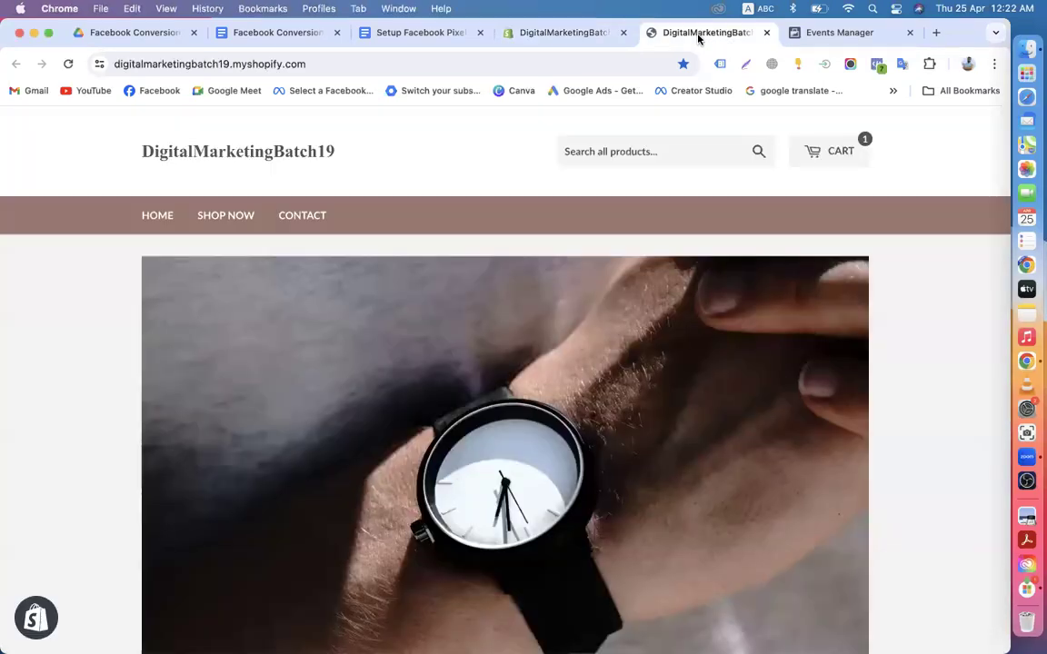
{"action": "left_click", "coordinate": [368, 65]}
{"action": "type", "text": "tagmanager.google.com"}
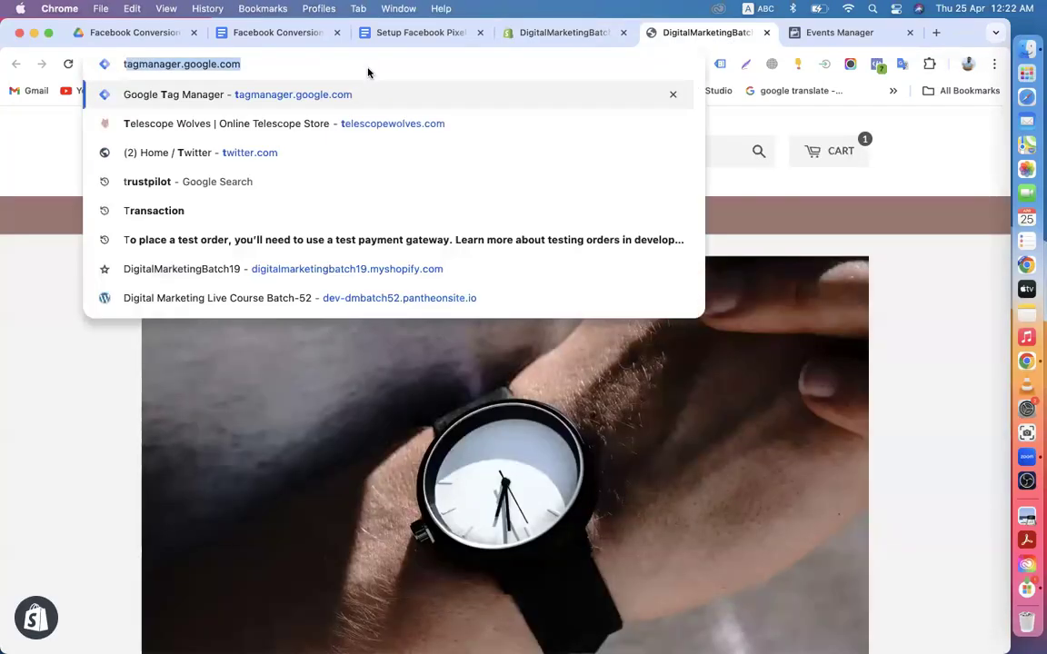
{"action": "key", "text": "Return"}
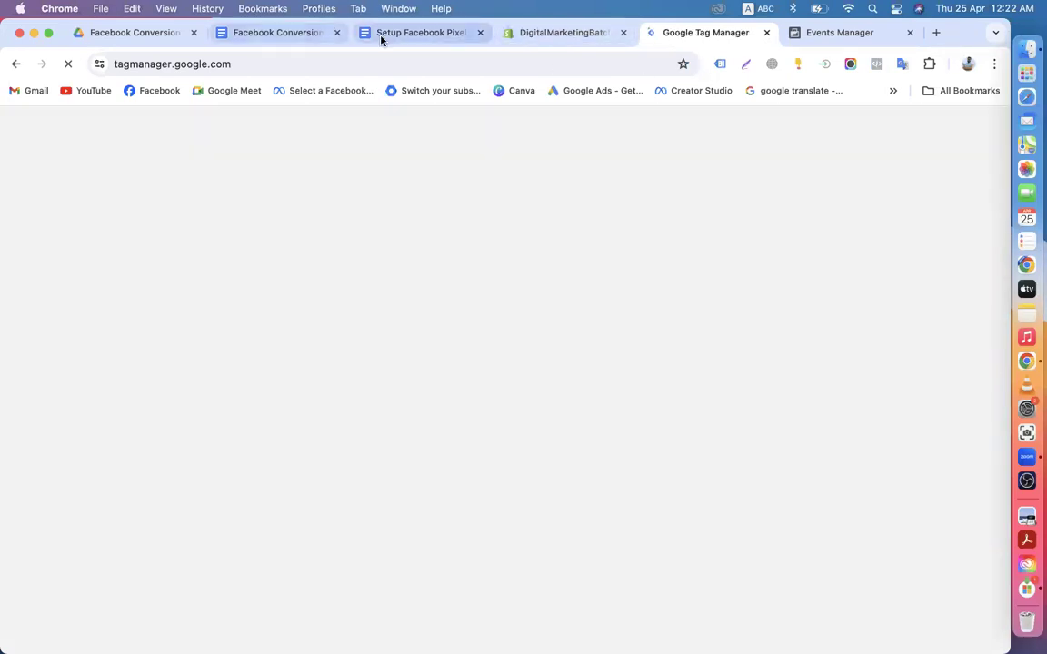
{"action": "left_click", "coordinate": [385, 36]}
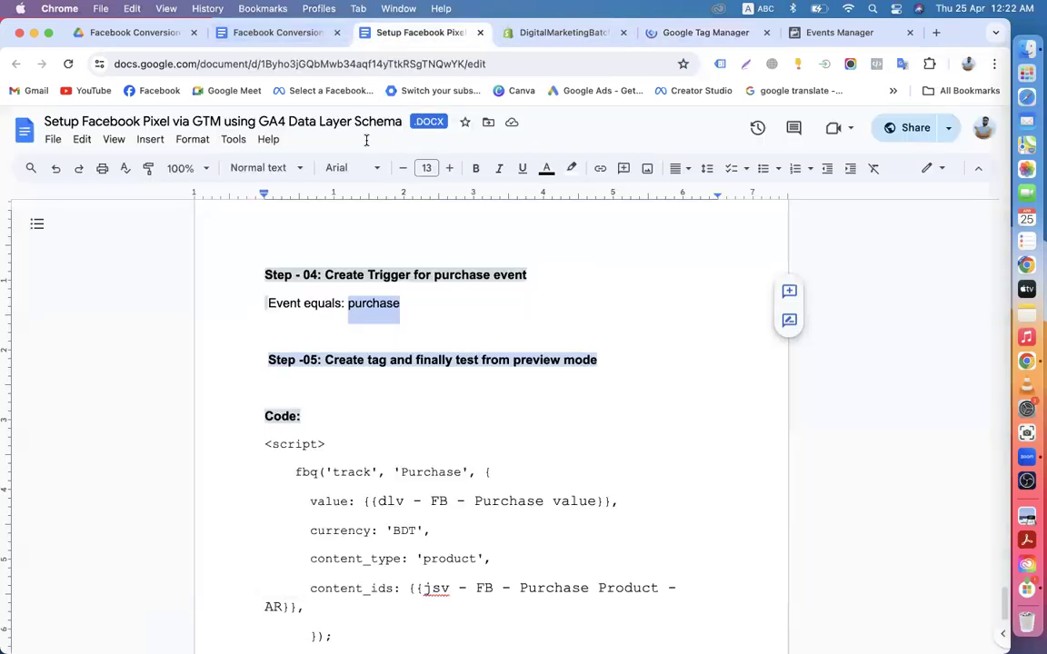
{"action": "left_click", "coordinate": [706, 32]}
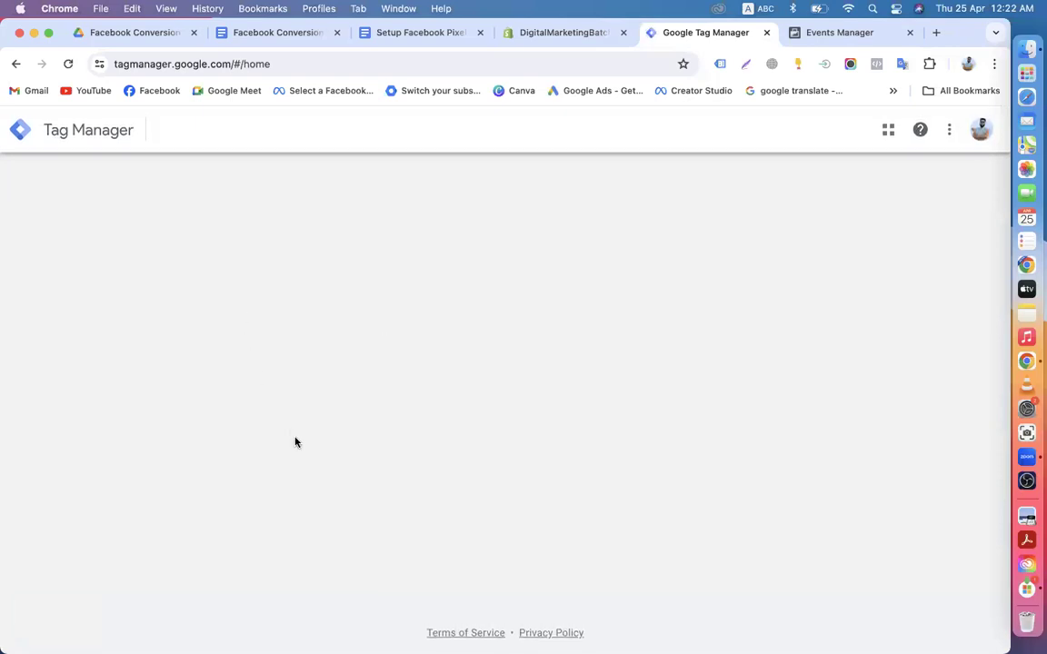
Step: Open the dev-dmbatch52.pantheonsite.io container in a new browser tab and switch to it
{"action": "scroll", "coordinate": [295, 441], "scroll_direction": "down", "scroll_amount": 6}
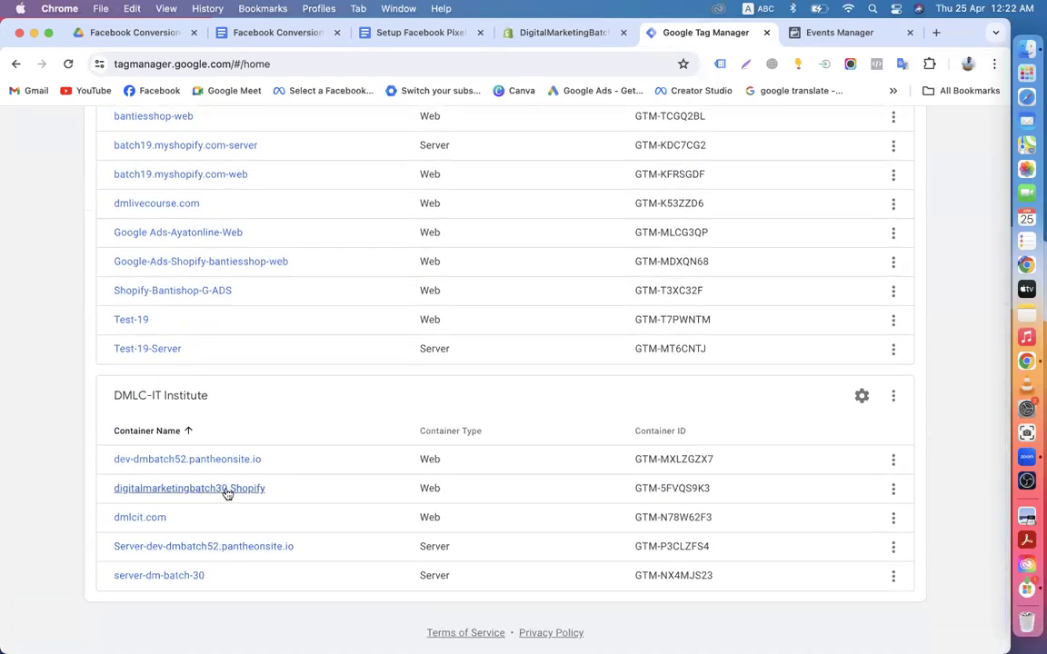
{"action": "right_click", "coordinate": [205, 465]}
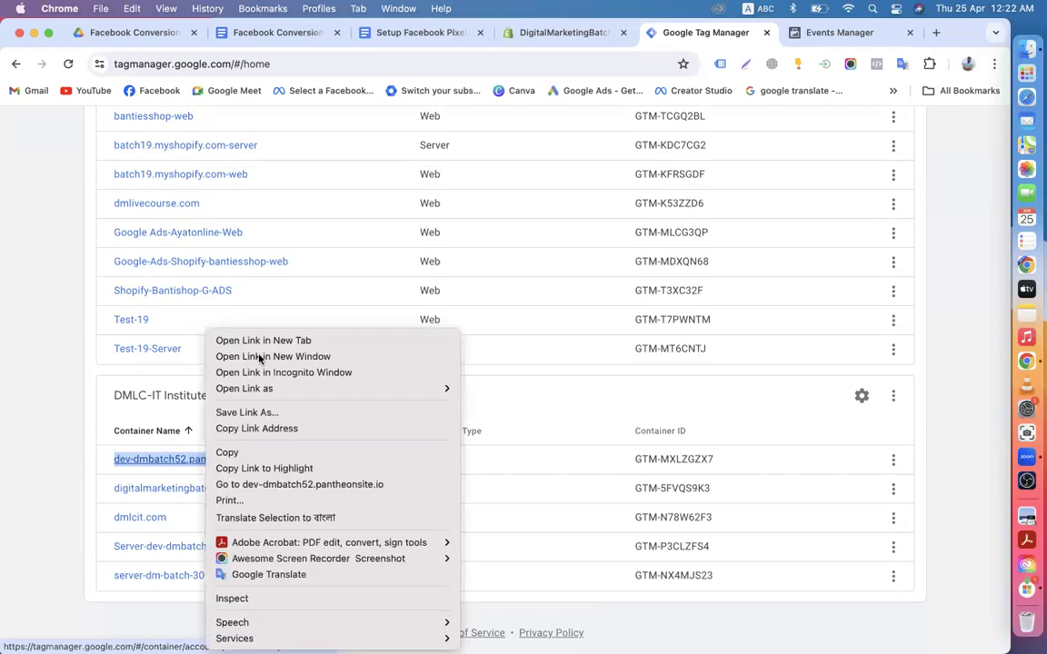
{"action": "left_click", "coordinate": [262, 339]}
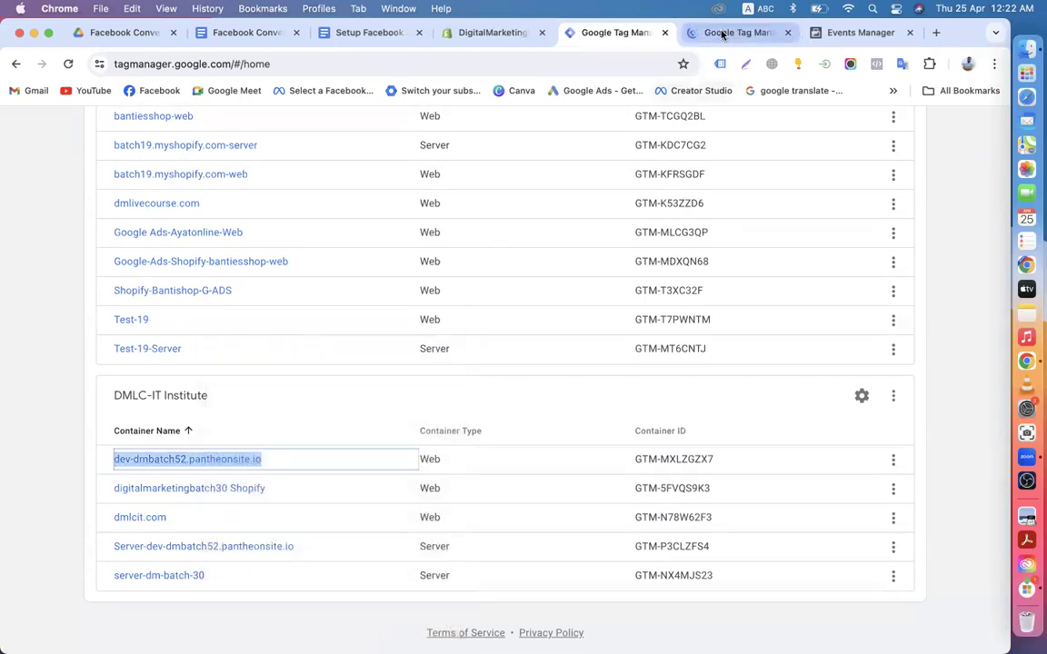
{"action": "left_click", "coordinate": [738, 32]}
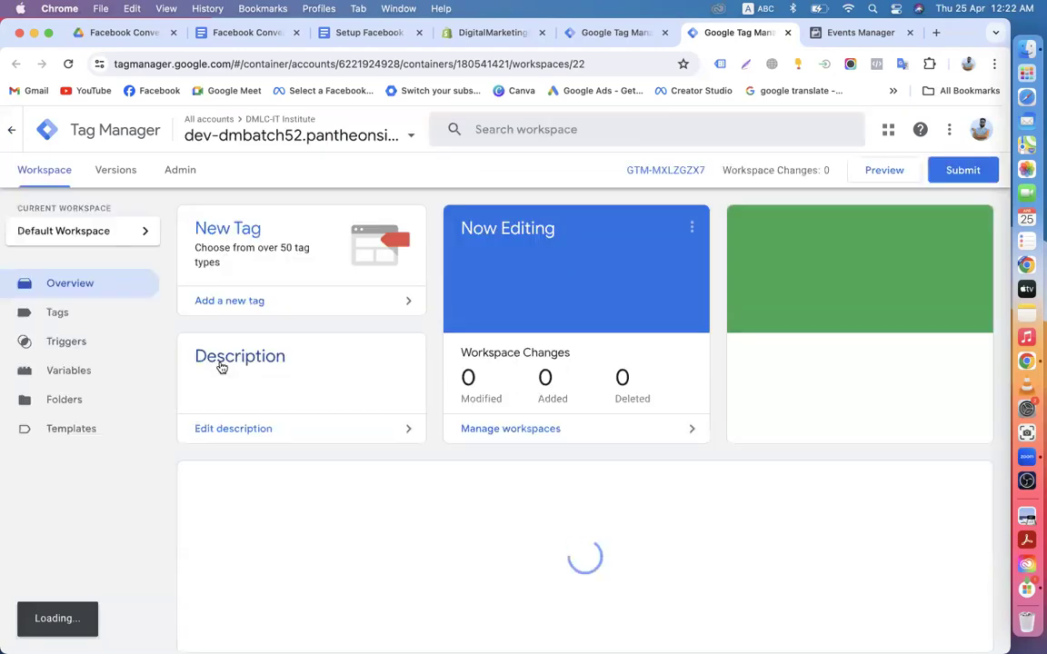
Step: Inspect the fb Add to Cart Trigger's add_to_cart event configuration, then close it without saving
{"action": "left_click", "coordinate": [71, 316]}
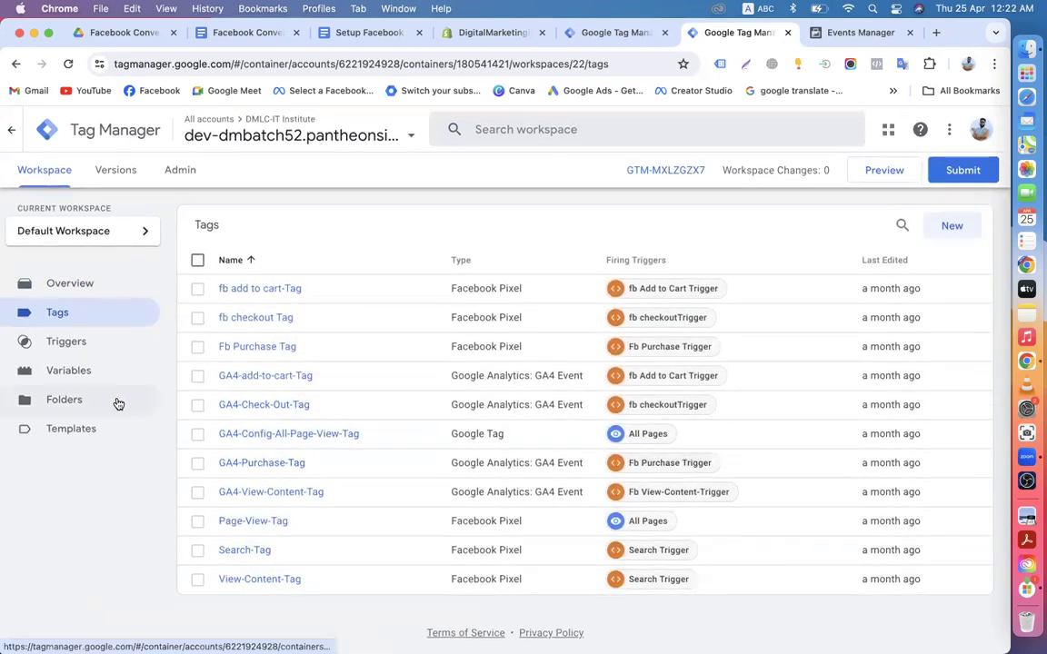
{"action": "left_click", "coordinate": [71, 347]}
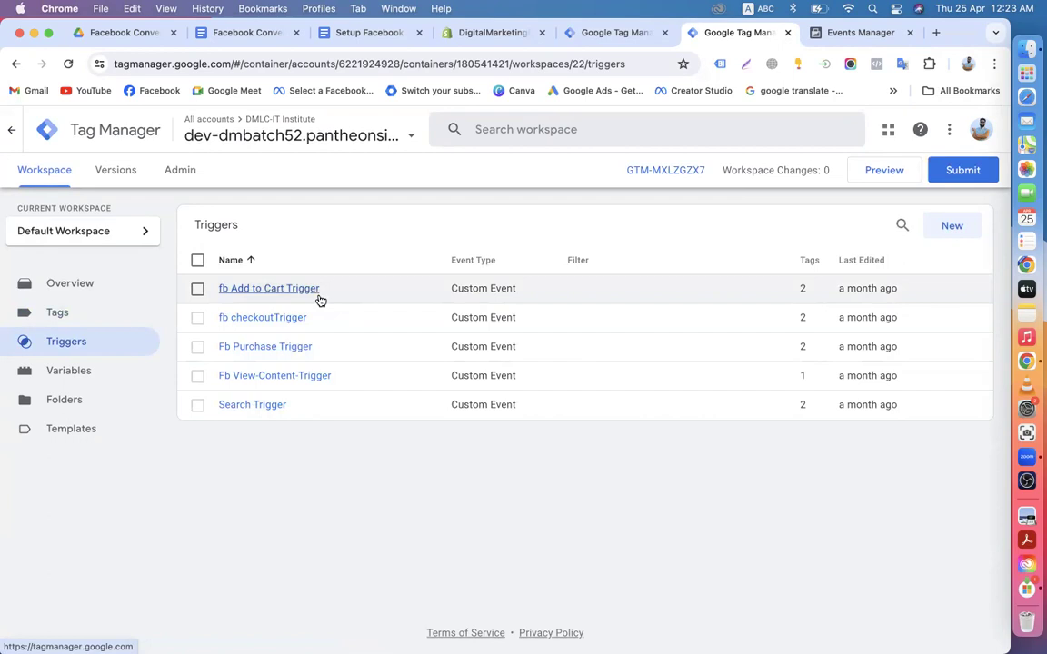
{"action": "left_click", "coordinate": [263, 296]}
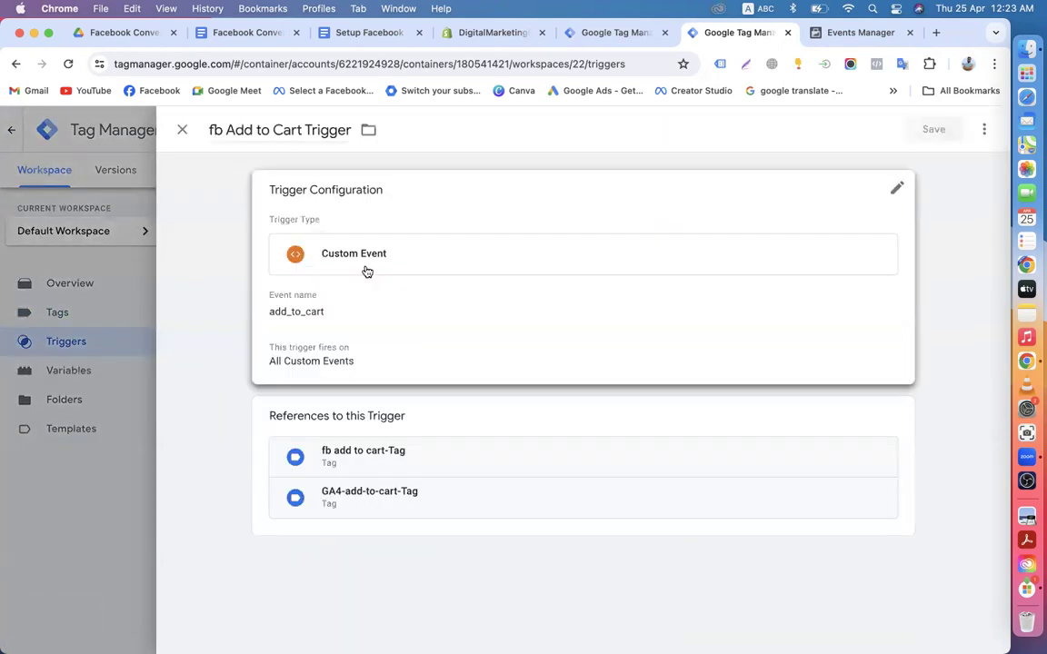
{"action": "left_click", "coordinate": [900, 193]}
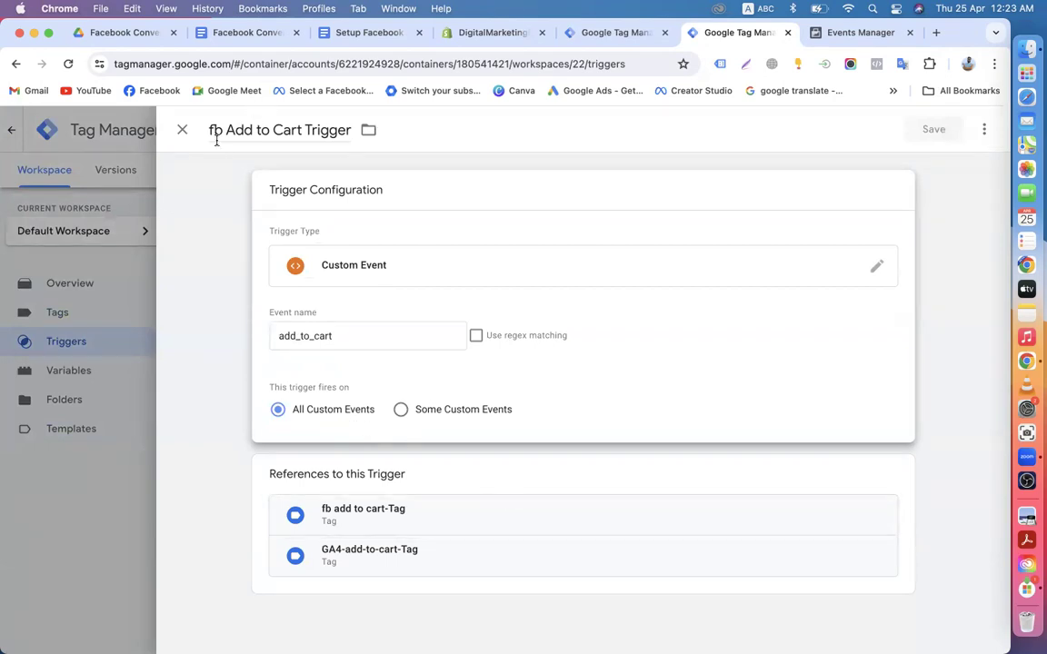
{"action": "left_click", "coordinate": [182, 130]}
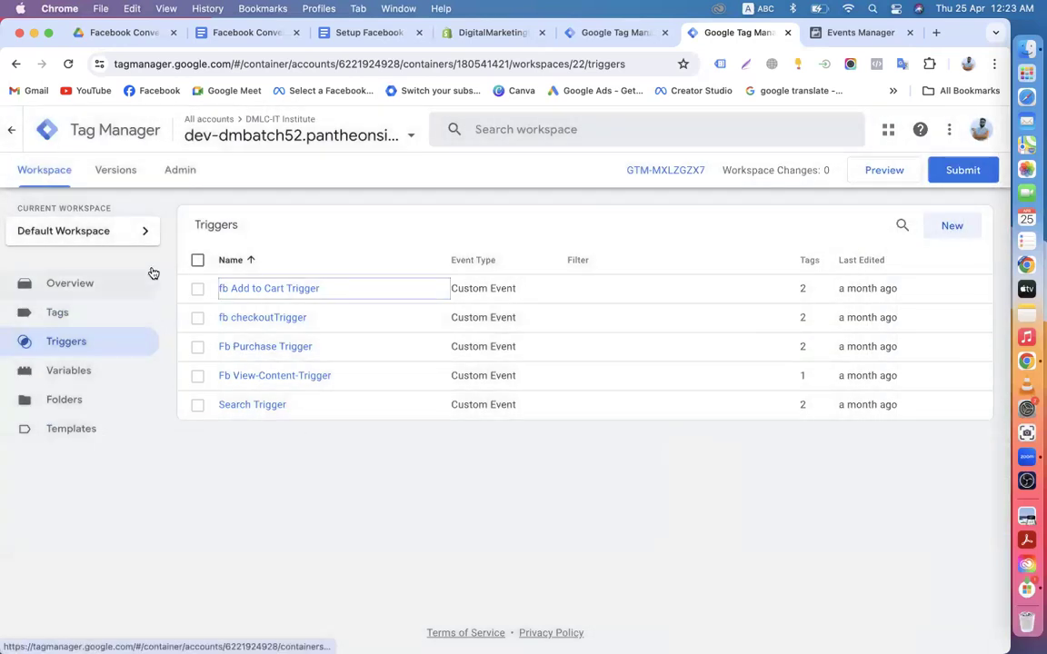
{"action": "left_click", "coordinate": [600, 33]}
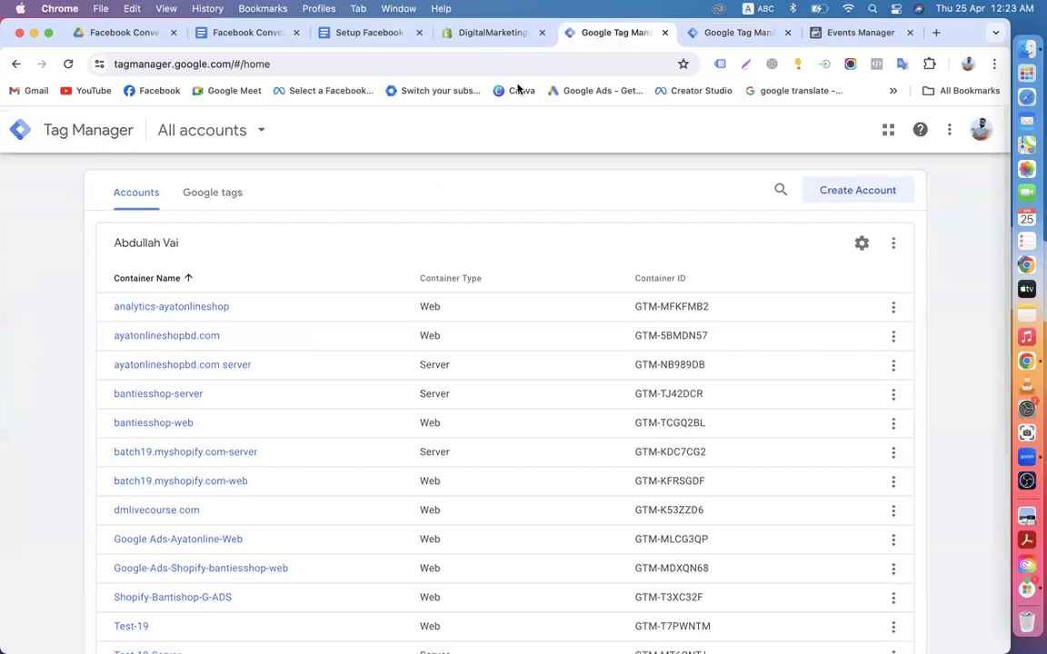
Step: Return to the DigitalMarketingBatch19 storefront and close the Google Tag Manager and Events Manager tabs
{"action": "left_click", "coordinate": [474, 40]}
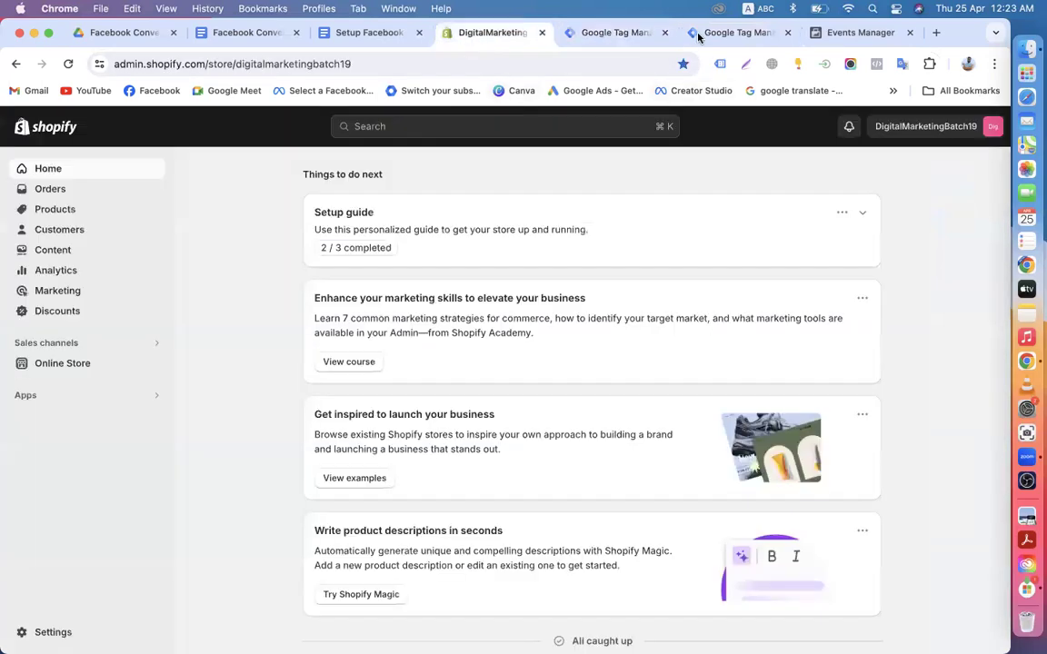
{"action": "left_click", "coordinate": [647, 38]}
{"action": "scroll", "coordinate": [584, 348], "scroll_direction": "down", "scroll_amount": 5}
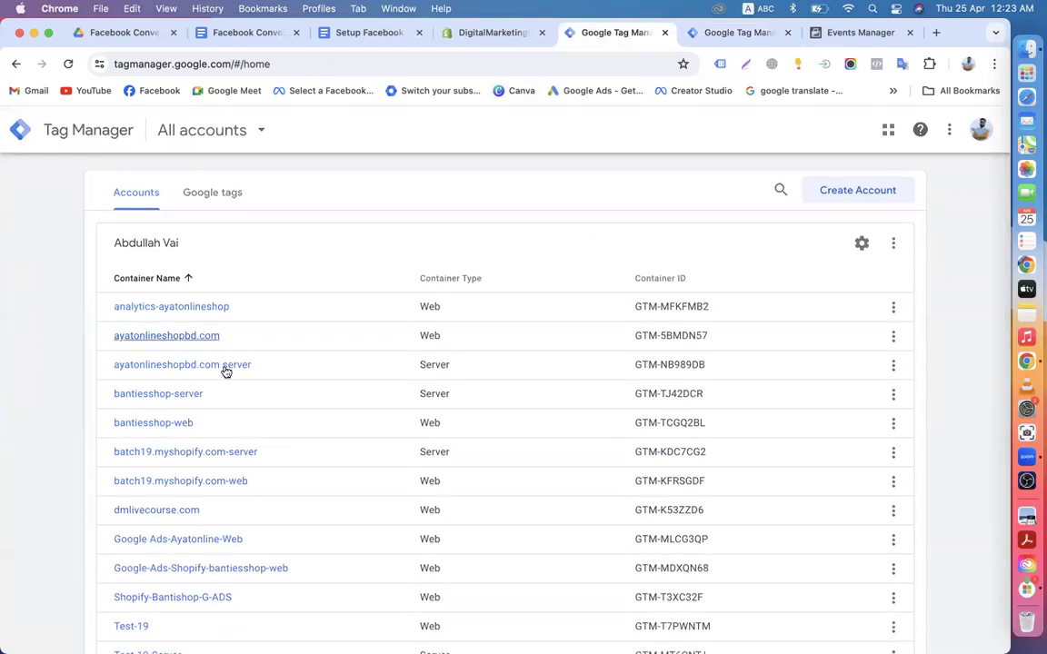
{"action": "left_click", "coordinate": [15, 64]}
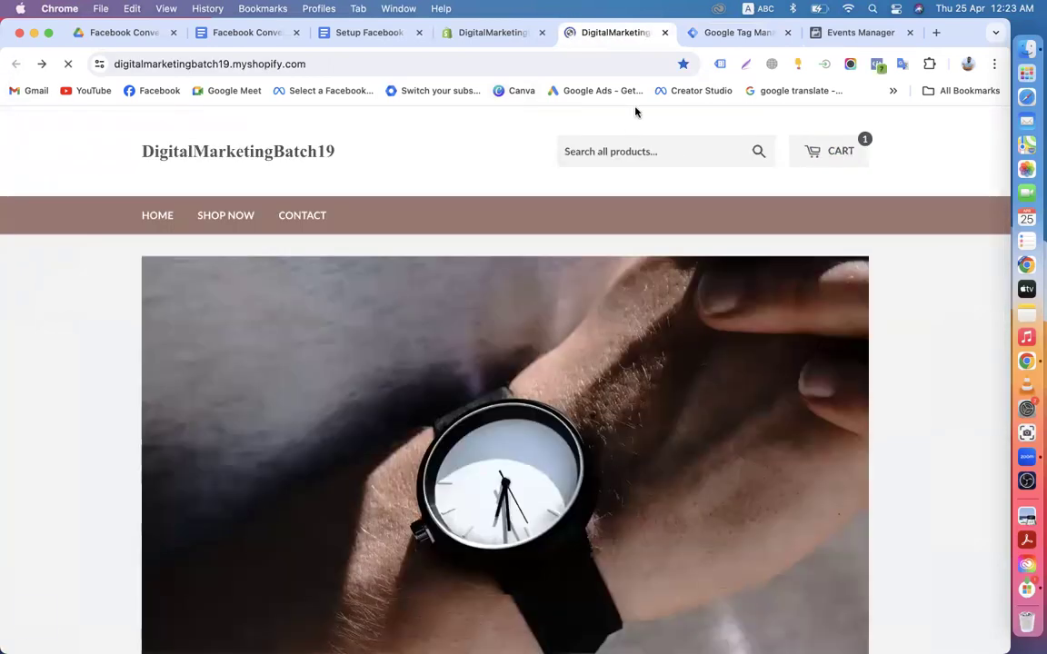
{"action": "left_click", "coordinate": [722, 33]}
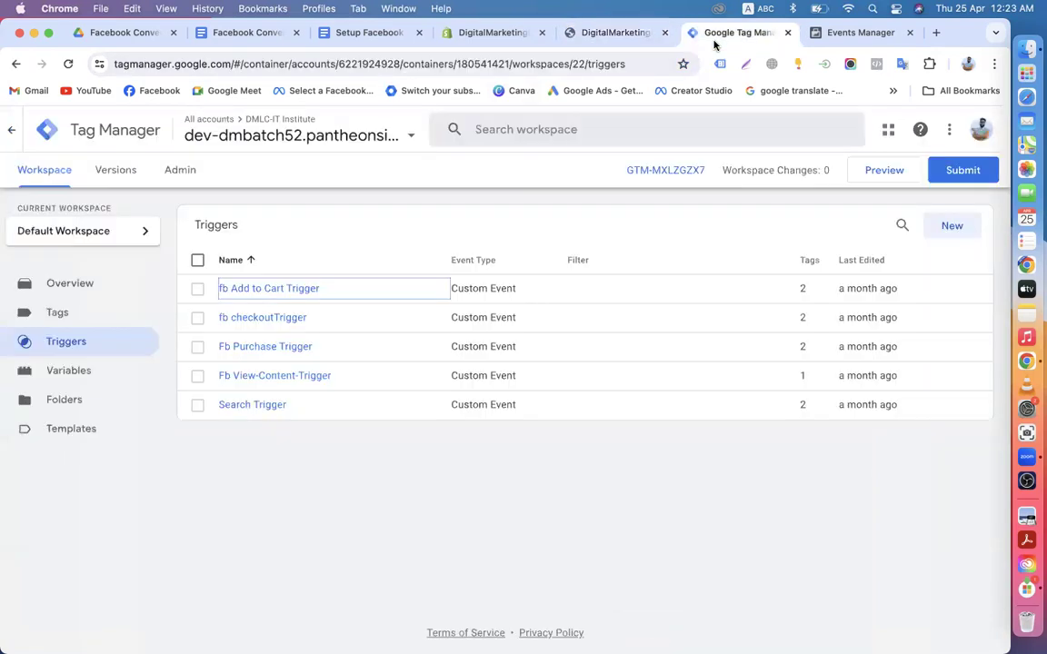
{"action": "left_click", "coordinate": [788, 32]}
{"action": "left_click", "coordinate": [788, 33]}
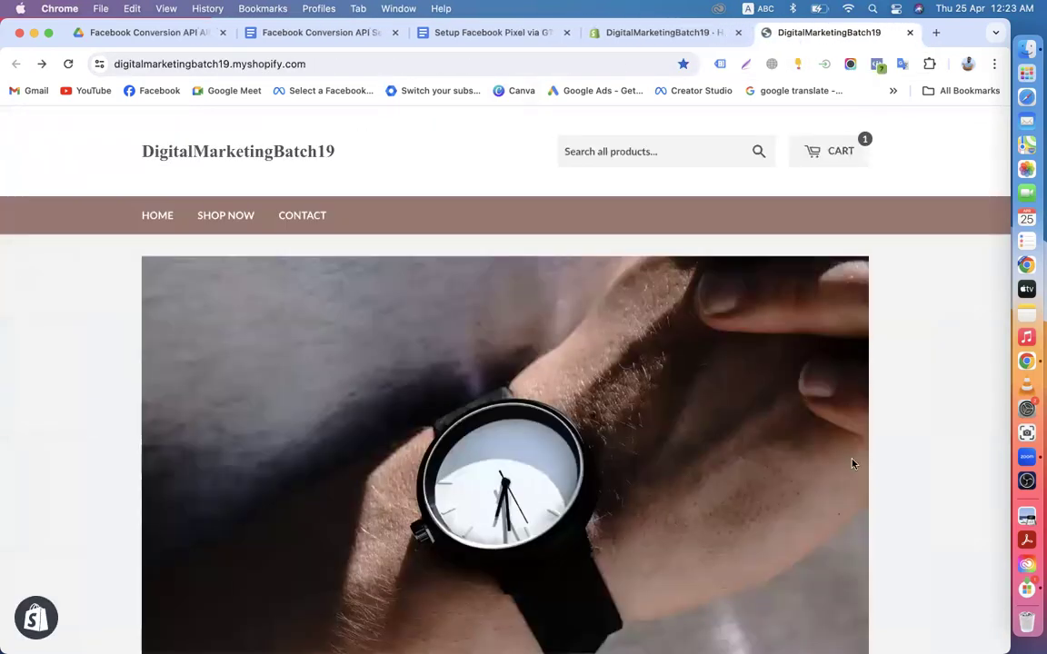